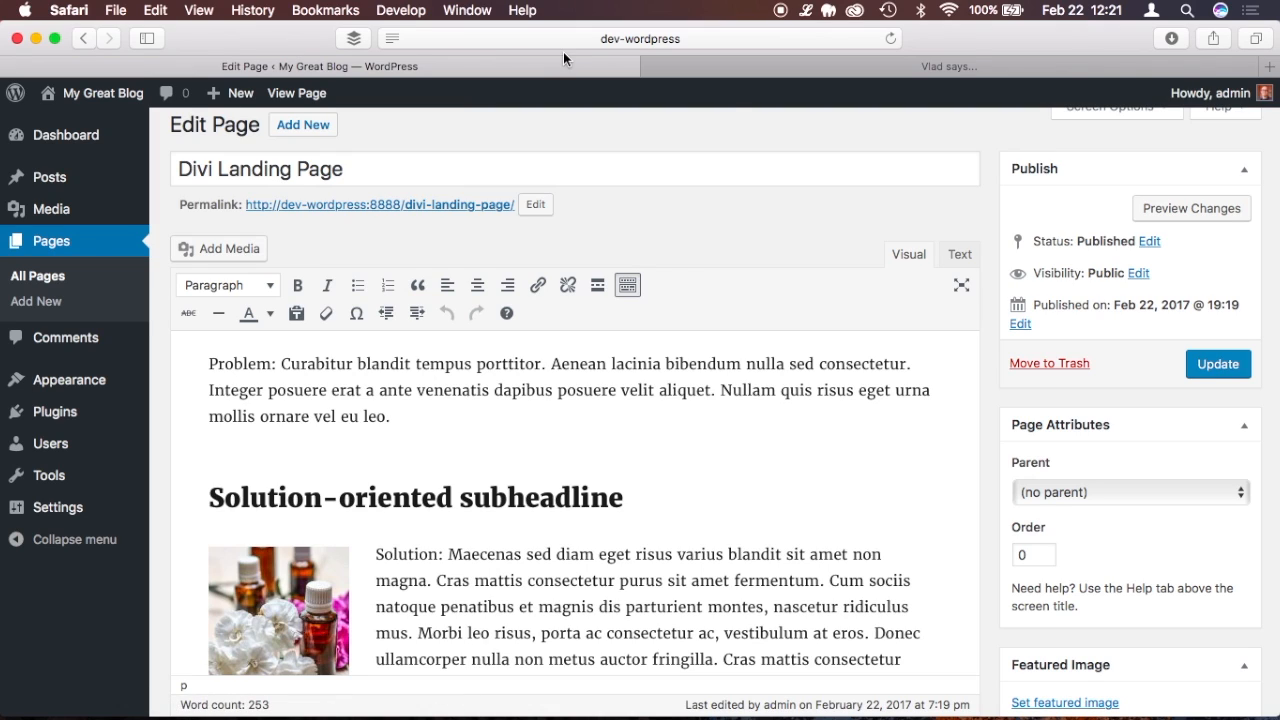
View the Elegant Themes website's home page and return to the page editor.
left_click(738, 75)
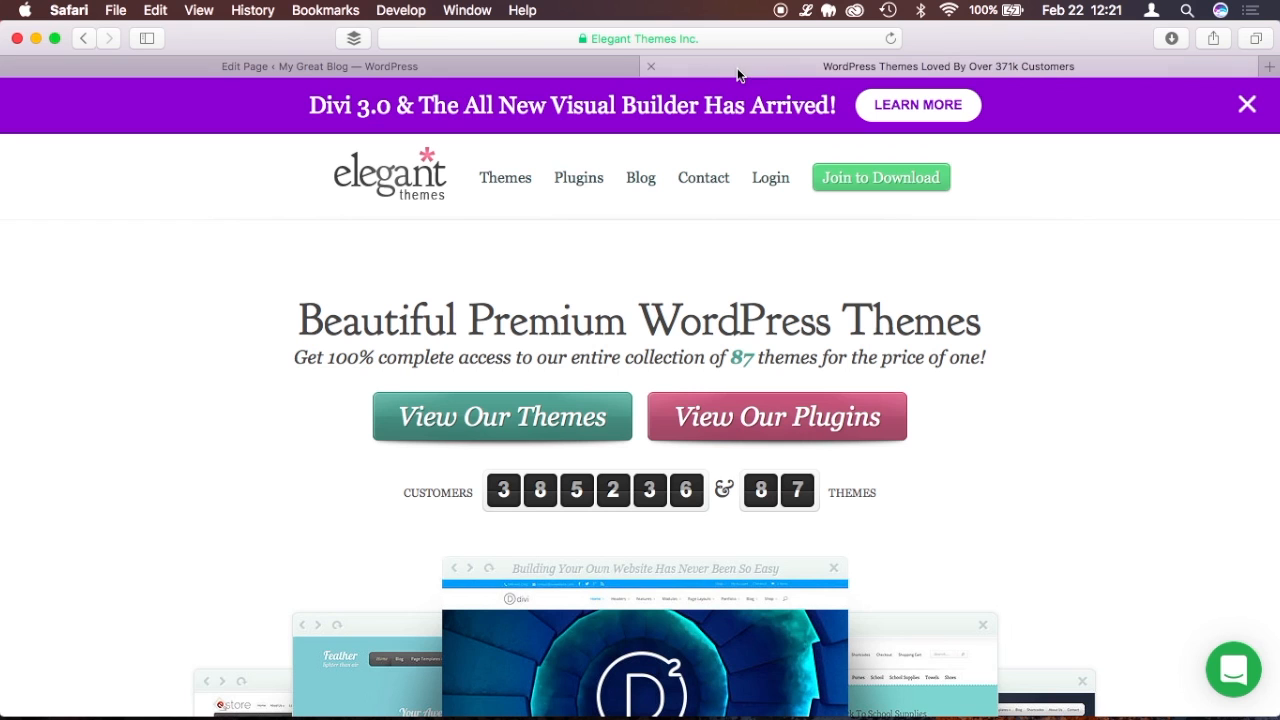
scroll(1009, 402, "down", 1)
scroll(1009, 402, "up", 1)
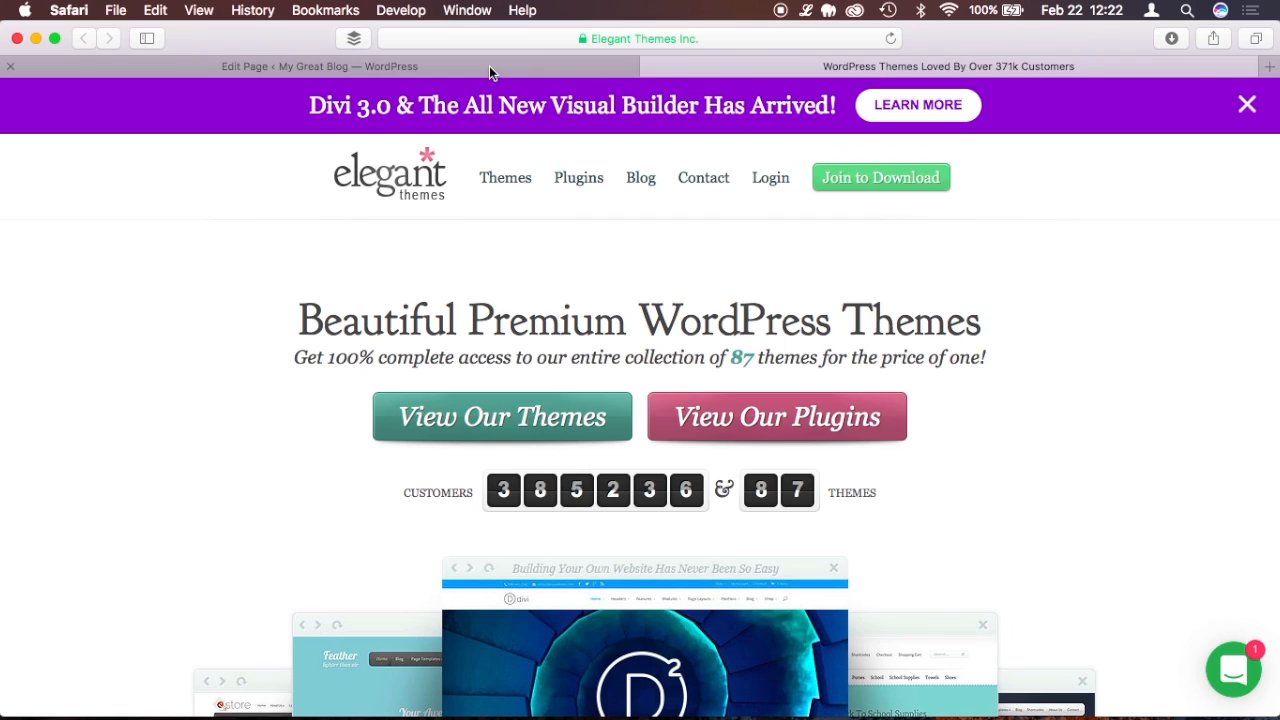
left_click(489, 65)
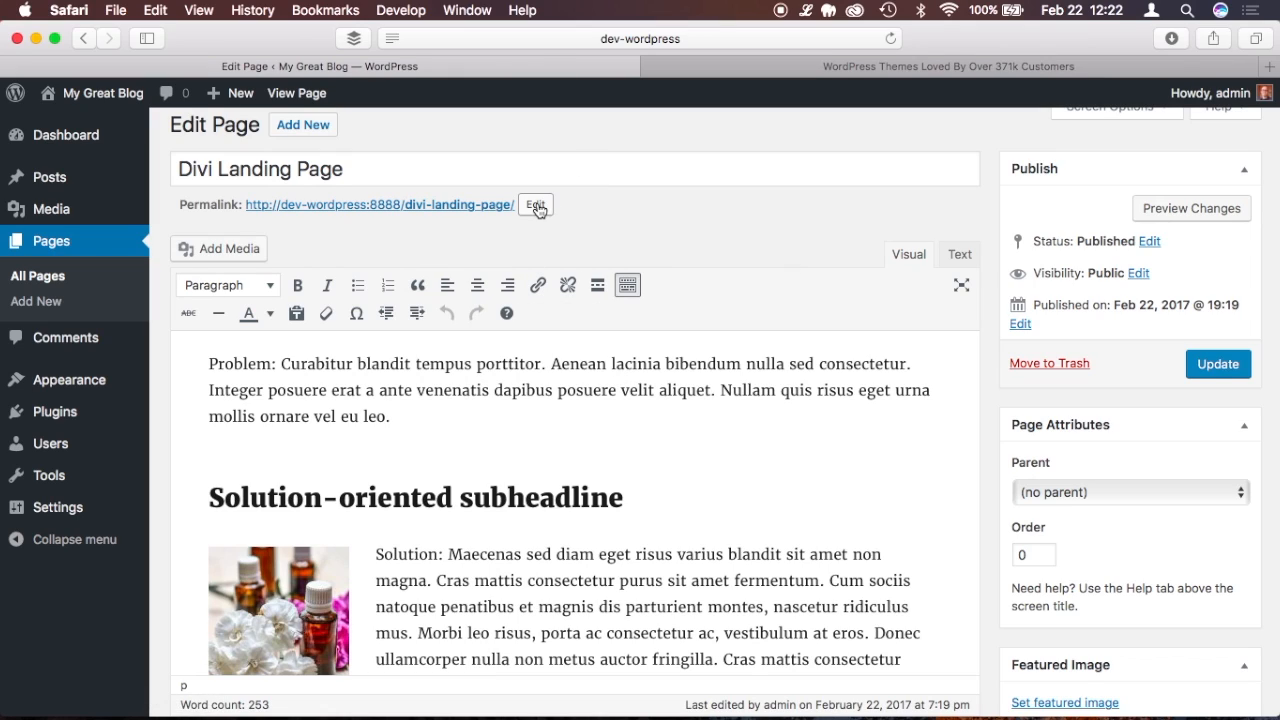
Preview the Divi Landing Page and examine its content from the problem paragraph down to the Order Now! link.
left_click(1190, 209)
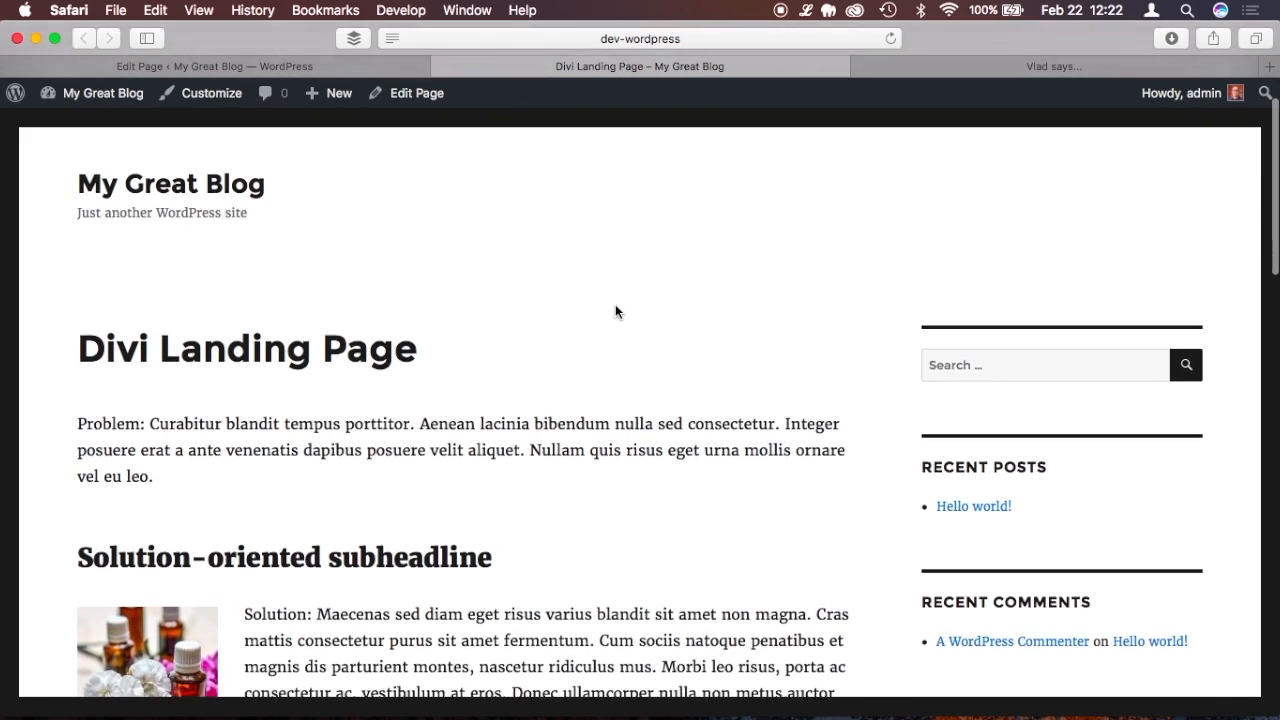
scroll(615, 310, "down", 8)
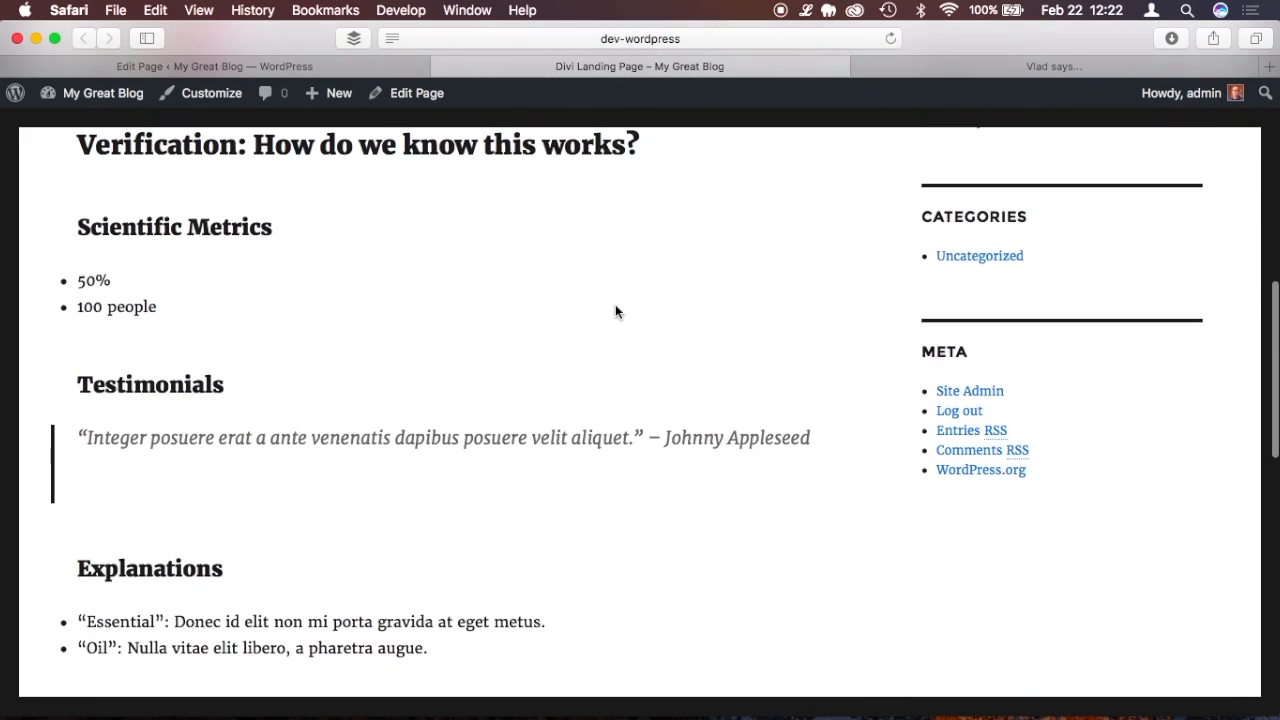
scroll(615, 304, "down", 10)
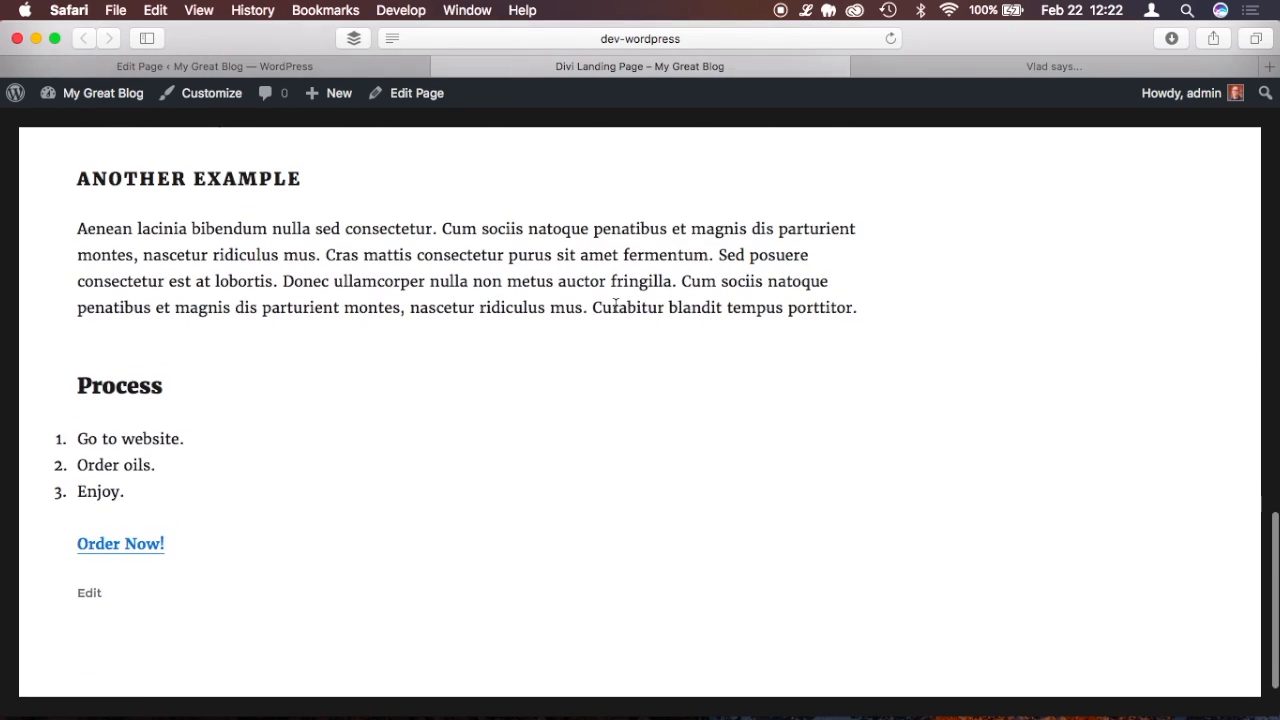
scroll(615, 304, "up", 6)
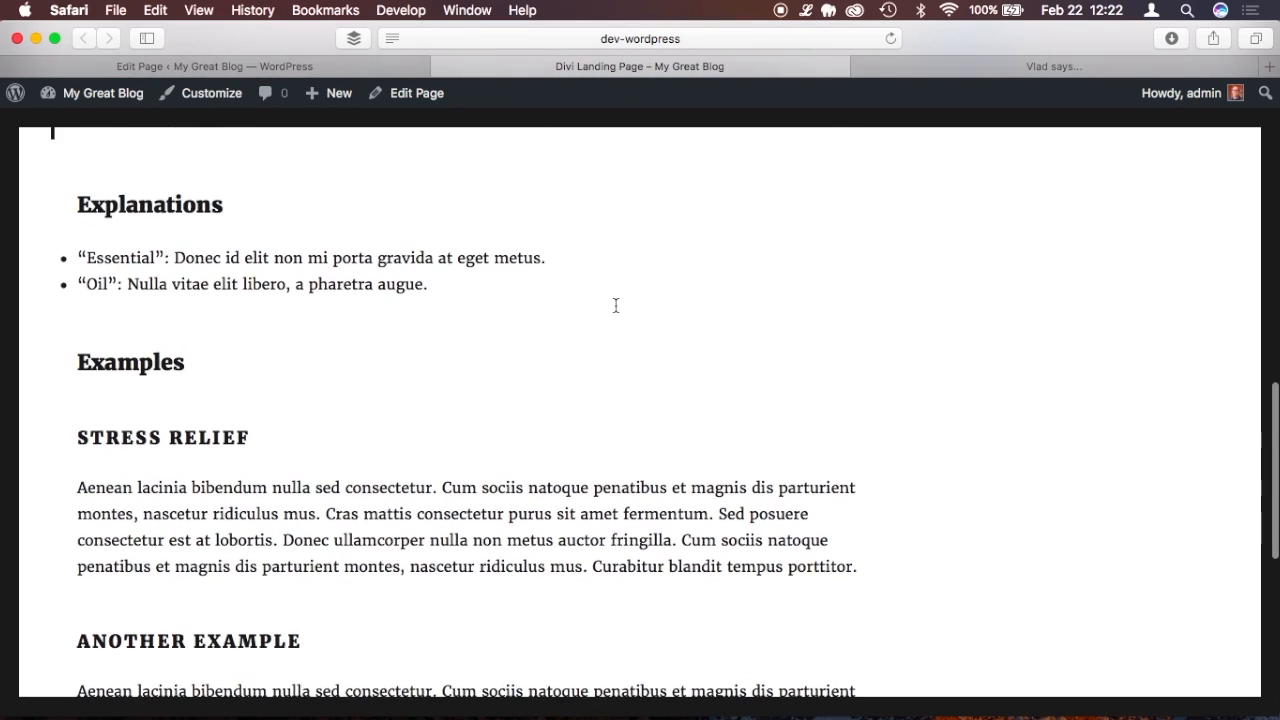
scroll(615, 311, "down", 8)
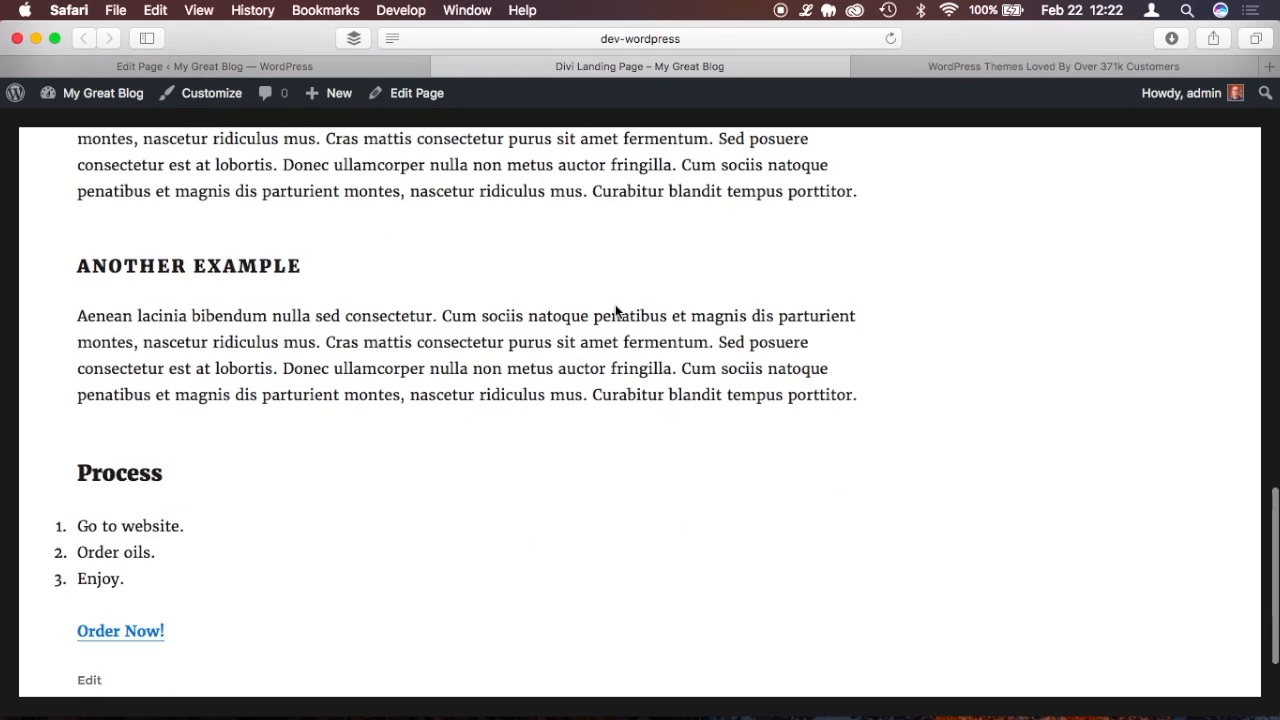
scroll(615, 311, "down", 2)
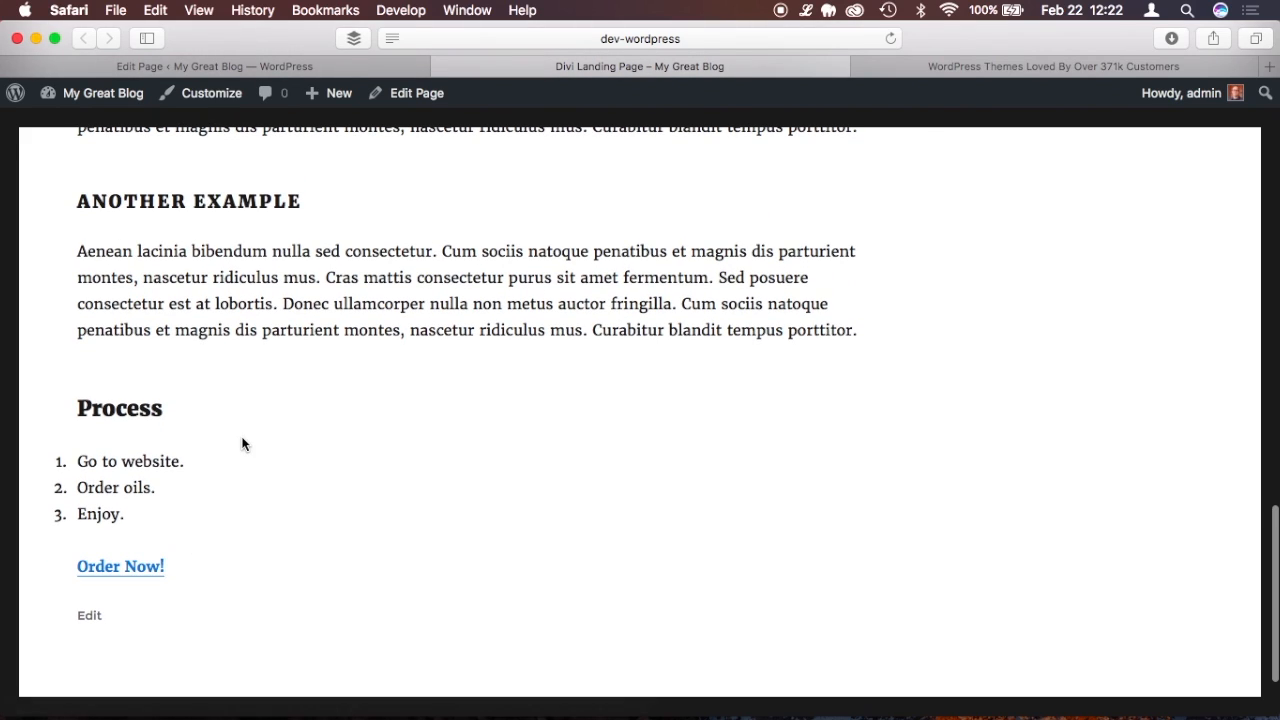
scroll(243, 443, "up", 5)
scroll(243, 443, "down", 5)
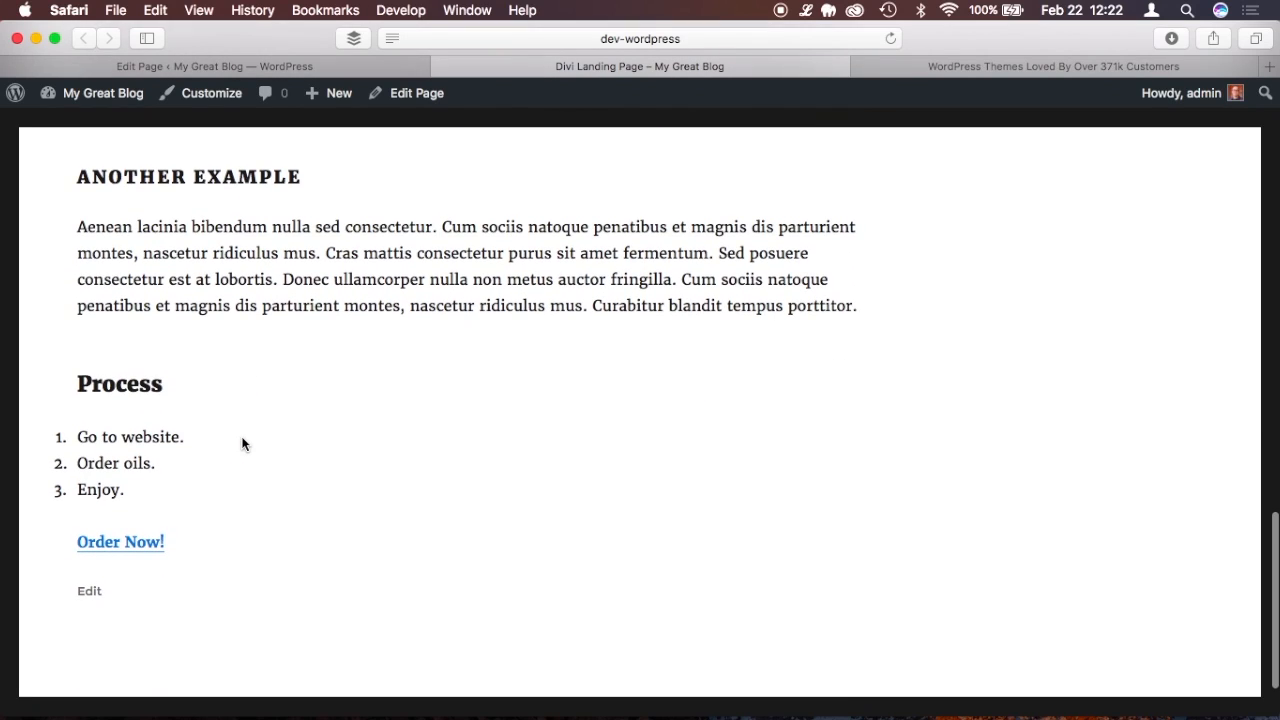
scroll(243, 443, "up", 15)
scroll(243, 443, "up", 3)
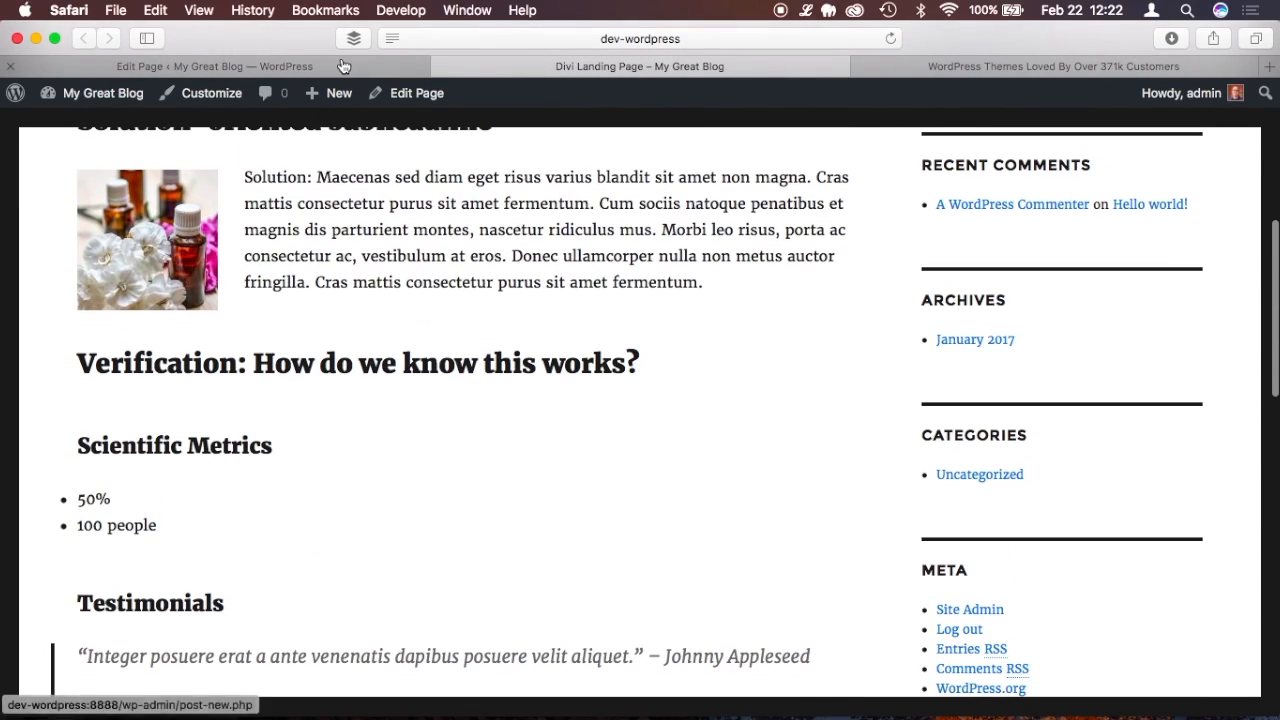
Return to the WordPress admin and activate the Divi Builder plugin among the installed plugins.
left_click(314, 66)
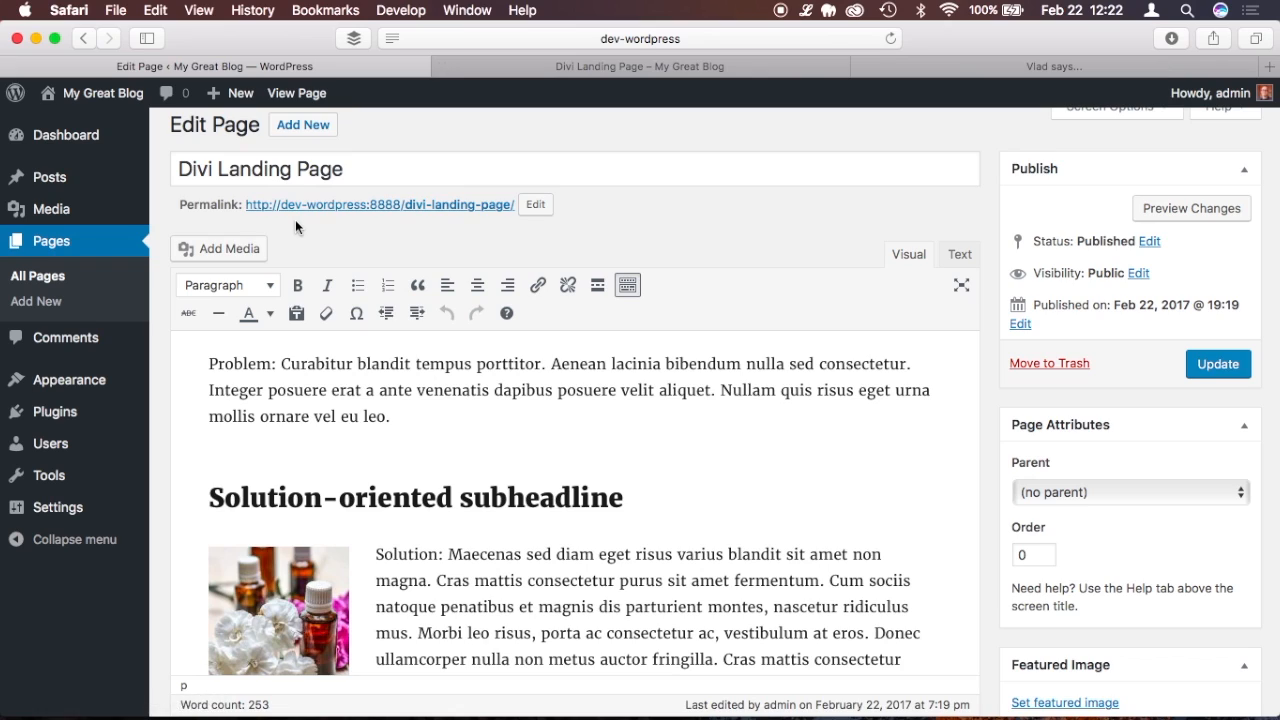
mouse_move(67, 419)
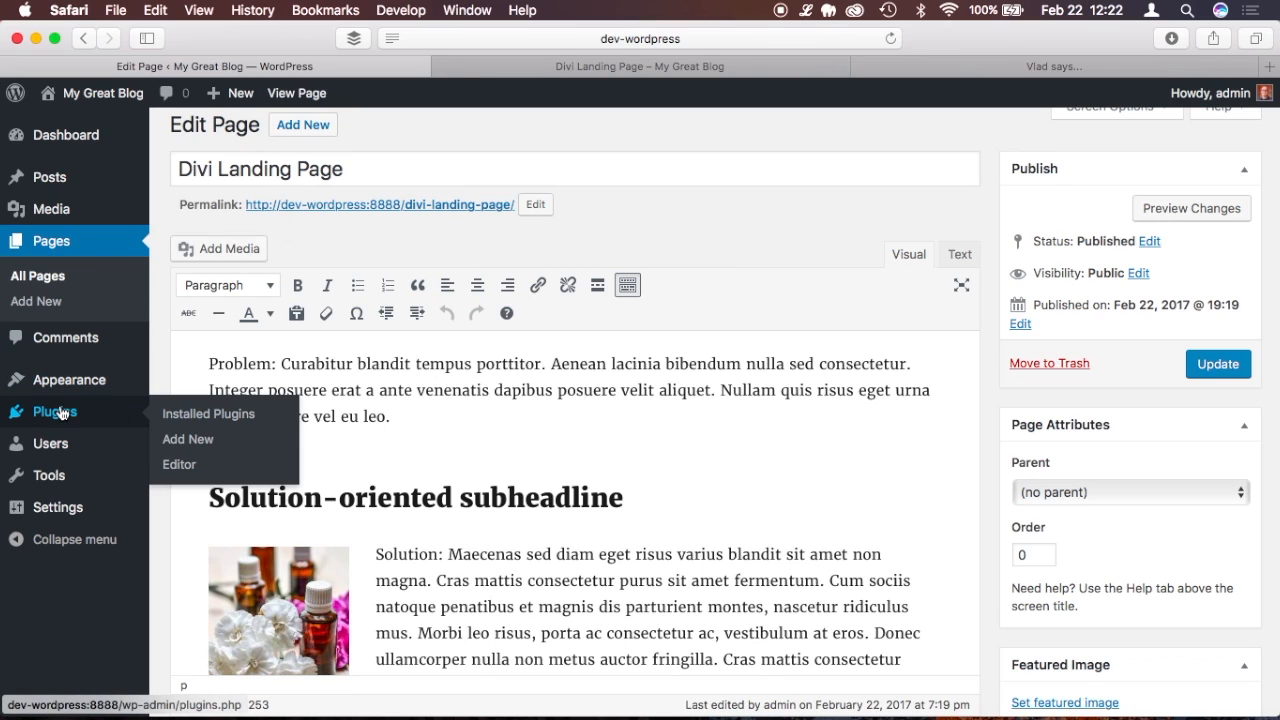
left_click(60, 413)
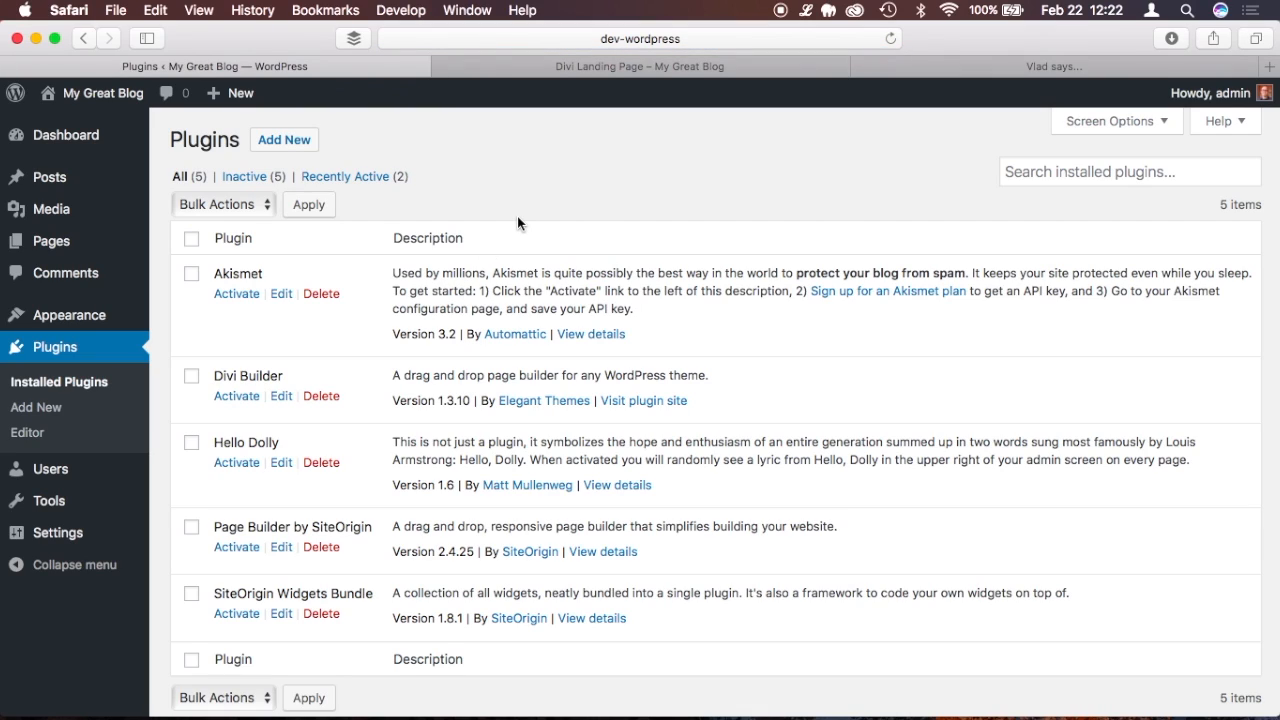
scroll(517, 216, "down", 1)
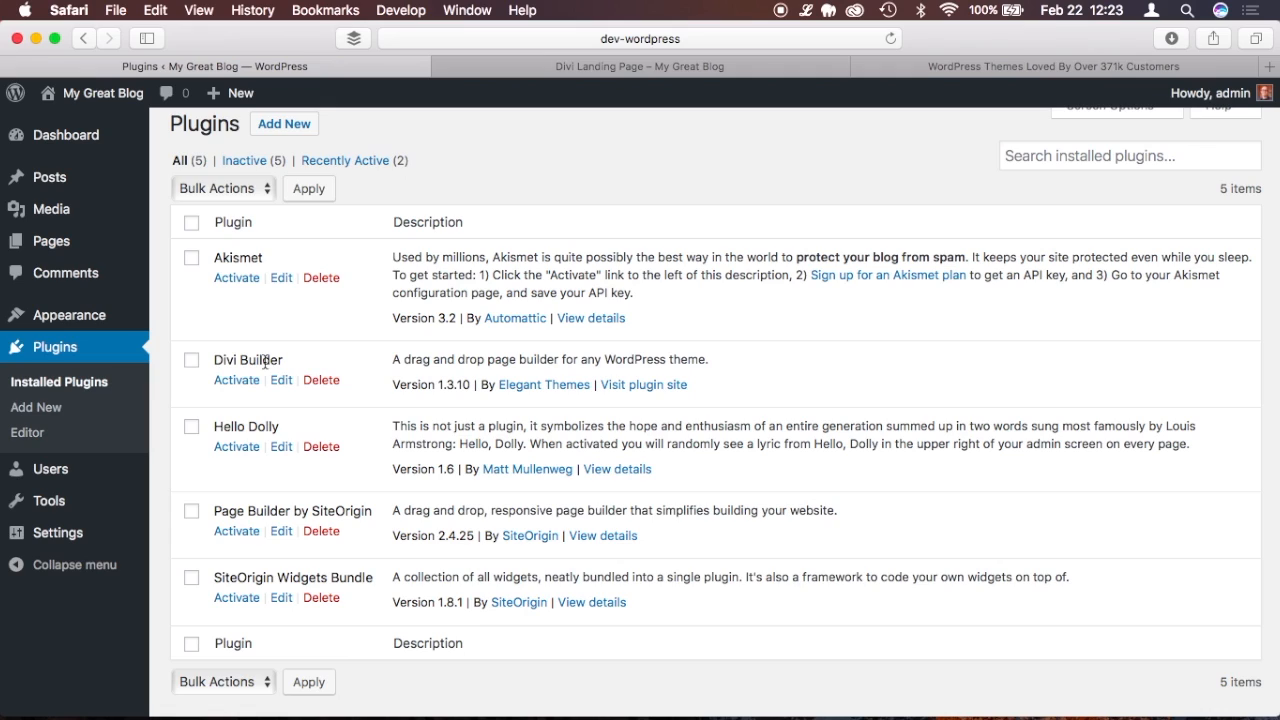
left_click(234, 380)
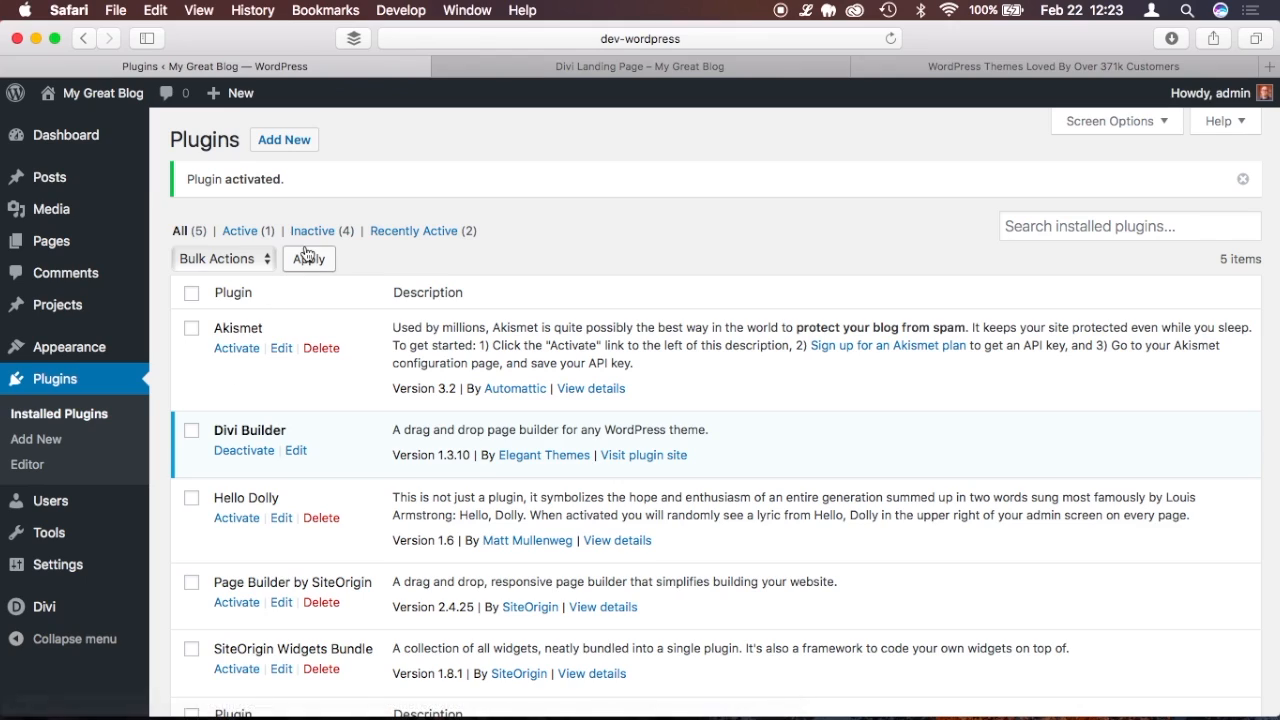
Close the page preview and open the Divi Landing Page for editing with the Divi Builder.
left_click(442, 66)
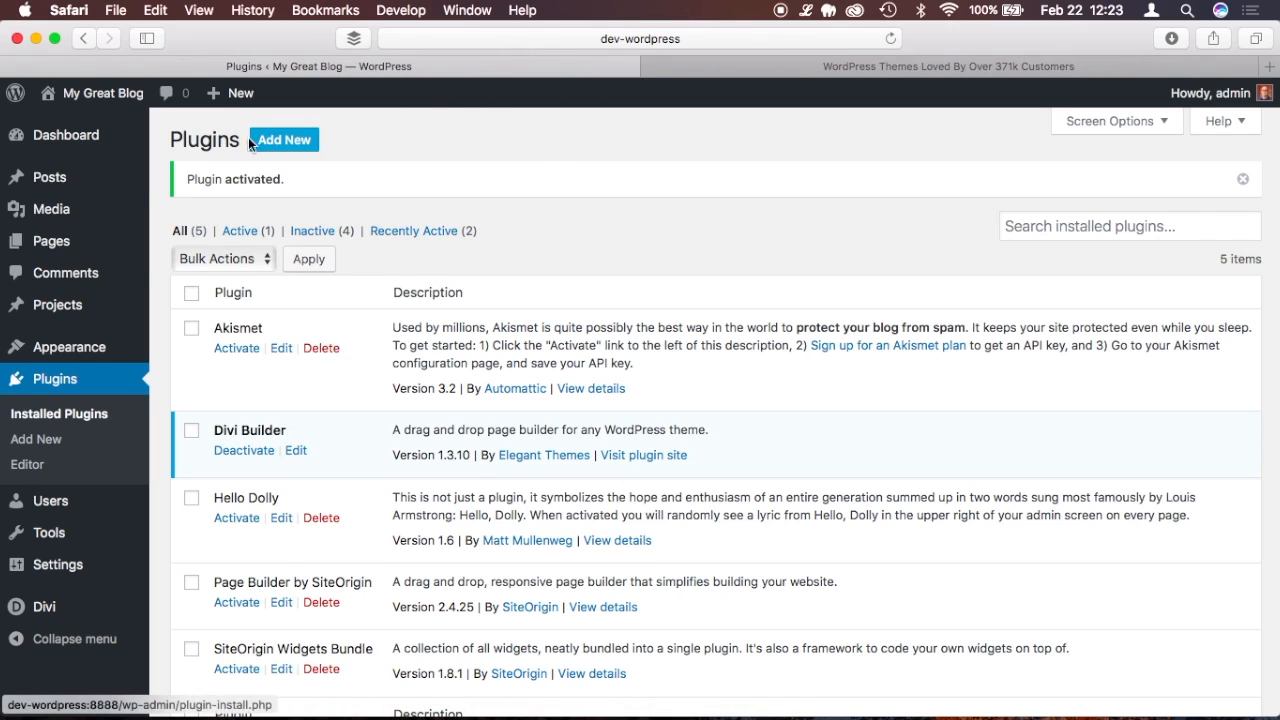
mouse_move(55, 244)
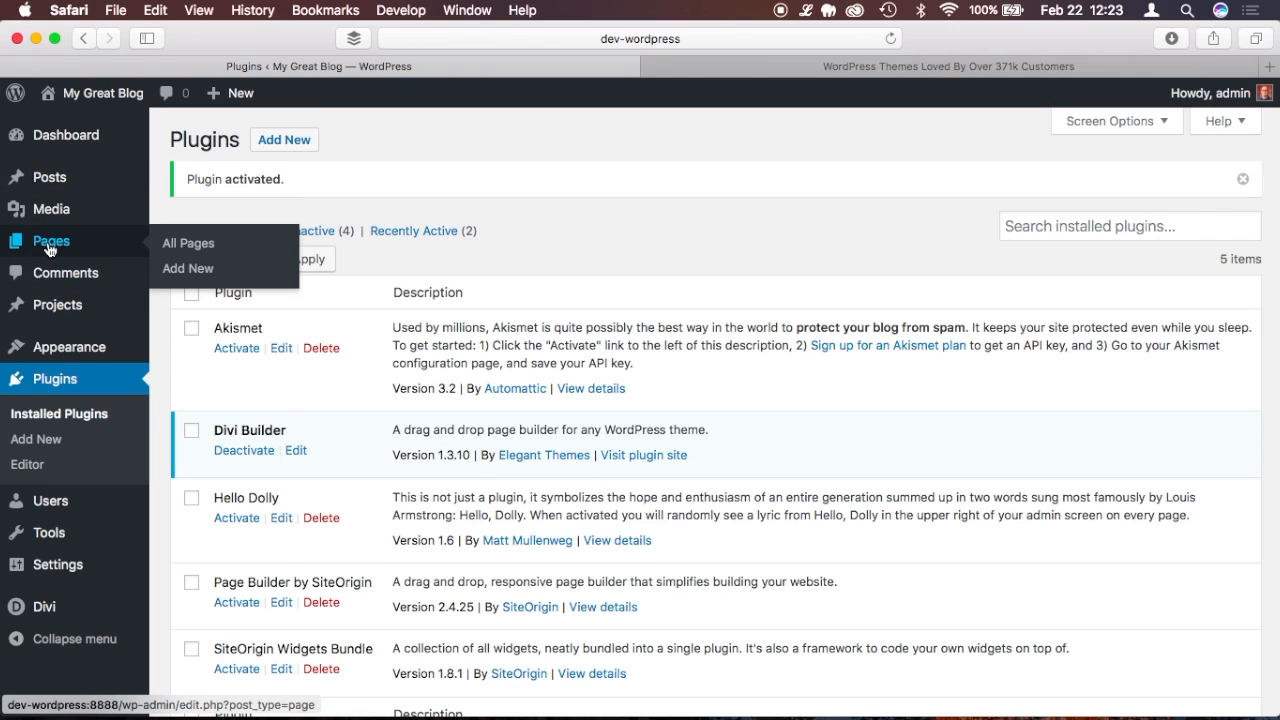
left_click(176, 246)
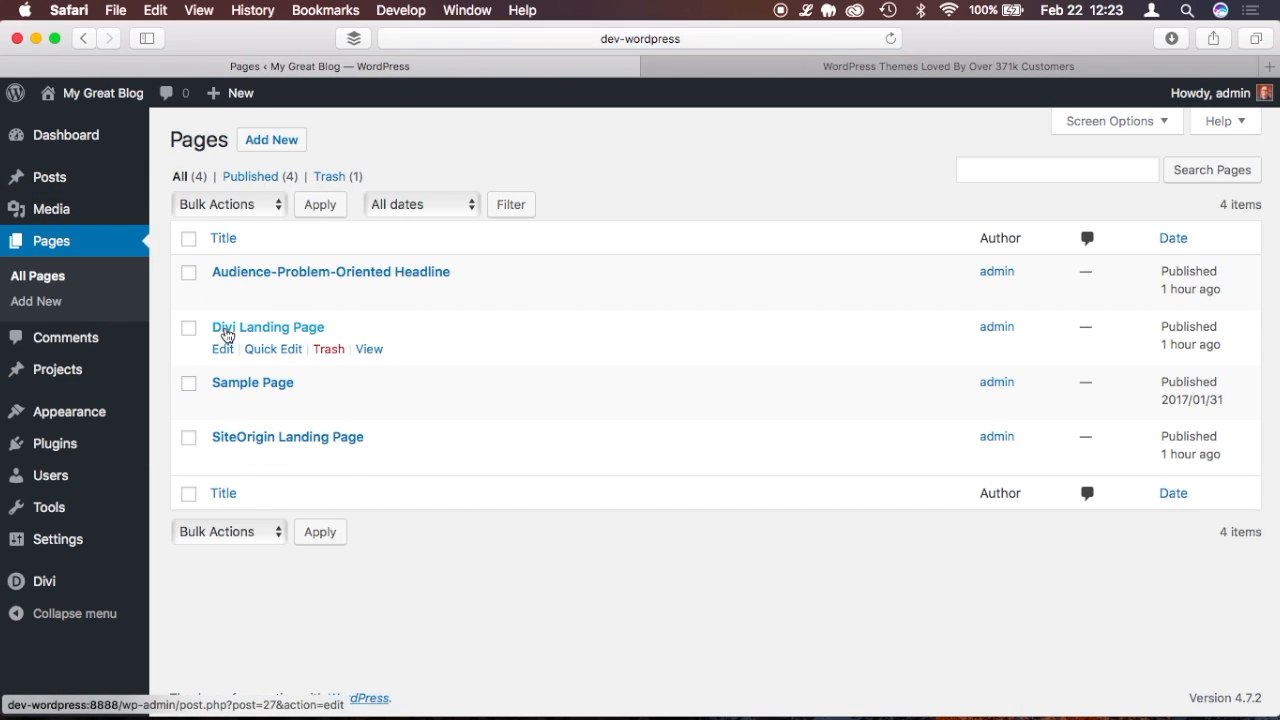
left_click(226, 349)
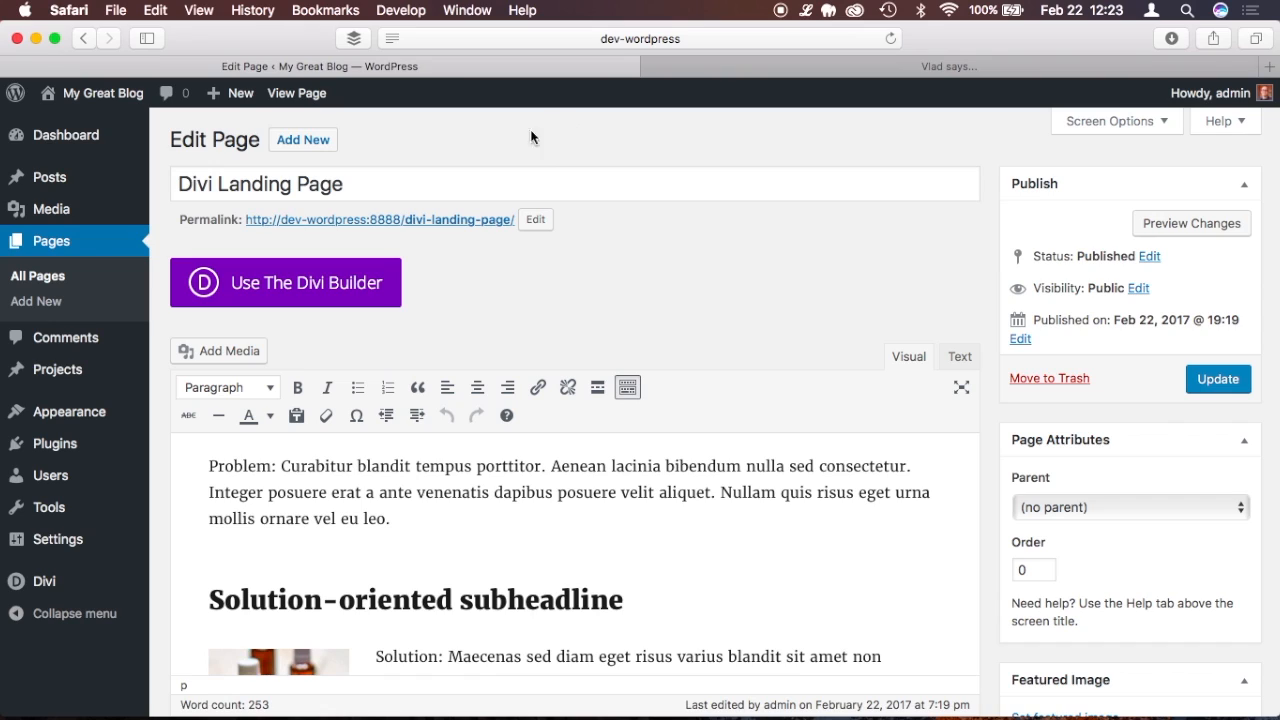
left_click(337, 292)
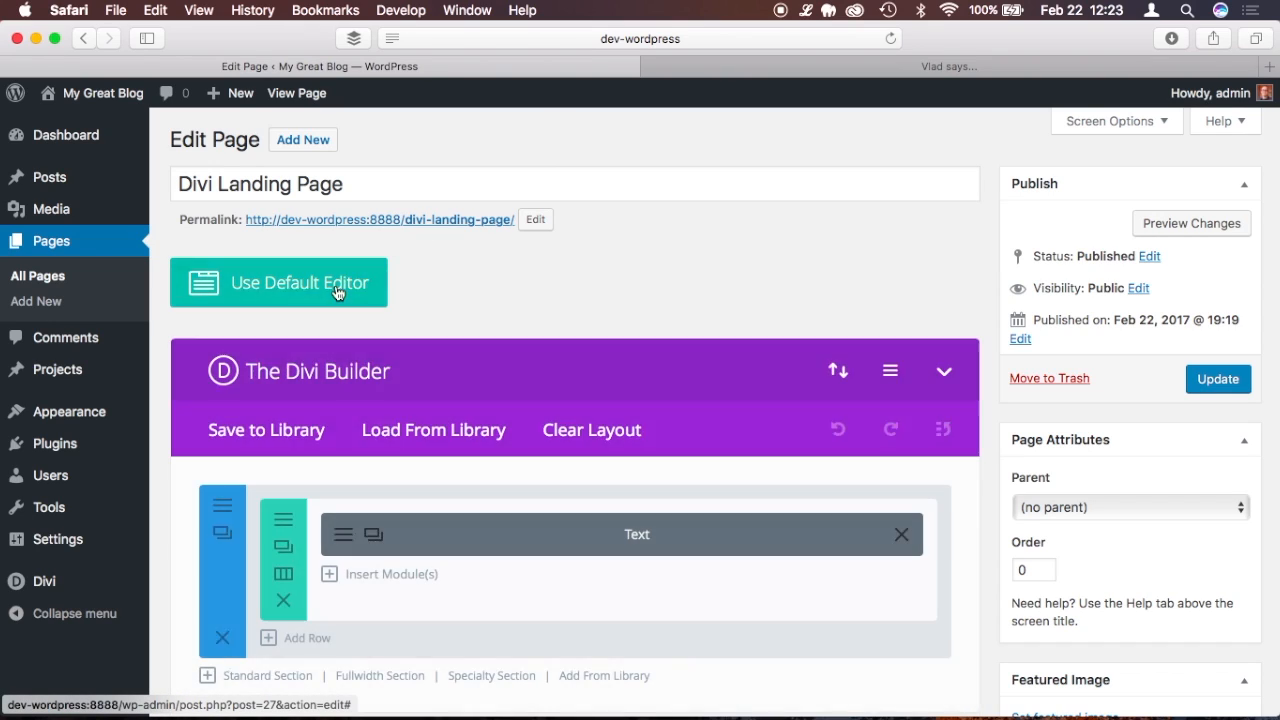
Open the Text module's settings in the Divi Builder and examine its general options and full content.
scroll(696, 517, "down", 1)
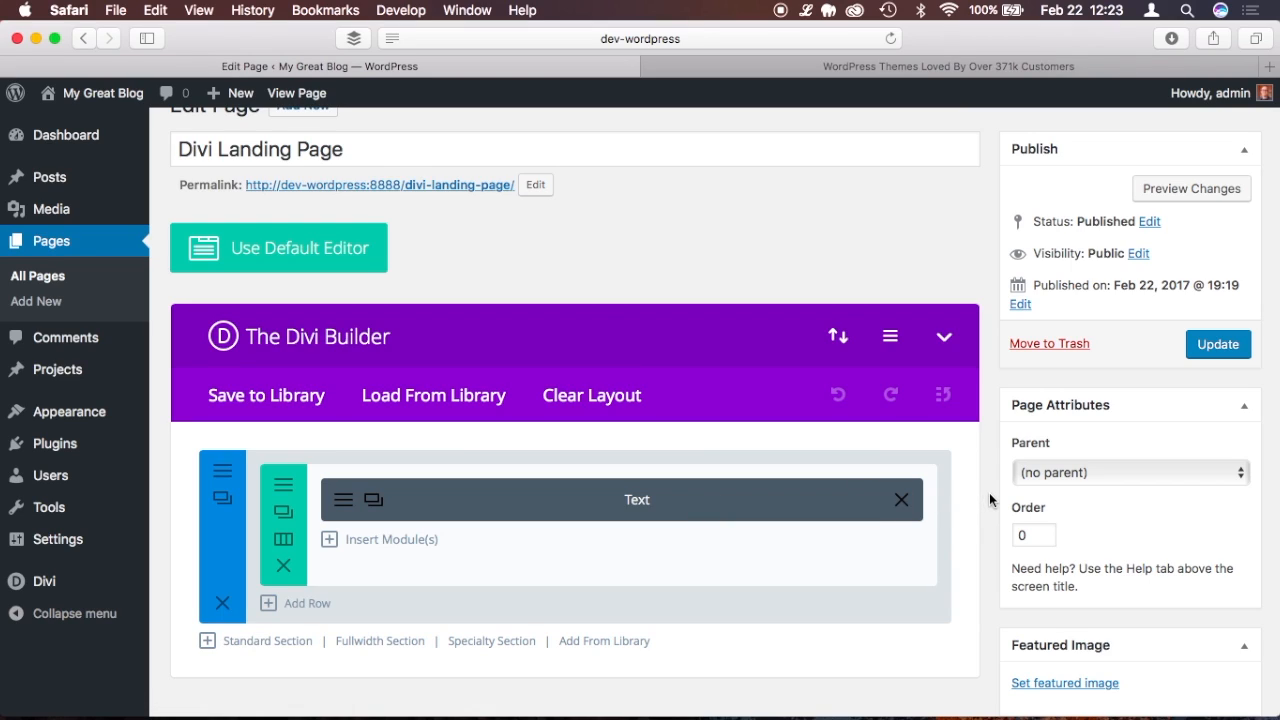
scroll(989, 492, "down", 2)
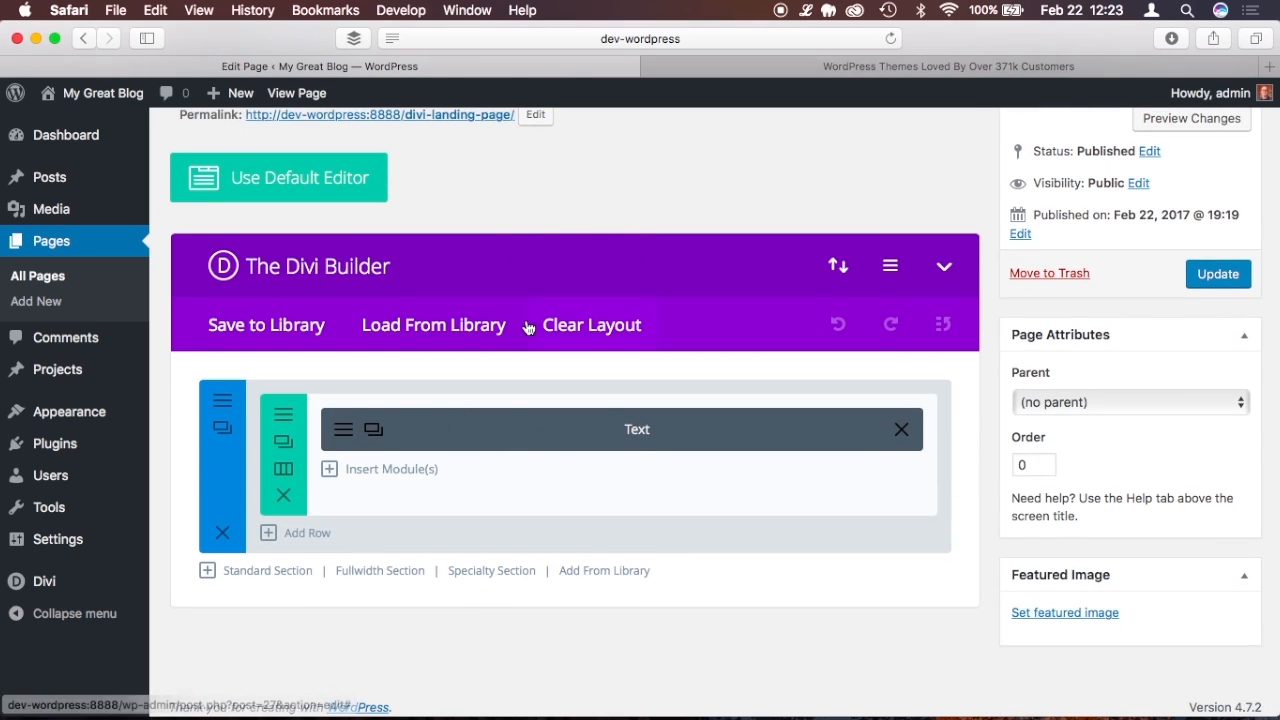
left_click(343, 430)
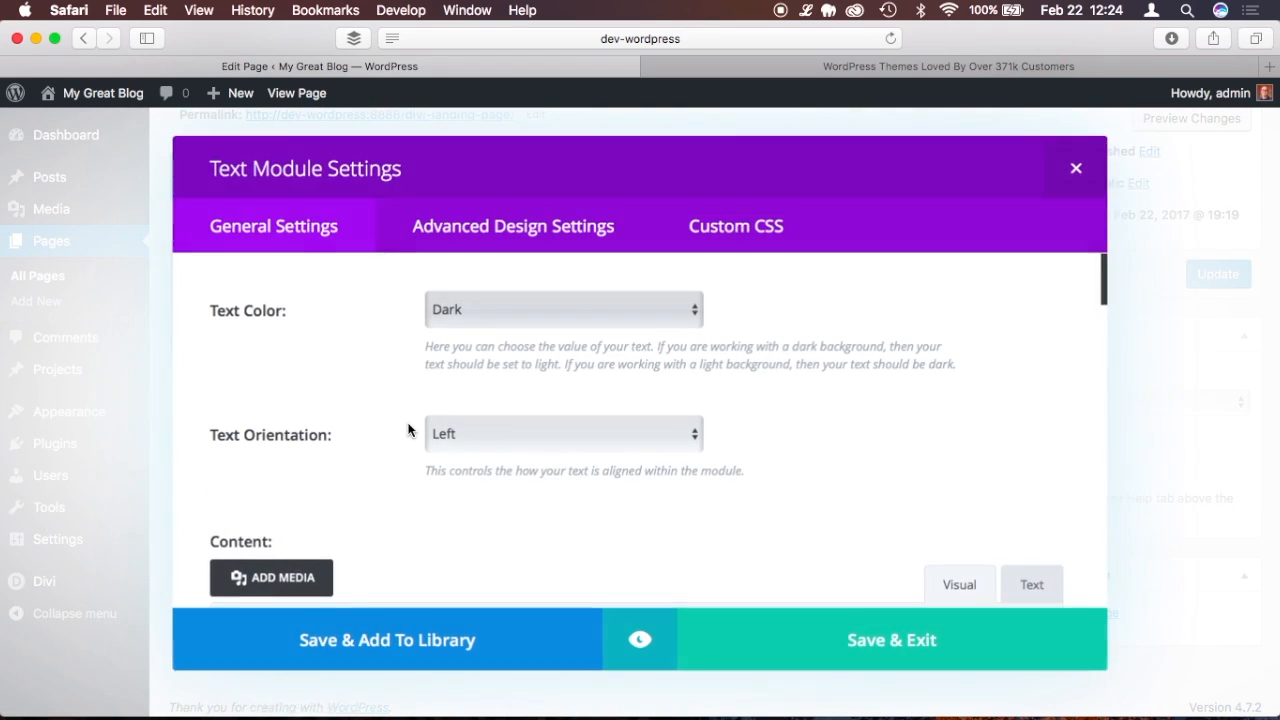
scroll(371, 440, "down", 3)
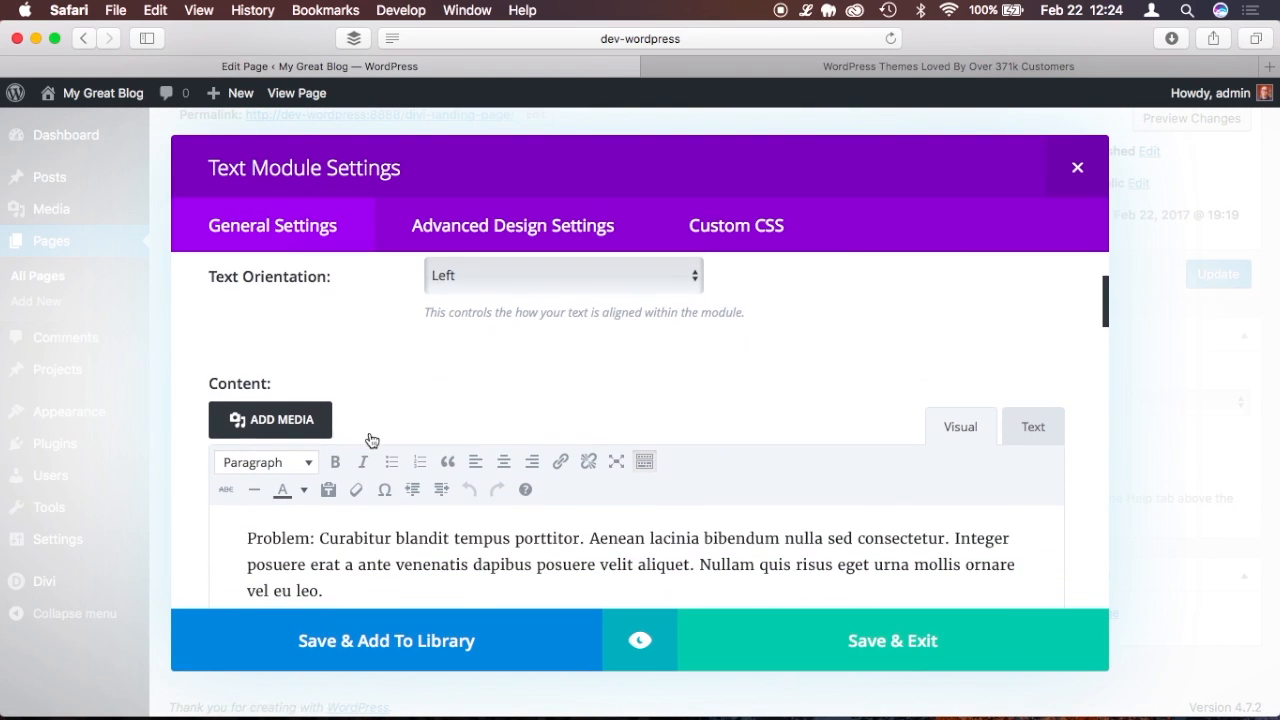
scroll(182, 510, "down", 15)
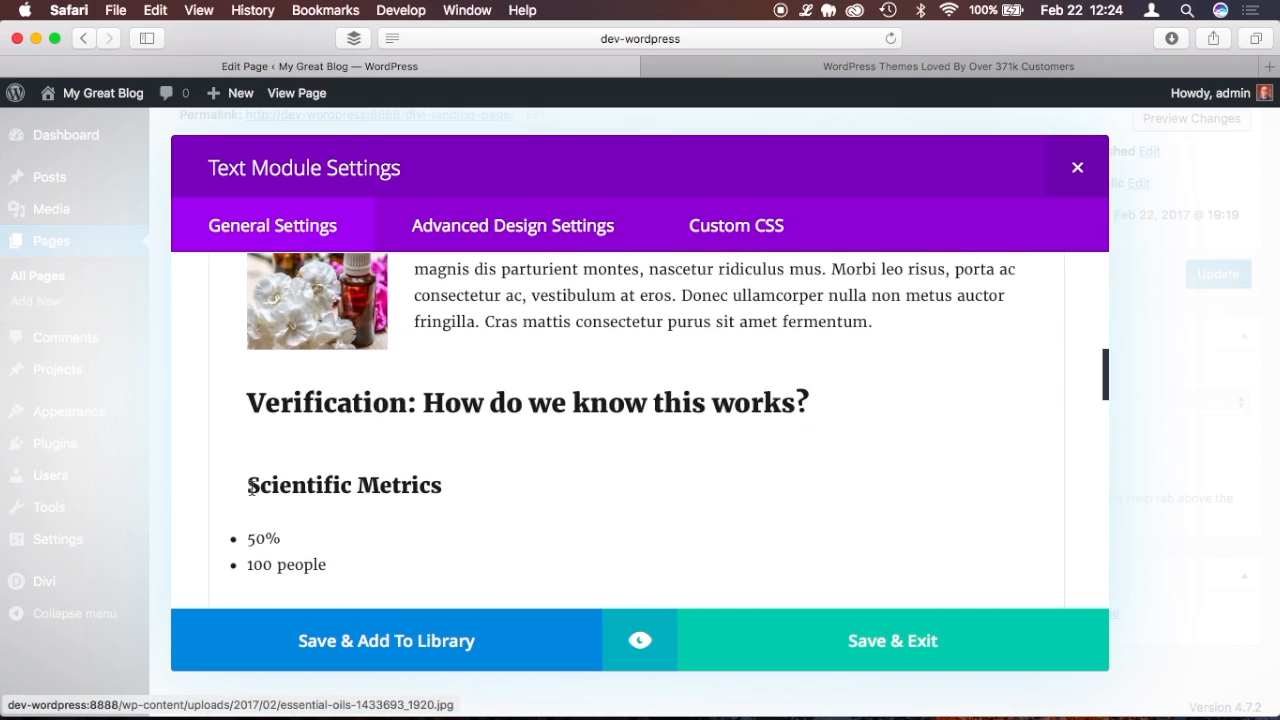
scroll(252, 488, "down", 15)
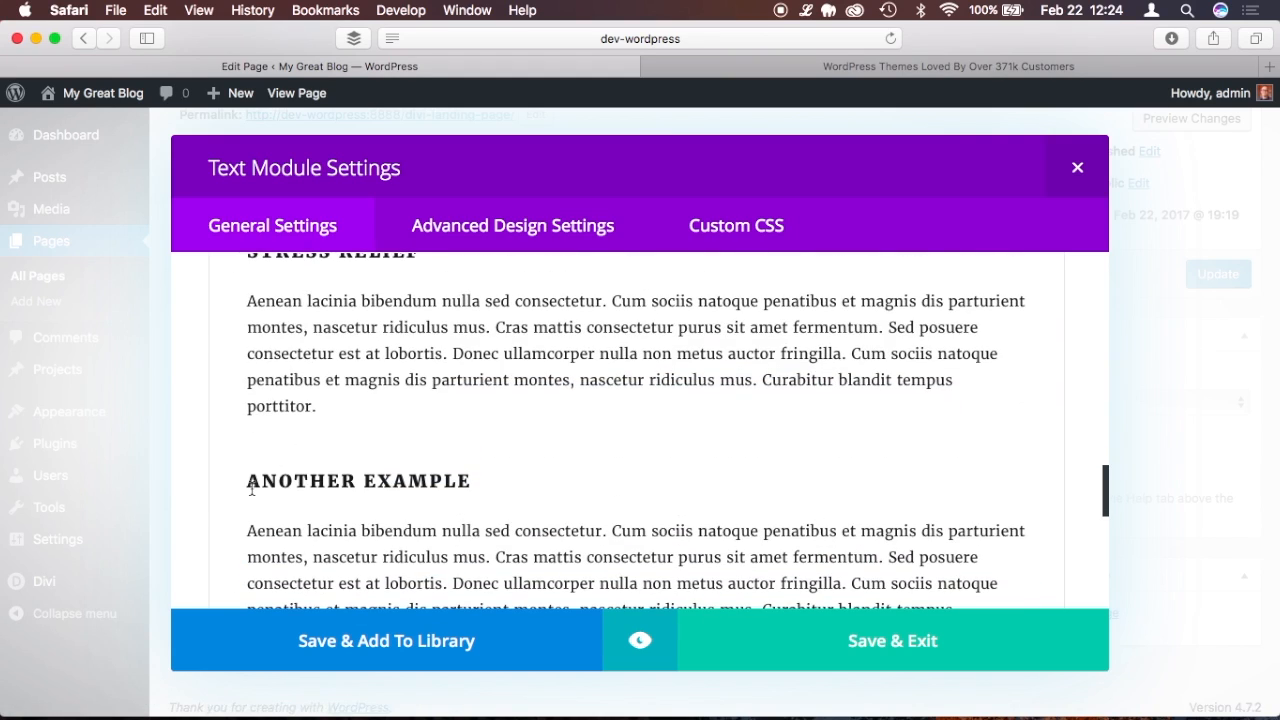
scroll(252, 488, "down", 6)
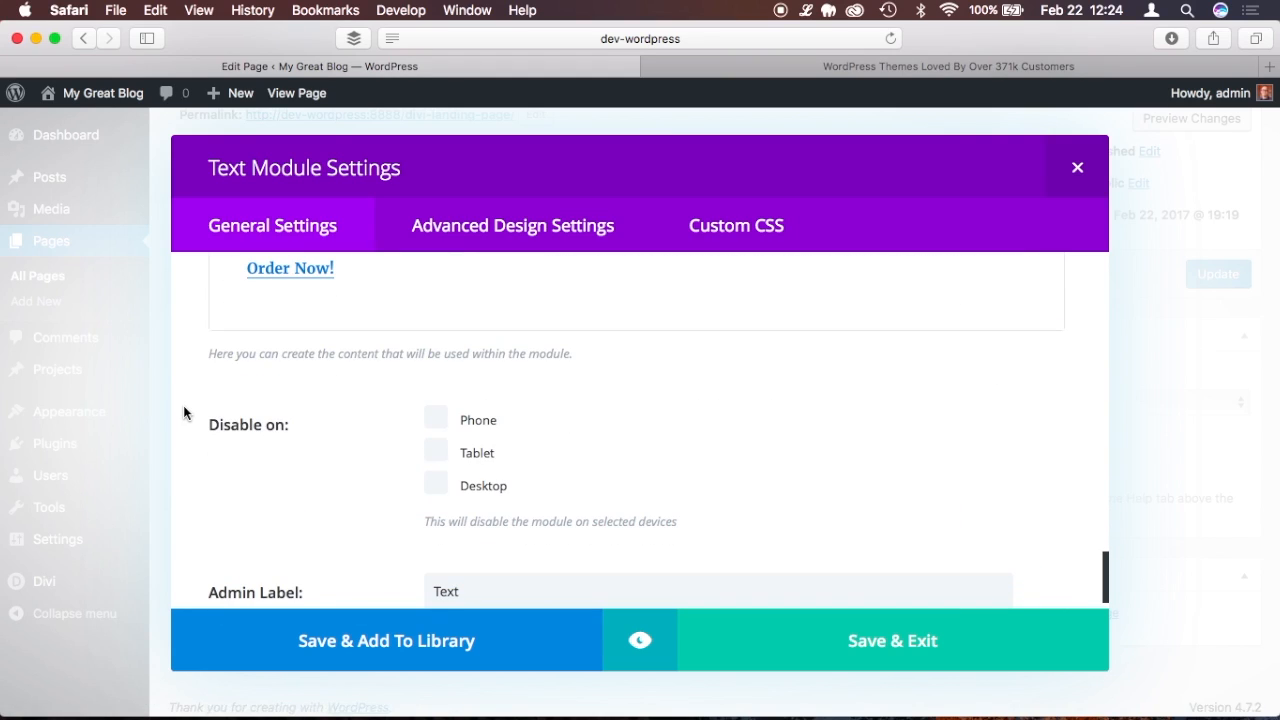
scroll(183, 410, "up", 3)
scroll(183, 410, "up", 20)
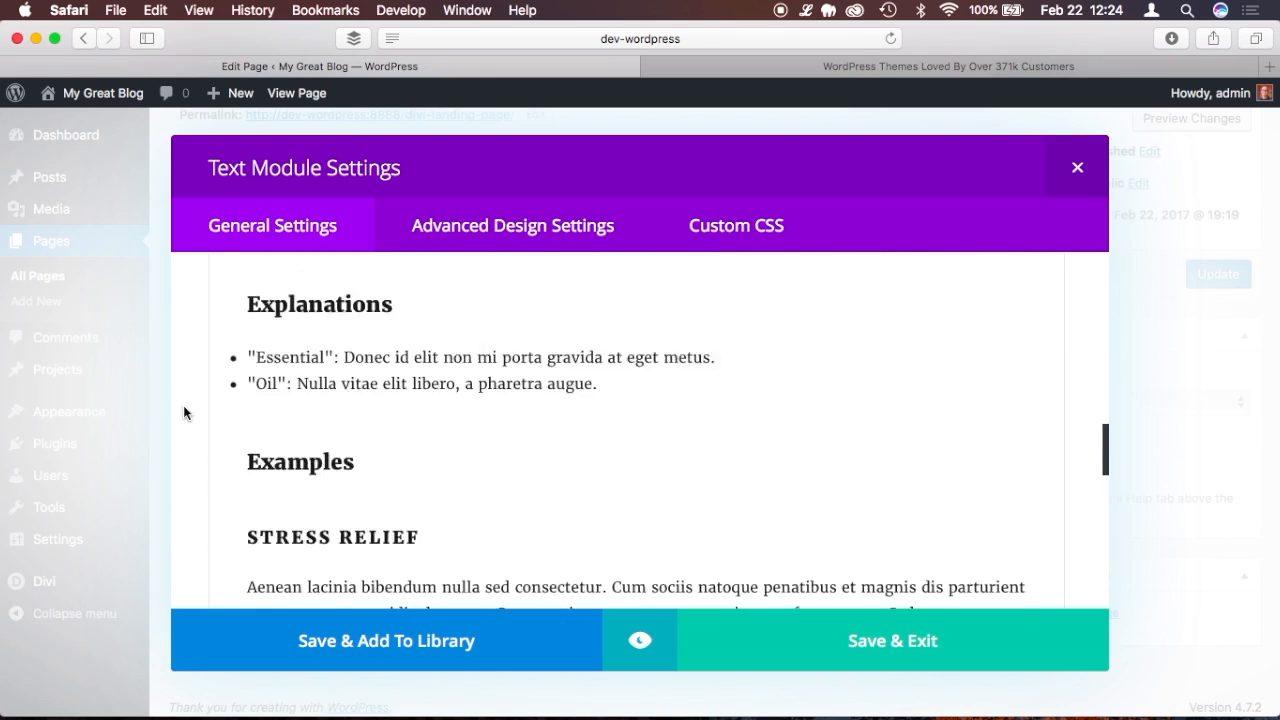
scroll(183, 410, "up", 15)
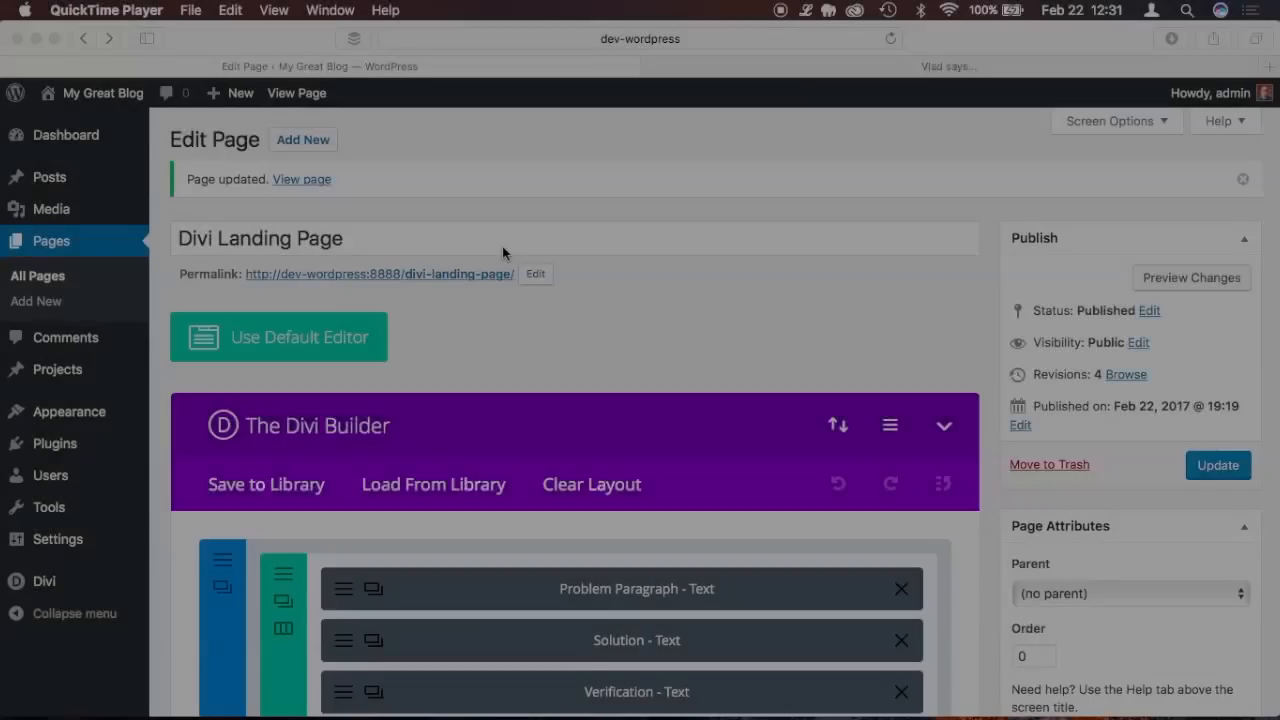
Check the separate text modules in the Divi Builder layout and preview the updated Divi Landing Page.
scroll(502, 246, "down", 4)
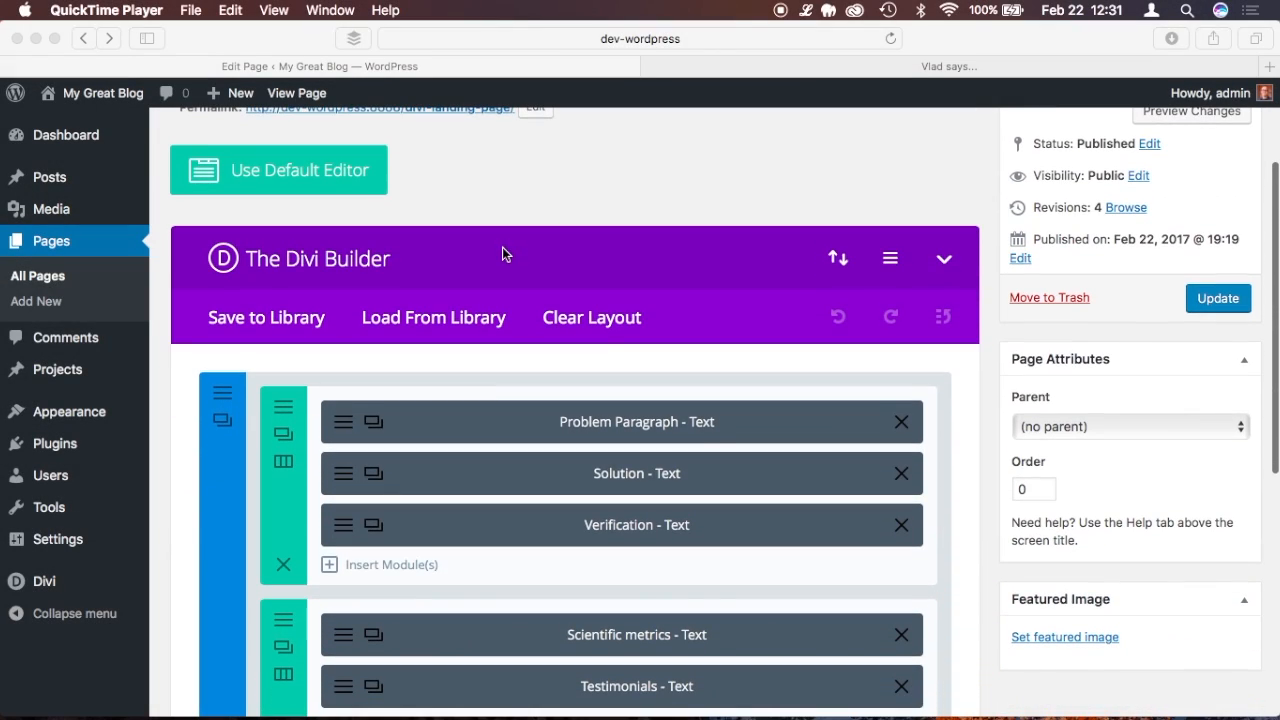
scroll(674, 432, "down", 5)
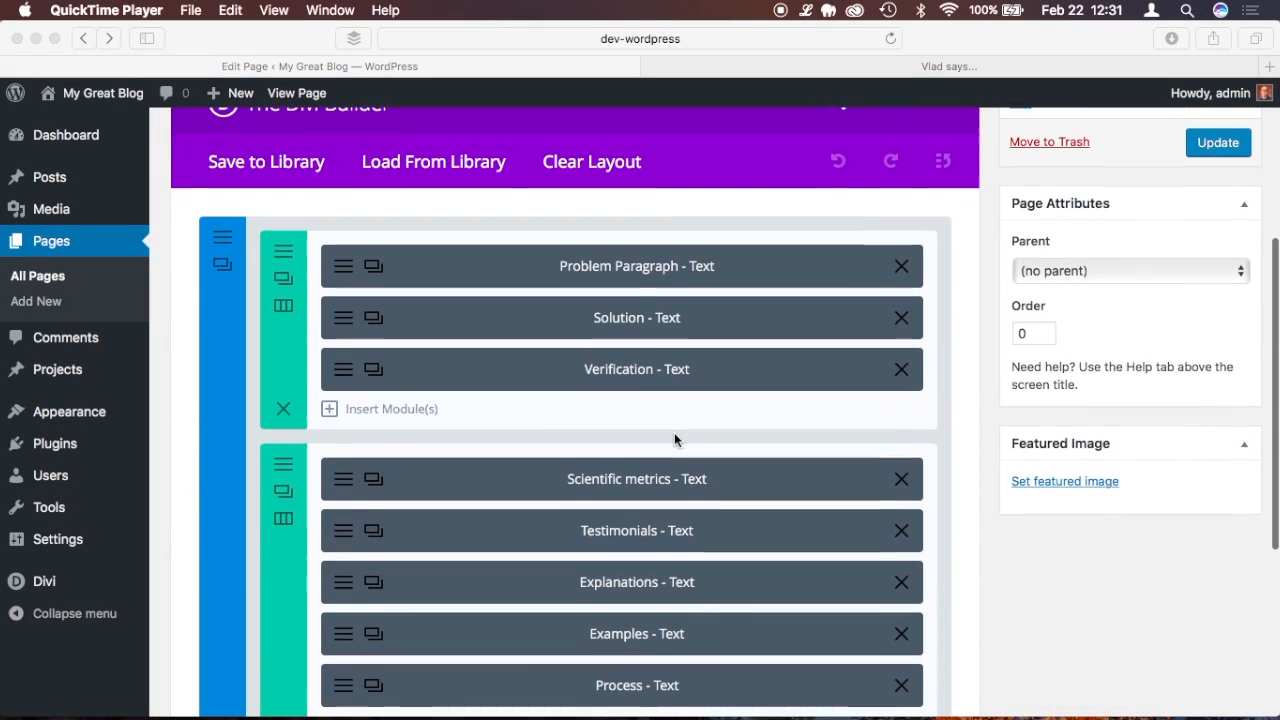
scroll(674, 432, "up", 4)
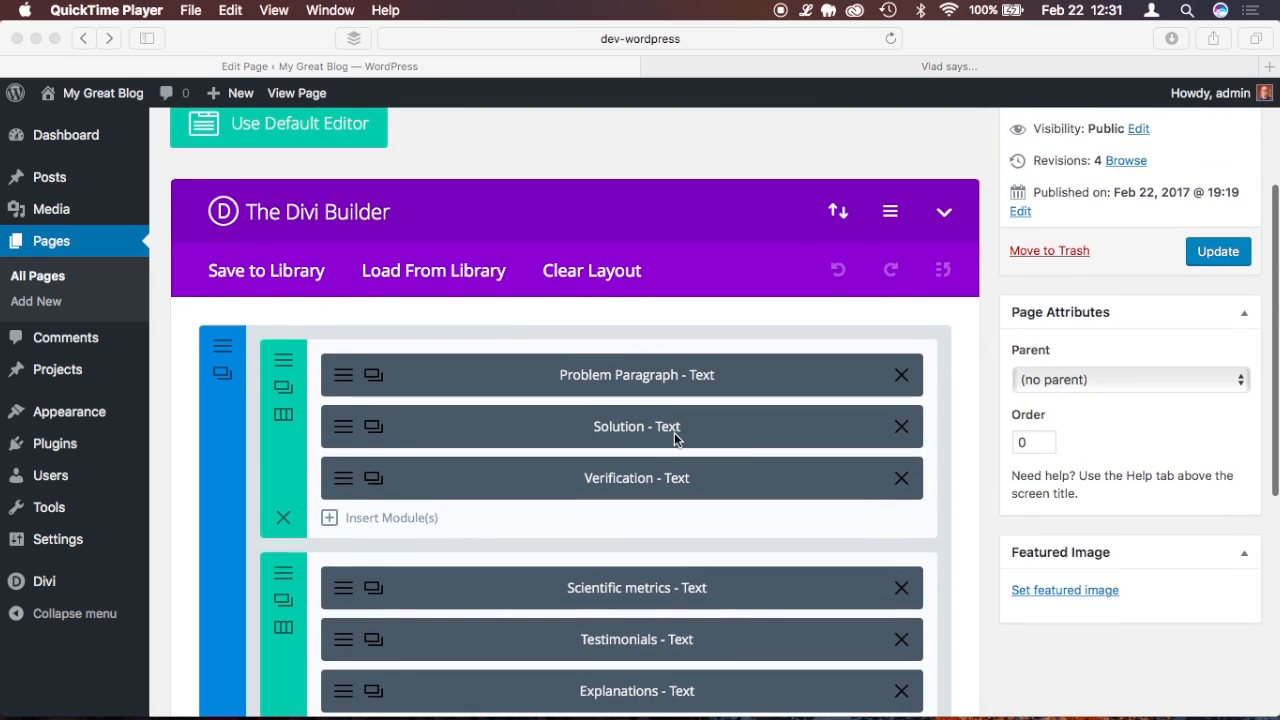
scroll(674, 432, "up", 4)
left_click(1193, 224)
left_click(658, 64)
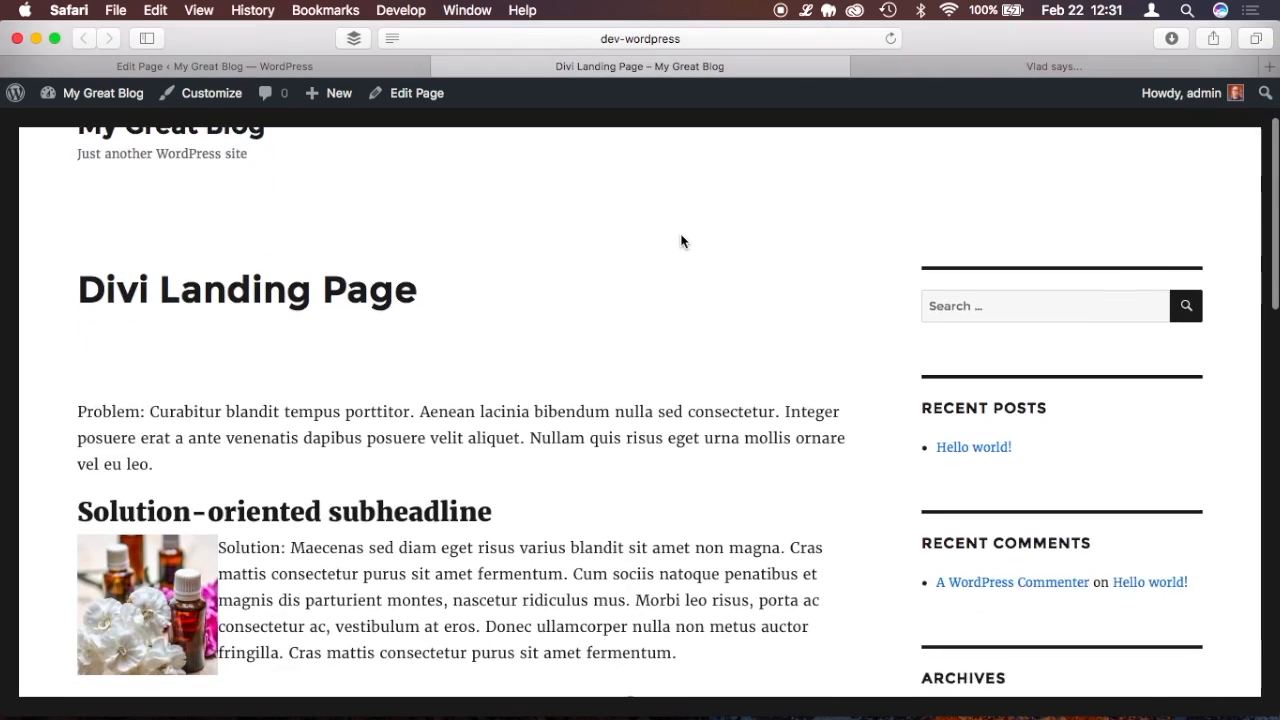
scroll(681, 241, "down", 1)
scroll(694, 400, "down", 3)
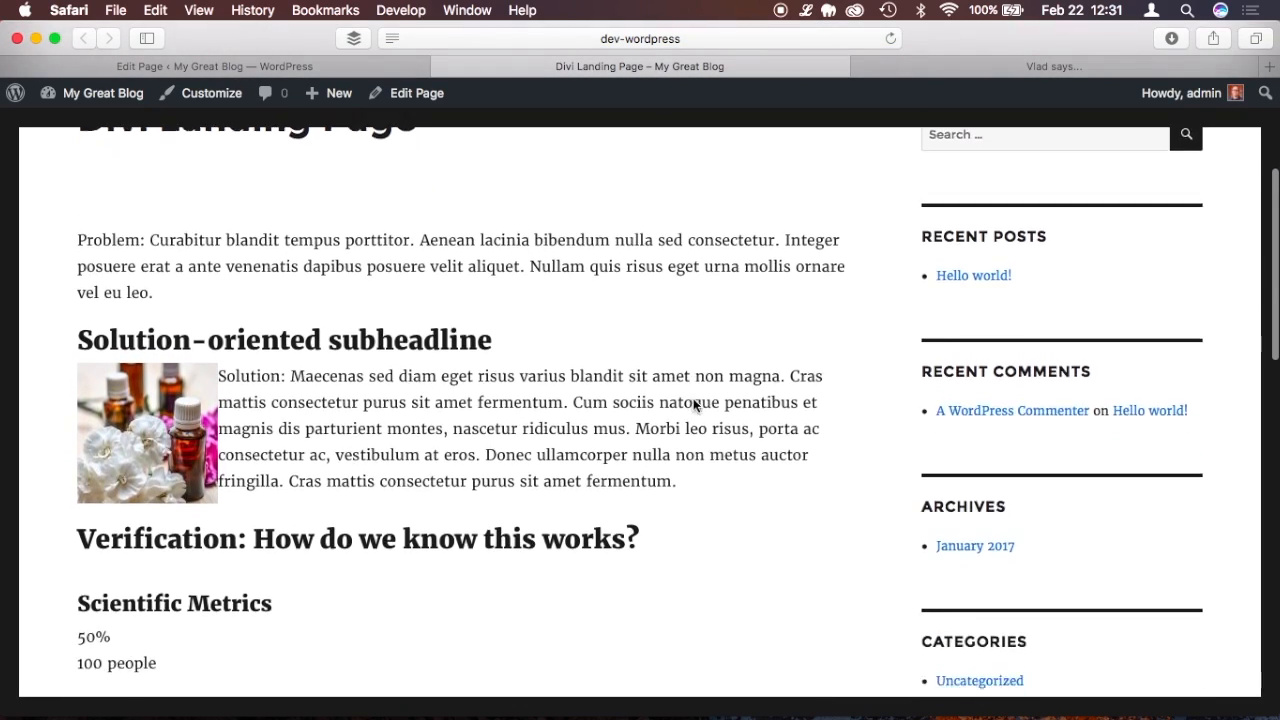
Examine the previewed Divi Landing Page content from the scientific metrics down to the process sections.
scroll(694, 404, "down", 10)
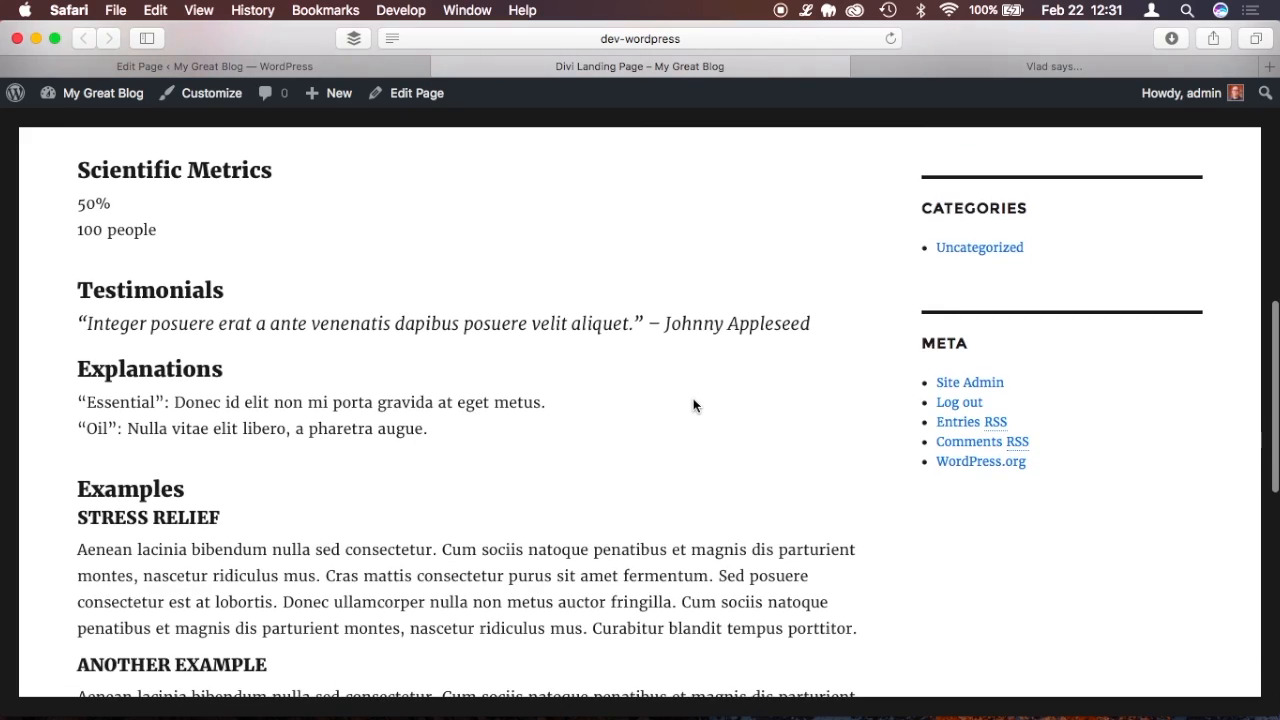
scroll(693, 404, "down", 4)
scroll(694, 402, "down", 4)
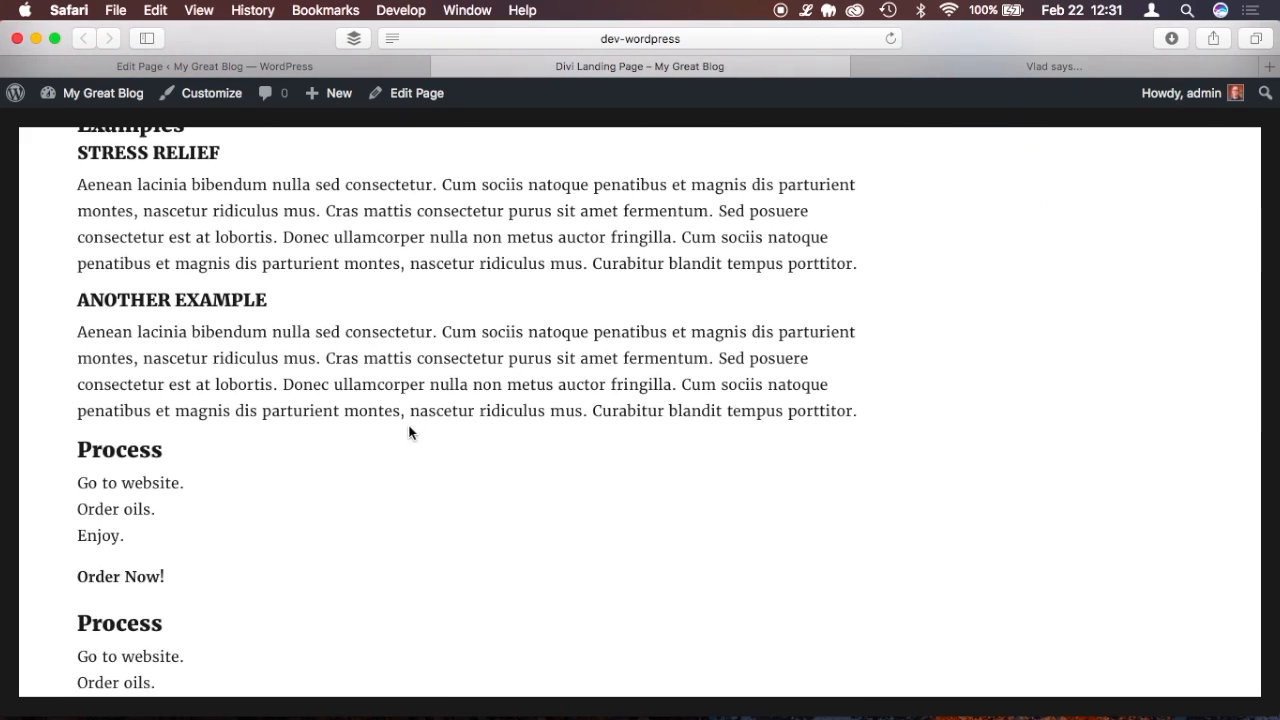
scroll(341, 518, "down", 6)
scroll(341, 518, "up", 8)
scroll(341, 512, "up", 6)
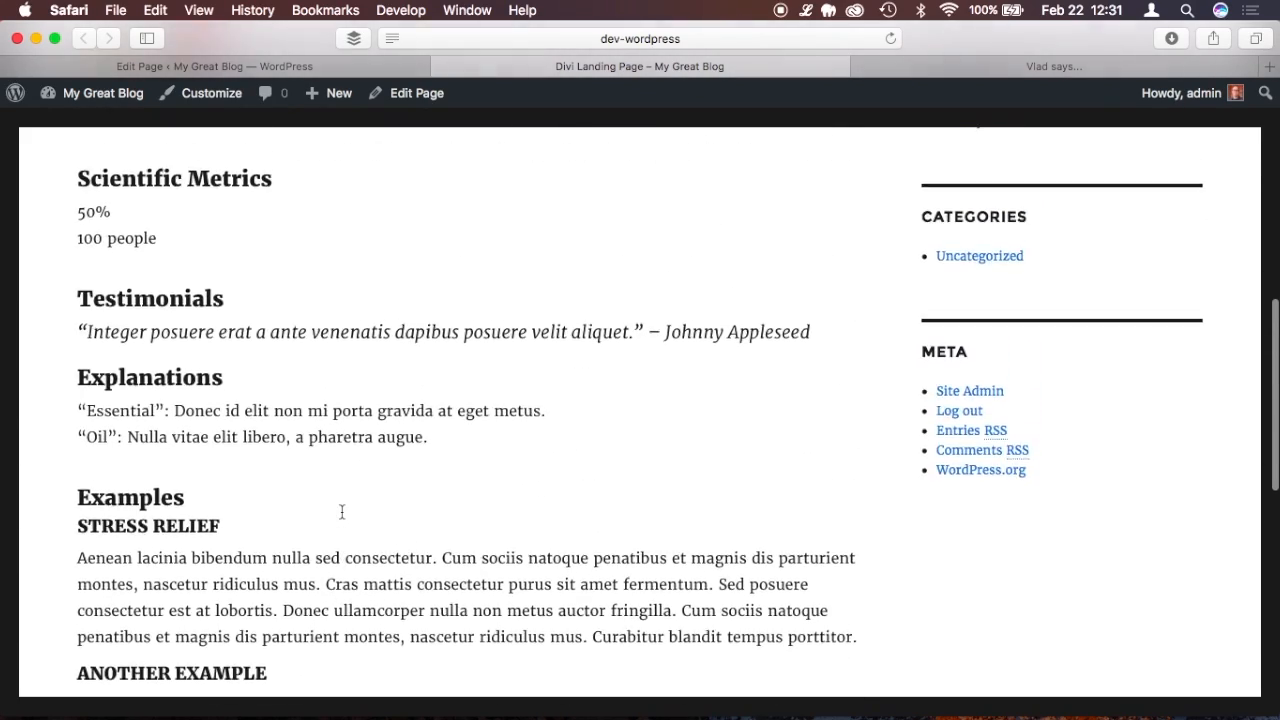
scroll(341, 512, "up", 10)
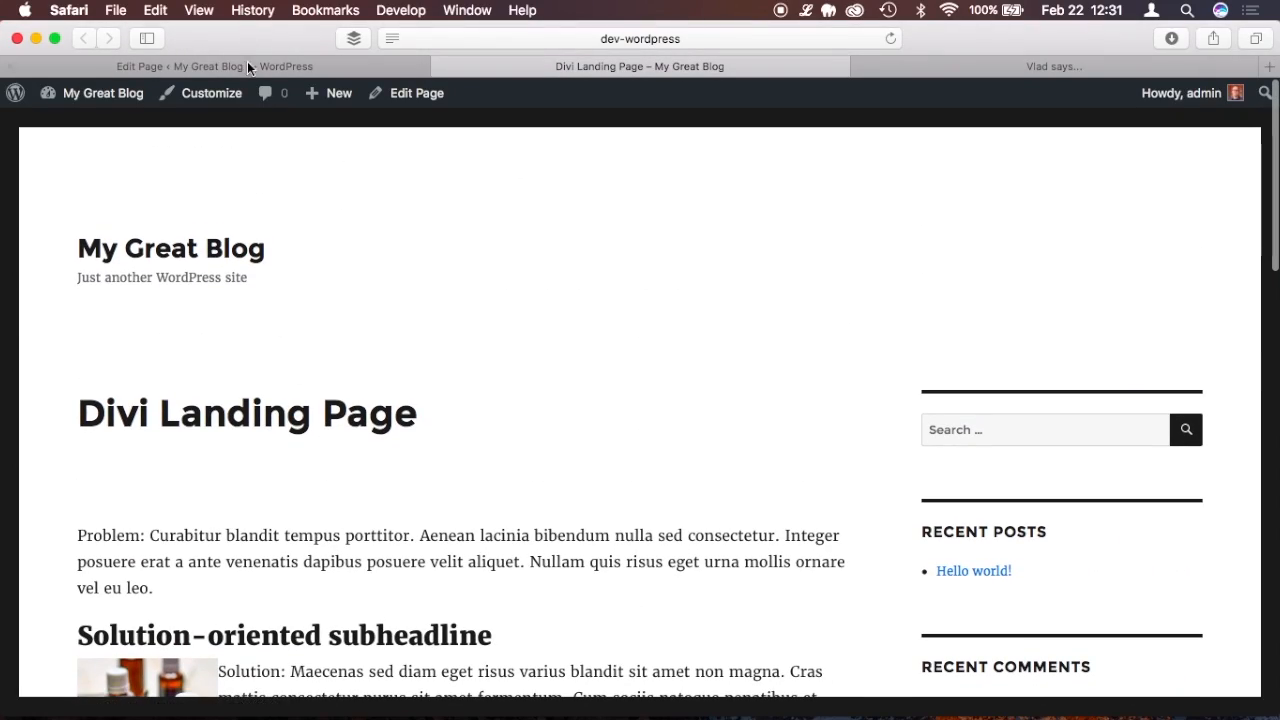
Compare the Divi Builder module layout with the published Divi Landing Page preview.
left_click(247, 66)
left_click(502, 67)
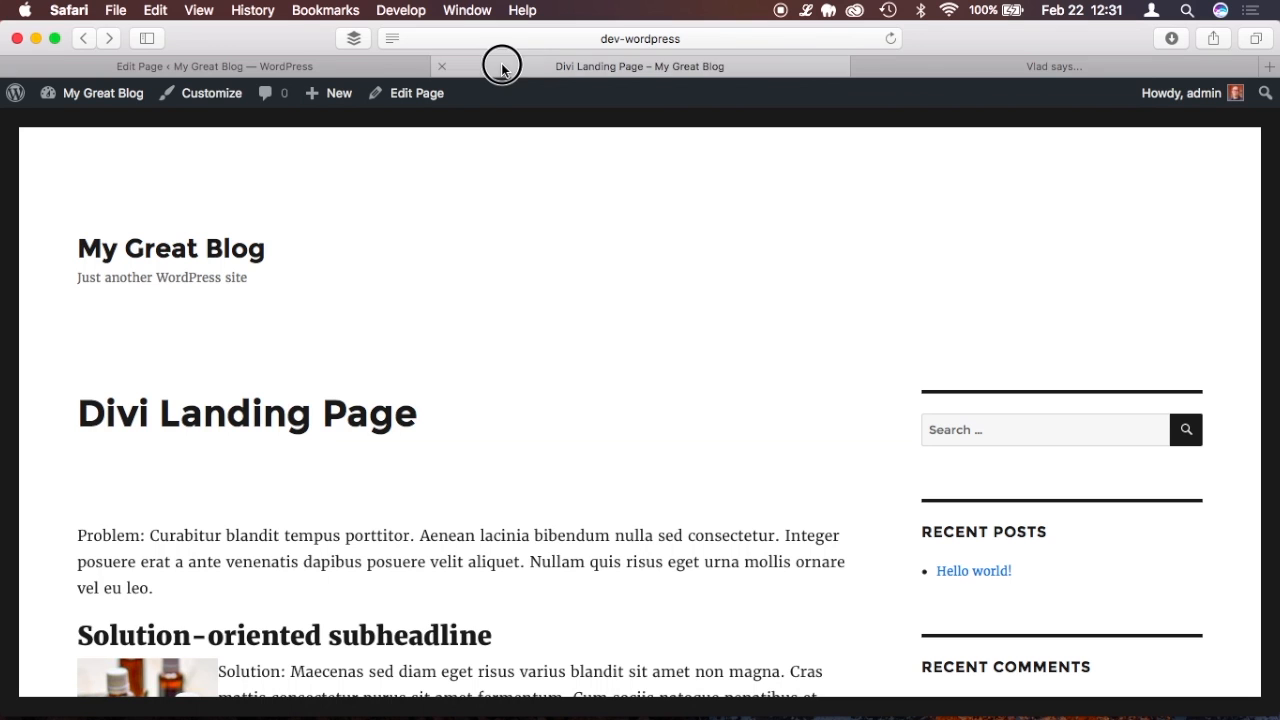
left_click(347, 66)
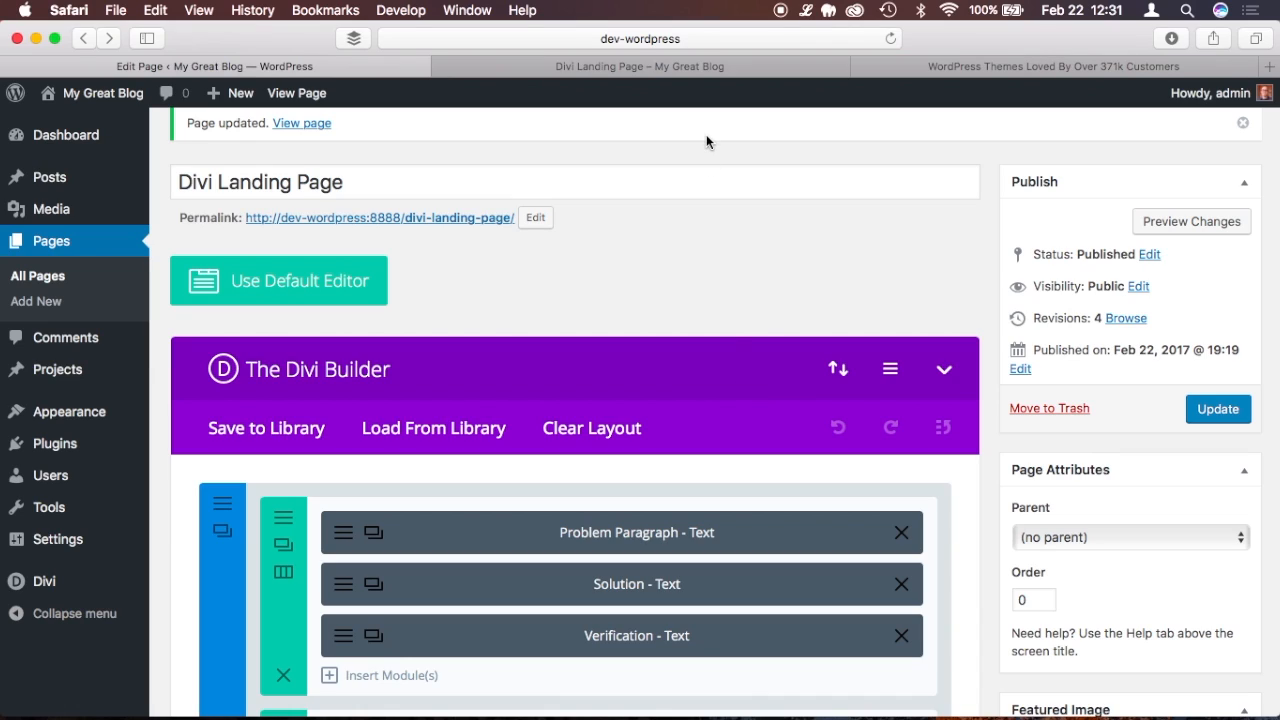
left_click(650, 68)
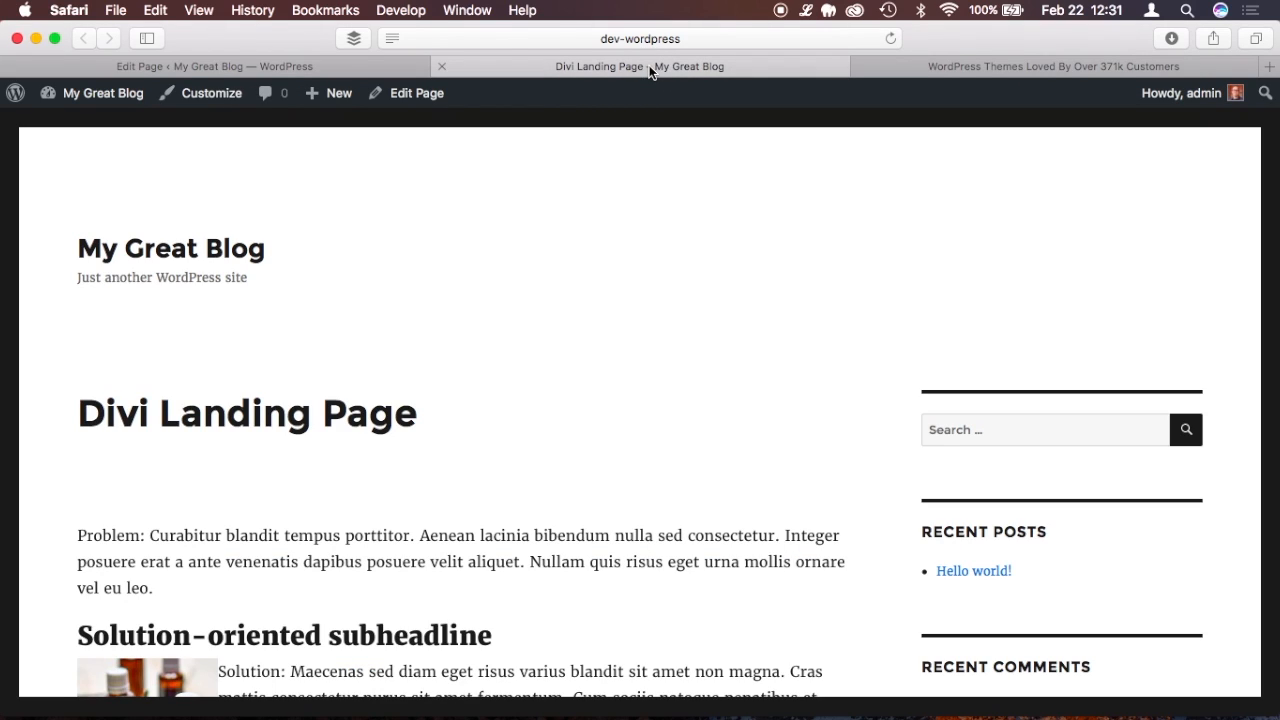
scroll(655, 297, "down", 3)
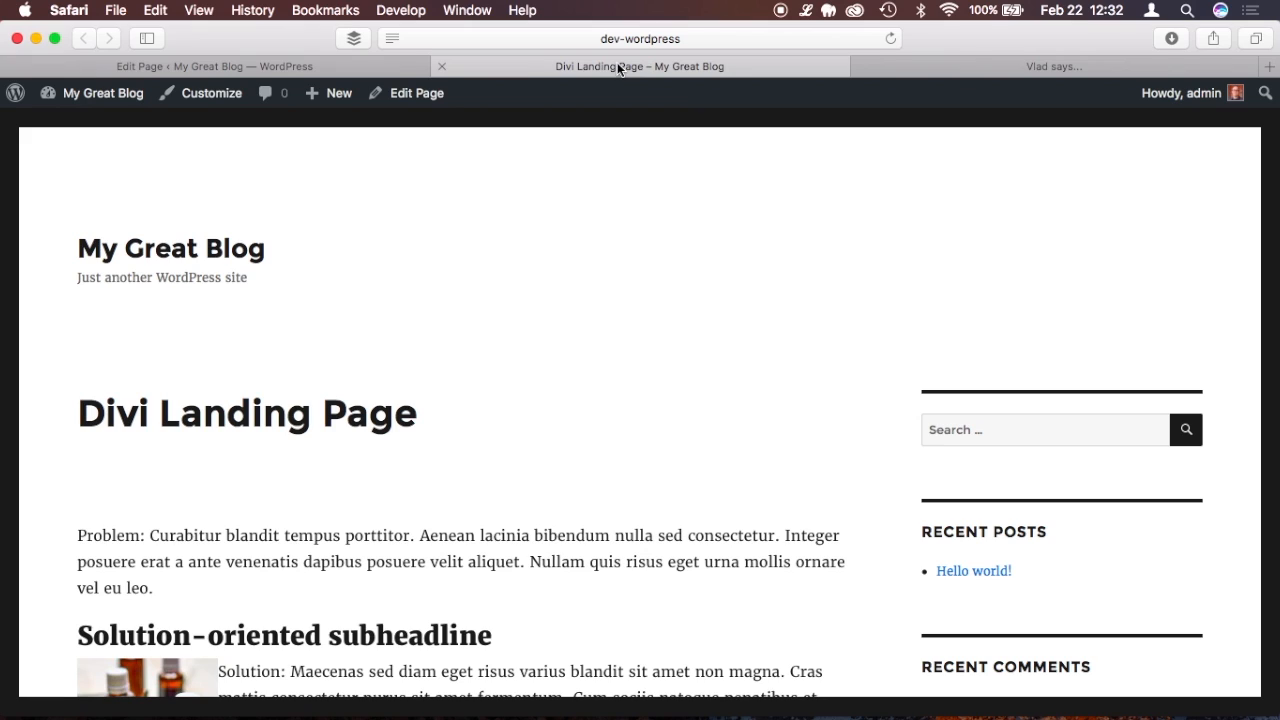
Return to the page editor and add a fullwidth section below the existing section, containing a Fullwidth Header module.
left_click(372, 66)
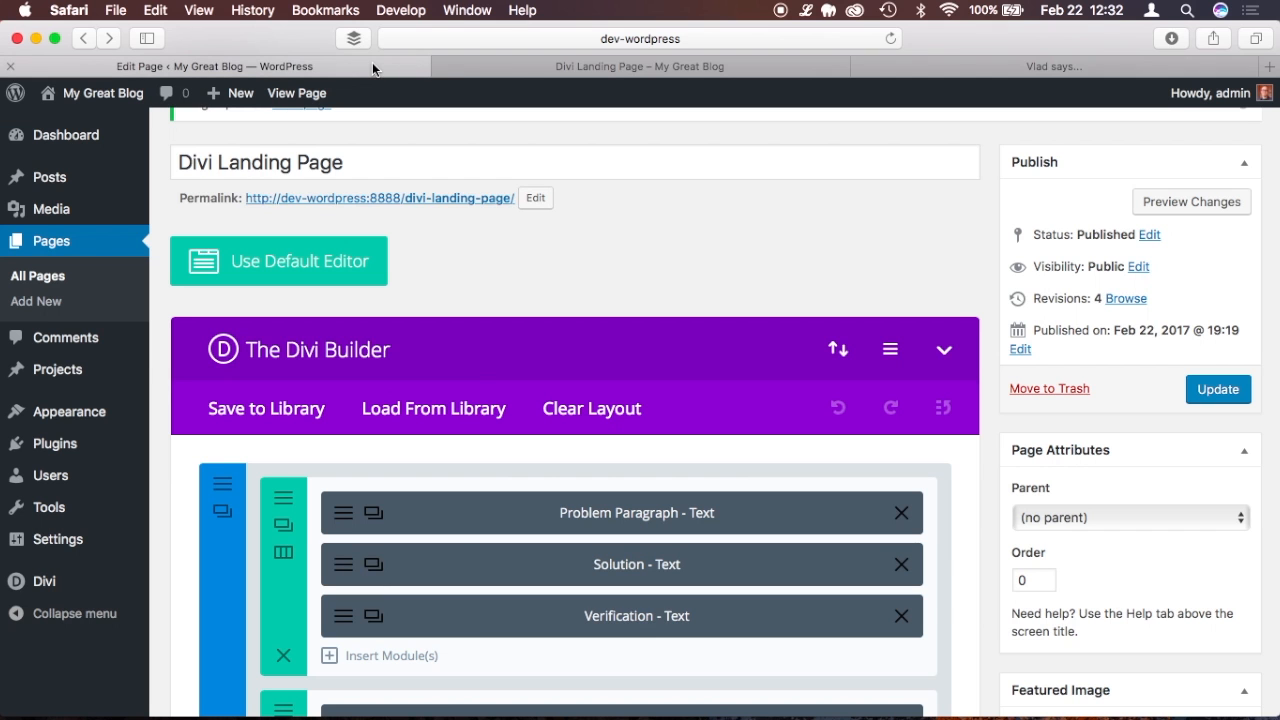
scroll(953, 465, "down", 10)
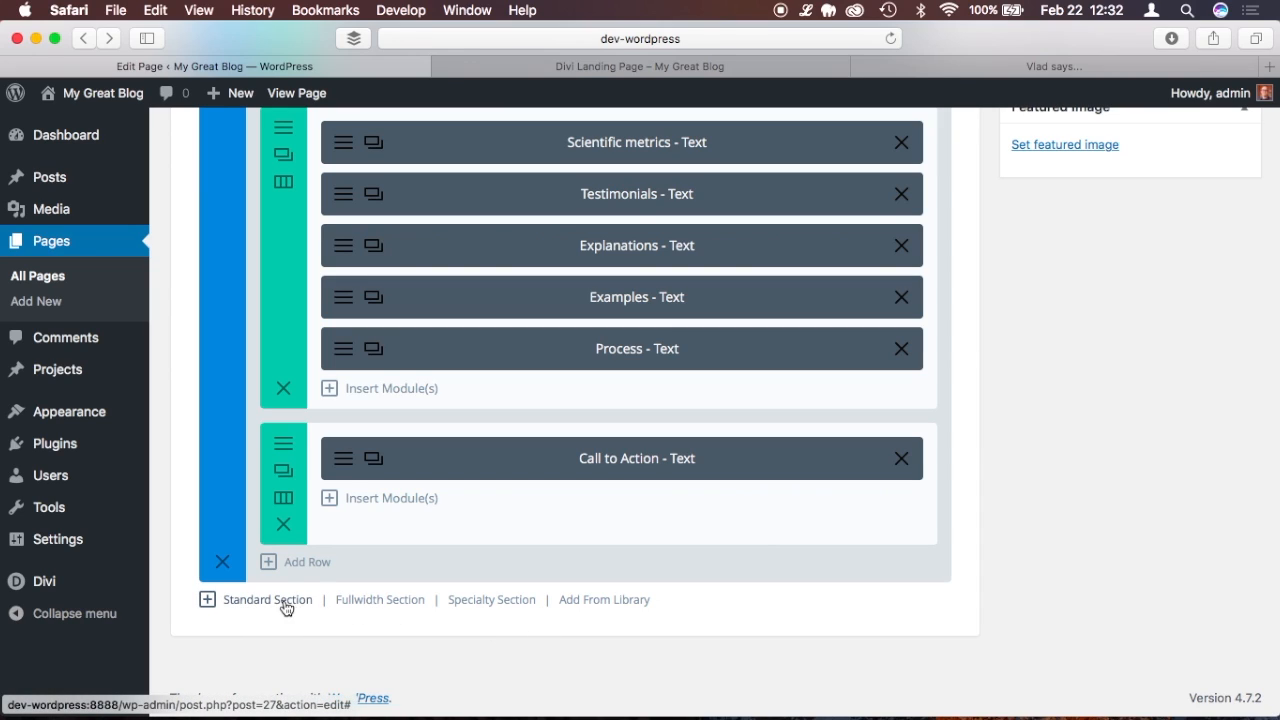
left_click(389, 600)
scroll(469, 629, "down", 3)
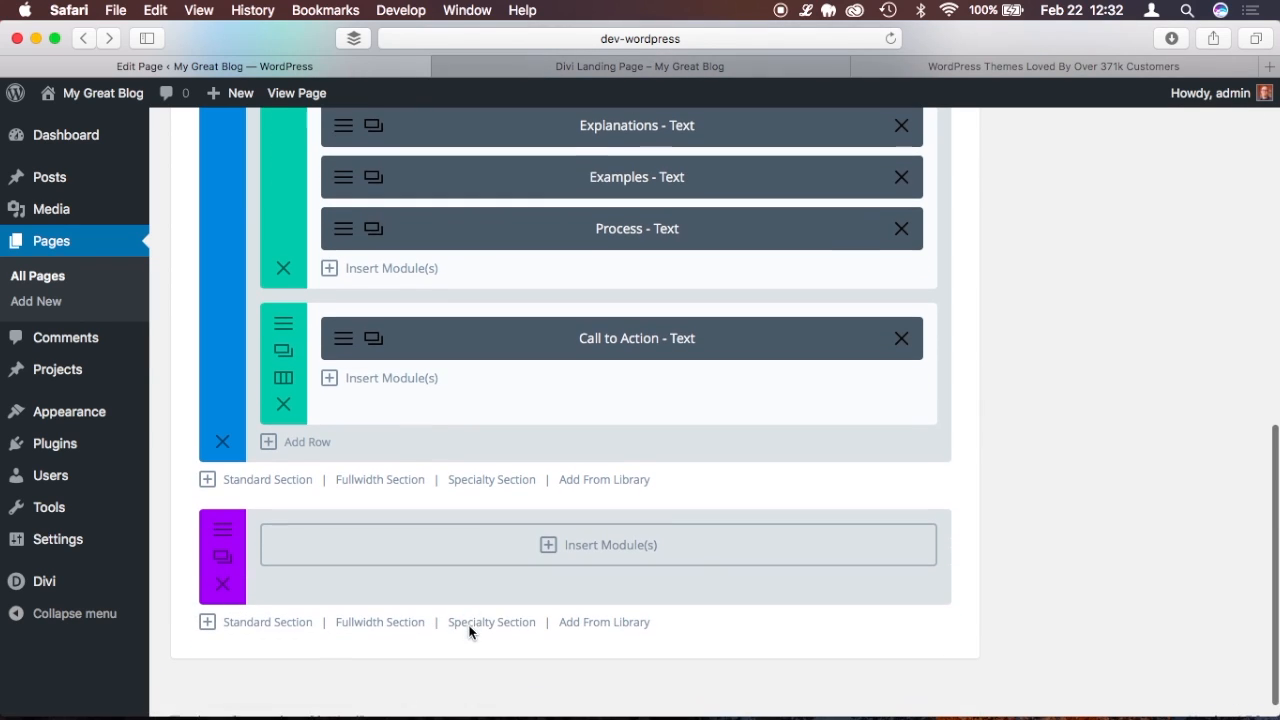
left_click(569, 547)
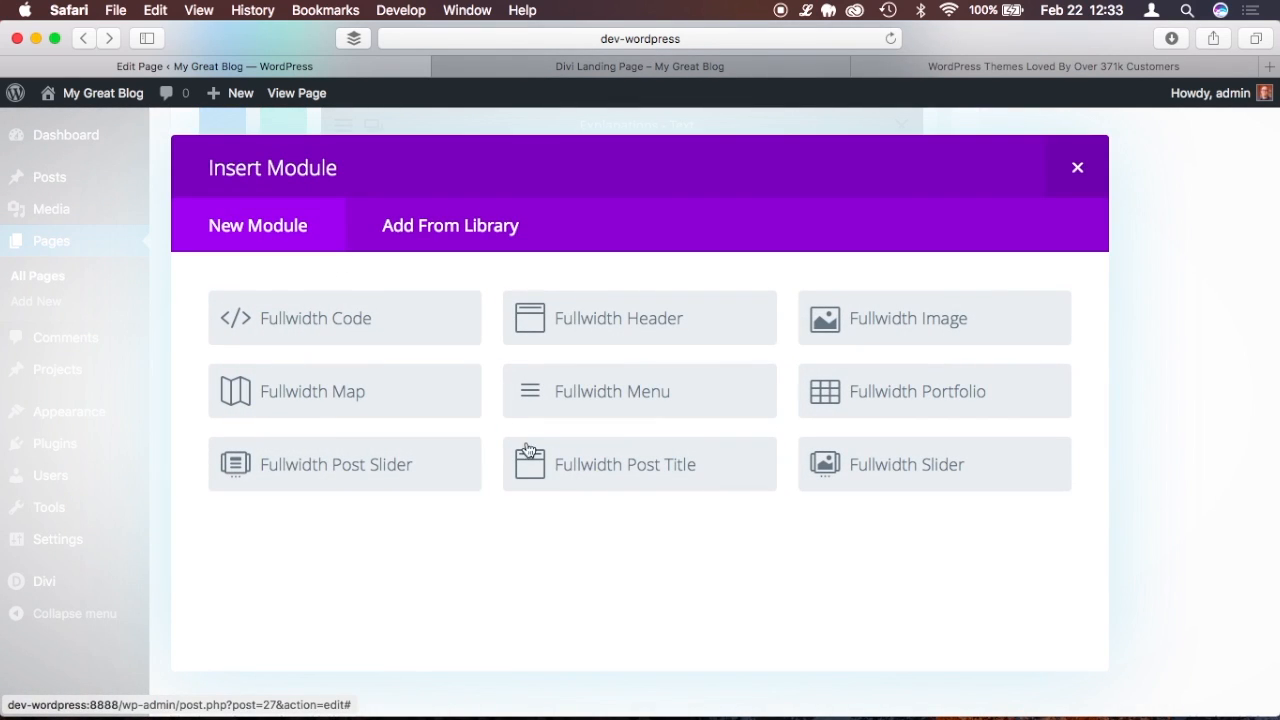
left_click(607, 320)
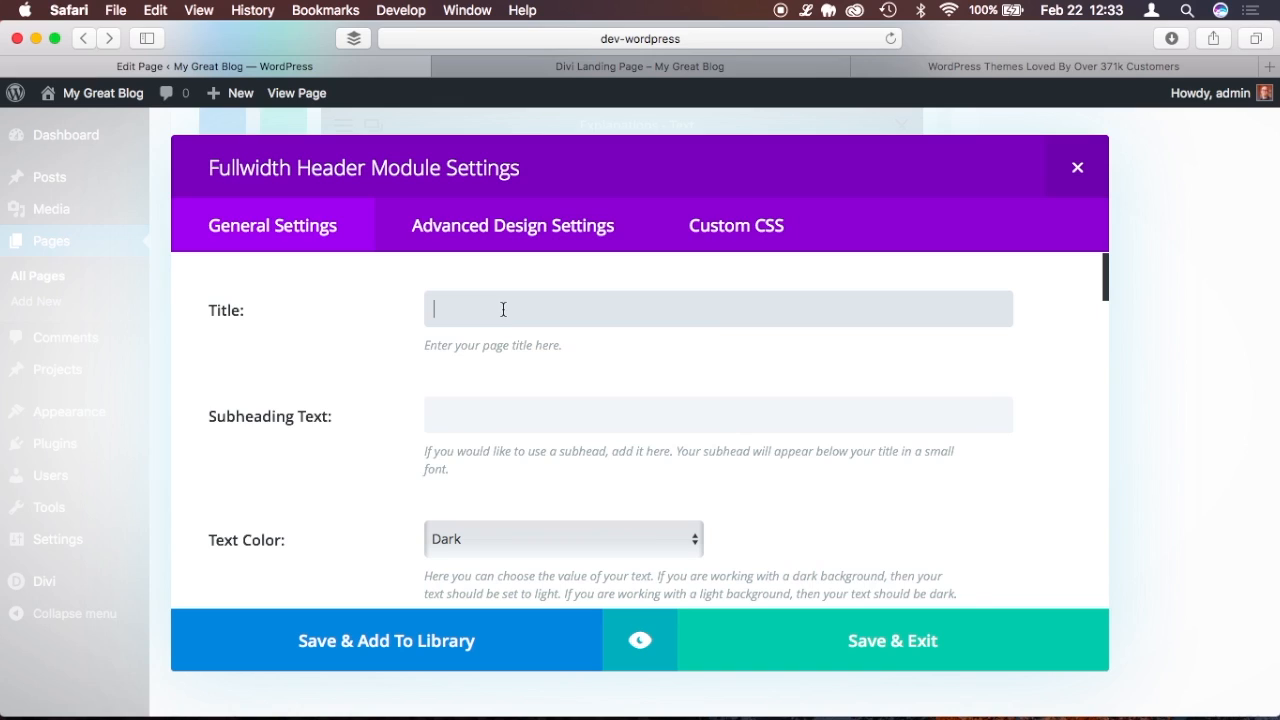
Set the header's title to "Ultricies Magna Euismod" and its subheading to "Aenean lacinia bibendum nulla sed consectetur.".
left_click(806, 10)
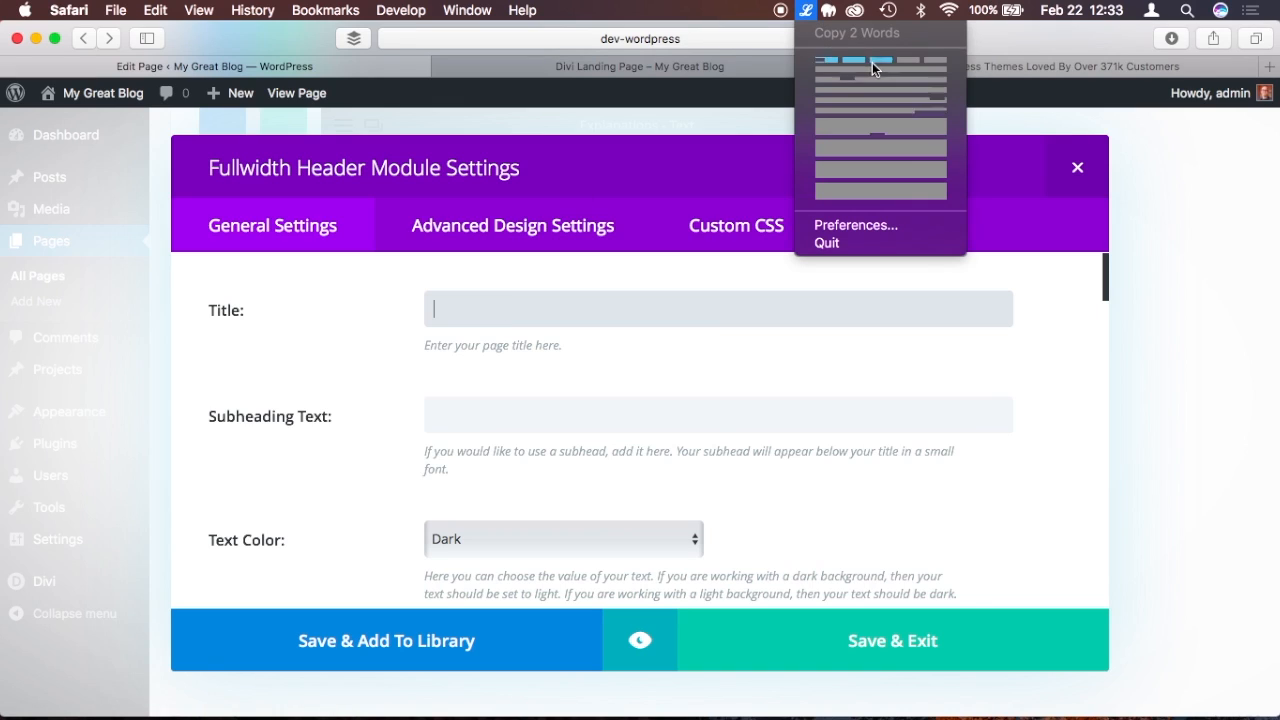
left_click(878, 62)
type("Ultricies Magna Euismod")
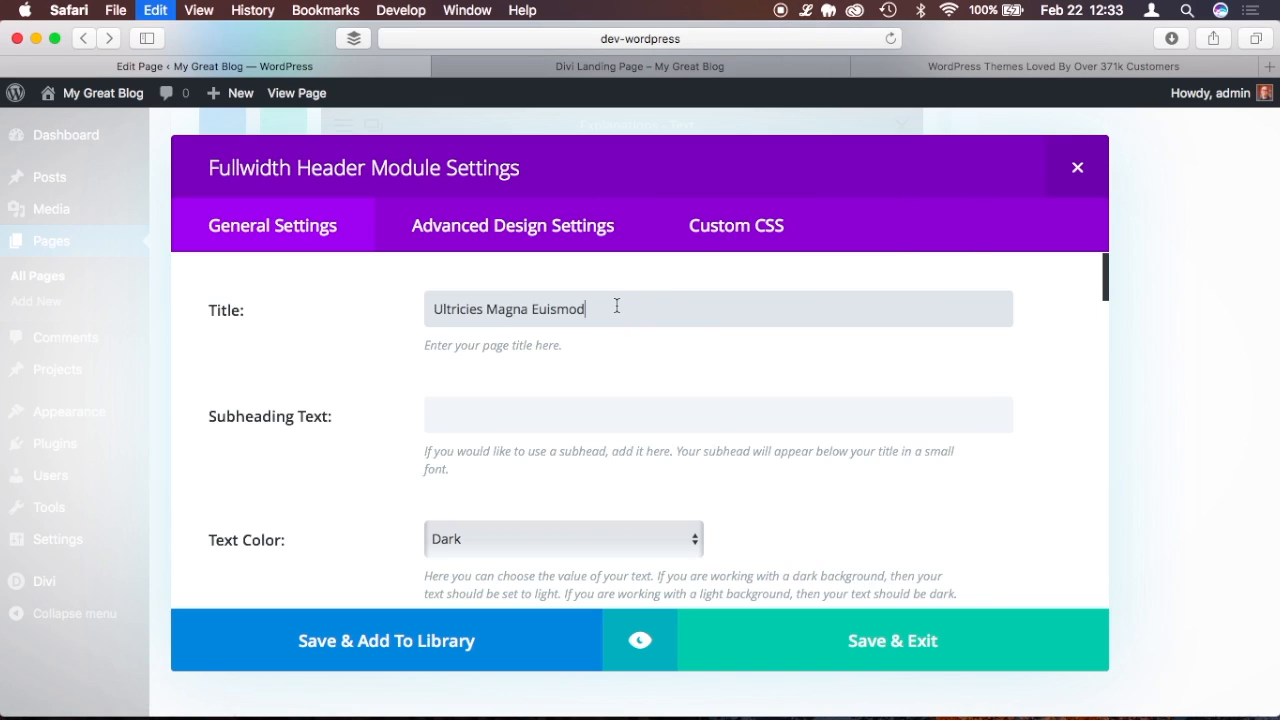
left_click(806, 10)
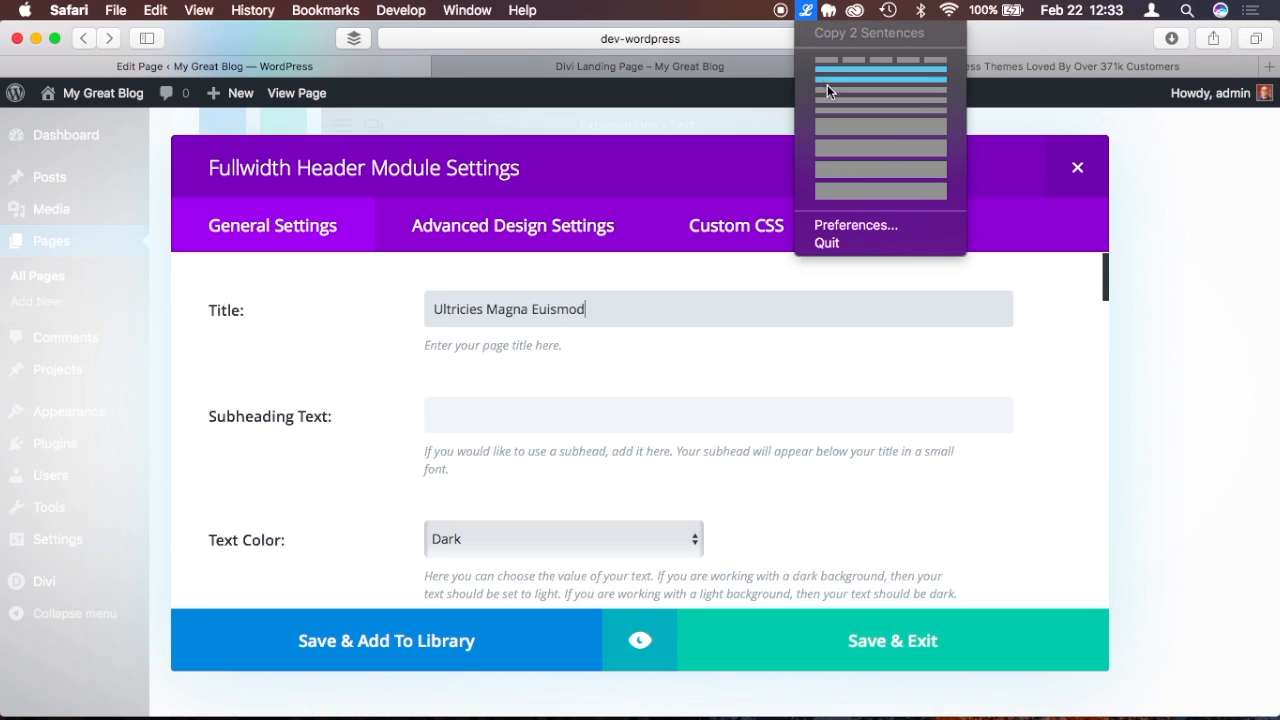
left_click(829, 72)
left_click(567, 413)
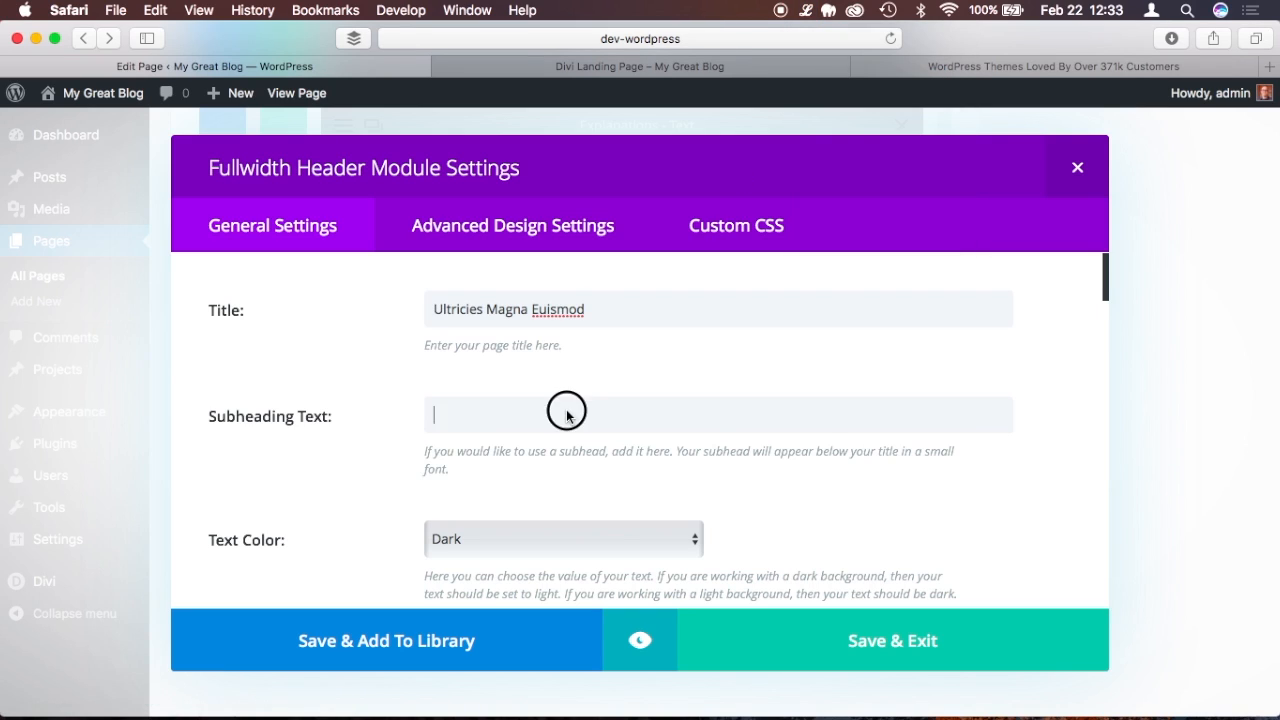
type("Aenean lacinia bibendum nulla sed consectetur.")
Set the lavender-like flower photo sage-1540271_1920.jpg from the media library as the header's background image and preview the module.
scroll(929, 342, "down", 10)
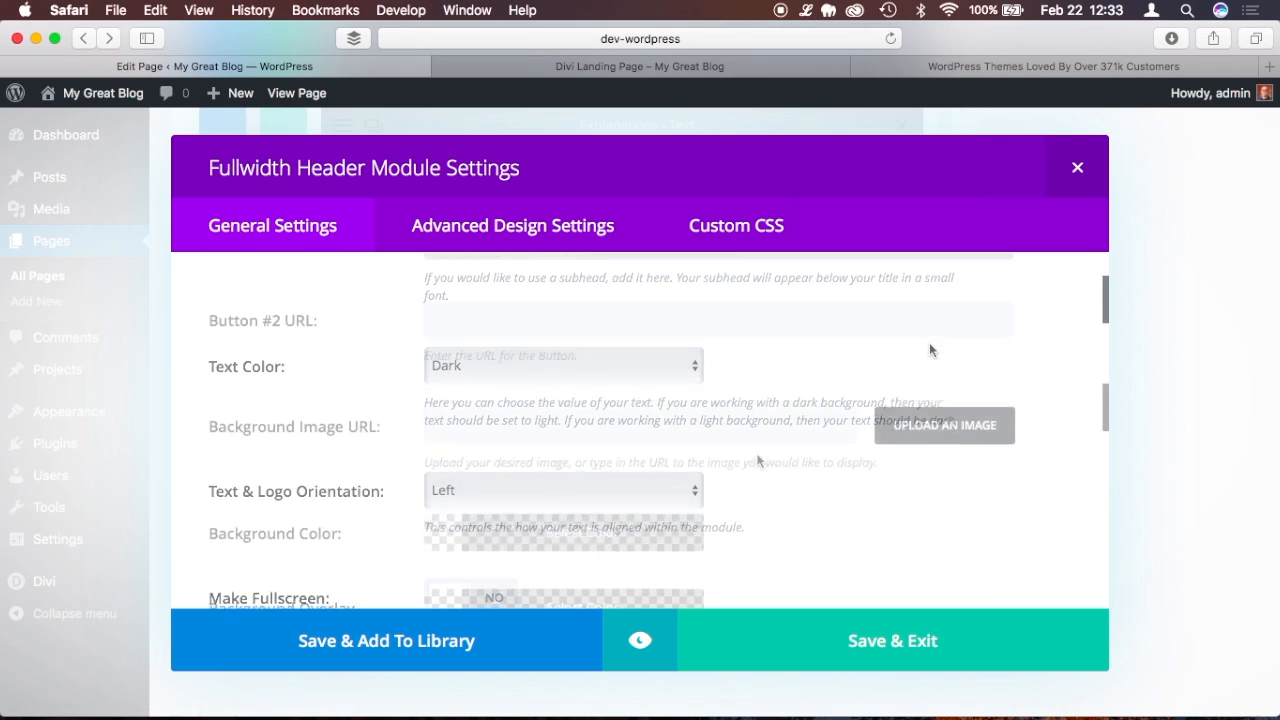
left_click(933, 388)
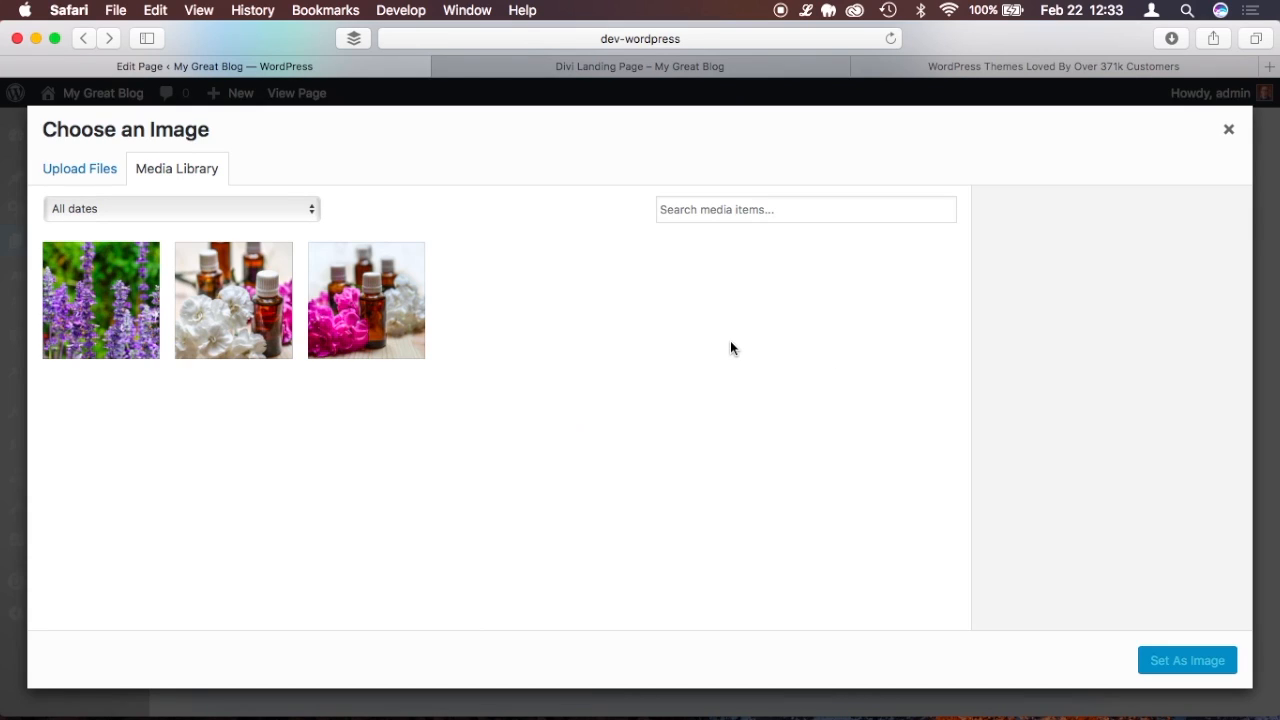
left_click(151, 349)
left_click(1204, 676)
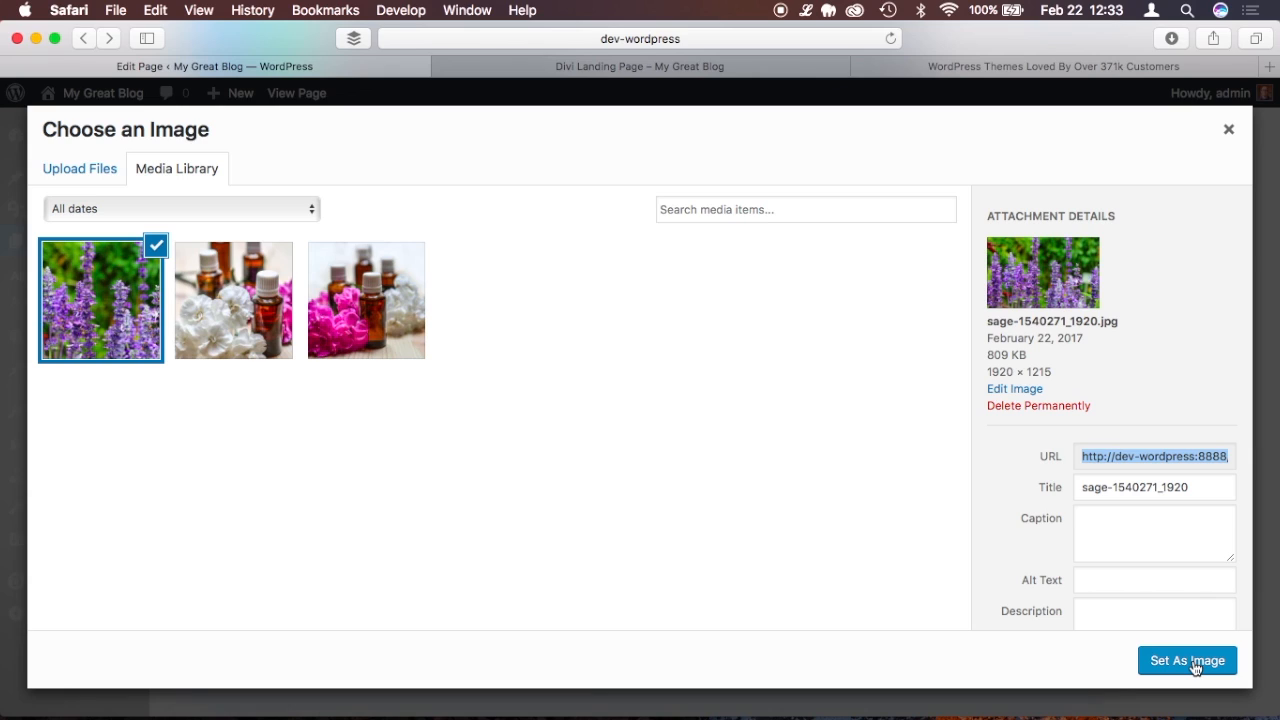
left_click(1195, 668)
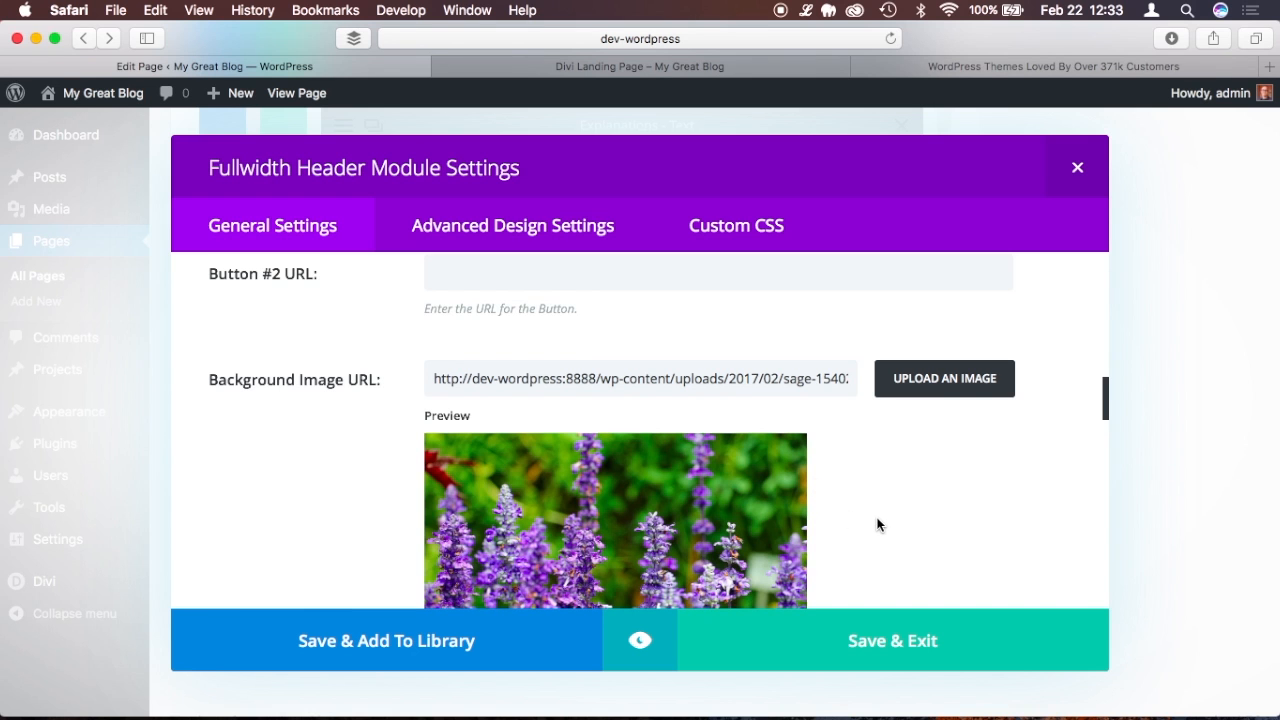
scroll(877, 525, "down", 2)
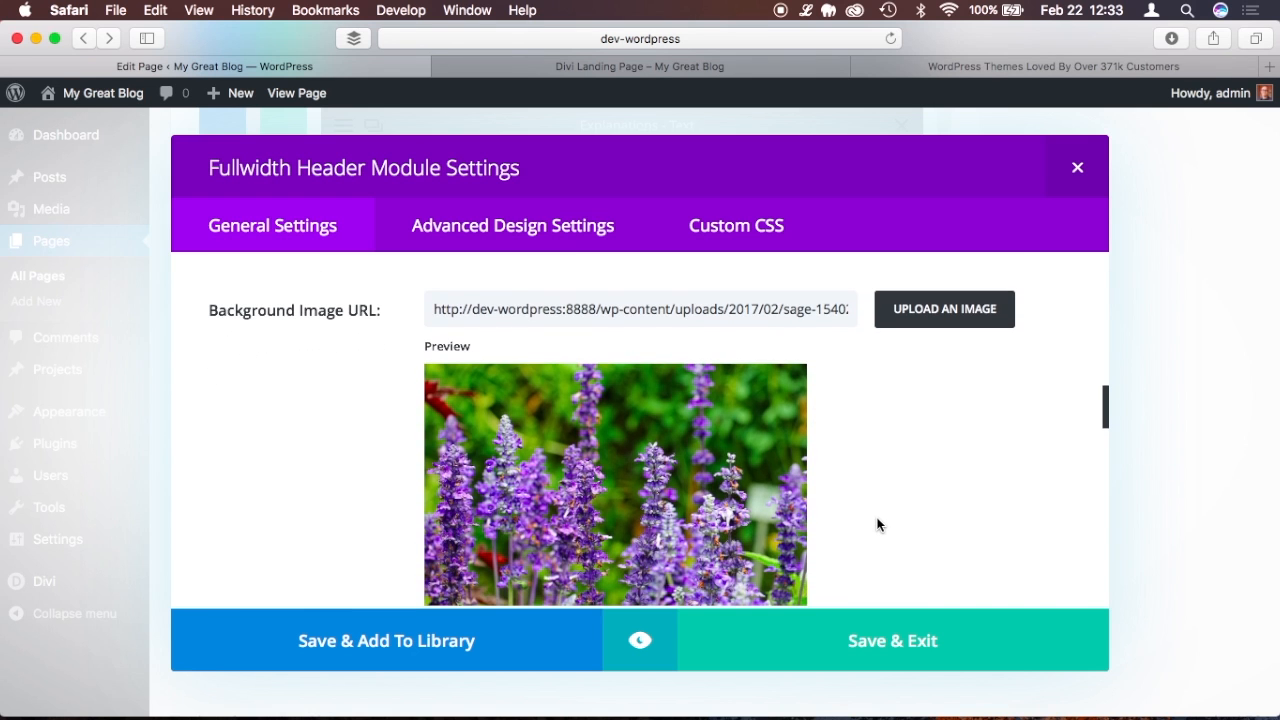
left_click(643, 645)
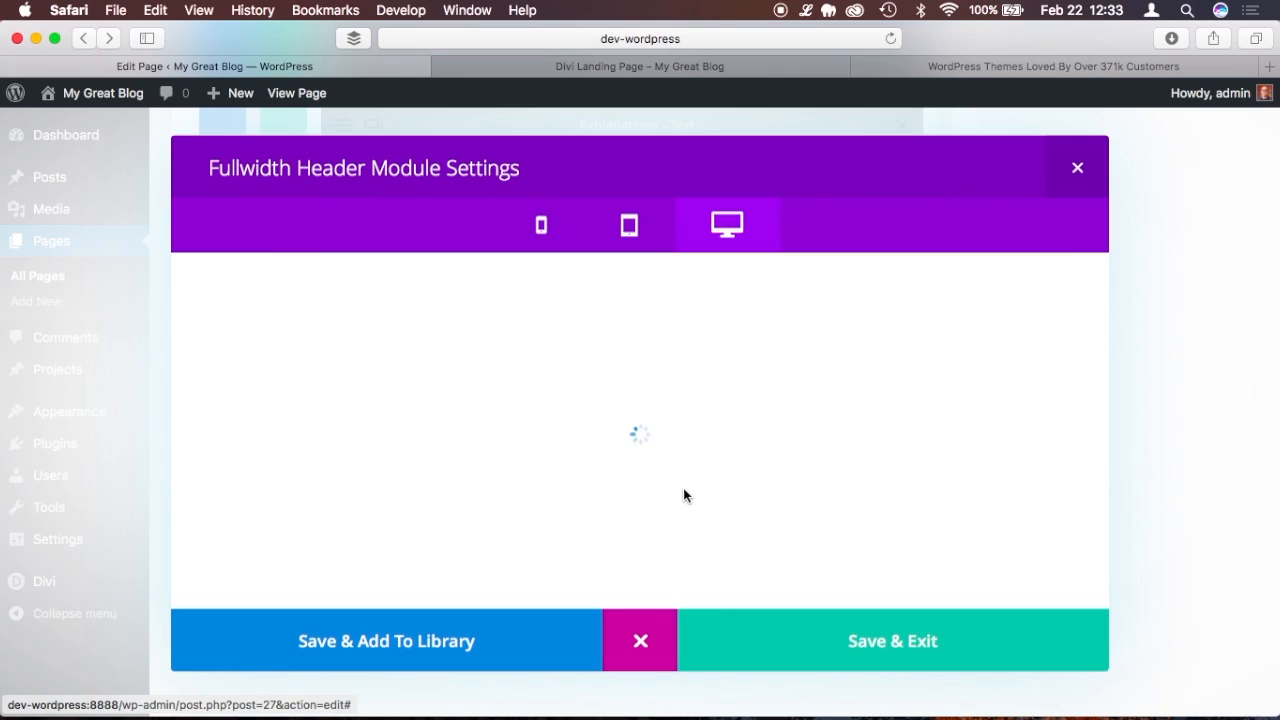
left_click(647, 638)
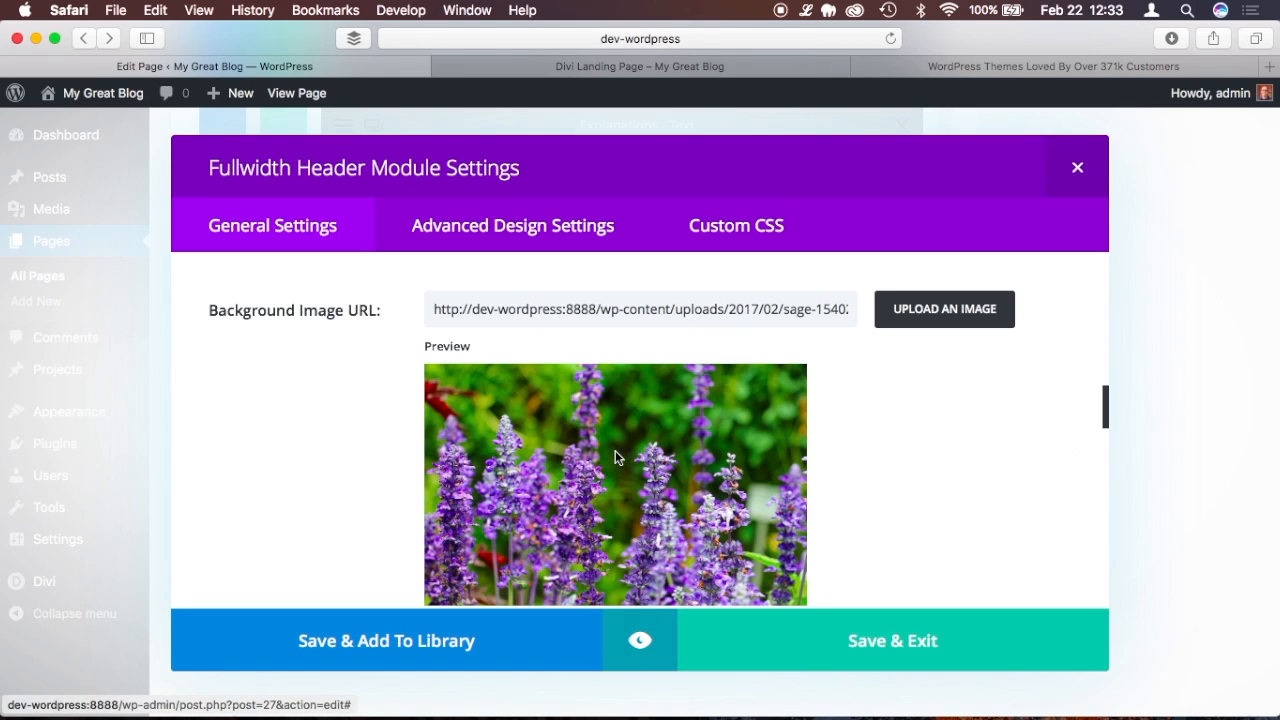
Set the Fullwidth Header's text color to Light and preview the module.
scroll(886, 456, "down", 3)
scroll(886, 456, "down", 10)
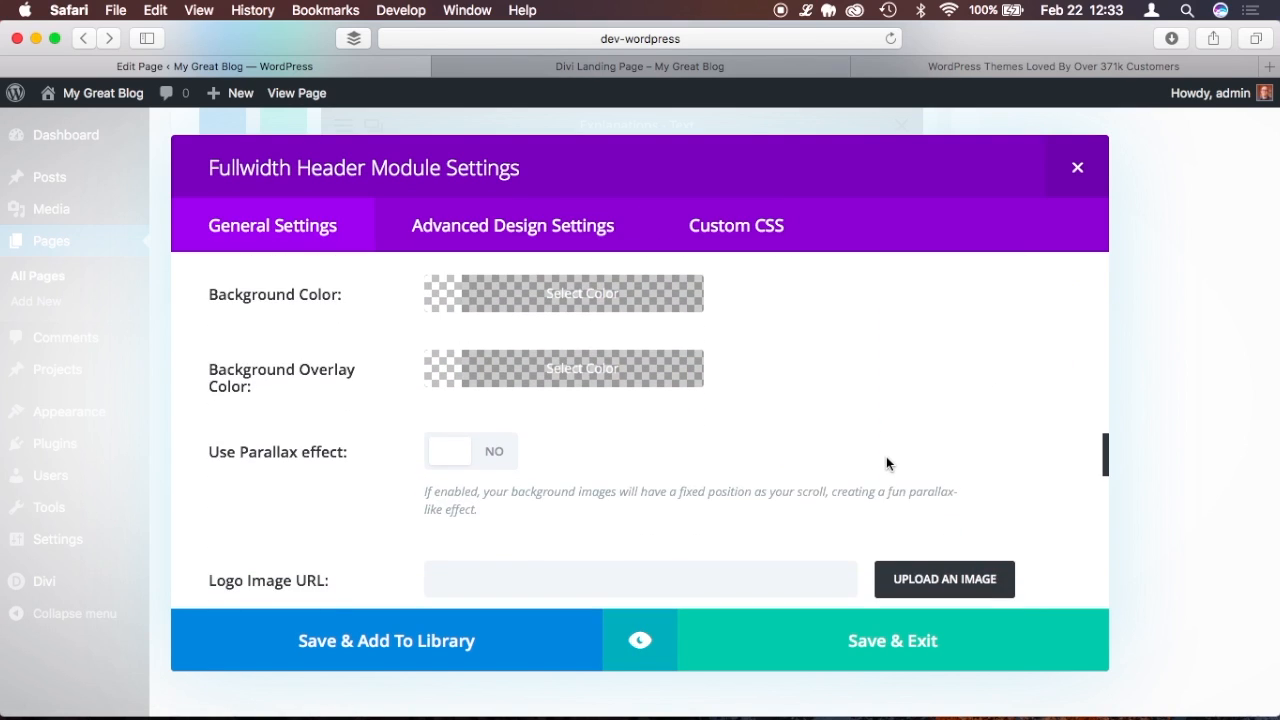
scroll(886, 456, "down", 2)
scroll(886, 456, "up", 10)
scroll(886, 464, "up", 8)
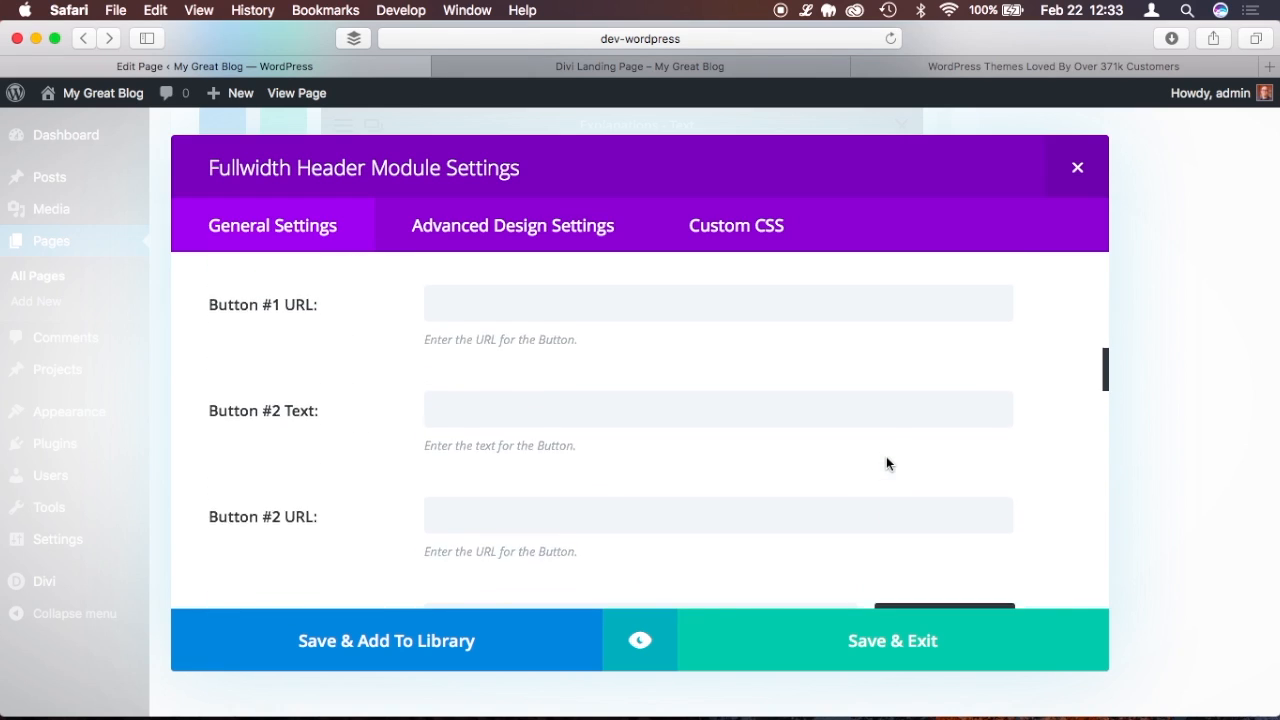
scroll(886, 464, "up", 5)
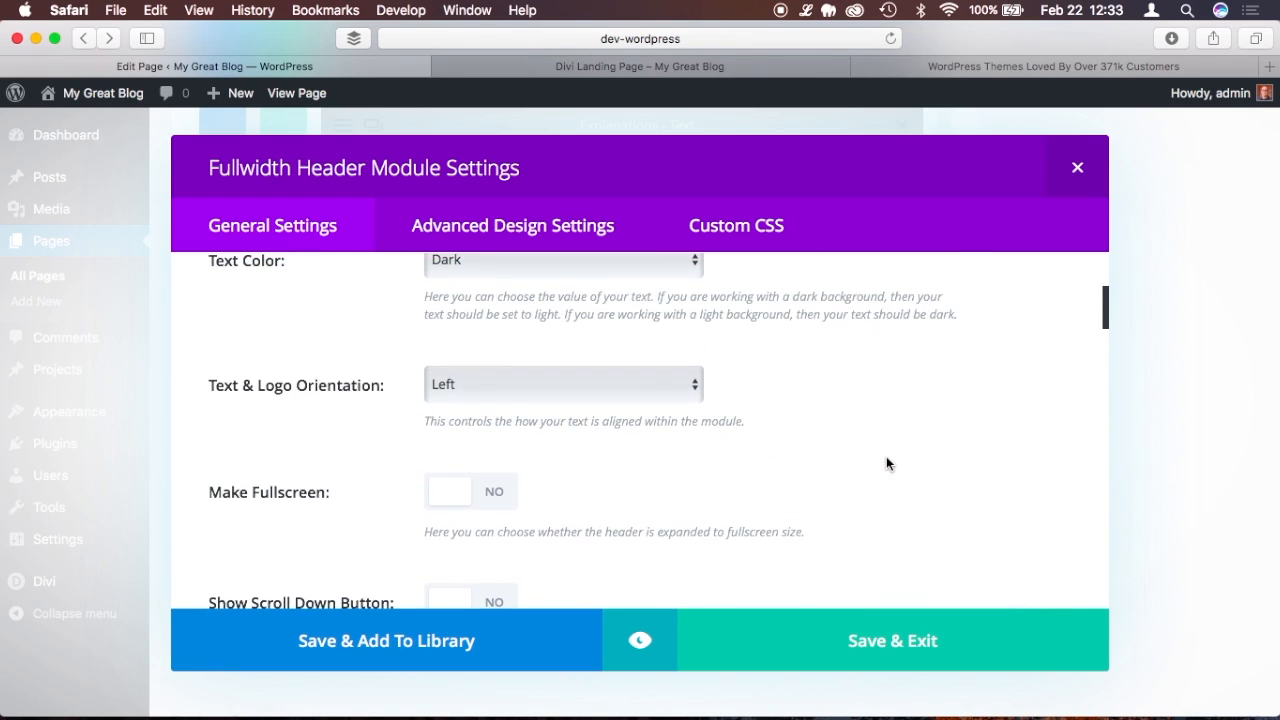
left_click(542, 398)
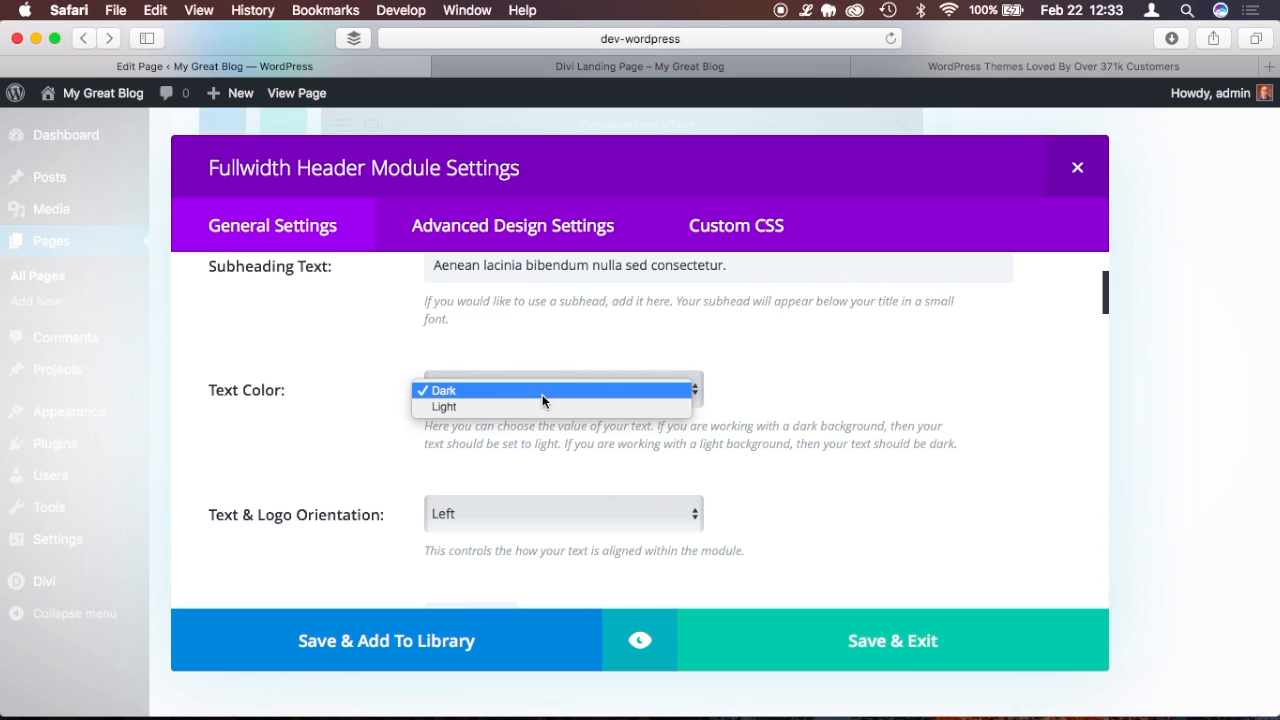
left_click(539, 406)
left_click(640, 645)
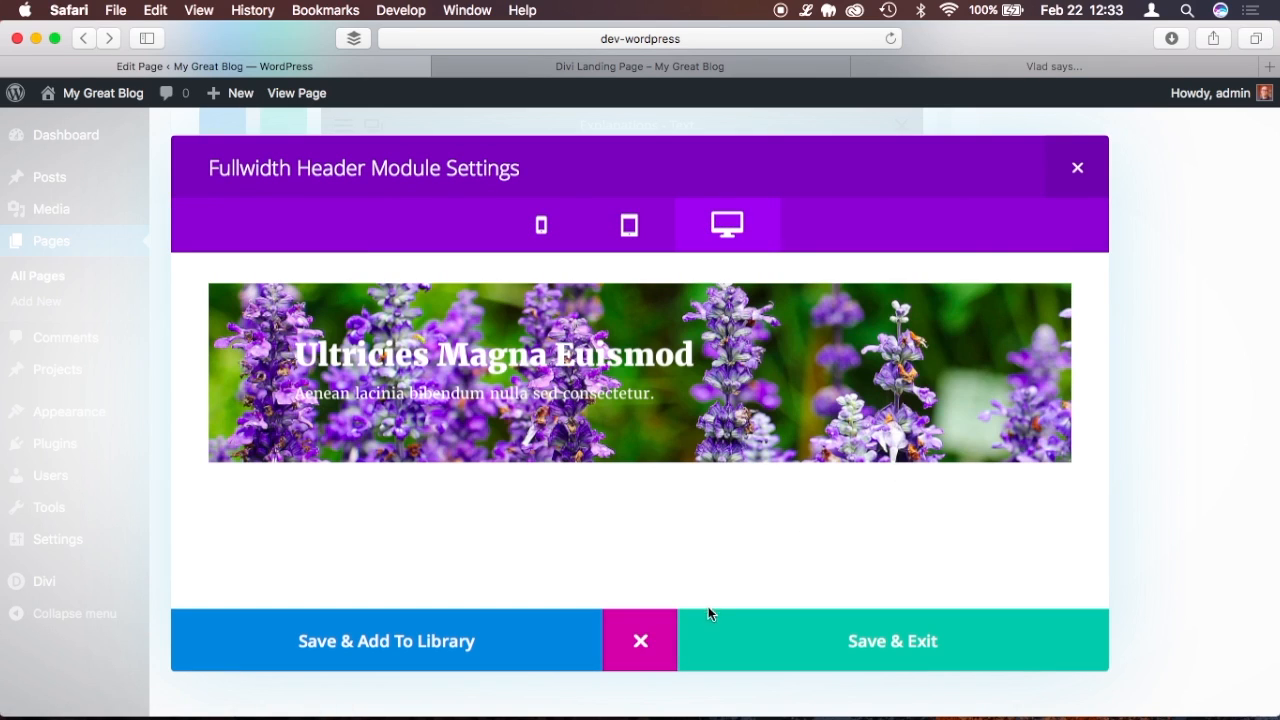
left_click(655, 635)
Set the header's text and logo orientation to Center.
scroll(849, 433, "down", 1)
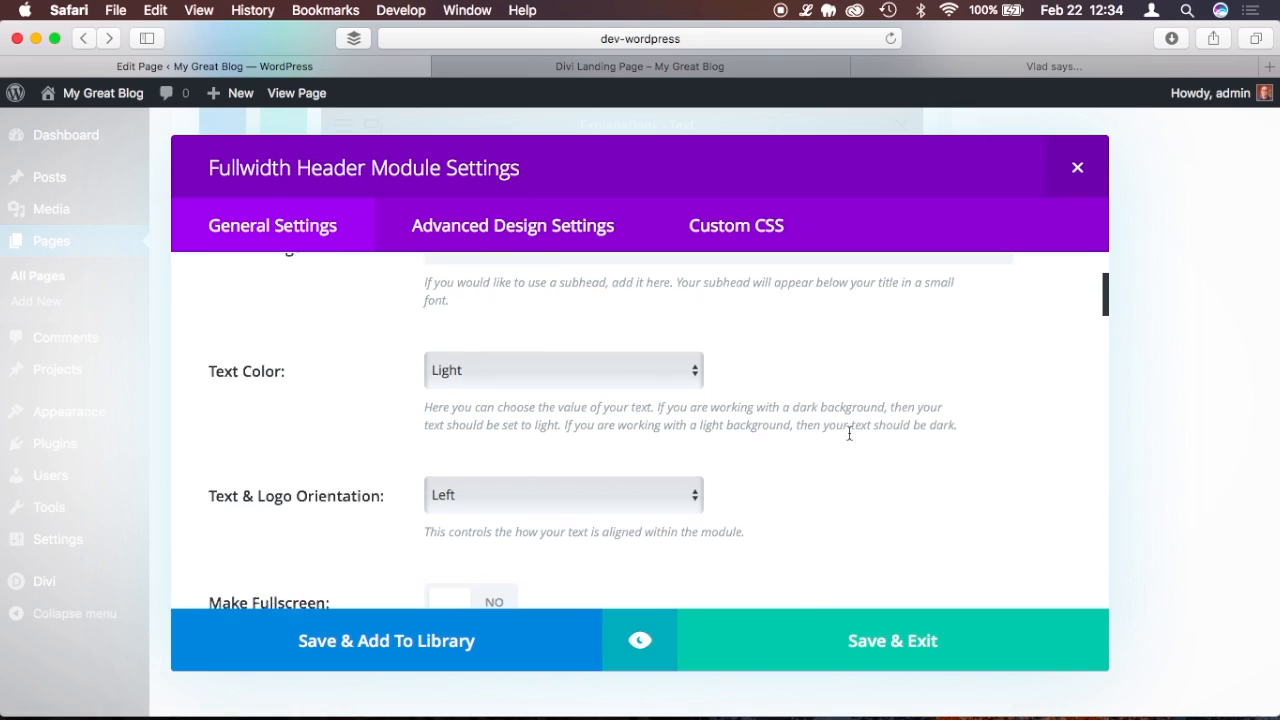
scroll(849, 433, "down", 2)
scroll(806, 443, "down", 1)
scroll(806, 443, "up", 2)
left_click(586, 328)
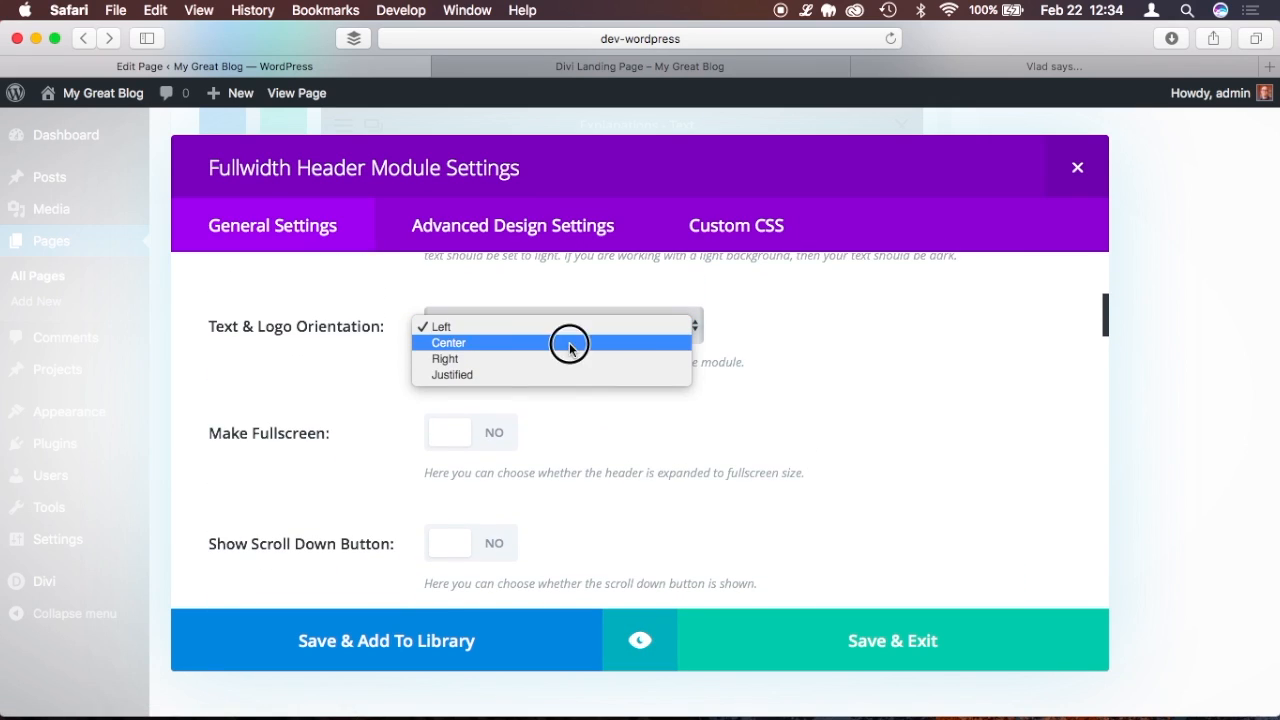
left_click(570, 344)
Set the header's background overlay color to the preset purple, #8300e9.
scroll(821, 471, "down", 5)
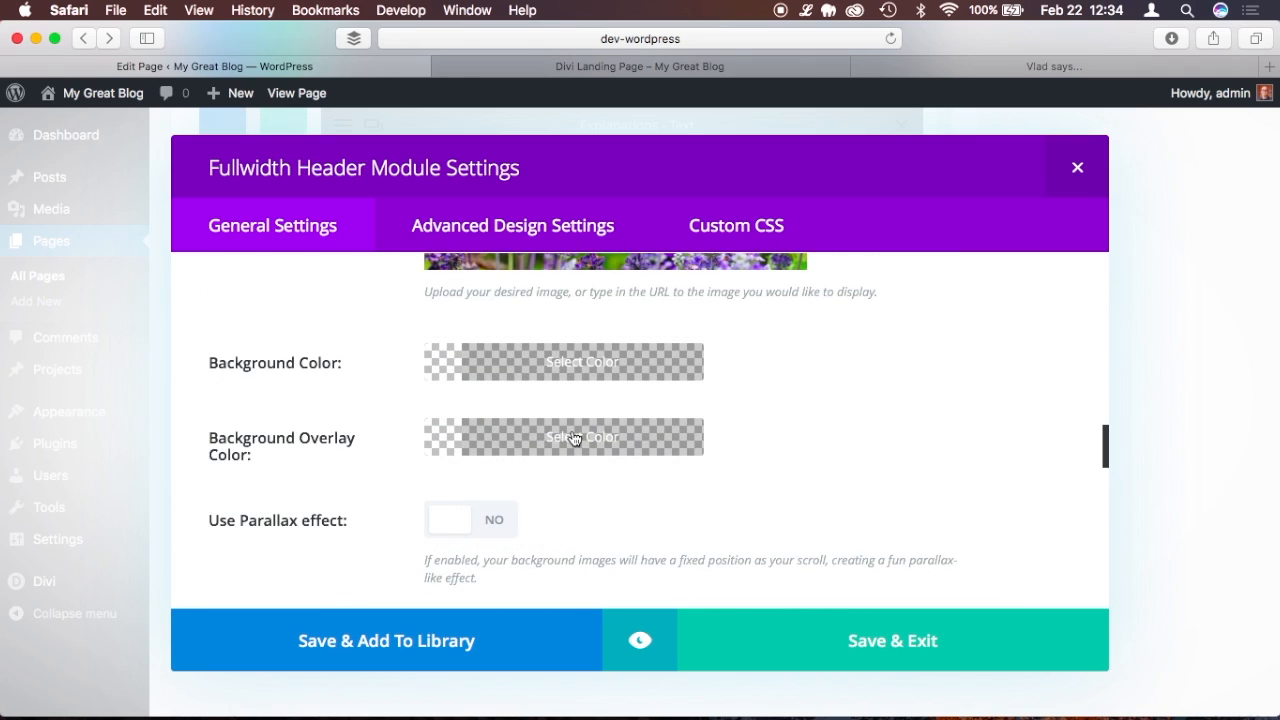
left_click(558, 442)
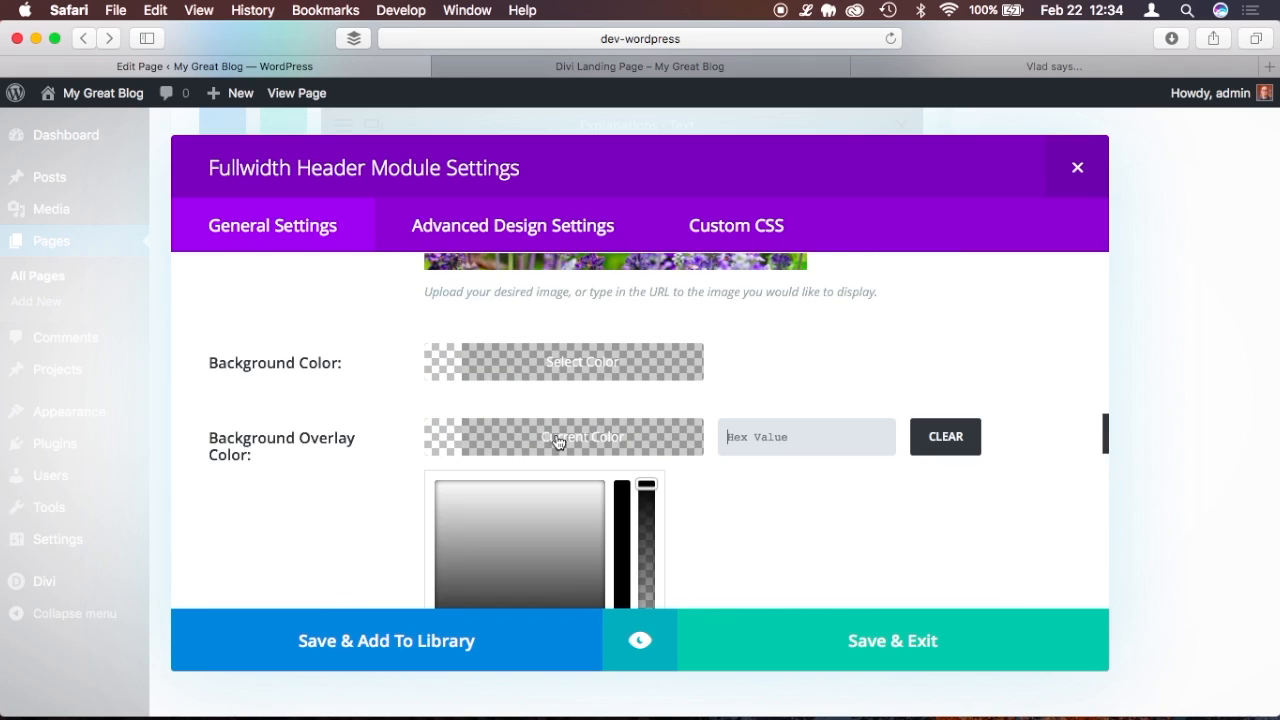
scroll(760, 485, "down", 2)
scroll(760, 492, "down", 1)
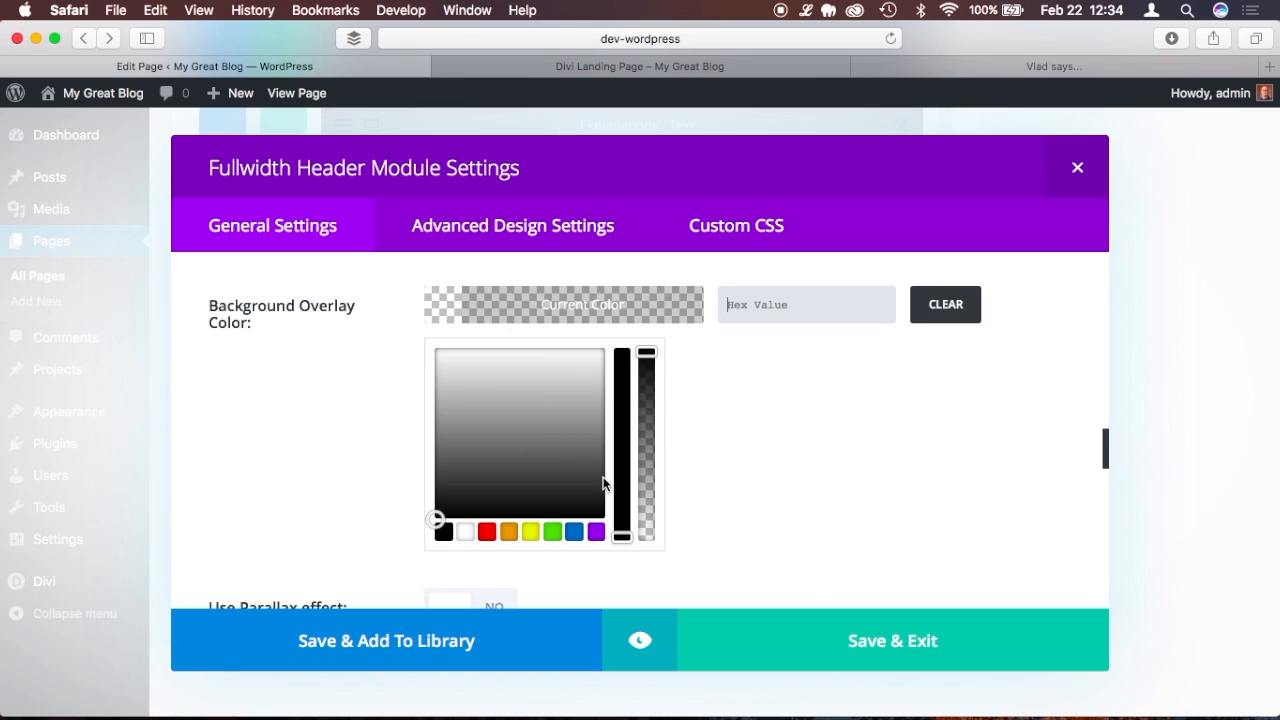
left_click(596, 531)
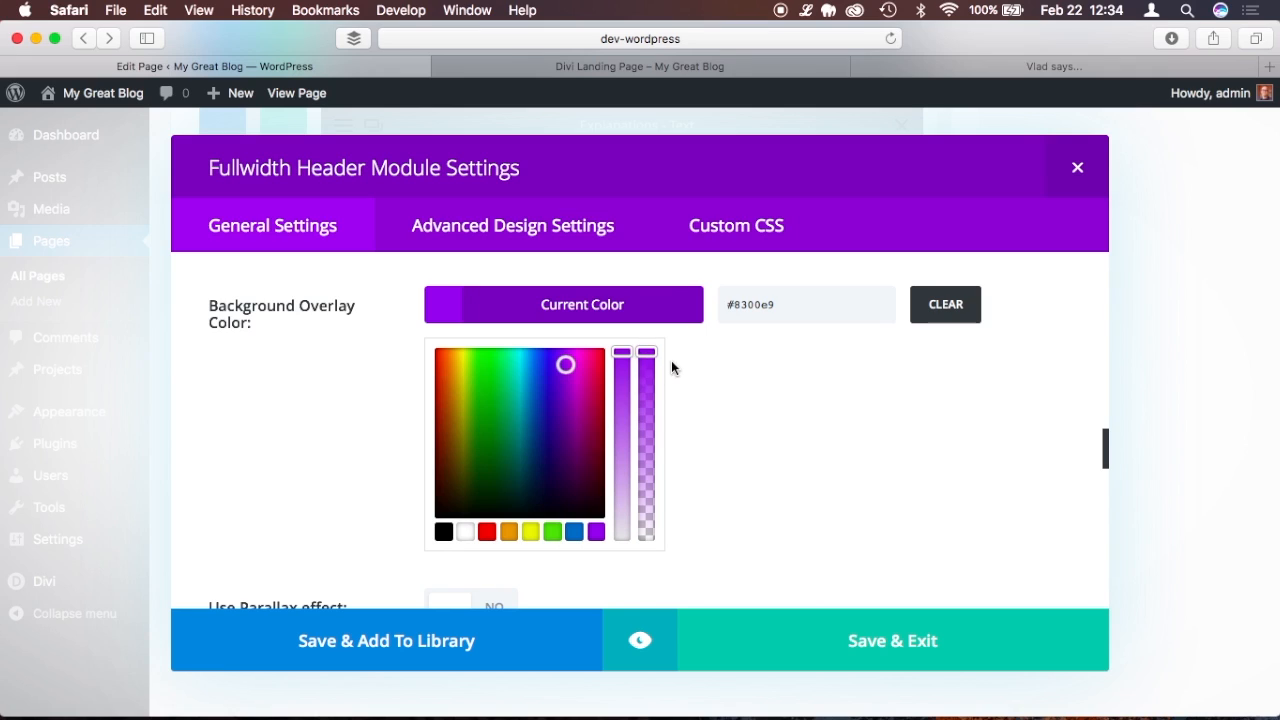
Make the header's background overlay purple semi-transparent at rgba(131,0,233,0.61) and preview the module.
left_click(645, 645)
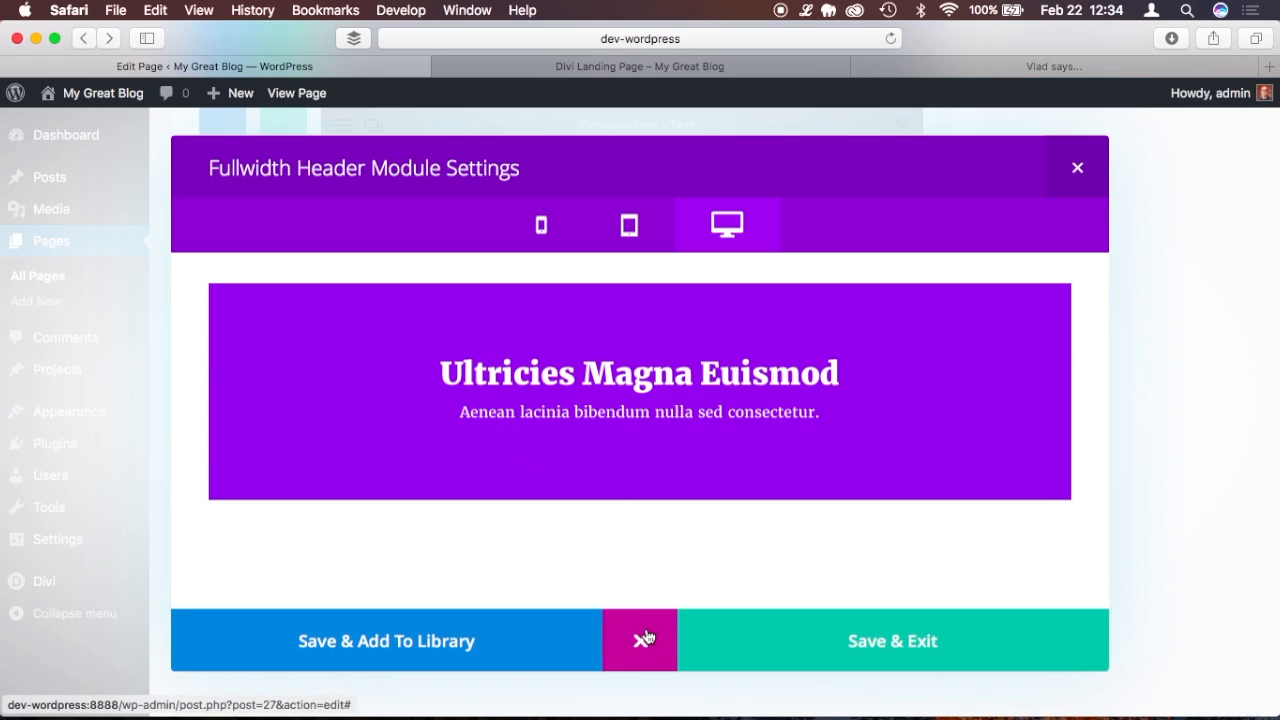
left_click(645, 637)
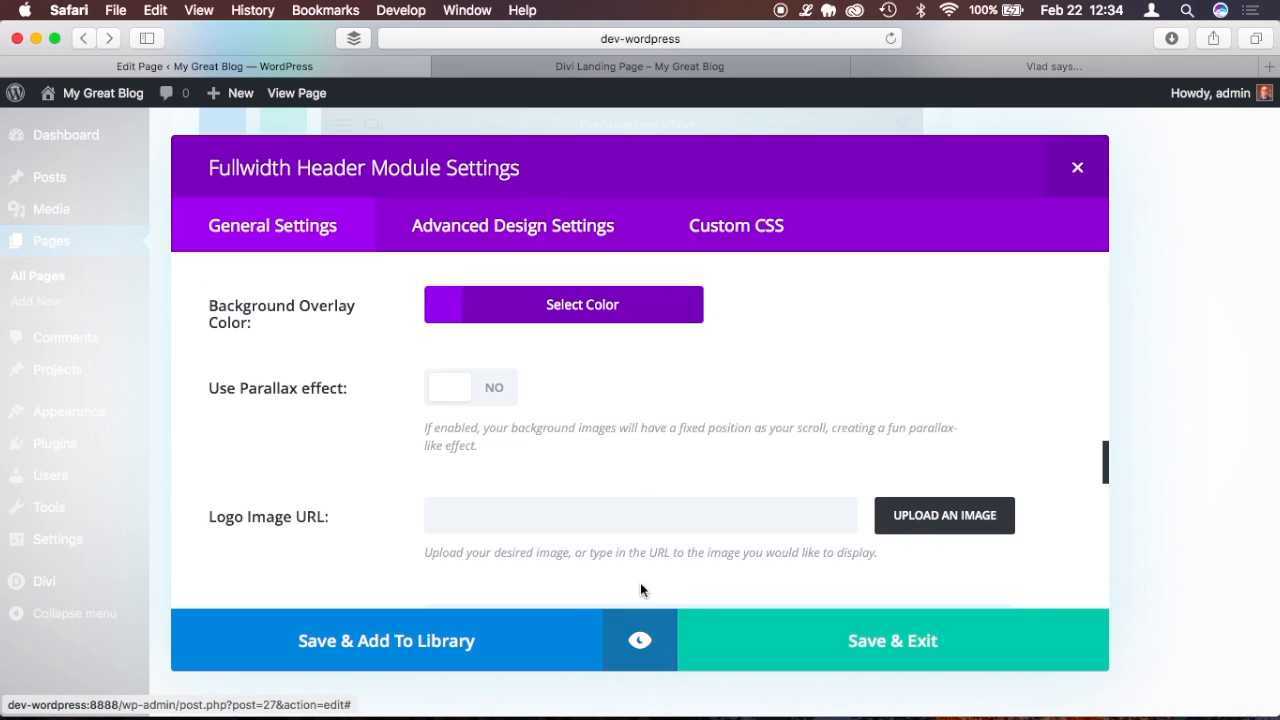
scroll(607, 389, "up", 1)
left_click(568, 352)
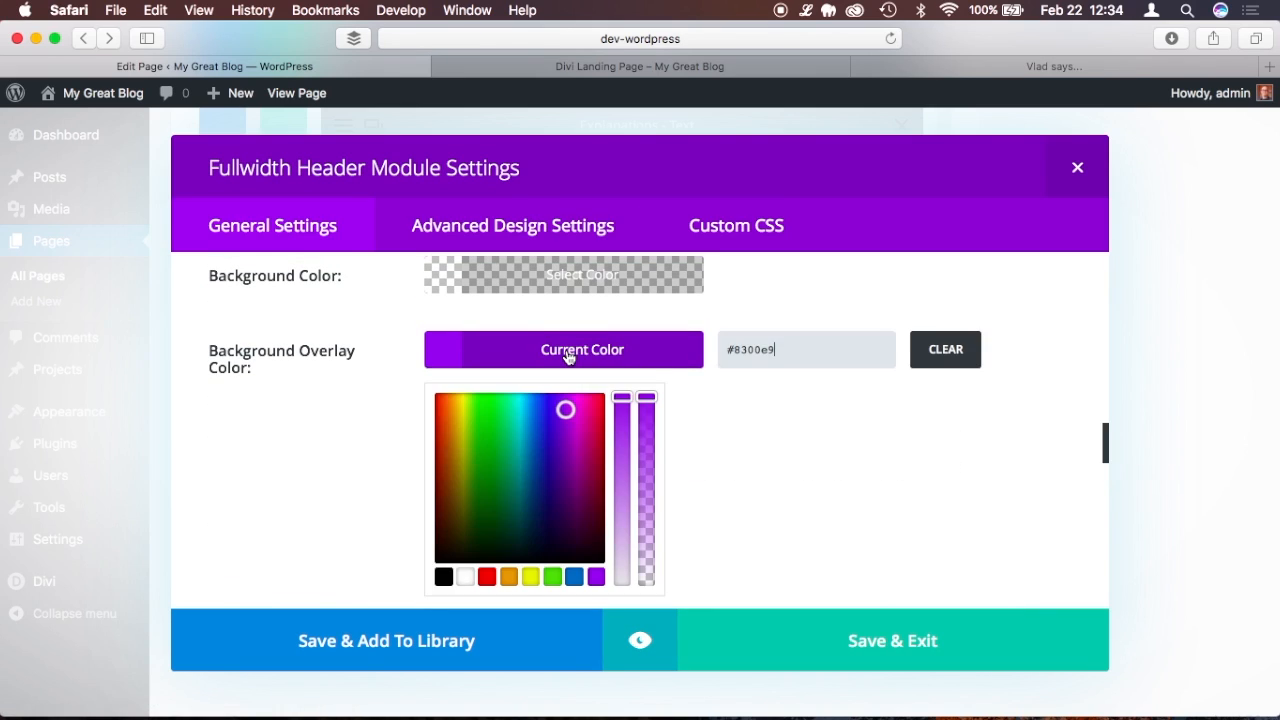
left_click_drag(646, 397, 654, 471)
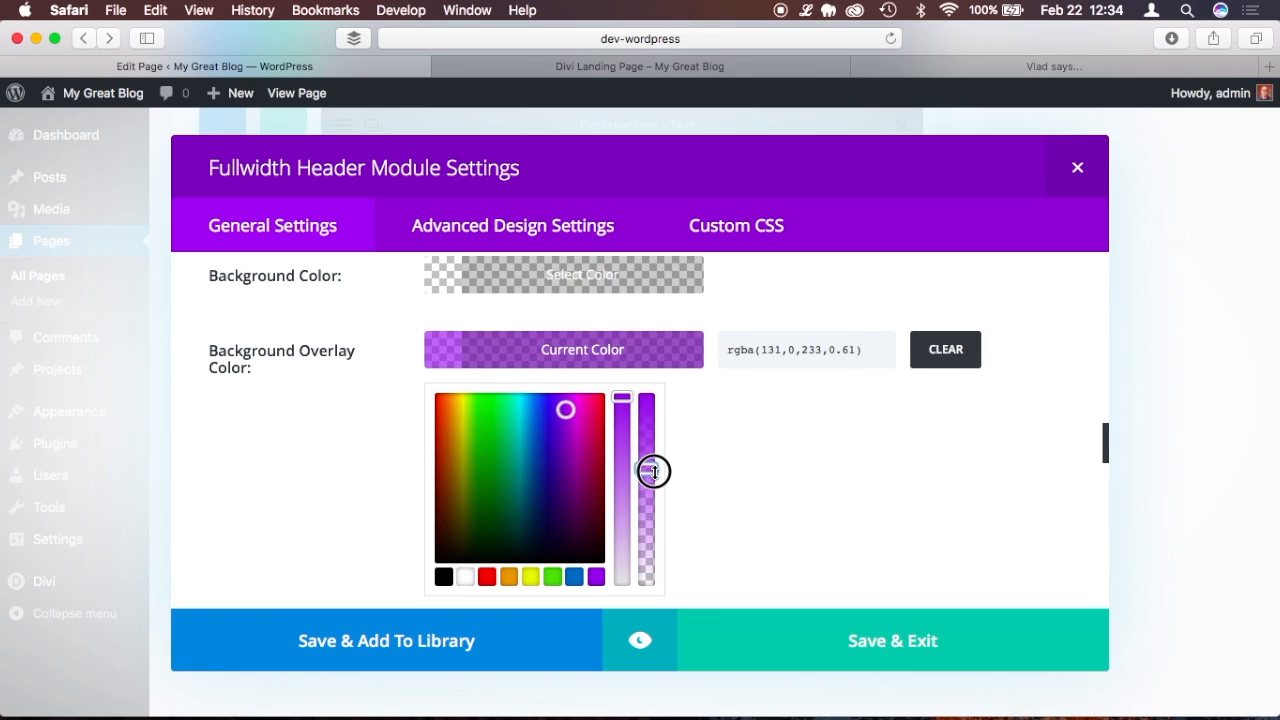
left_click(640, 638)
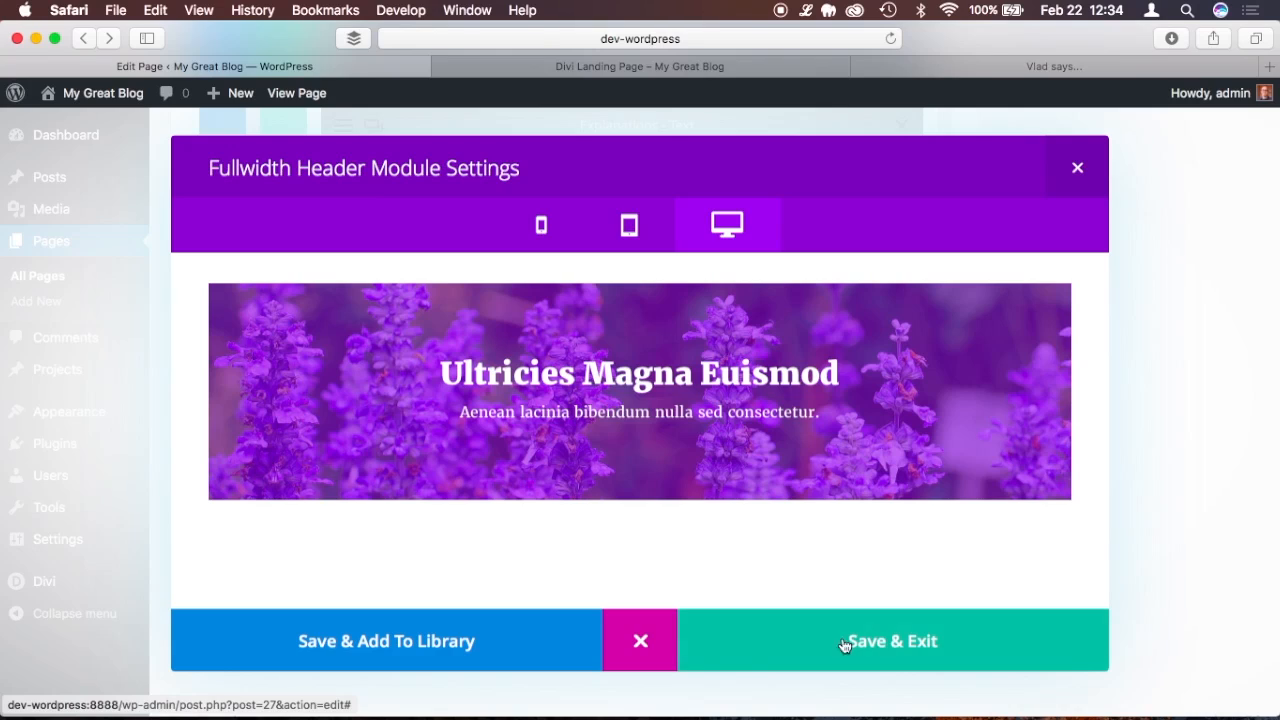
left_click(641, 645)
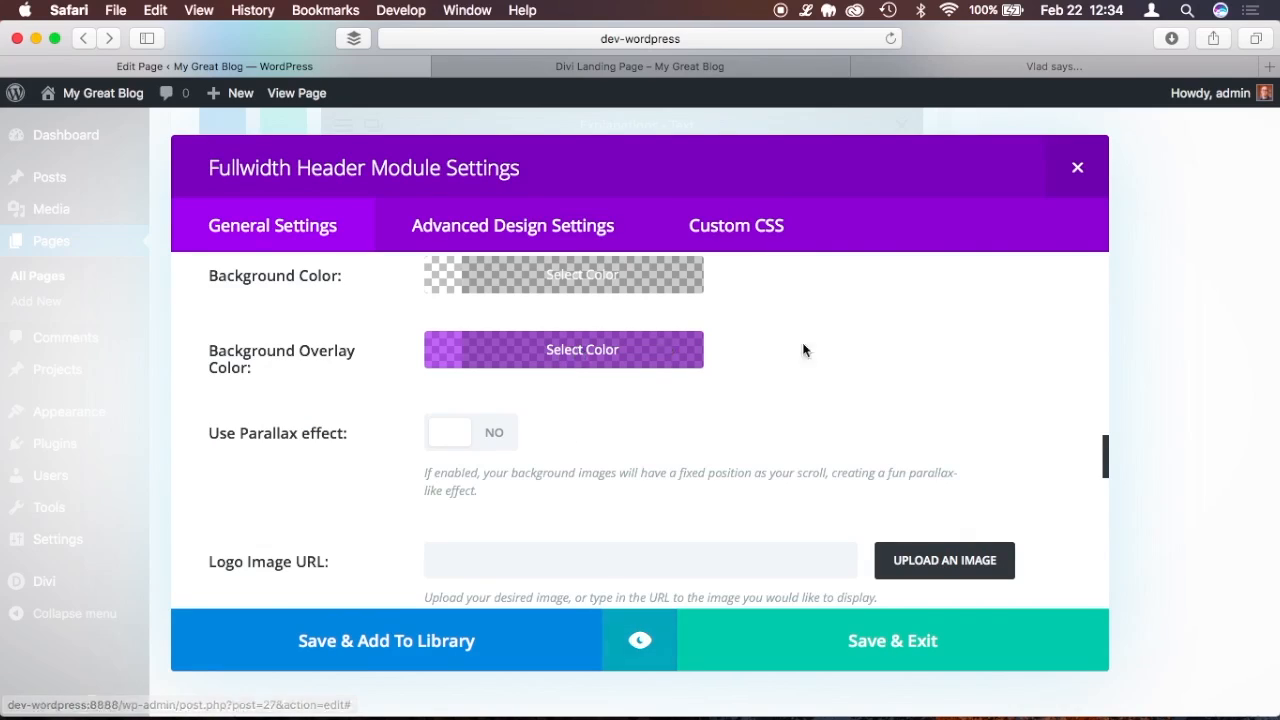
Replace the Fullwidth Header's title with "Stressed Out?".
scroll(821, 343, "up", 8)
scroll(821, 340, "up", 3)
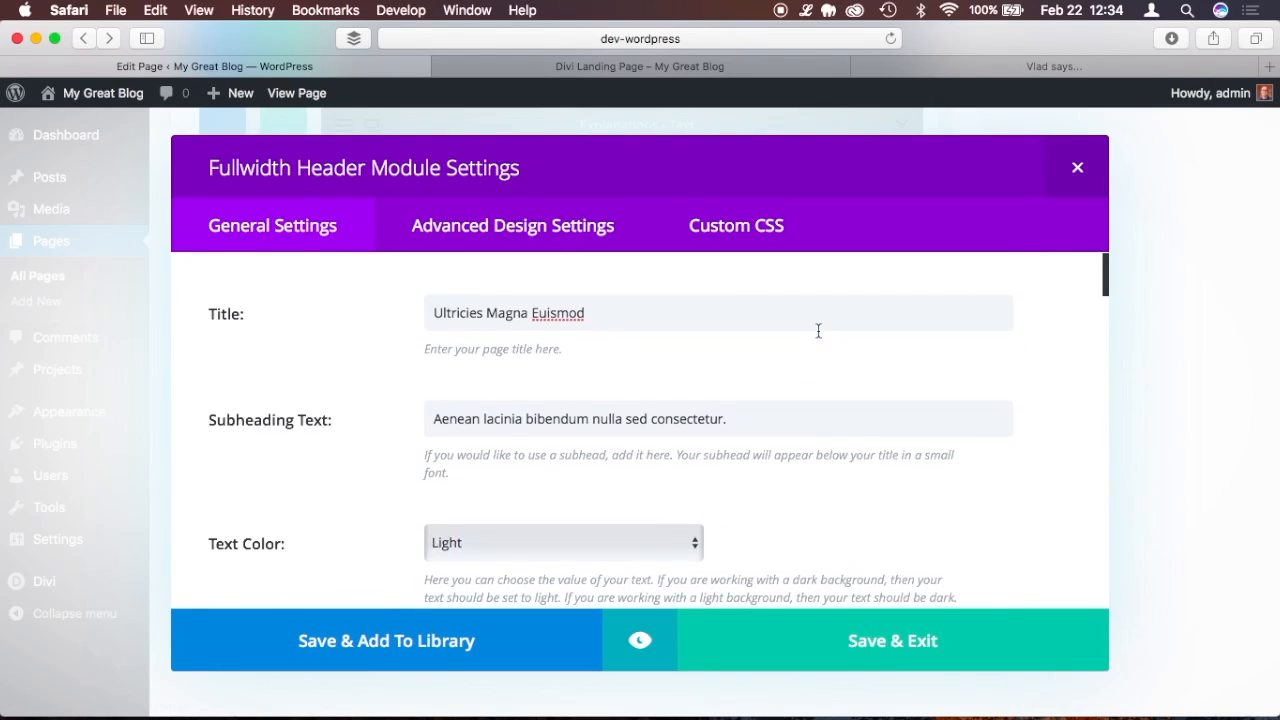
double_click(633, 318)
triple_click(633, 318)
type("S")
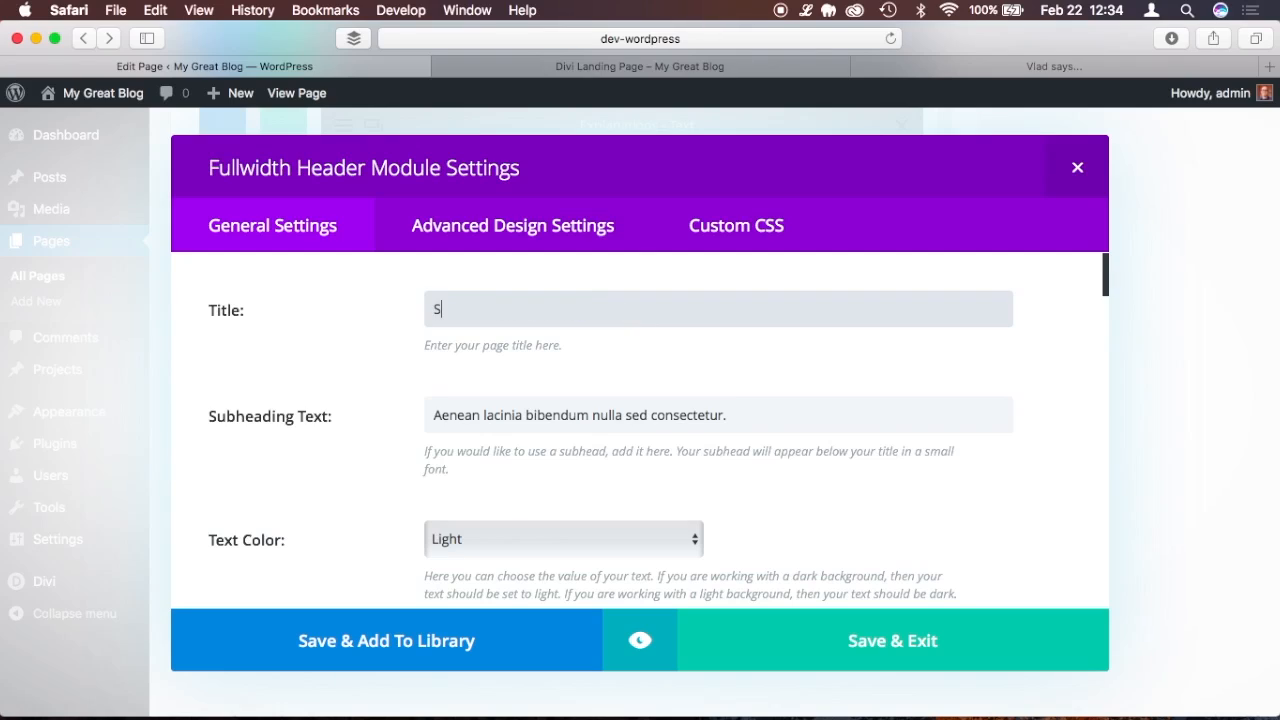
type("Tresse")
key("super+a")
type("Str")
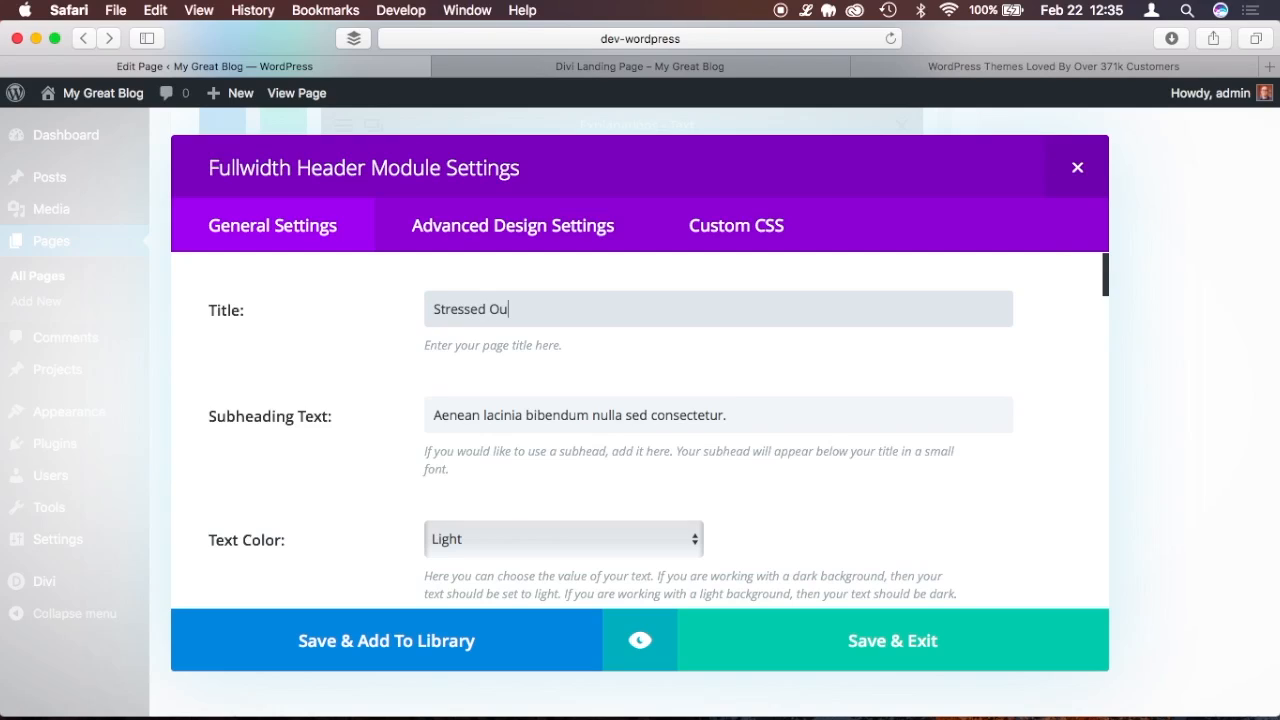
Replace the header's subheading with "Try essential oils for stress relief!", preview the module, and save it.
left_click(742, 416)
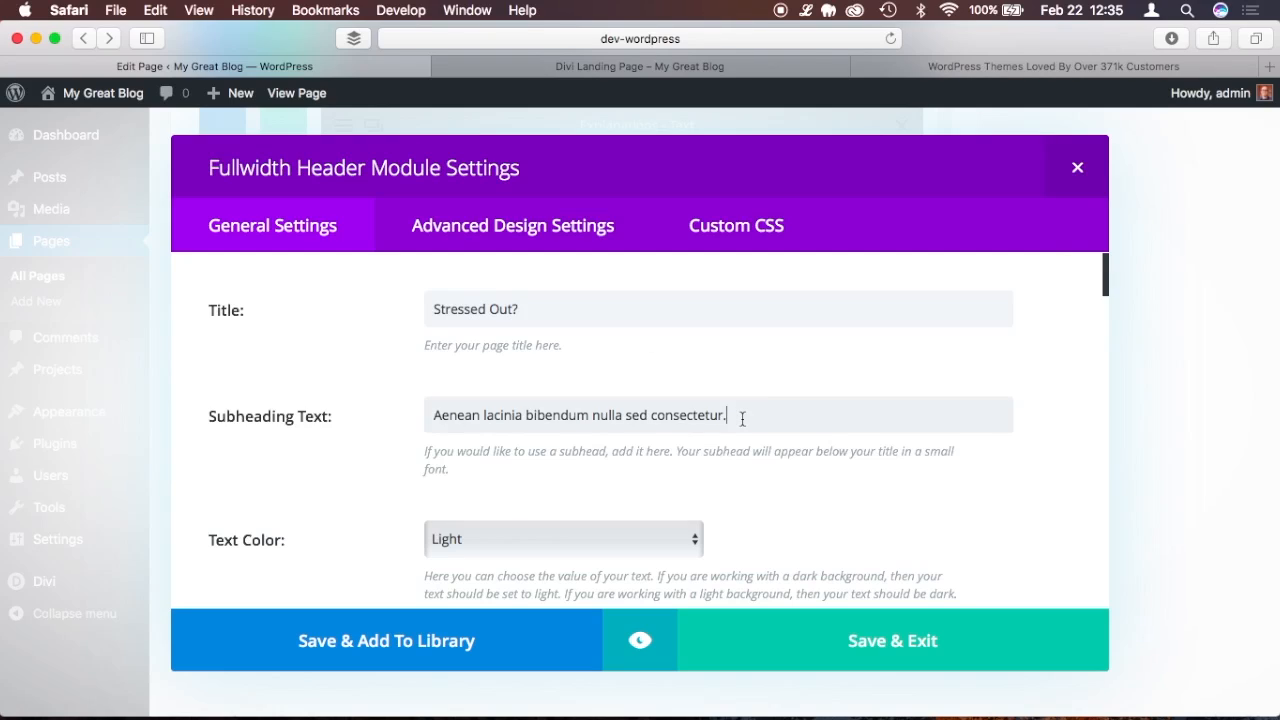
key("super+a")
type("Tr")
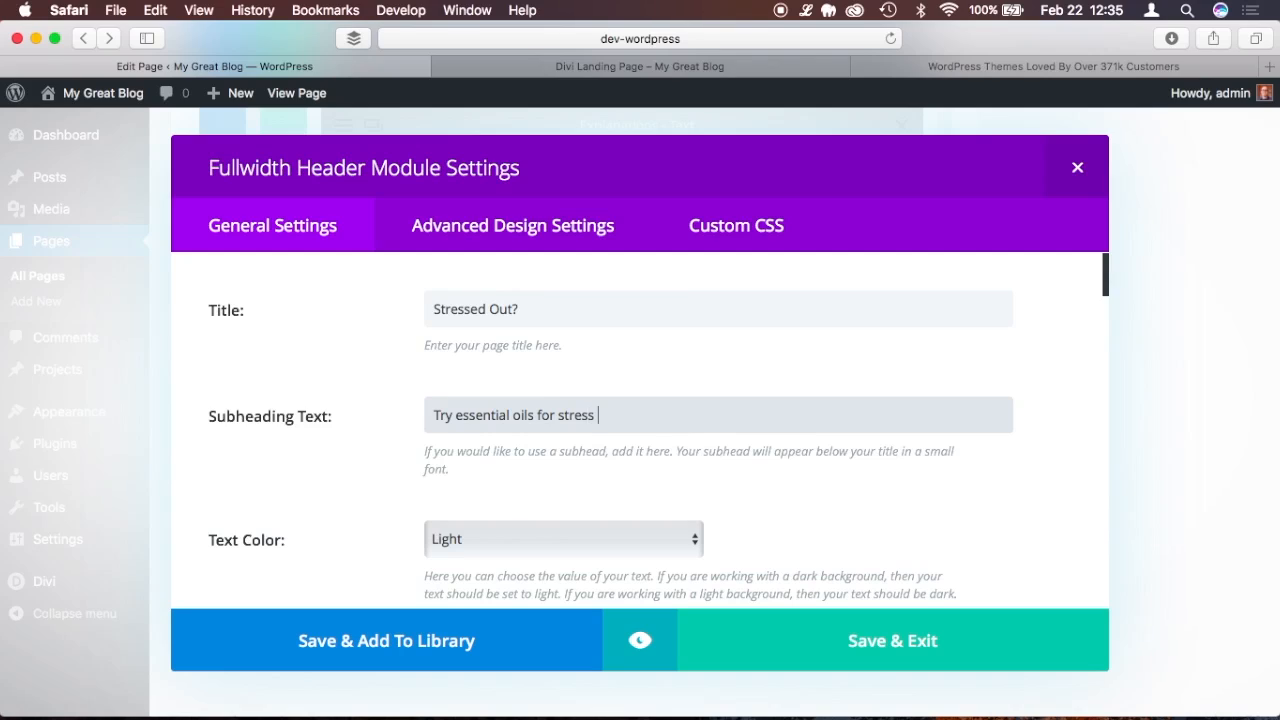
type("f!")
left_click(640, 641)
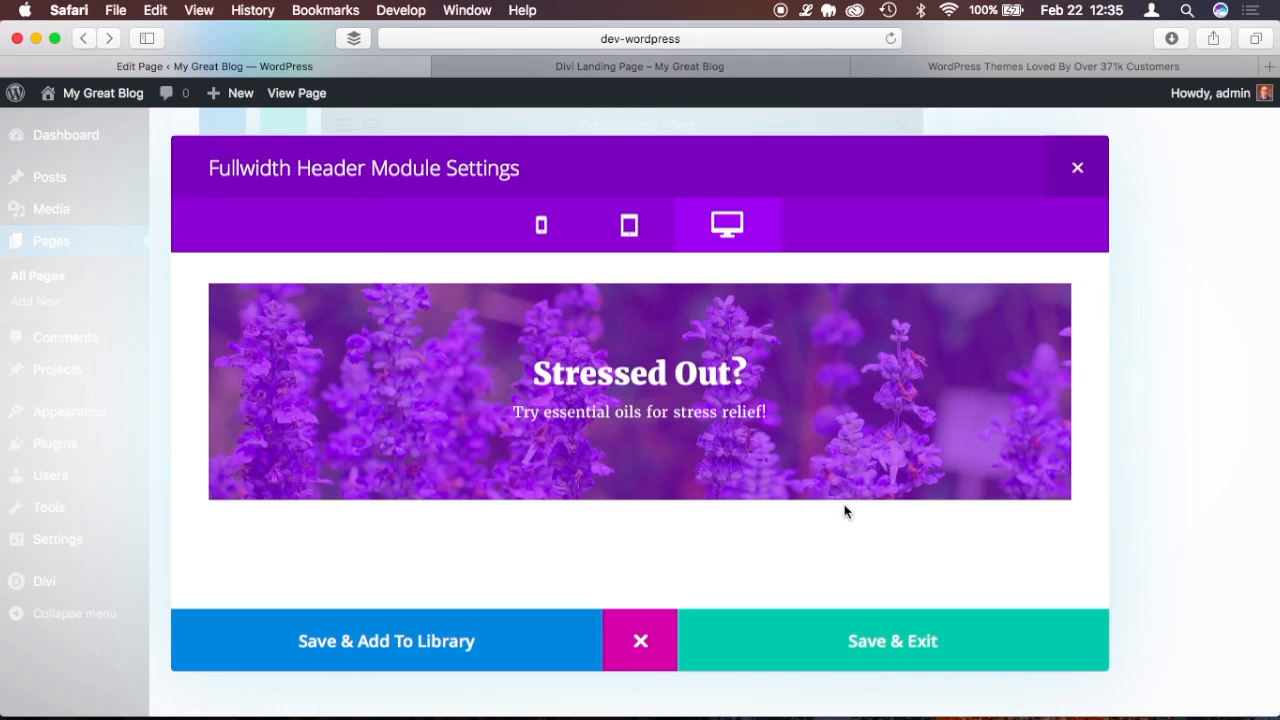
left_click(877, 641)
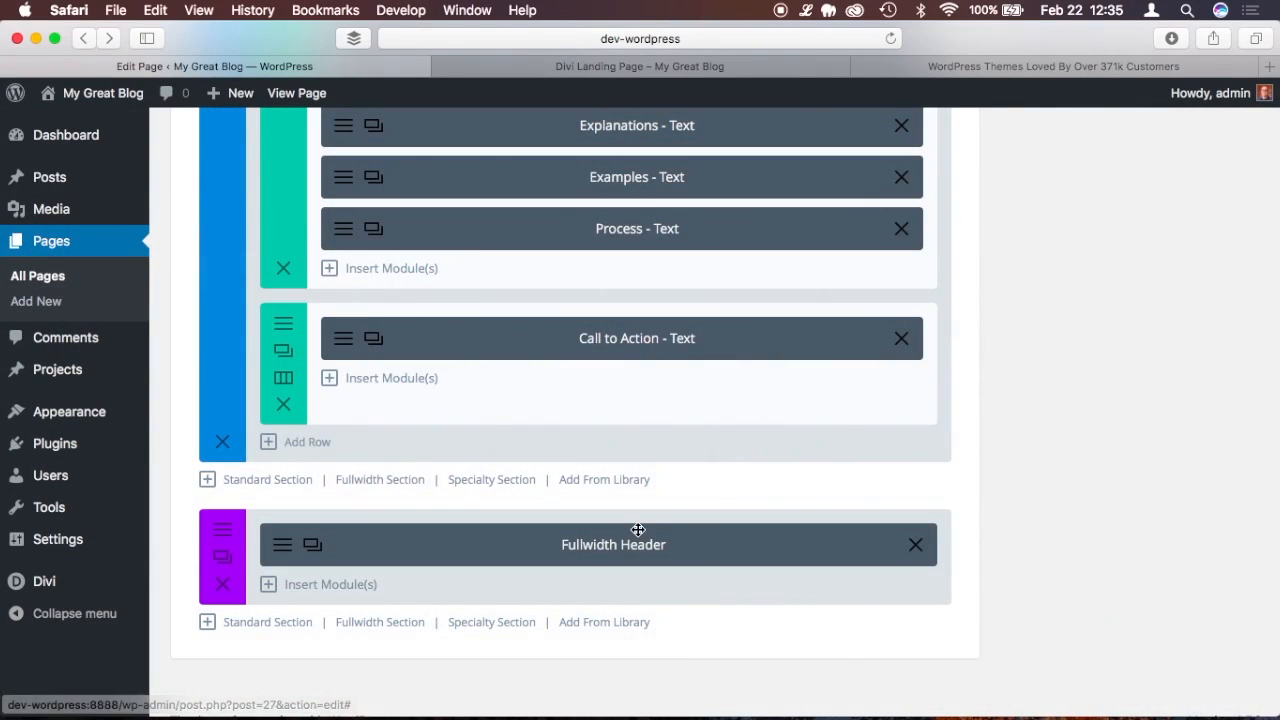
Move the Fullwidth Header section above all other sections in the layout and preview the page changes.
left_click_drag(238, 550, 251, 260)
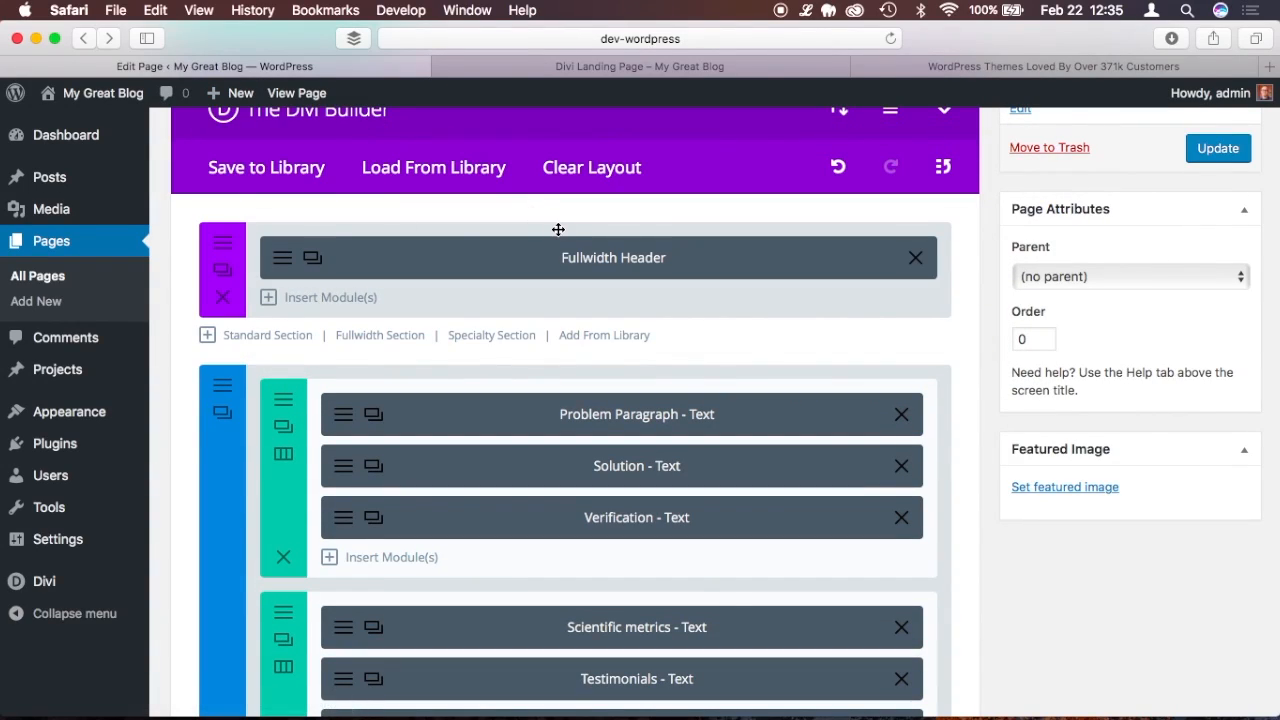
scroll(980, 208, "up", 3)
left_click(1177, 122)
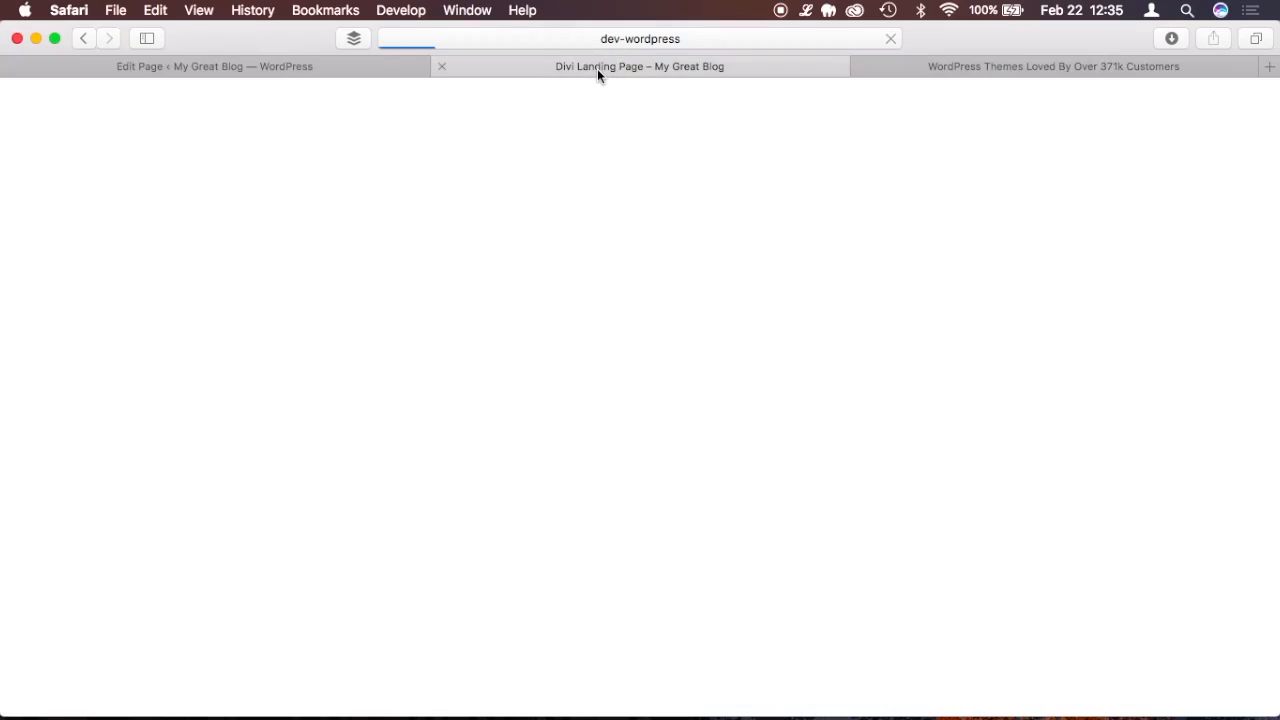
scroll(717, 296, "down", 4)
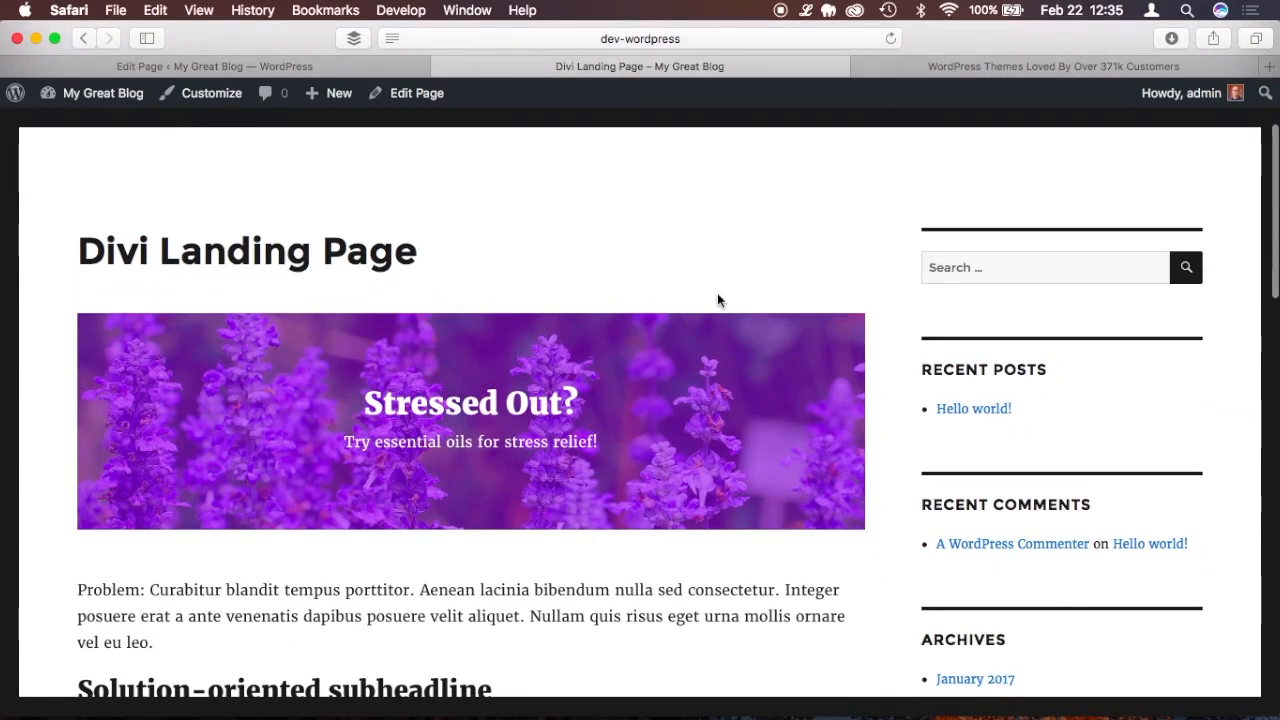
scroll(381, 377, "down", 2)
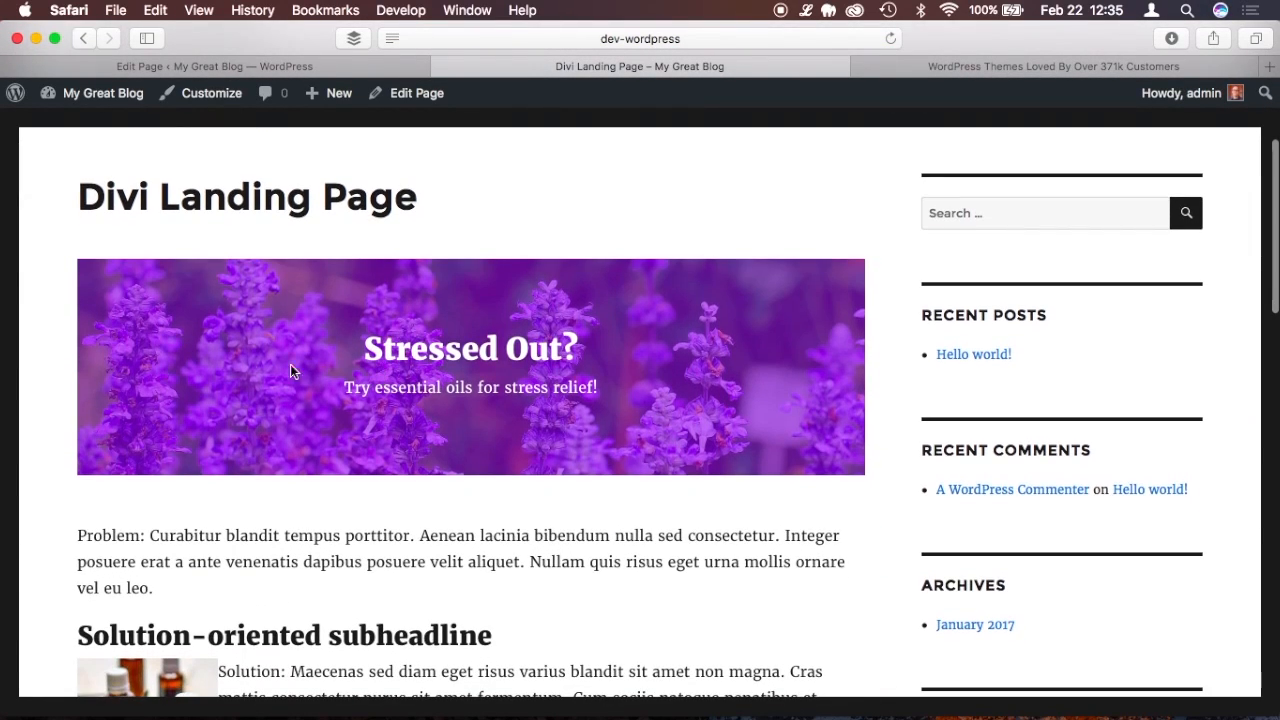
scroll(218, 352, "down", 1)
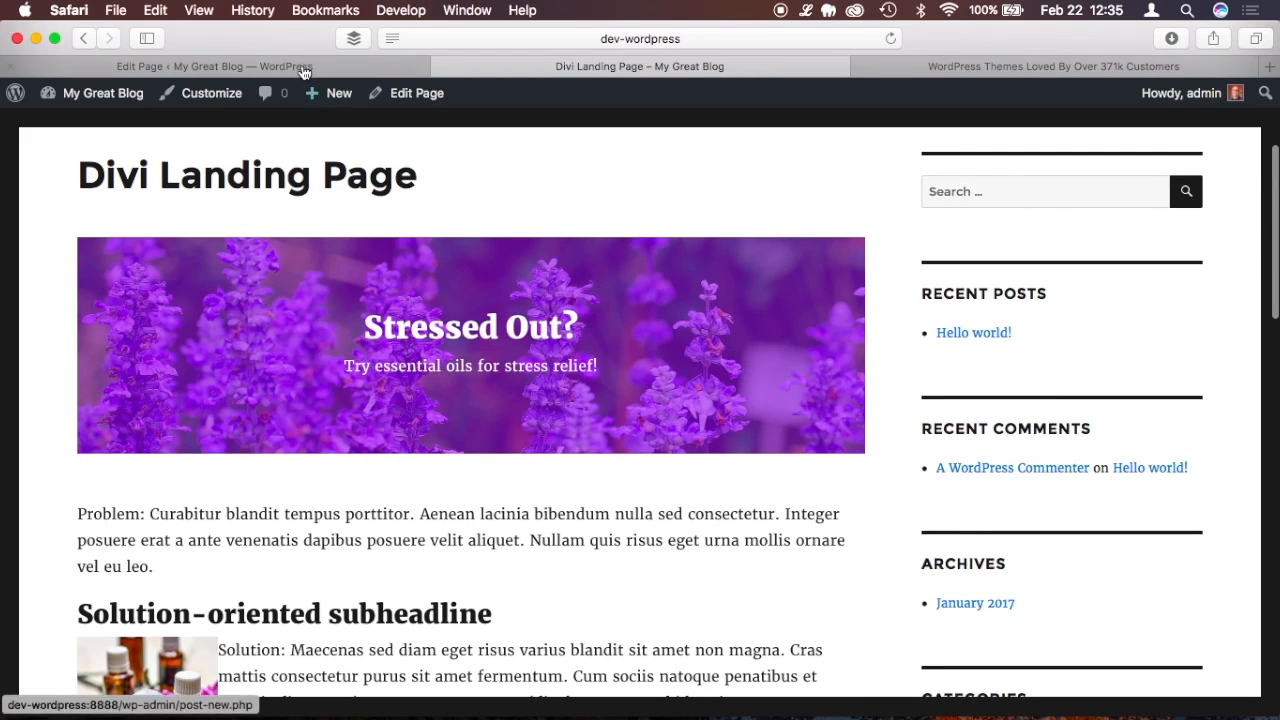
In the Fullwidth Header's settings, set the Button #1 text to "Buy Now" and fill in its URL.
left_click(303, 70)
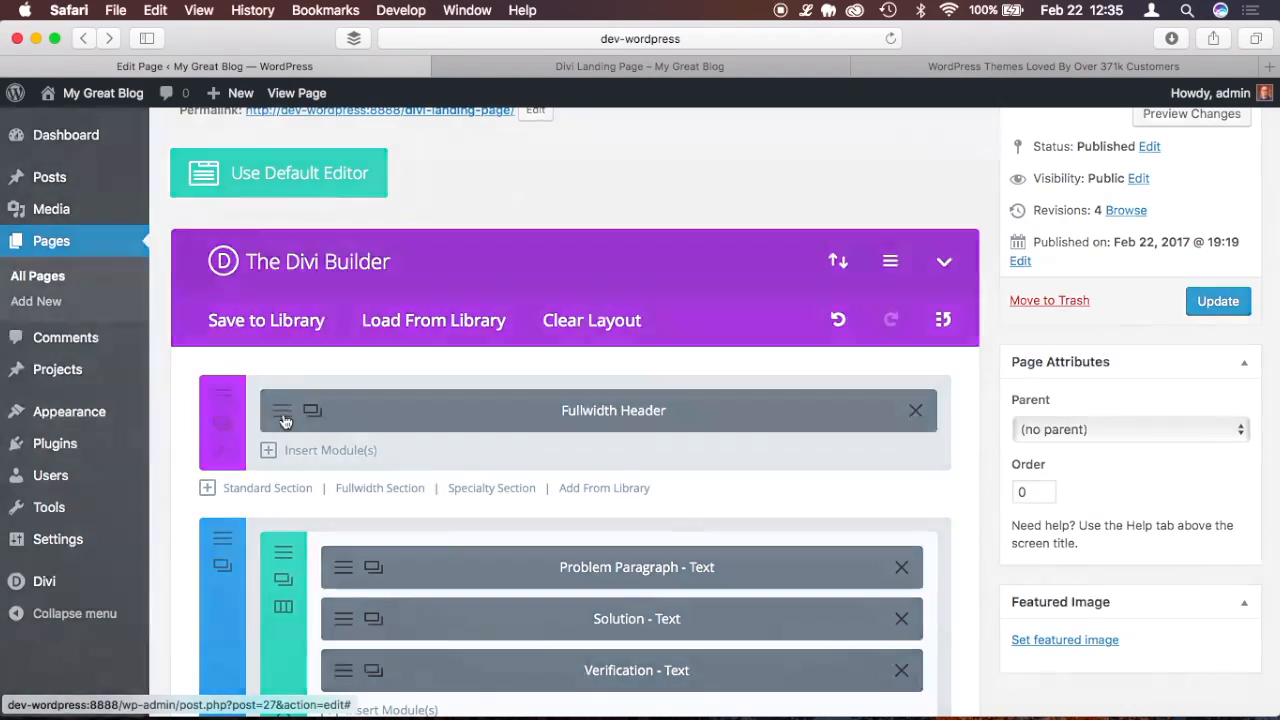
left_click(284, 421)
scroll(363, 457, "down", 8)
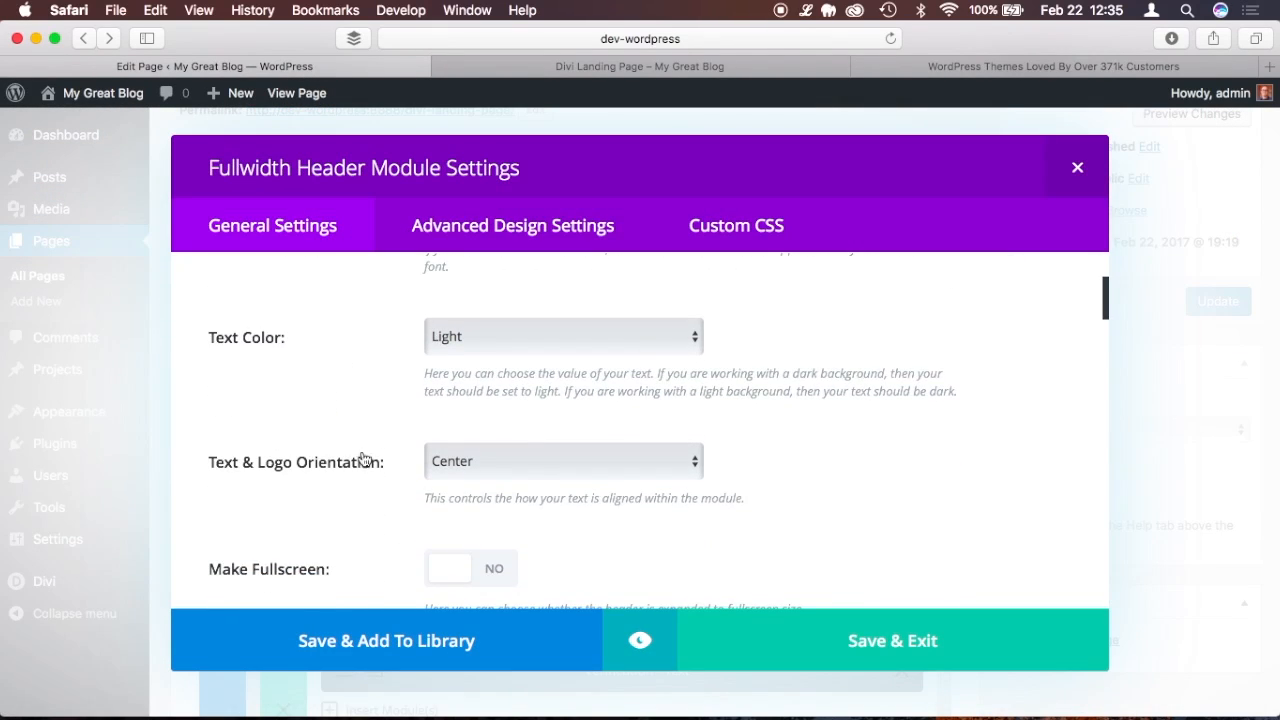
scroll(363, 458, "down", 10)
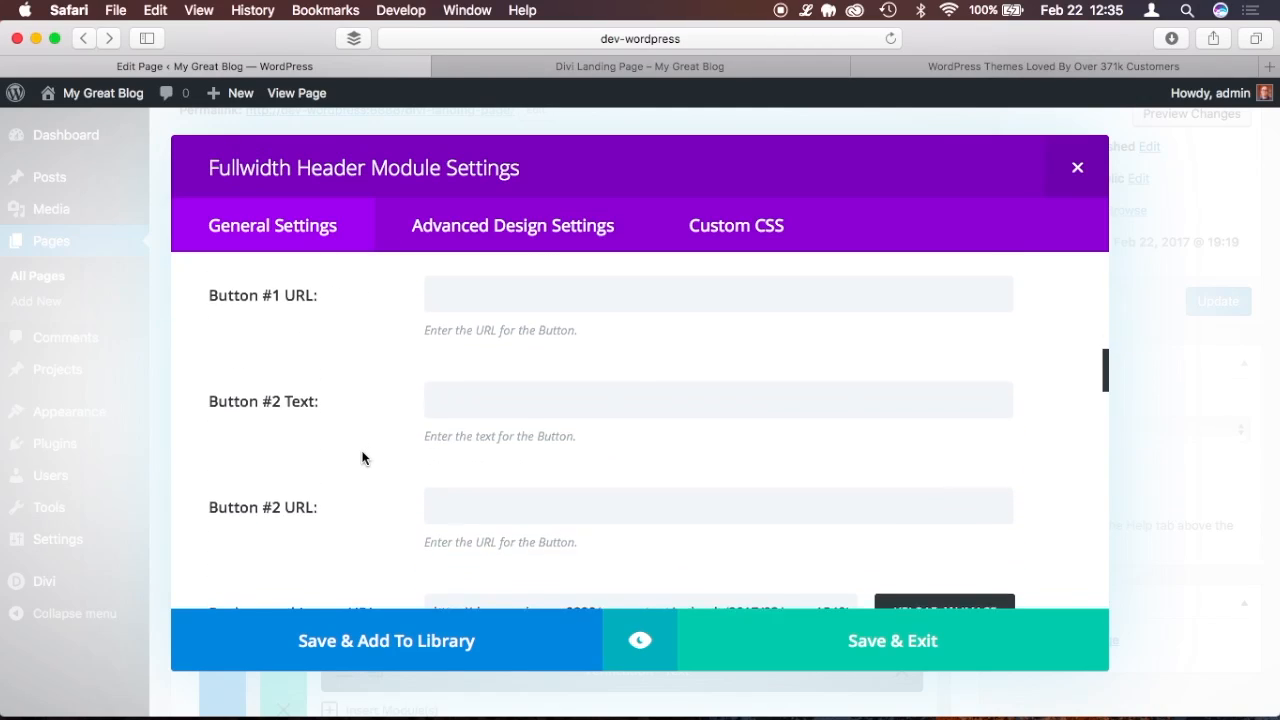
scroll(363, 458, "up", 5)
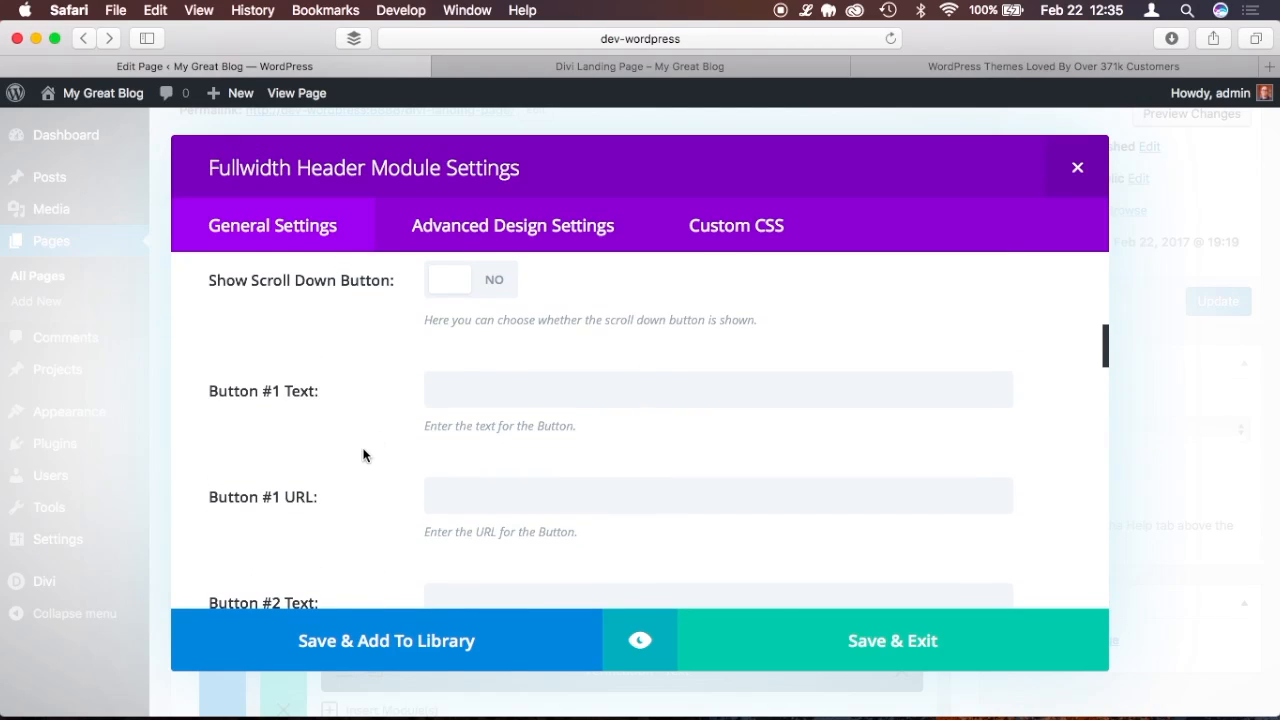
left_click(476, 387)
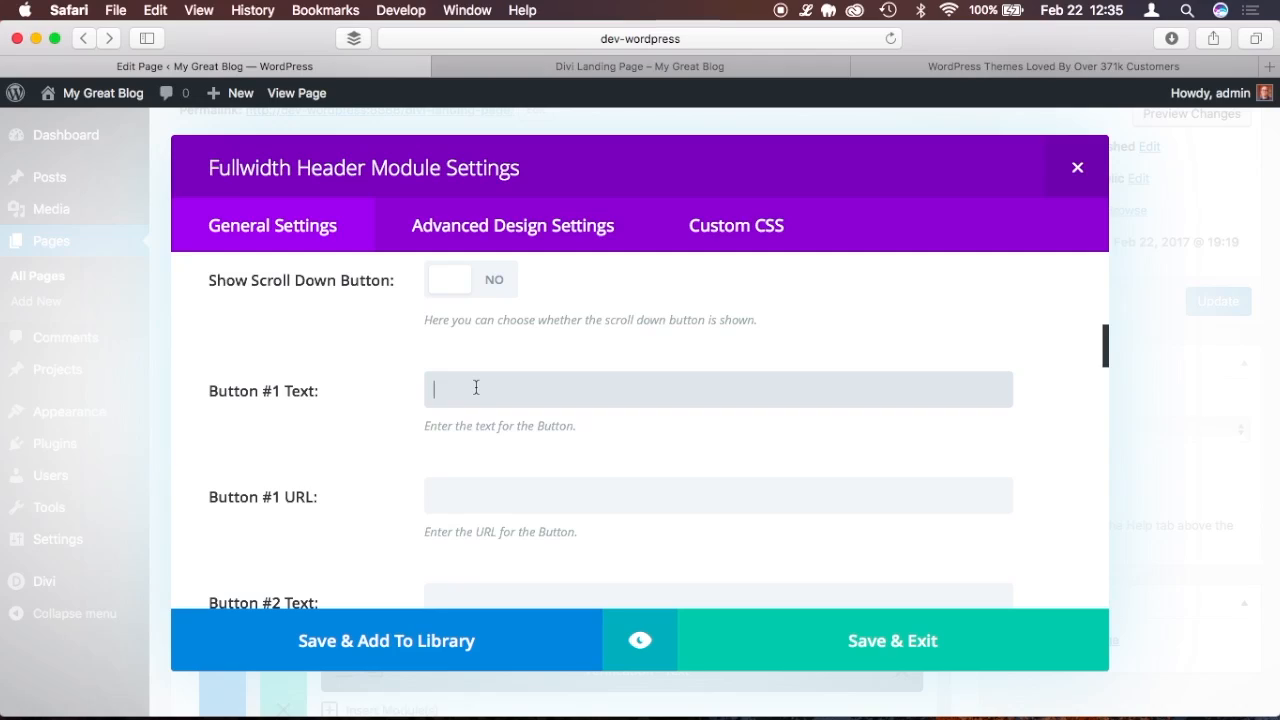
left_click(494, 500)
scroll(346, 471, "down", 1)
scroll(346, 471, "up", 1)
Enable the header's parallax effect with the CSS method, preview the module, and save it.
scroll(346, 471, "down", 5)
scroll(346, 471, "down", 10)
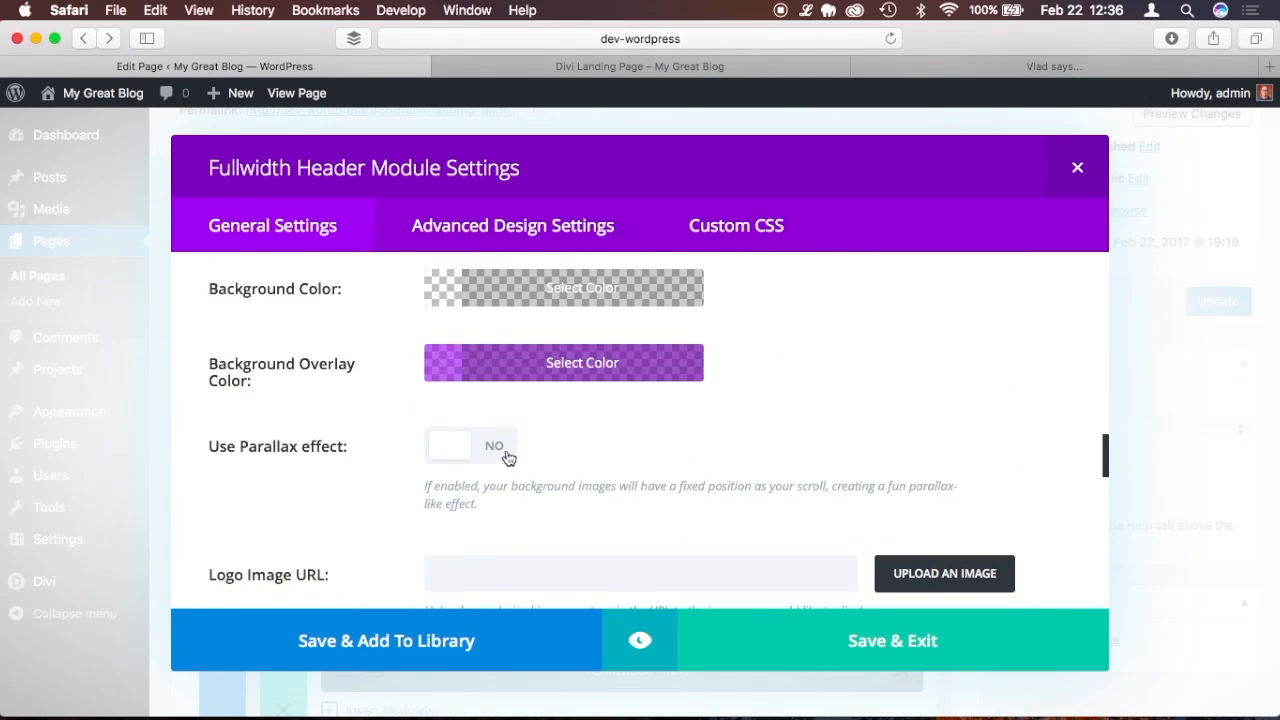
left_click(507, 457)
scroll(324, 517, "down", 1)
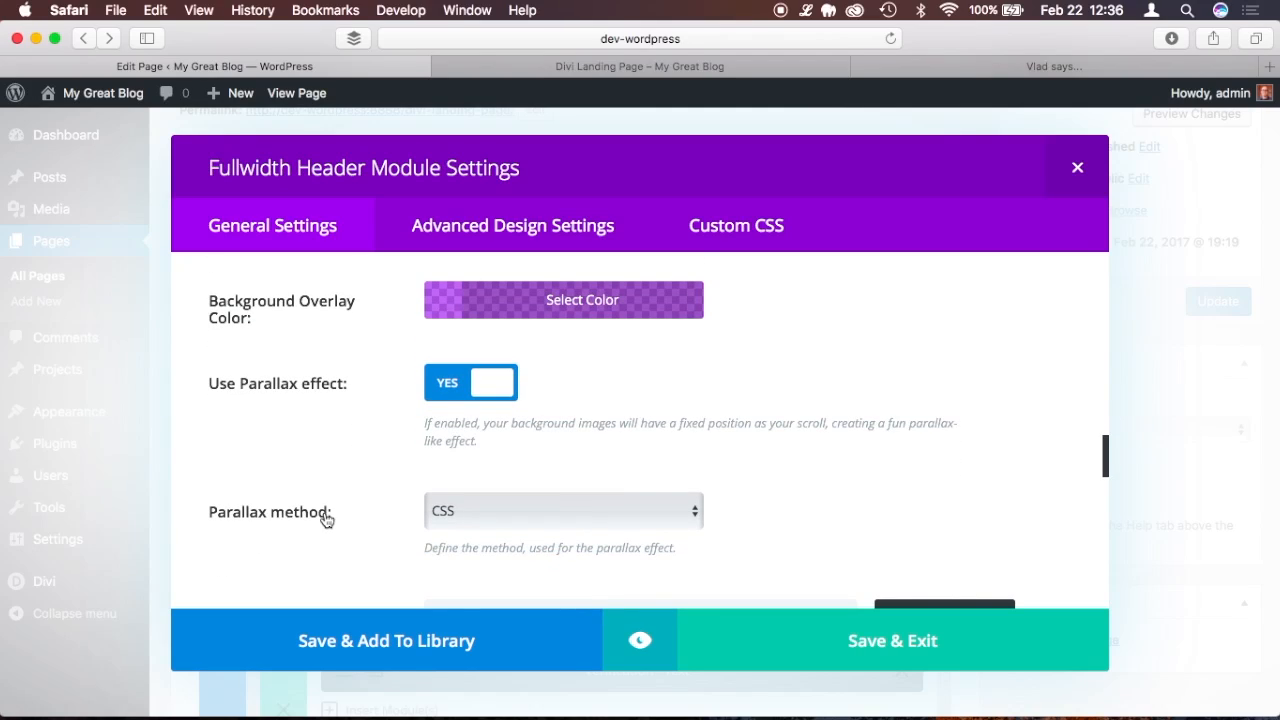
left_click(636, 651)
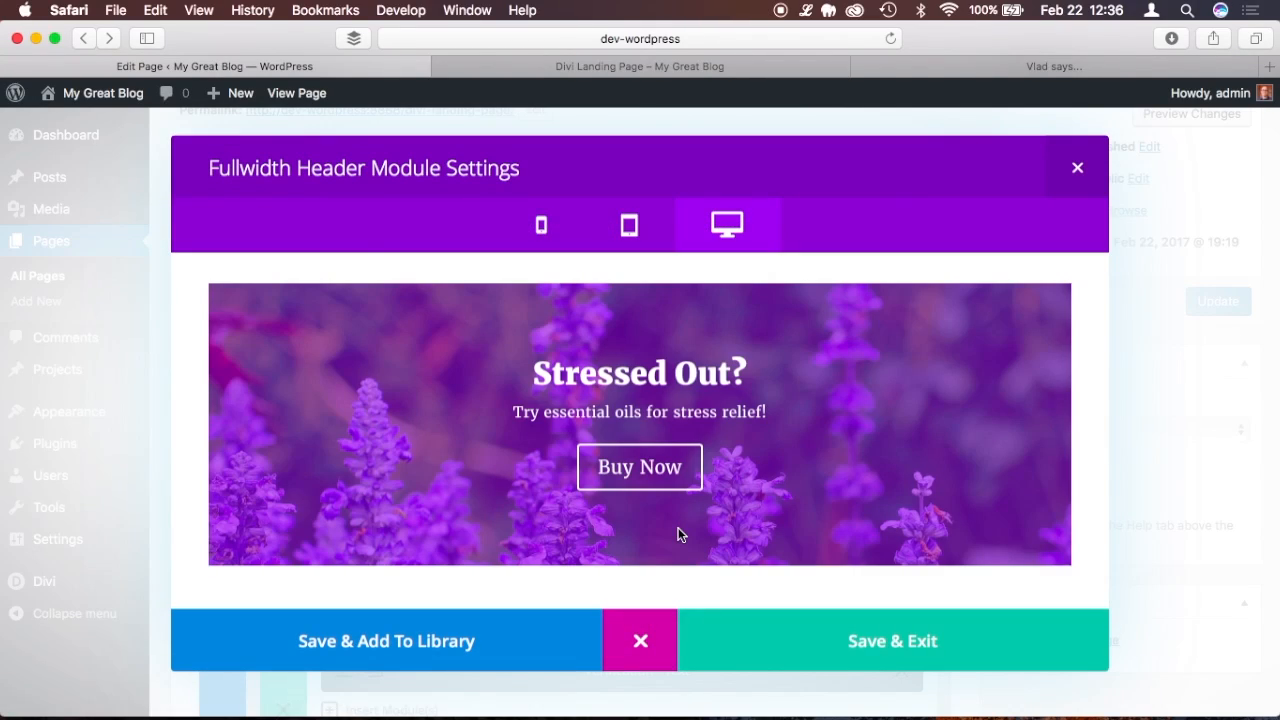
left_click(806, 644)
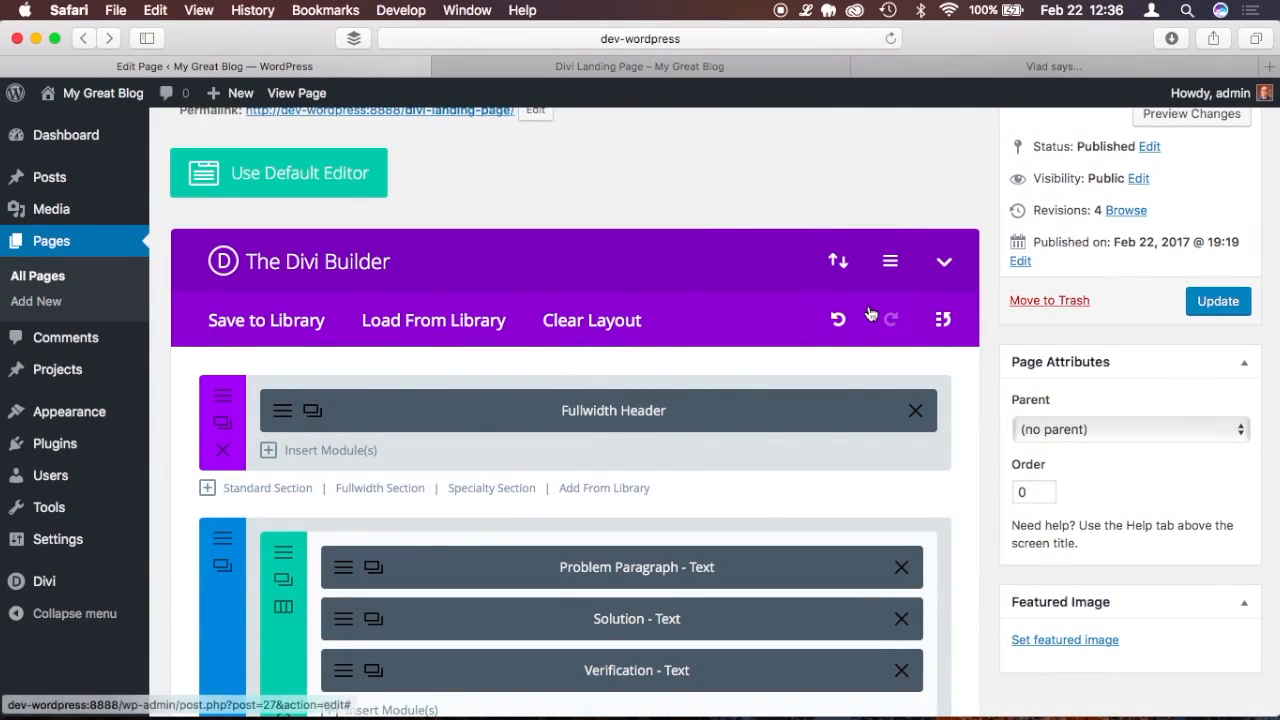
Preview the page changes, examine how the header's parallax background behaves while the page moves, and return to the page editor.
mouse_move(1197, 112)
scroll(893, 170, "up", 2)
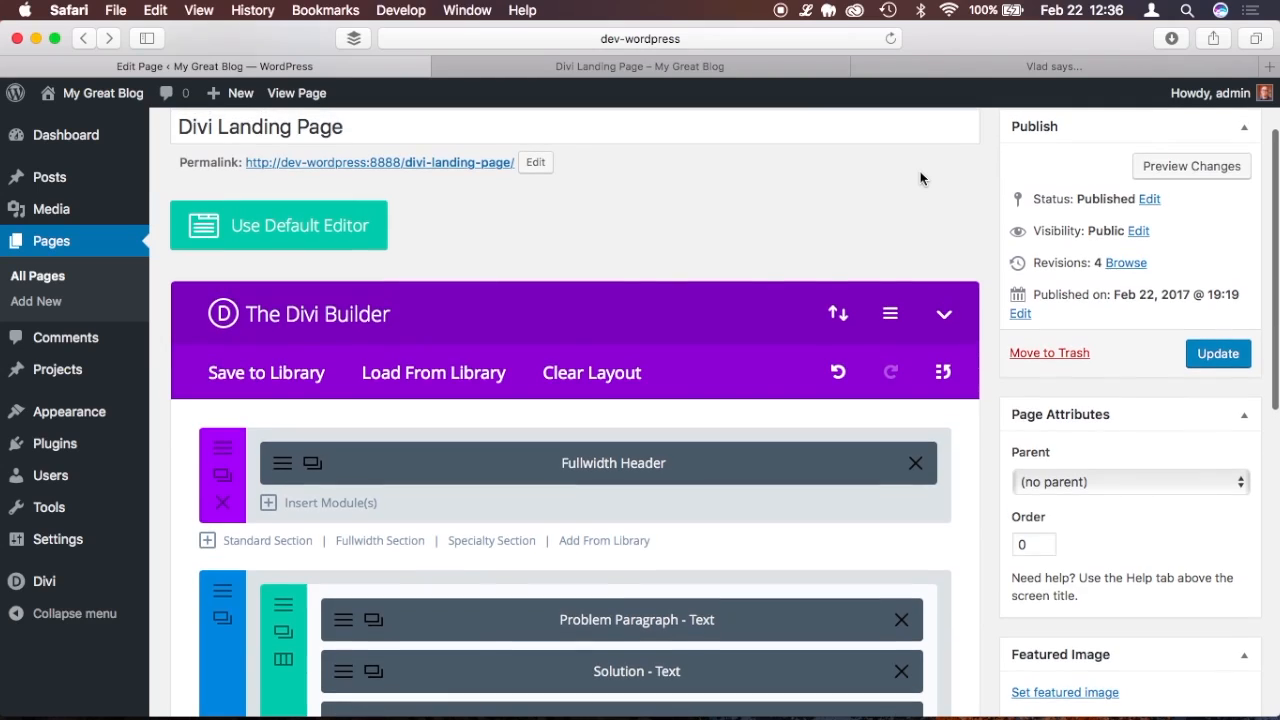
left_click(674, 67)
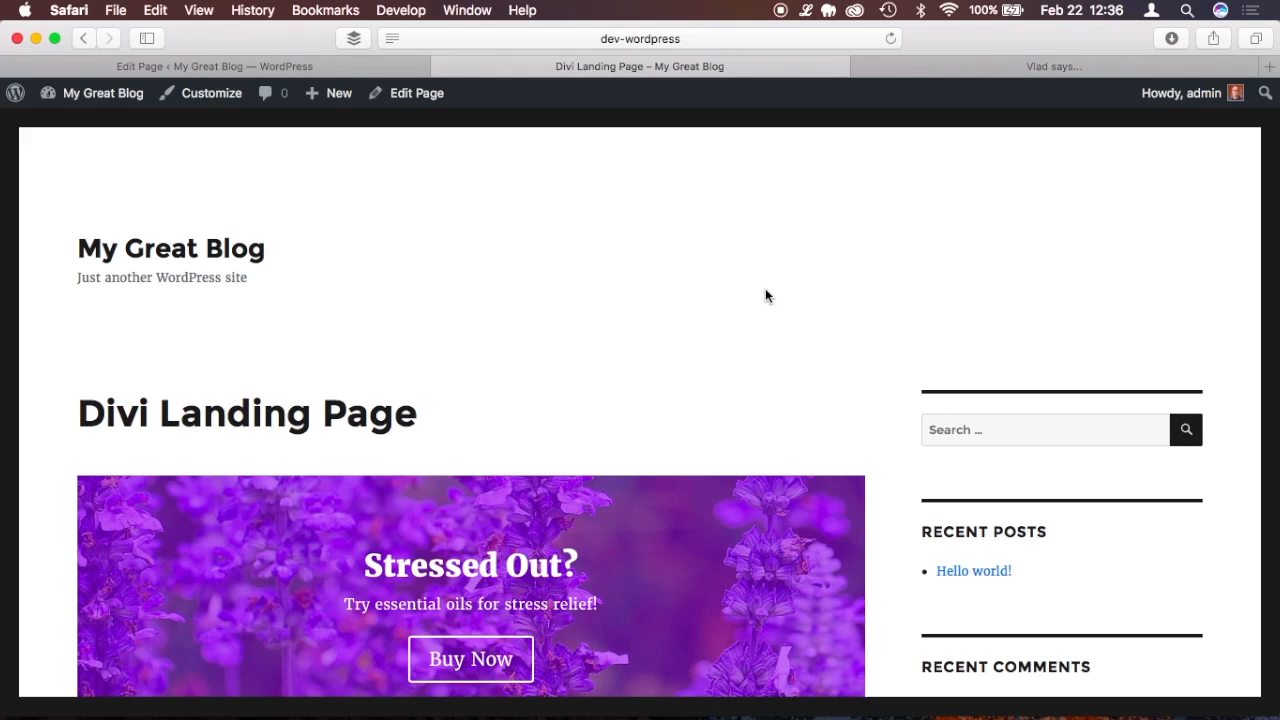
scroll(765, 295, "down", 4)
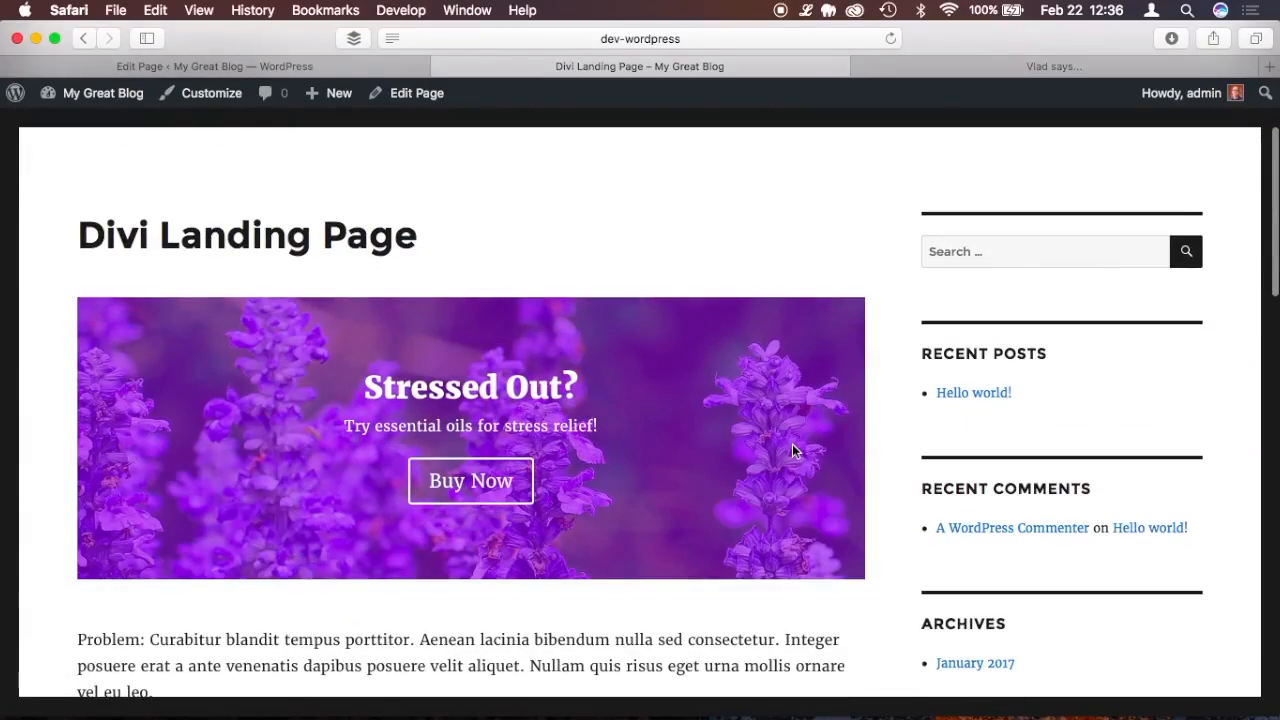
scroll(794, 451, "down", 5)
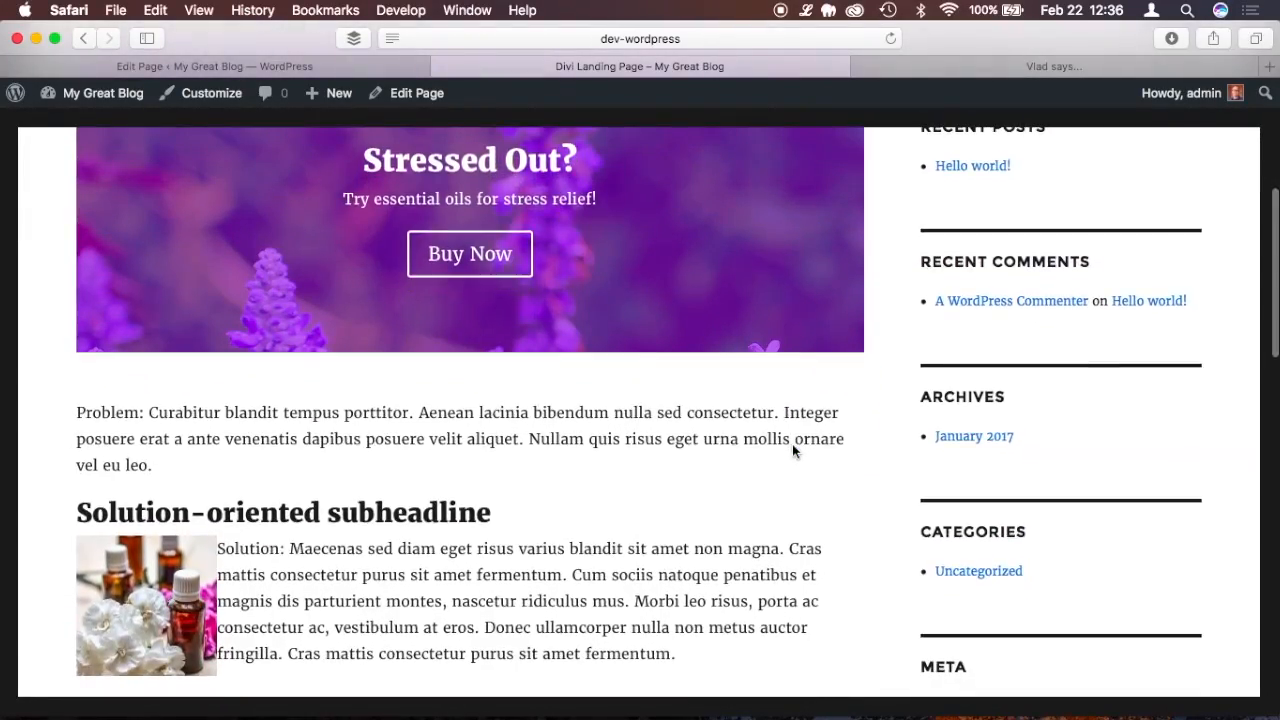
scroll(792, 446, "up", 9)
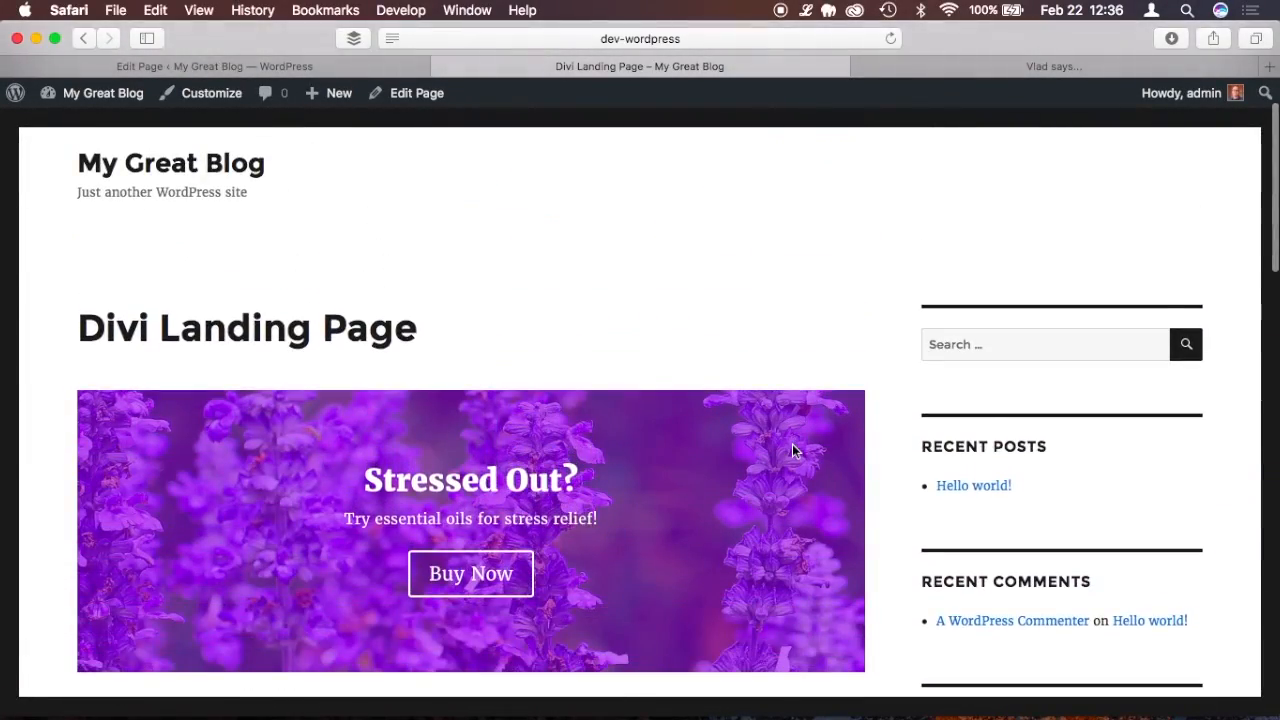
scroll(792, 450, "down", 6)
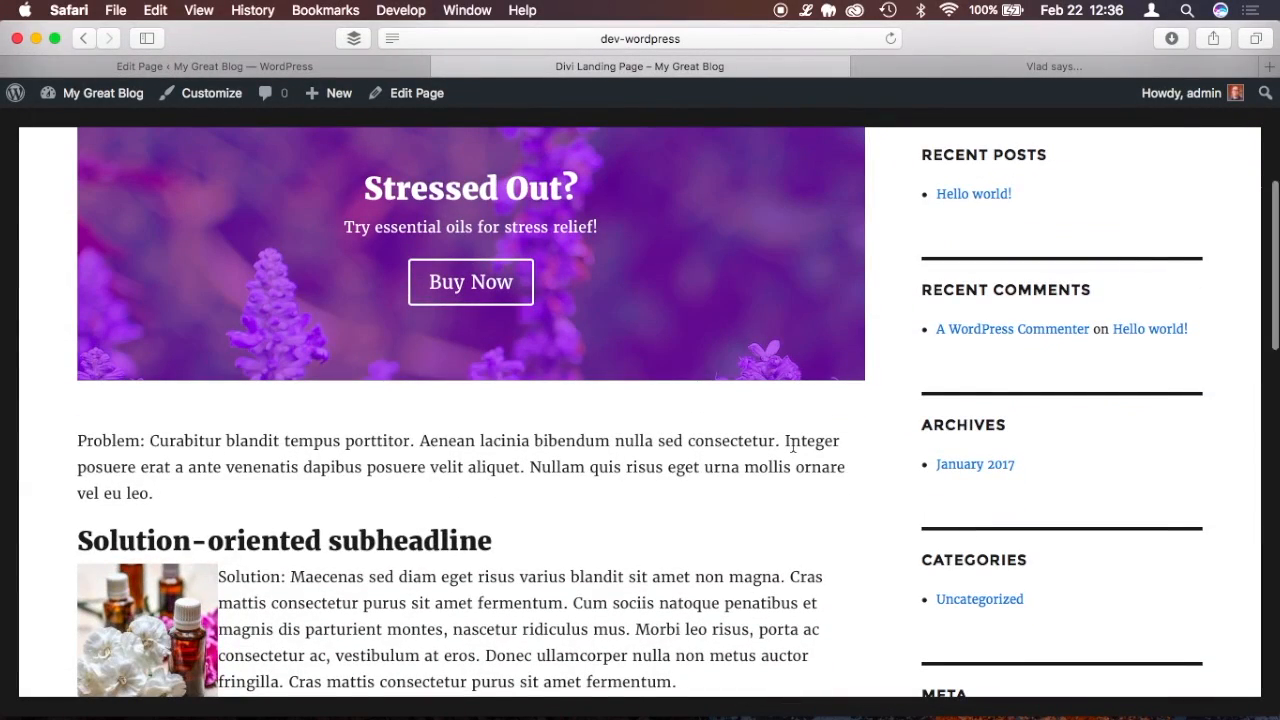
scroll(793, 447, "down", 4)
scroll(793, 447, "down", 1)
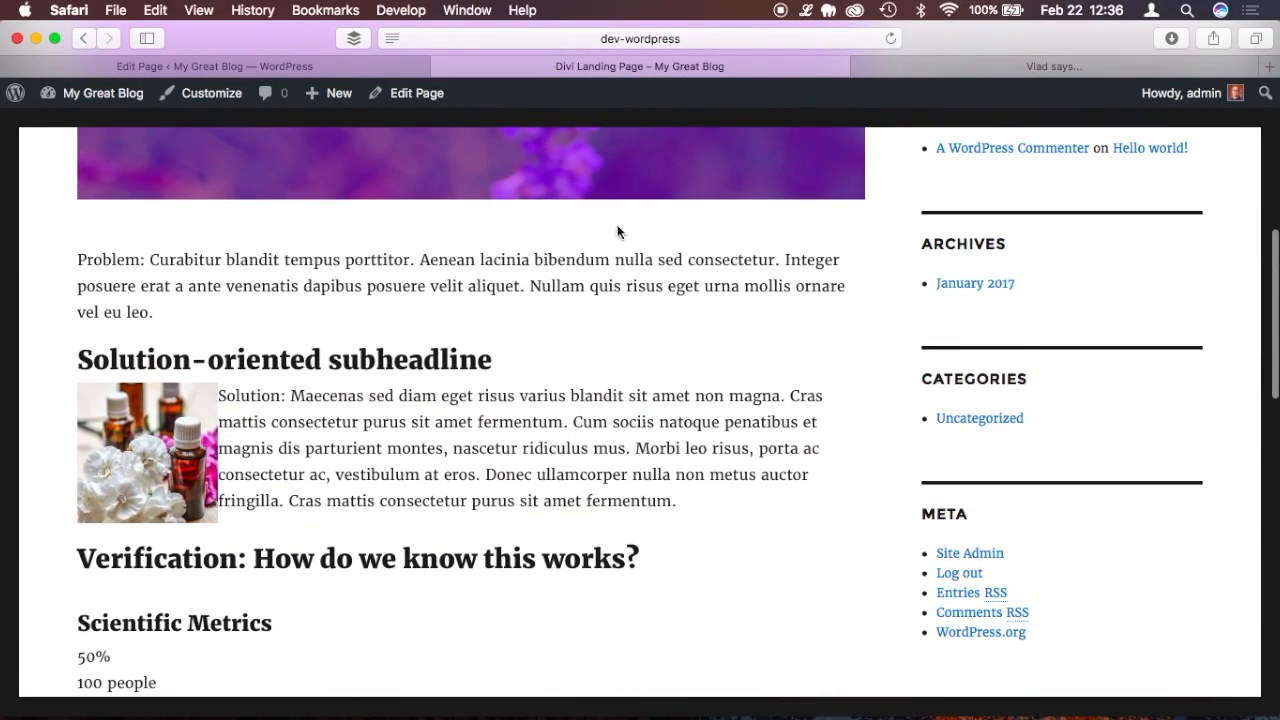
left_click(325, 68)
left_click(488, 66)
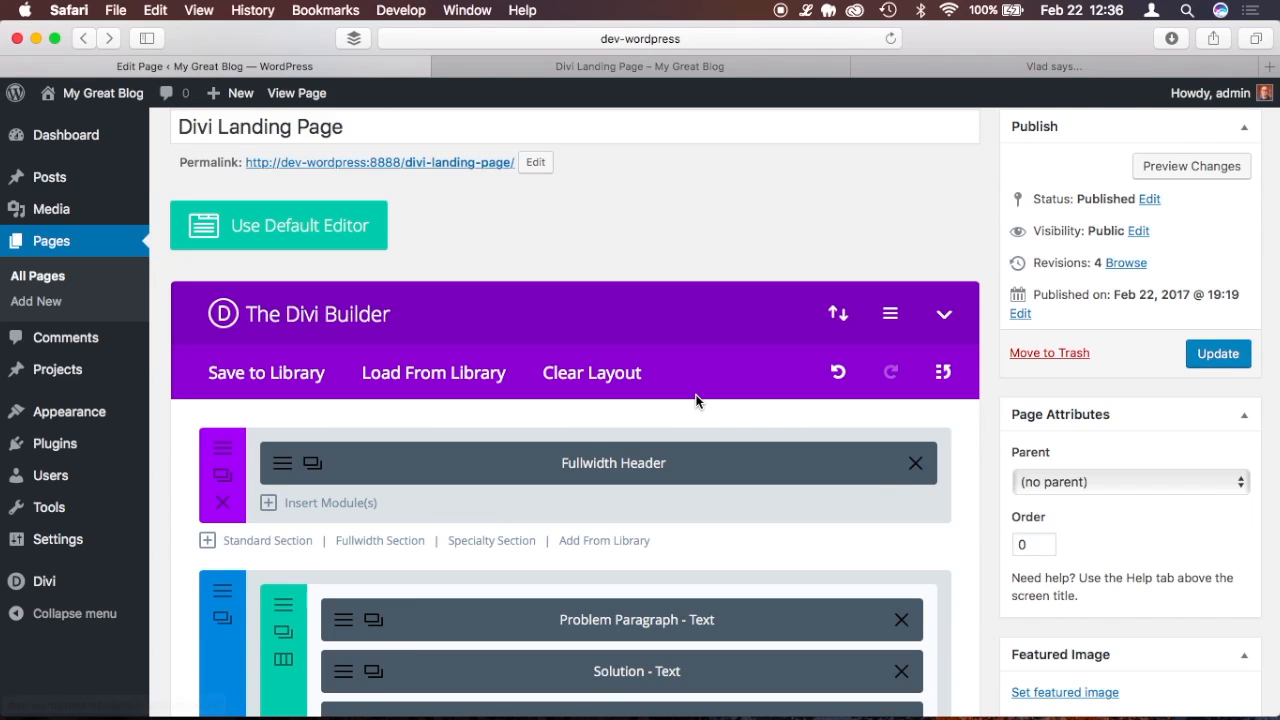
Examine the builder layout from the Fullwidth Header section through the text rows to the Call to Action row.
scroll(933, 541, "down", 5)
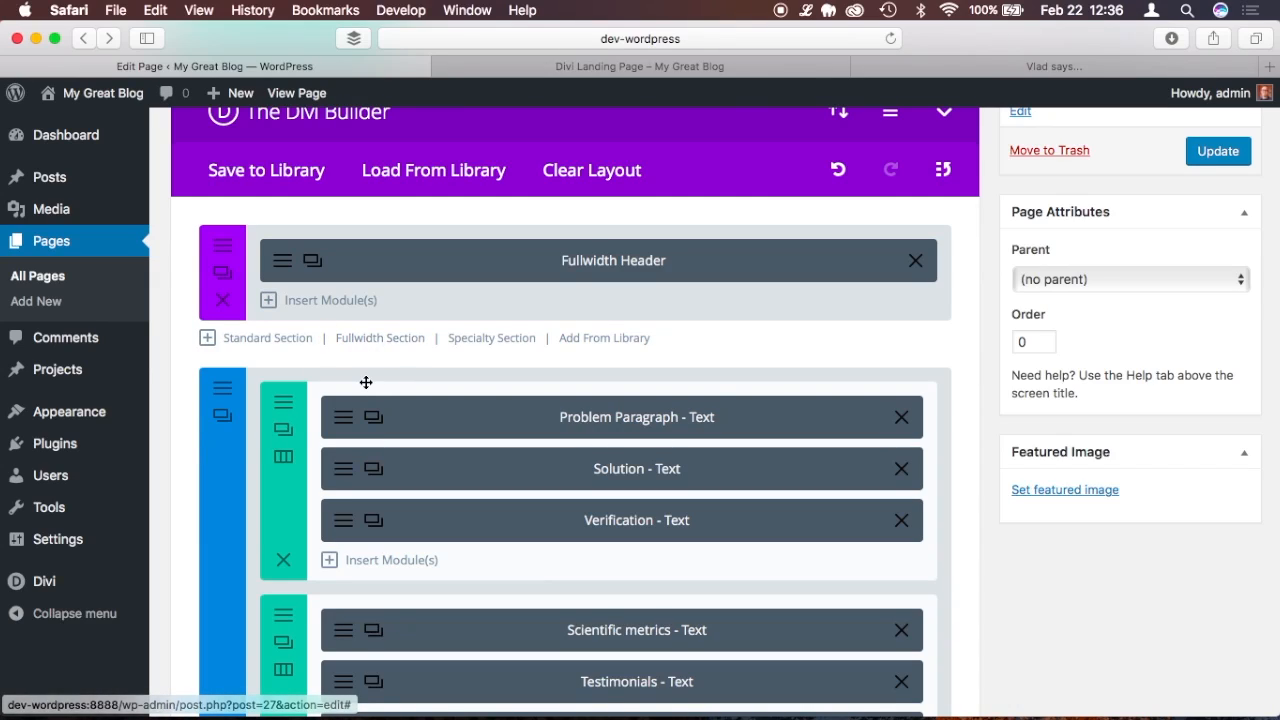
scroll(363, 378, "down", 2)
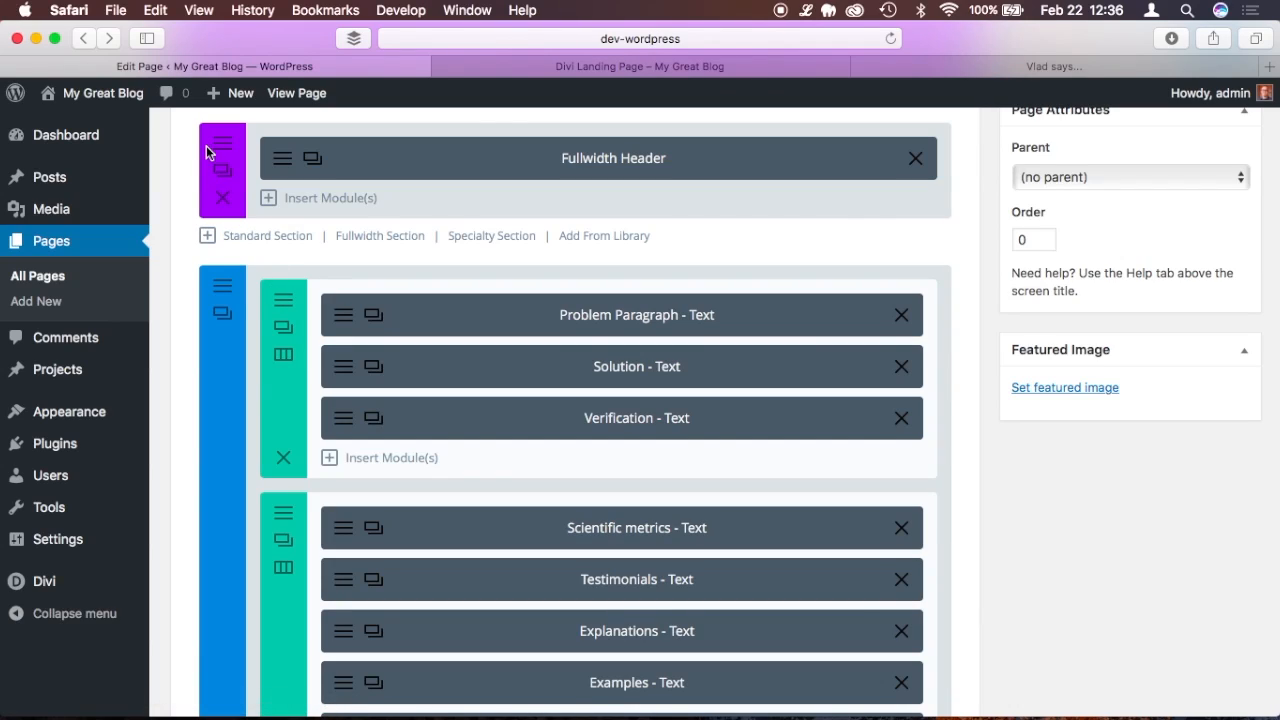
scroll(221, 365, "down", 2)
scroll(222, 364, "down", 6)
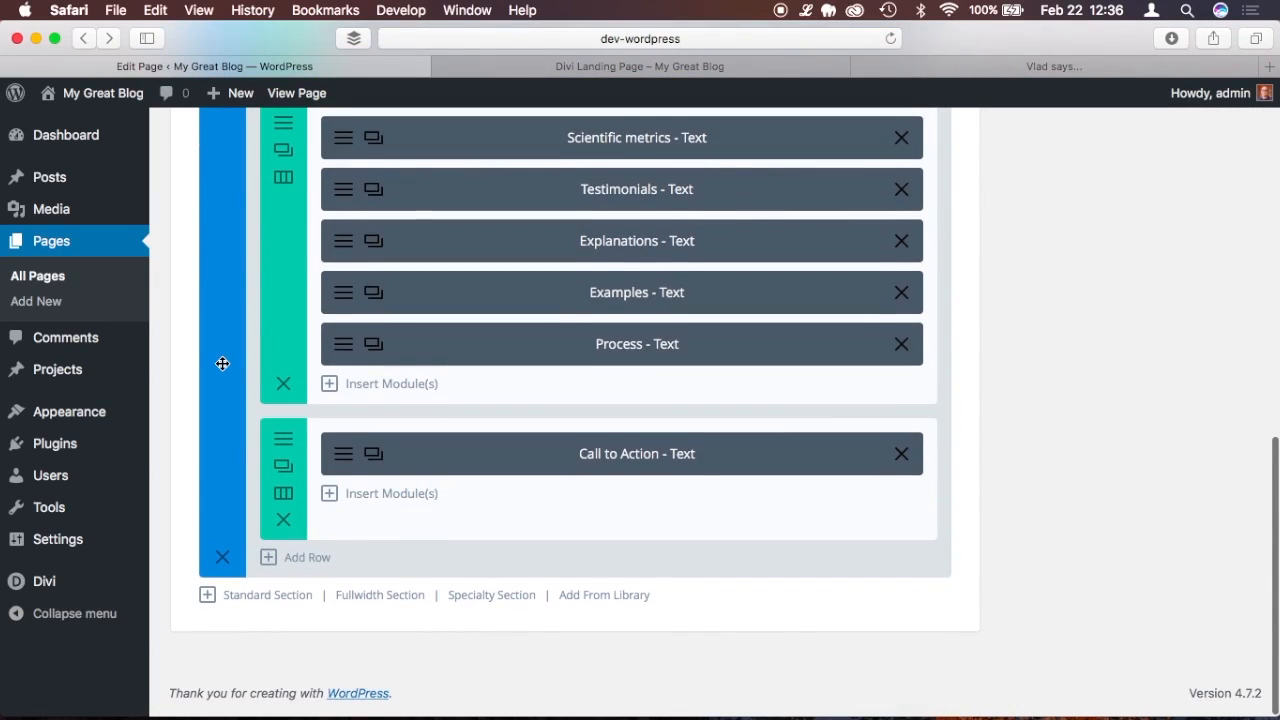
scroll(214, 317, "up", 10)
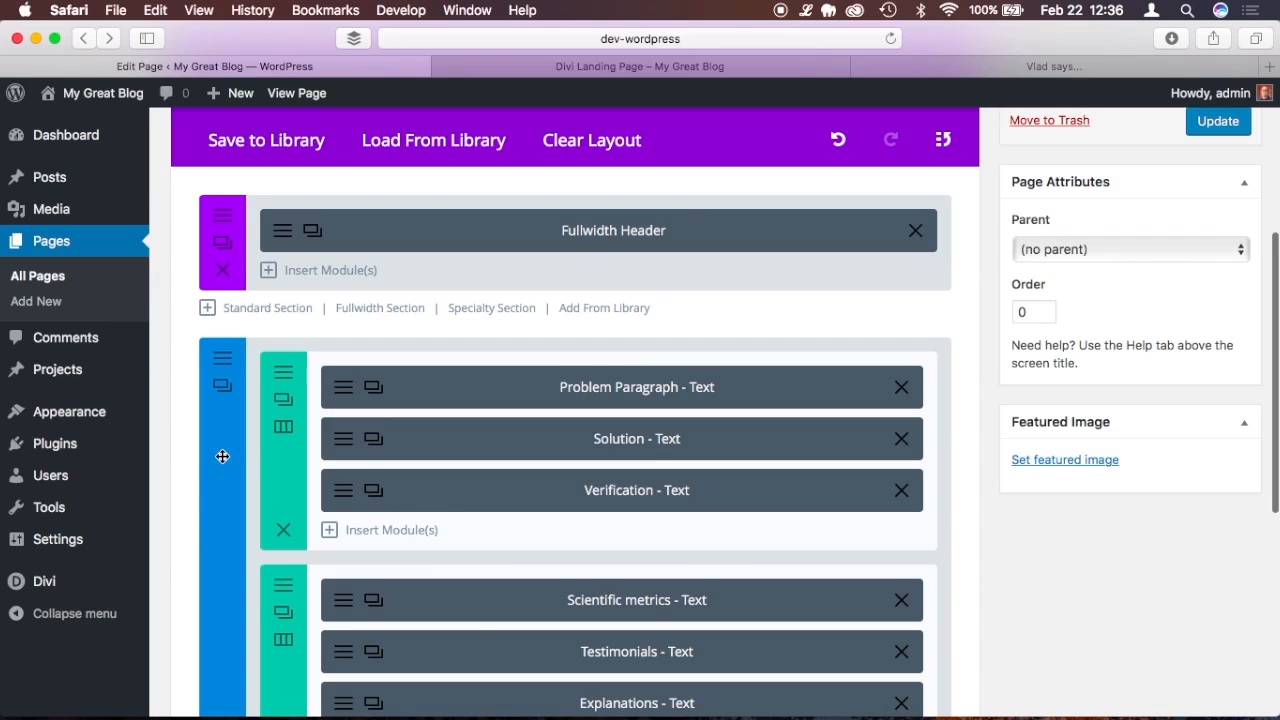
left_click_drag(222, 467, 278, 476)
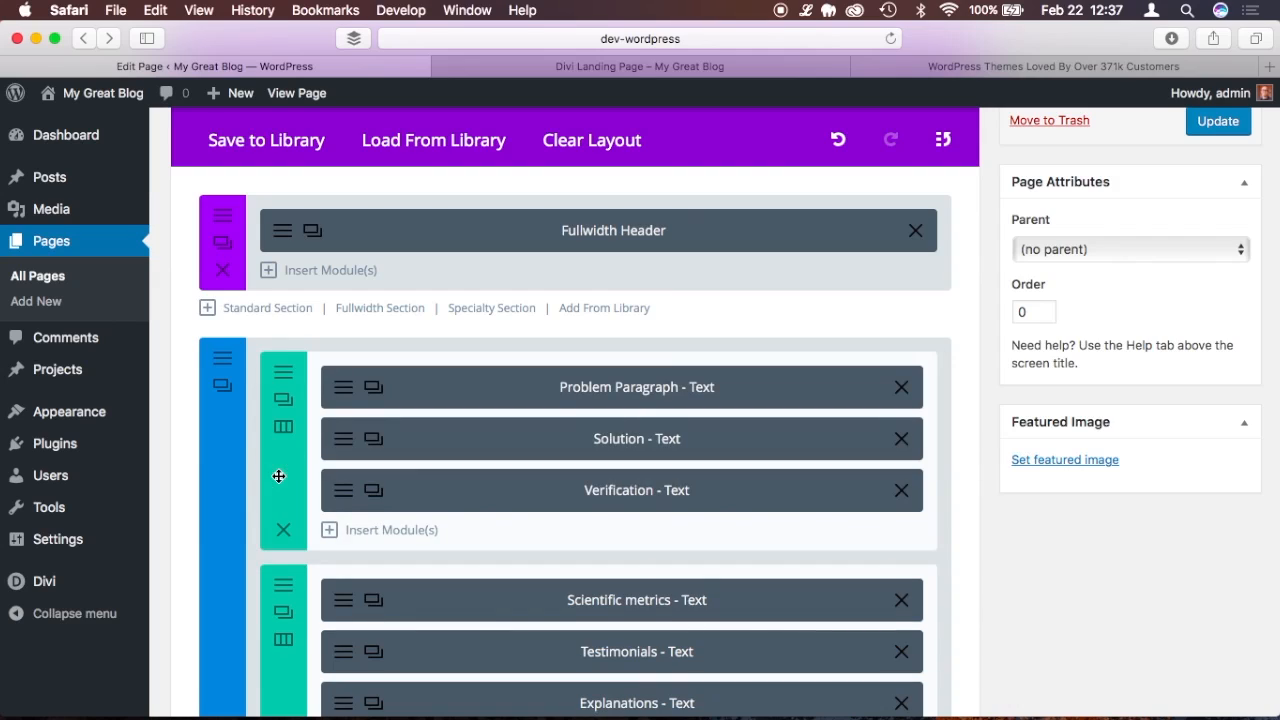
Add a single-column row to the standard section and move it directly below the row containing the Problem Paragraph module.
scroll(278, 476, "down", 5)
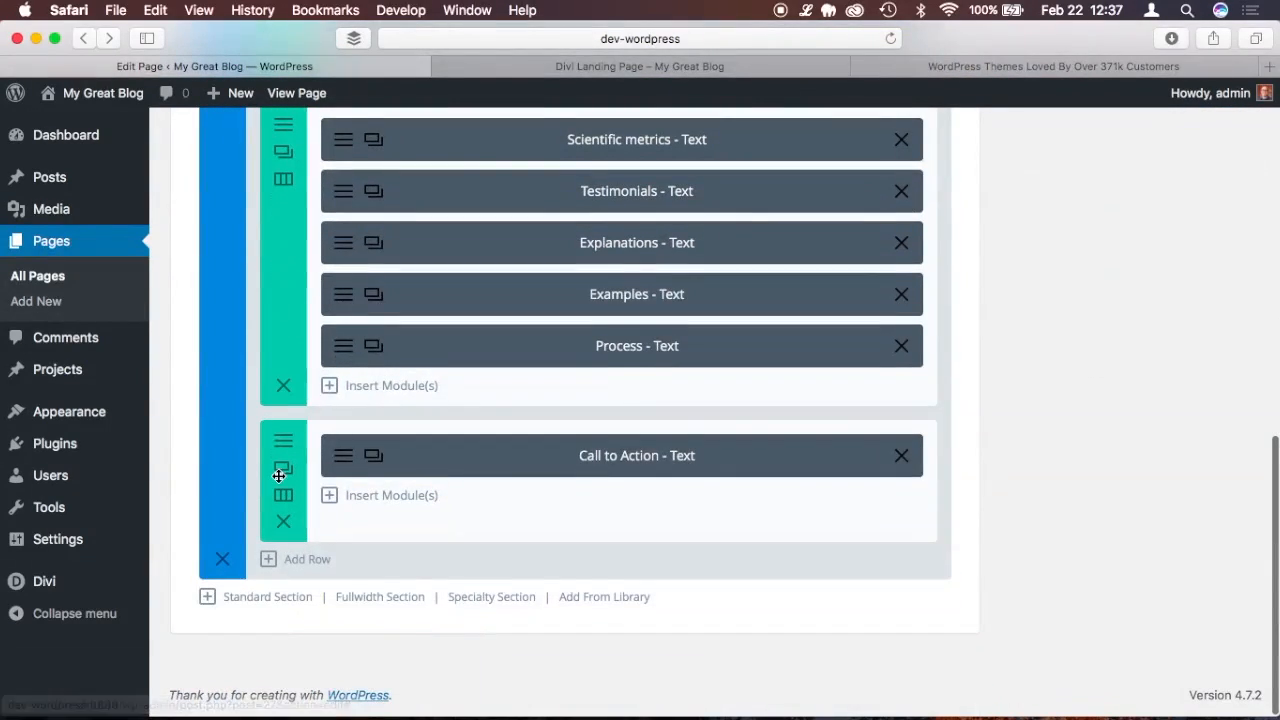
left_click(289, 565)
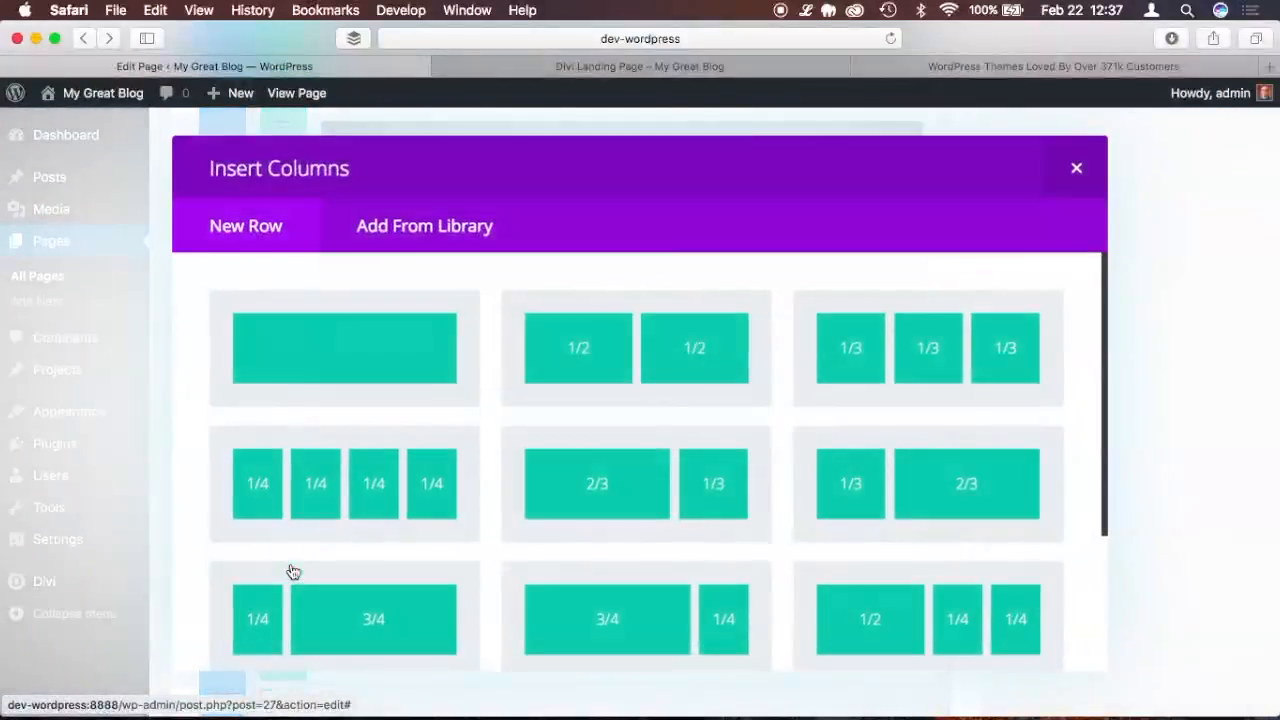
left_click(369, 357)
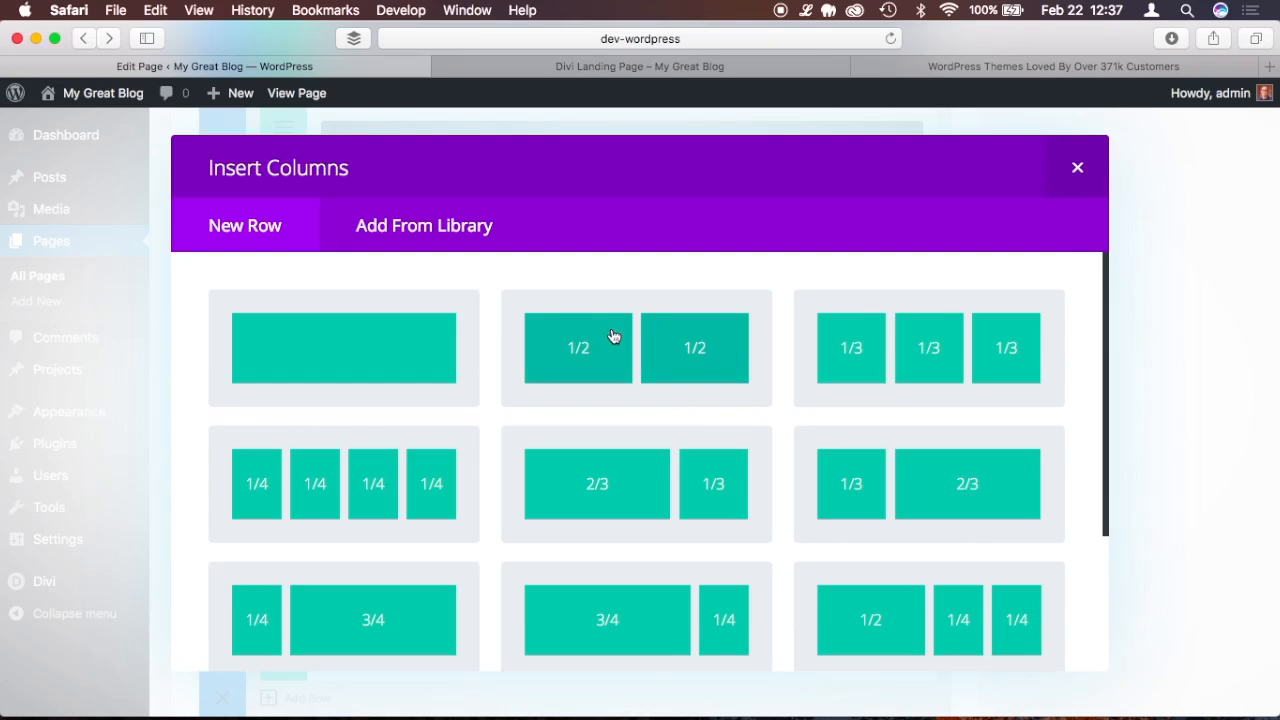
left_click(445, 371)
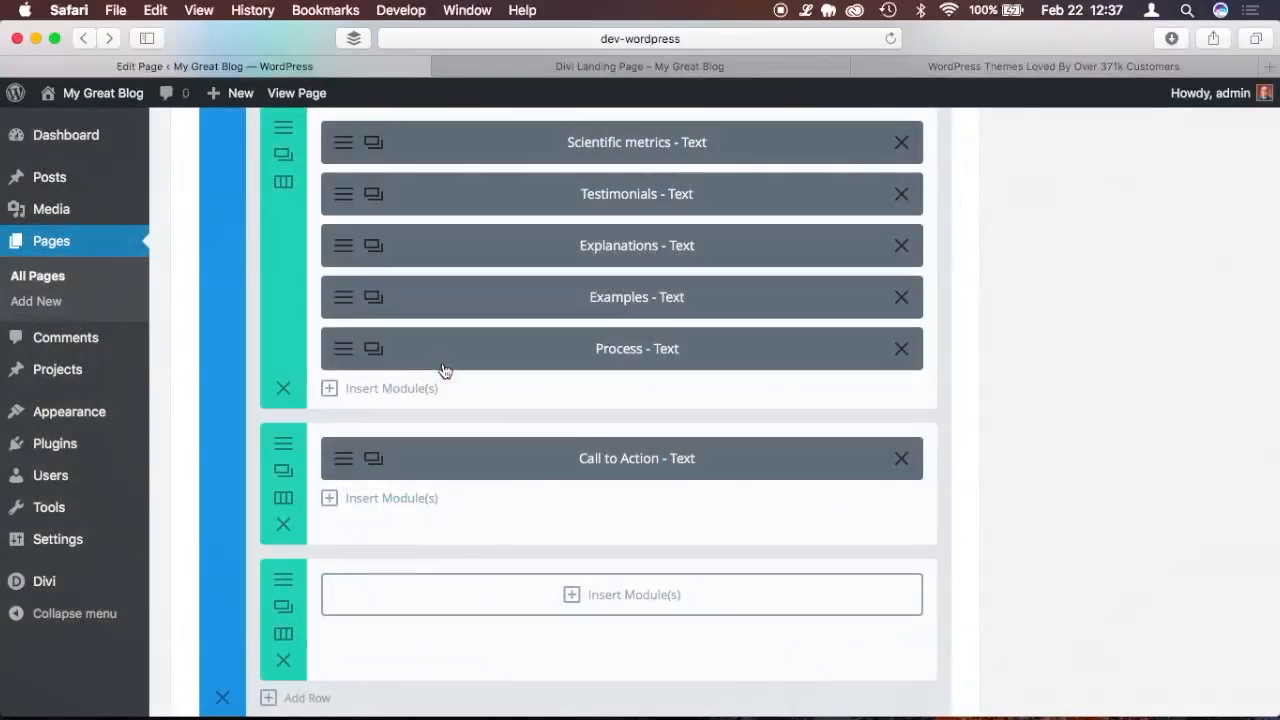
left_click_drag(297, 608, 300, 180)
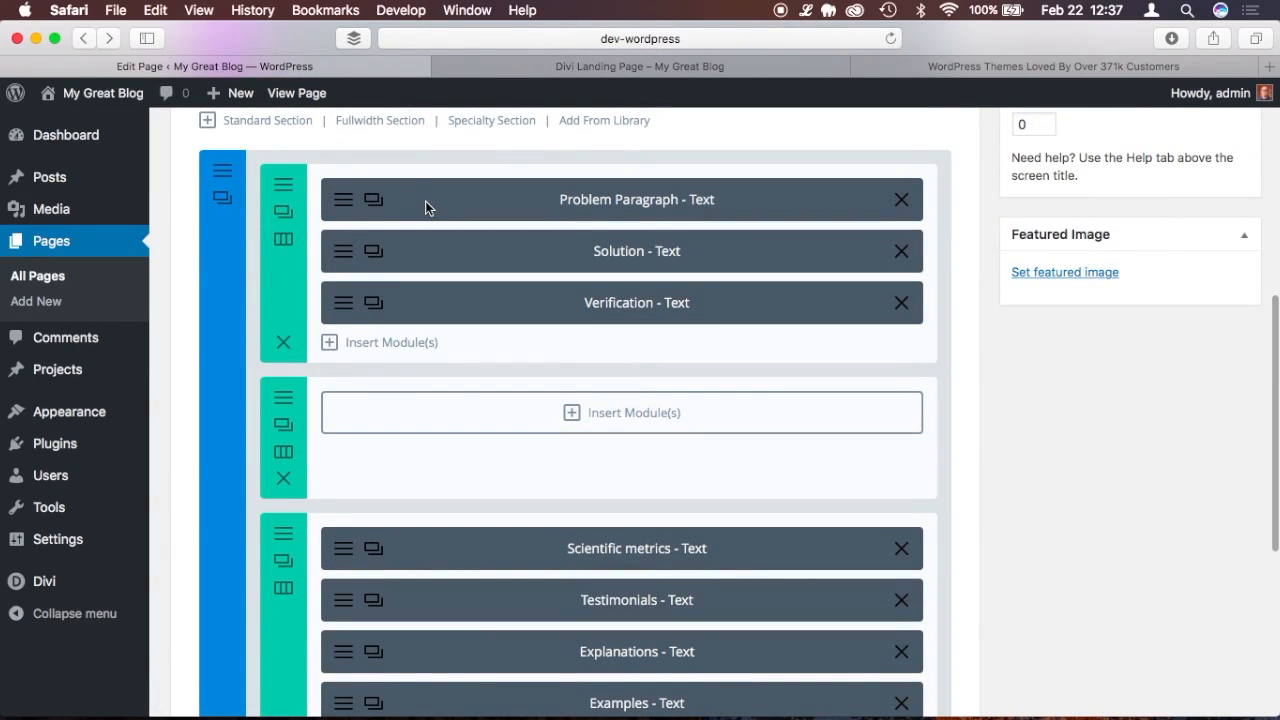
Check the content order on the page preview and move the Solution text module into the empty row.
scroll(427, 203, "up", 3)
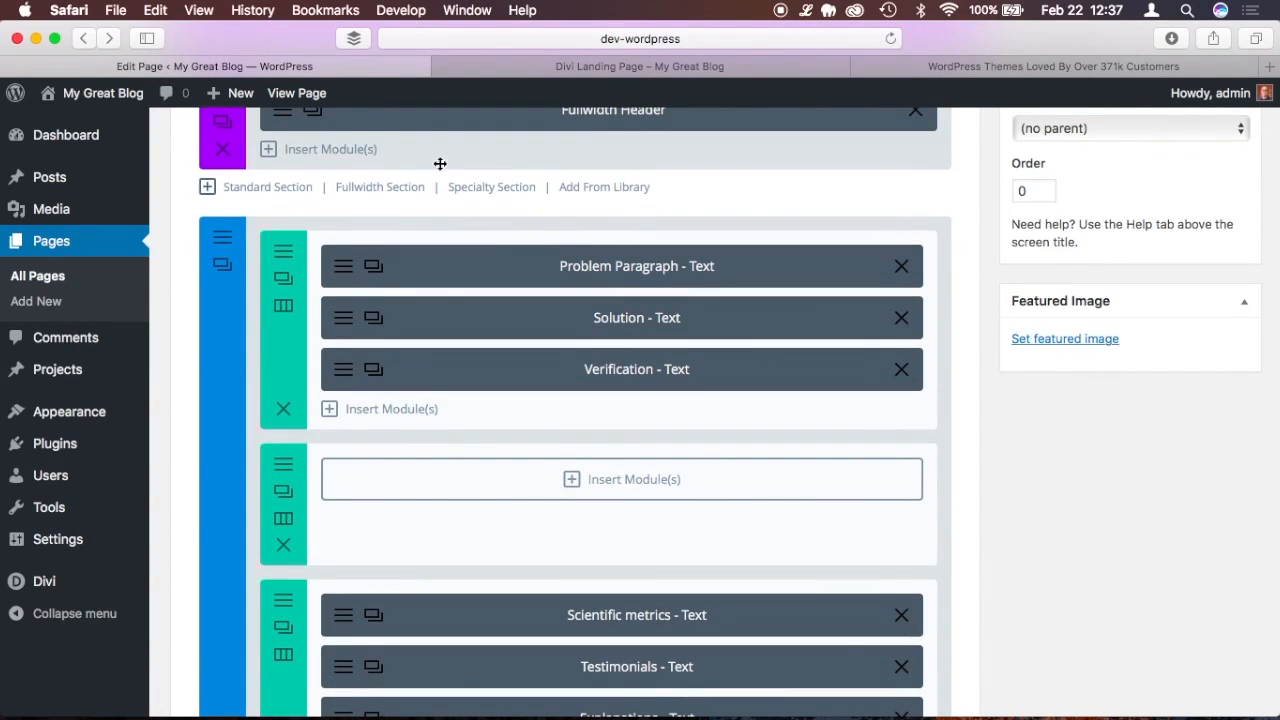
left_click(613, 64)
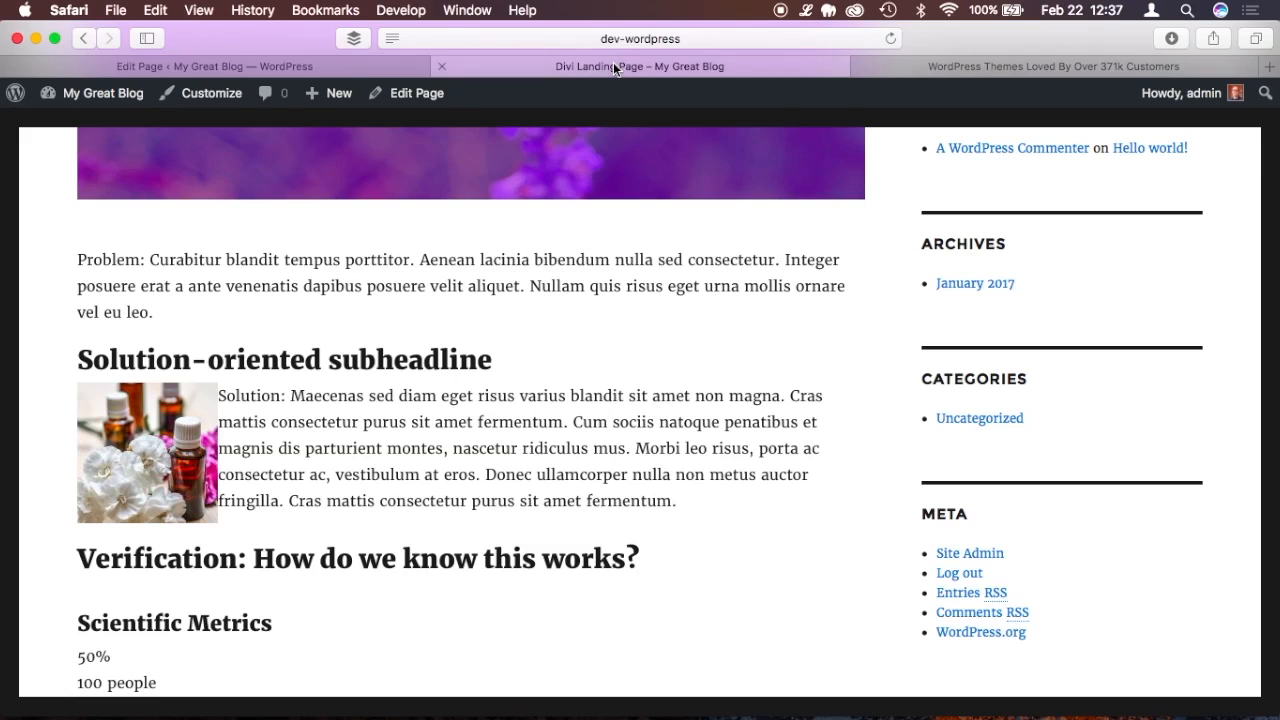
left_click(290, 66)
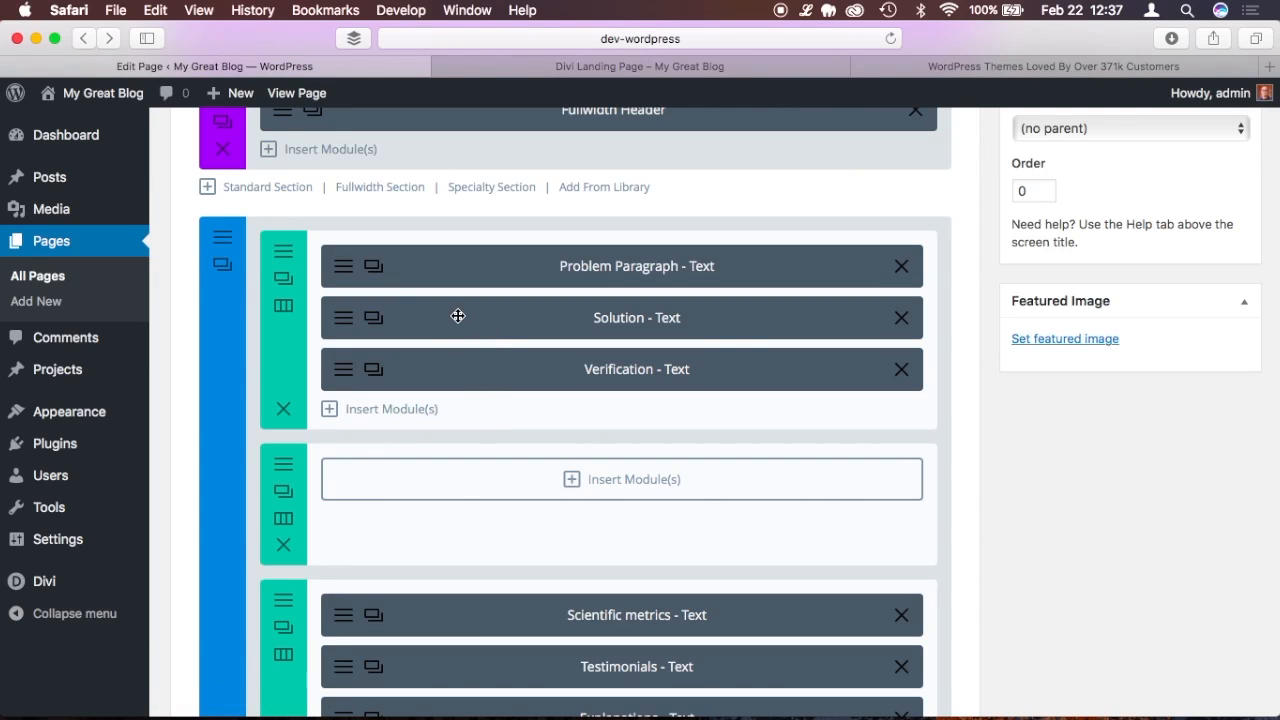
left_click_drag(457, 316, 461, 430)
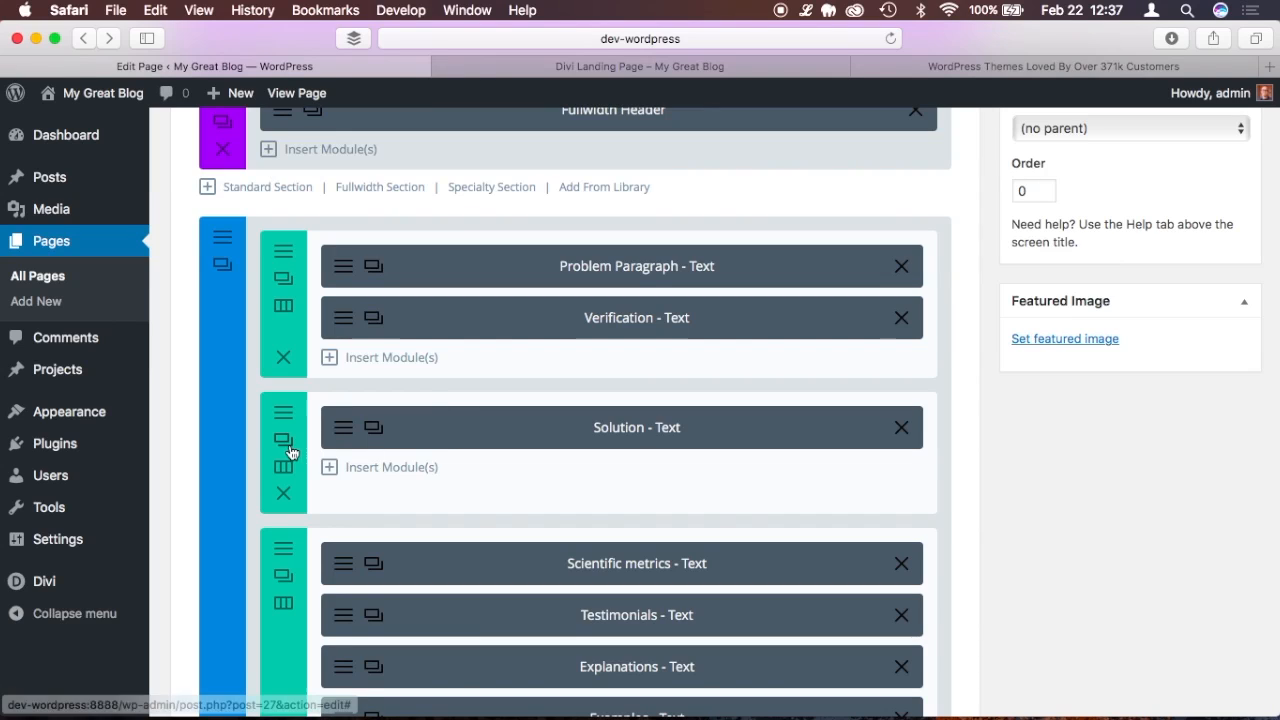
Add another single-column row, place it below the Solution row, and move the Verification text module into it.
scroll(398, 497, "down", 5)
left_click(300, 648)
left_click(329, 333)
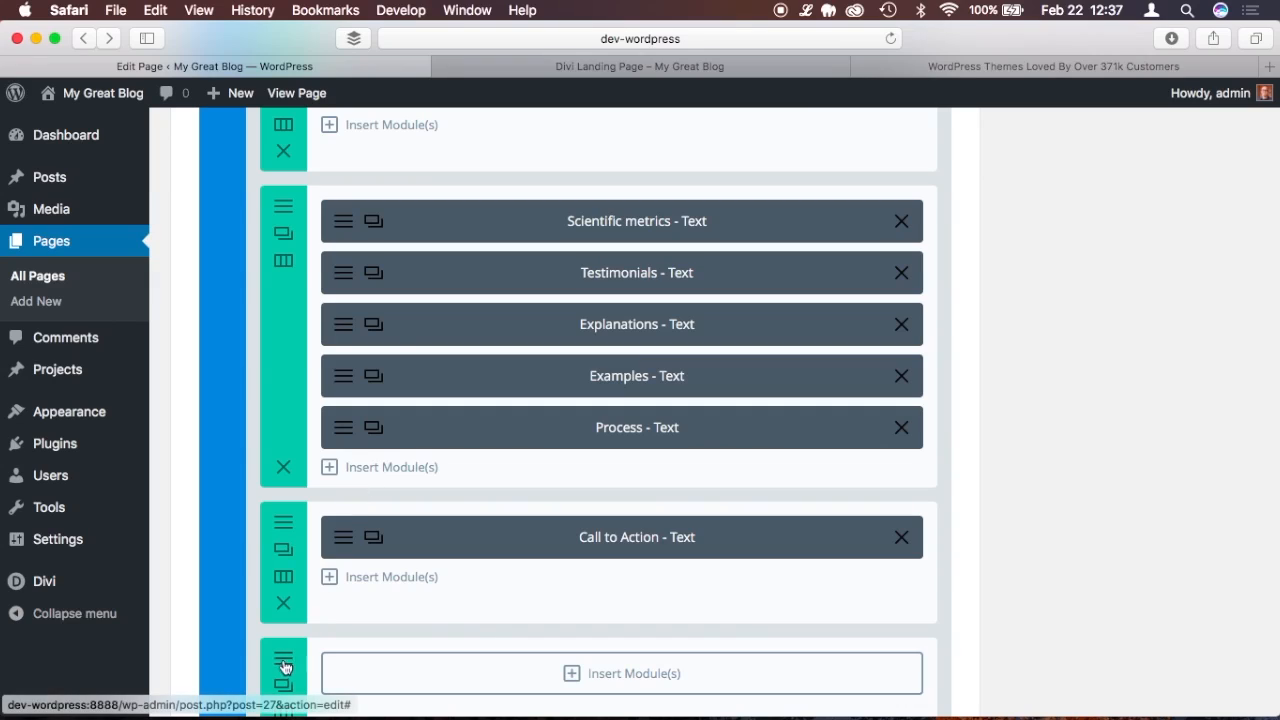
left_click_drag(286, 664, 316, 214)
scroll(312, 212, "up", 5)
left_click_drag(443, 249, 449, 463)
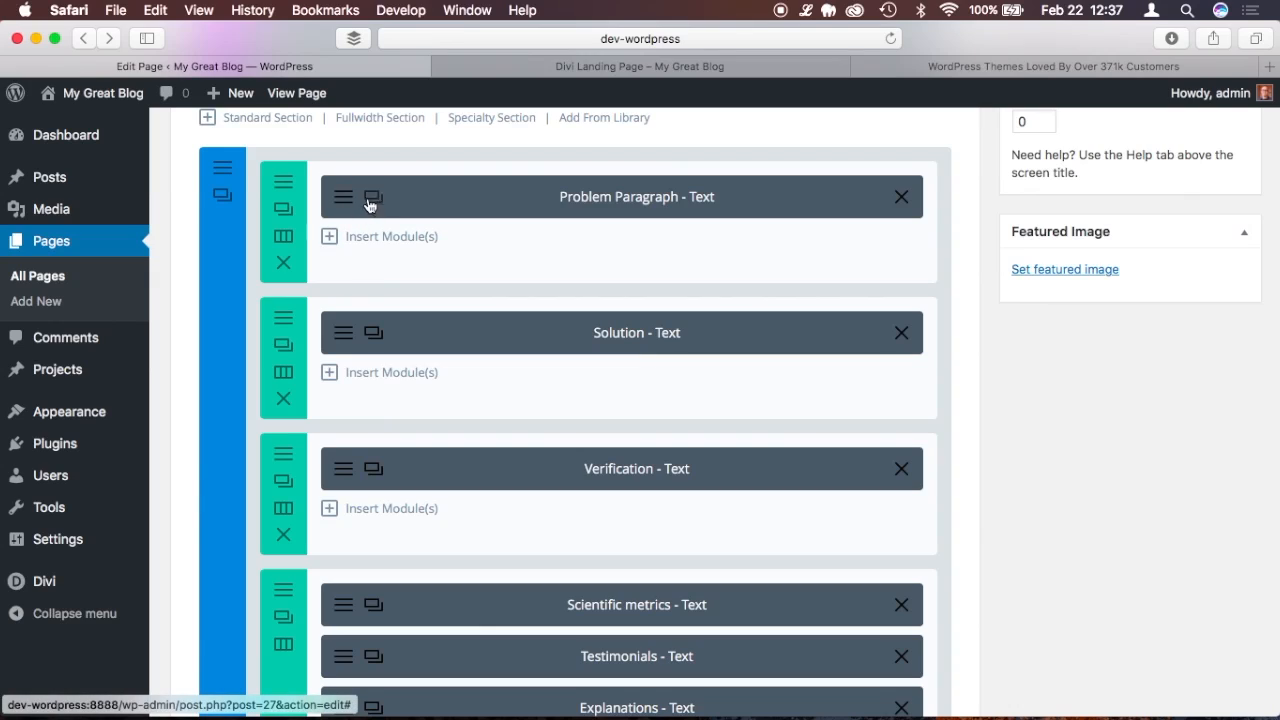
Review the Solution content on the page preview and change its row's column structure to 2/3 and 1/3.
left_click(545, 70)
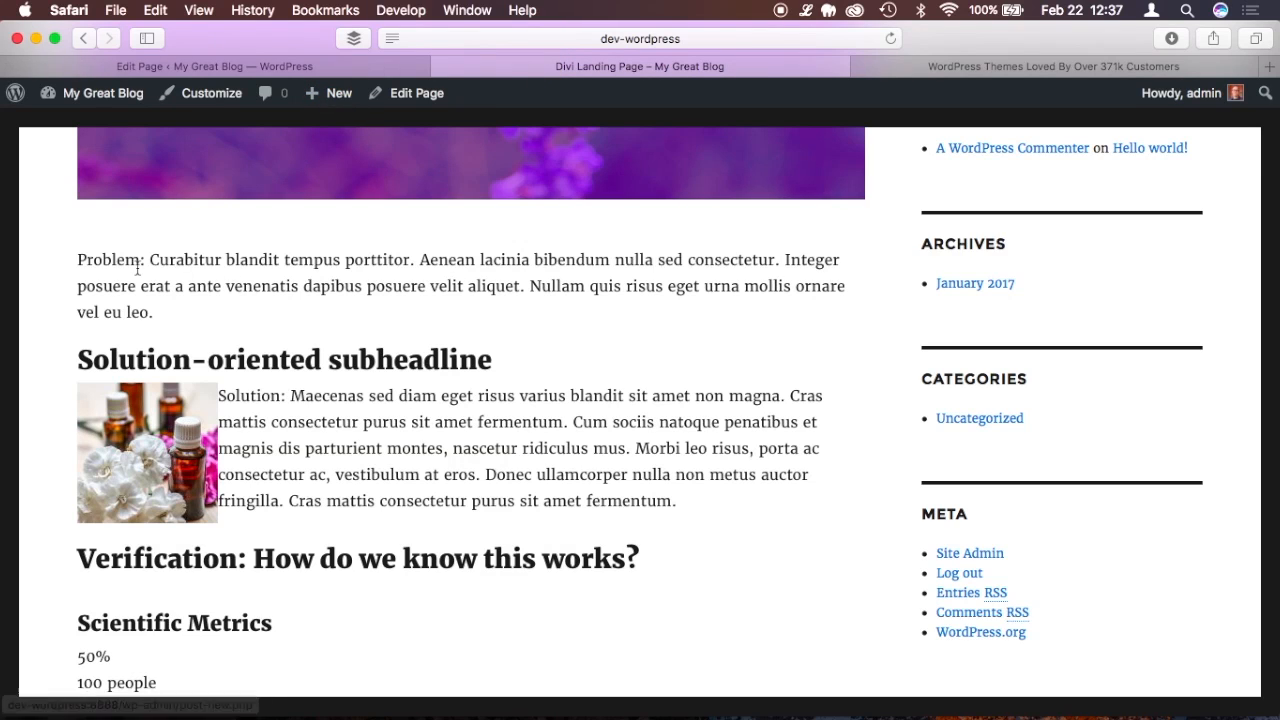
left_click(299, 62)
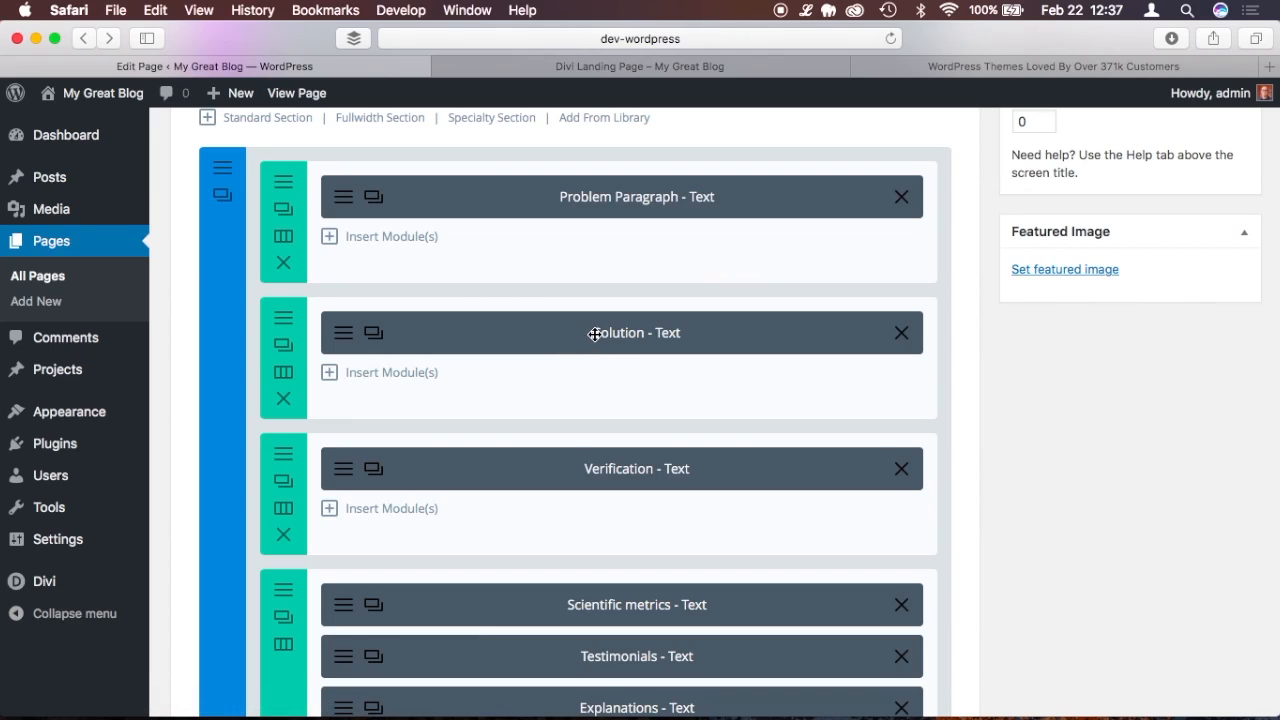
left_click(515, 66)
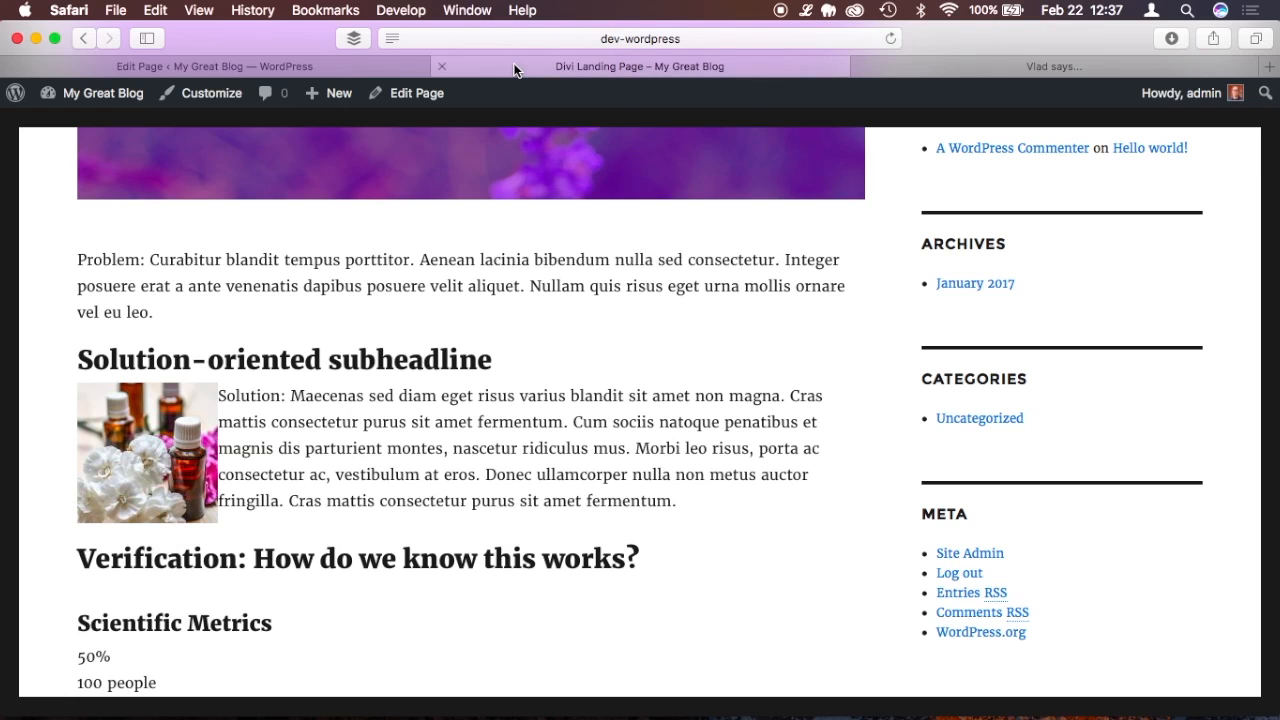
left_click(340, 62)
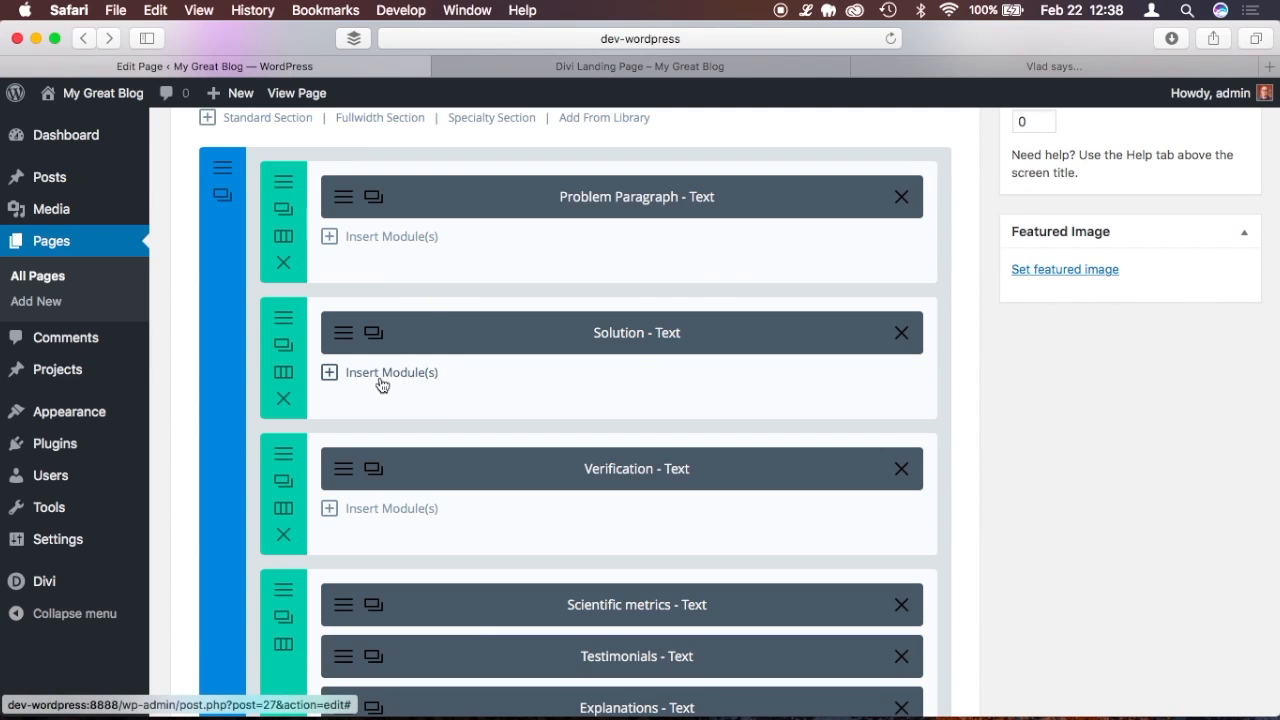
left_click(284, 376)
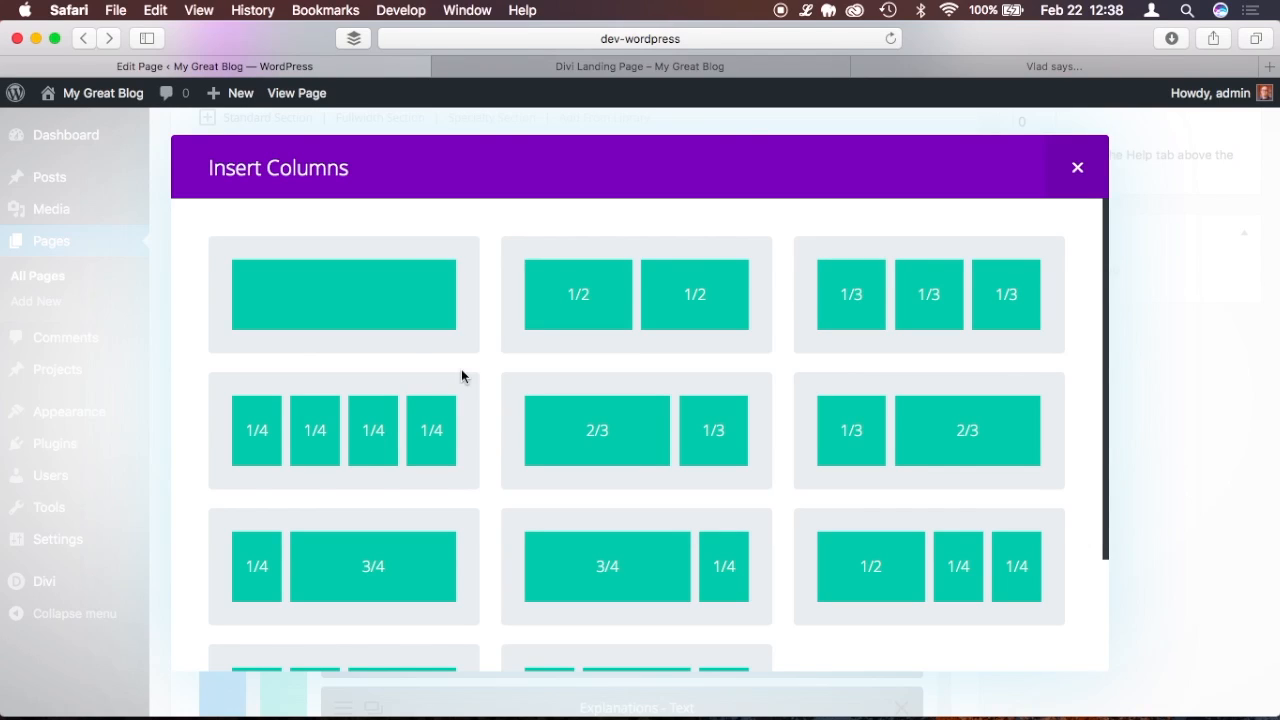
scroll(463, 374, "down", 3)
scroll(463, 375, "up", 3)
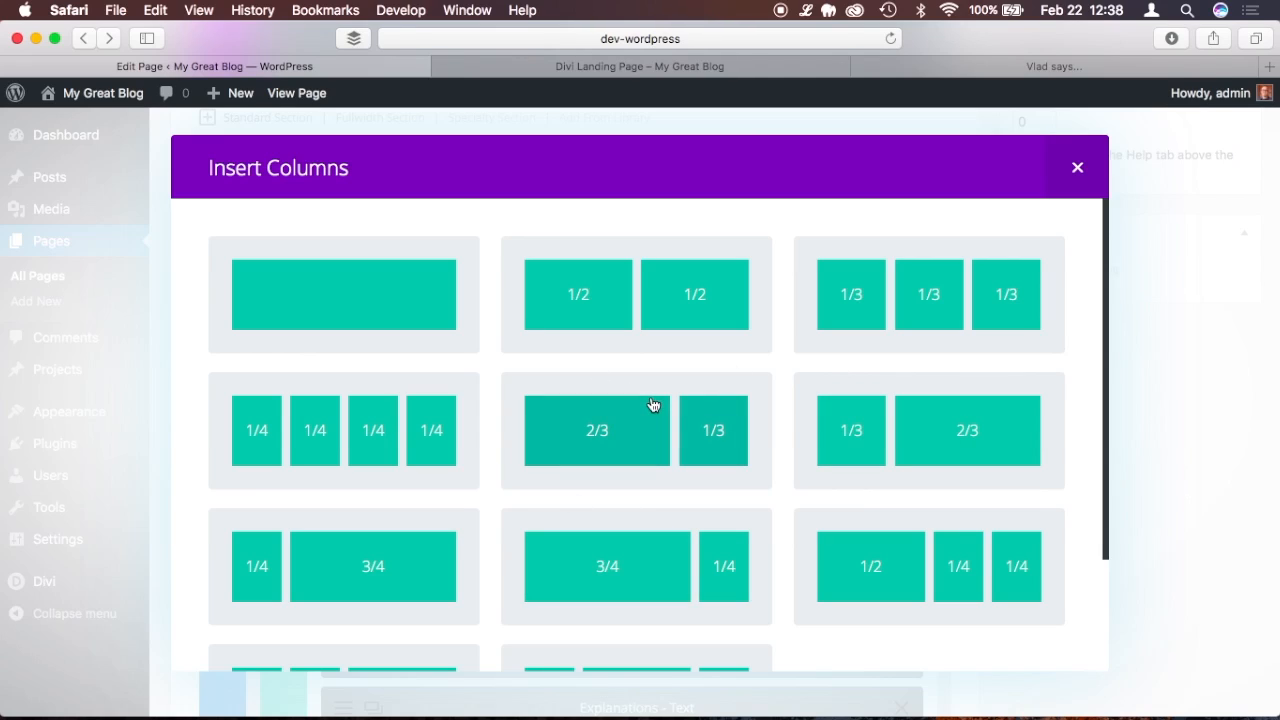
left_click(652, 462)
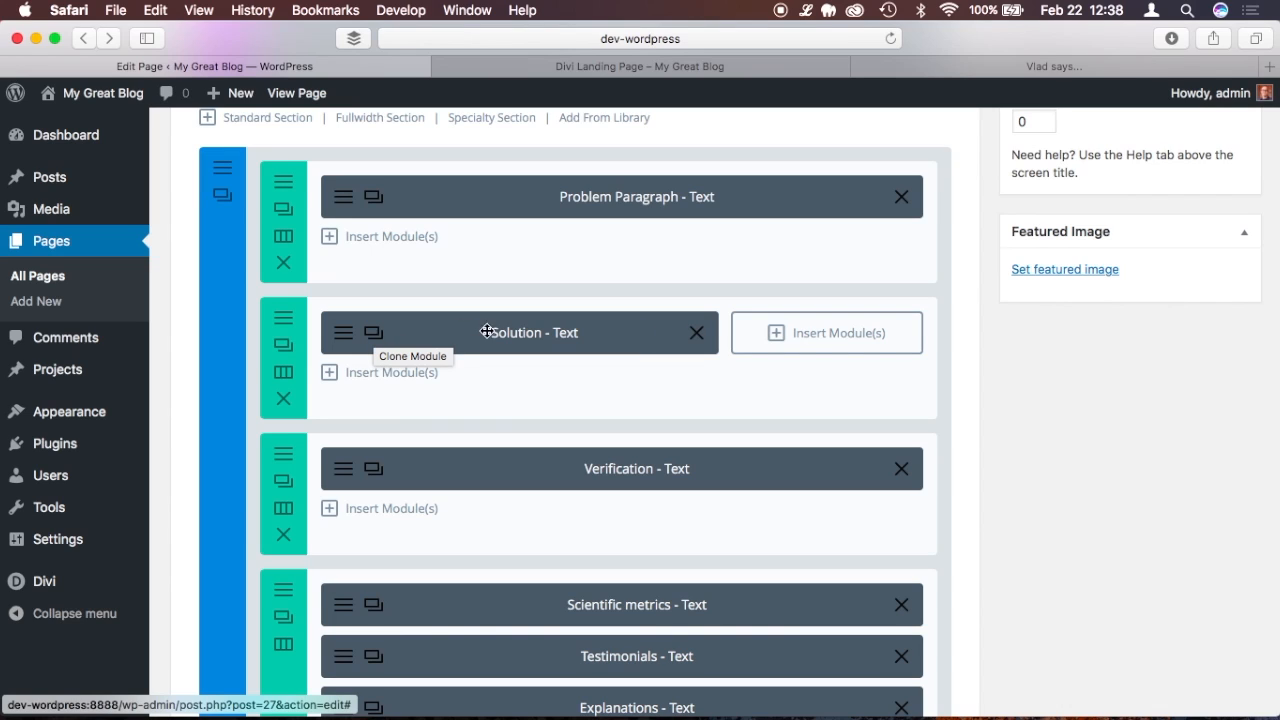
Preview the page changes, examine the Solution block's narrower column, and return to the page editor.
scroll(959, 293, "up", 10)
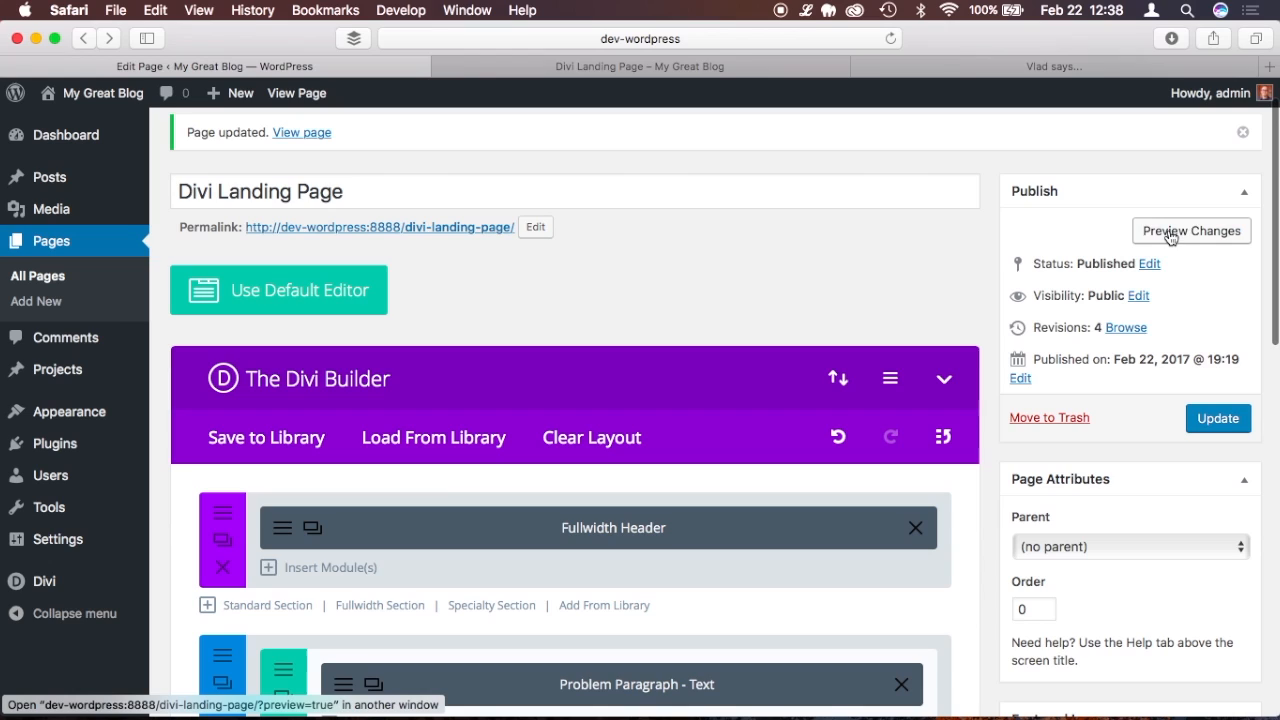
left_click(1170, 236)
left_click(702, 62)
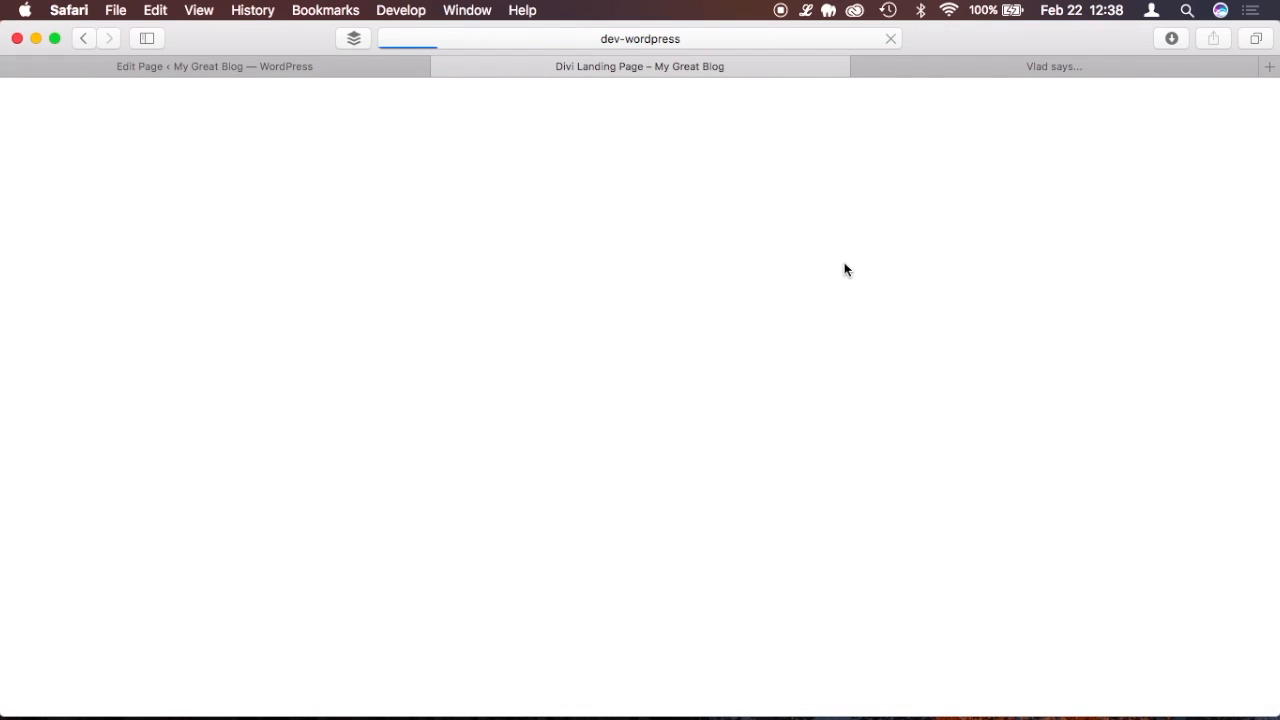
scroll(869, 350, "down", 5)
scroll(869, 350, "down", 7)
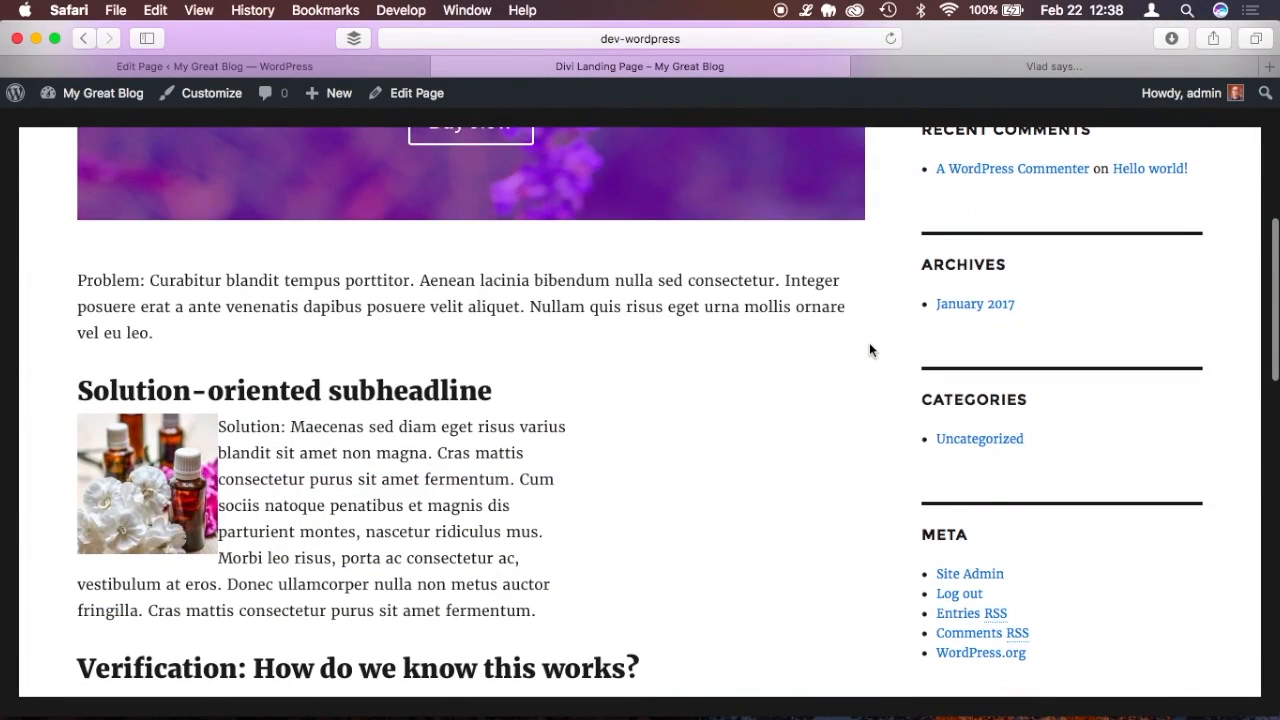
left_click_drag(84, 258, 557, 481)
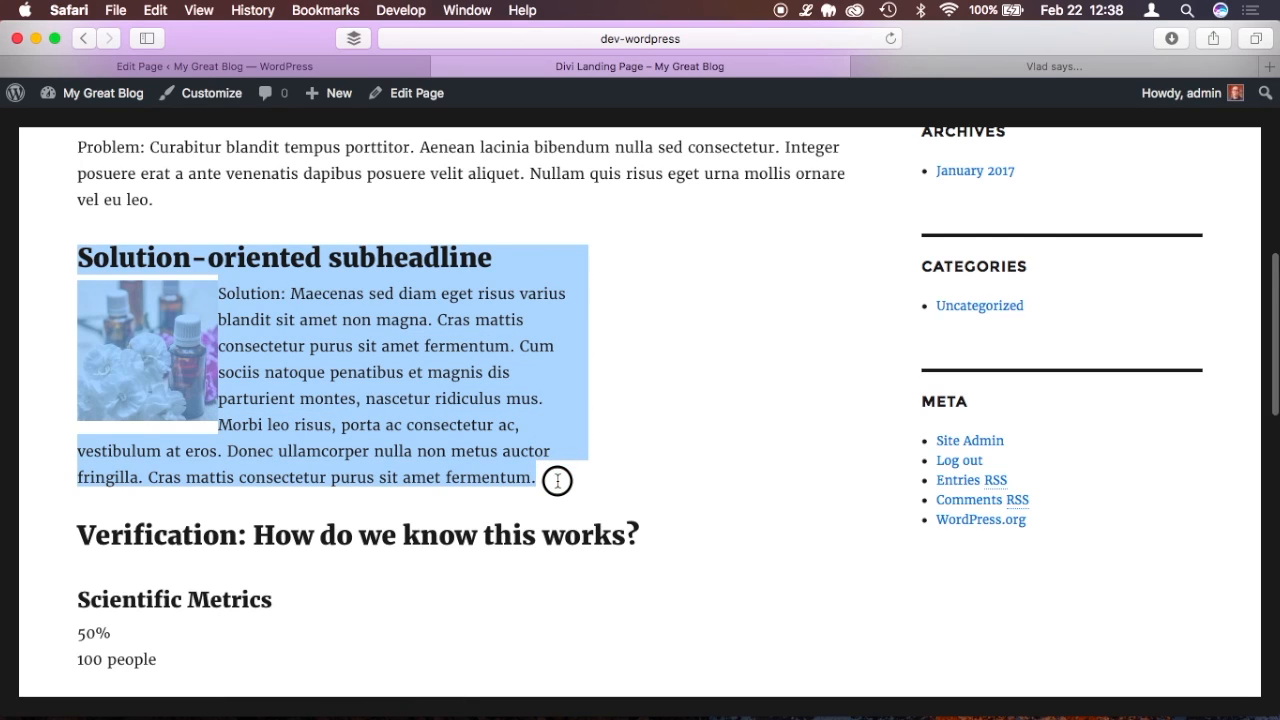
left_click(327, 62)
Insert a Gallery module into the empty 1/3 column beside the Solution text module.
scroll(748, 277, "down", 5)
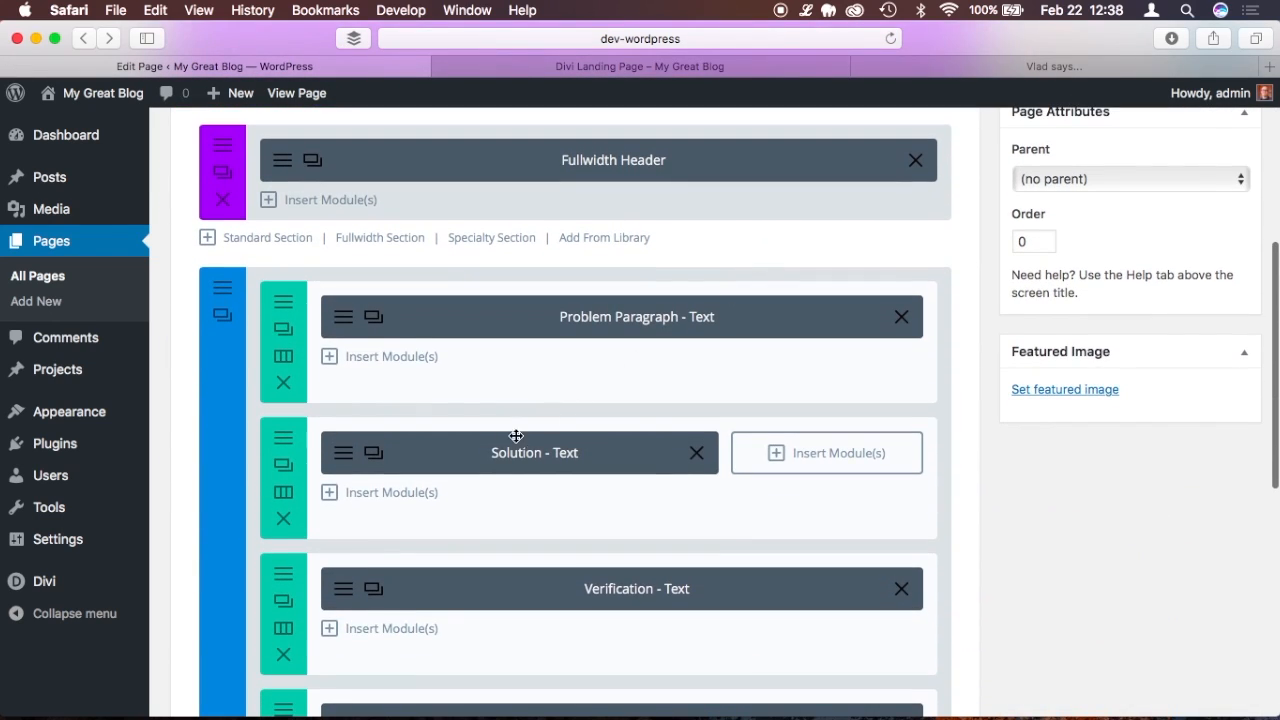
left_click(777, 458)
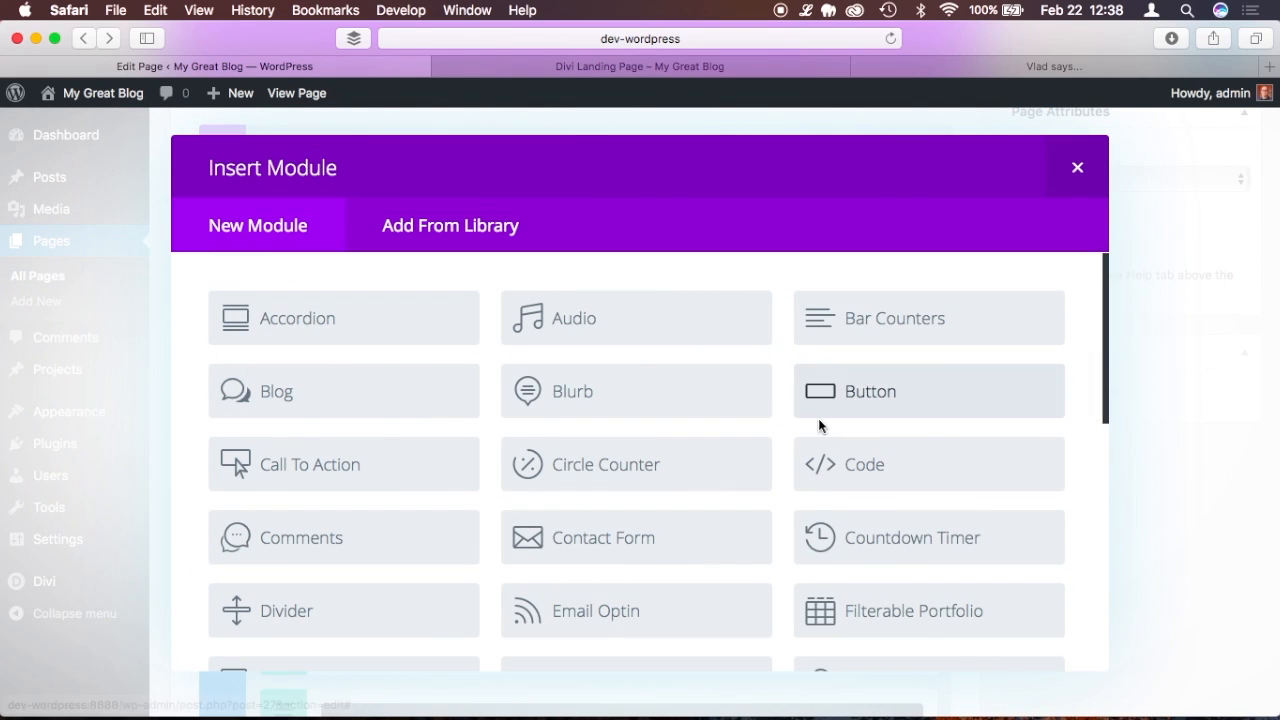
scroll(781, 437, "down", 2)
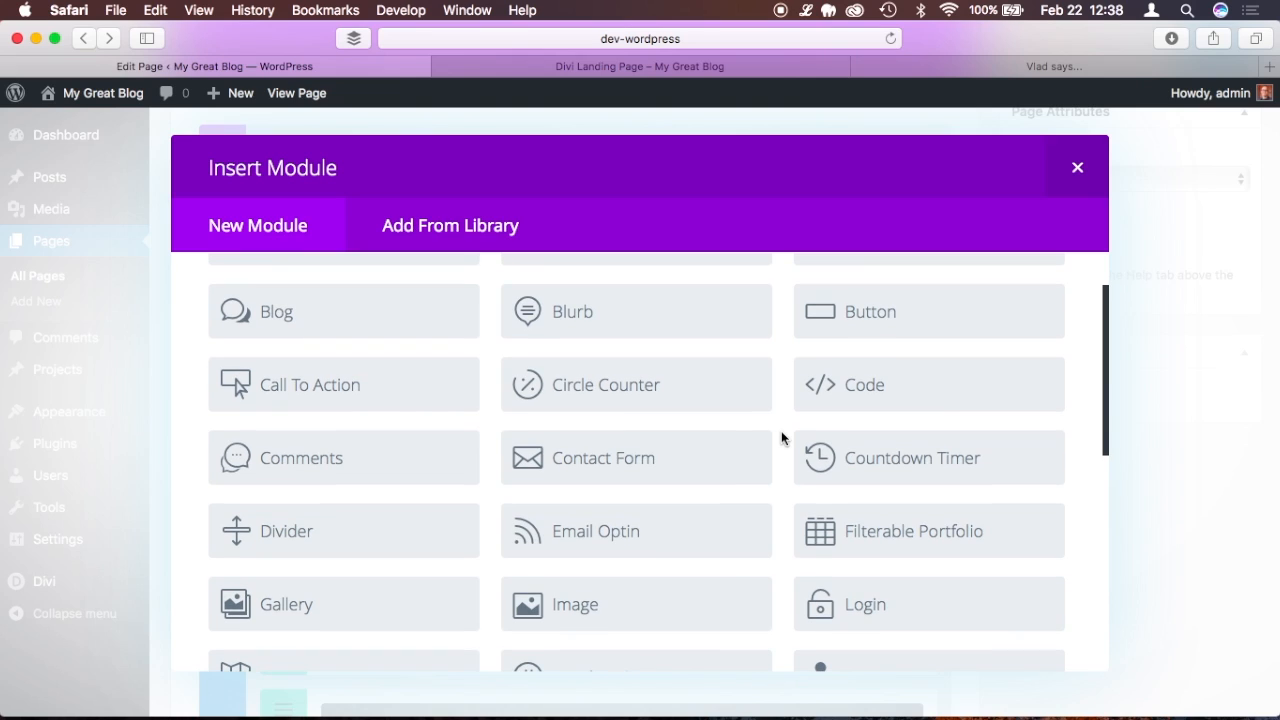
scroll(782, 437, "down", 1)
scroll(782, 437, "up", 2)
scroll(782, 437, "down", 2)
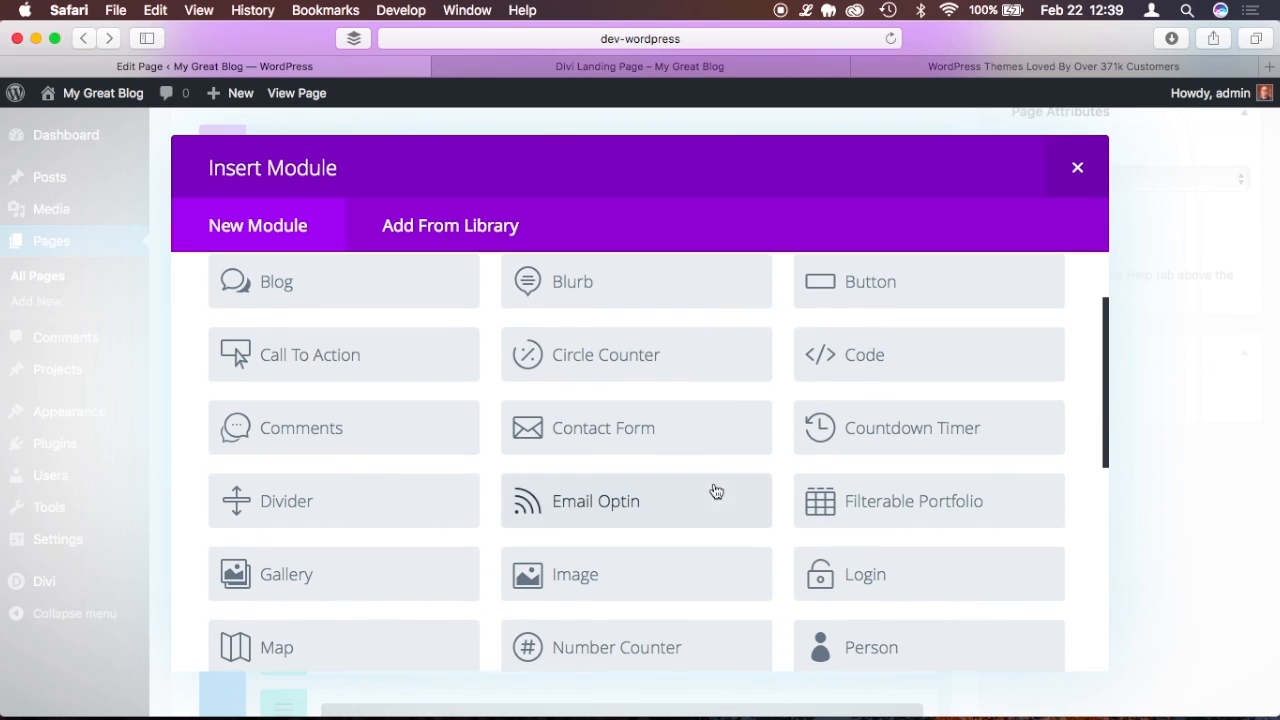
scroll(781, 518, "down", 2)
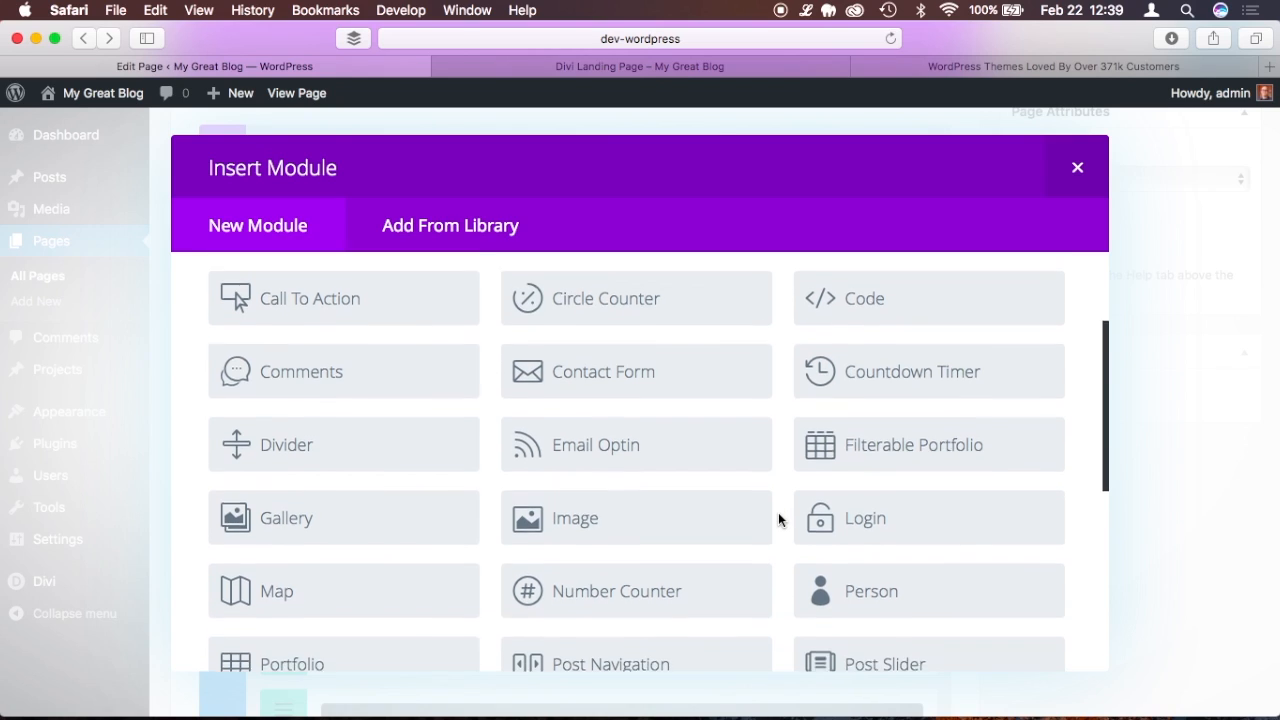
left_click(232, 511)
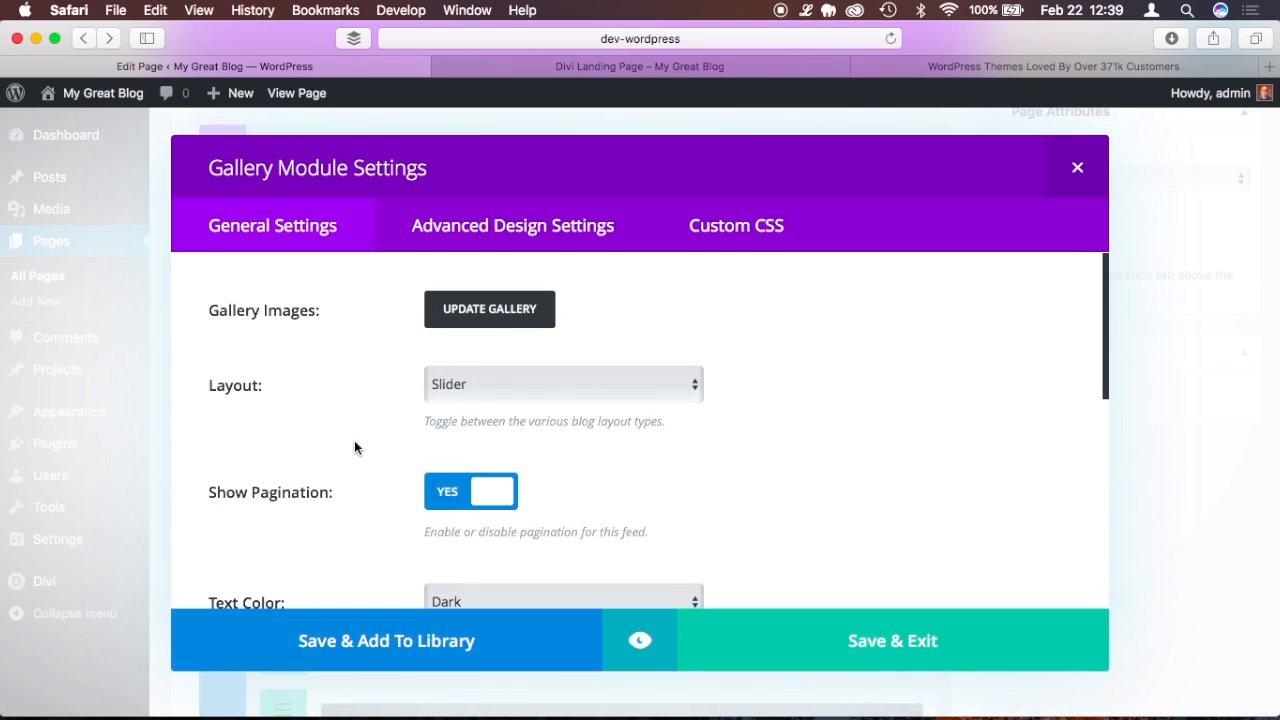
Open the gallery's image selection and place the Landing Page Photos folder window below the media library thumbnails.
scroll(354, 446, "down", 1)
scroll(357, 449, "up", 1)
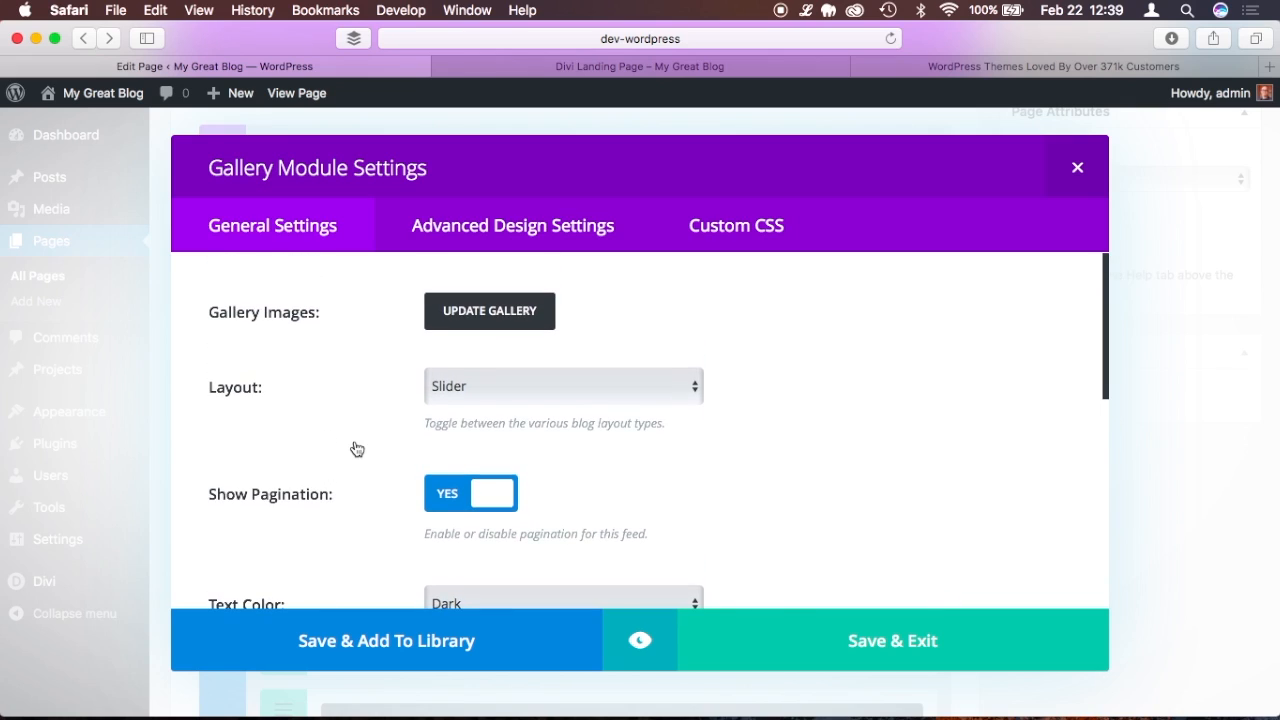
left_click(454, 313)
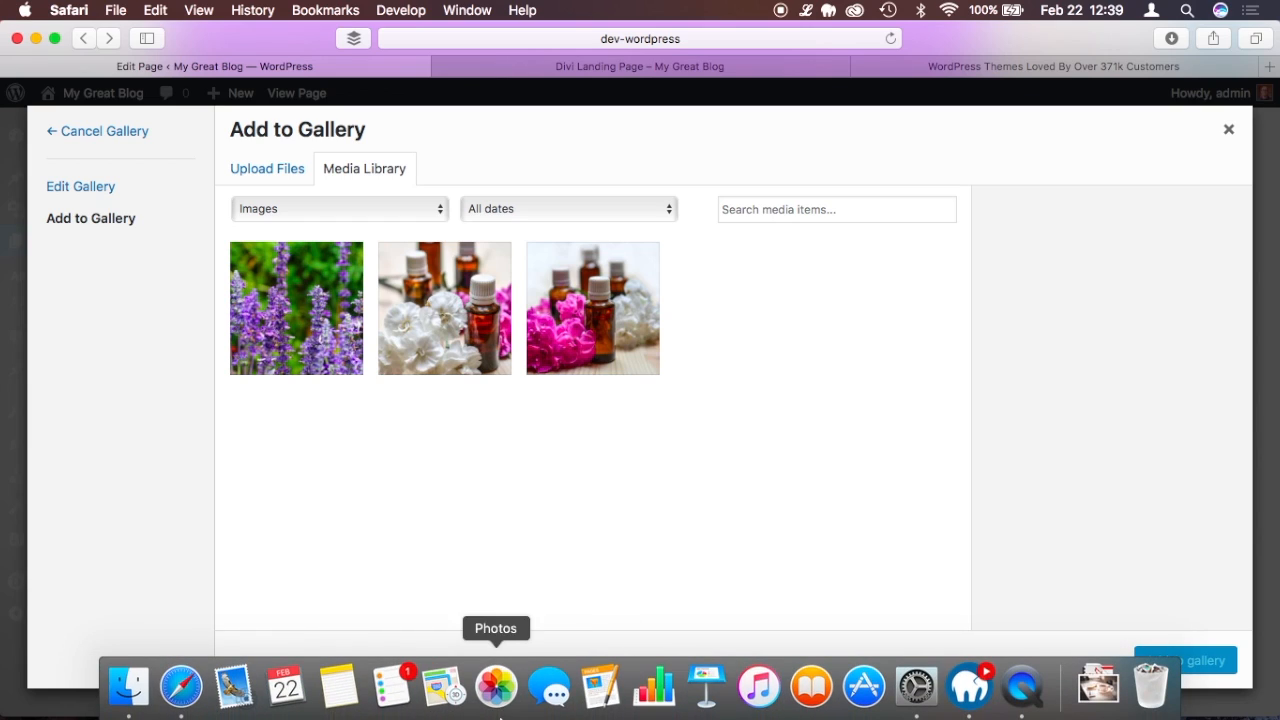
left_click(126, 686)
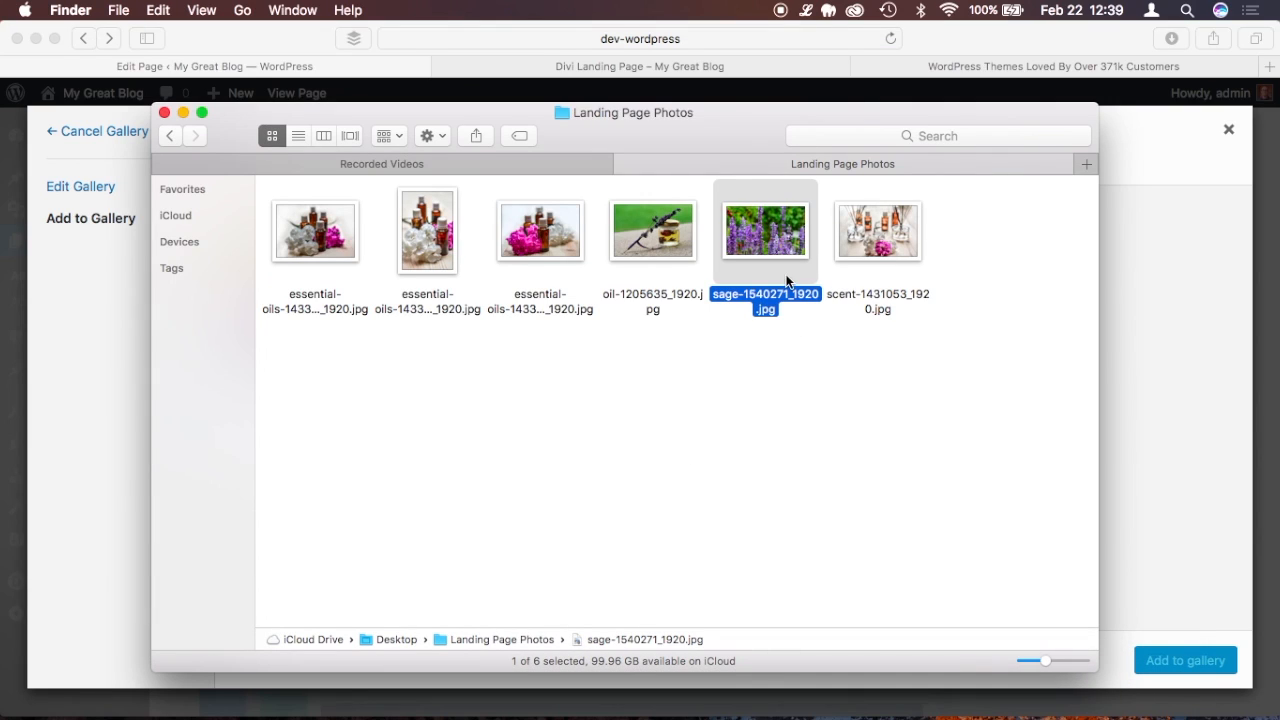
left_click_drag(691, 143, 658, 433)
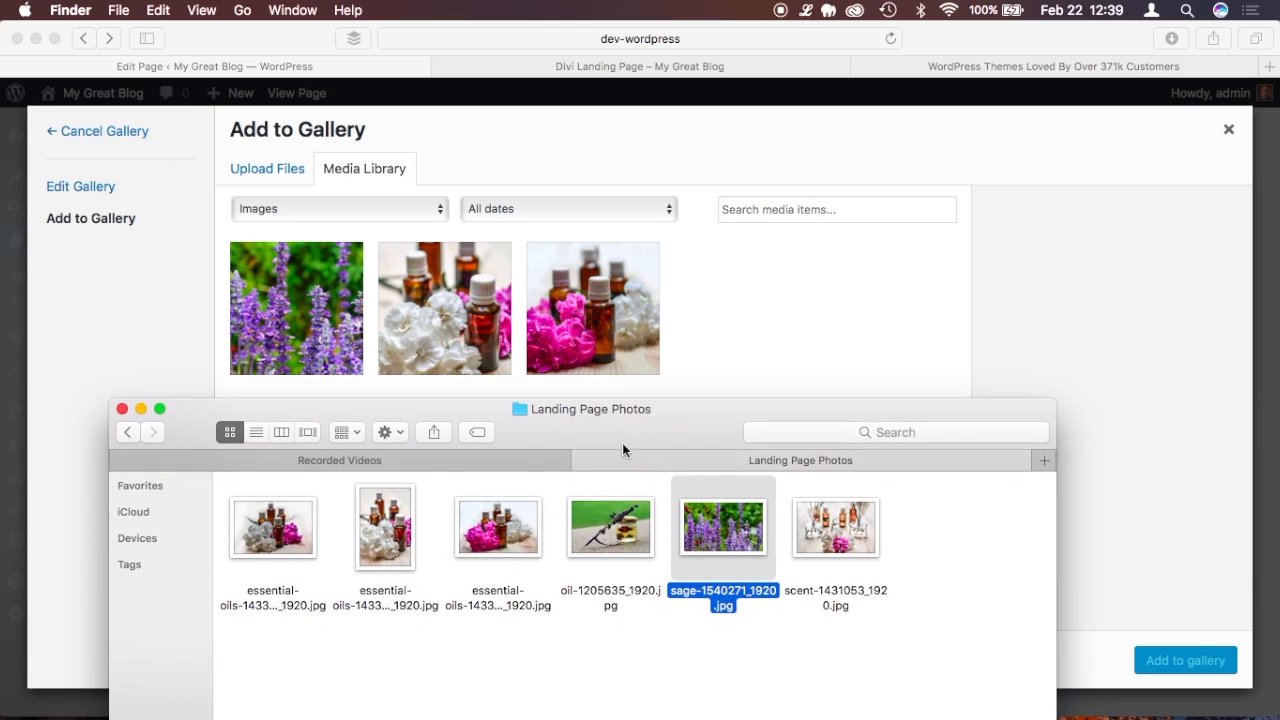
left_click(301, 539)
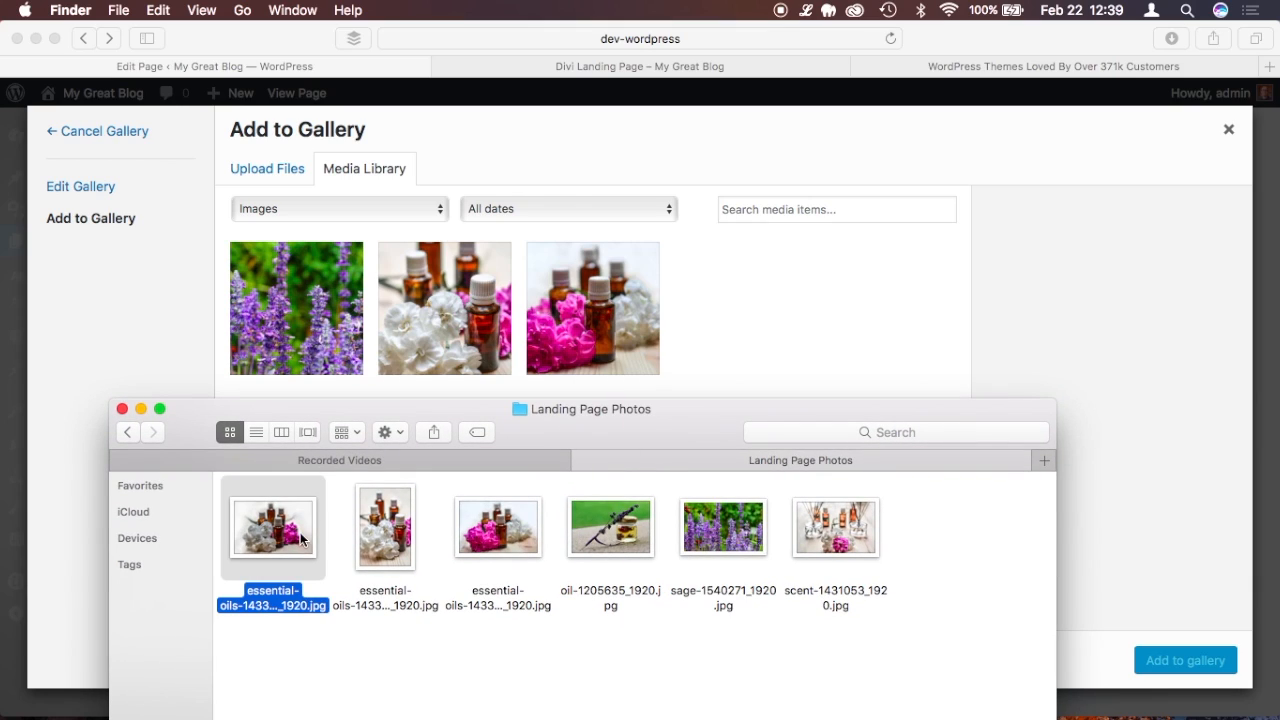
left_click(505, 543, "super")
left_click(414, 534, "super")
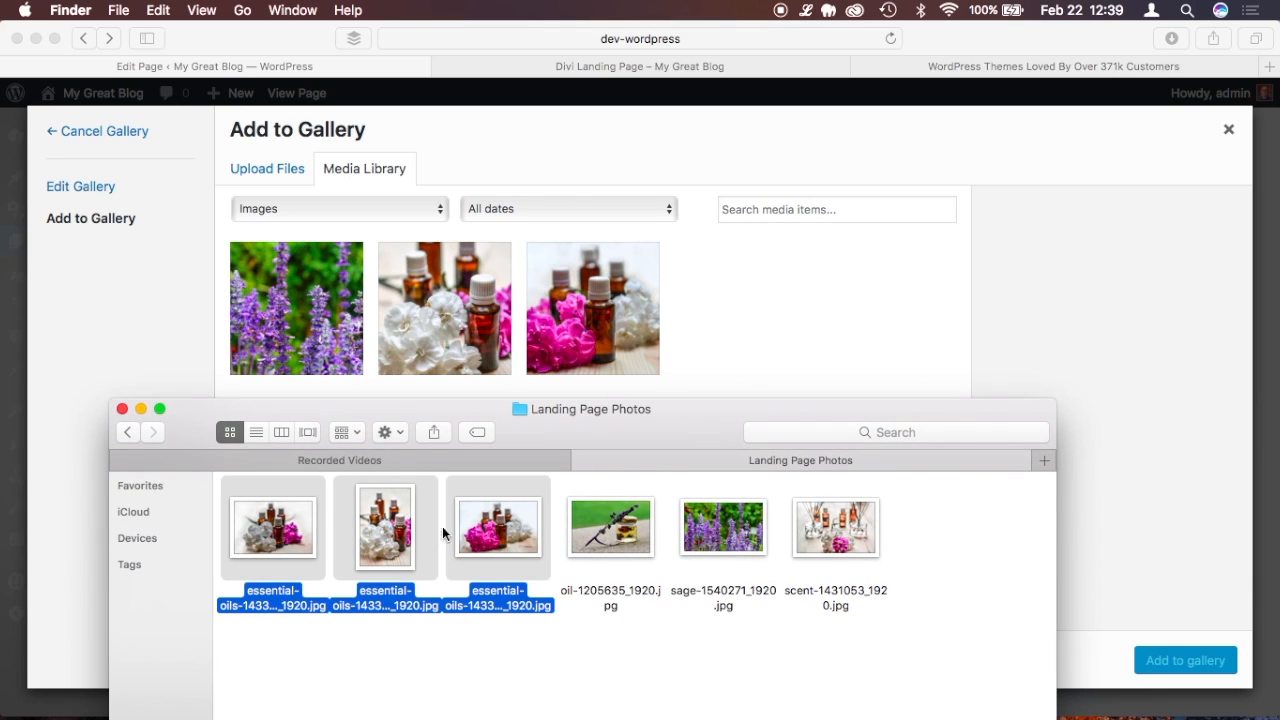
left_click(608, 525, "super")
left_click(845, 533, "super")
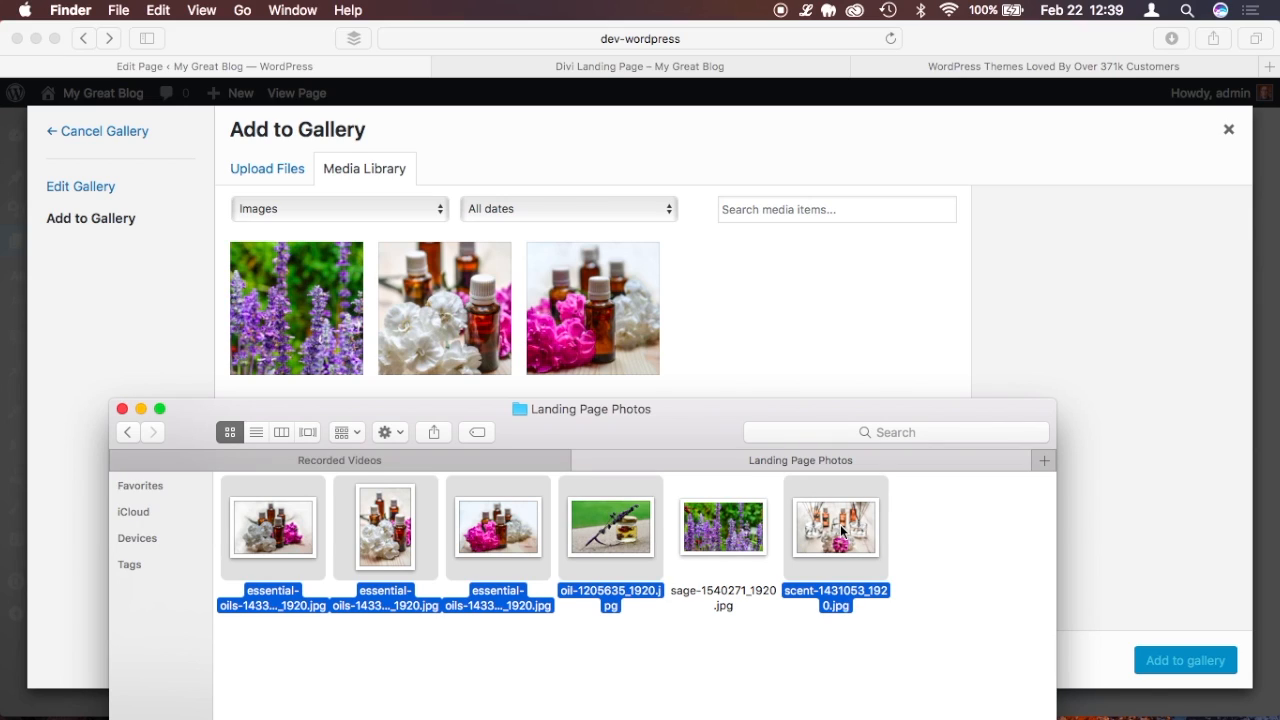
left_click(924, 558)
Upload scent-1431053_1920.jpg, oil-1205635_1920.jpg and the first essential-oils photo from the folder to the media library.
left_click(855, 524)
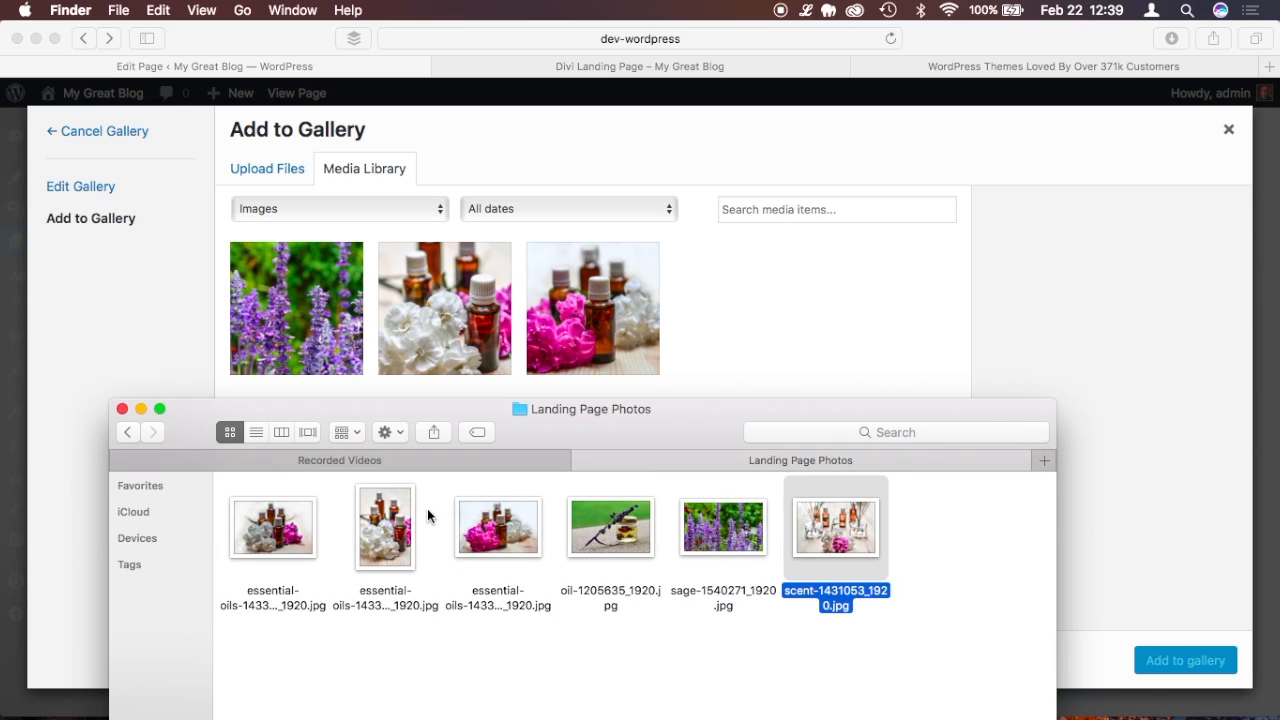
left_click(265, 530, "super")
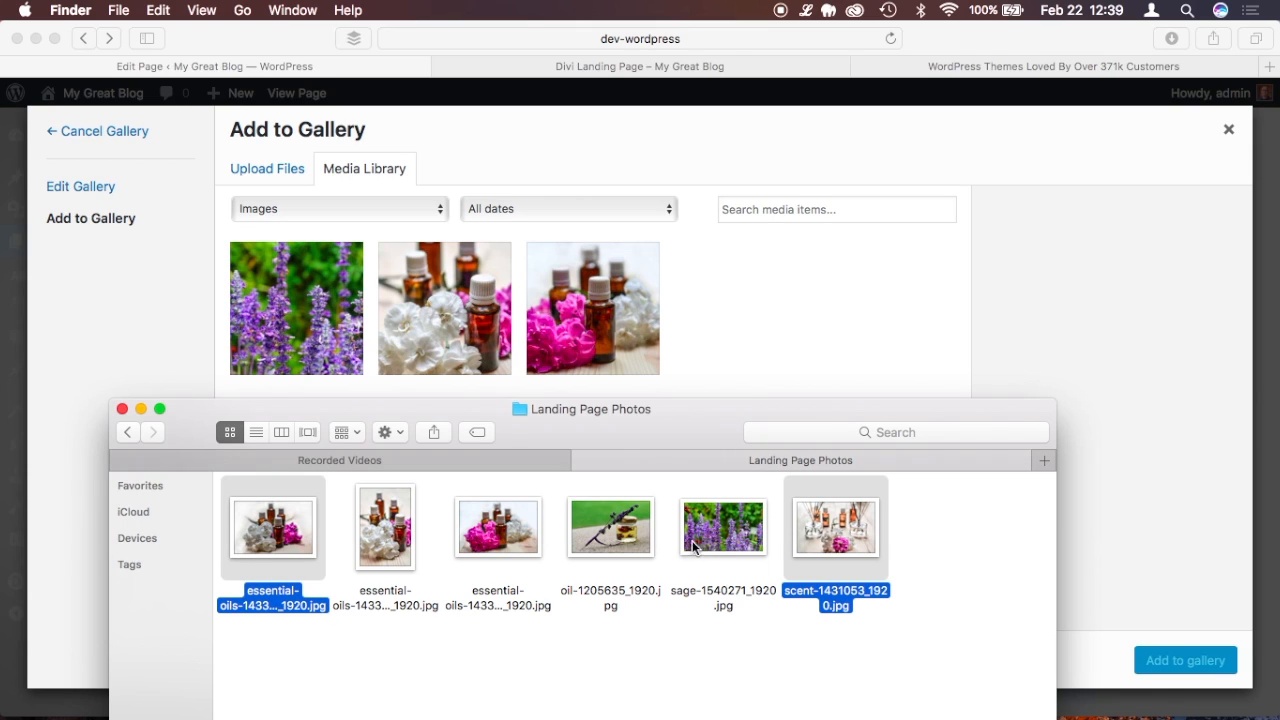
left_click(620, 530, "super")
left_click_drag(620, 530, 752, 325)
left_click(975, 40)
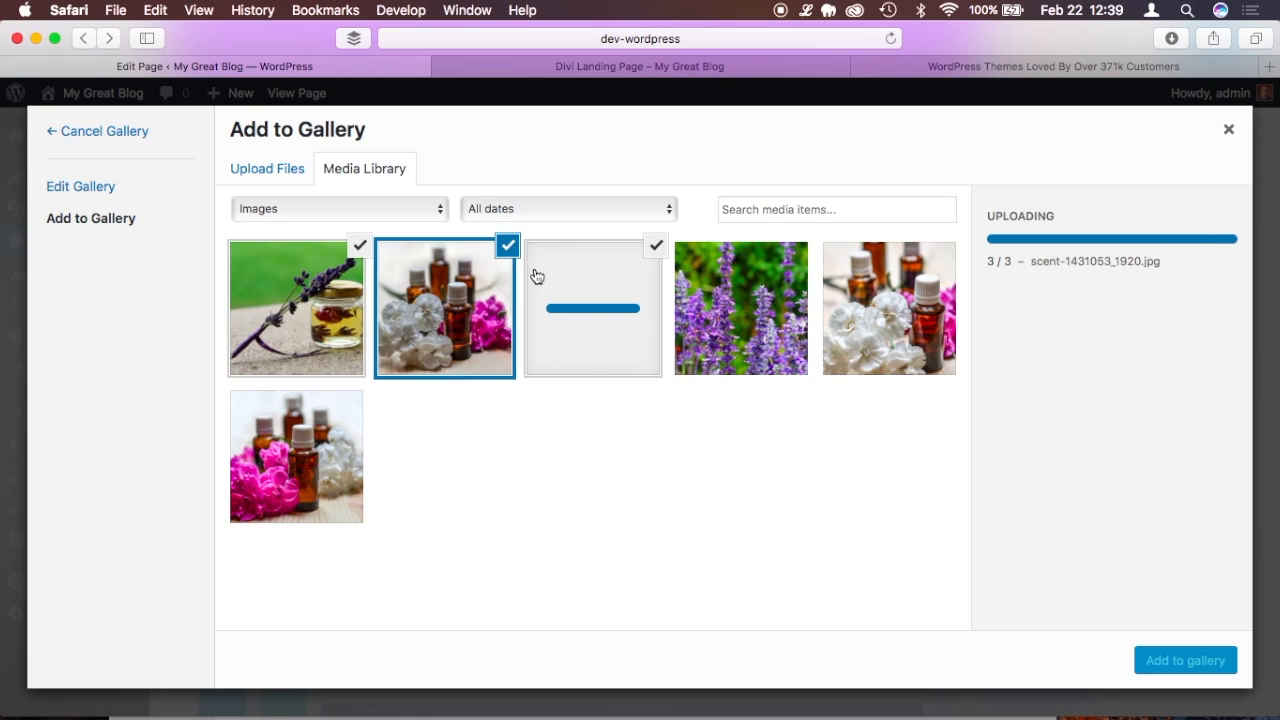
Add the scent photo and the three essential-oils photos to the gallery, leaving out the purple sage and oil jar images.
left_click(325, 448)
left_click(715, 314)
left_click(913, 300)
left_click(803, 246)
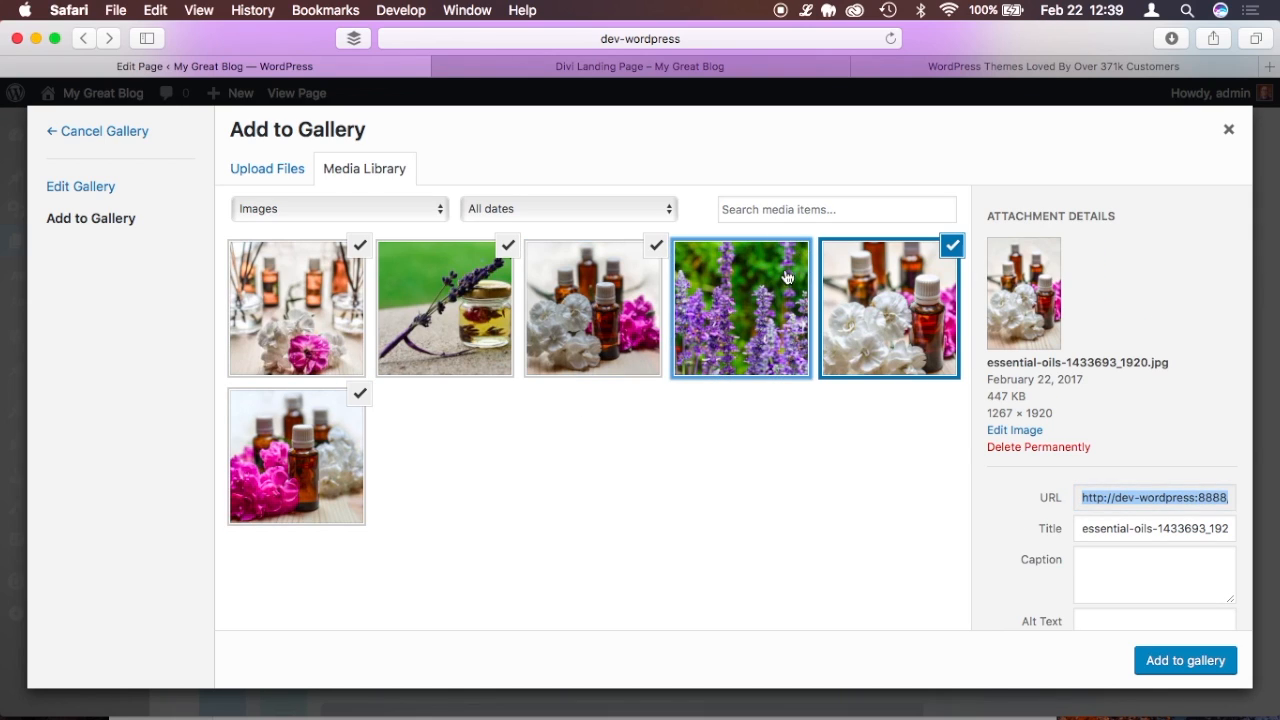
left_click(507, 248)
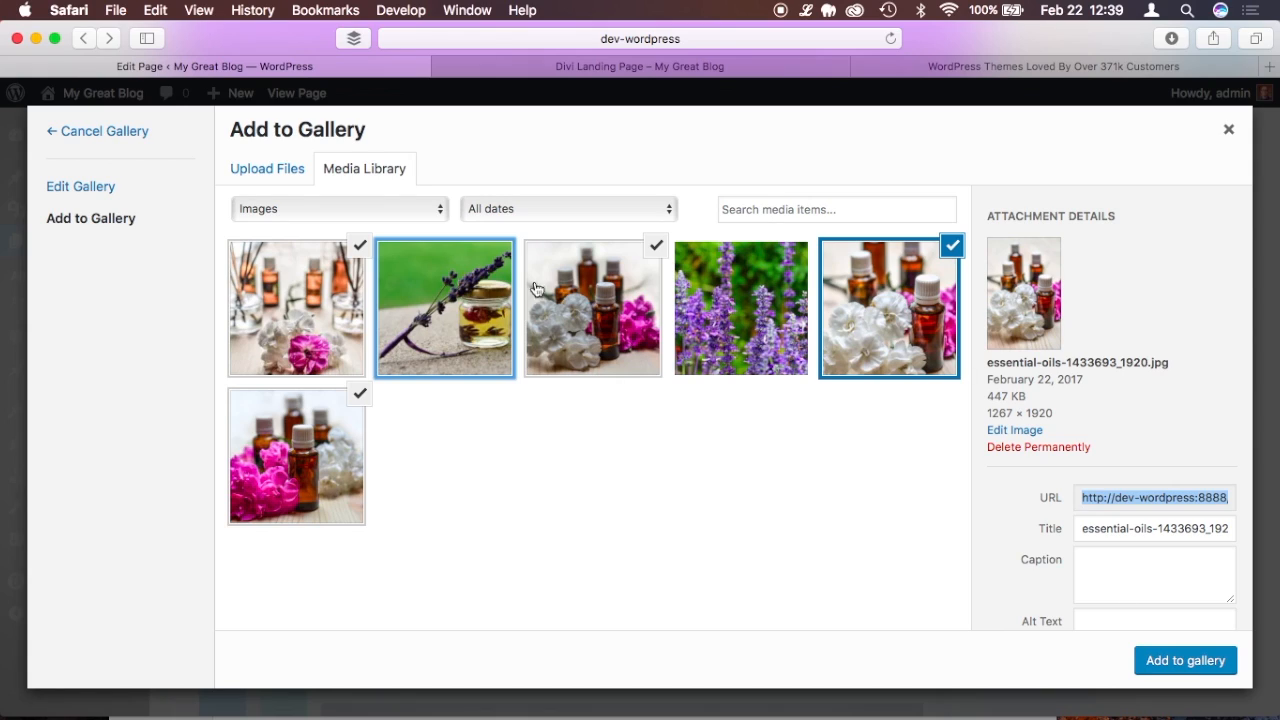
left_click(1188, 662)
Caption the four gallery images "Oils", "More Oils", "Even more oils" and "Yet even more oils", and update the gallery.
left_click(301, 362)
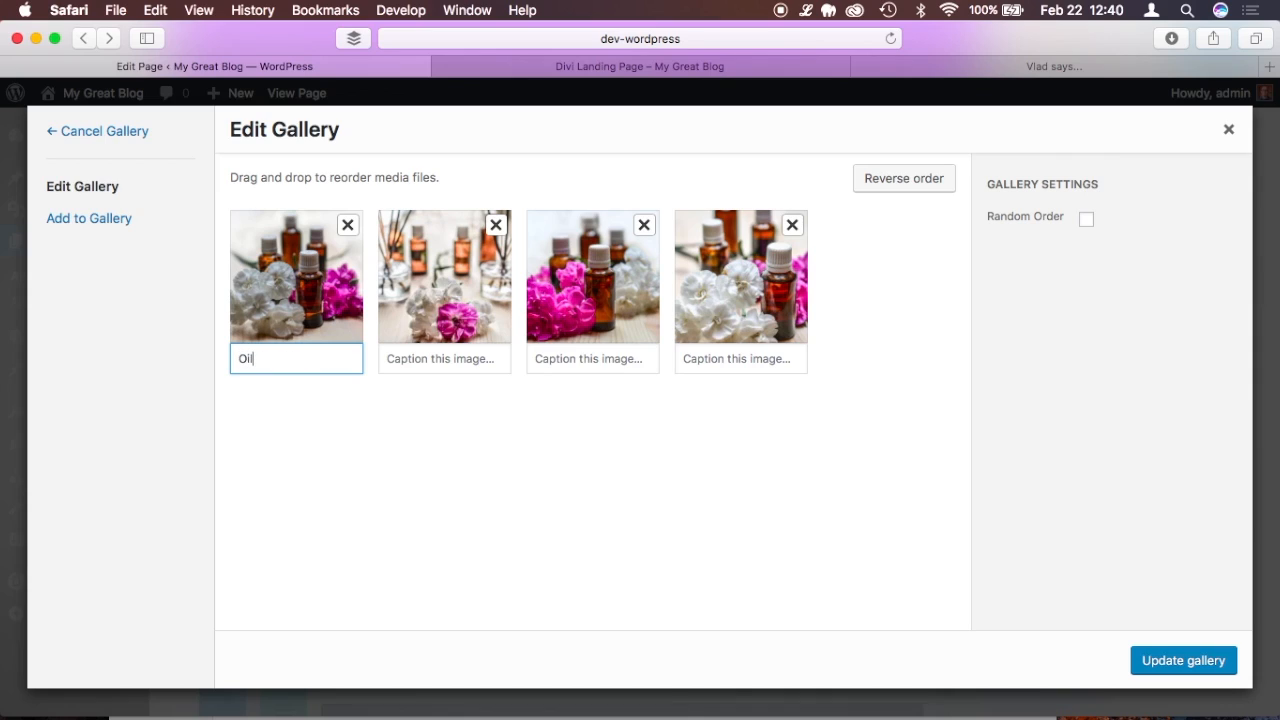
key("Tab")
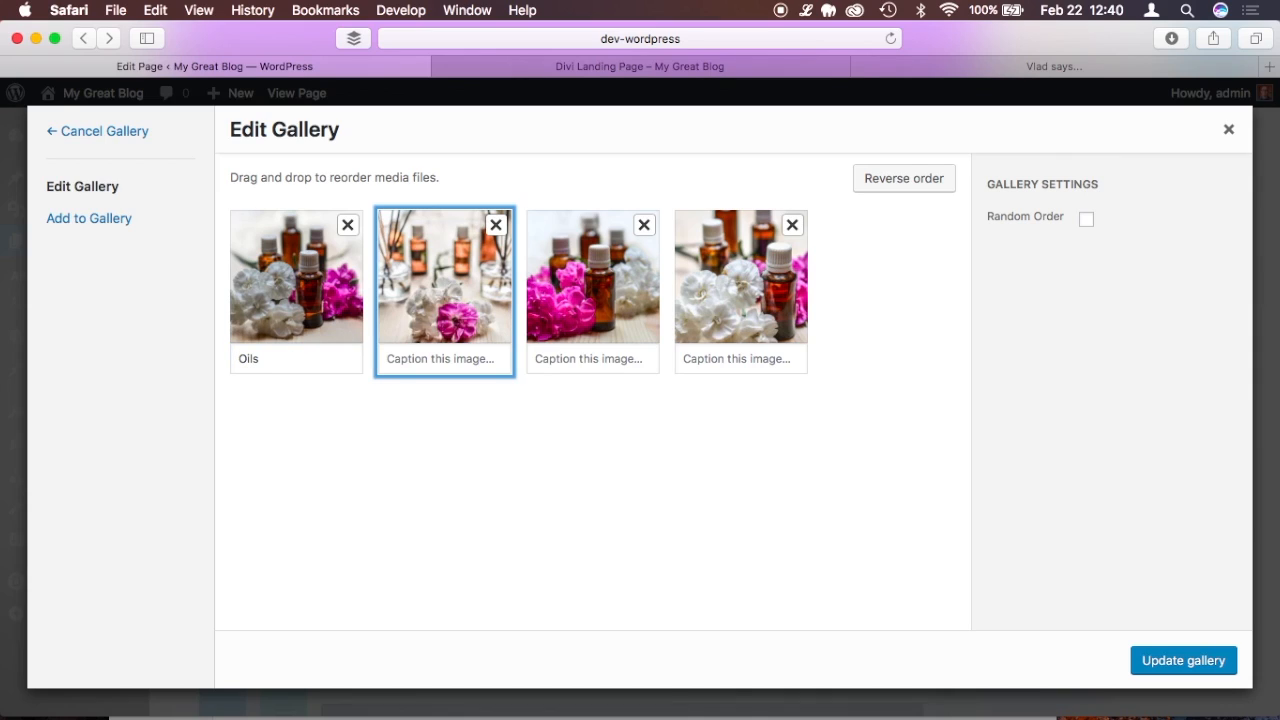
left_click(408, 362)
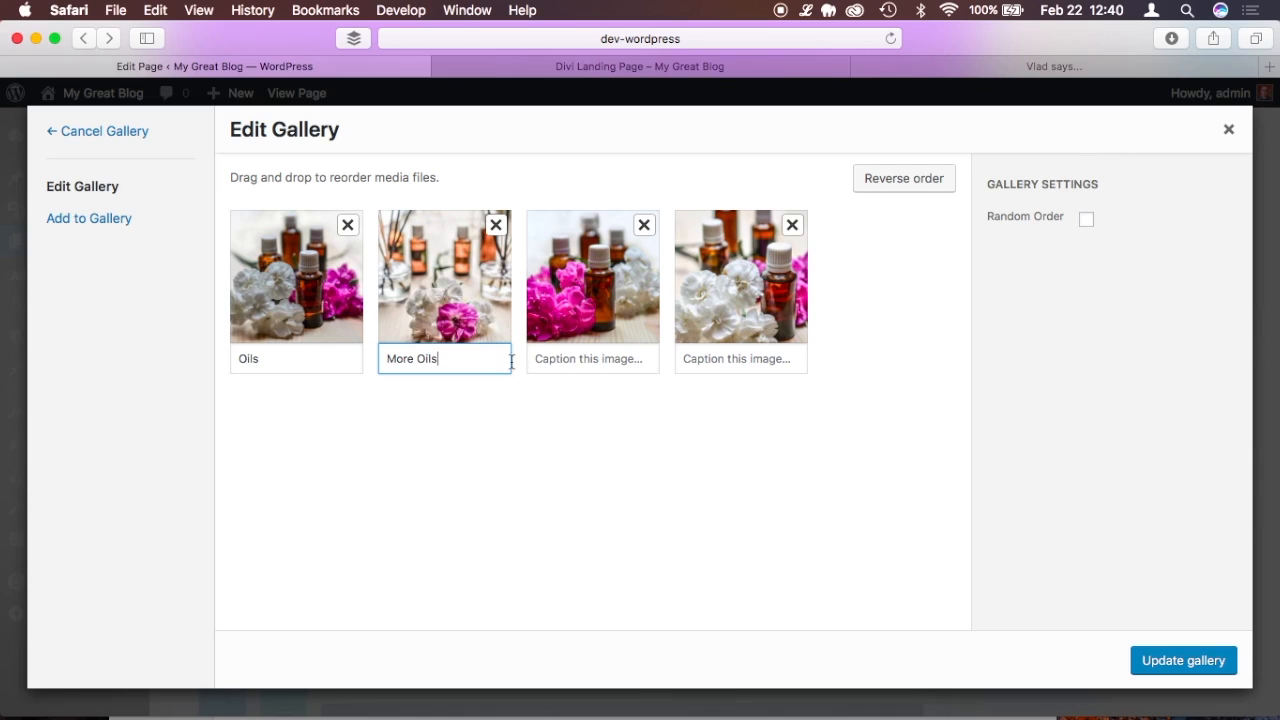
left_click(569, 362)
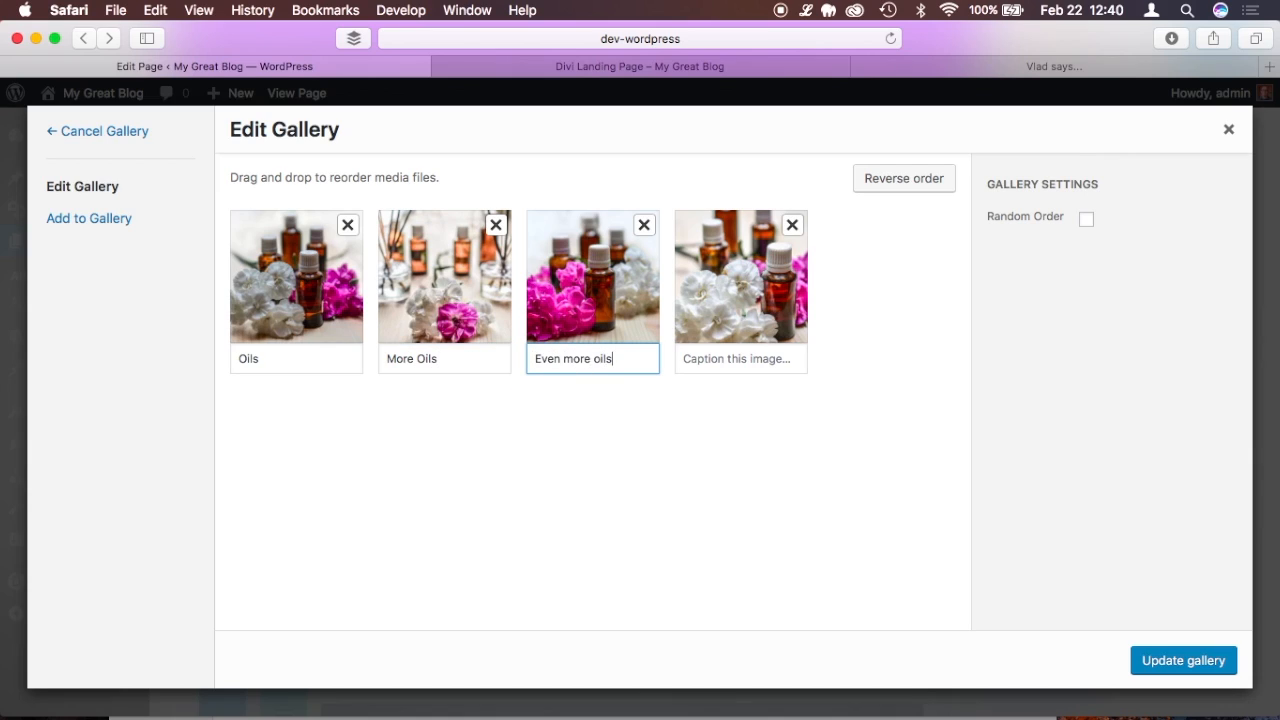
left_click(730, 361)
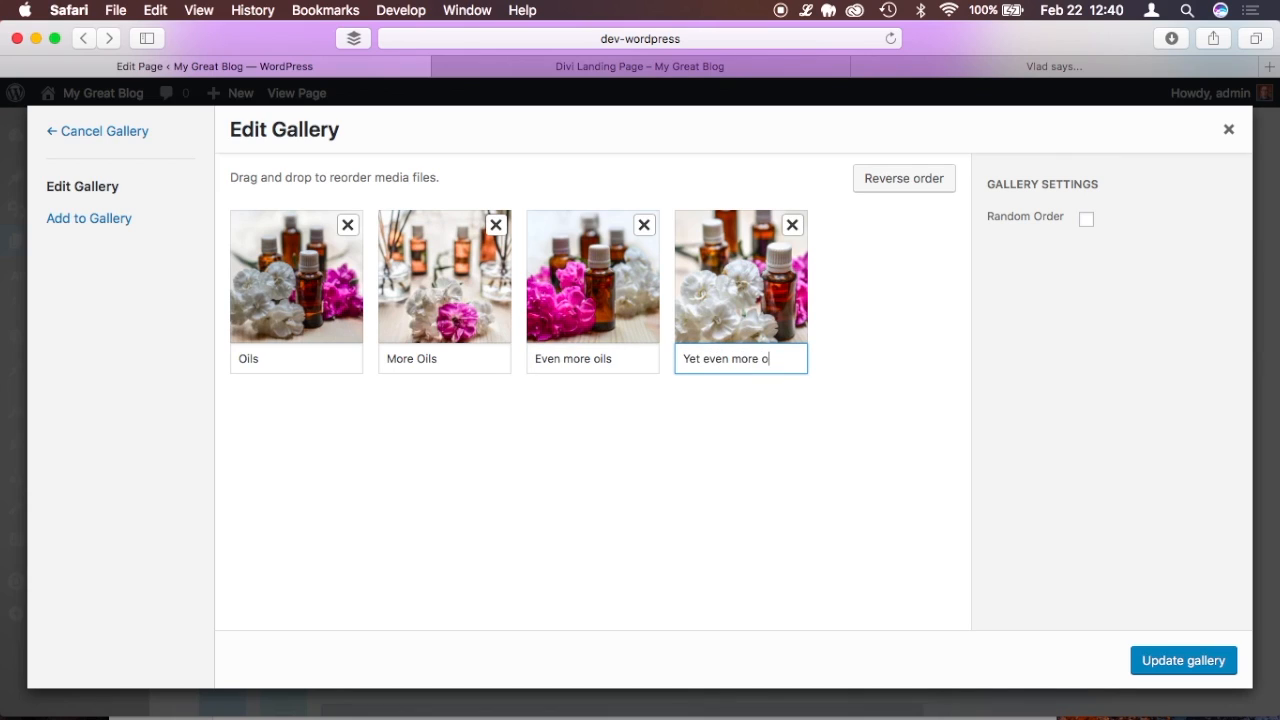
left_click(1165, 653)
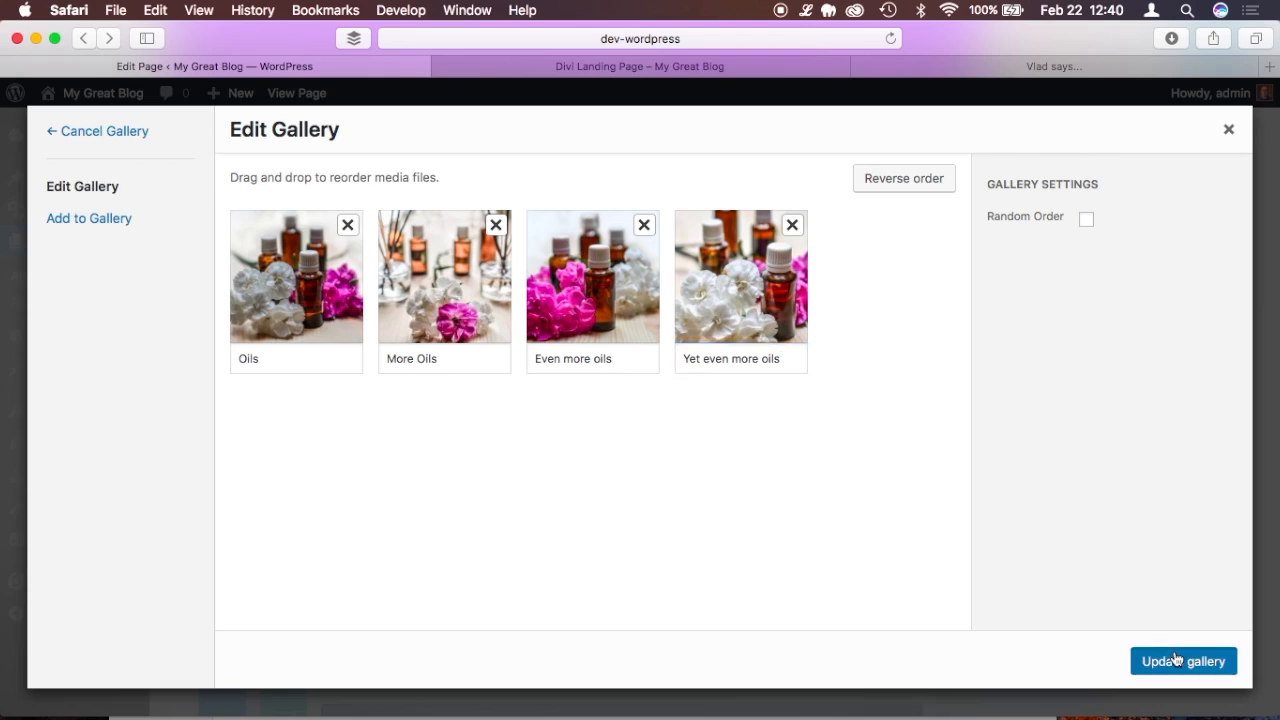
Preview the gallery module as a slider, page through its images, and return to the module settings.
scroll(767, 376, "down", 1)
scroll(767, 376, "up", 1)
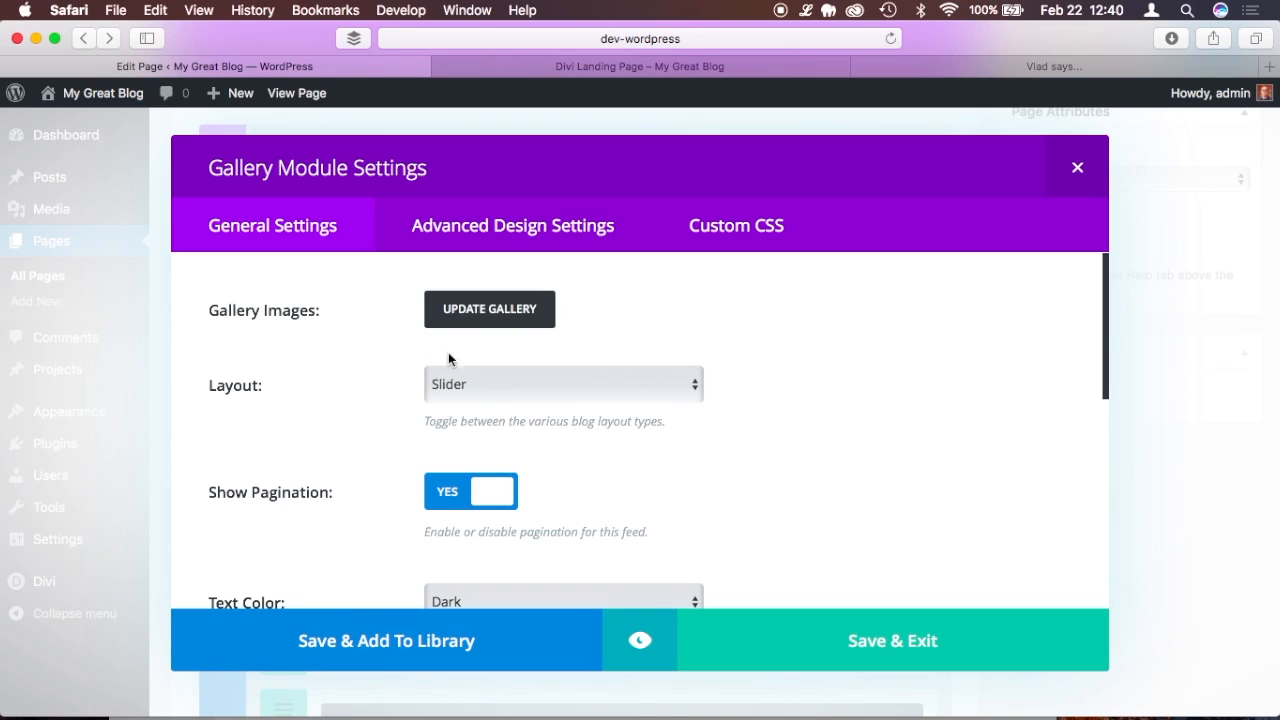
left_click(640, 644)
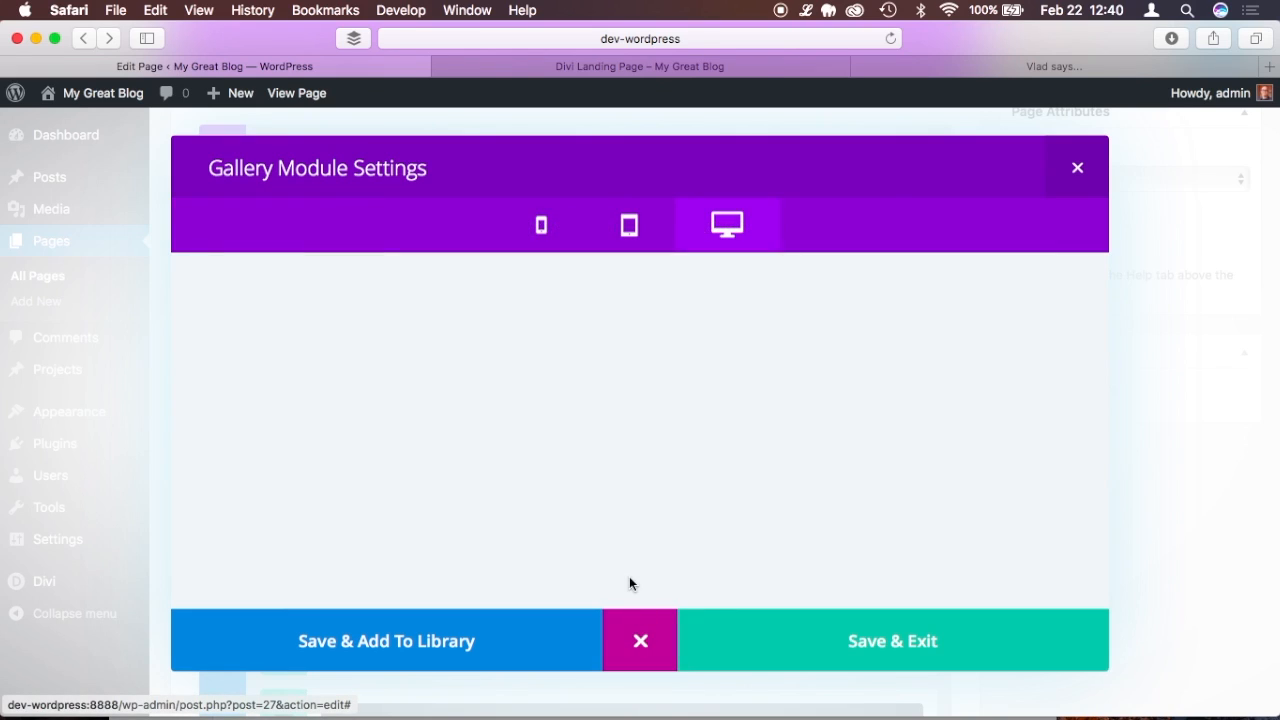
scroll(1010, 472, "down", 2)
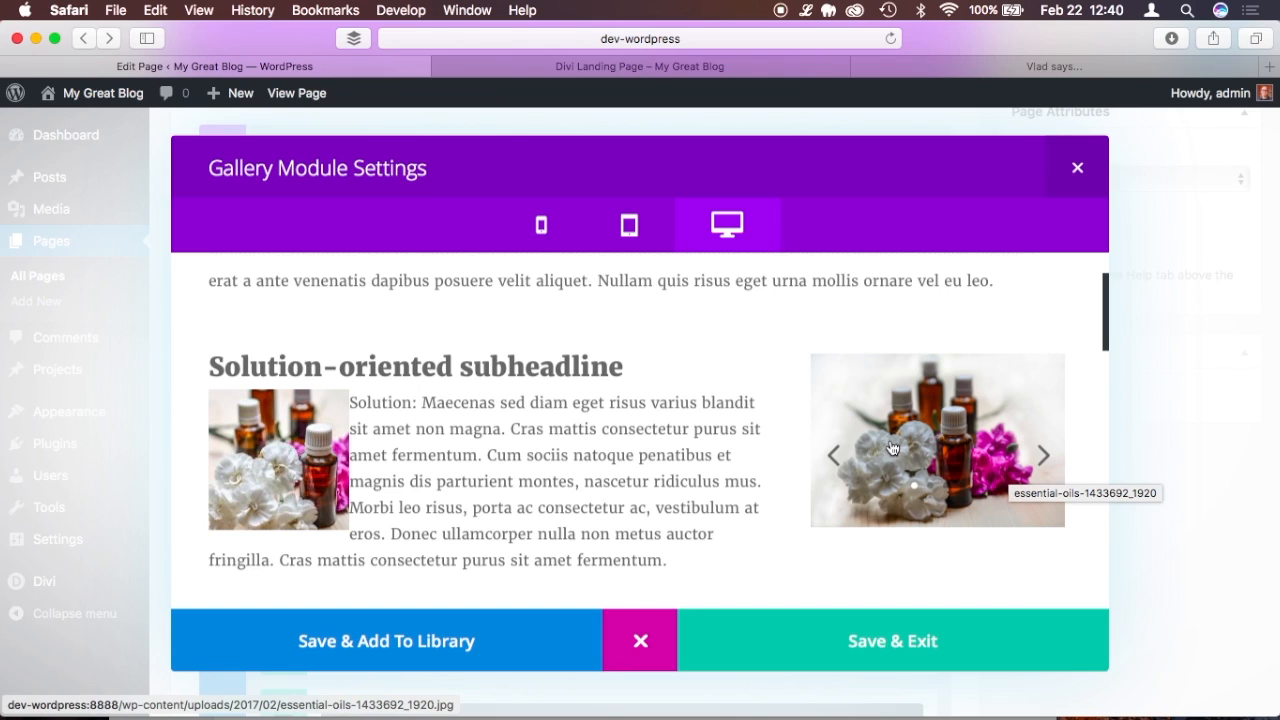
scroll(893, 451, "up", 1)
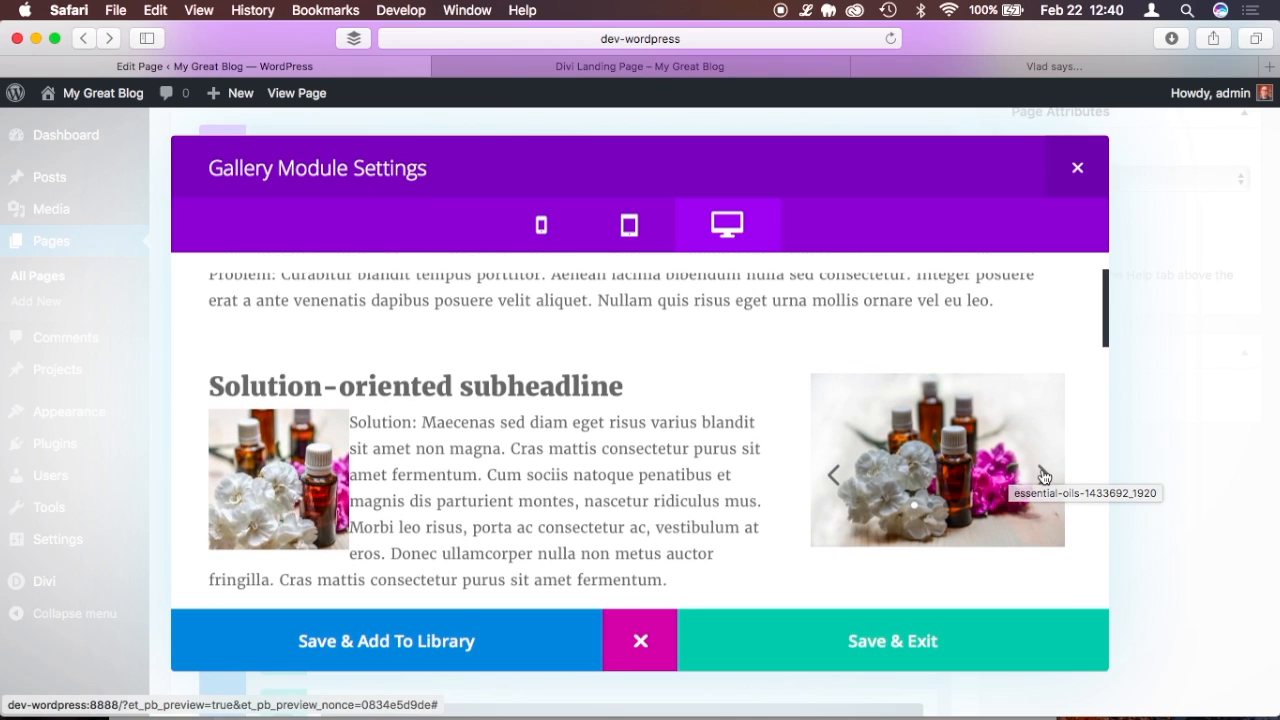
left_click(1043, 476)
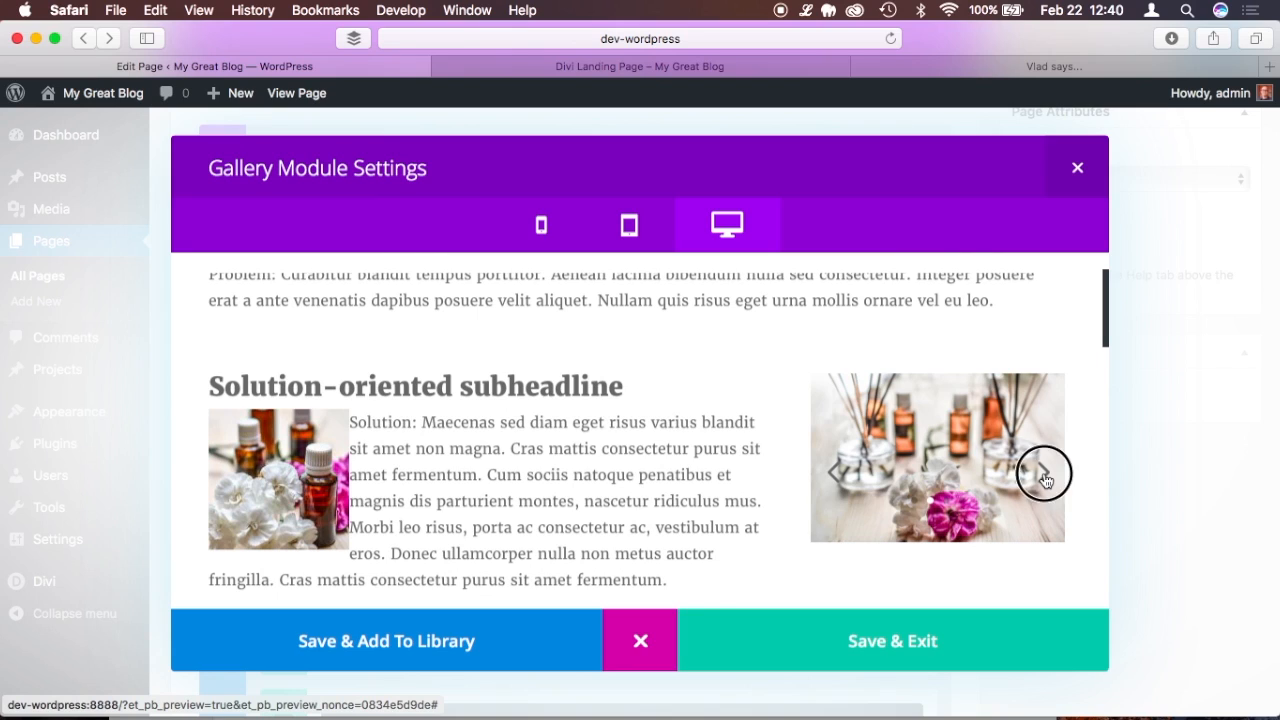
left_click(1043, 476)
left_click(1045, 478)
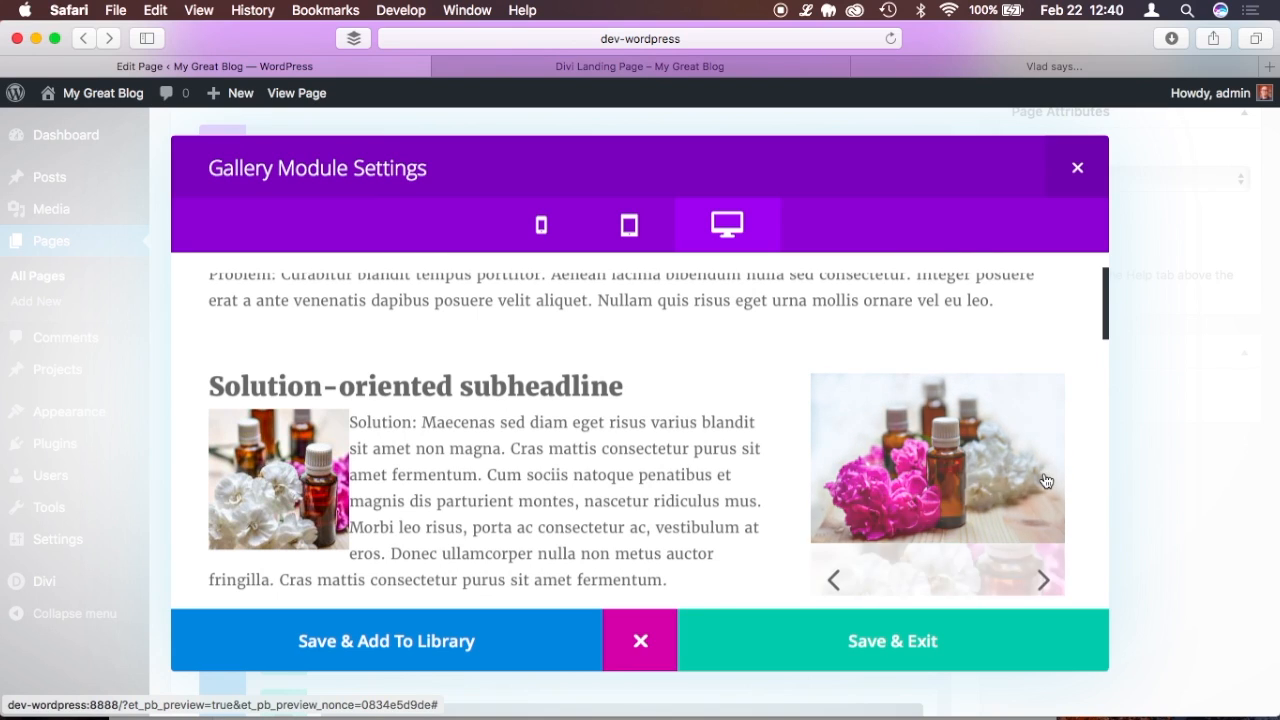
scroll(1040, 470, "down", 5)
left_click(640, 641)
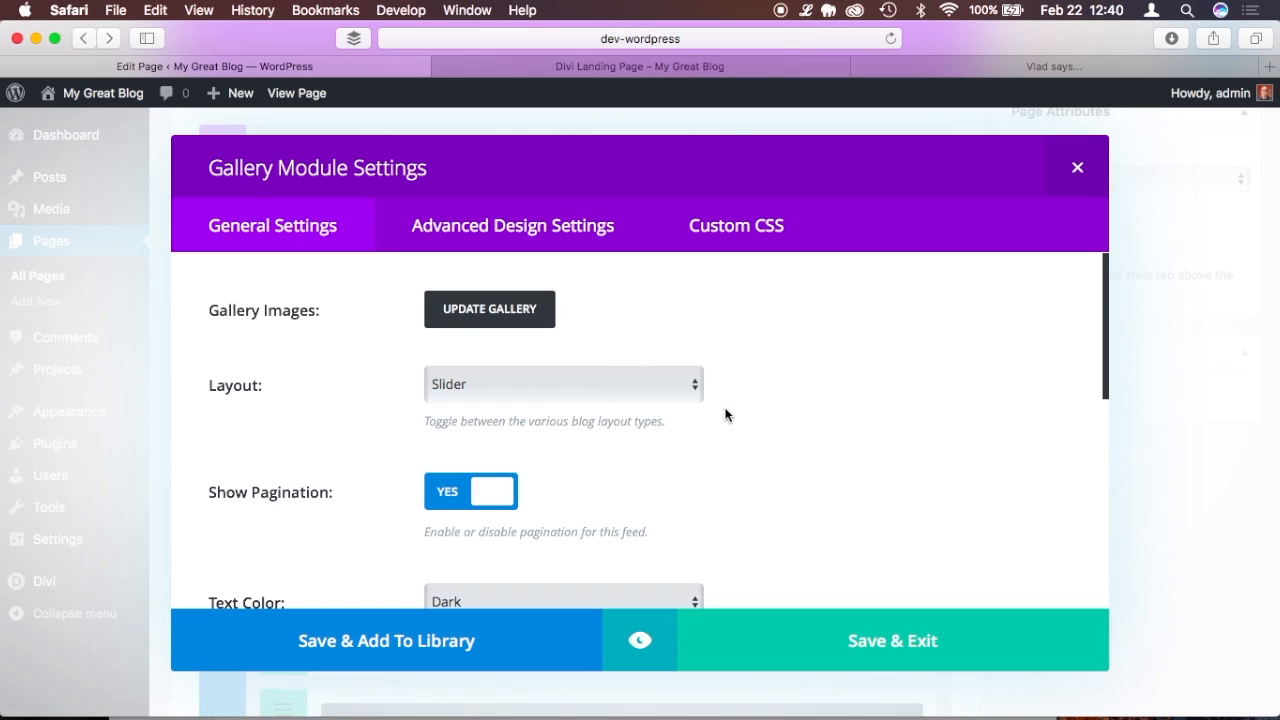
Change the gallery layout to Grid and preview how the images with titles and captions stack beside the Solution text.
left_click(694, 390)
left_click(634, 400)
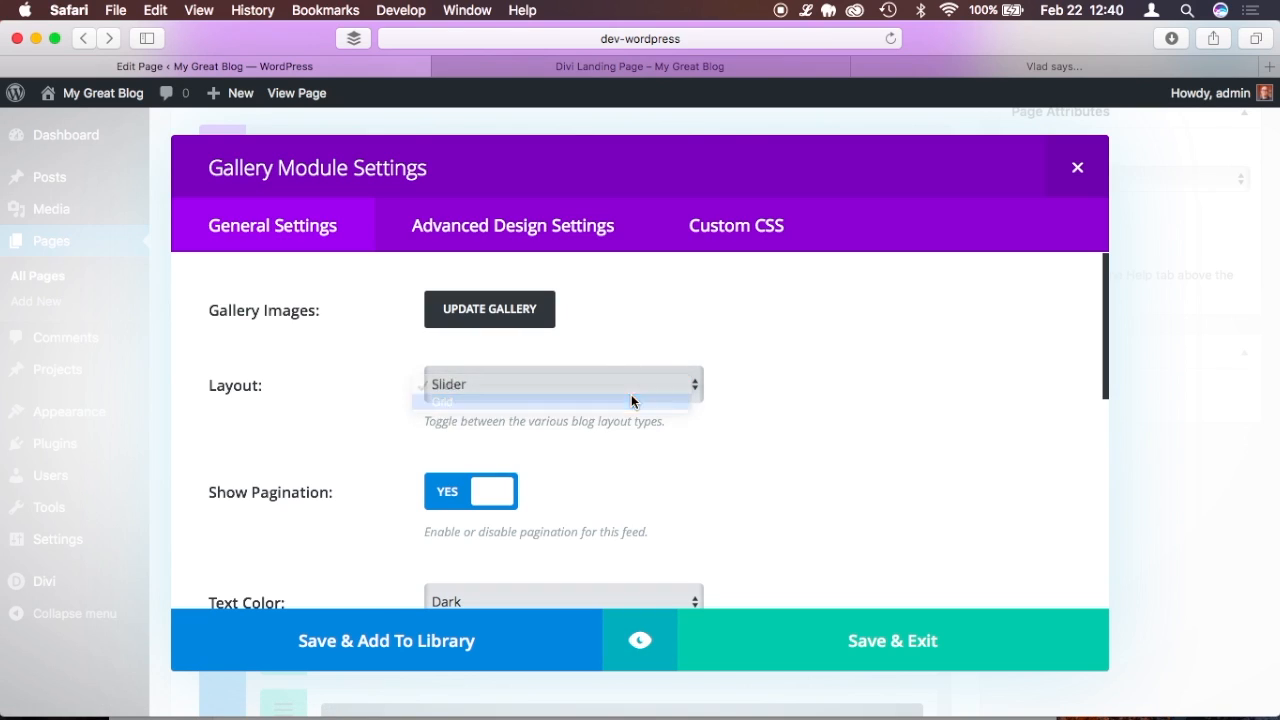
left_click(645, 638)
scroll(962, 486, "down", 4)
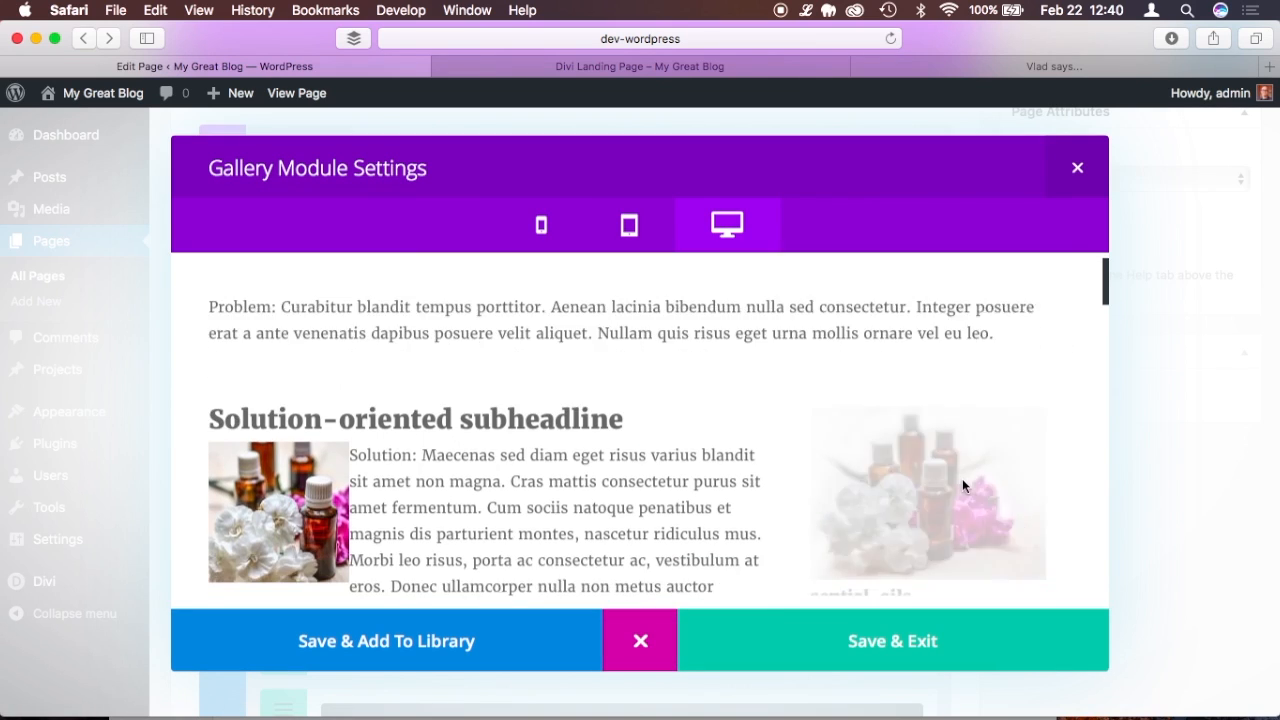
scroll(962, 486, "down", 6)
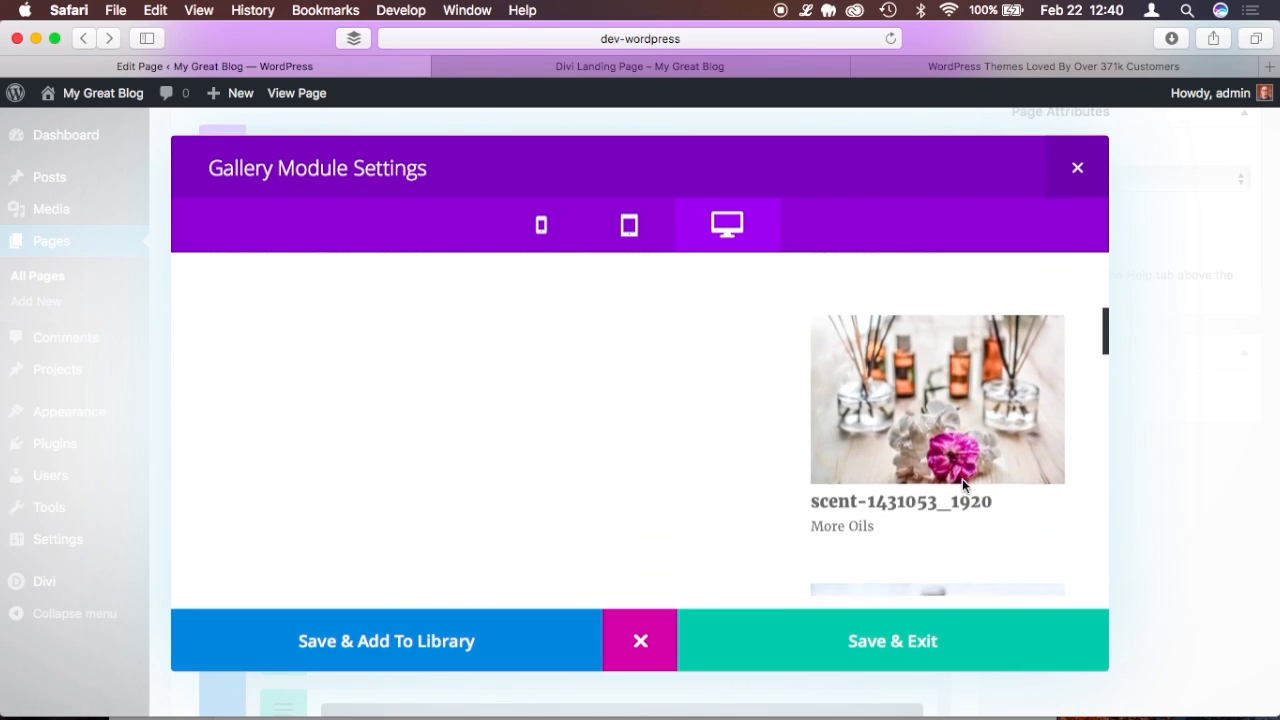
scroll(962, 486, "down", 6)
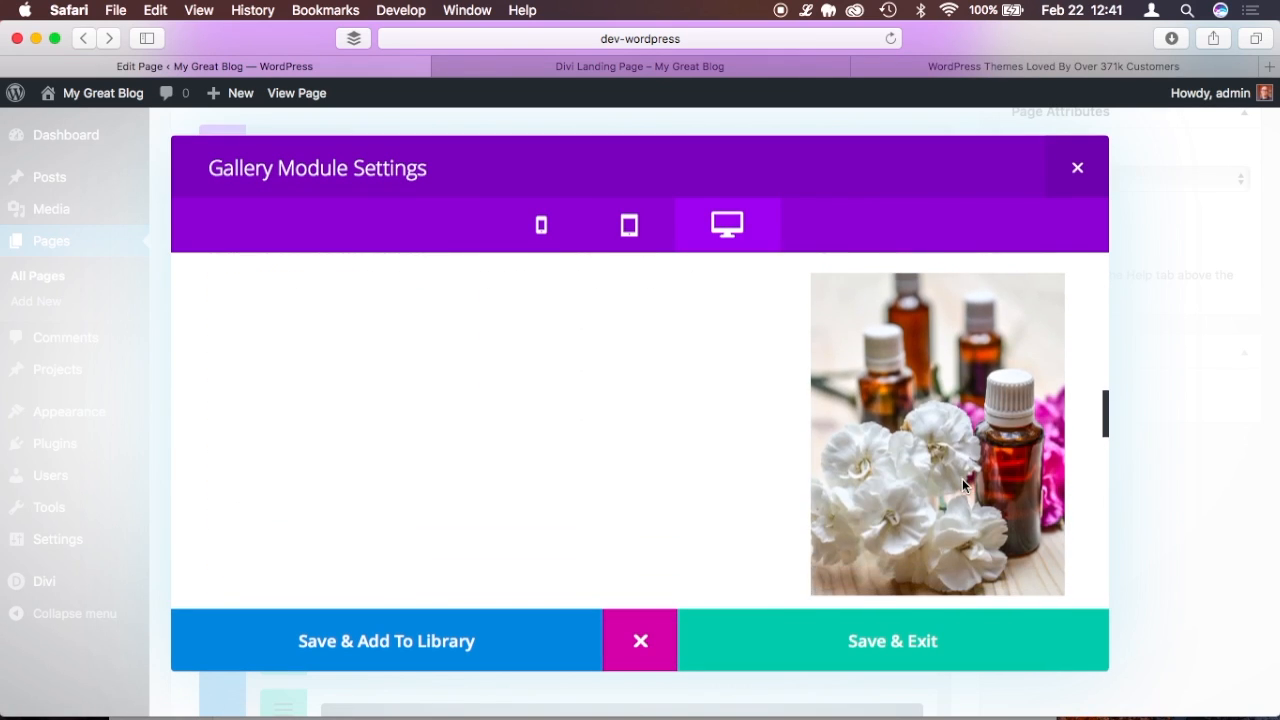
left_click(640, 645)
Turn off Show Title and Caption for the gallery and preview the image grid.
scroll(522, 449, "down", 4)
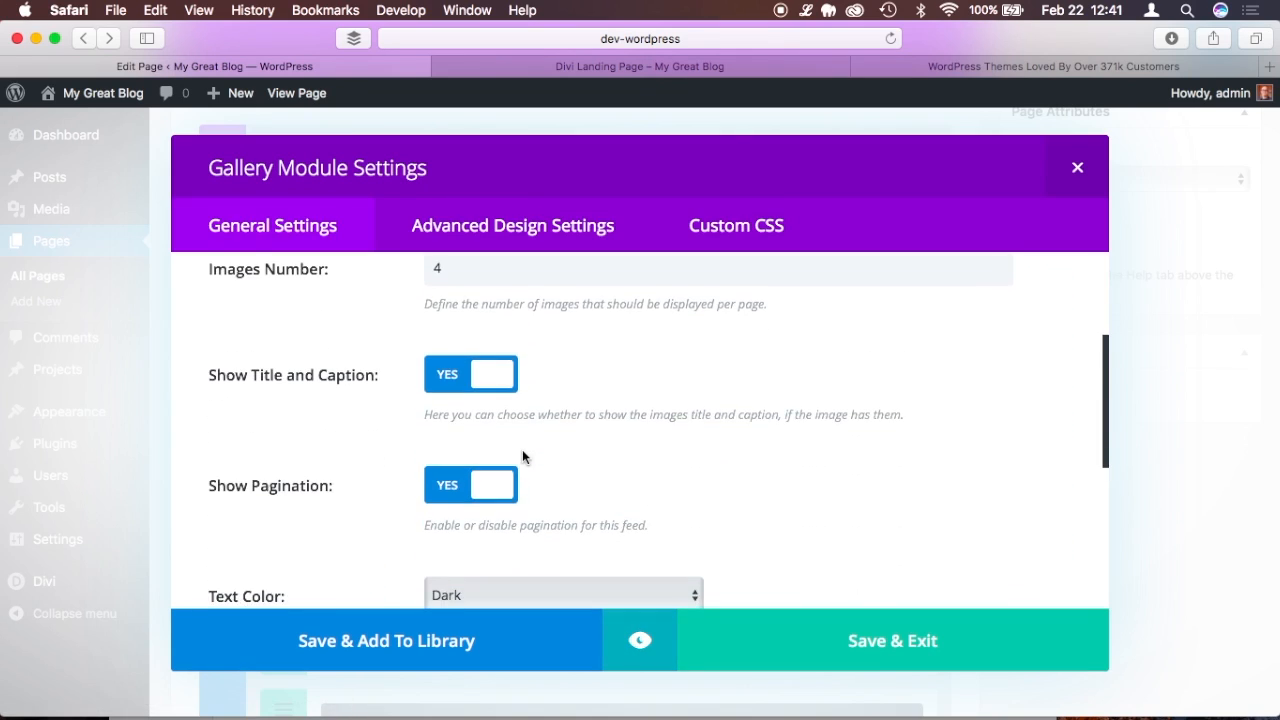
left_click(442, 379)
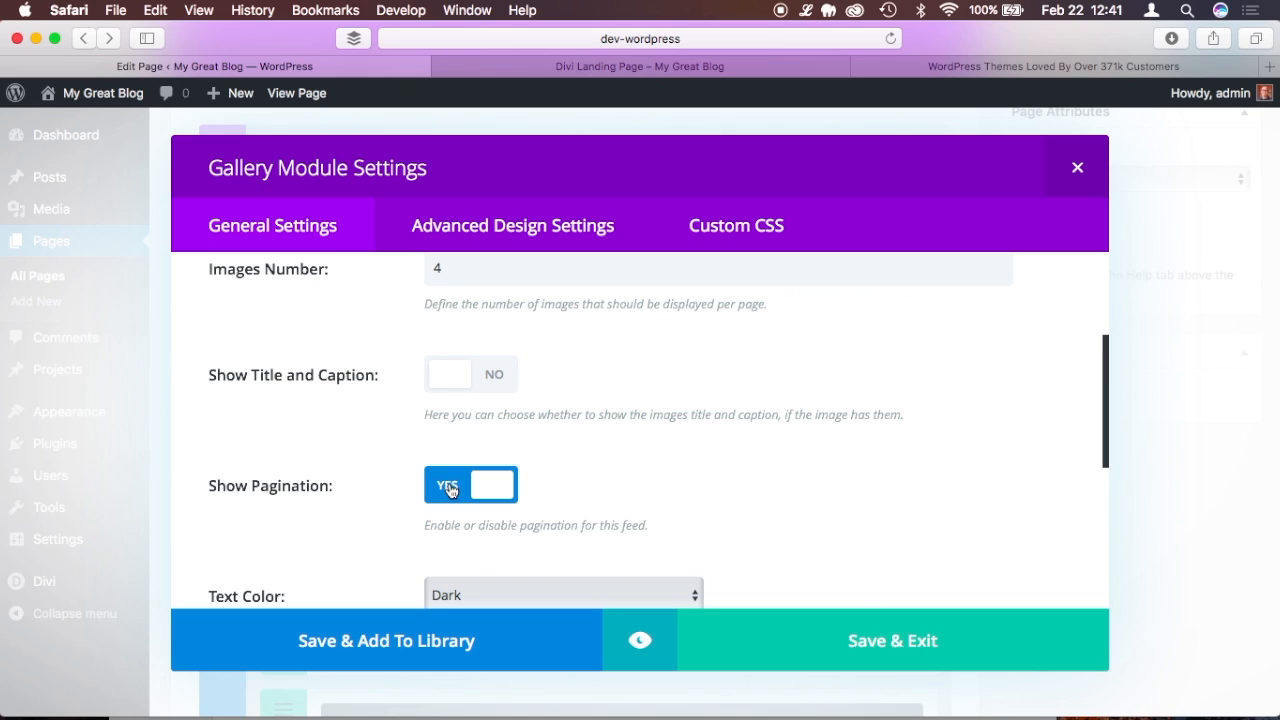
left_click(640, 640)
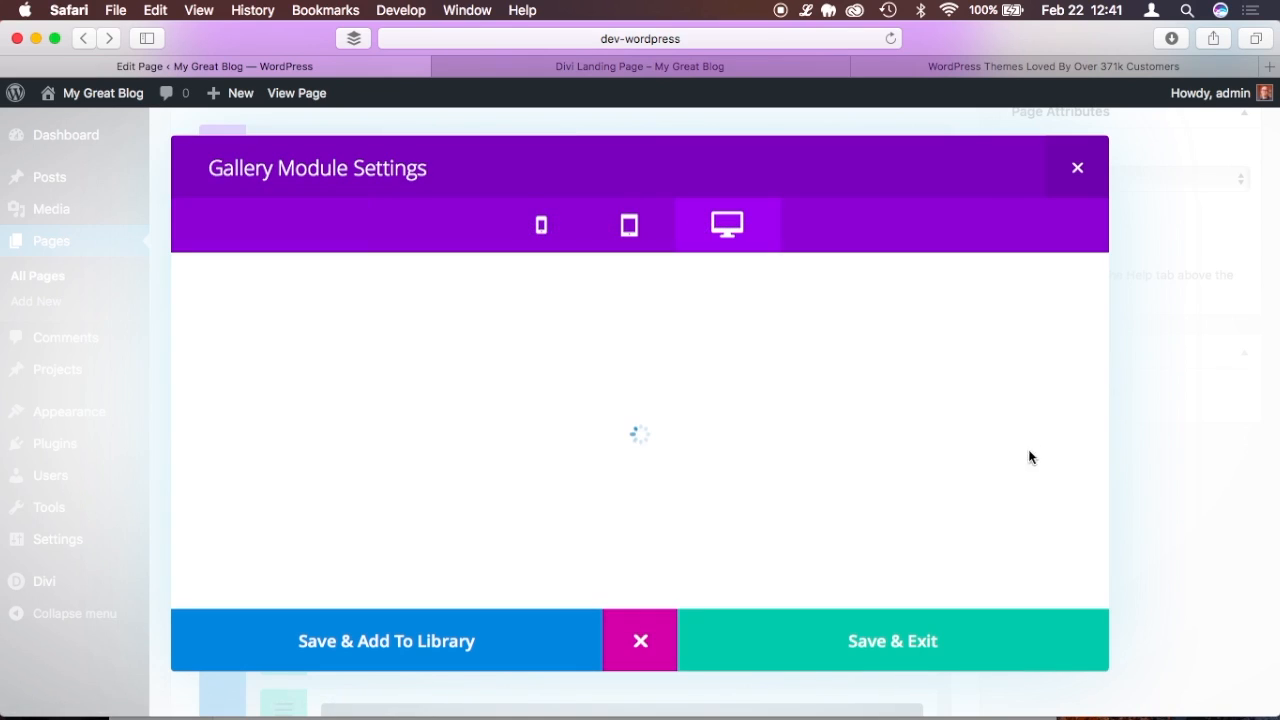
scroll(1030, 481, "down", 5)
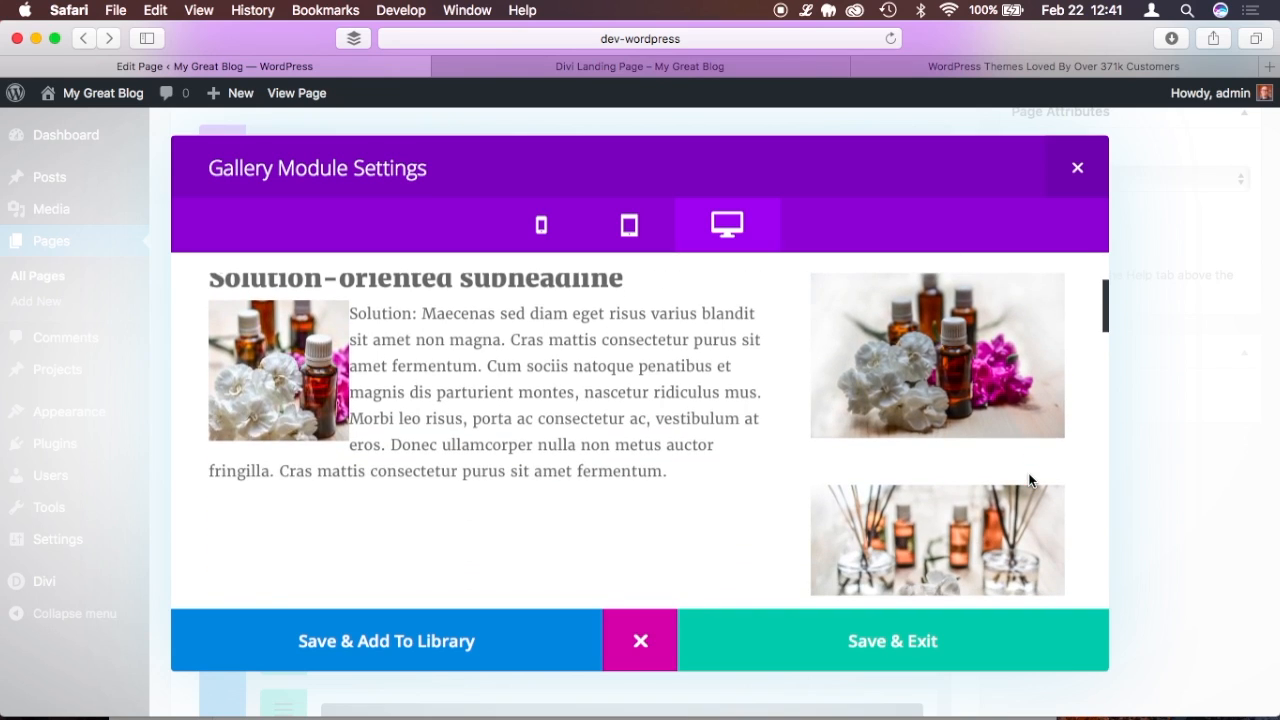
scroll(978, 440, "down", 3)
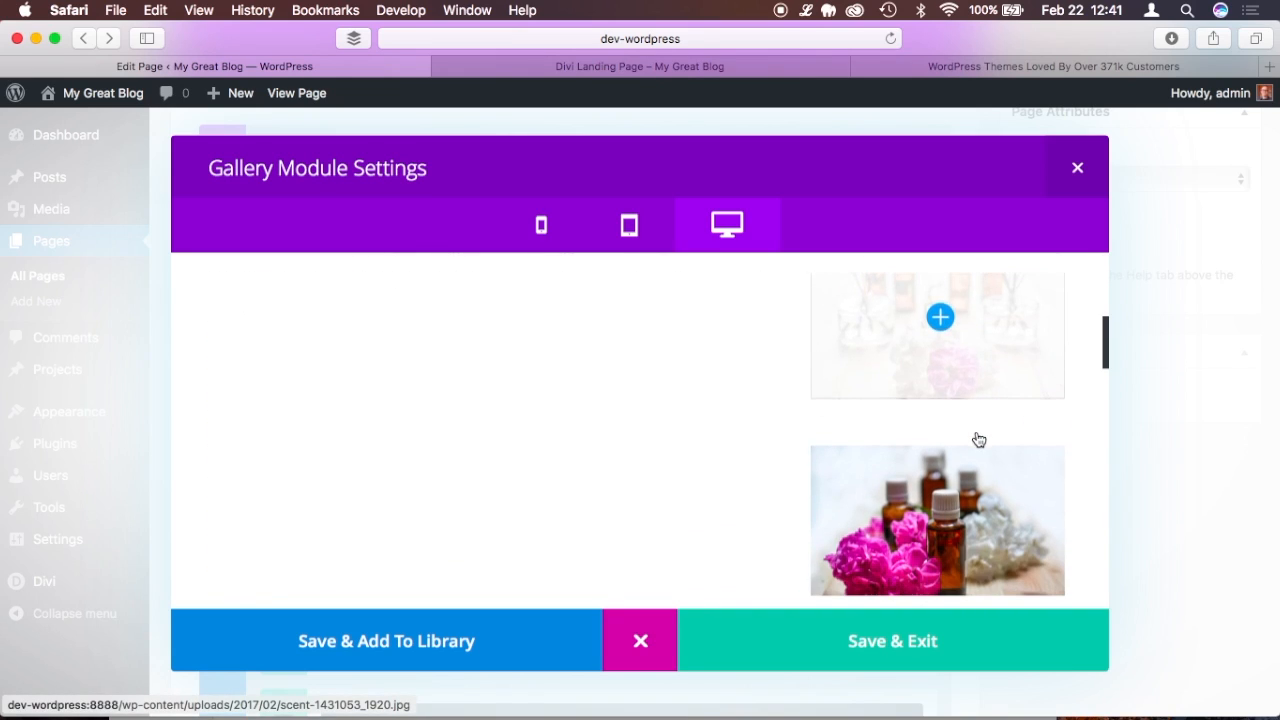
scroll(977, 435, "up", 5)
scroll(978, 440, "down", 3)
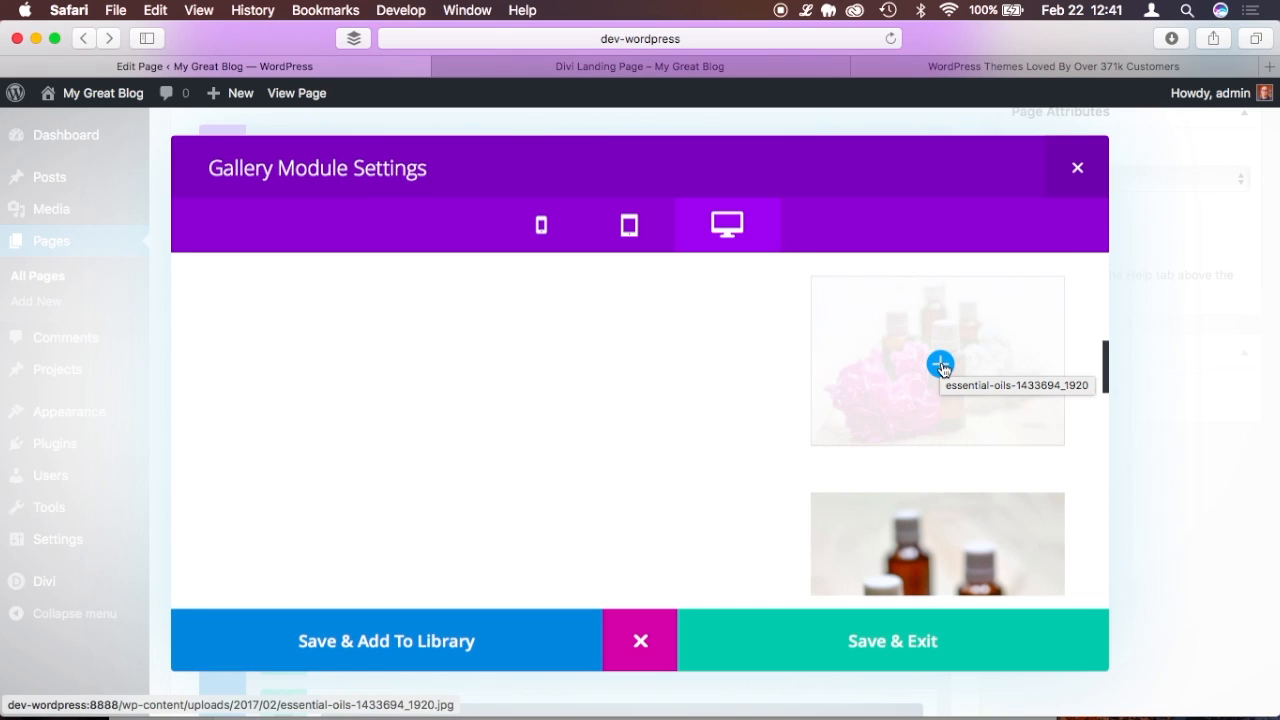
Open the third gallery image in the preview's lightbox, close it, and return to the gallery module settings.
left_click(941, 366)
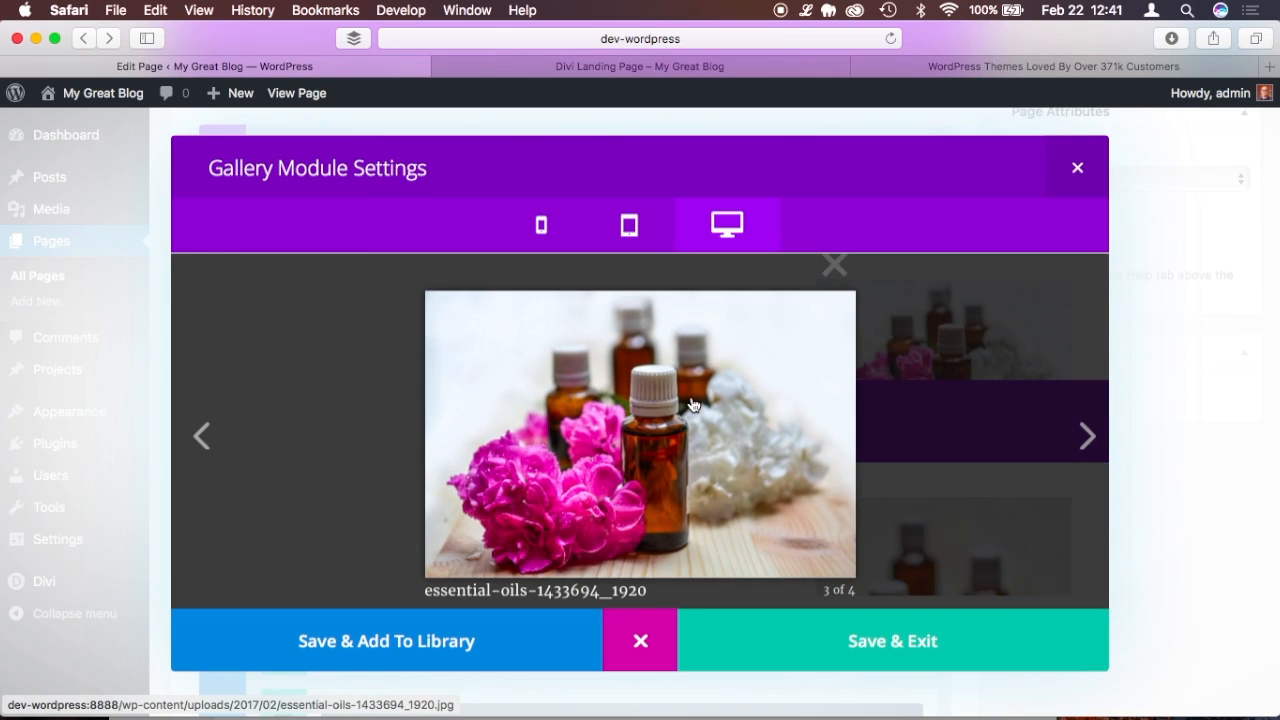
left_click(834, 265)
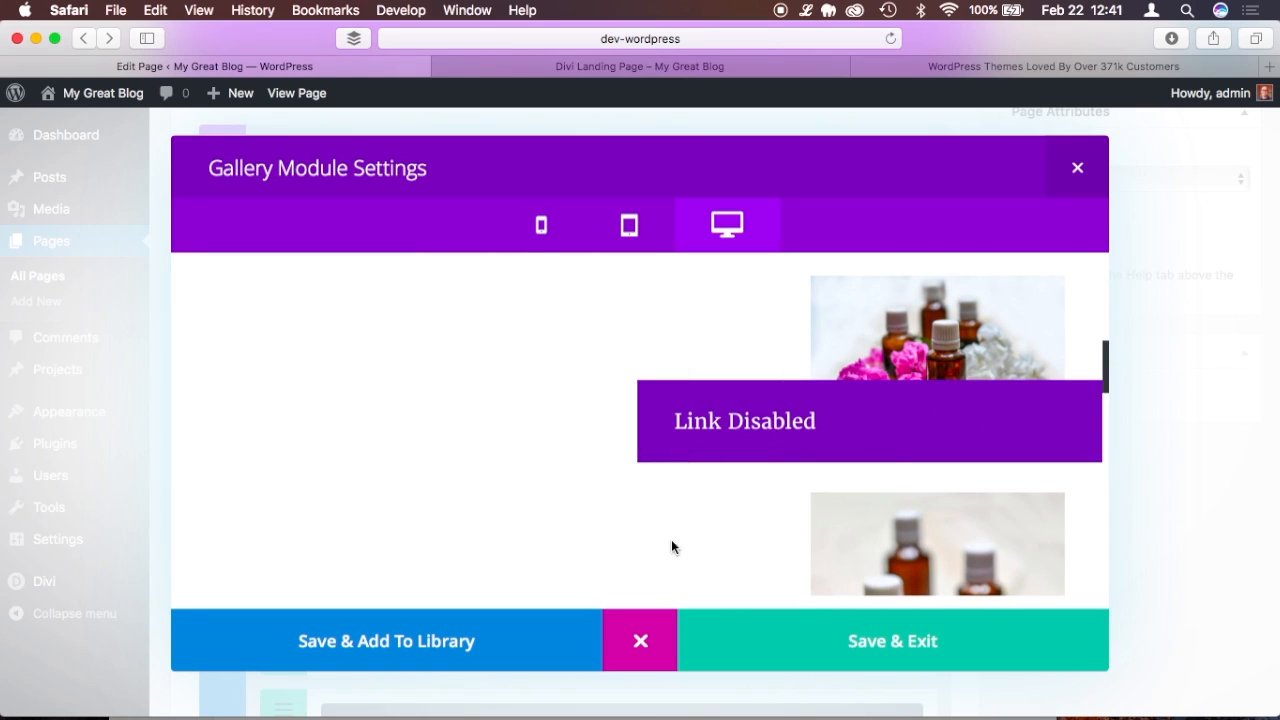
left_click(640, 641)
Set the gallery layout to Slider.
scroll(700, 389, "down", 8)
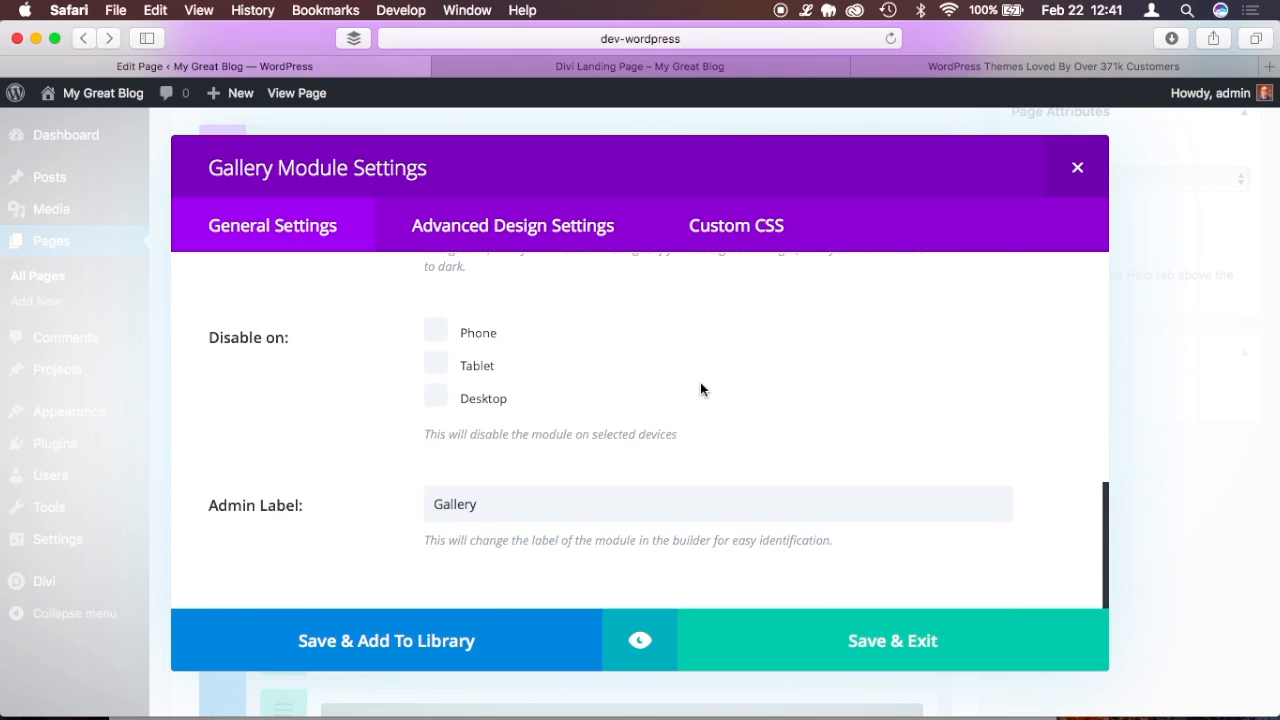
scroll(700, 389, "up", 10)
left_click(576, 390)
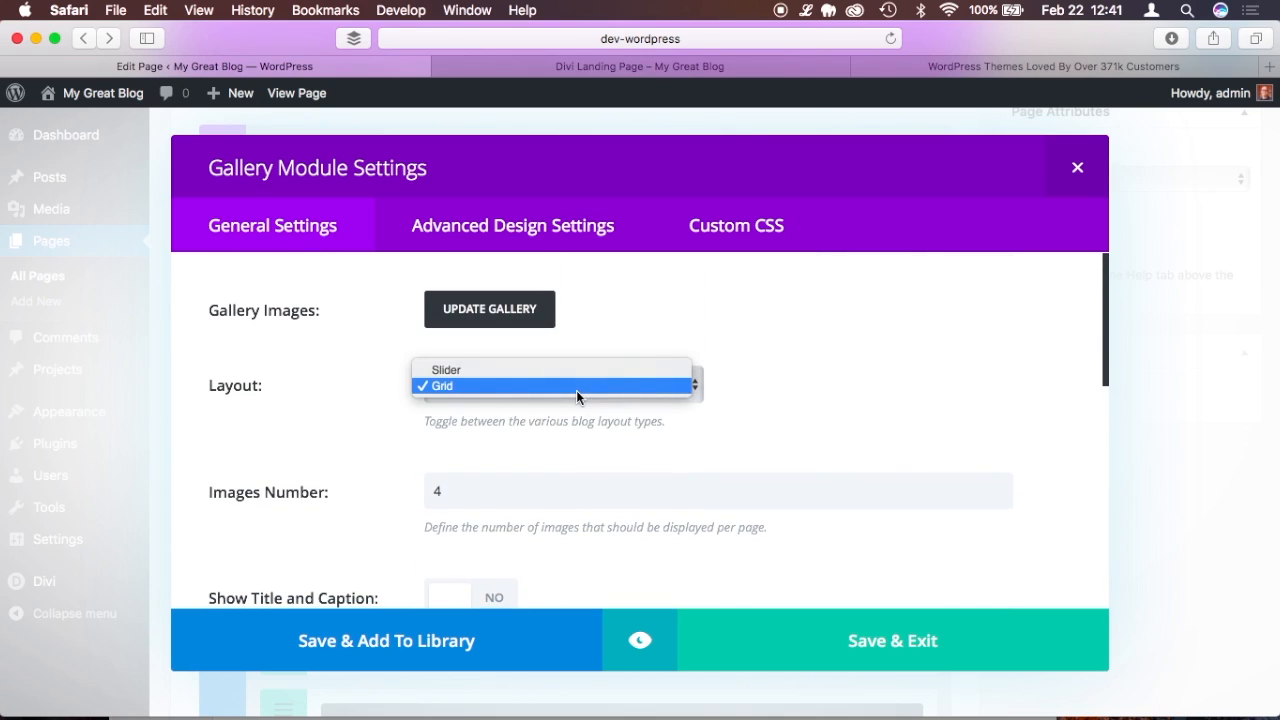
left_click(560, 370)
scroll(800, 463, "down", 1)
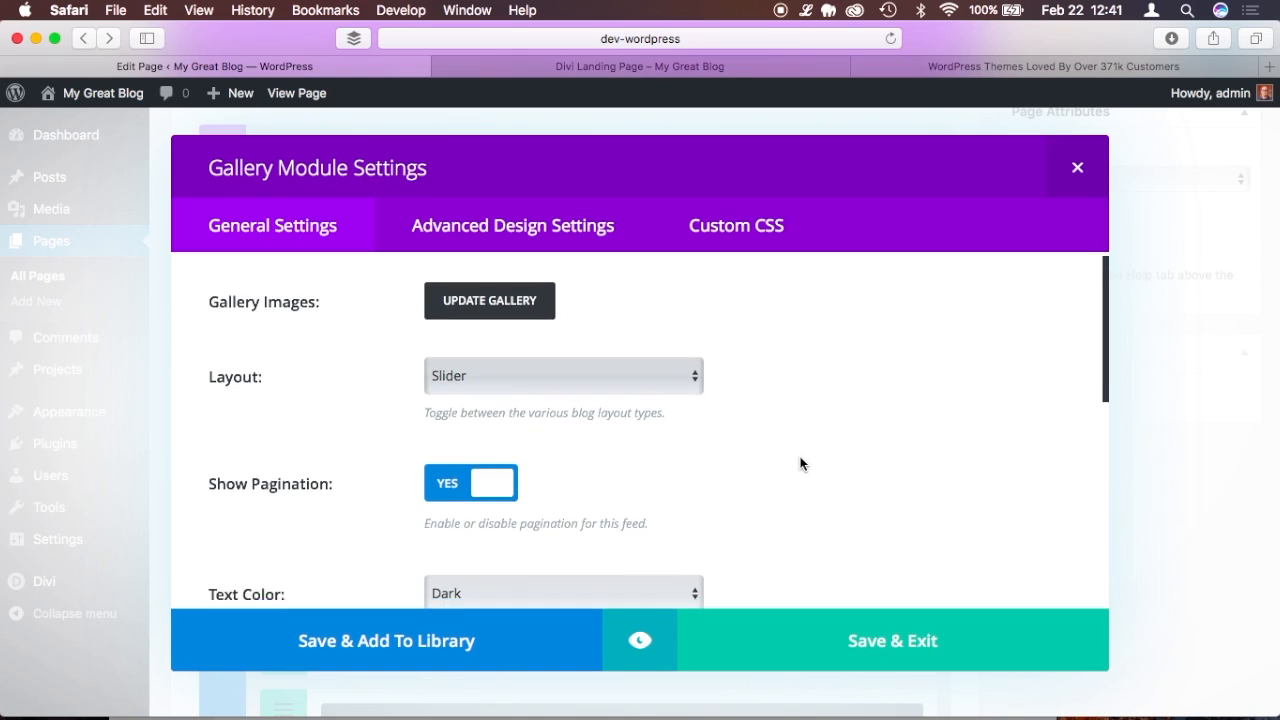
Turn on Automatic Animation for the gallery slider and save the module.
scroll(800, 463, "down", 7)
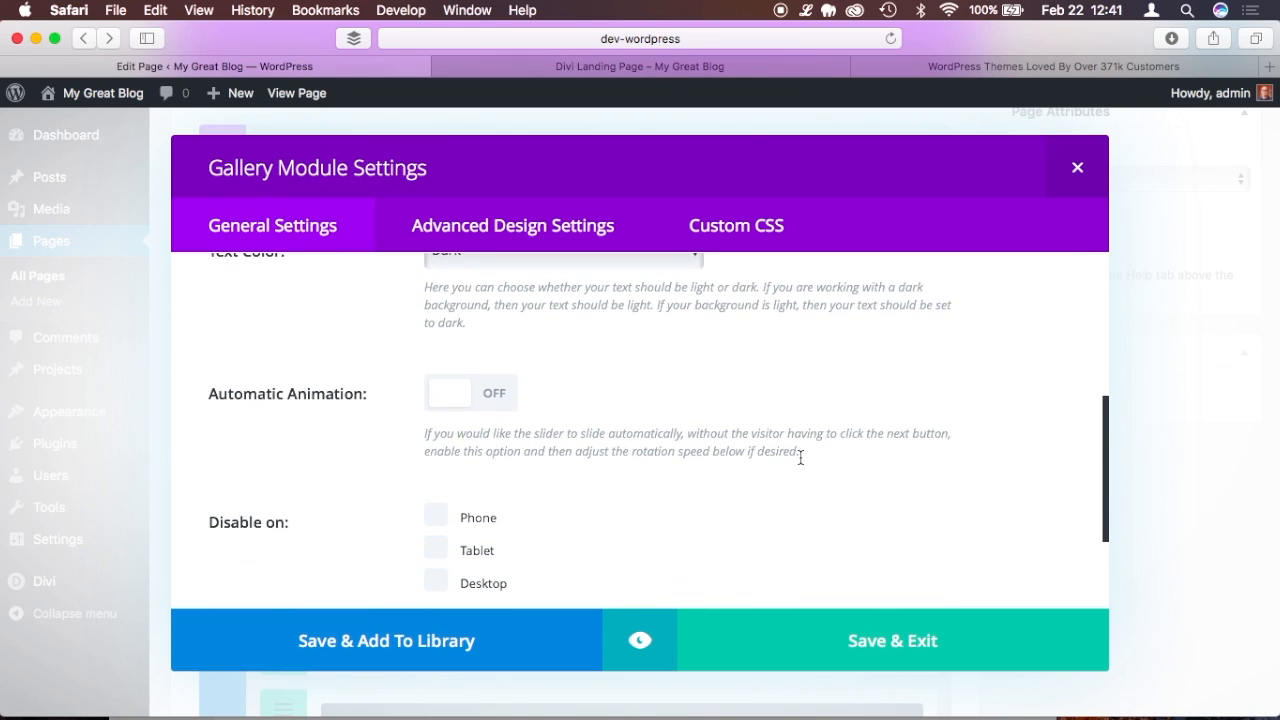
left_click(499, 397)
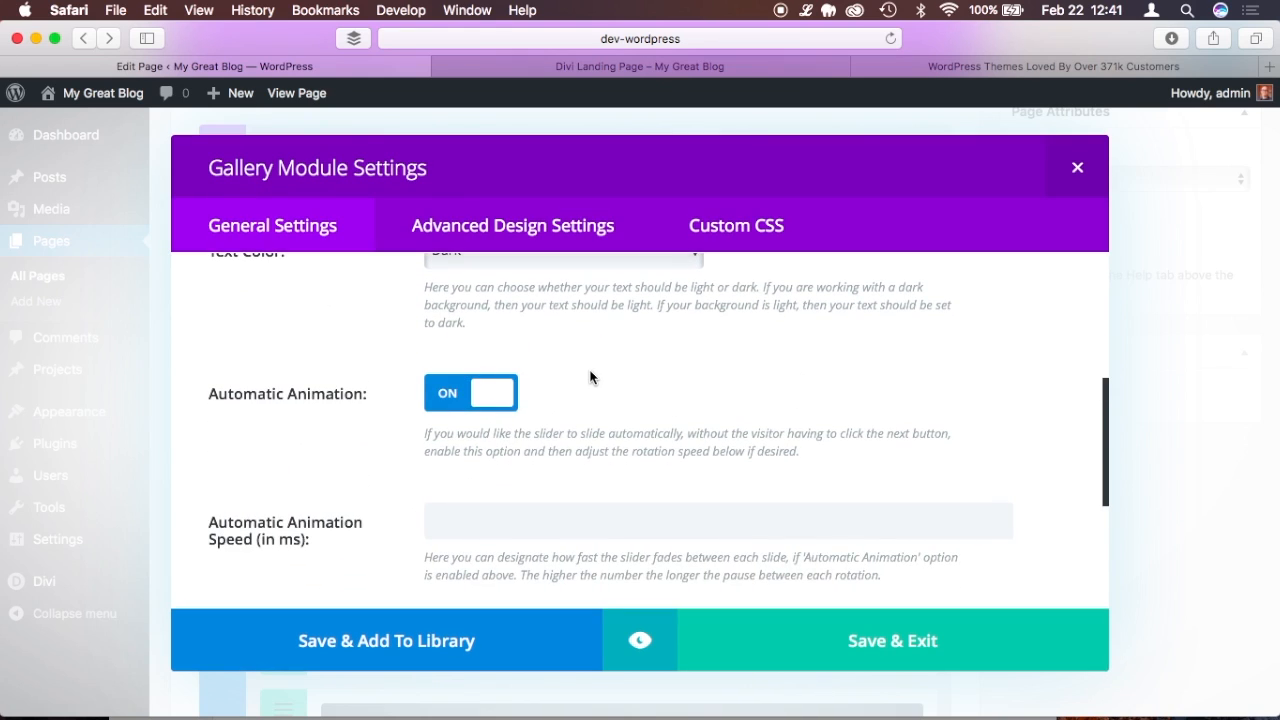
scroll(590, 377, "down", 2)
scroll(831, 527, "down", 3)
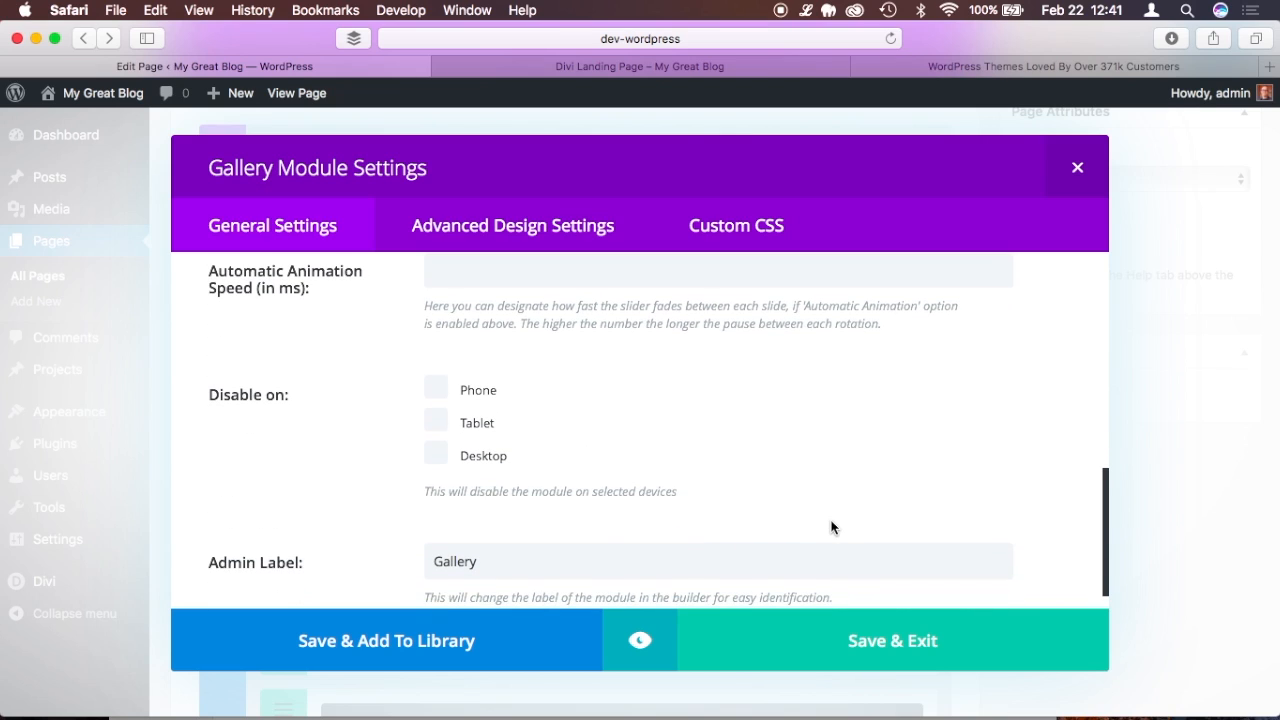
scroll(831, 527, "down", 1)
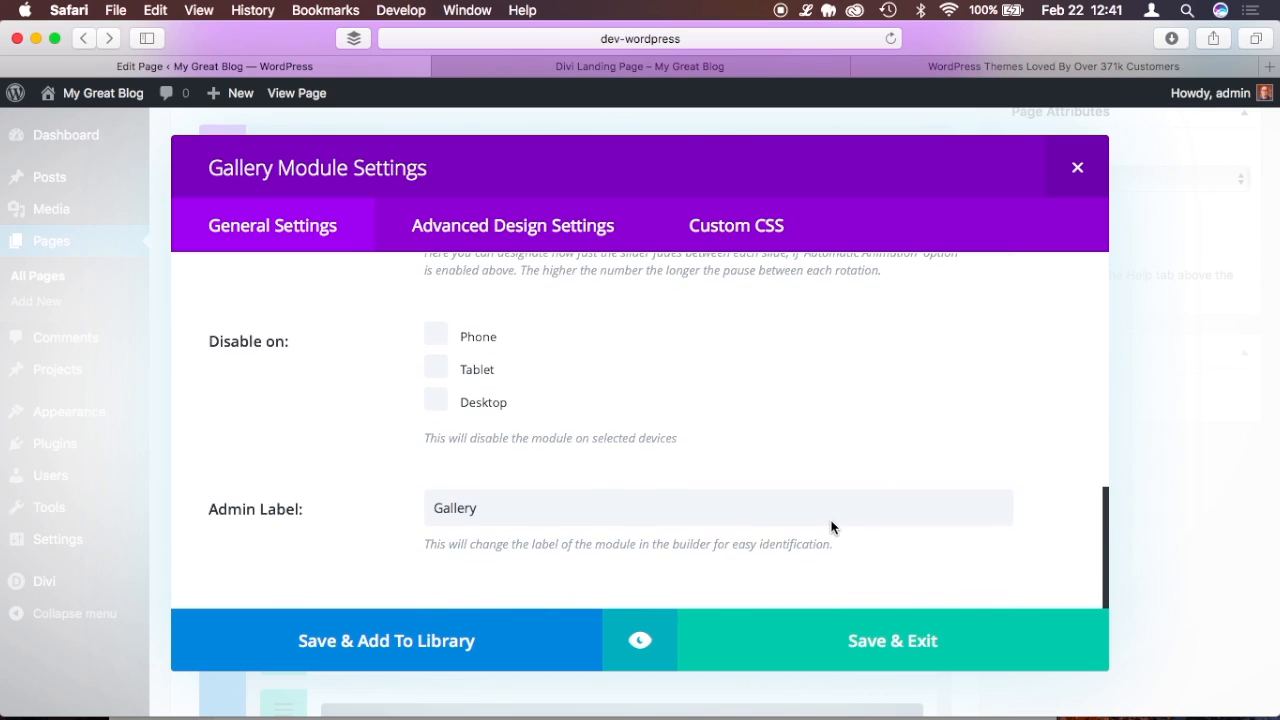
left_click(867, 642)
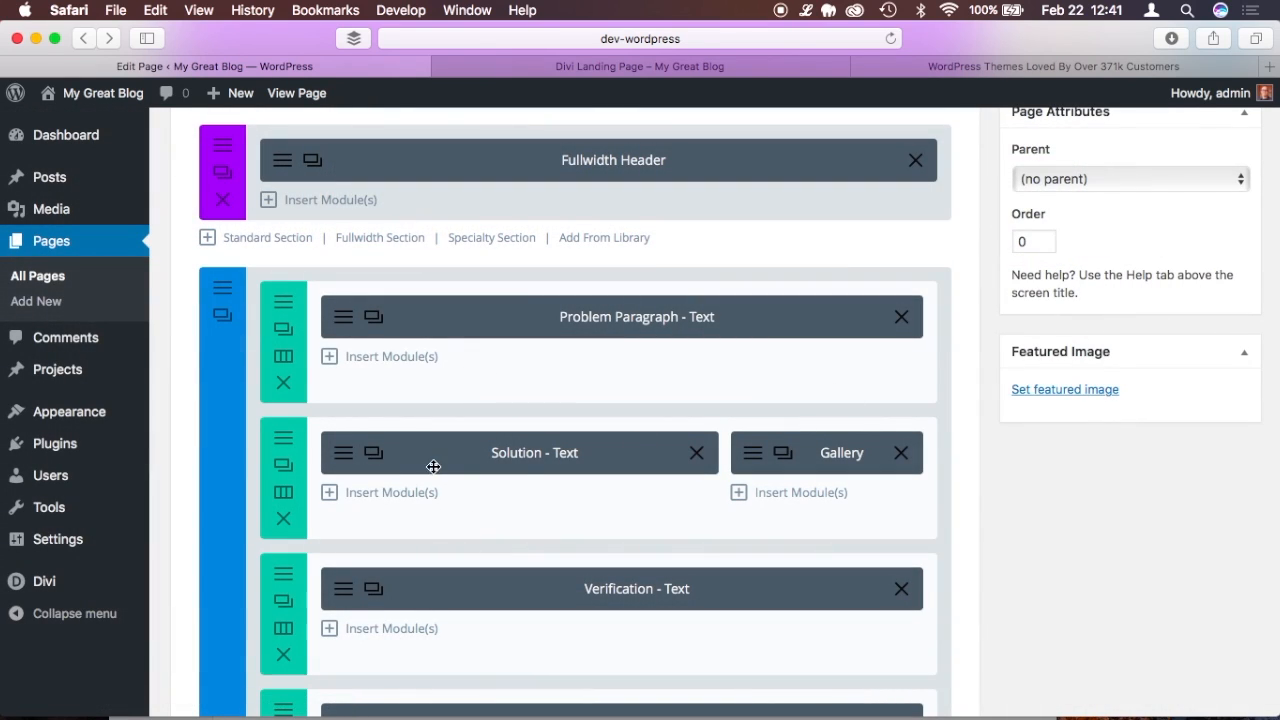
Remove the inline oils image from the Solution text module's content and save the module.
left_click(343, 457)
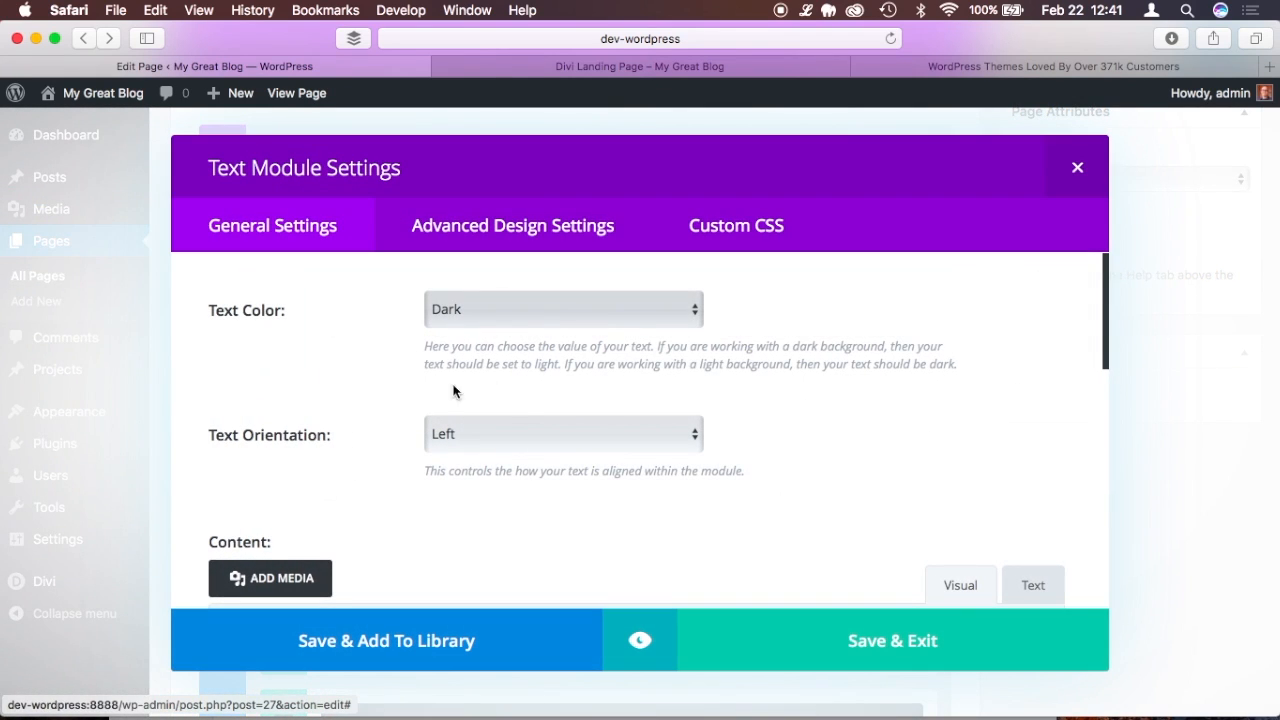
scroll(760, 469, "down", 5)
scroll(760, 476, "down", 2)
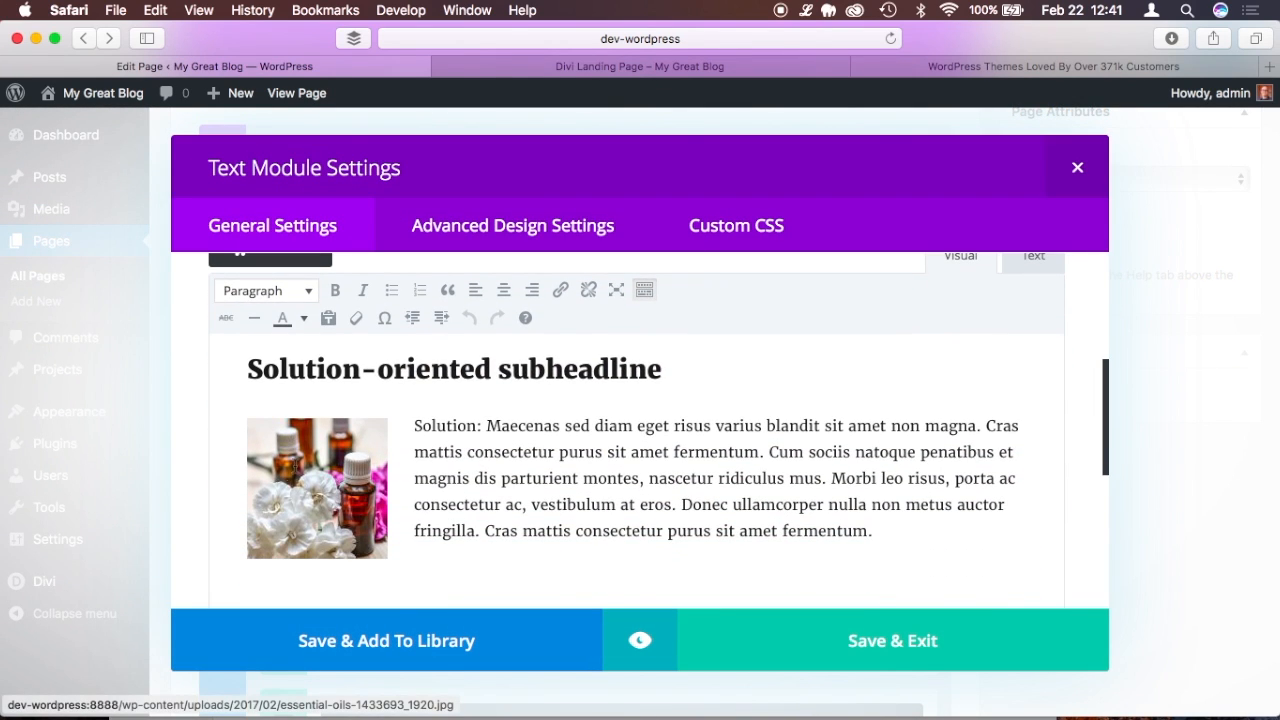
left_click(295, 465)
left_click(393, 394)
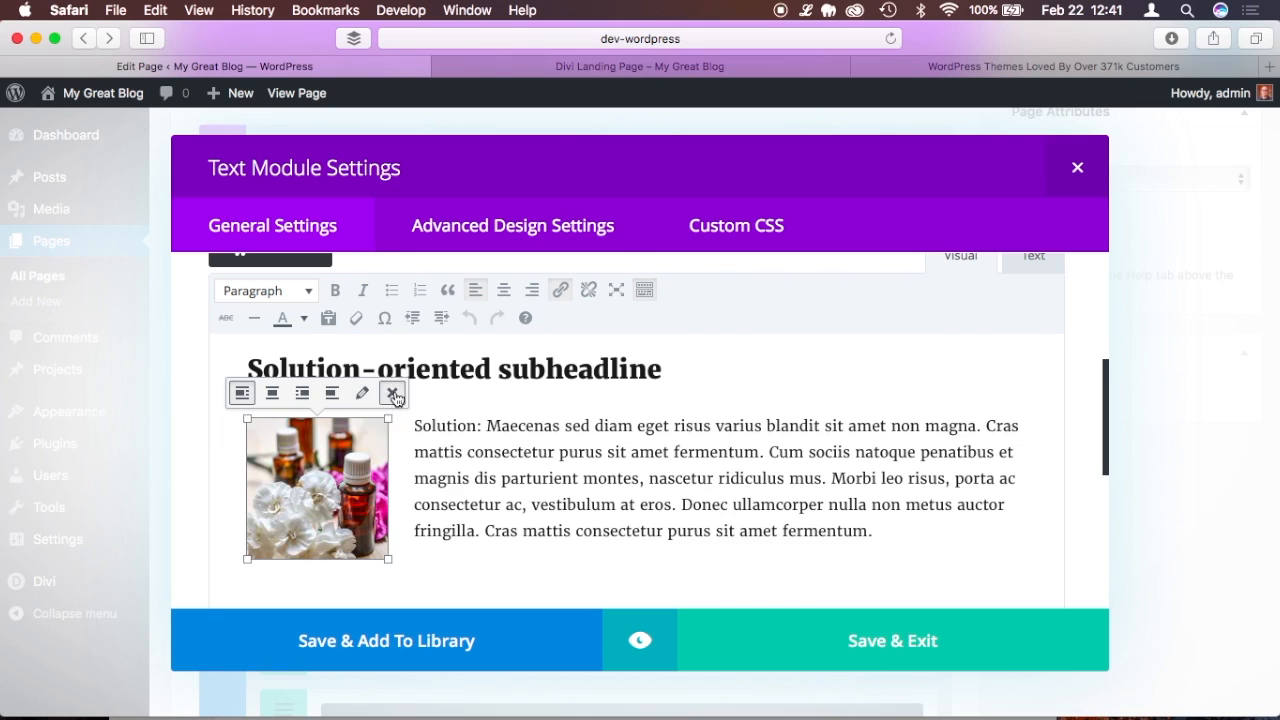
scroll(587, 430, "up", 2)
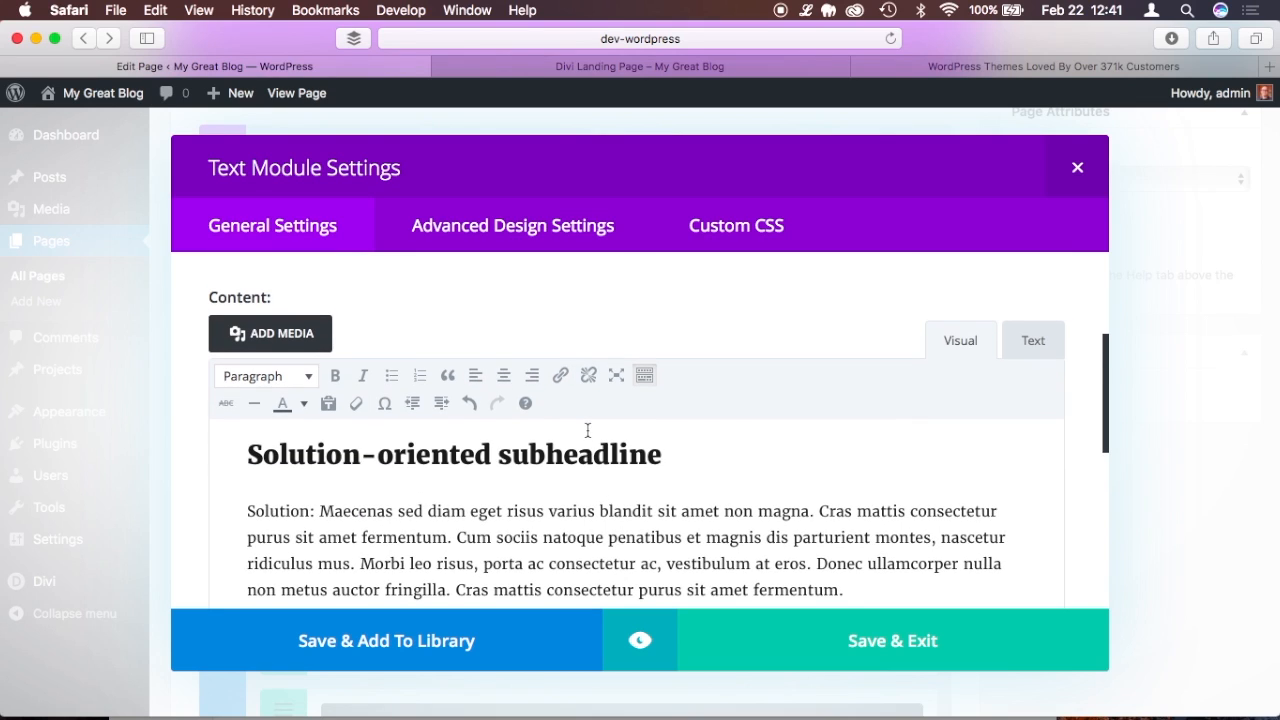
left_click(881, 643)
Preview the page changes and examine how the gallery slider sits beside the Solution text.
scroll(880, 600, "up", 5)
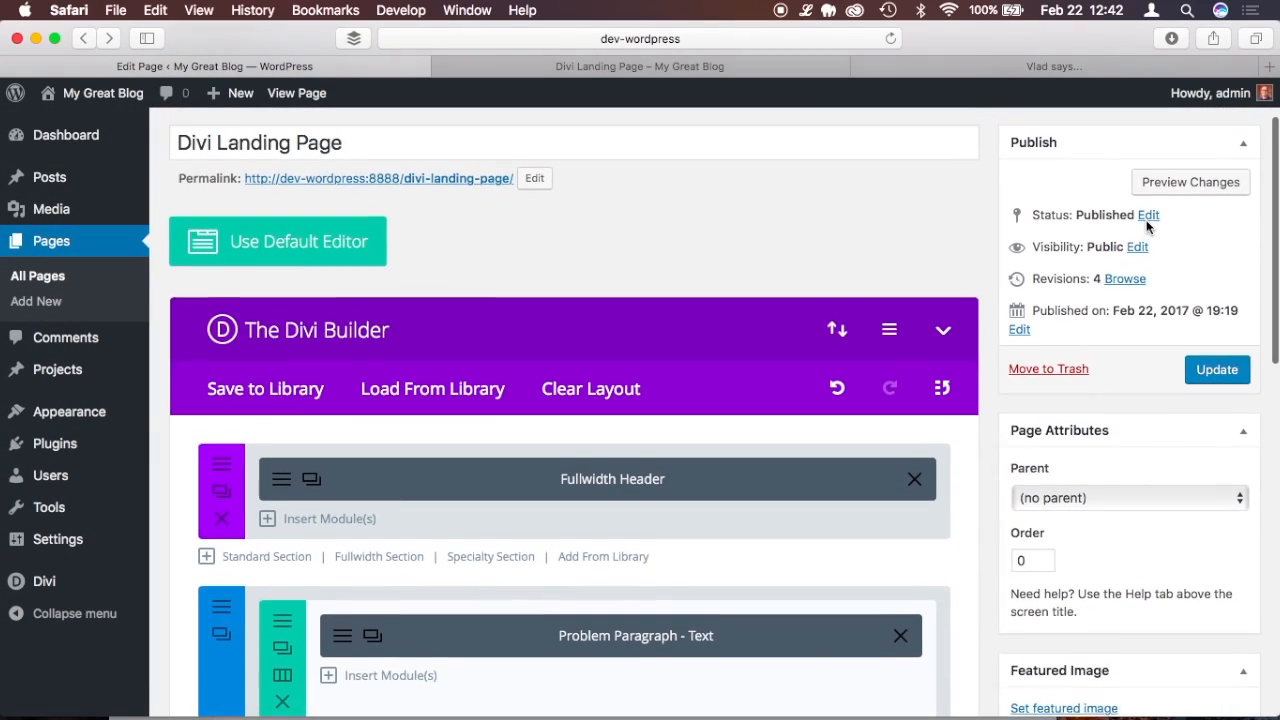
left_click(1184, 198)
left_click(566, 68)
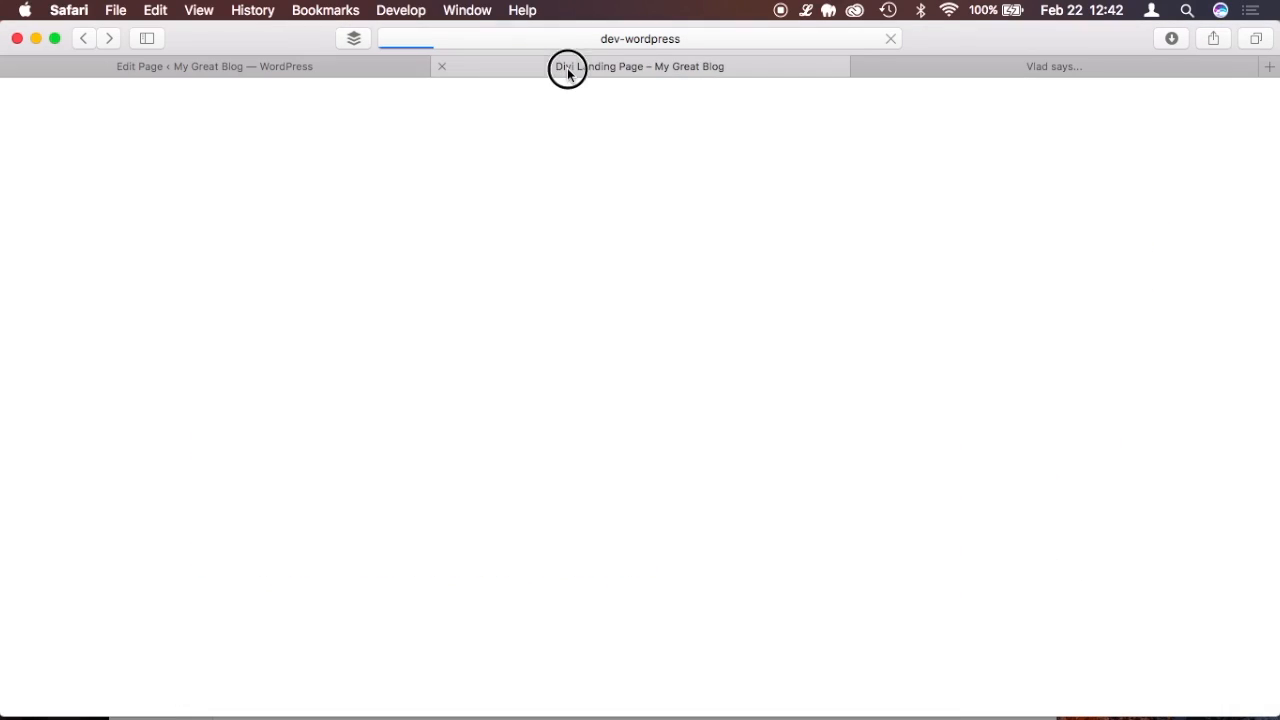
scroll(817, 343, "down", 4)
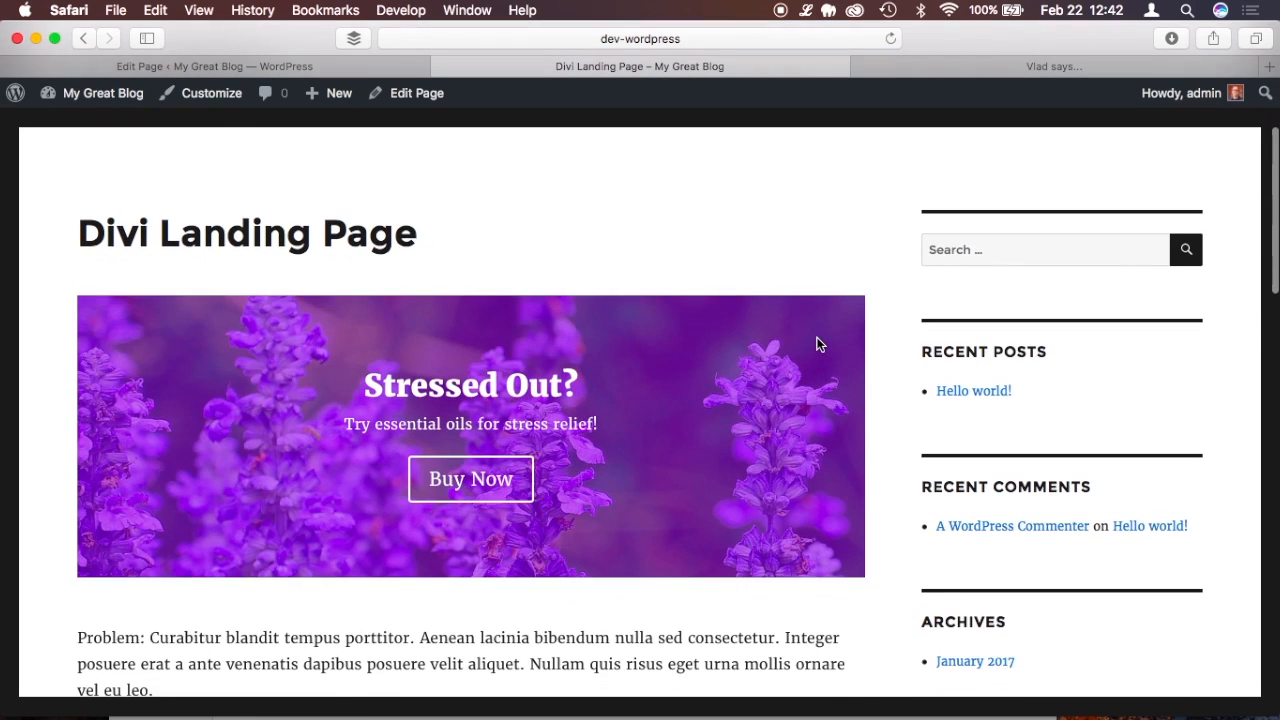
scroll(744, 424, "down", 5)
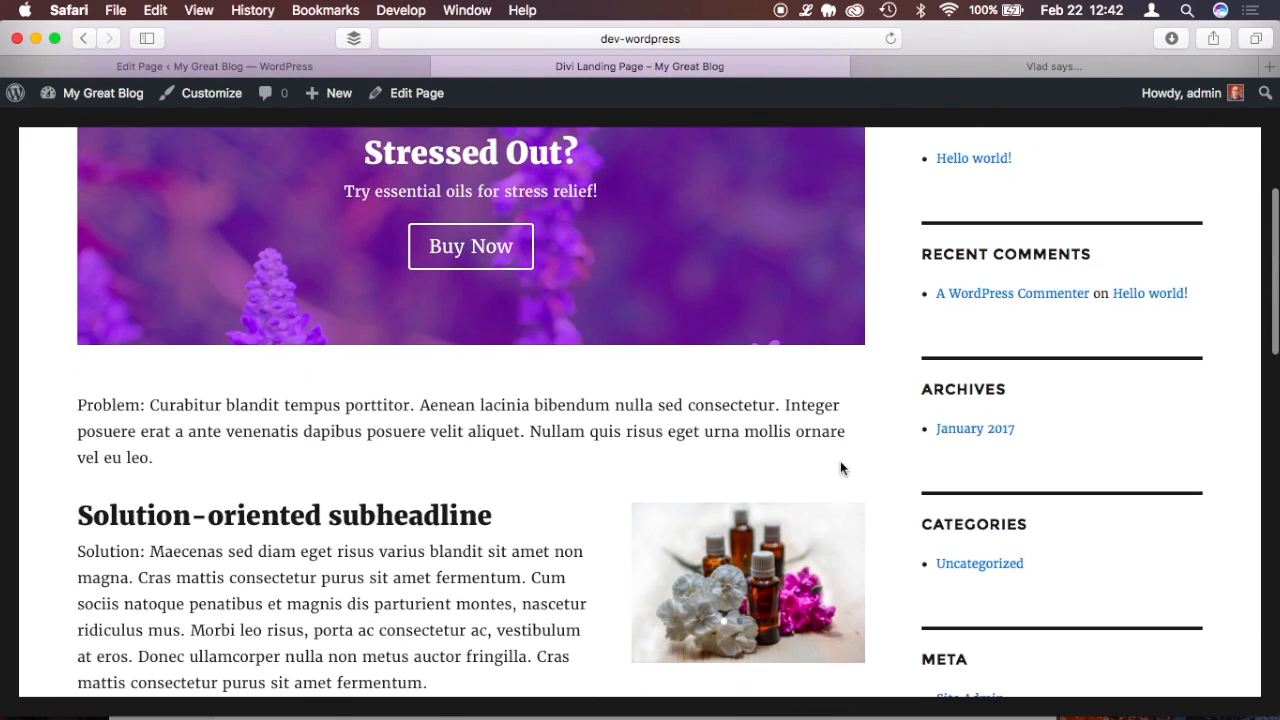
scroll(840, 463, "down", 5)
mouse_move(828, 348)
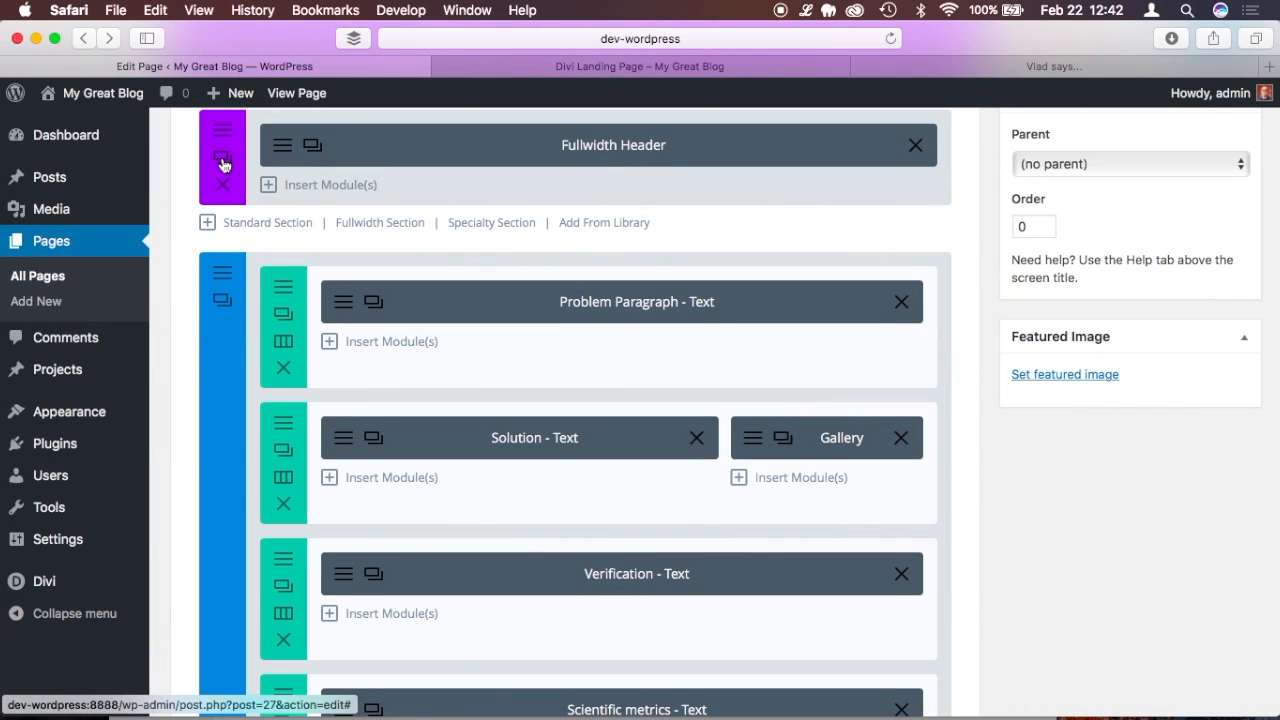
Check the header in the page preview, return to the page editor, and clone the fullwidth header section.
scroll(223, 160, "up", 1)
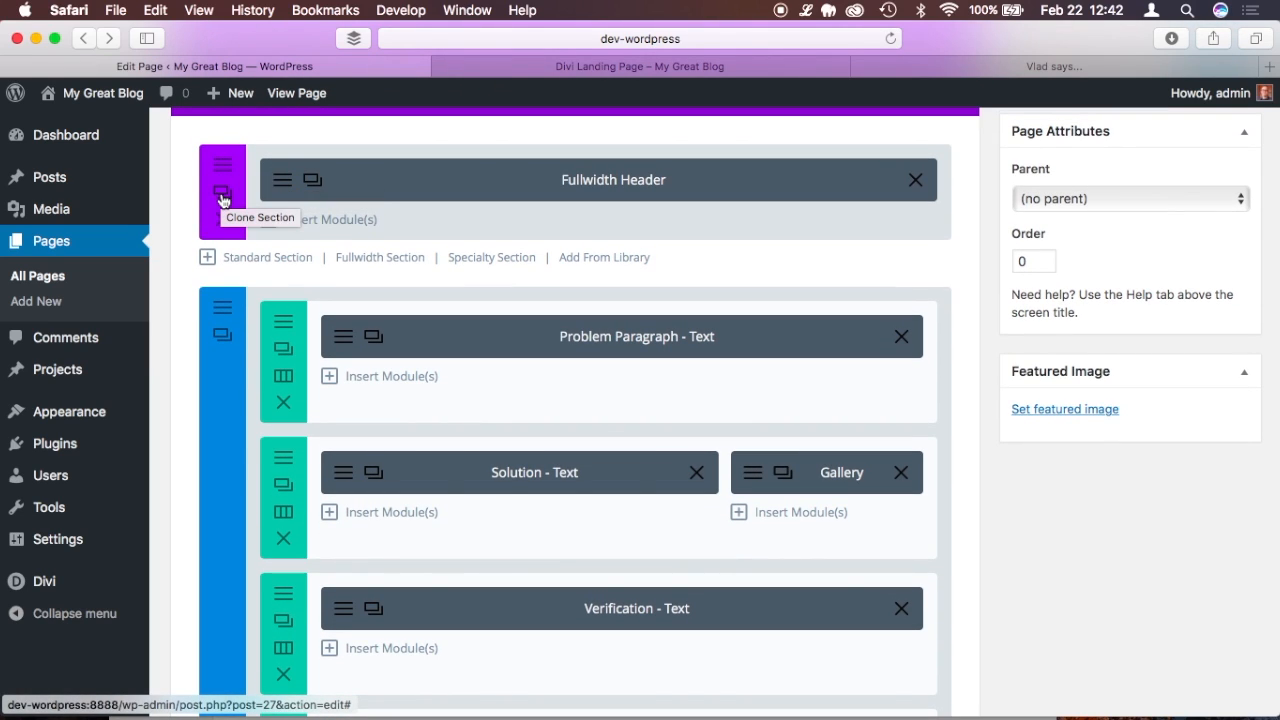
left_click(788, 68)
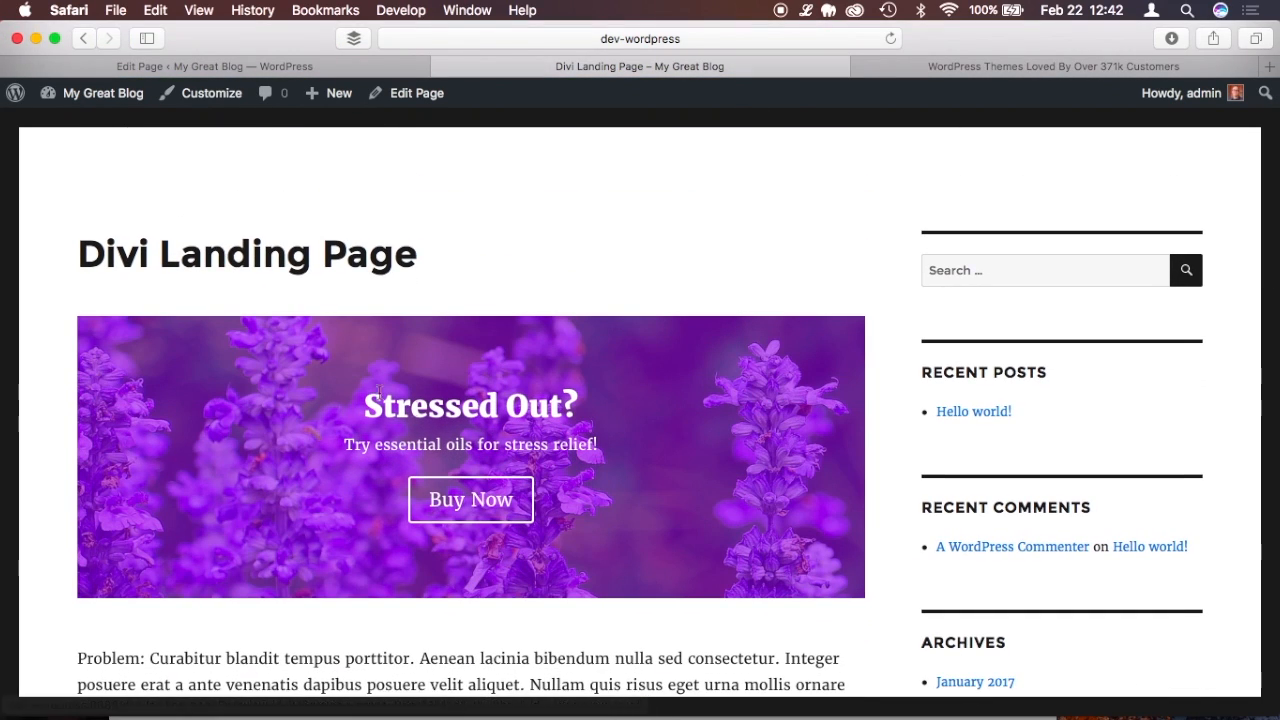
left_click(371, 60)
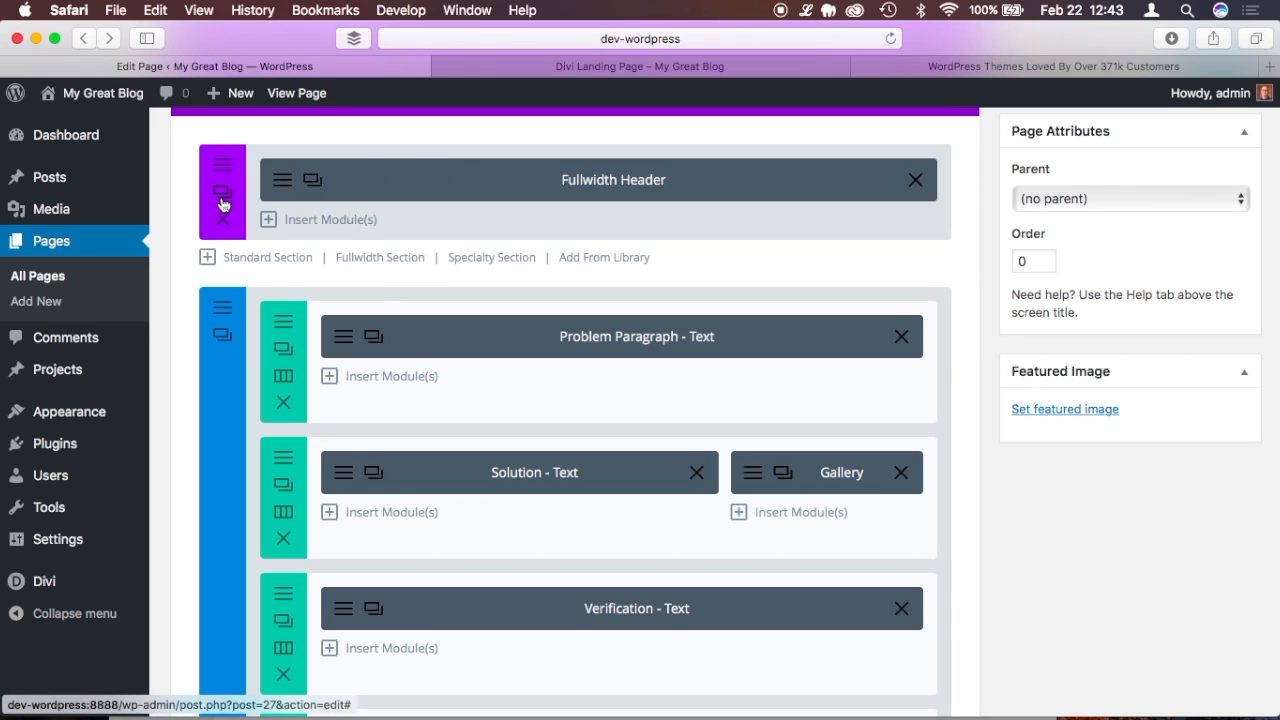
left_click(223, 193)
Insert a standard section with a single-column row between the fullwidth header and the Problem Paragraph section.
scroll(309, 334, "down", 5)
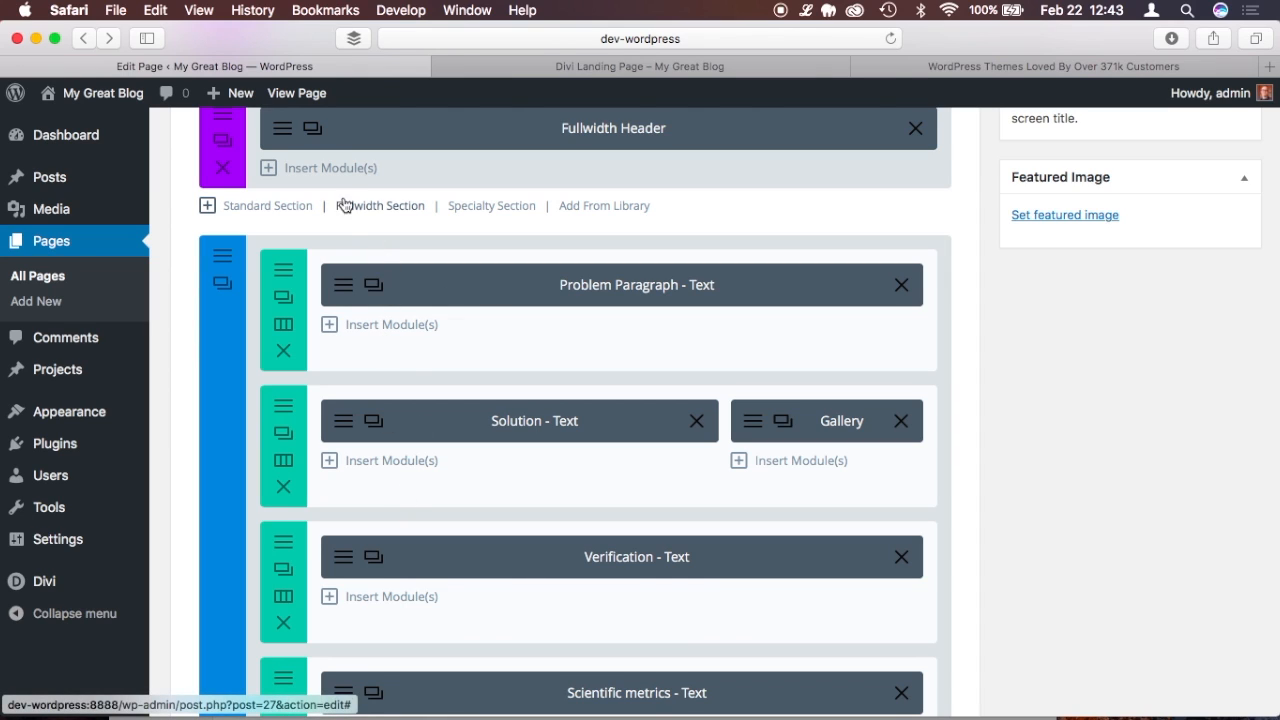
left_click(288, 207)
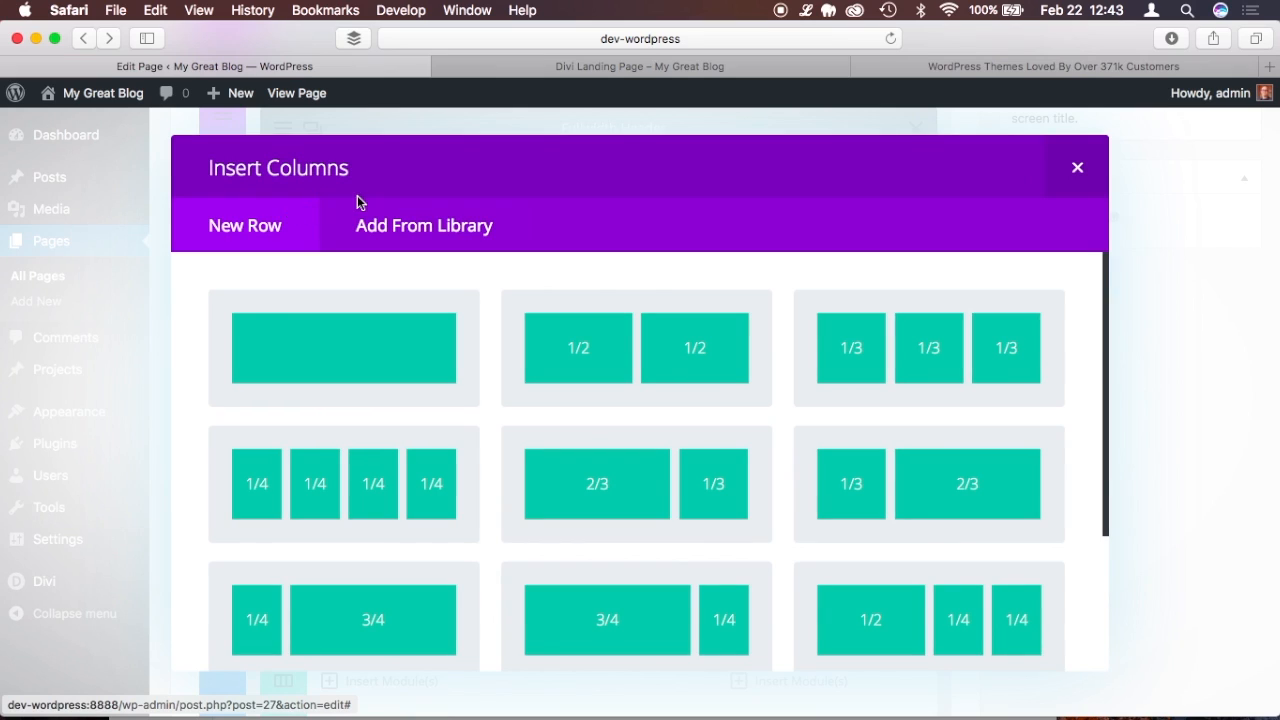
left_click(369, 346)
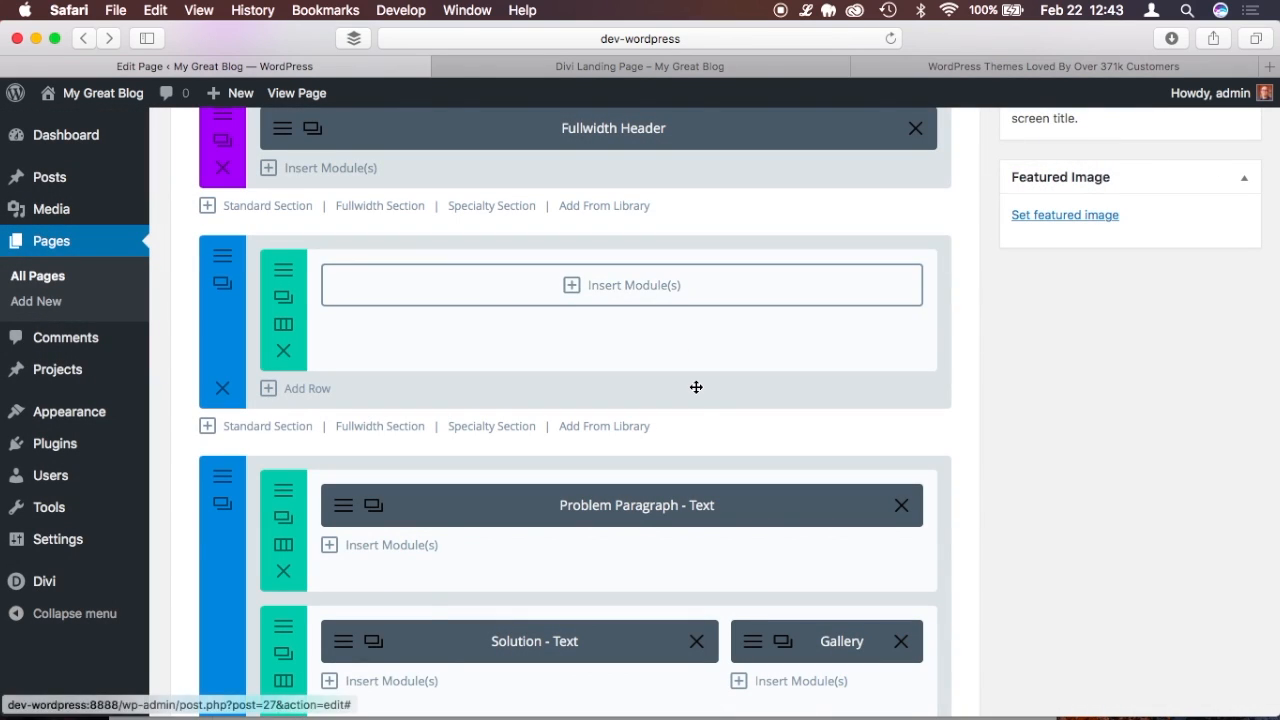
Move the Problem Paragraph row and the Solution and Gallery row into the new section, and delete its empty row.
scroll(694, 383, "down", 1)
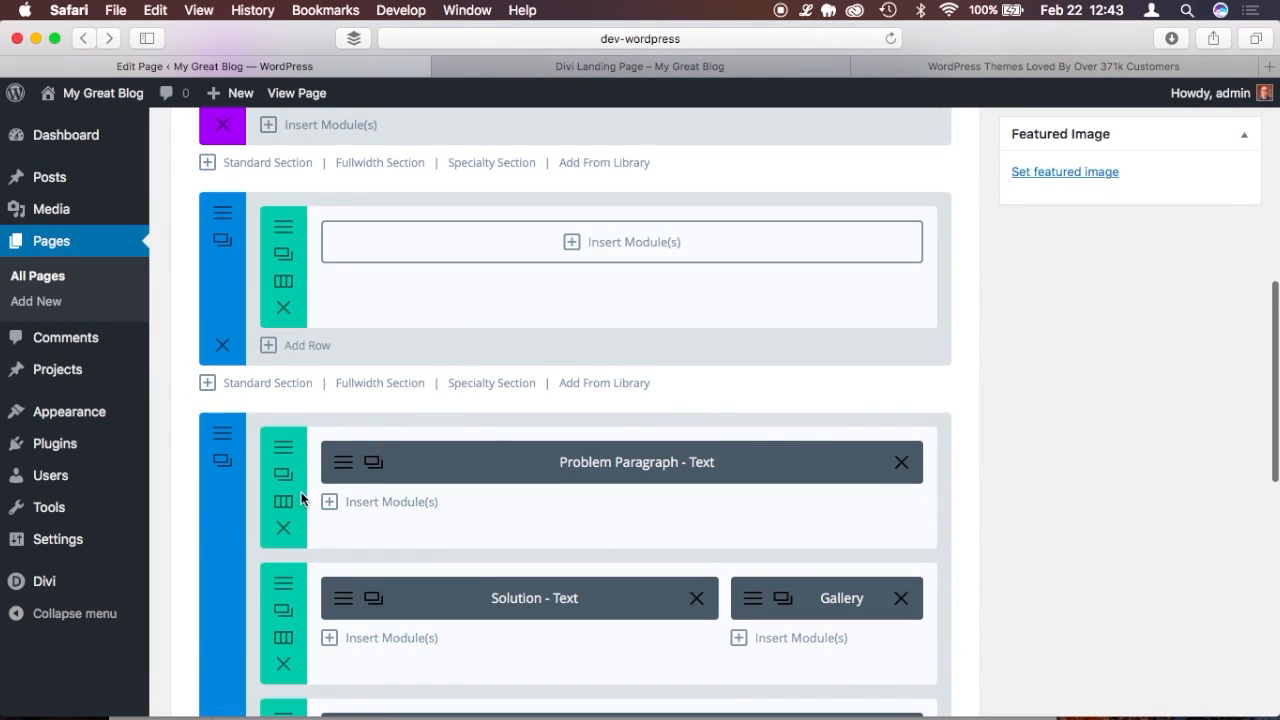
left_click_drag(294, 472, 301, 294)
scroll(374, 406, "down", 3)
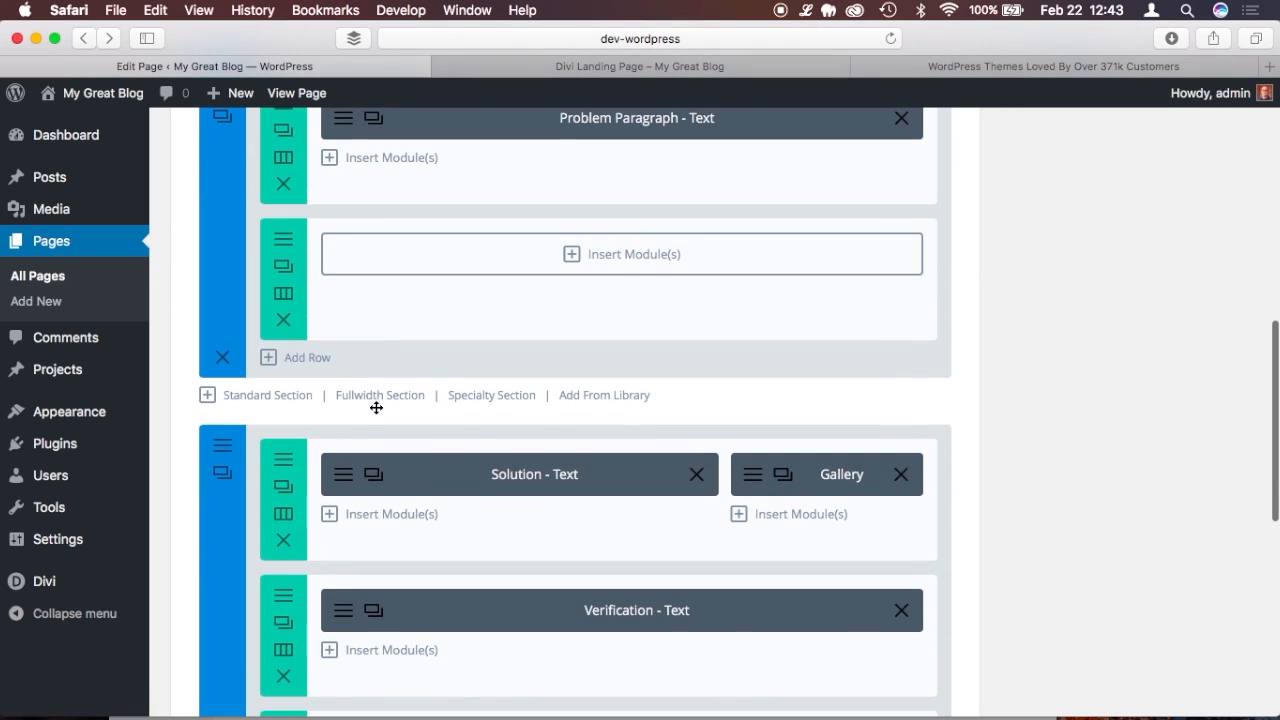
left_click_drag(301, 494, 295, 288)
left_click(283, 455)
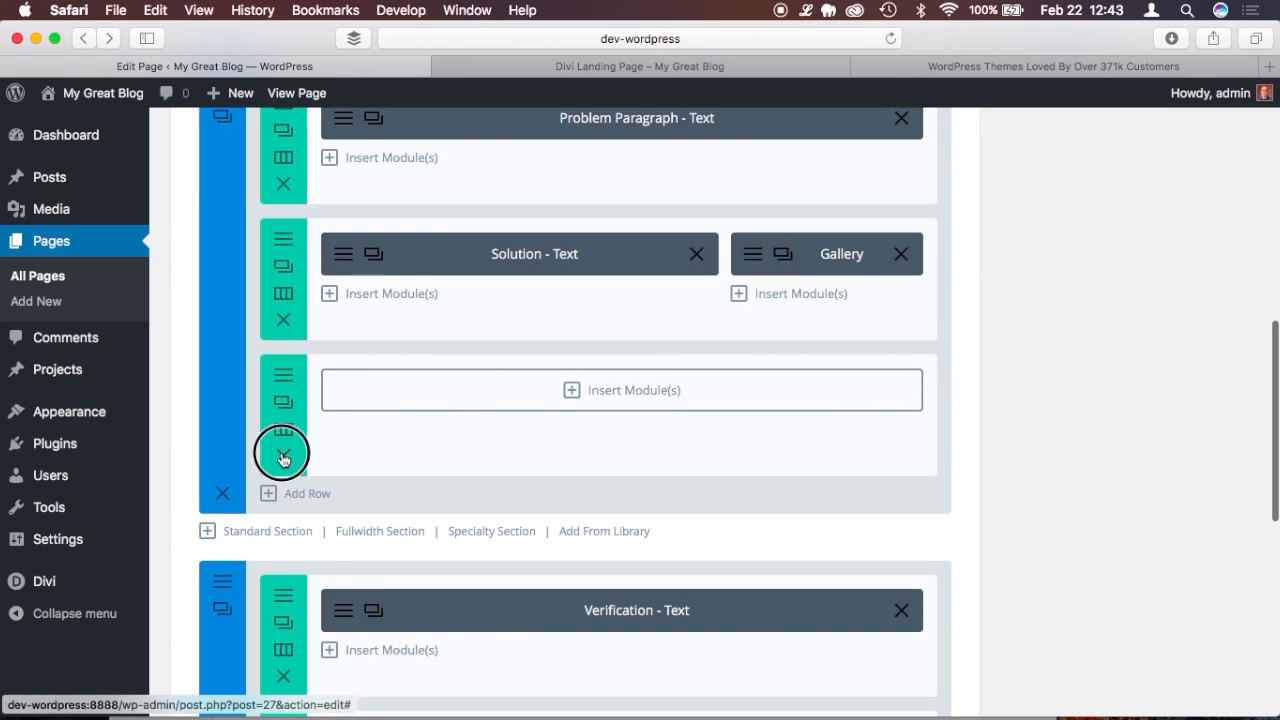
Move the cloned fullwidth header section between the Problem and Solution section and the Verification section.
scroll(271, 317, "down", 1)
scroll(274, 280, "up", 5)
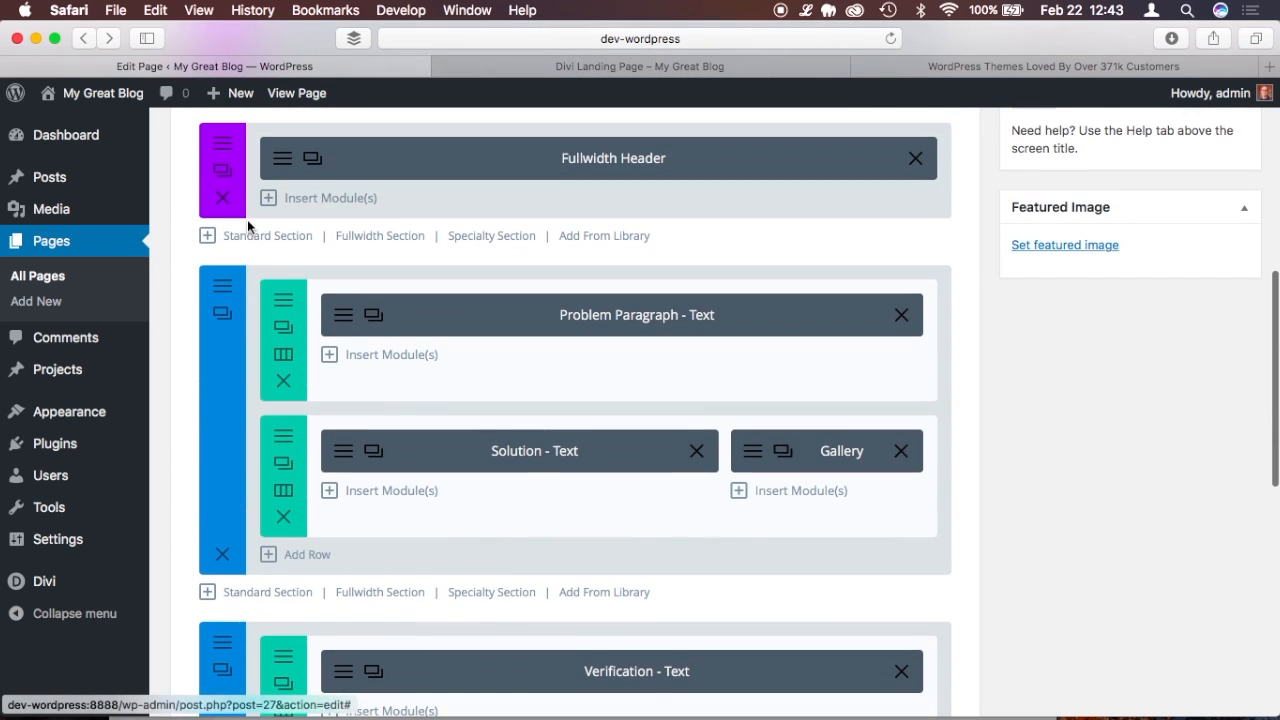
left_click_drag(239, 168, 233, 528)
scroll(261, 368, "up", 4)
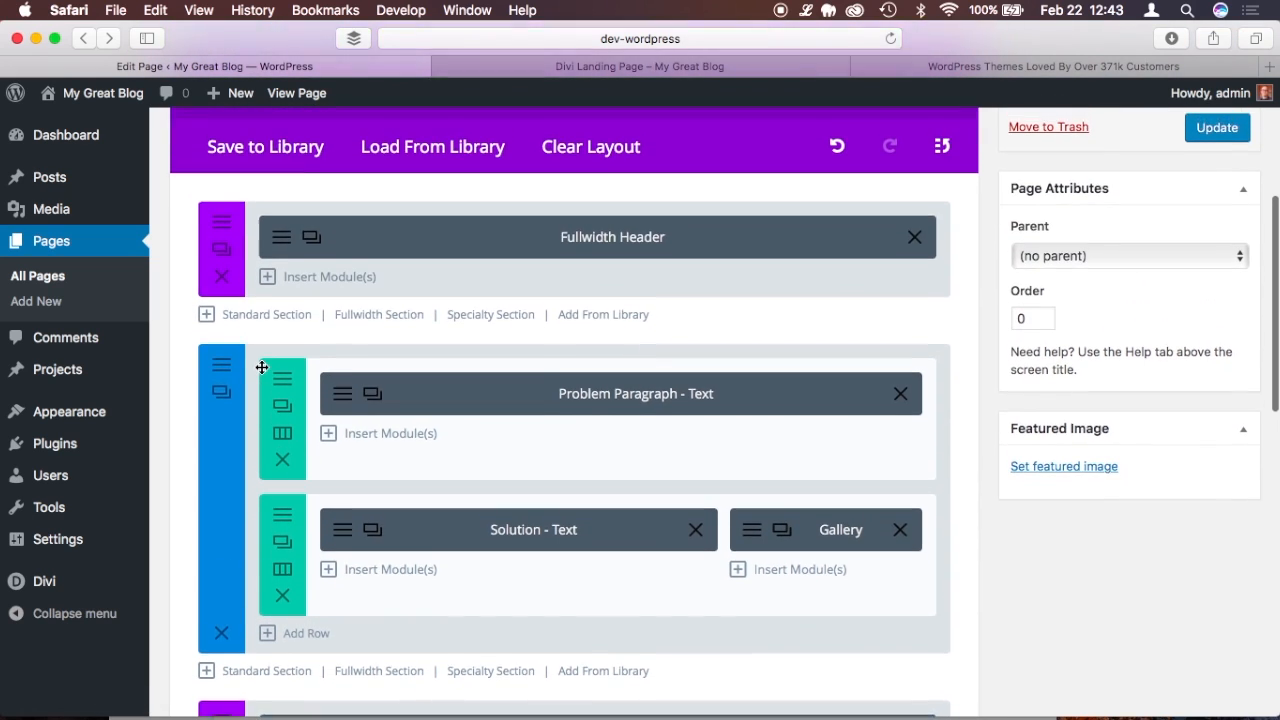
scroll(261, 368, "down", 4)
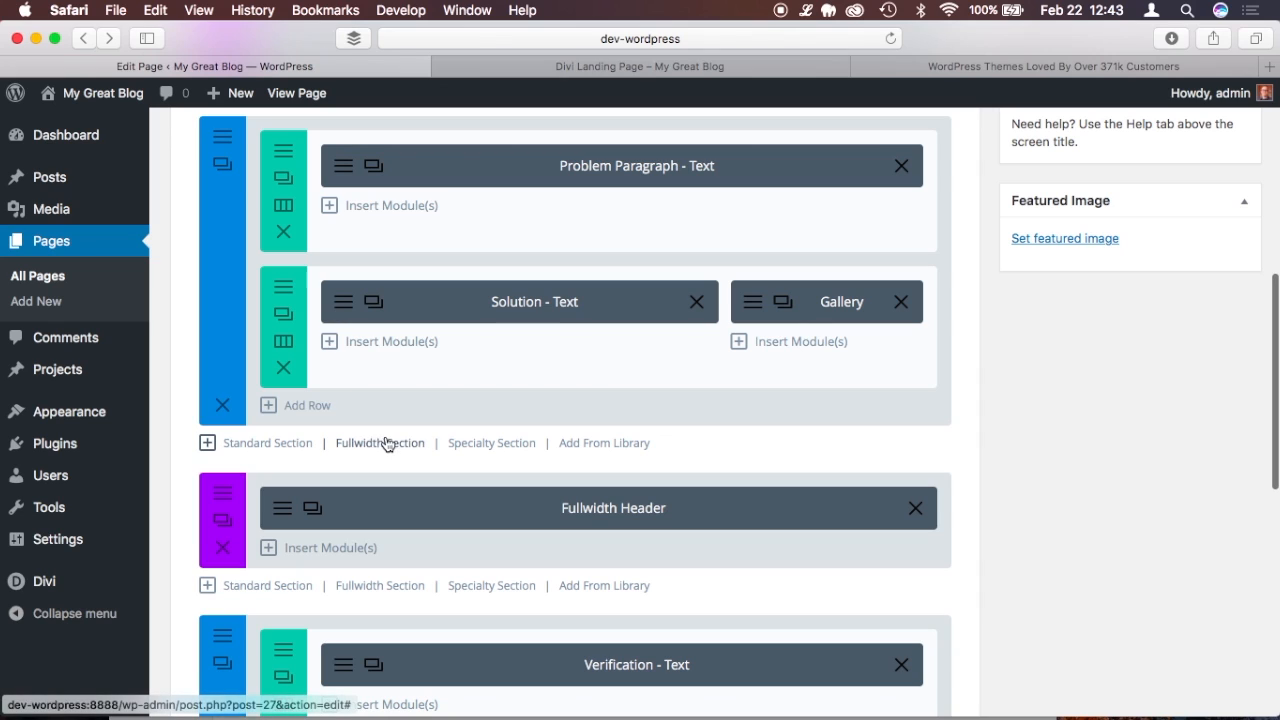
Copy the heading "Verification: How do we know this works?" from the Verification text module and close its settings.
scroll(330, 550, "down", 2)
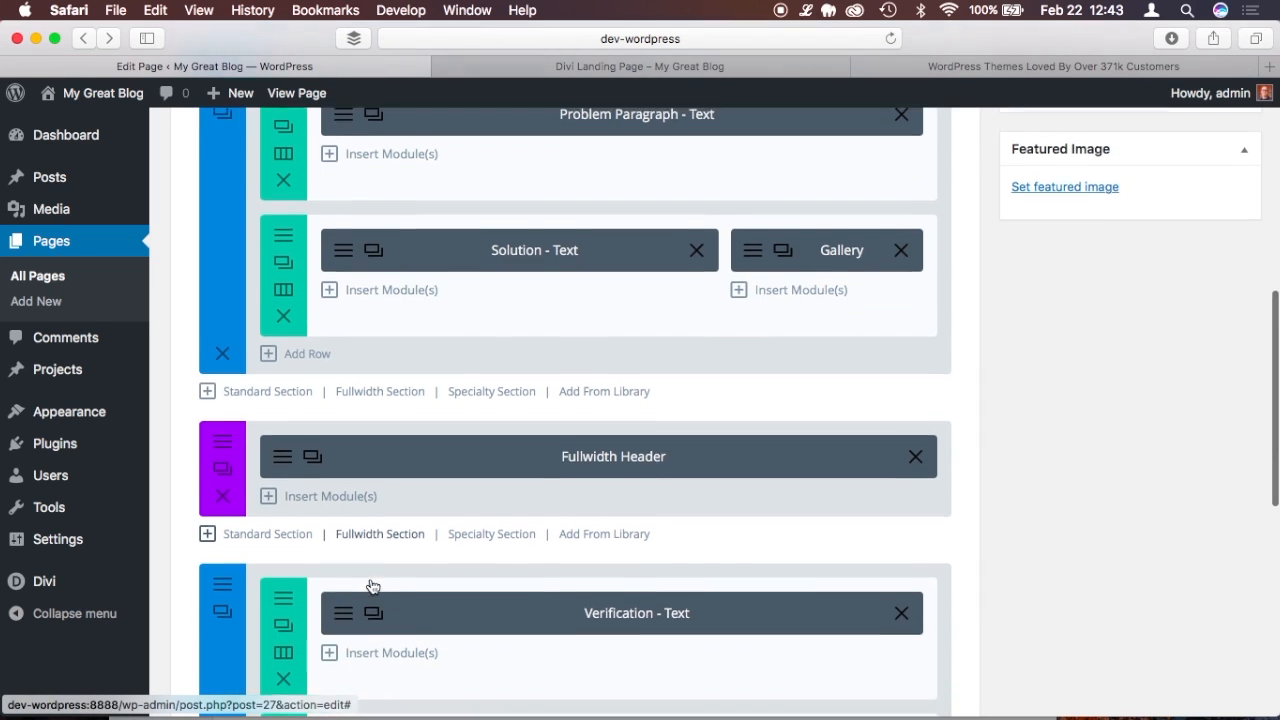
left_click(345, 593)
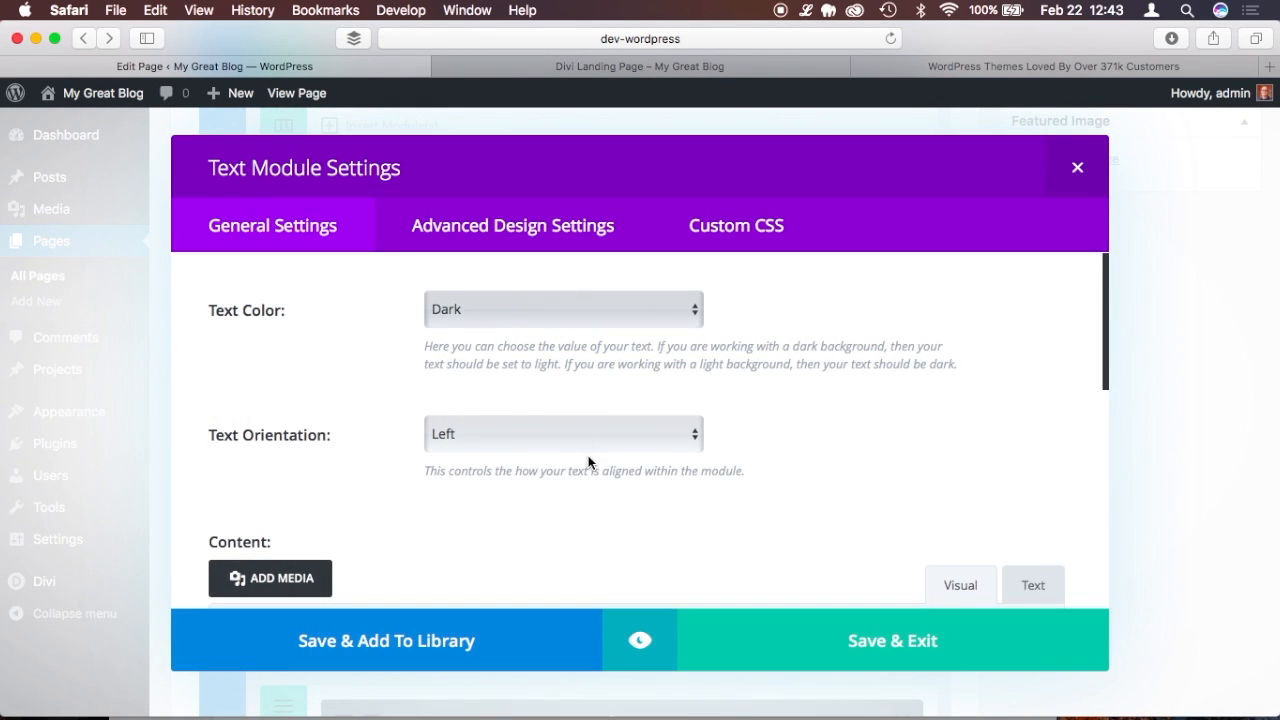
scroll(591, 463, "down", 5)
left_click(537, 424)
triple_click(537, 424)
key("super+c")
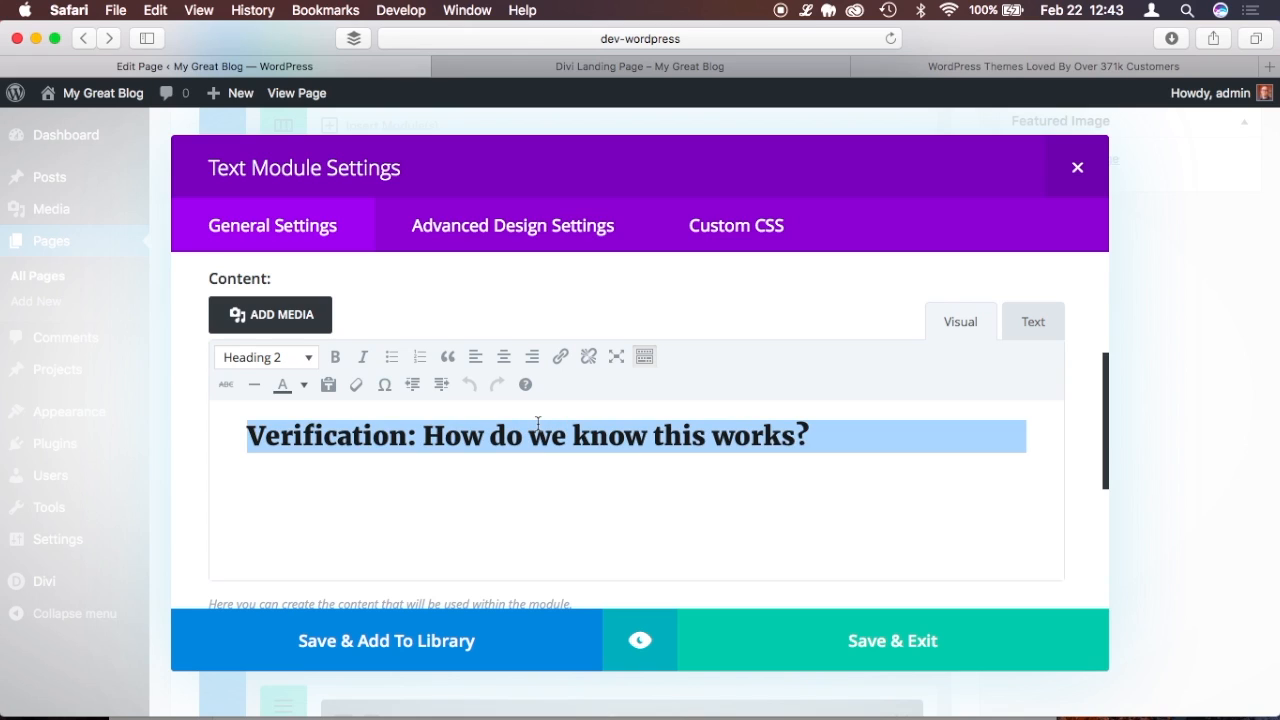
key("BackSpace")
left_click(1077, 167)
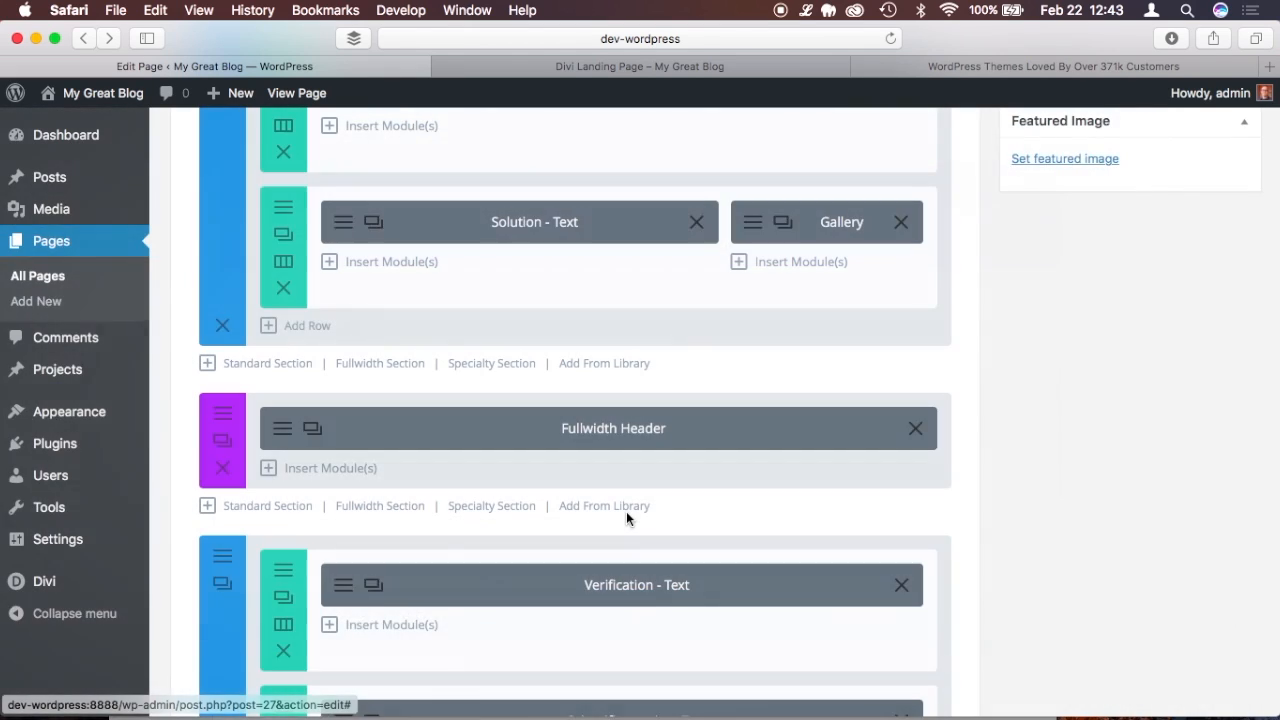
Delete the row holding the Verification text module and set the title of the fullwidth header above it to "Verification".
left_click(283, 651)
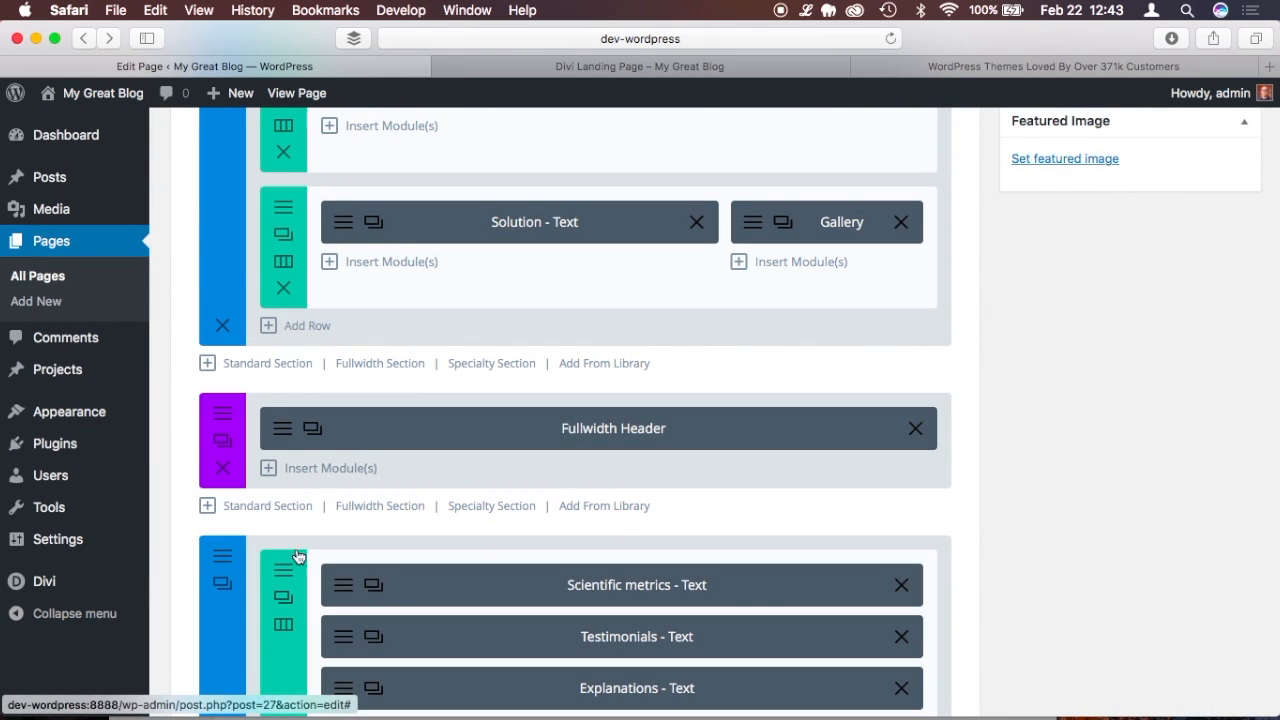
left_click(280, 436)
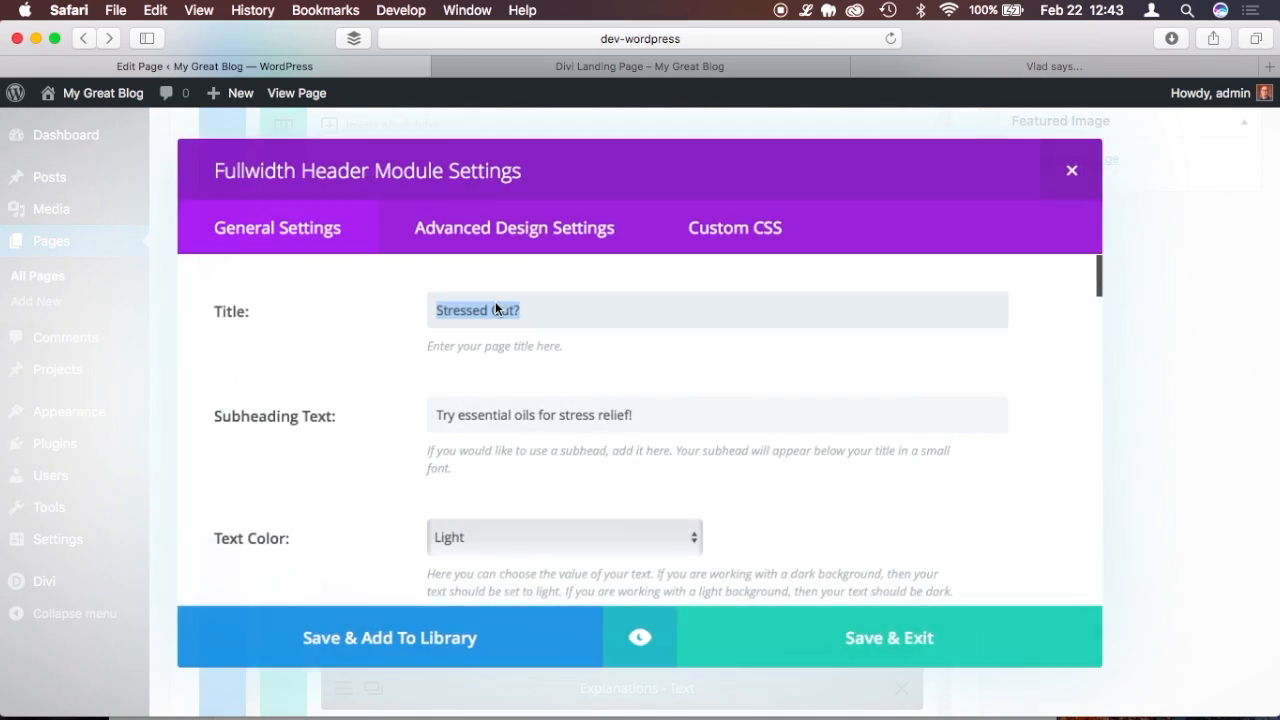
key("super+v")
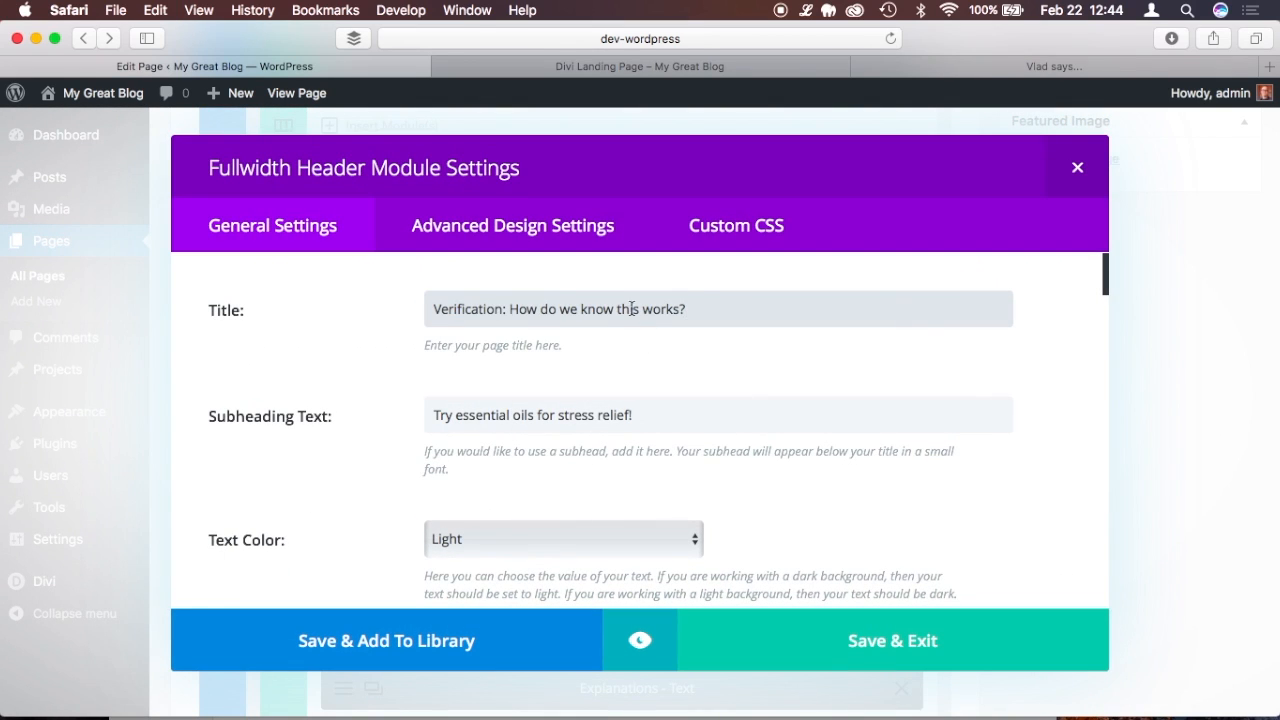
left_click_drag(704, 303, 509, 305)
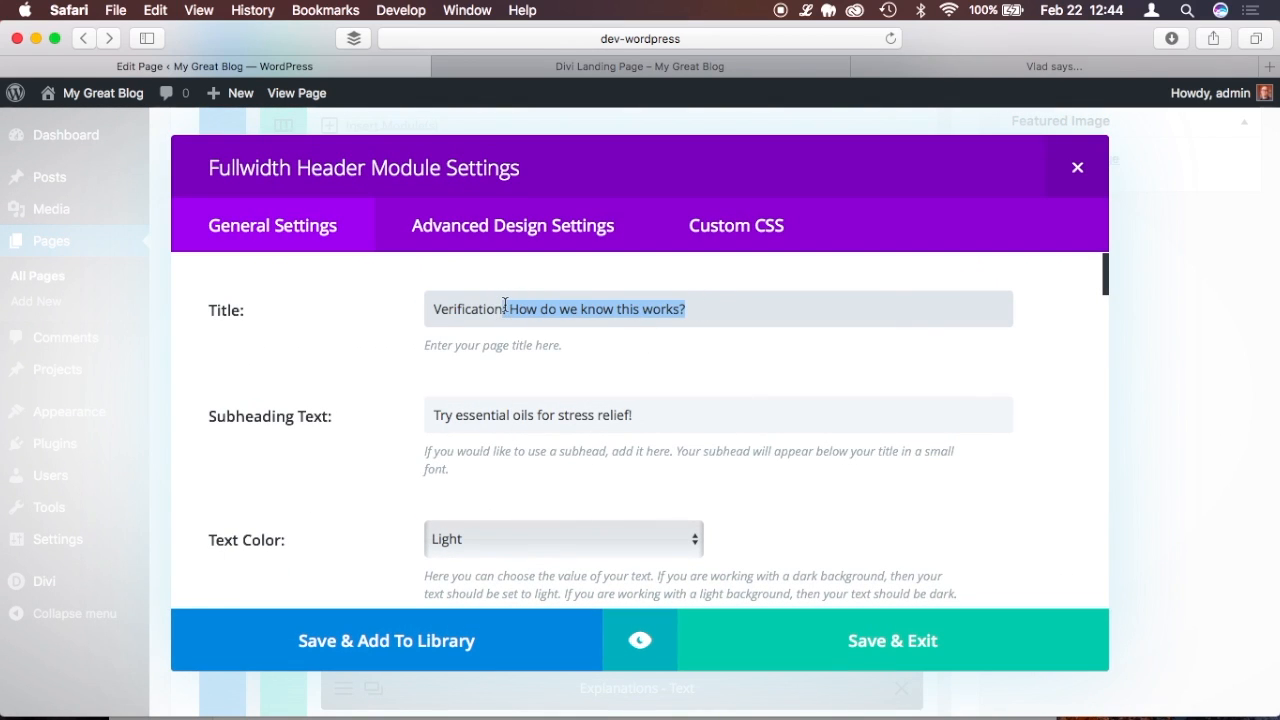
key("BackSpace")
Set the Verification header's subheading text to "How we know this works".
triple_click(521, 423)
type(": How do we know this works?")
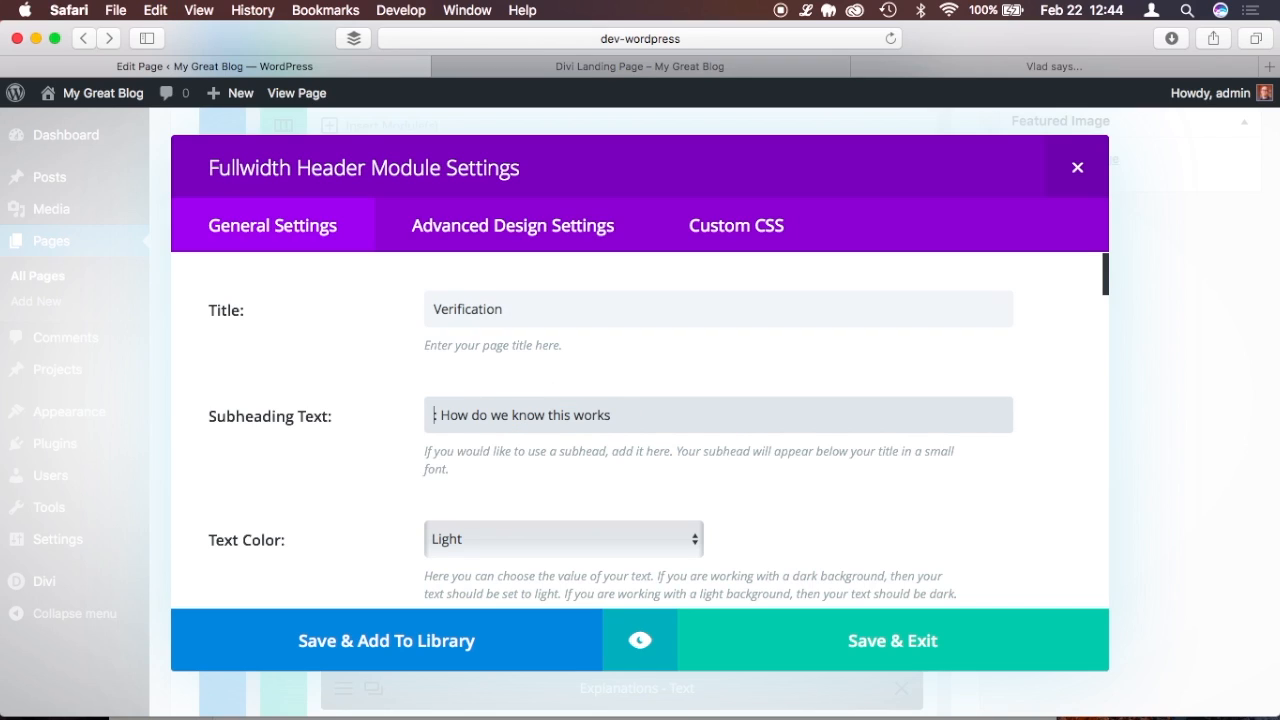
key("BackSpace")
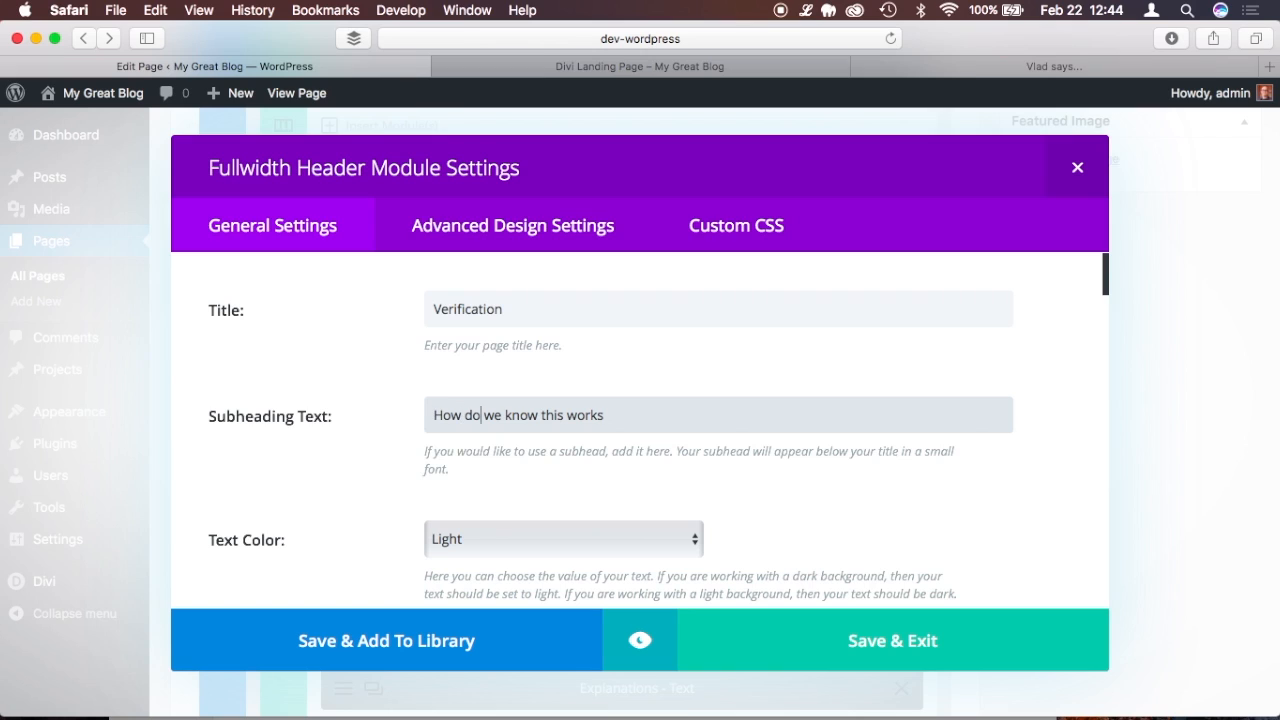
key("BackSpace")
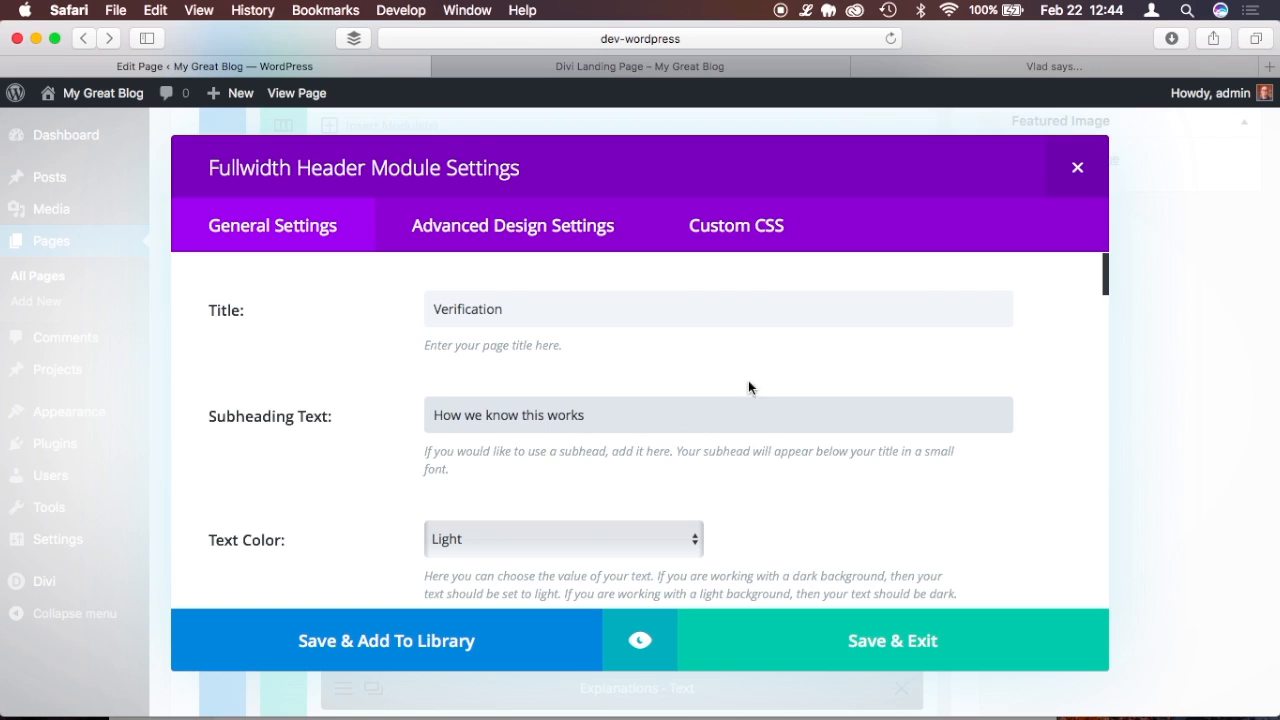
Replace the Verification header's background image with the media library's third photo, showing oil bottles between white and pink flowers.
scroll(1026, 490, "down", 10)
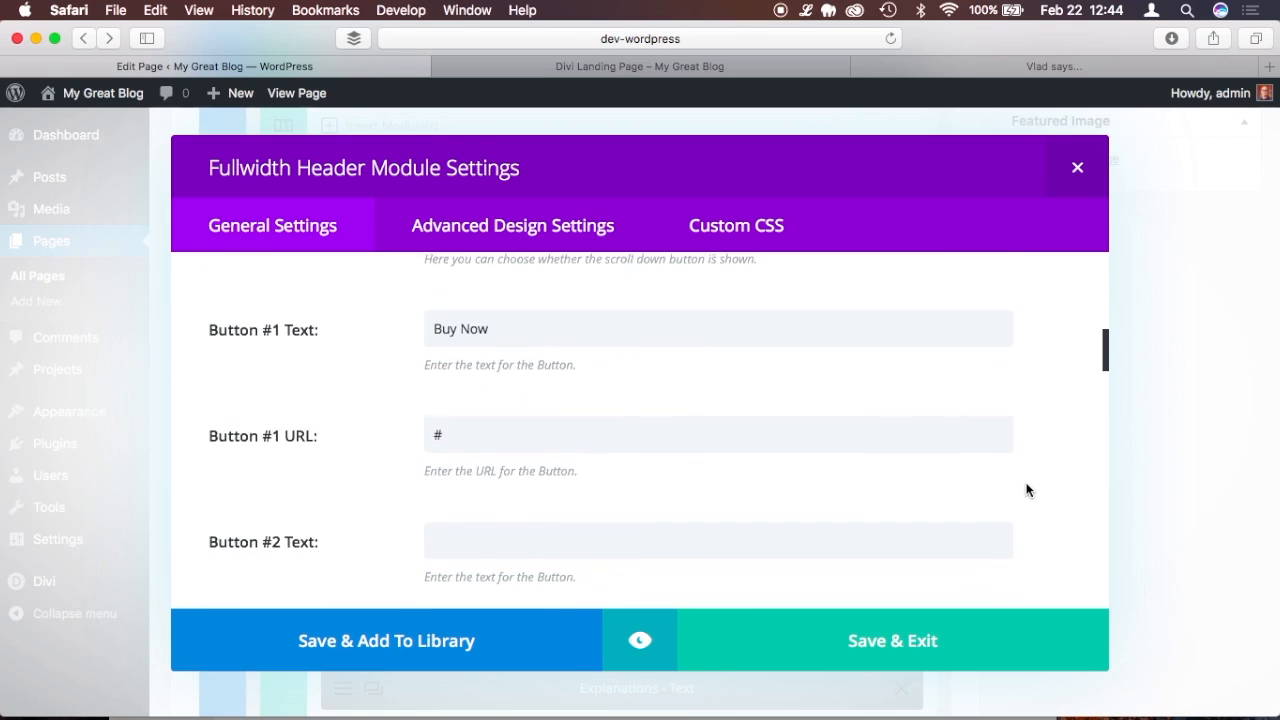
scroll(726, 405, "down", 8)
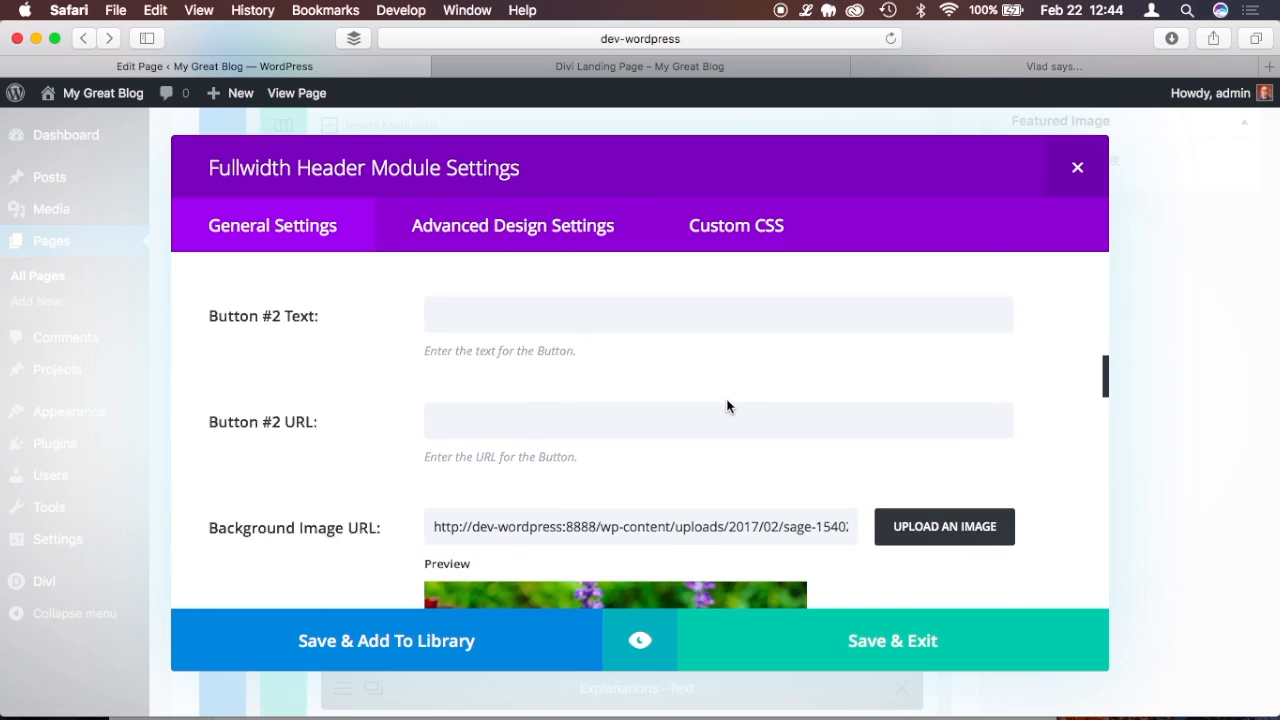
scroll(727, 400, "down", 5)
scroll(800, 380, "up", 4)
left_click(916, 312)
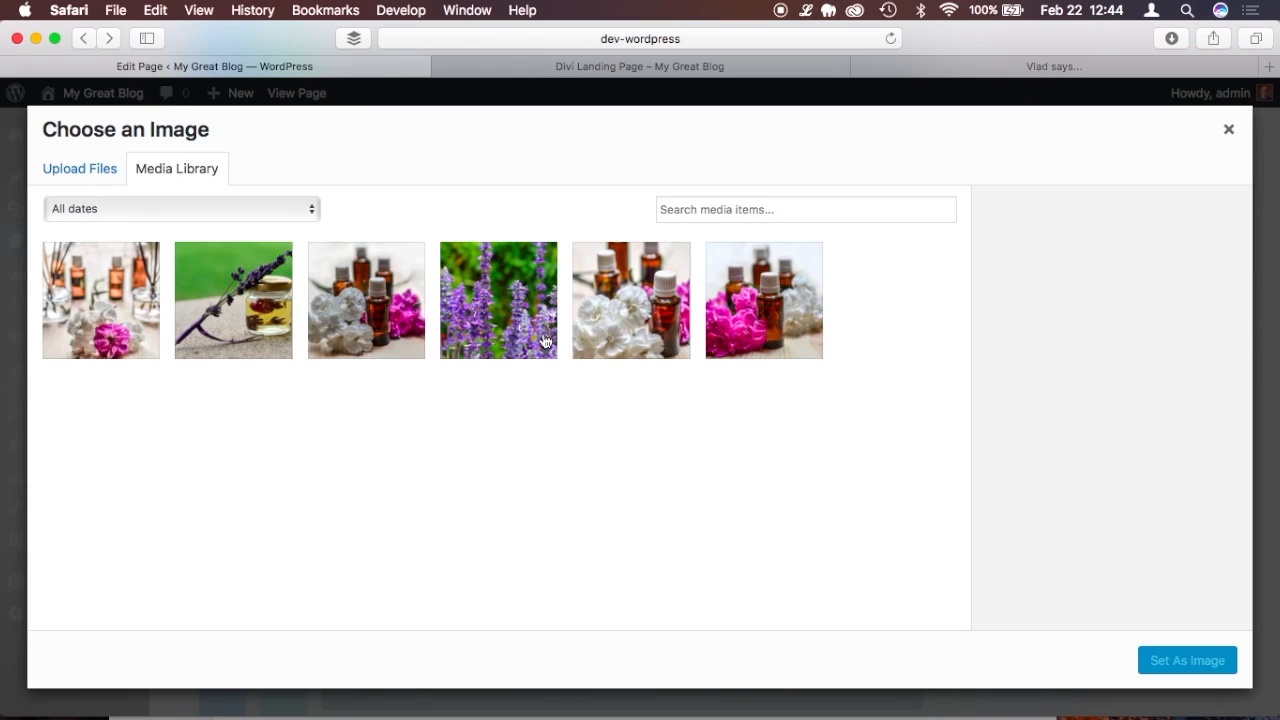
left_click(393, 310)
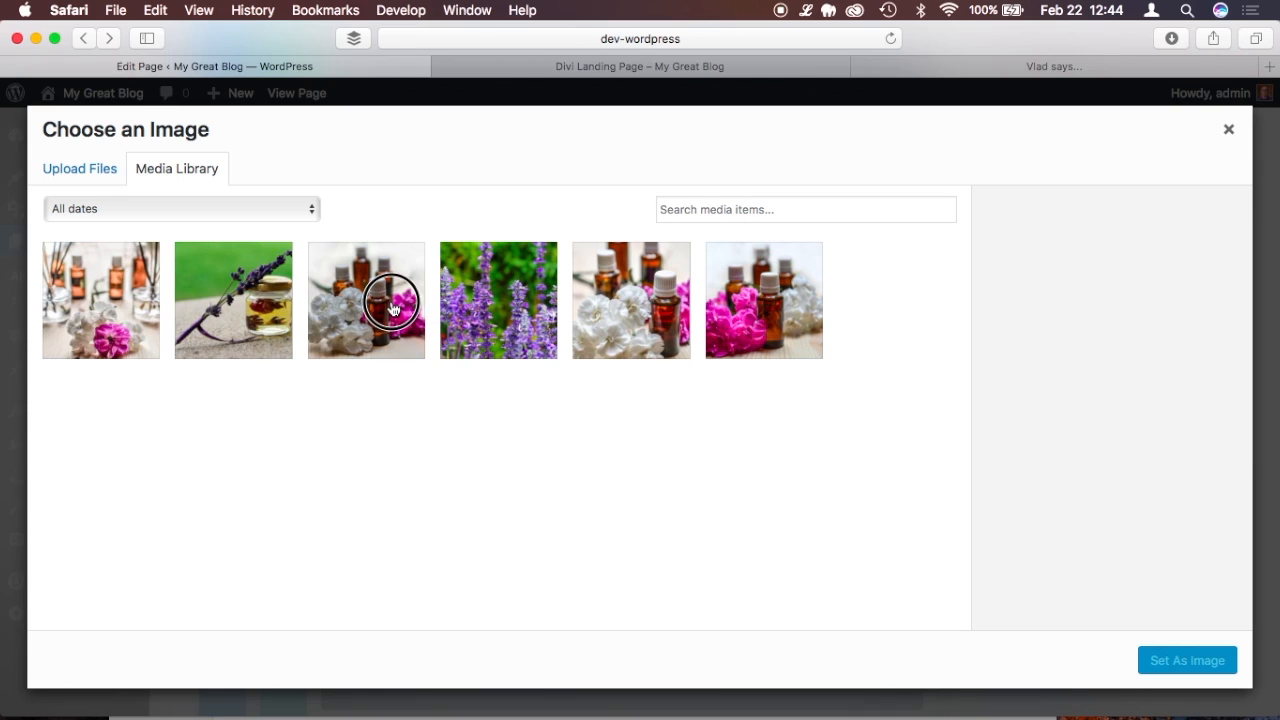
left_click(1190, 661)
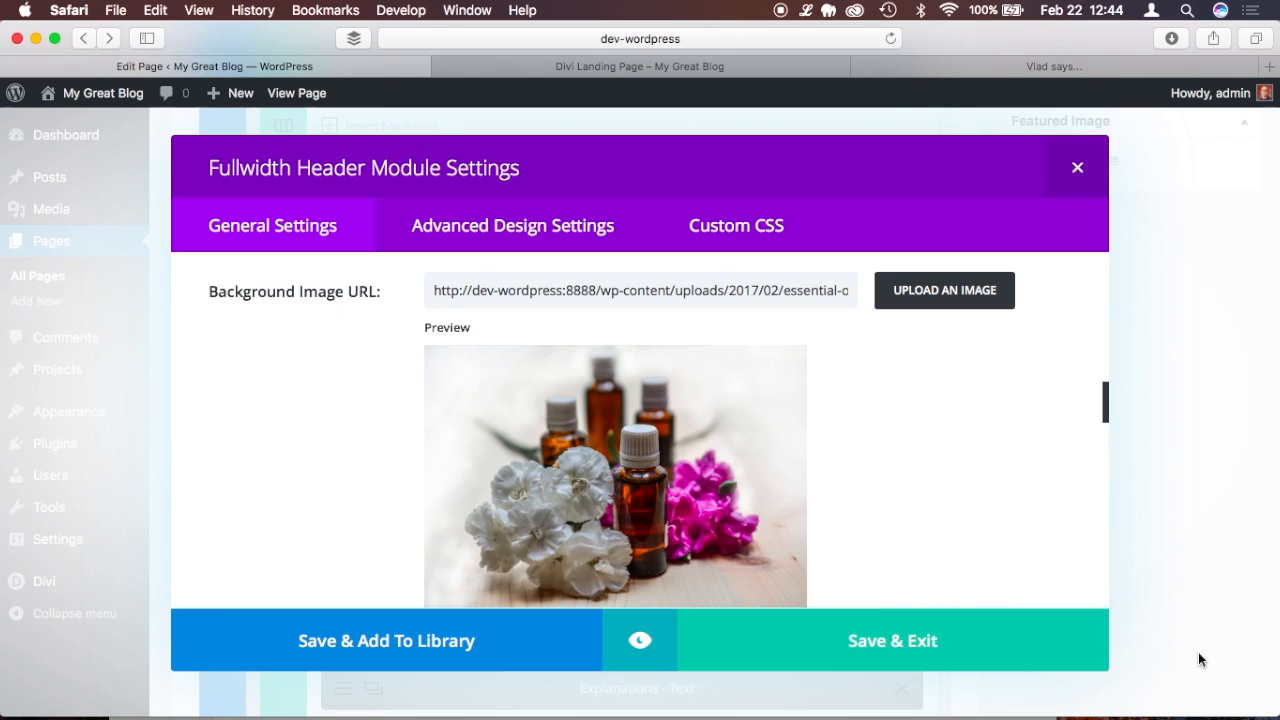
Set the Verification header's background overlay color to green, rgba(124,218,36,0.6), and save the module.
scroll(934, 466, "down", 5)
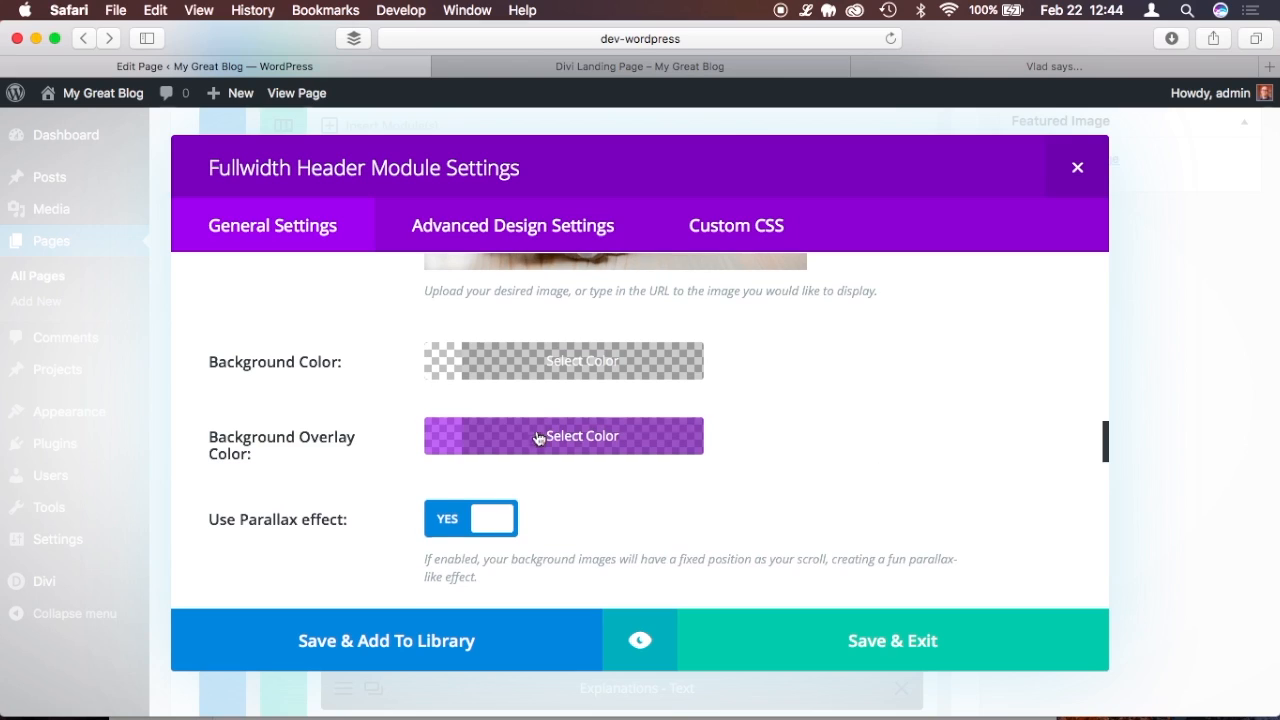
left_click(560, 444)
scroll(823, 372, "down", 1)
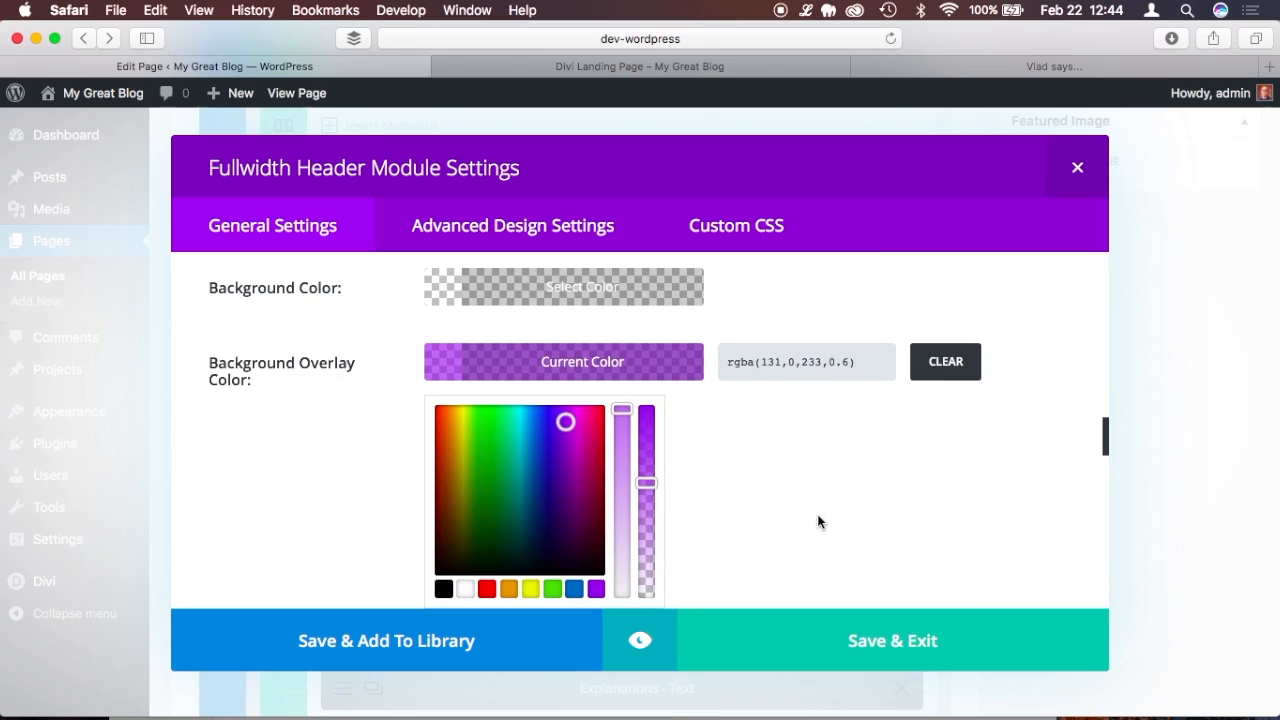
left_click(553, 590)
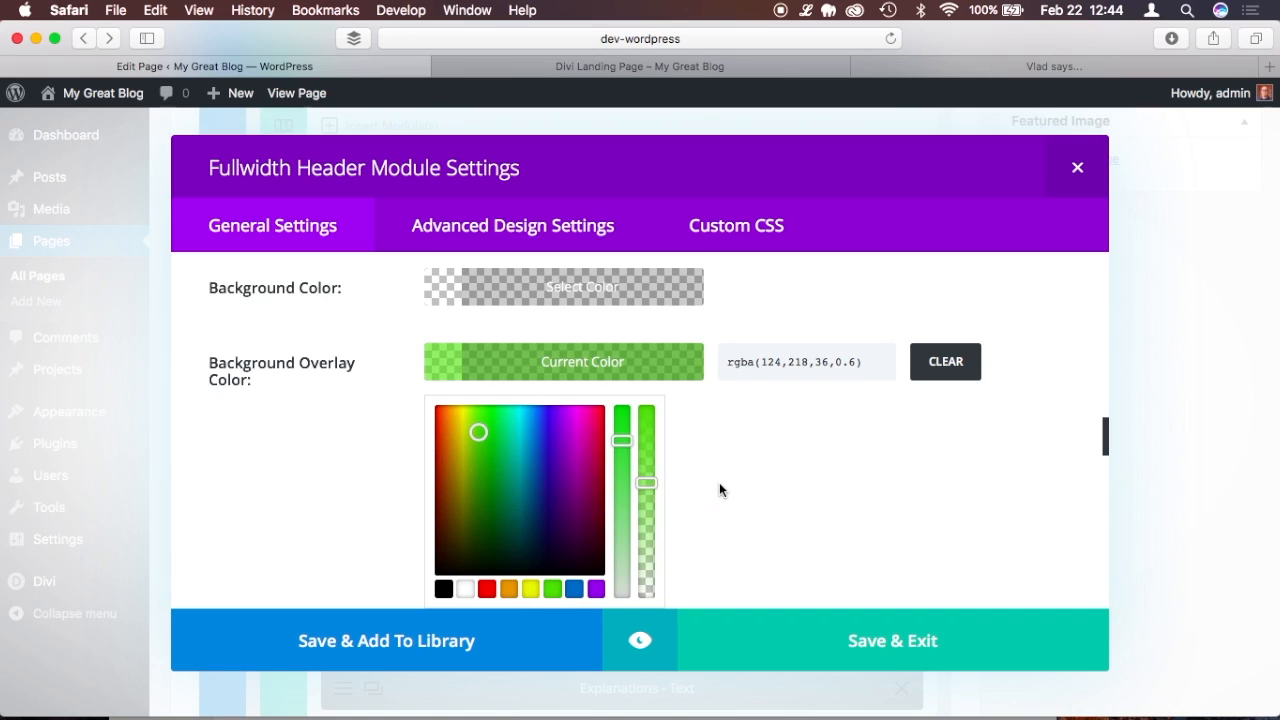
scroll(706, 529, "down", 1)
scroll(706, 529, "down", 1)
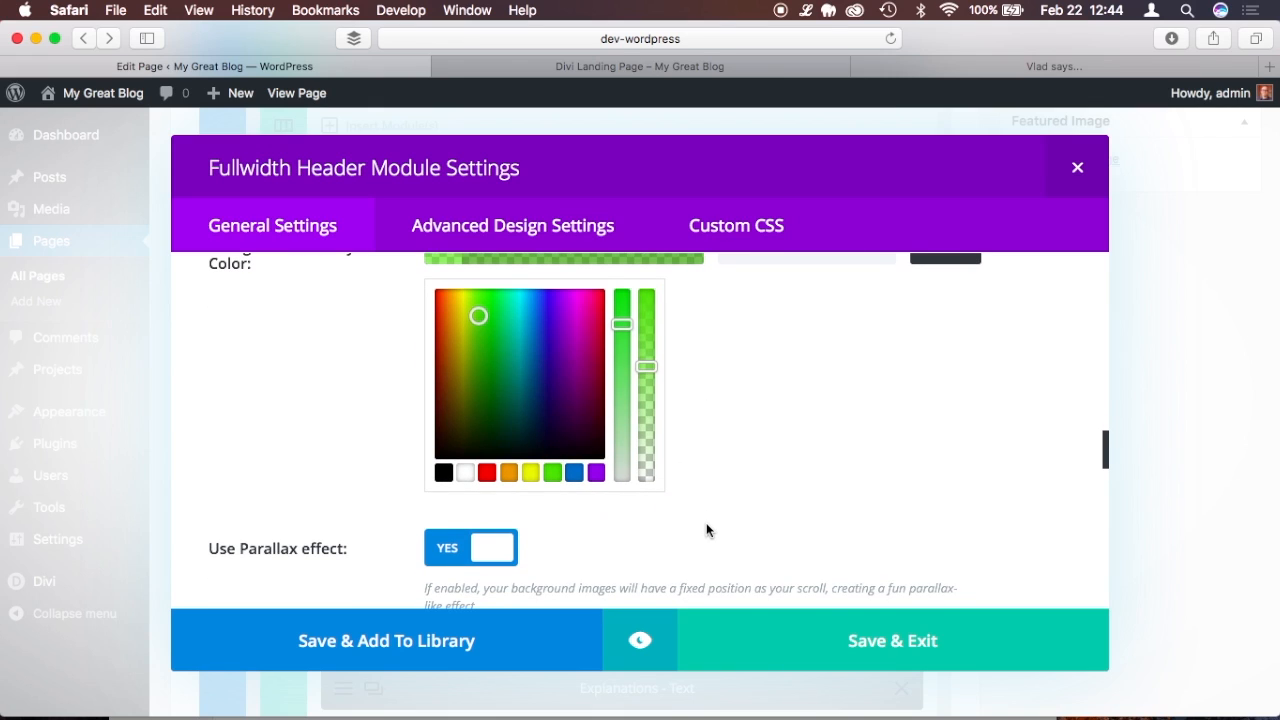
left_click(894, 643)
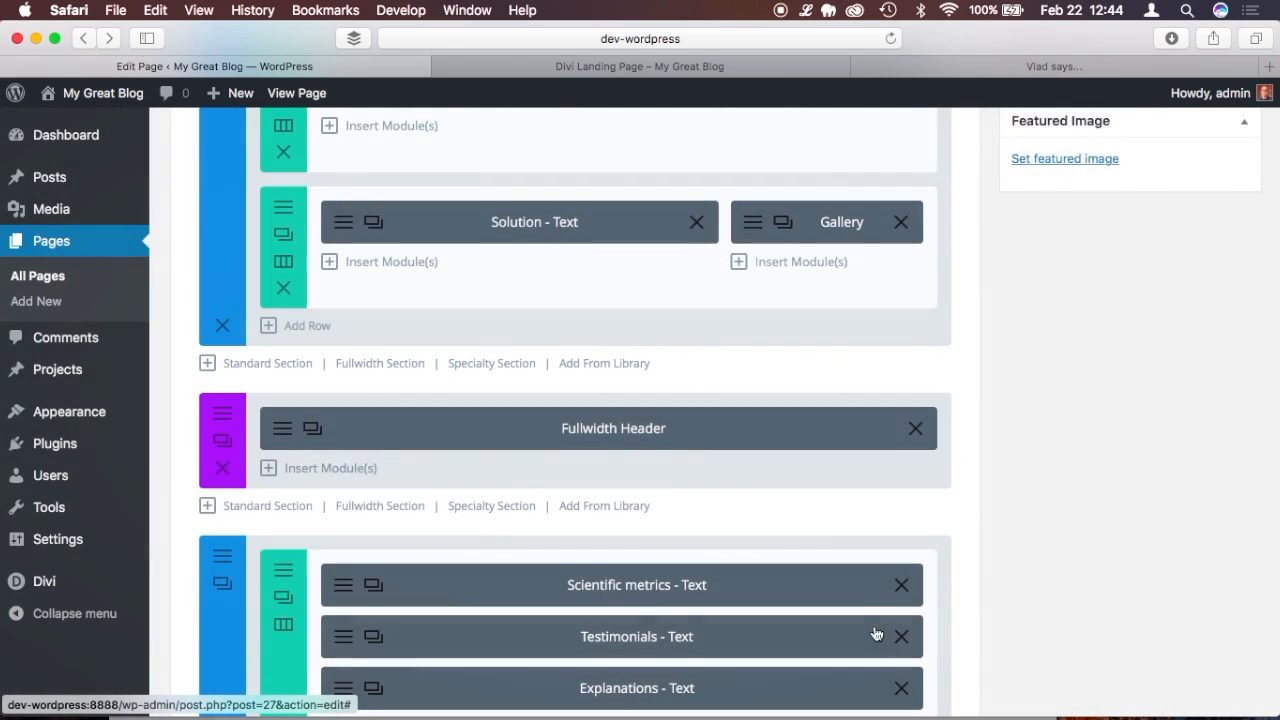
Preview the page changes and examine the Verification header's parallax background and its placement between the Solution and Scientific Metrics content.
scroll(971, 394, "up", 10)
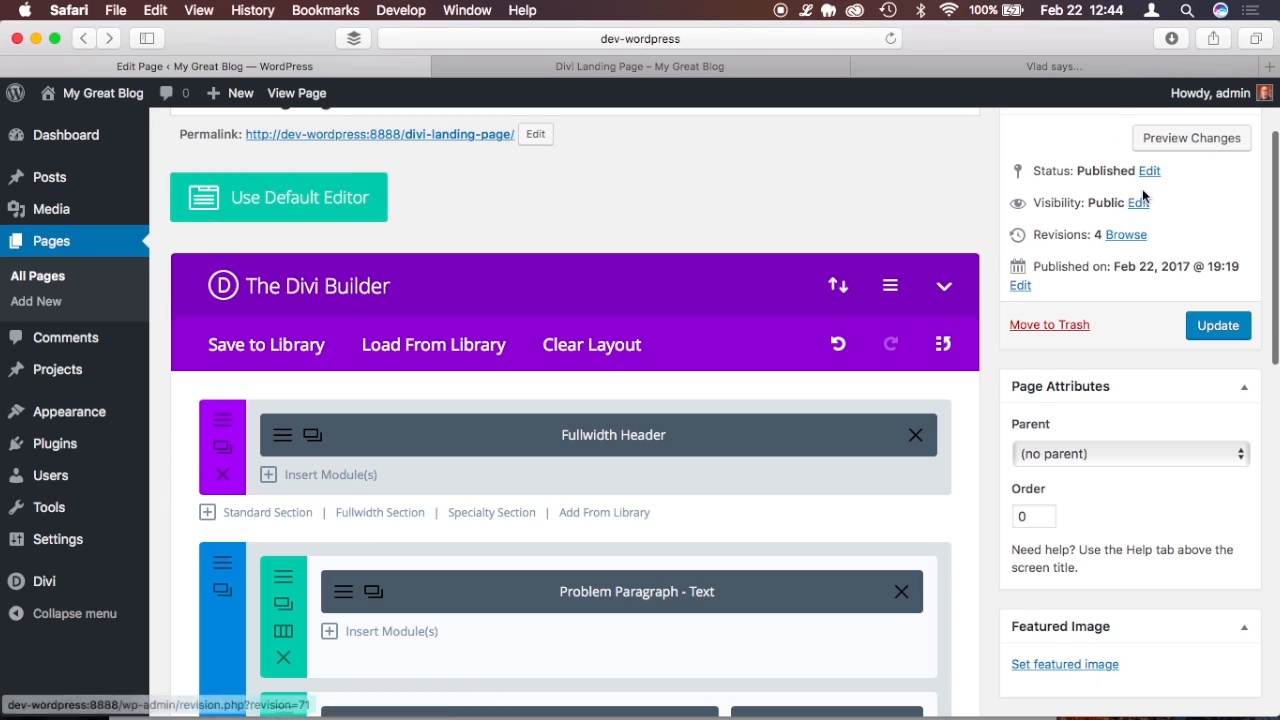
left_click(1166, 149)
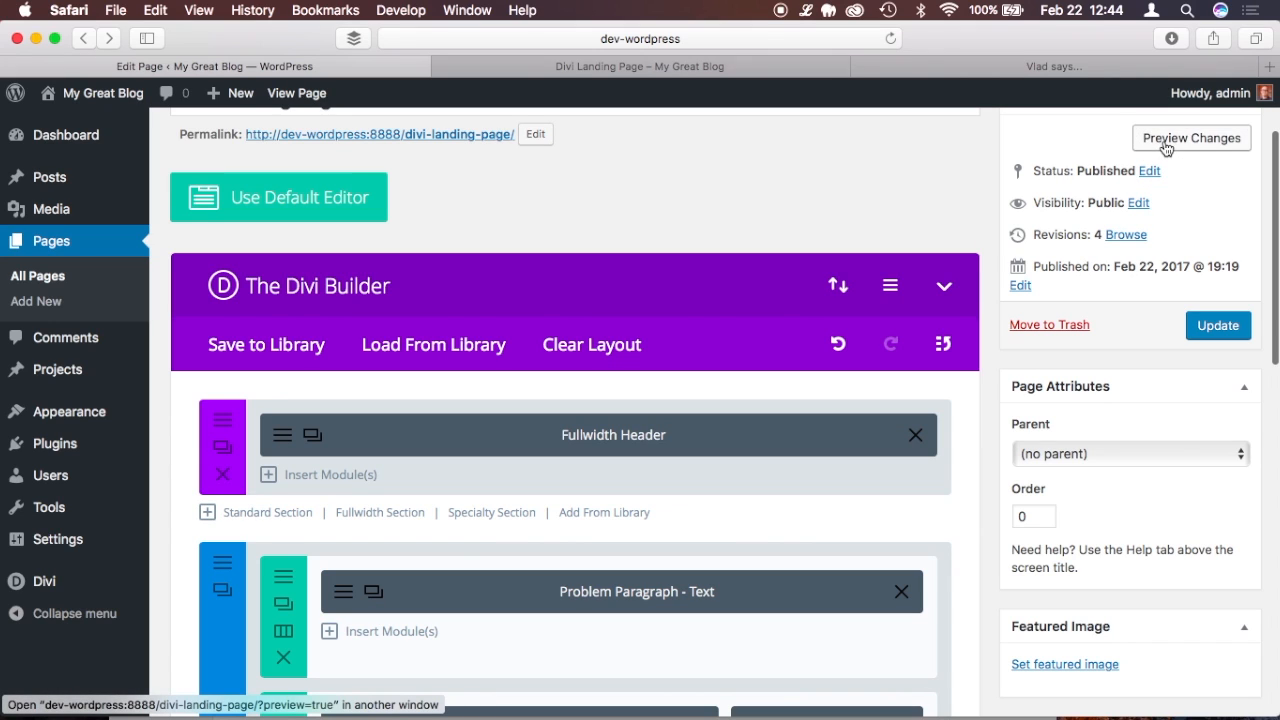
left_click(740, 68)
scroll(868, 279, "down", 3)
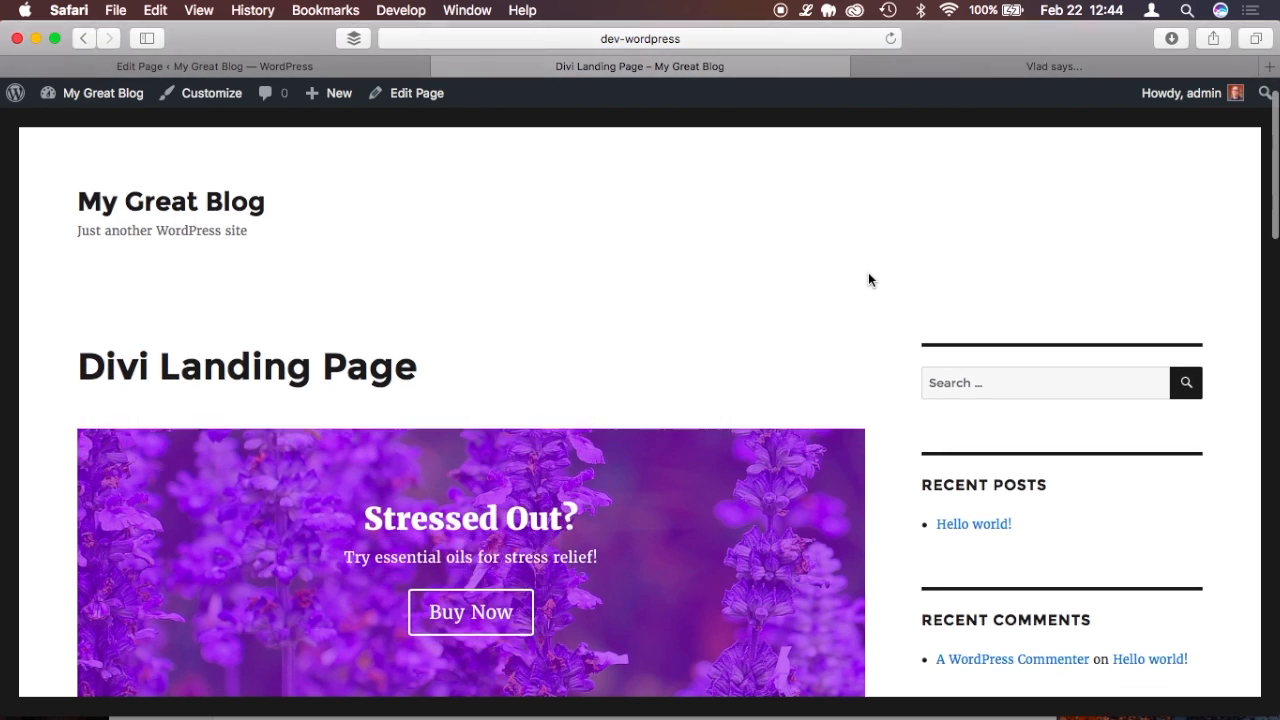
scroll(868, 276, "down", 8)
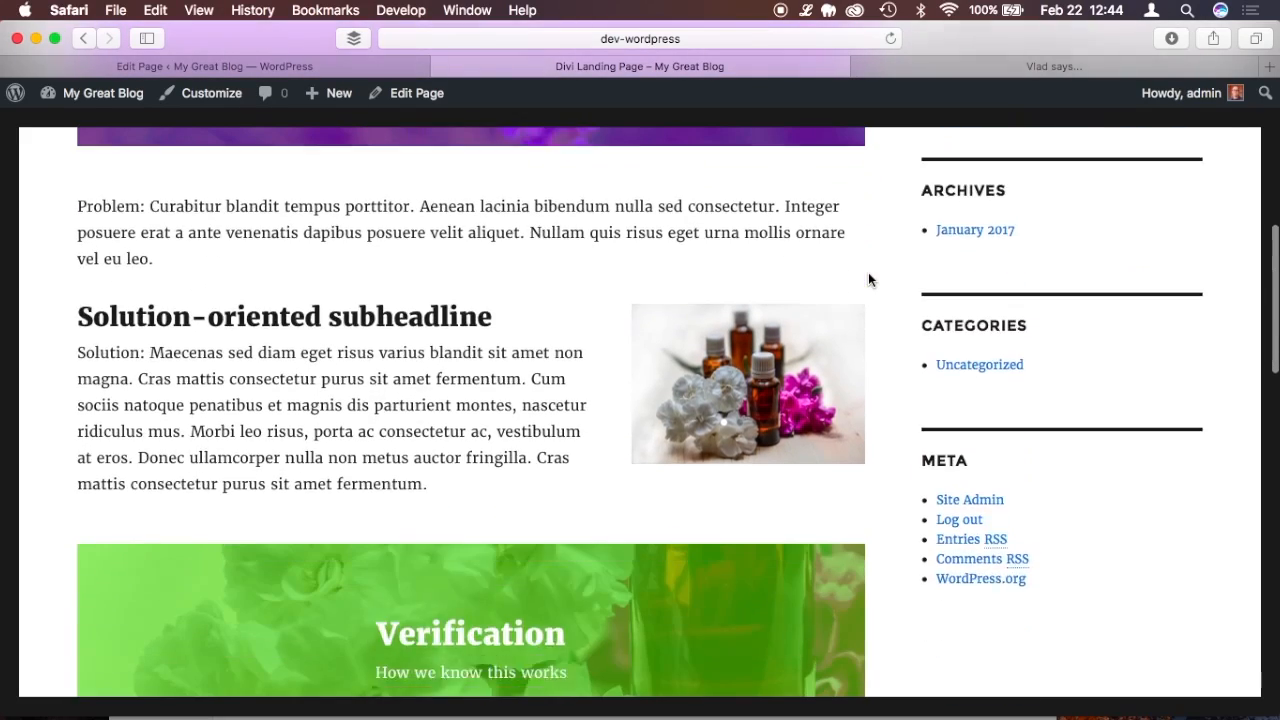
scroll(868, 272, "down", 3)
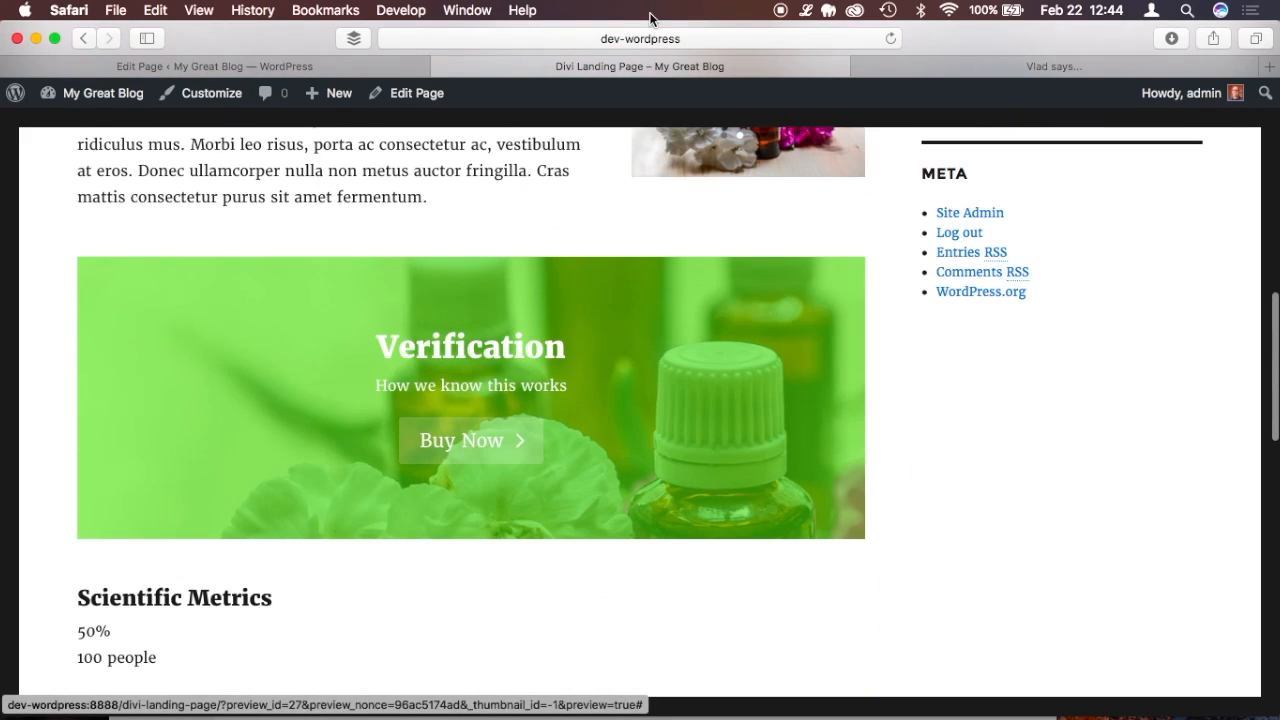
scroll(737, 343, "down", 1)
scroll(737, 343, "up", 4)
scroll(737, 343, "down", 2)
scroll(761, 440, "down", 2)
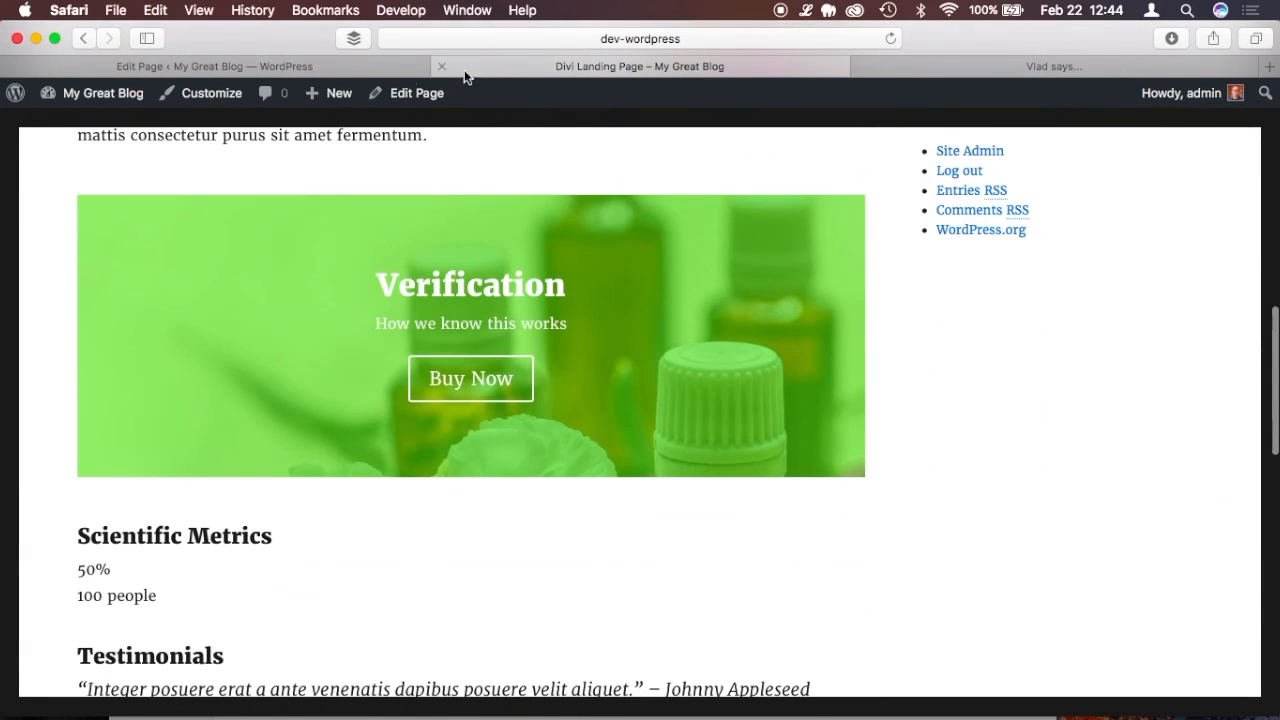
Back in the page editor, clear the Verification header's Button #1 text and URL, preview the module, and save it.
left_click(310, 62)
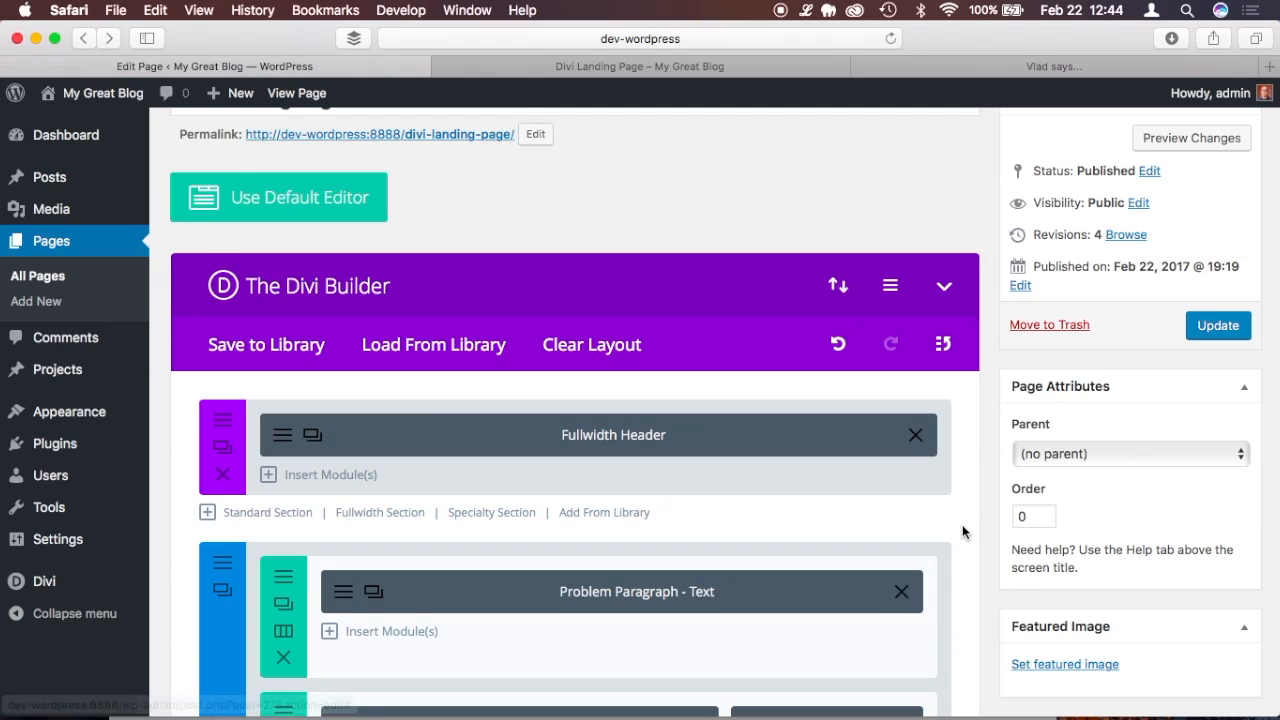
scroll(970, 486, "down", 5)
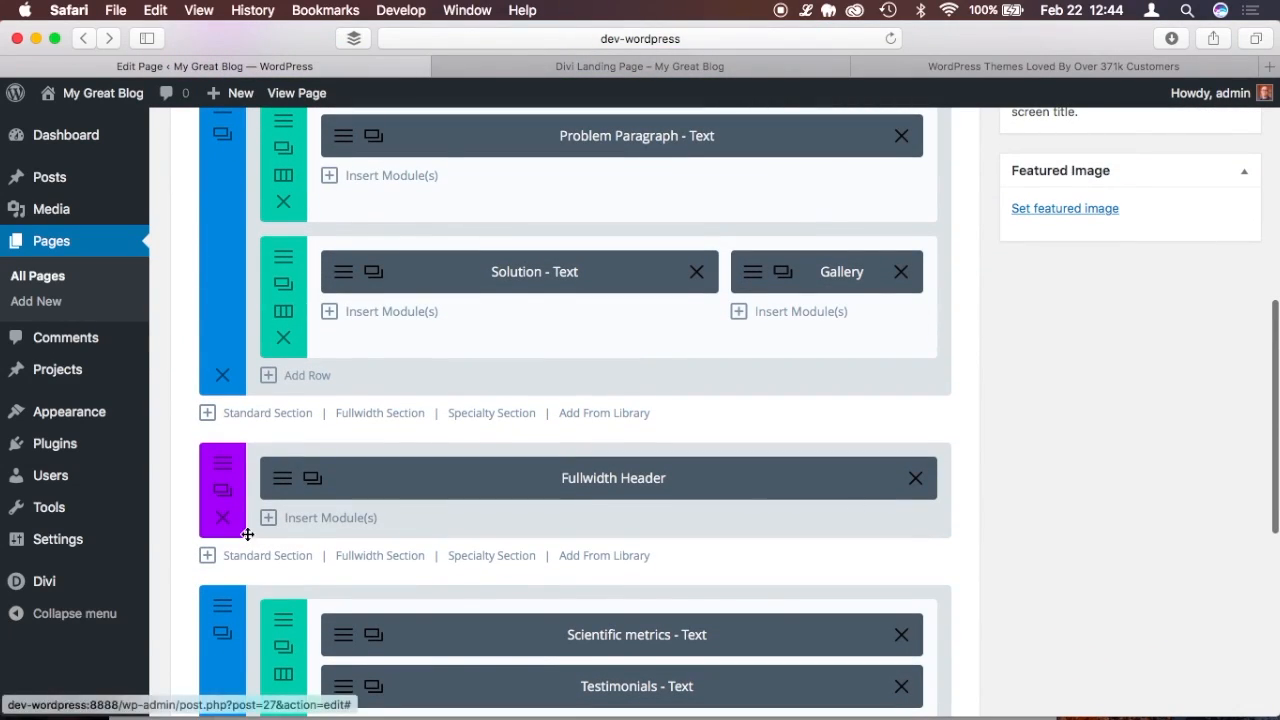
left_click(284, 482)
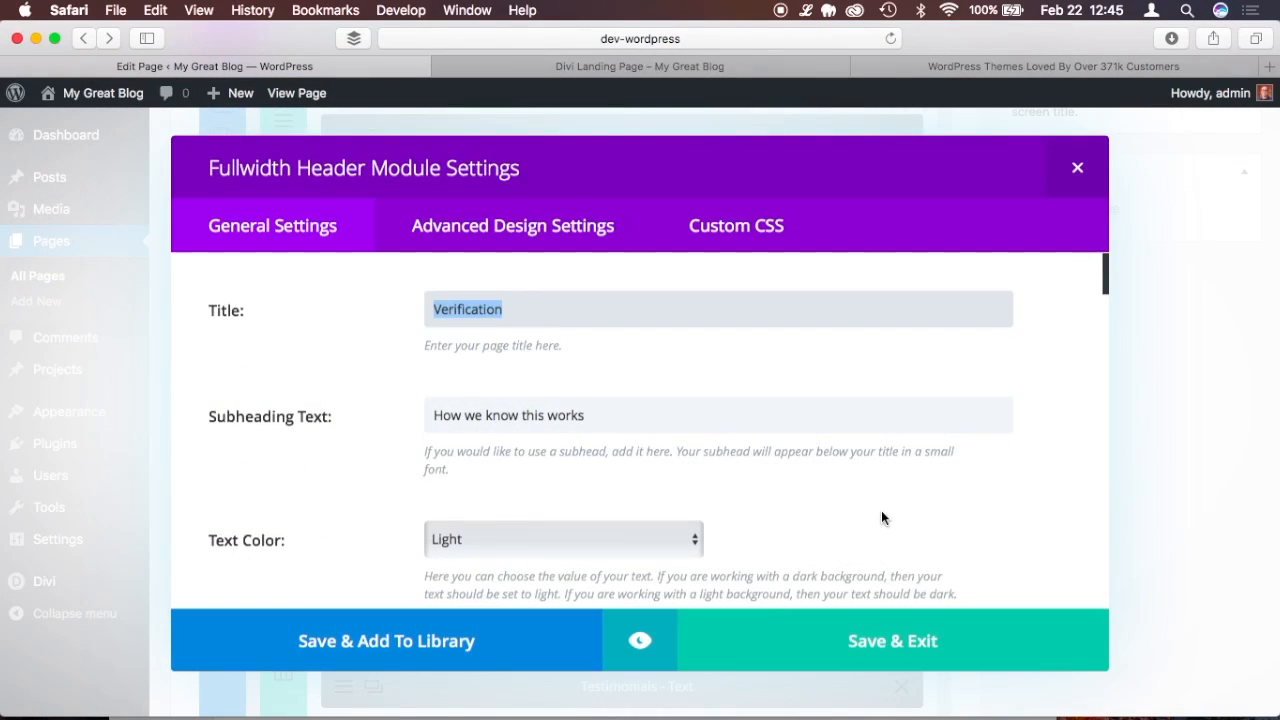
scroll(881, 511, "down", 4)
scroll(881, 518, "down", 5)
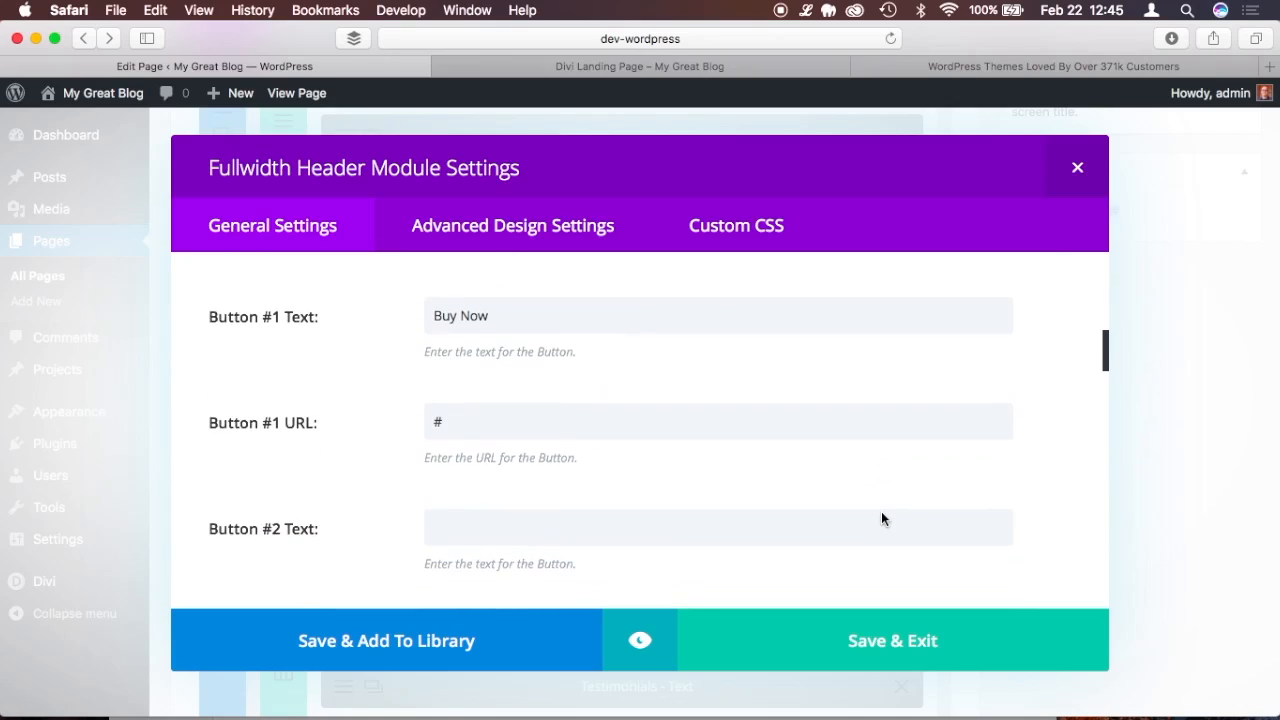
triple_click(570, 310)
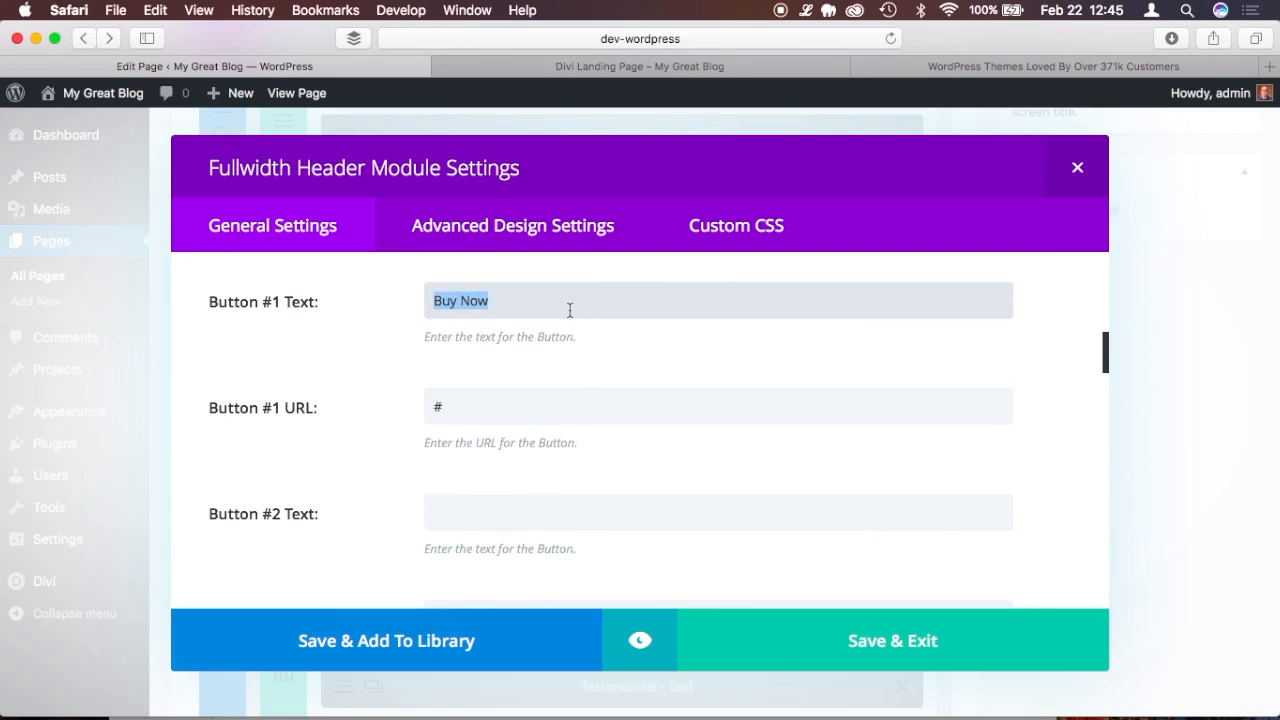
key("BackSpace")
left_click(505, 406)
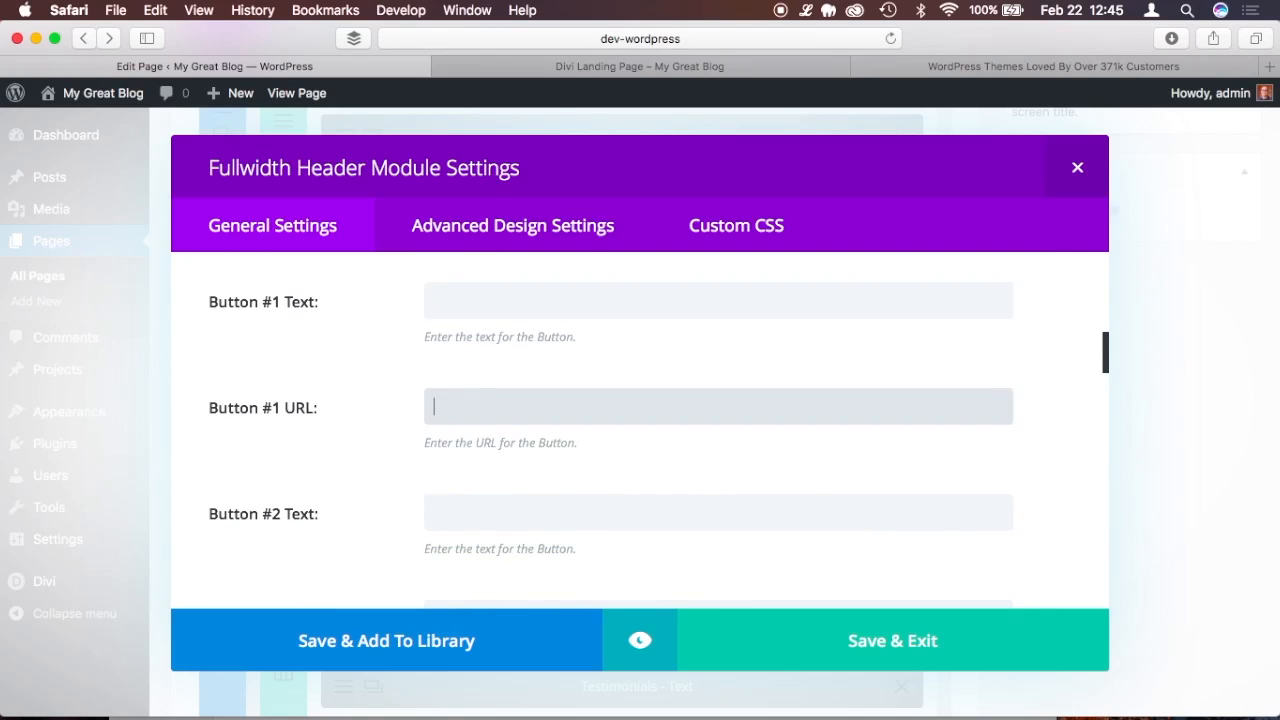
left_click(640, 640)
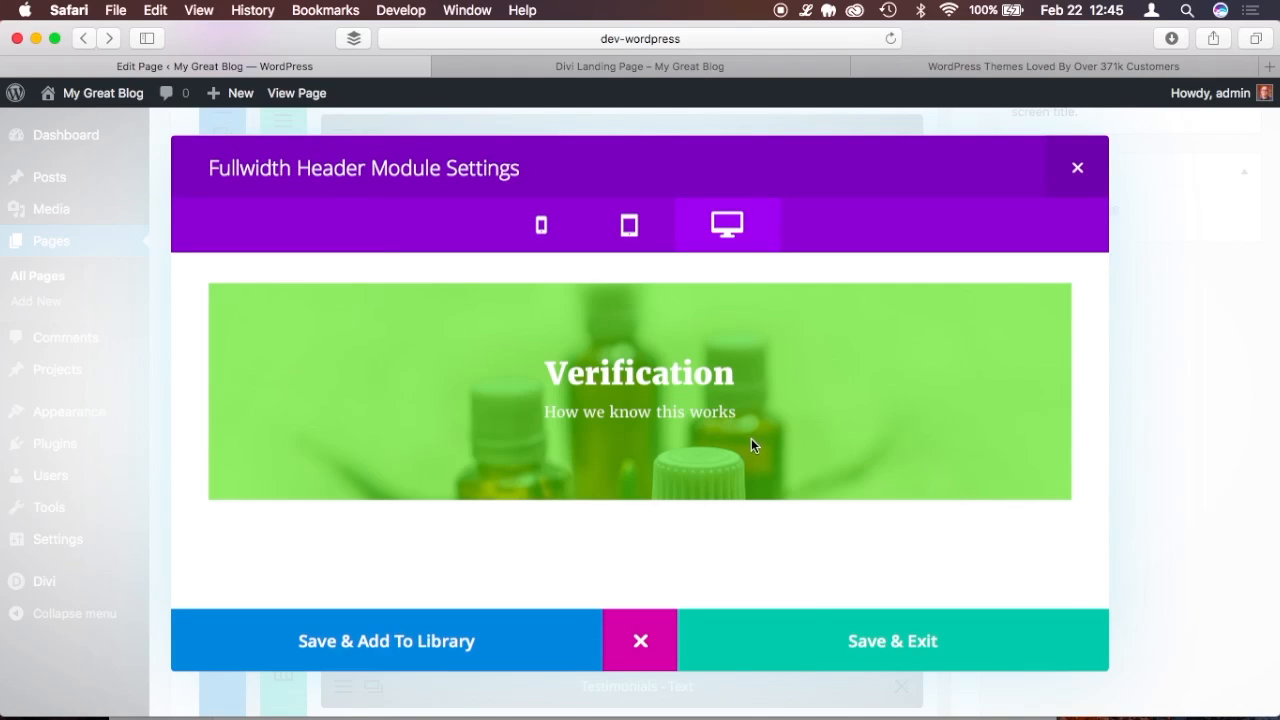
left_click(860, 641)
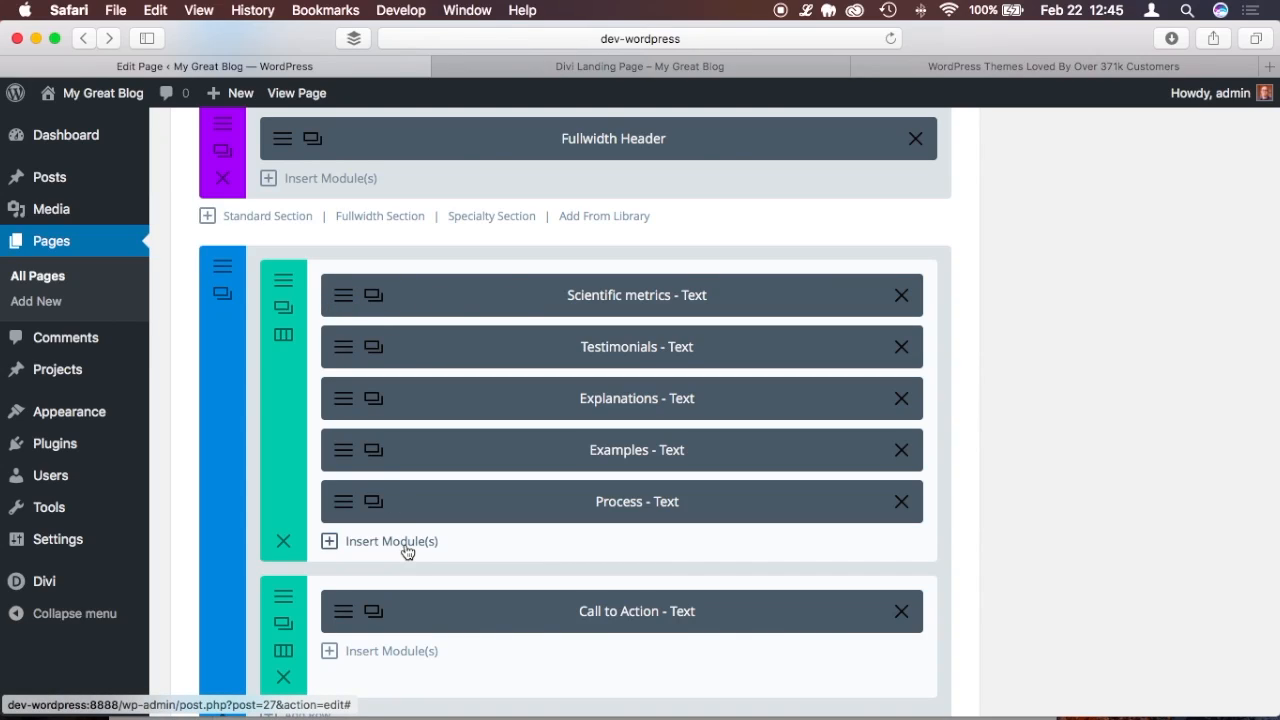
Add a row with three 1/3 columns below the Call to Action row.
scroll(321, 445, "down", 2)
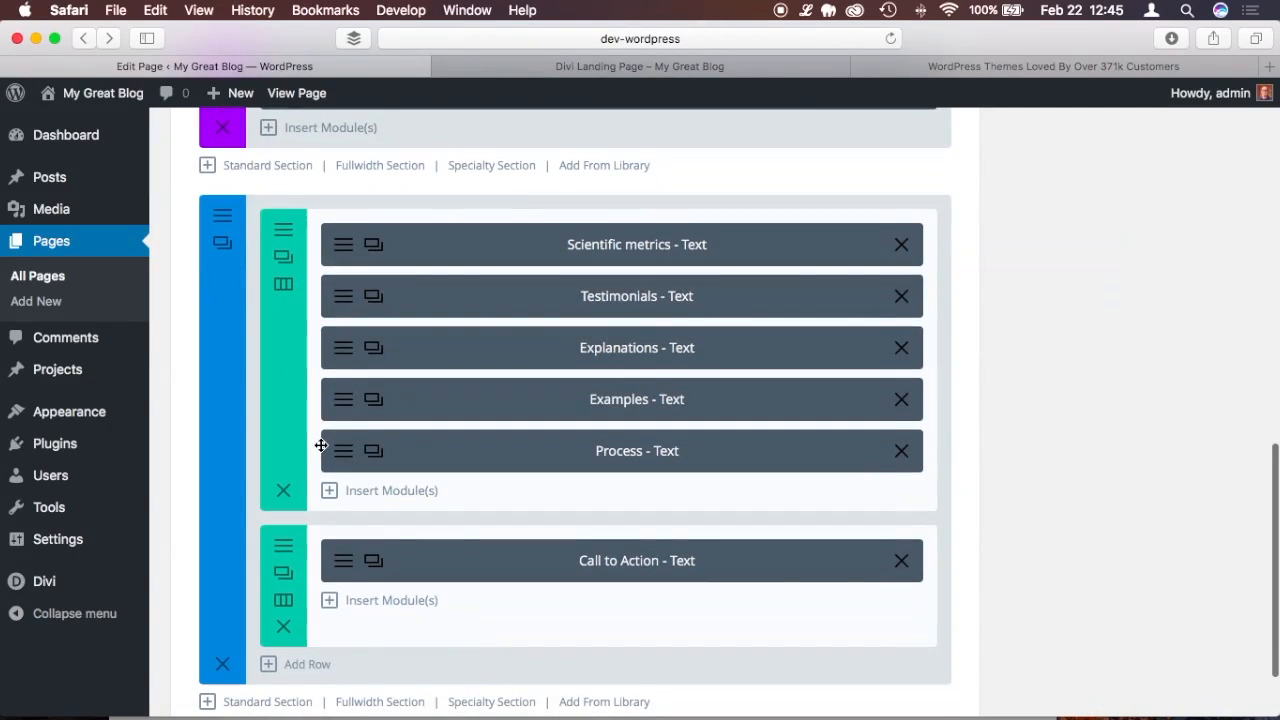
left_click(305, 670)
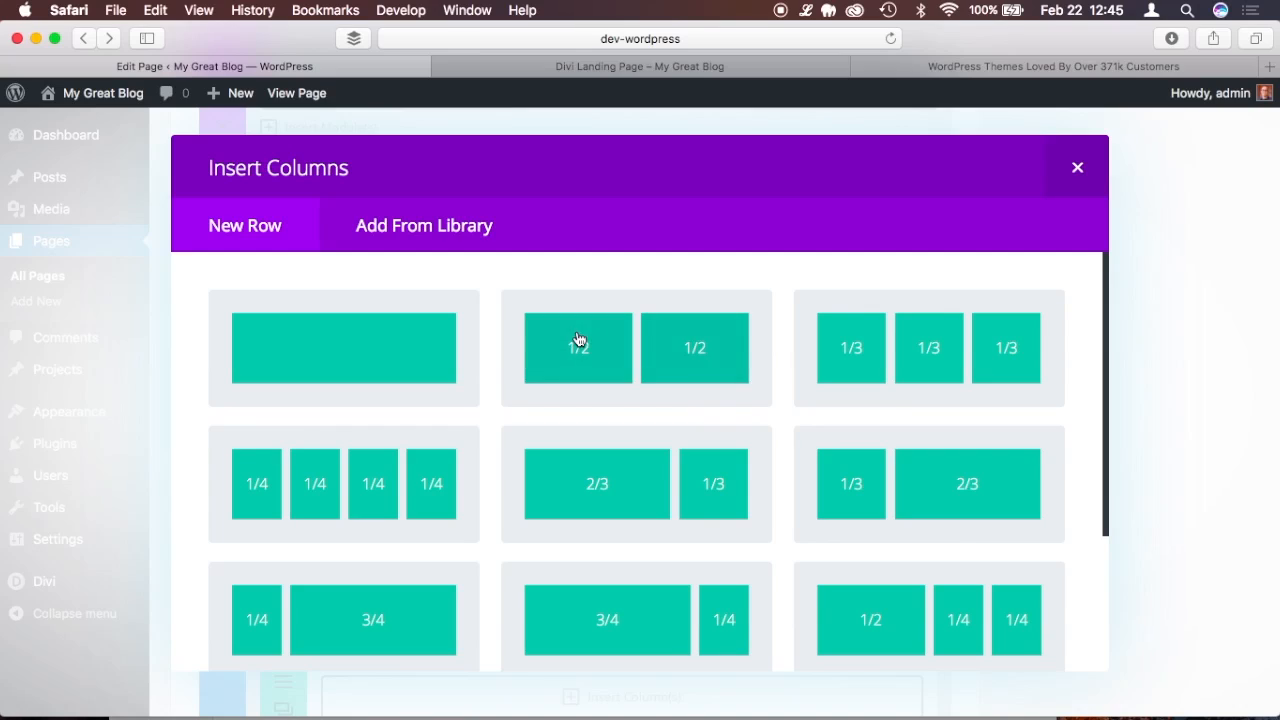
left_click(882, 389)
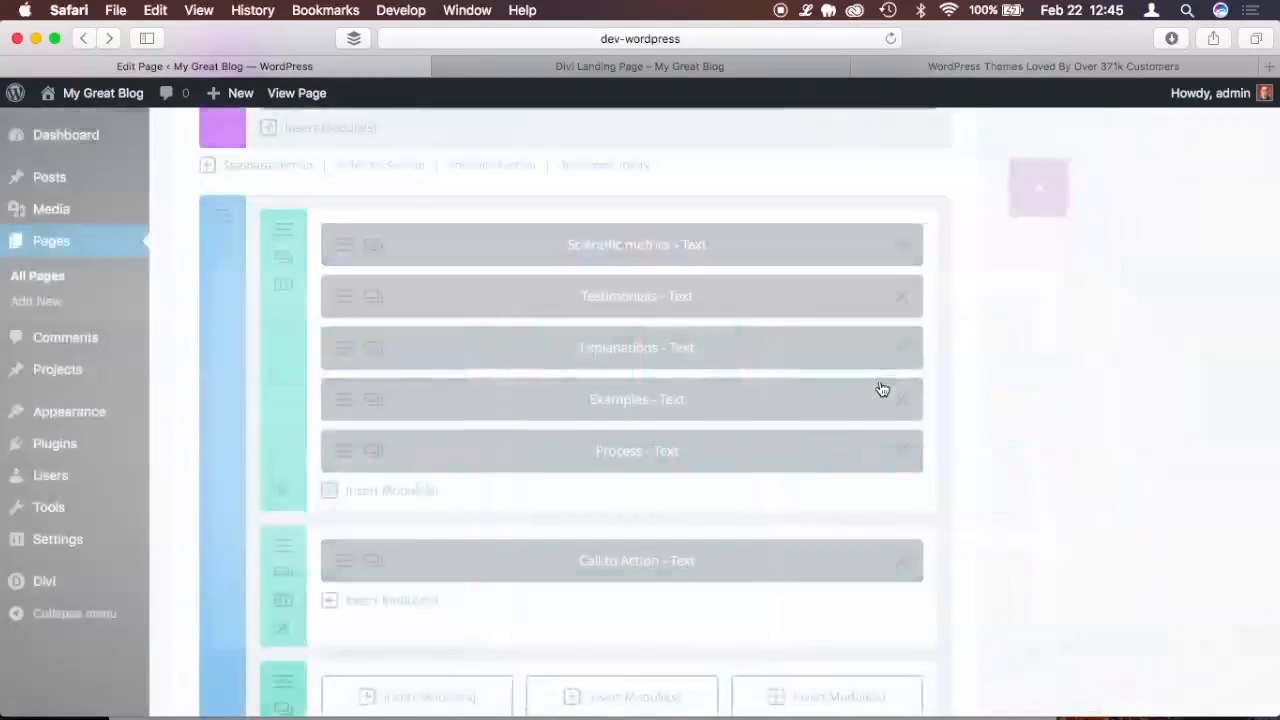
scroll(690, 442, "down", 2)
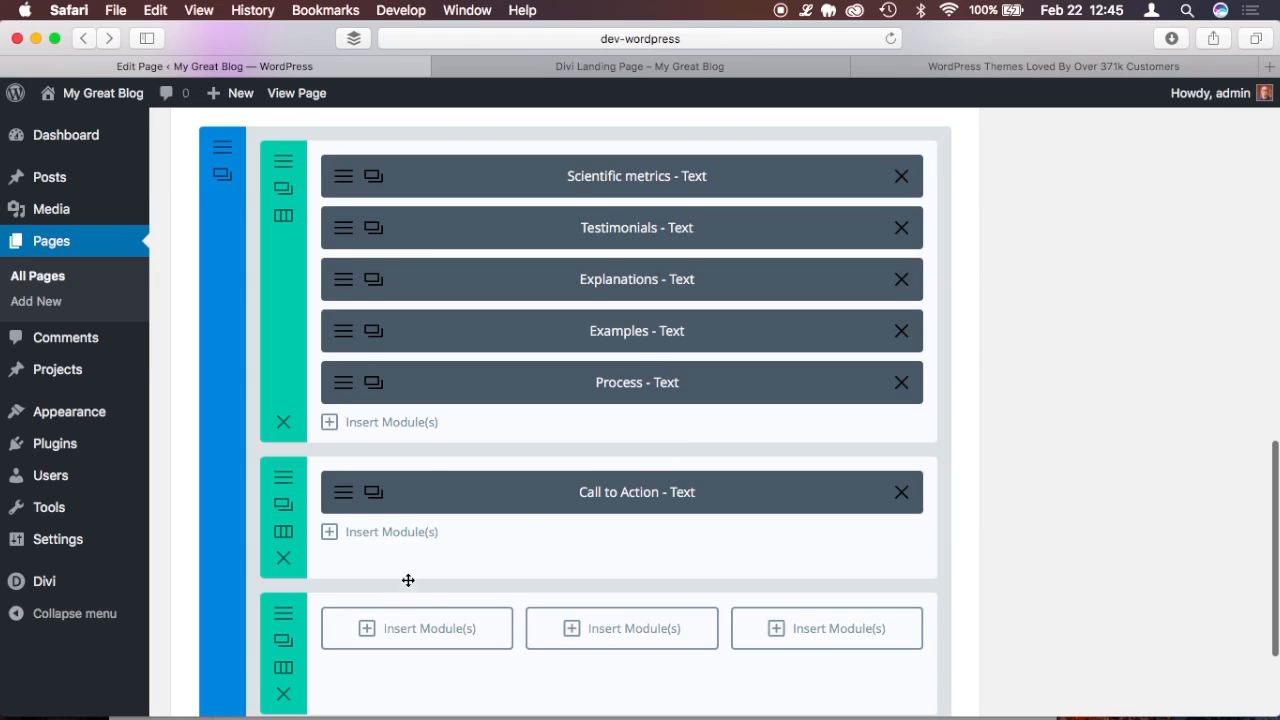
Move the empty three-column row to the top of the section and insert a Bar Counters module in its first column.
left_click_drag(303, 651, 300, 203)
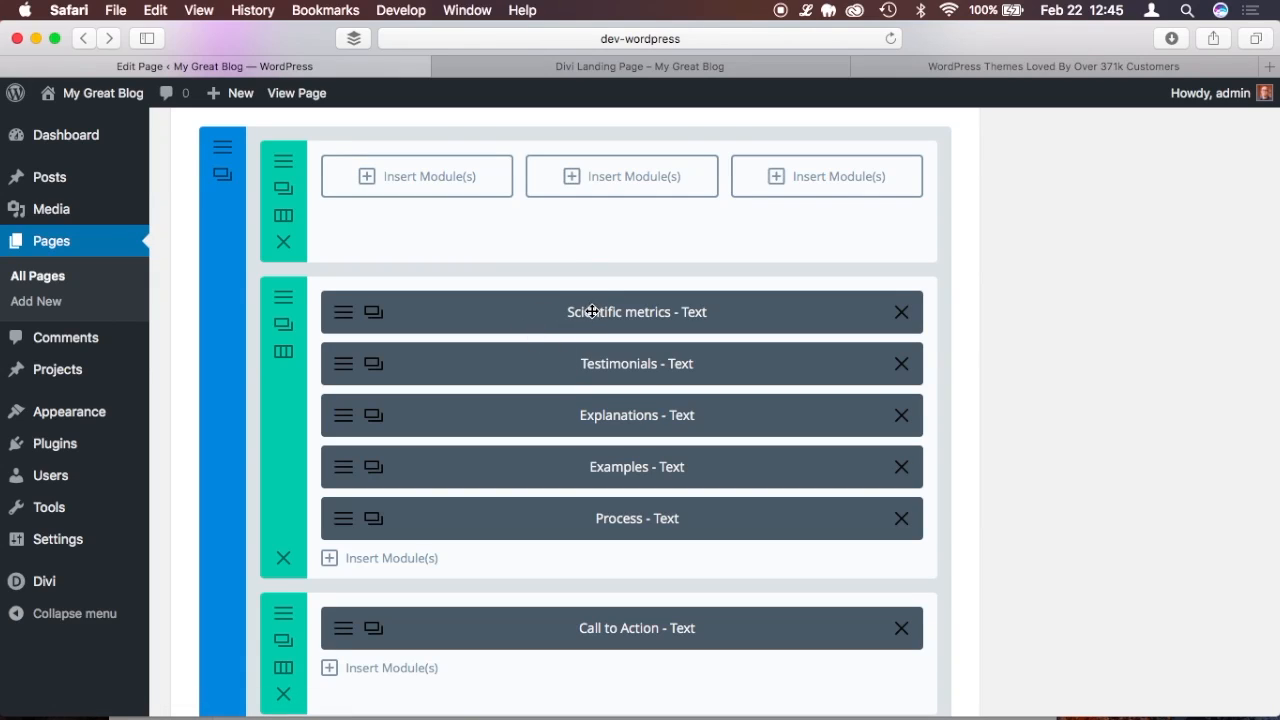
mouse_move(510, 309)
left_mouse_down()
mouse_move(506, 163)
mouse_move(506, 271)
mouse_move(522, 318)
mouse_move(514, 306)
left_mouse_up()
left_click(375, 178)
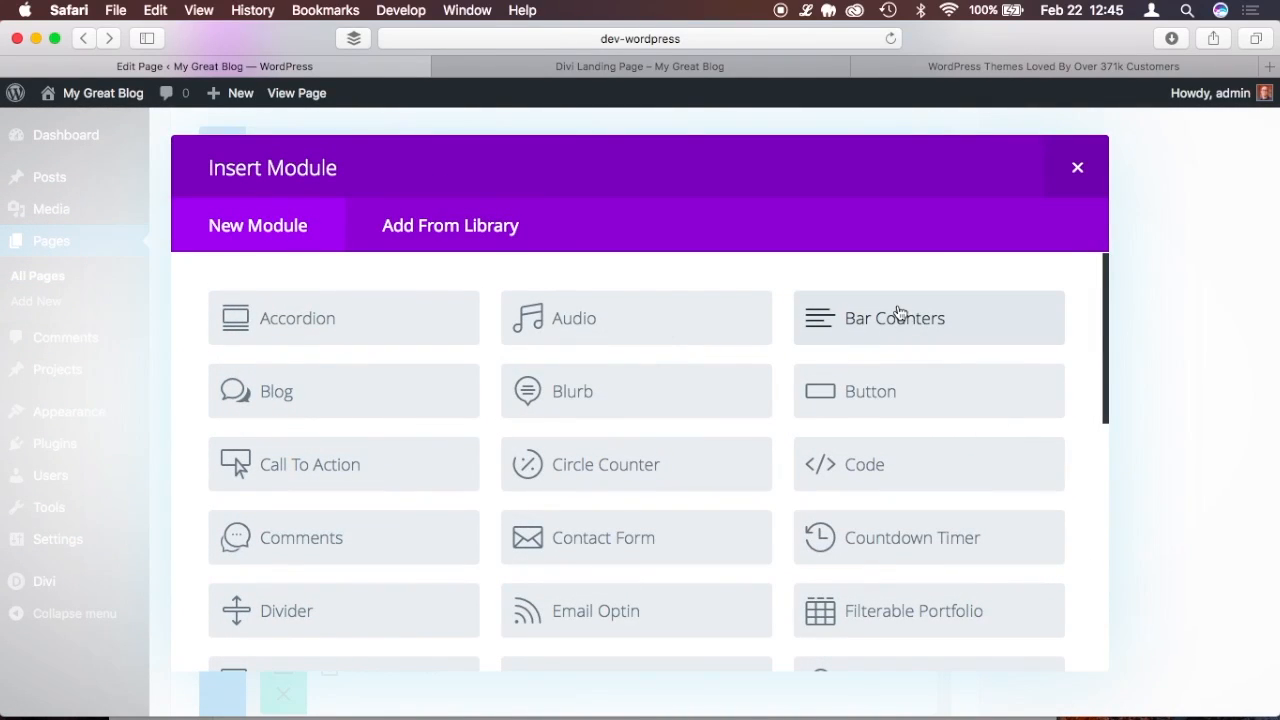
left_click(894, 336)
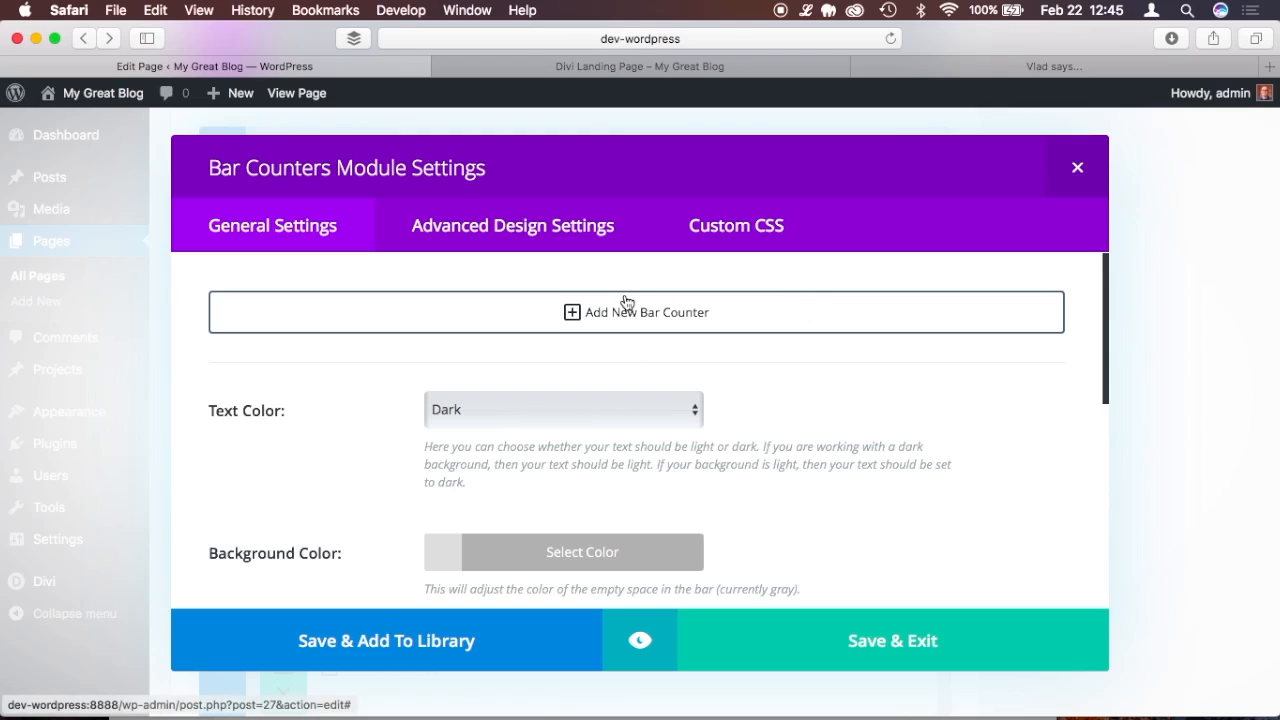
Add a bar counter with the generated filler title "Lorem Fringilla" and 50 percent, and save it.
left_click(570, 314)
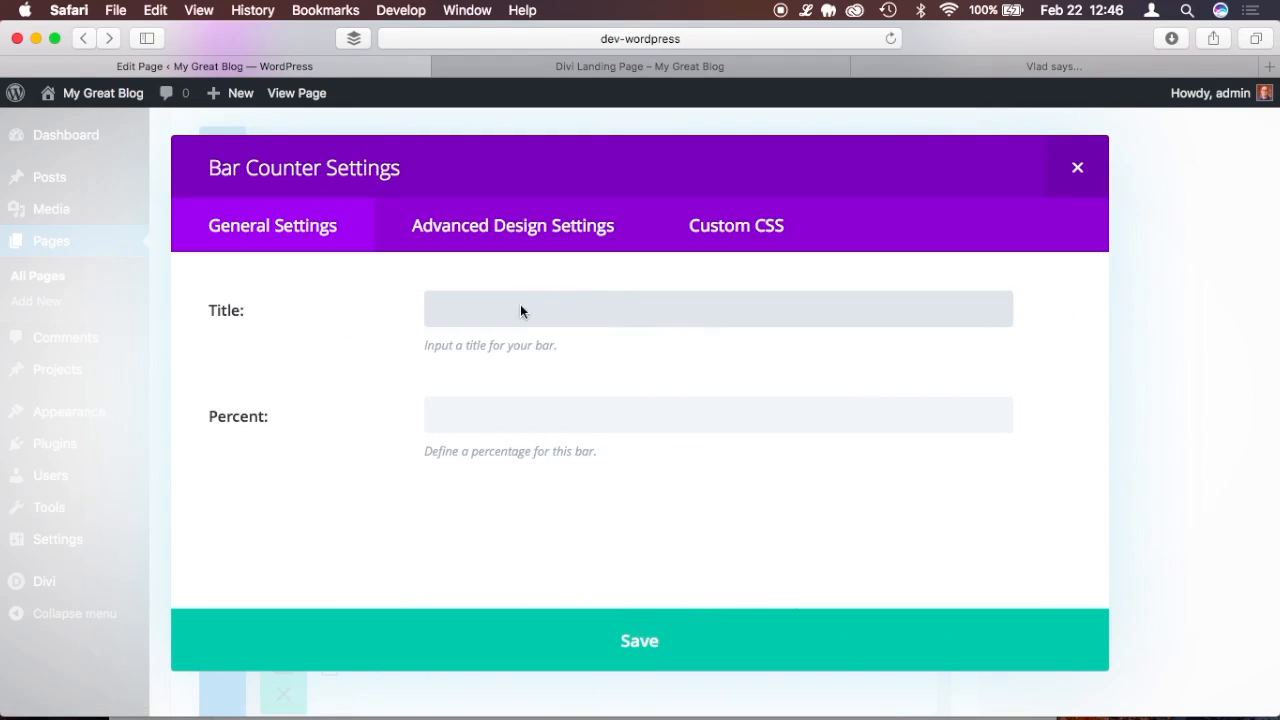
left_click(806, 10)
left_click(849, 59)
type("Lorem Fringilla")
left_click(581, 427)
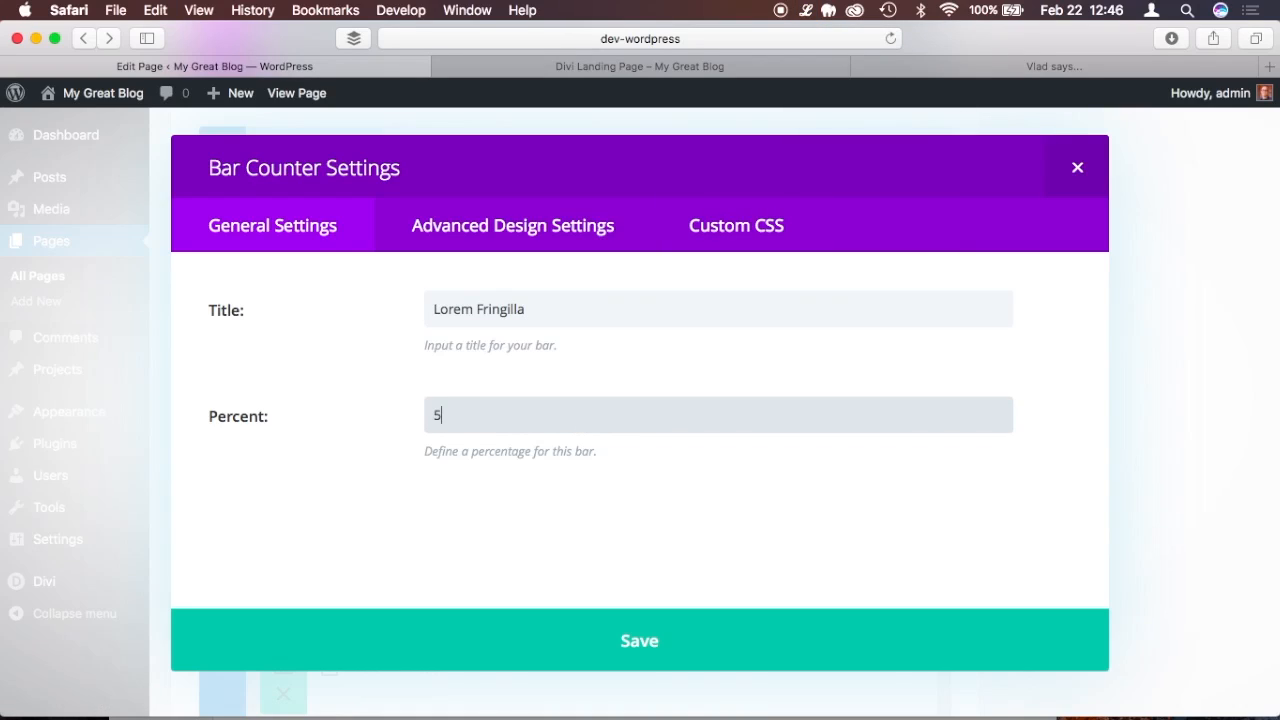
left_click(640, 640)
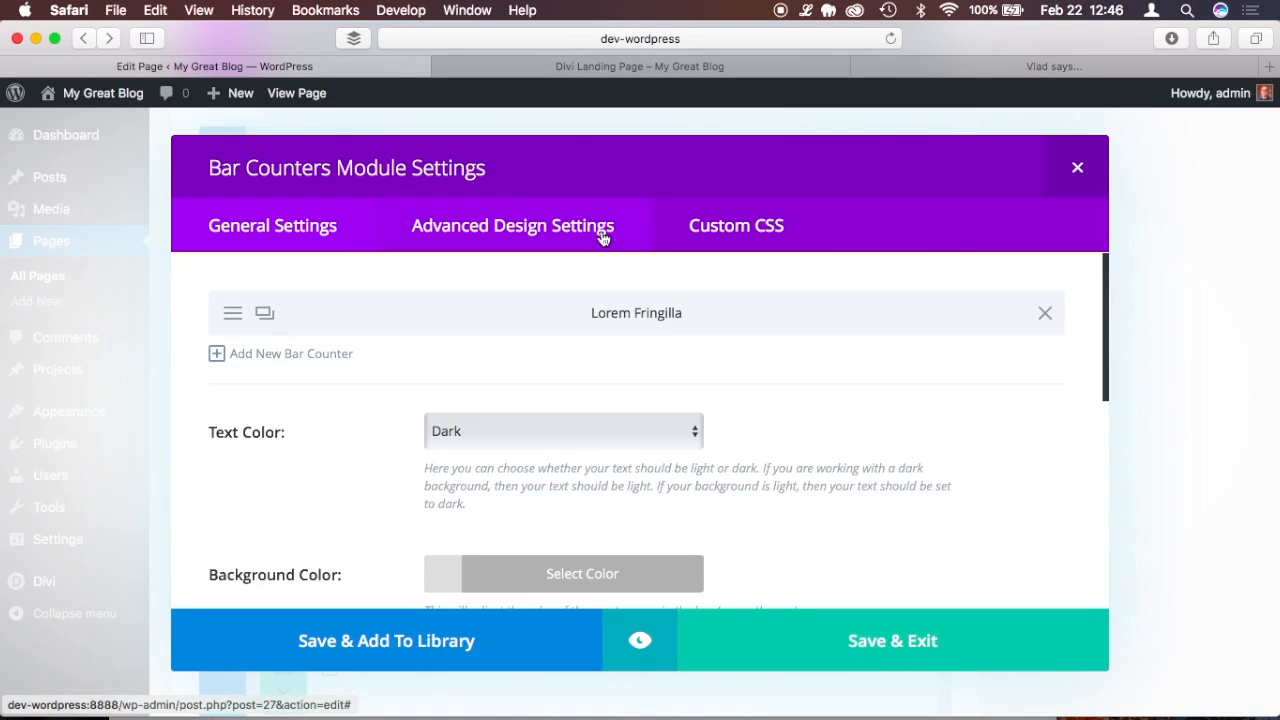
Duplicate the bar counter twice and save the second one with the filler title "Pharetra Parturient Euismod" and 75 percent.
left_click(266, 315)
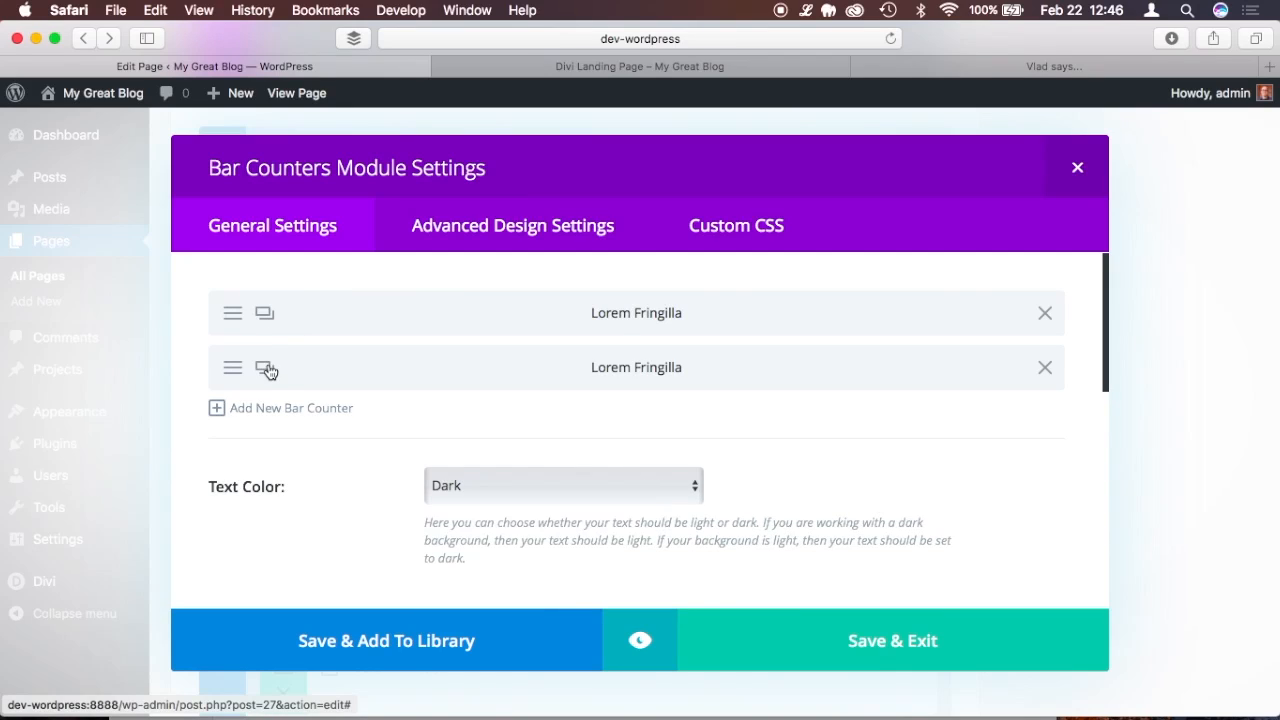
left_click(266, 369)
left_click(235, 376)
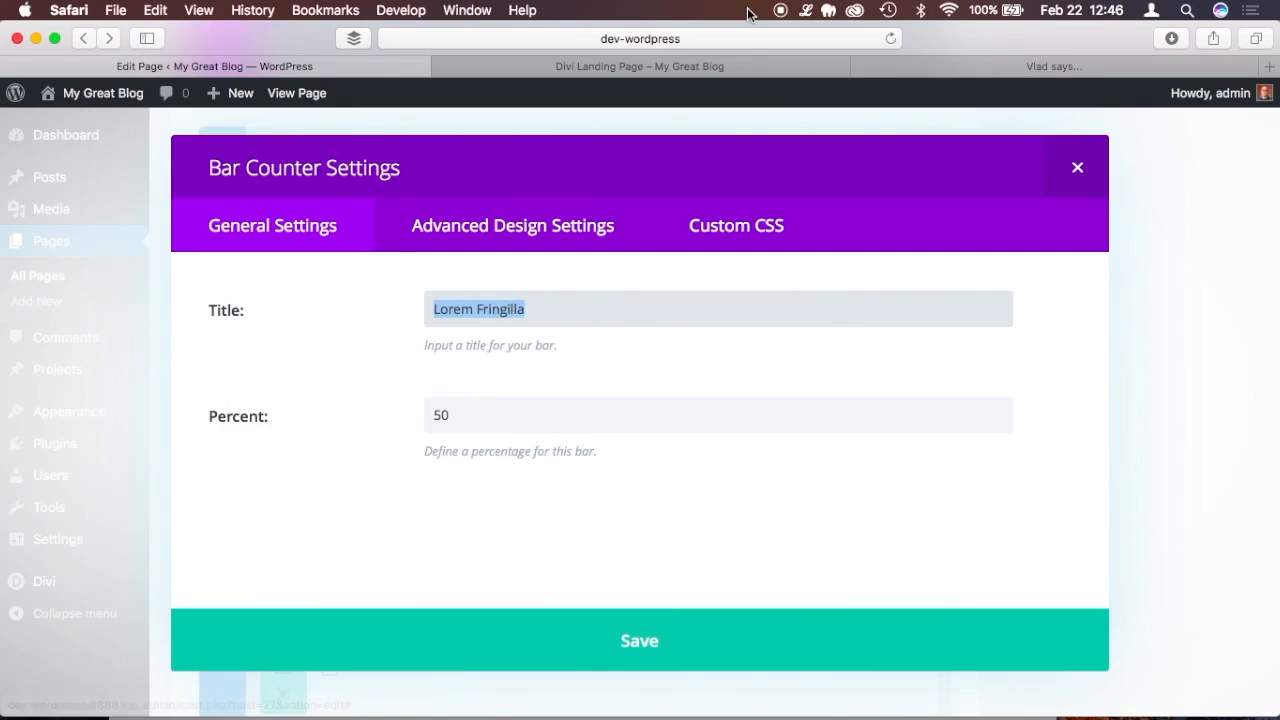
left_click(823, 12)
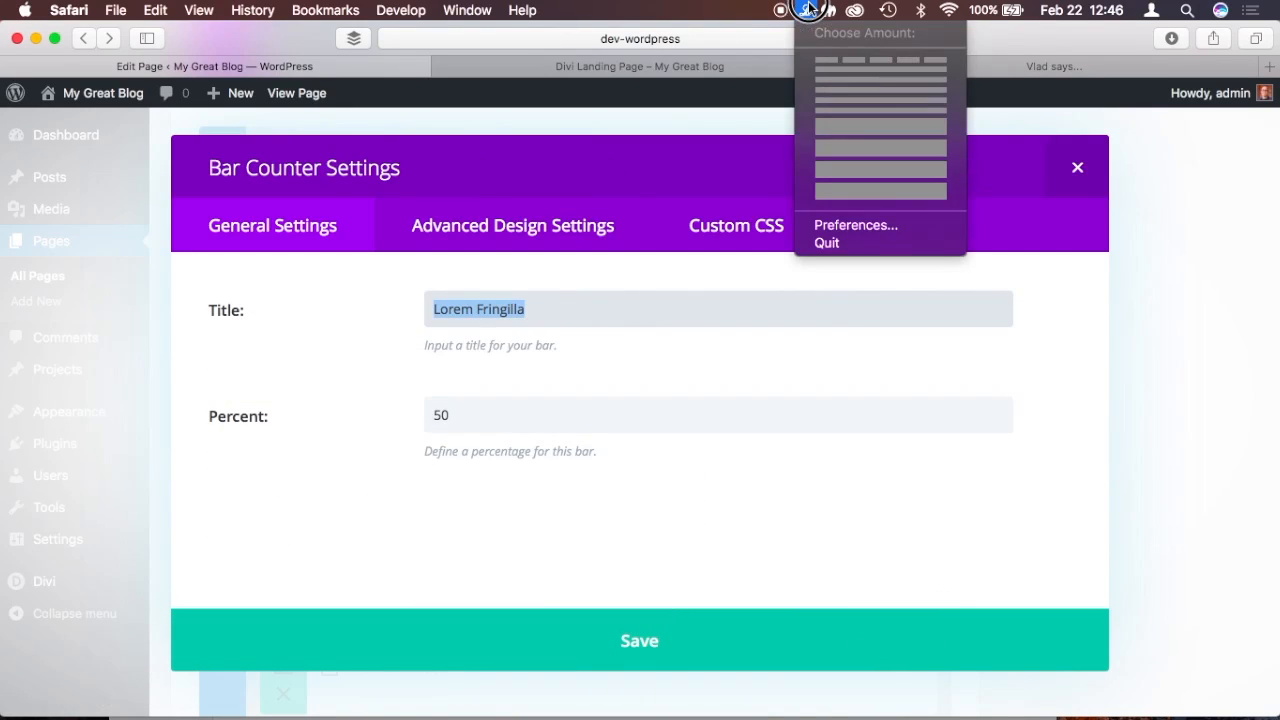
left_click(890, 61)
triple_click(580, 309)
type("Pharetra Parturient Euismod")
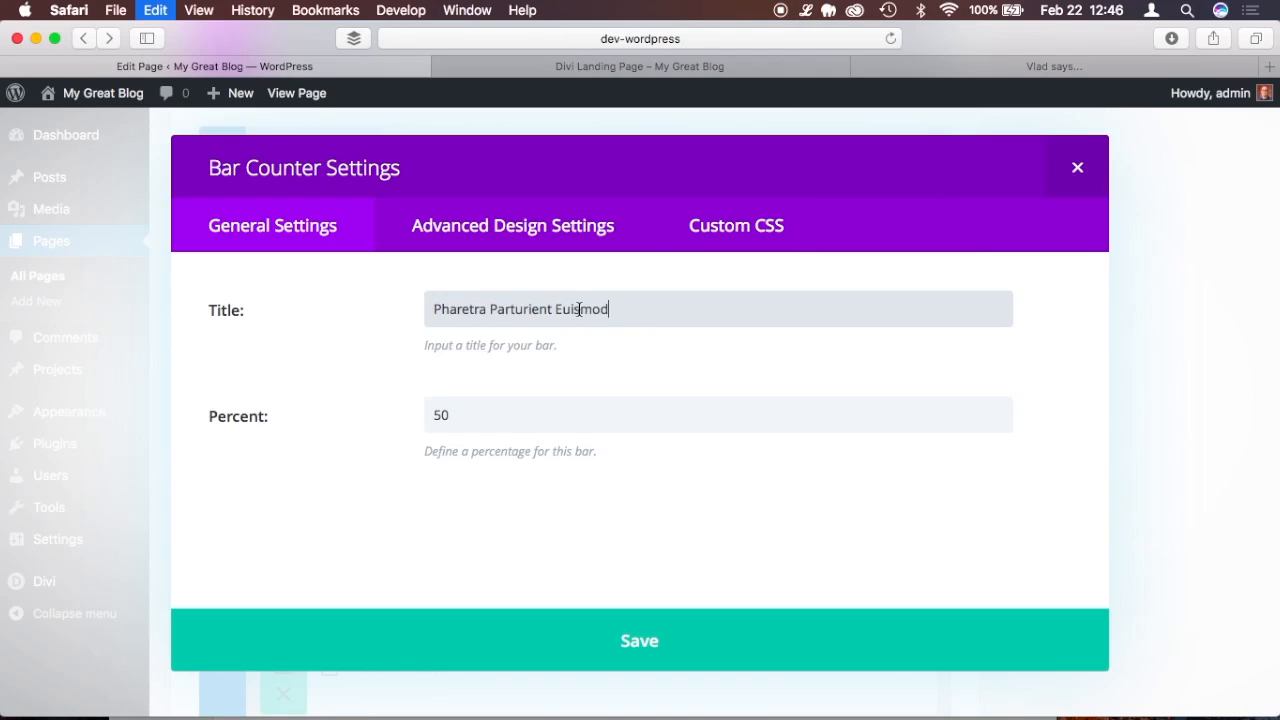
key("Tab")
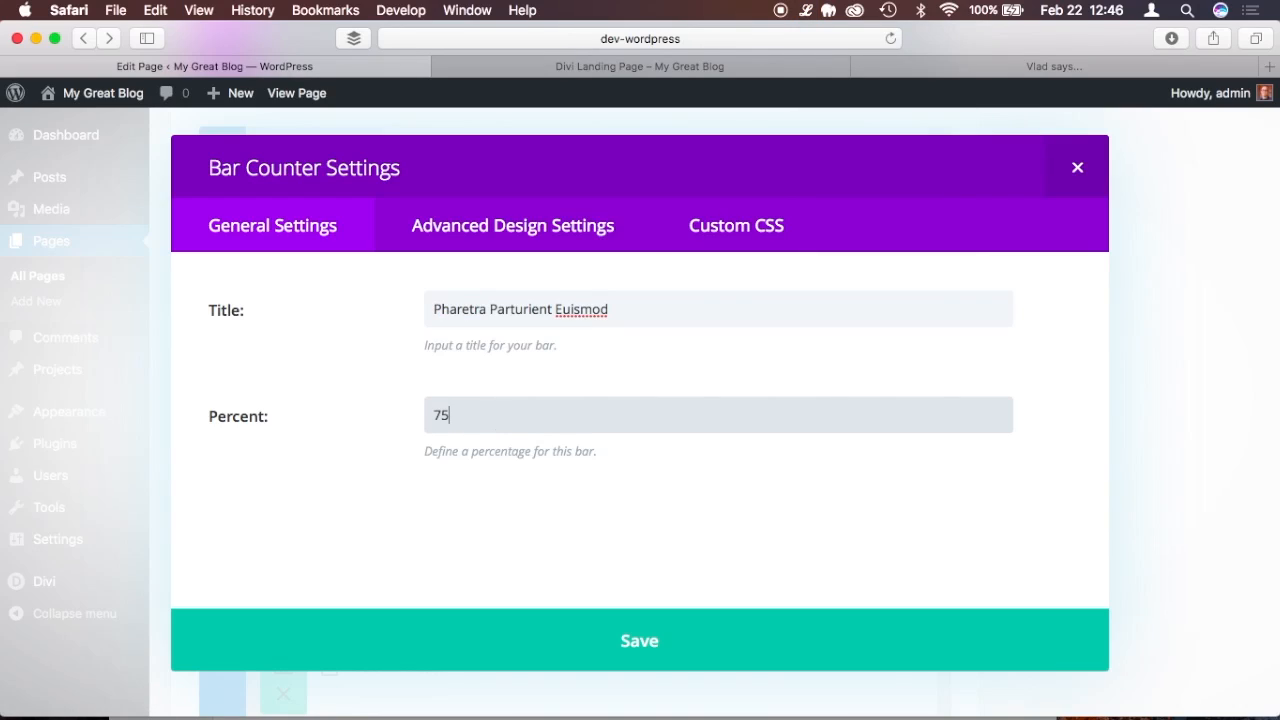
type("75")
left_click(623, 641)
Set the third bar counter's title to "Quam Sit Condimentum" and its percent to 25, and save the Bar Counters module after previewing it.
left_click(237, 428)
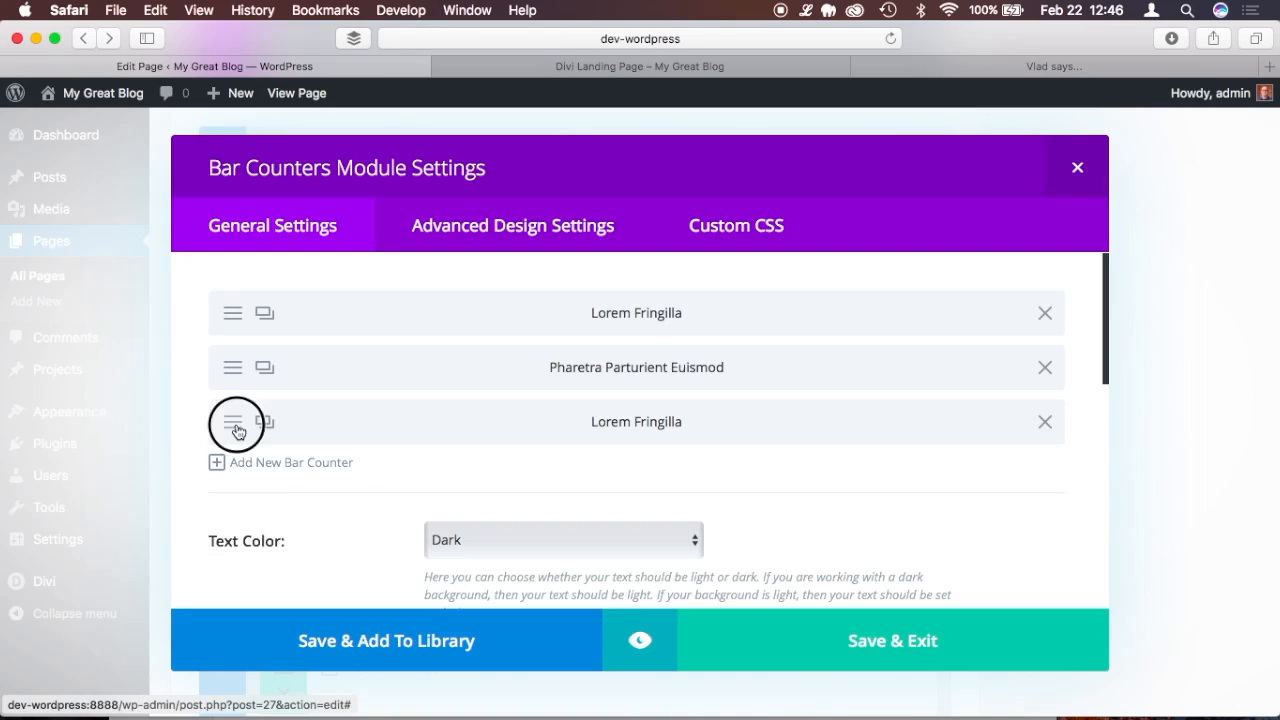
left_click(812, 12)
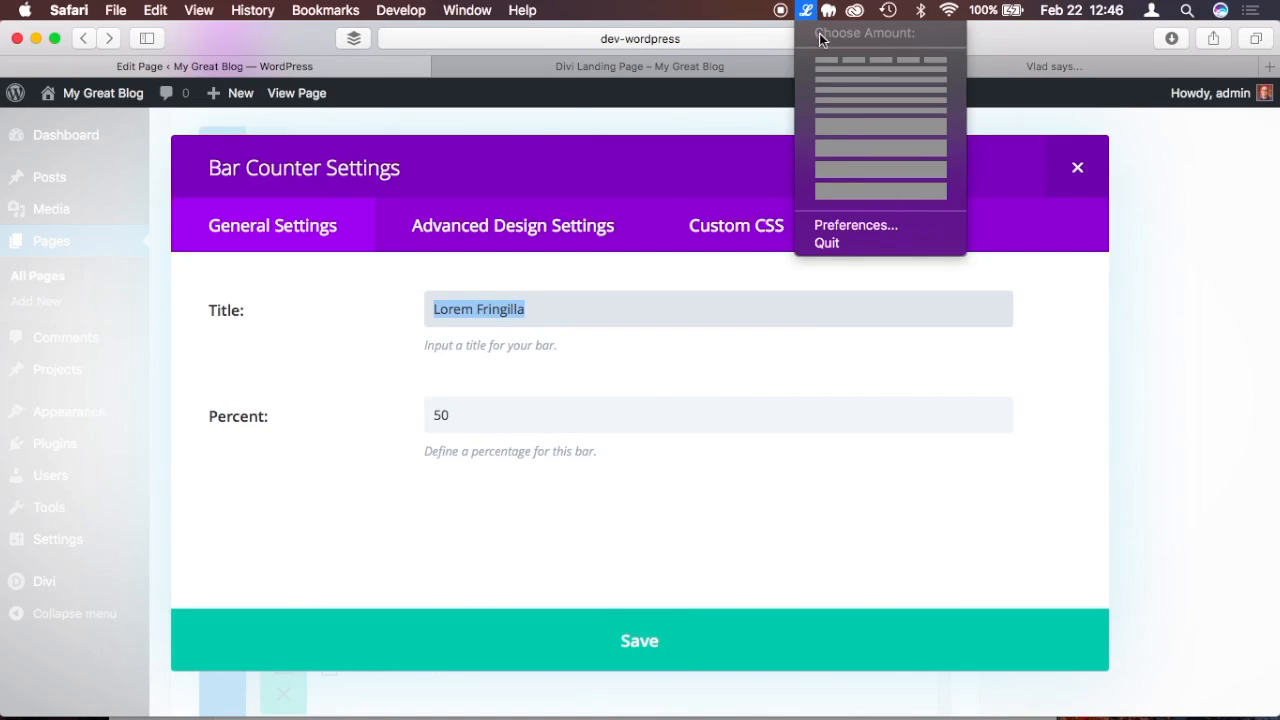
left_click(874, 55)
left_click(543, 296)
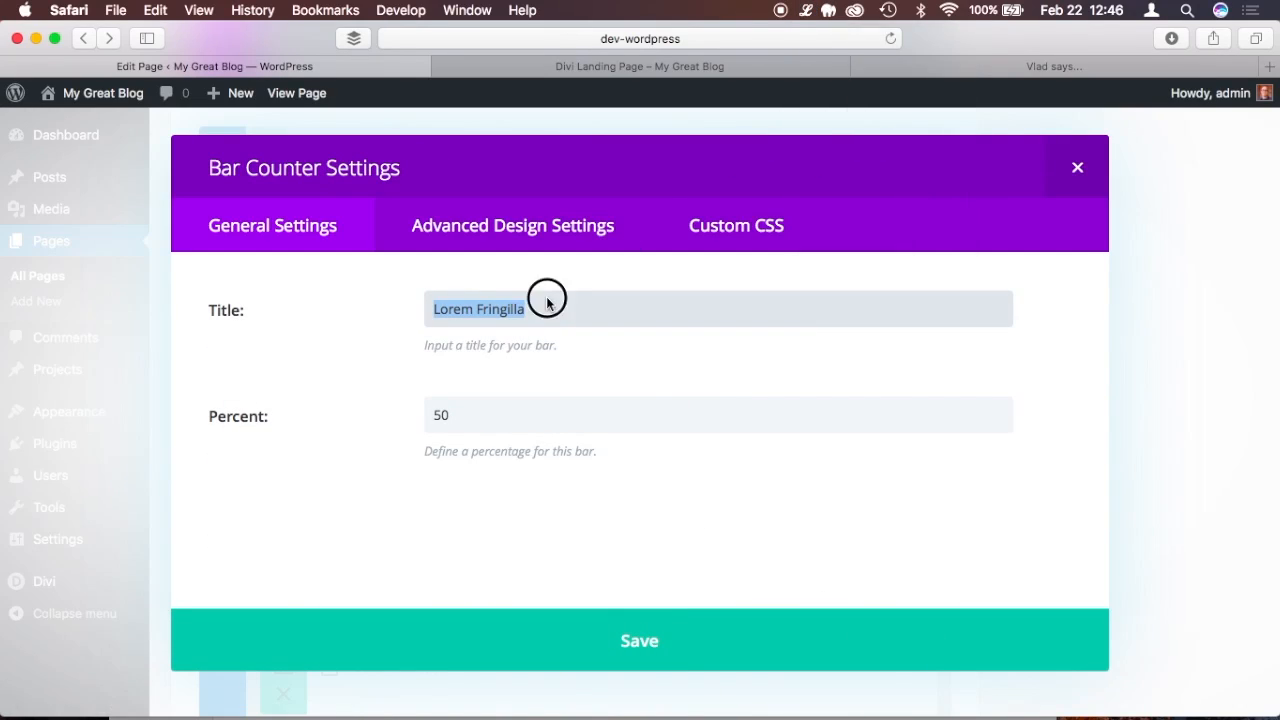
type("Quam Sit Condimentum")
left_click(494, 420)
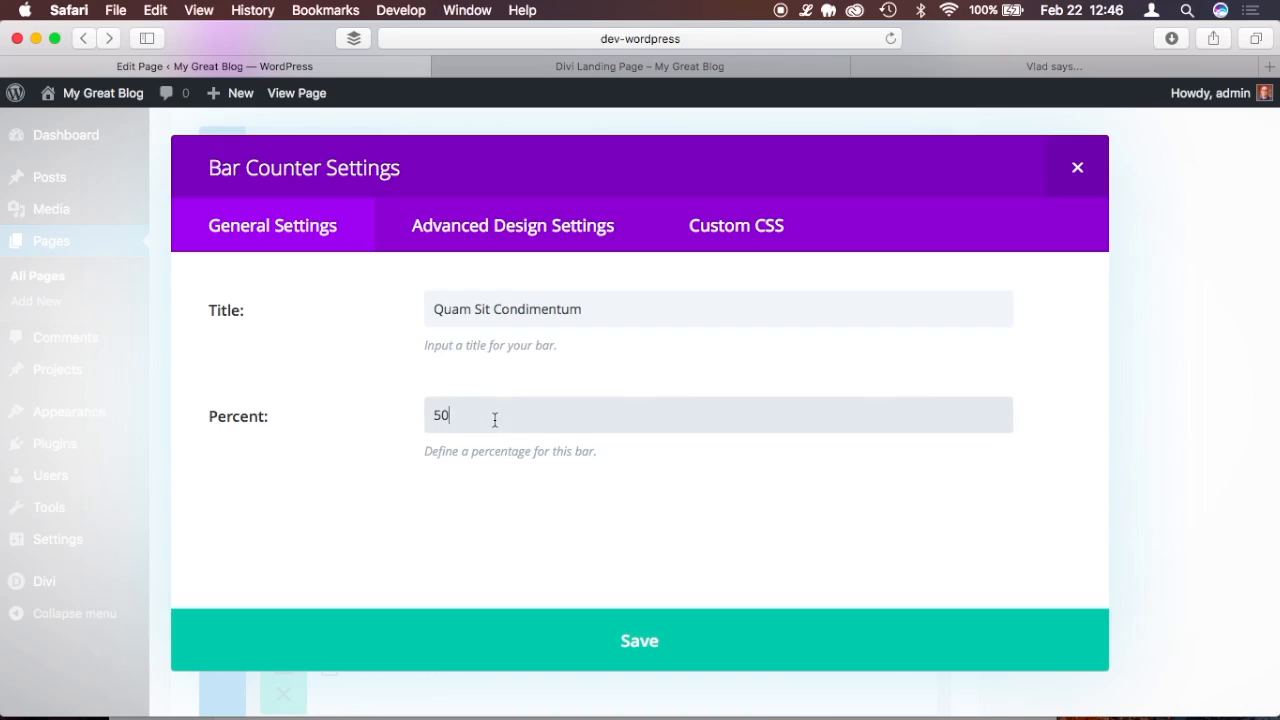
left_click(597, 612)
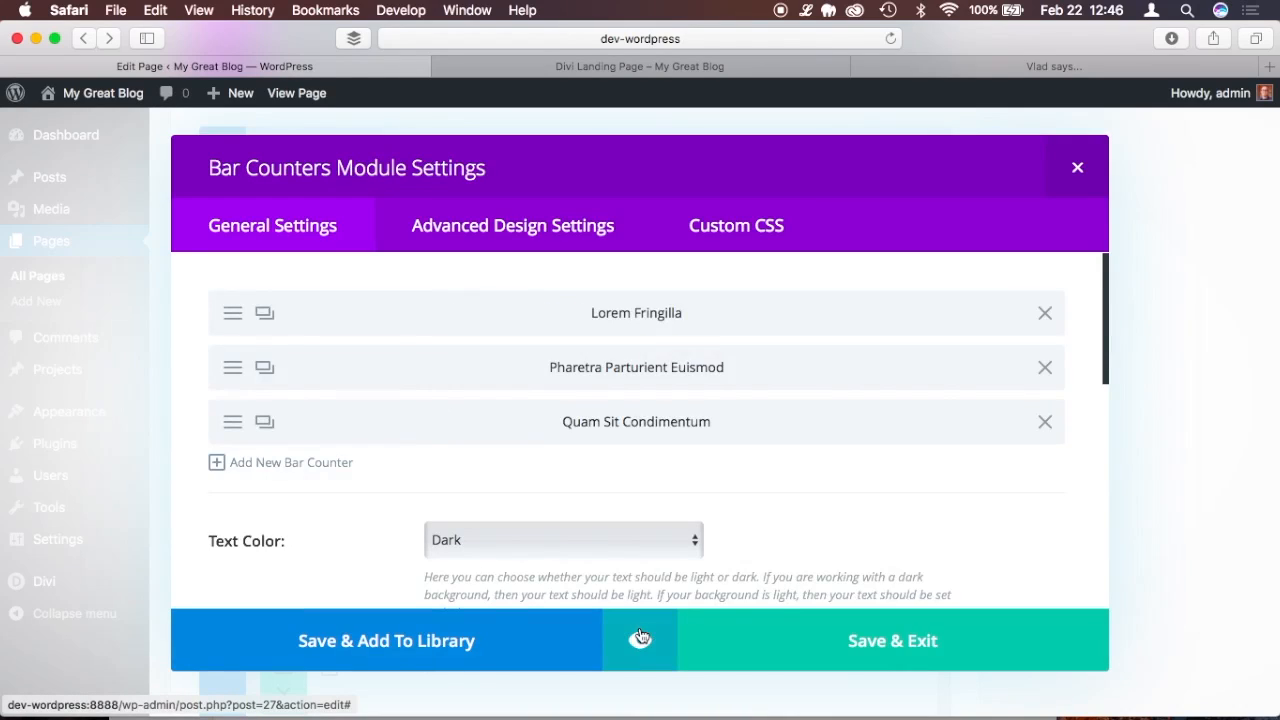
left_click(645, 645)
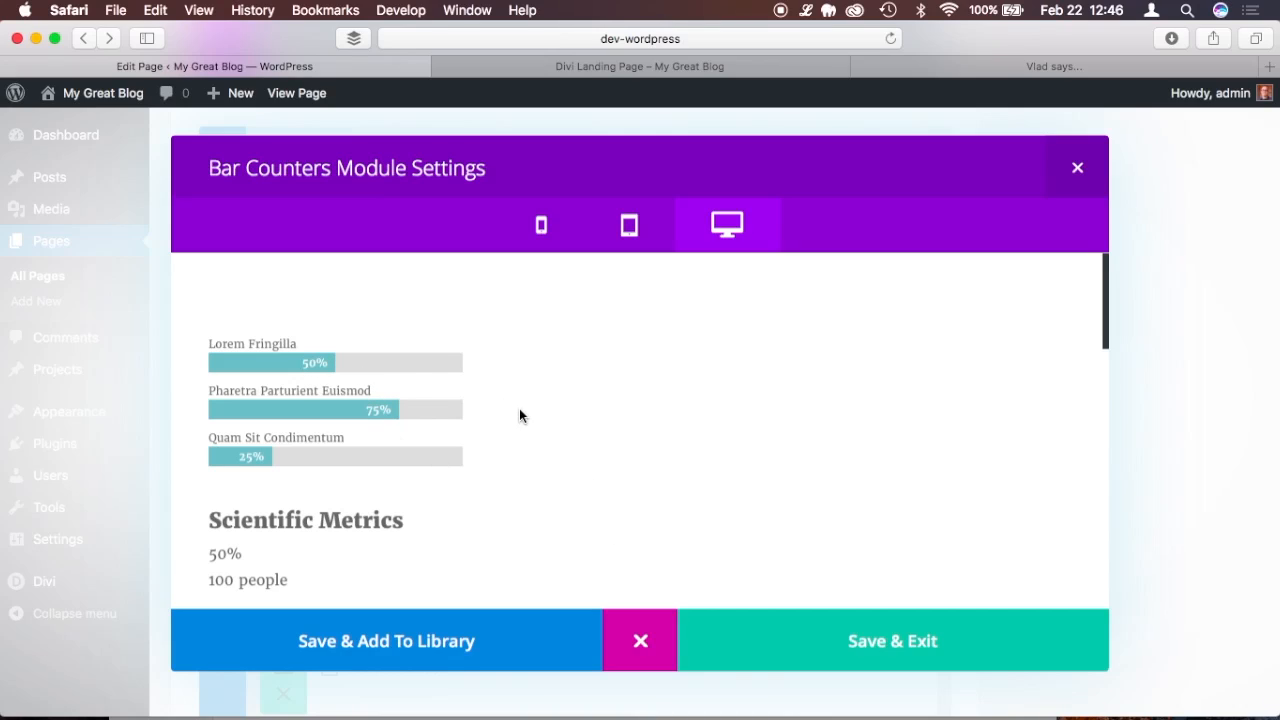
left_click(866, 640)
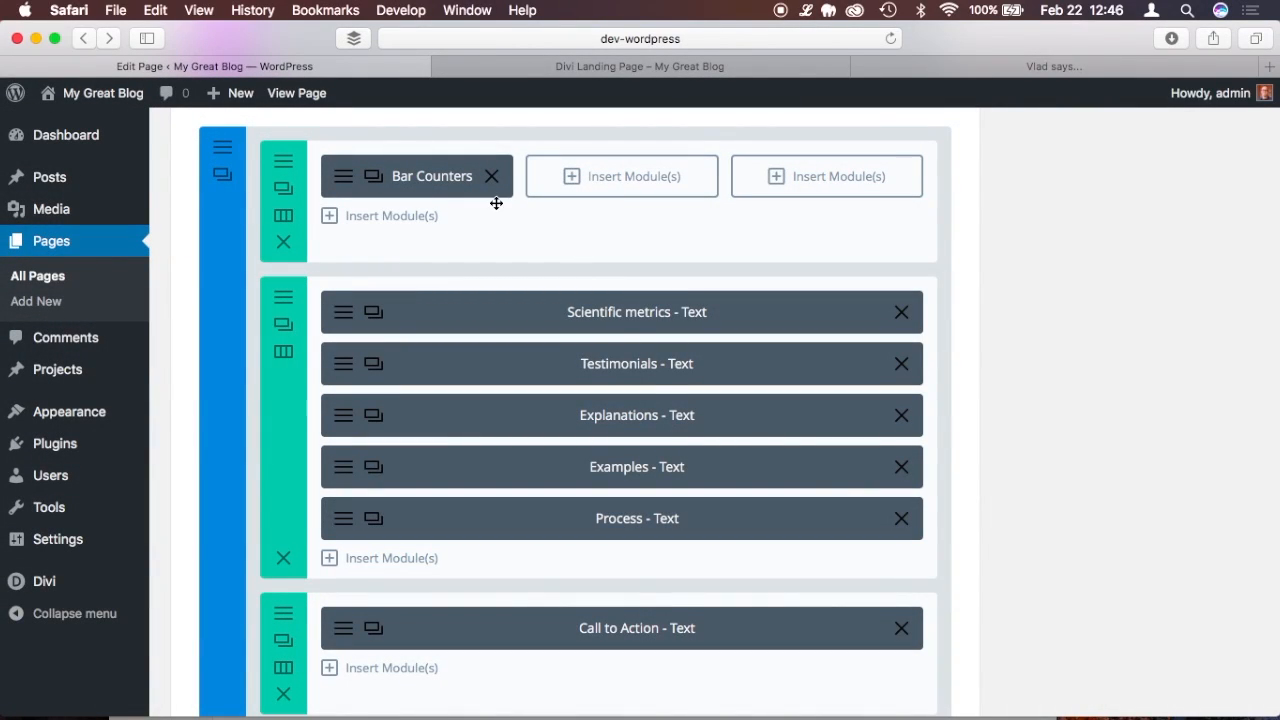
Insert a Circle Counter module in the second column with the filler title "Ornare Vulputate" and the number 80.
left_click(570, 176)
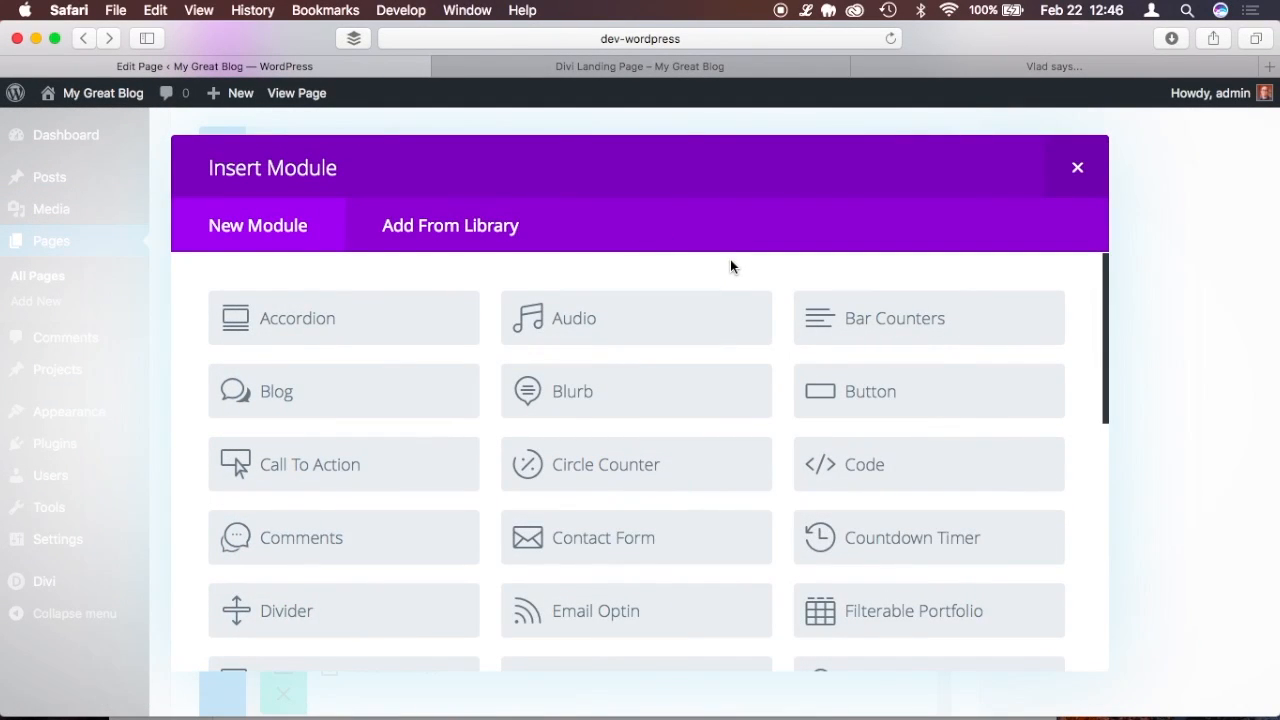
scroll(730, 266, "down", 1)
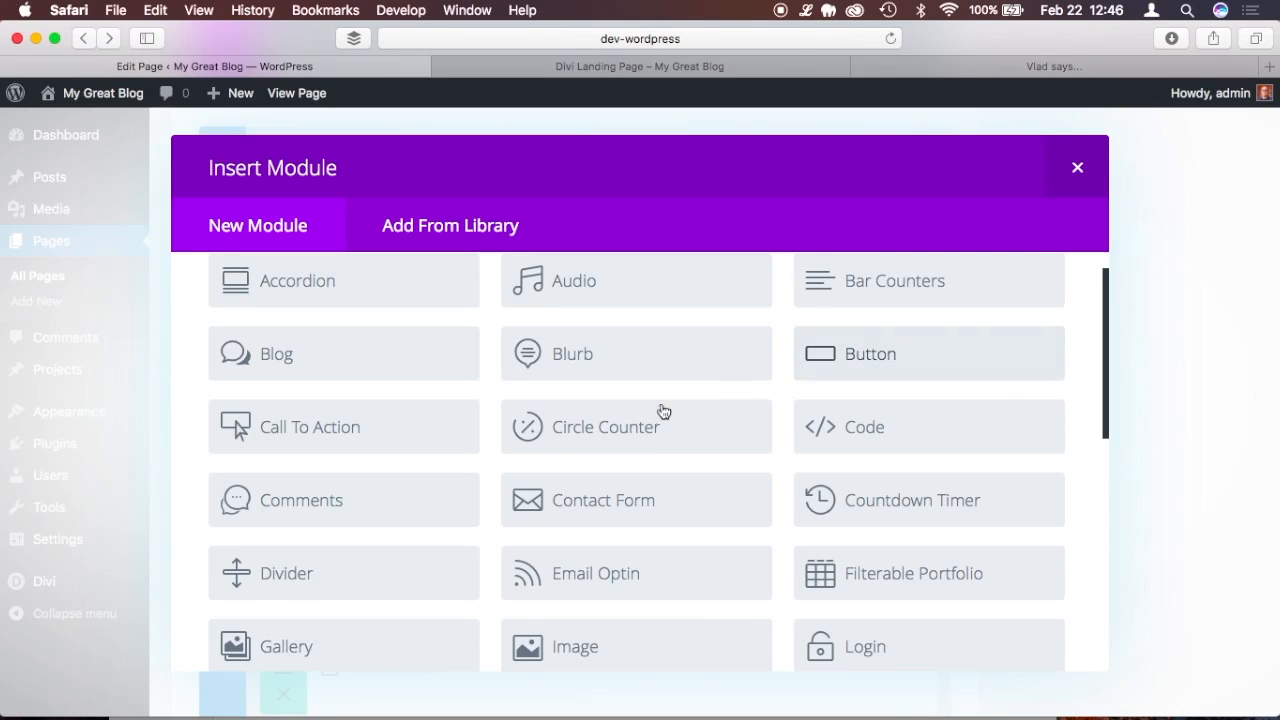
left_click(574, 430)
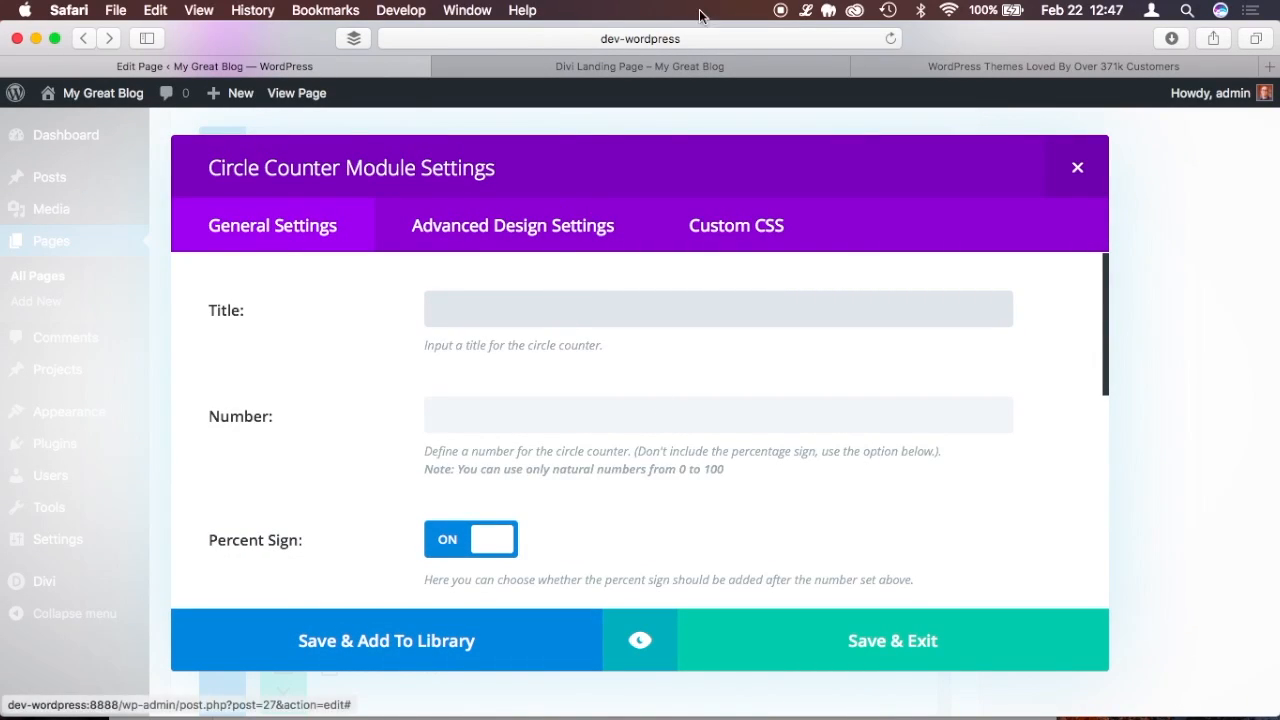
left_click(808, 11)
left_click(853, 63)
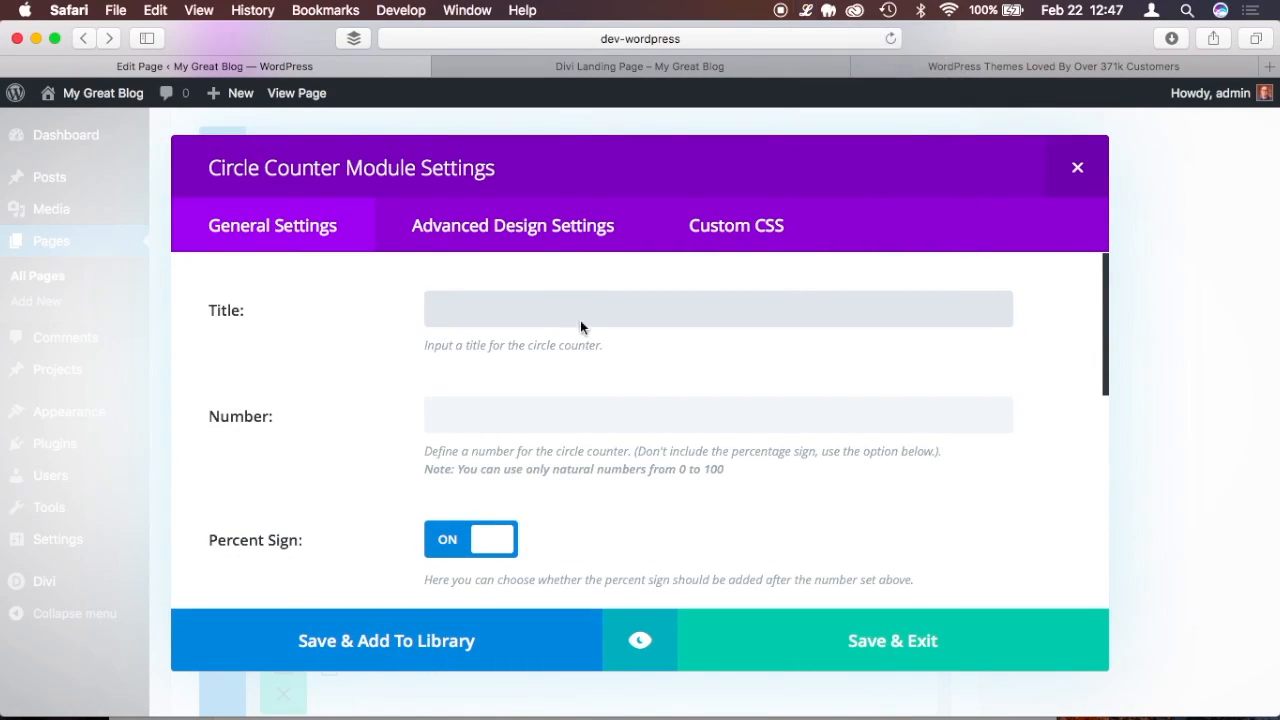
key("super+v")
left_click(542, 422)
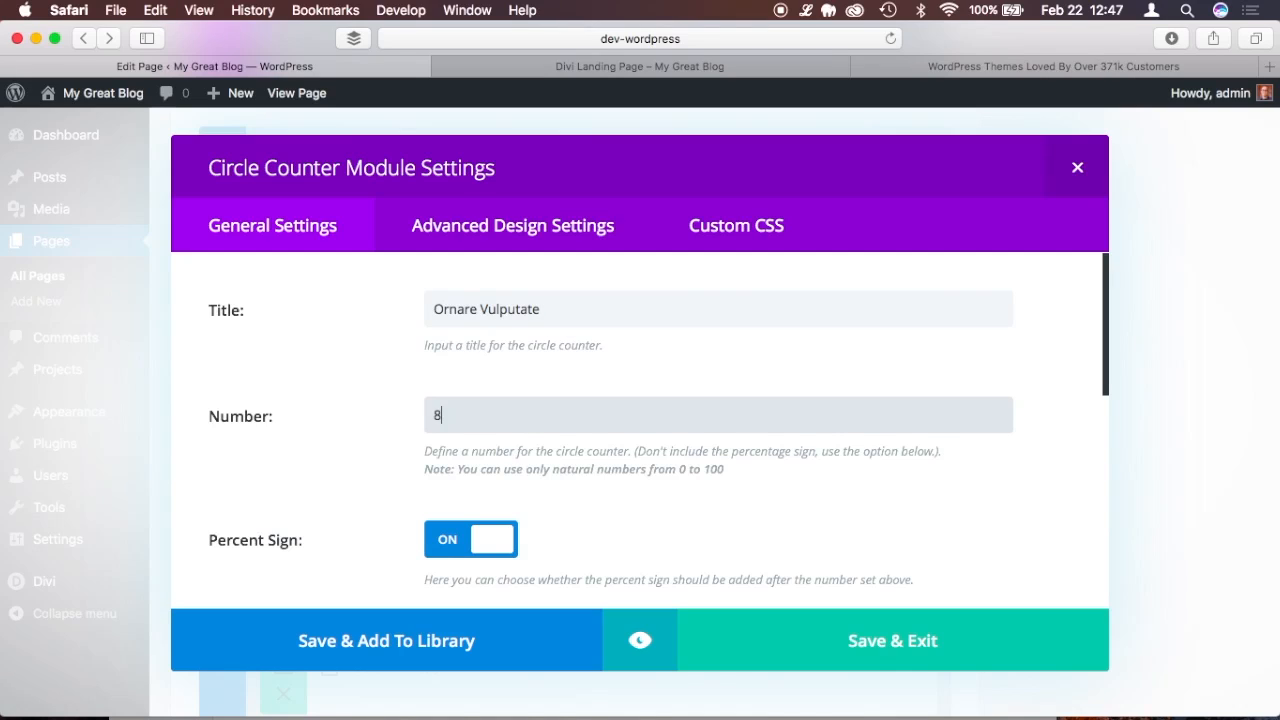
Review the circle counter's remaining general settings and desktop preview, and save the module.
scroll(663, 536, "down", 3)
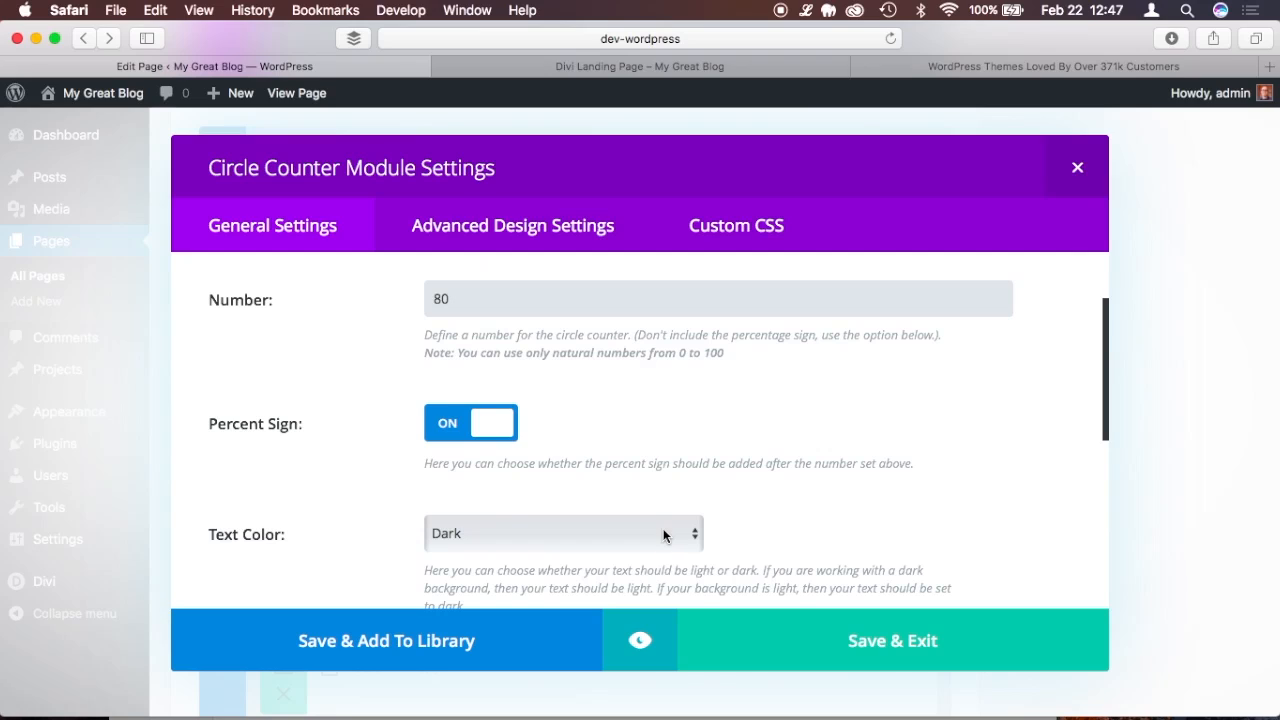
scroll(680, 450, "down", 3)
scroll(680, 444, "down", 2)
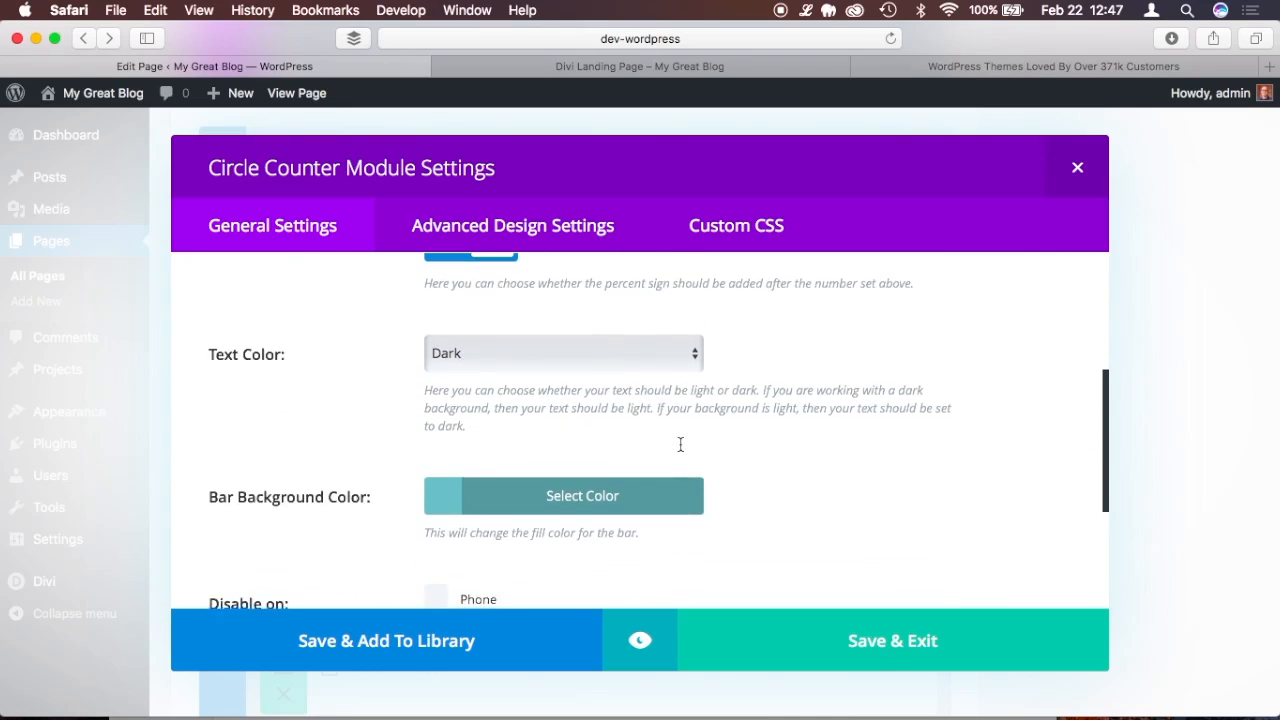
scroll(754, 437, "up", 6)
scroll(752, 437, "down", 6)
scroll(752, 437, "down", 4)
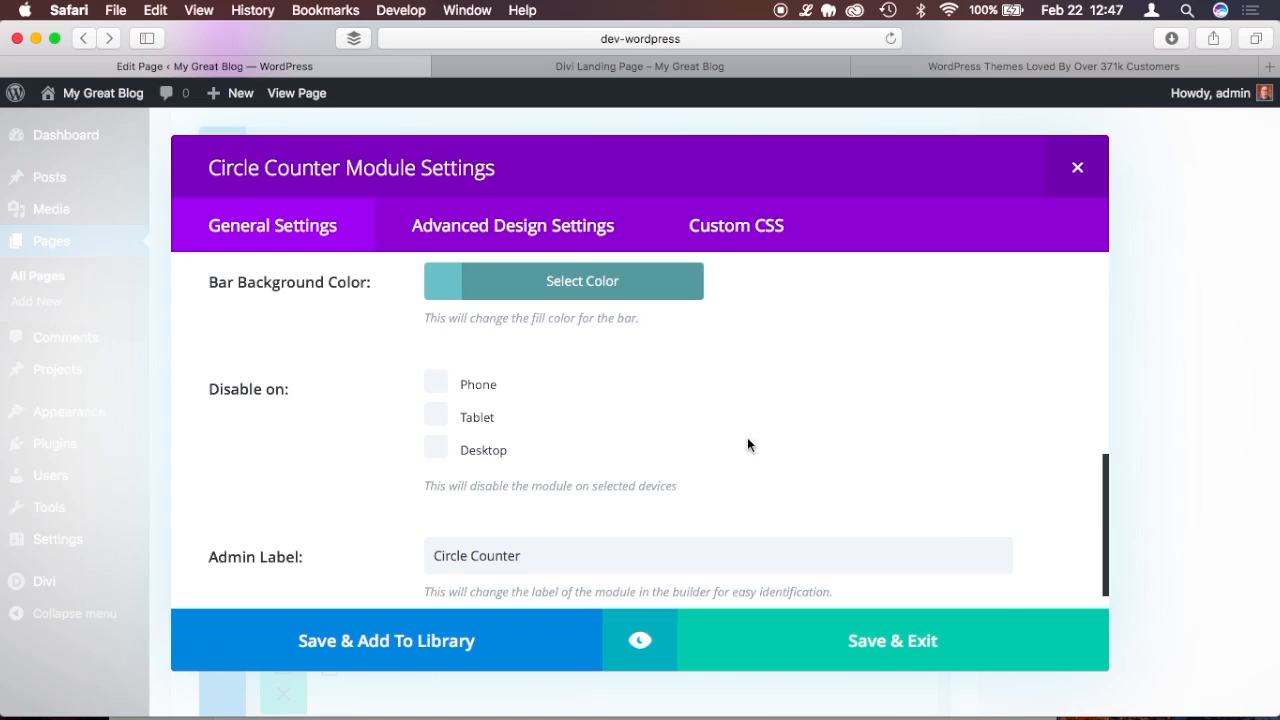
left_click(641, 643)
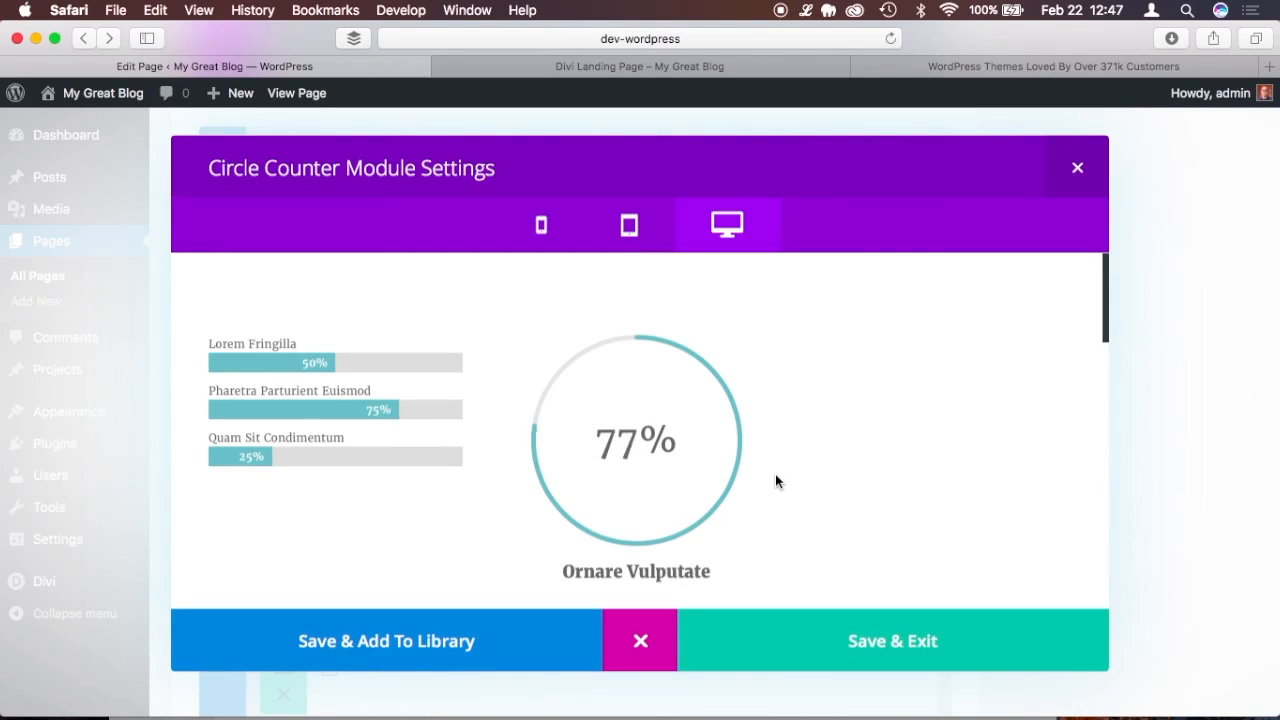
scroll(772, 474, "down", 1)
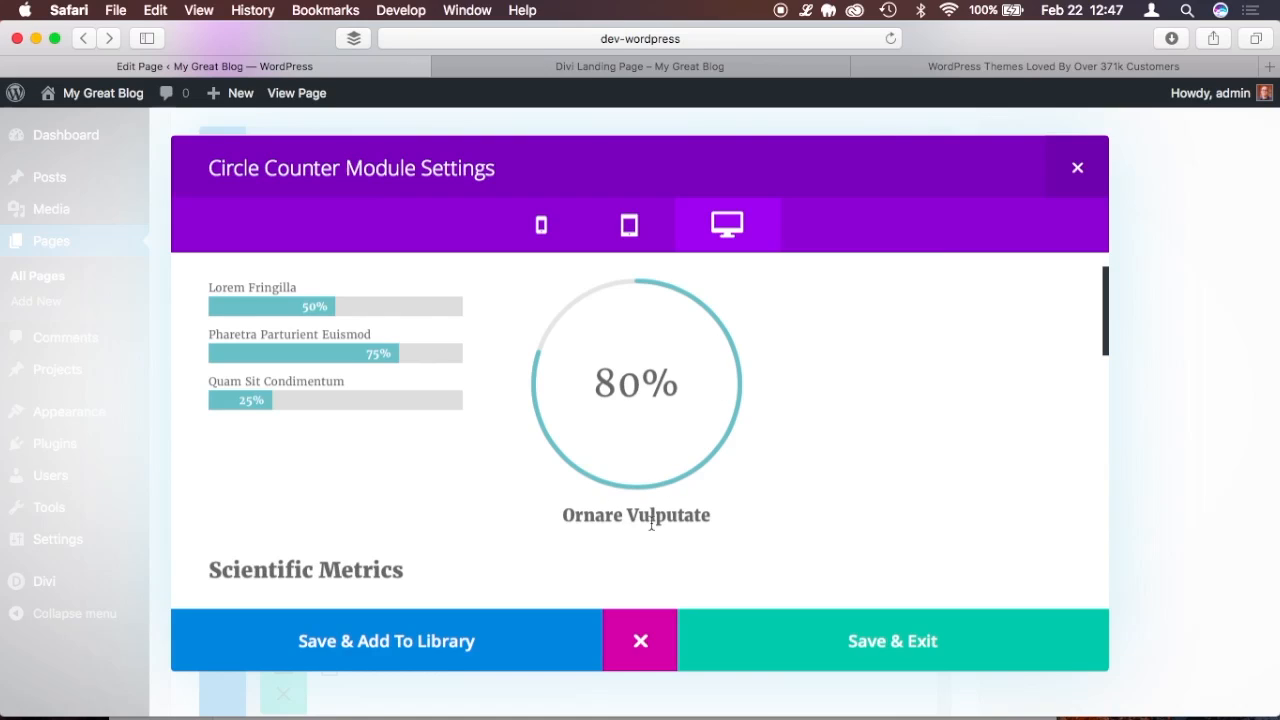
left_click(645, 645)
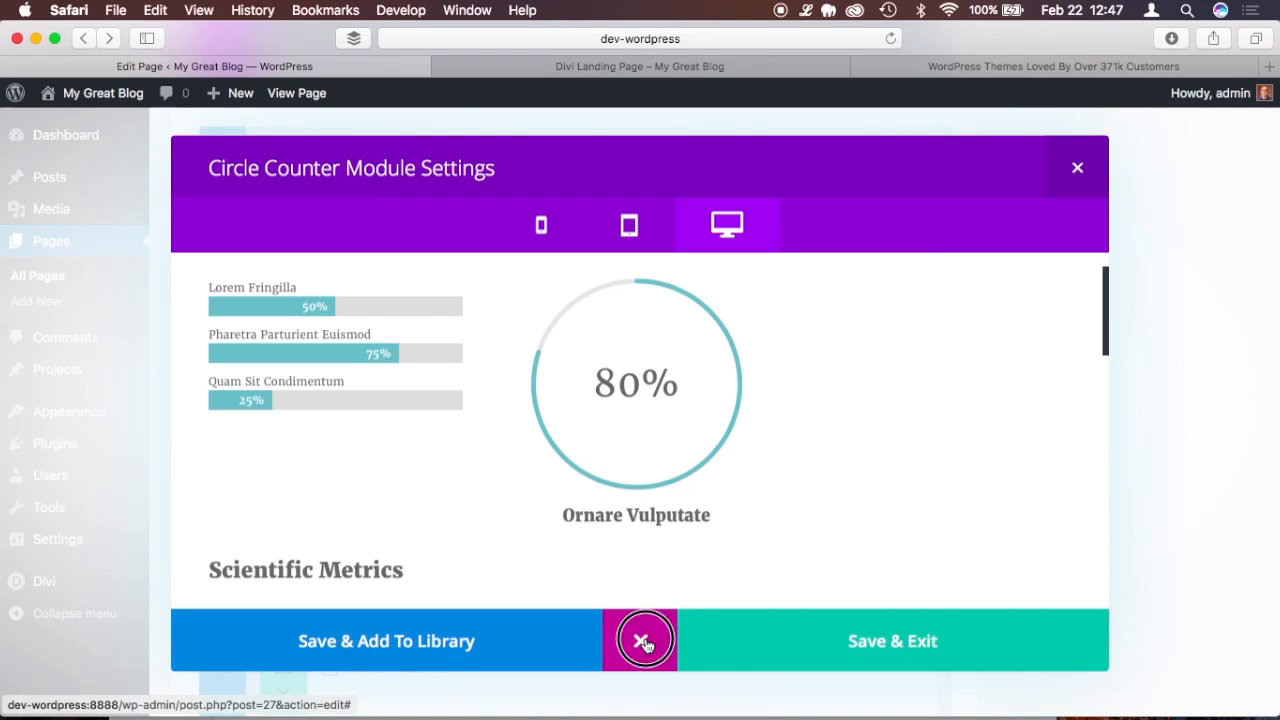
scroll(764, 420, "up", 10)
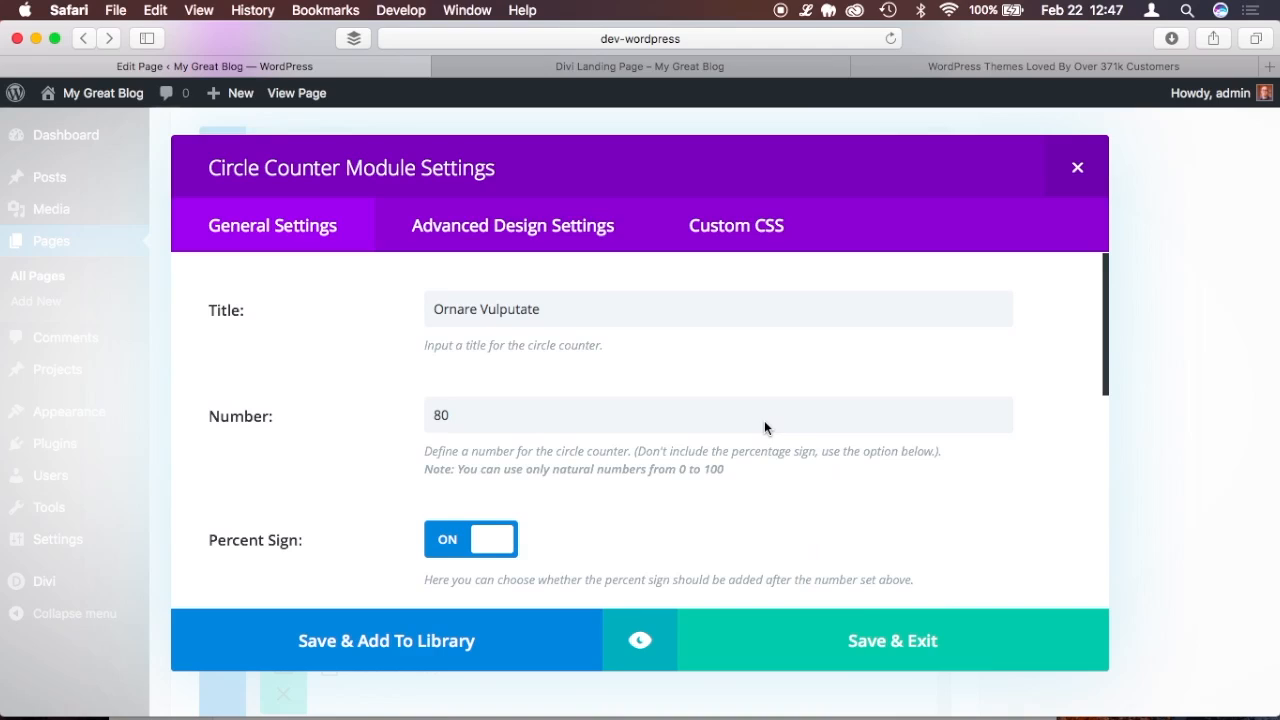
left_click(893, 643)
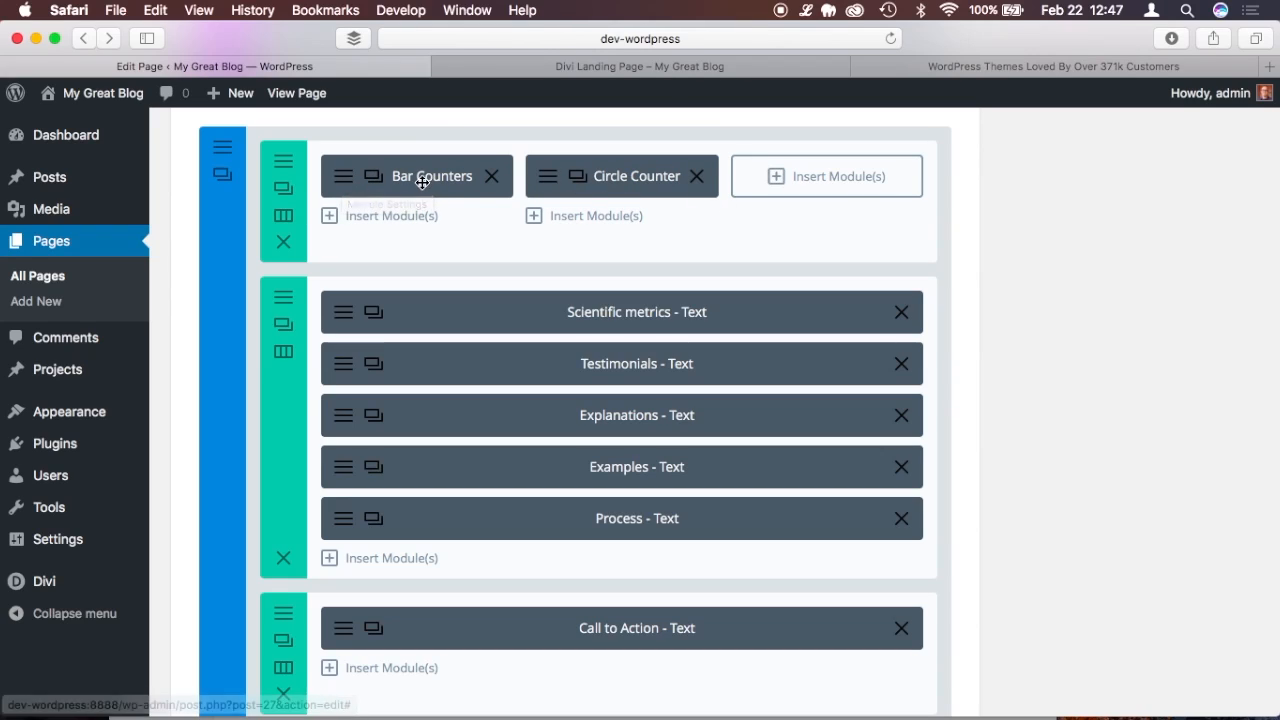
Insert a Number Counter module in the third column with the filler title "Tristique Fusce" and the number 67.
left_click(772, 183)
scroll(744, 327, "down", 3)
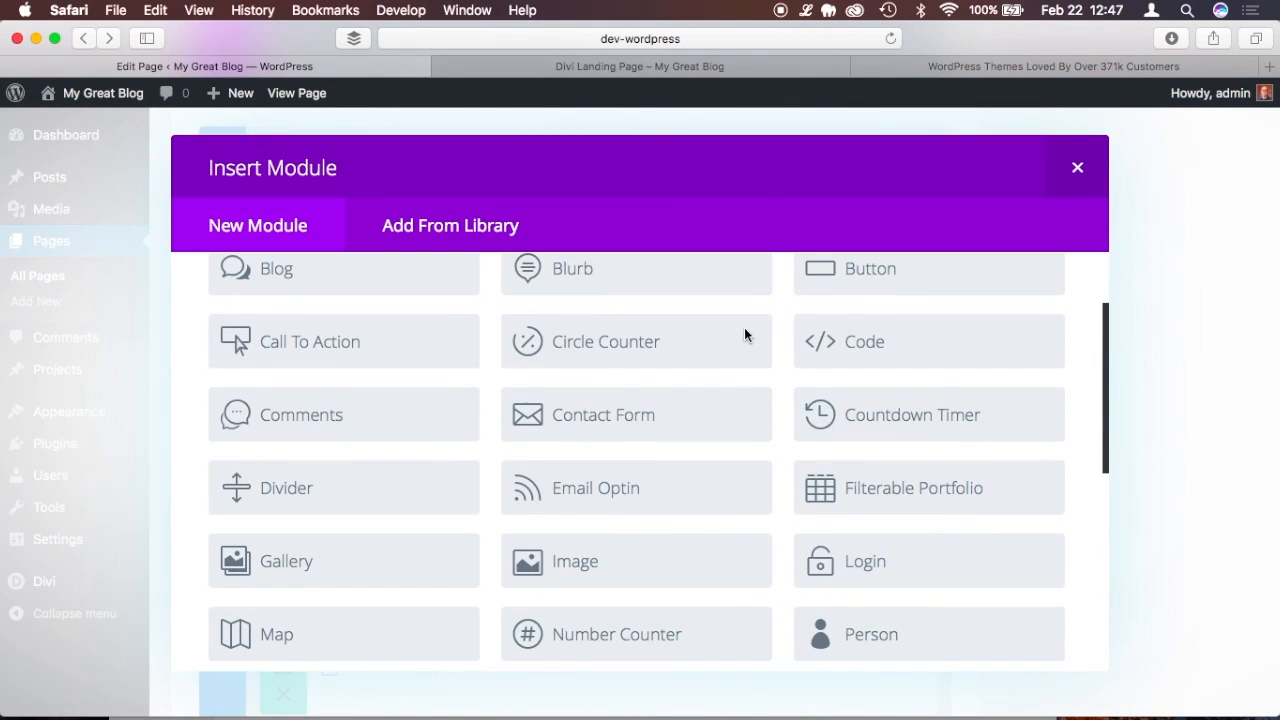
scroll(782, 412, "down", 3)
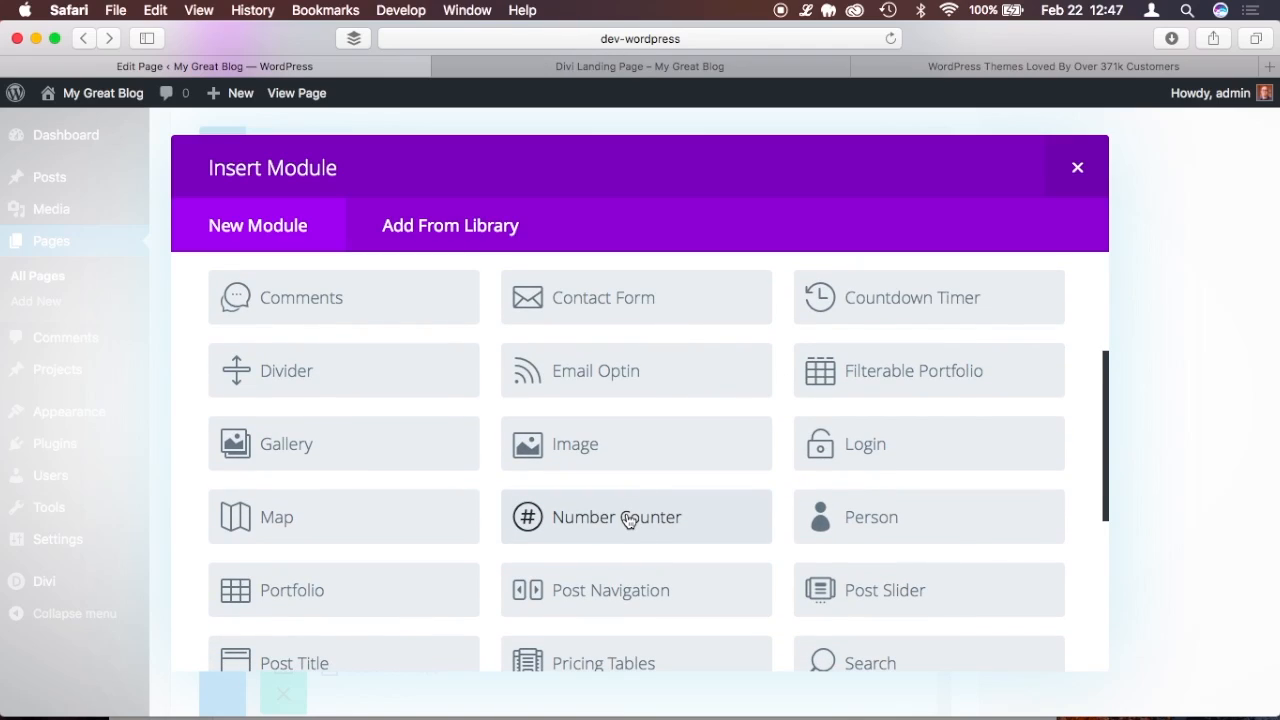
left_click(628, 519)
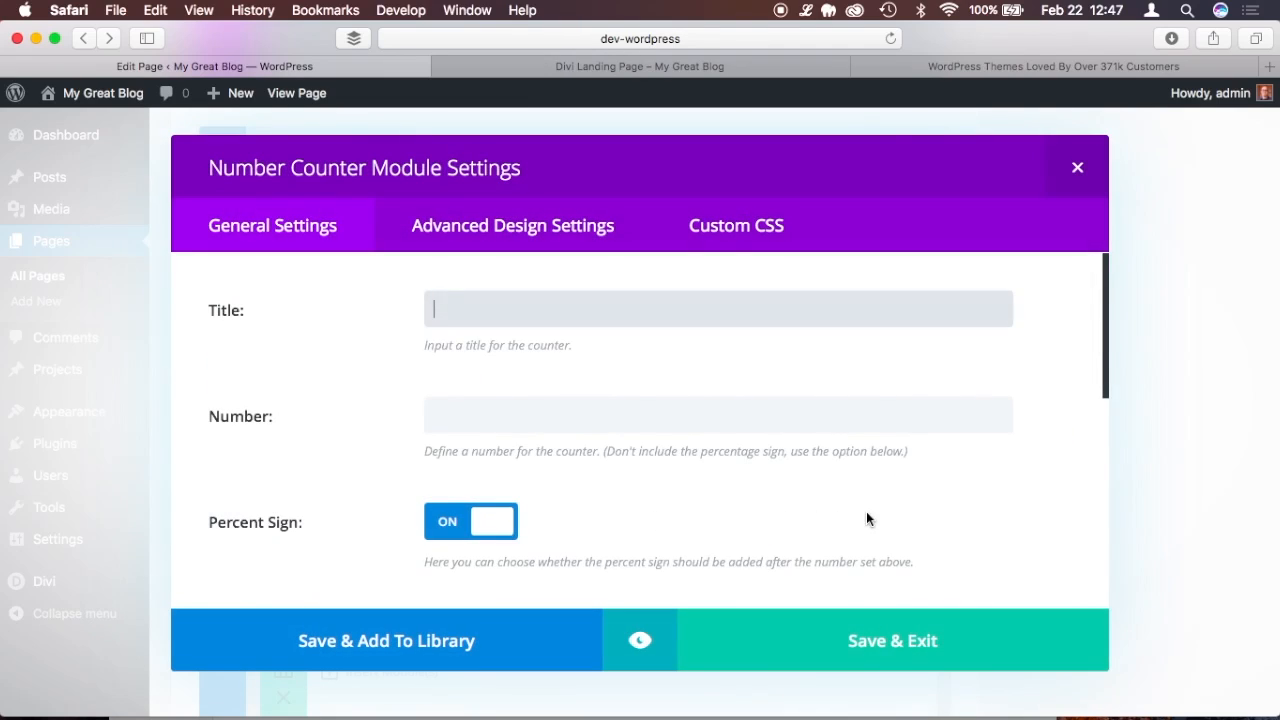
left_click(806, 11)
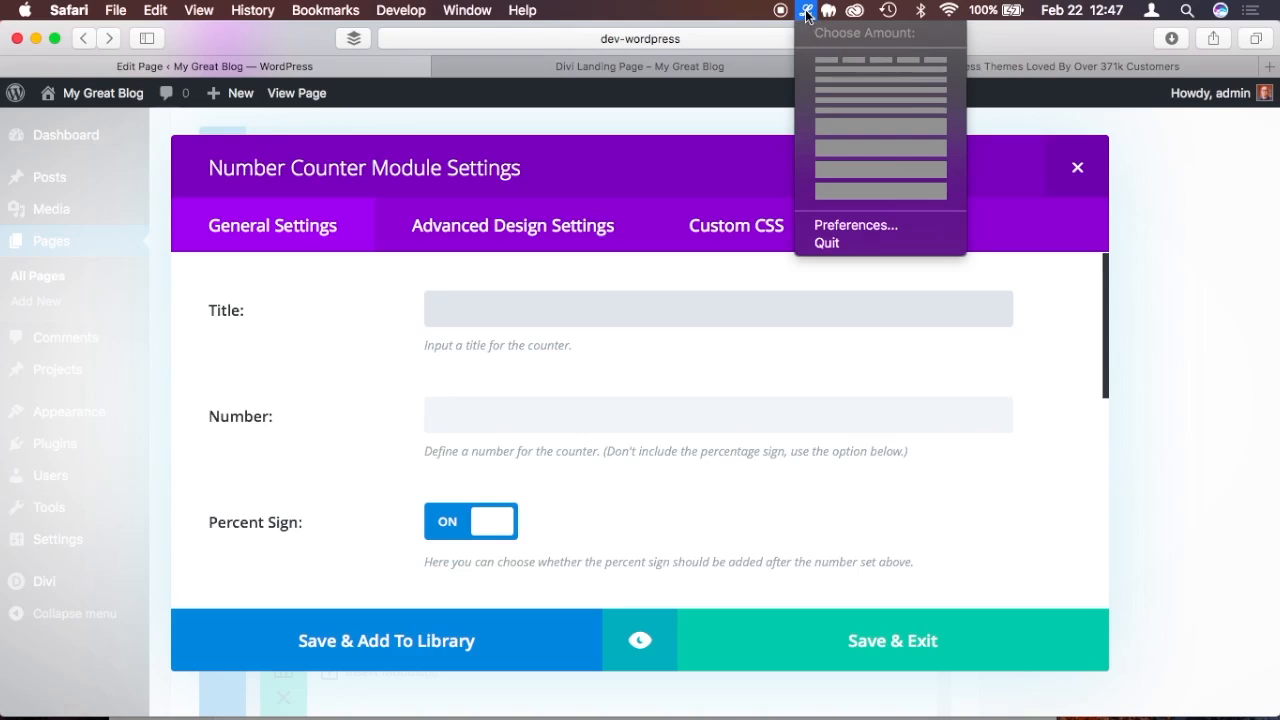
left_click(852, 59)
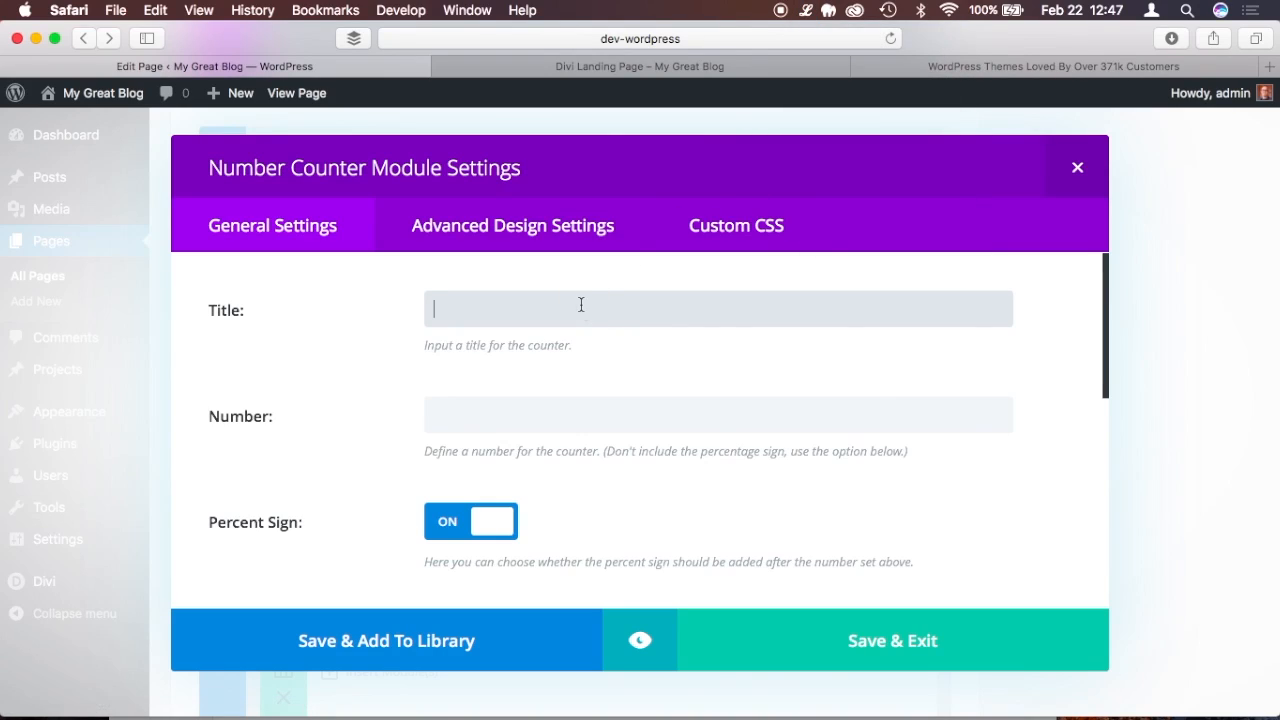
type("Tristique Fusce")
left_click(573, 419)
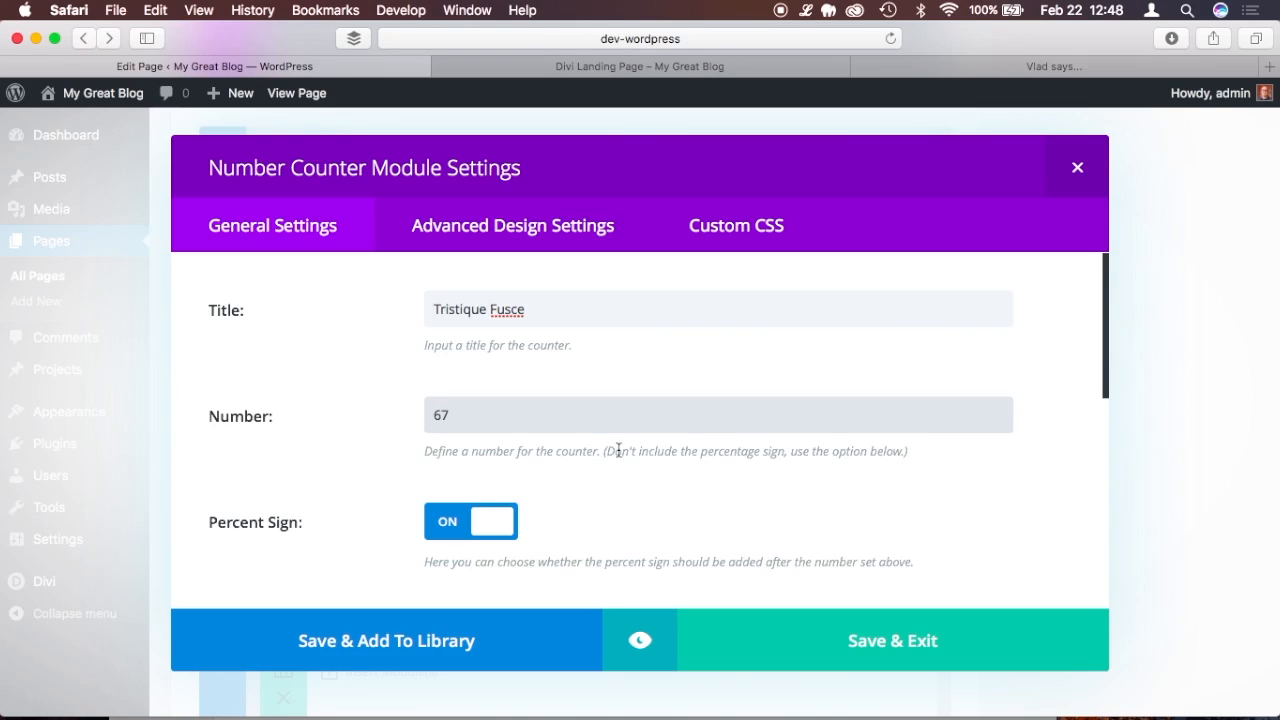
Check the number counter's remaining general settings, preview it at desktop size, and save the module.
scroll(618, 451, "down", 6)
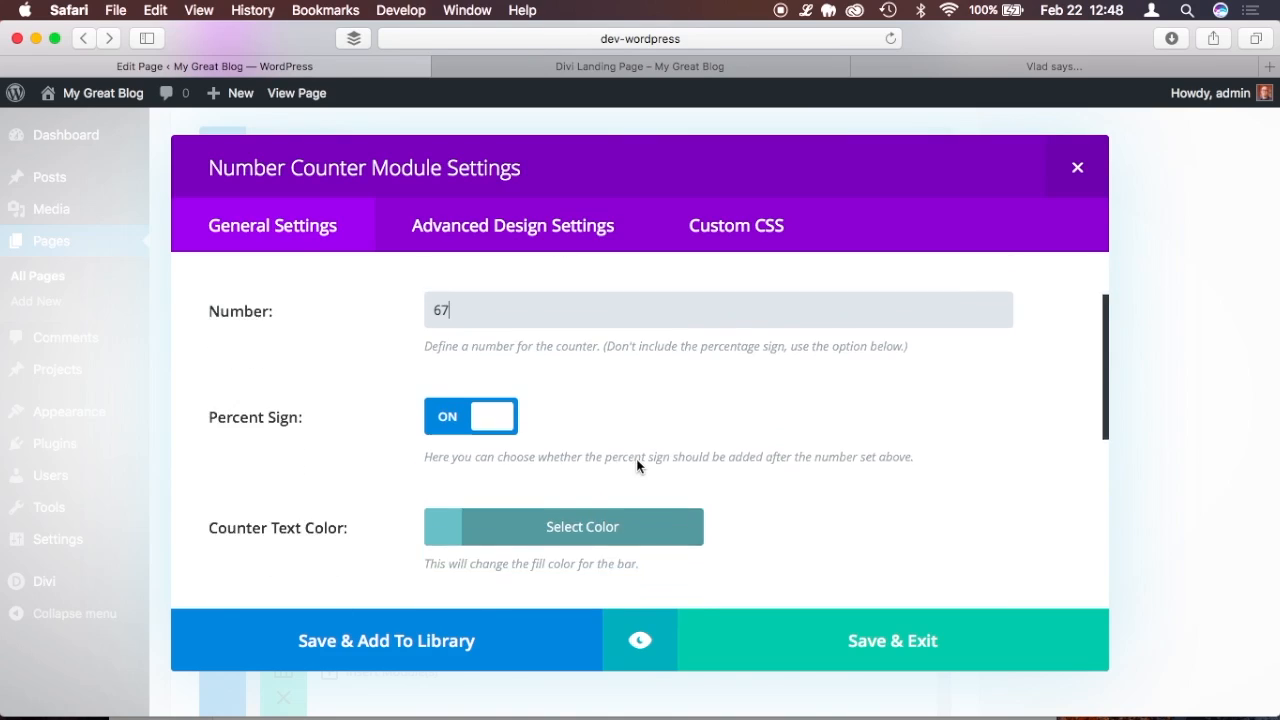
left_click(643, 634)
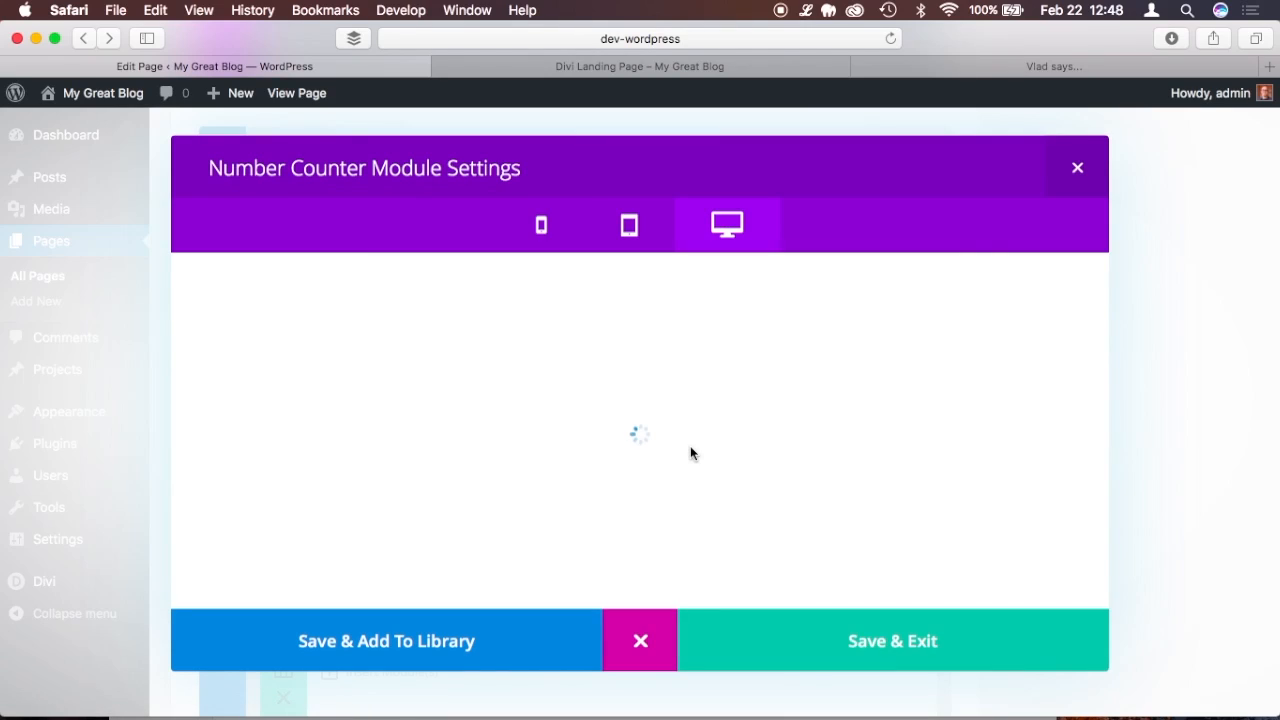
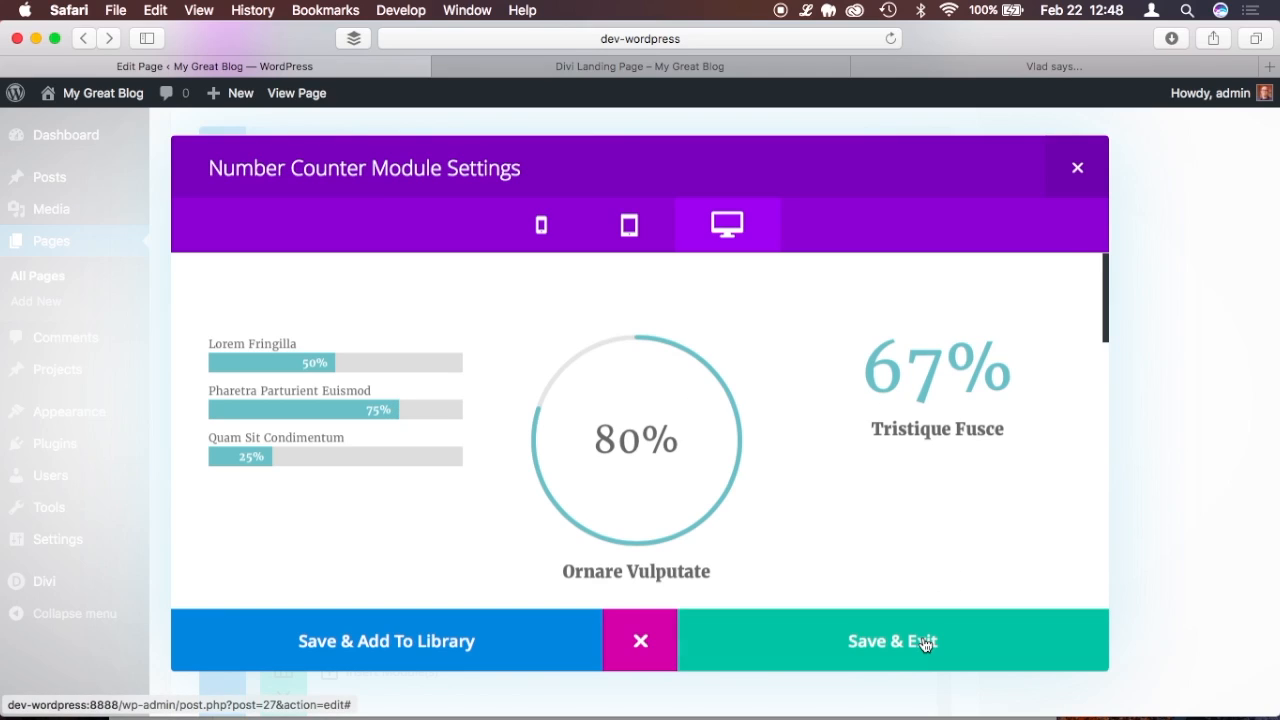
left_click(889, 643)
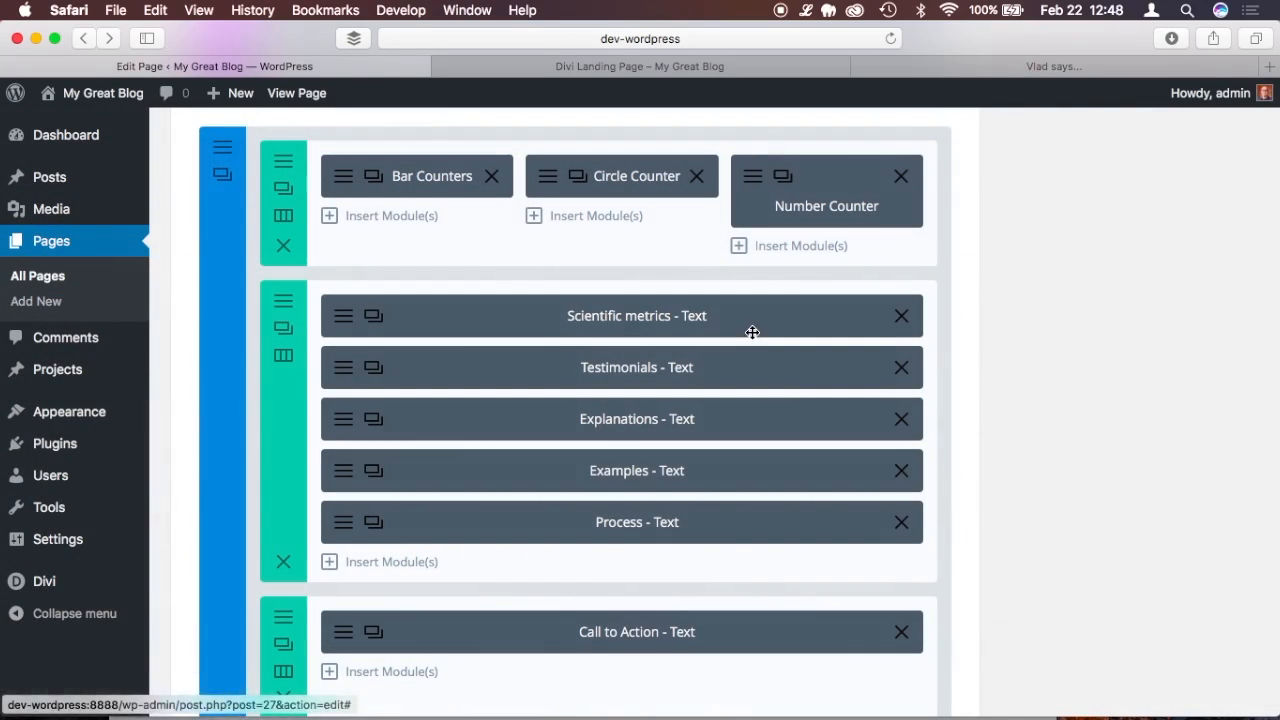
Add a single-column row to the section and move it above the row of counter modules.
scroll(618, 257, "up", 2)
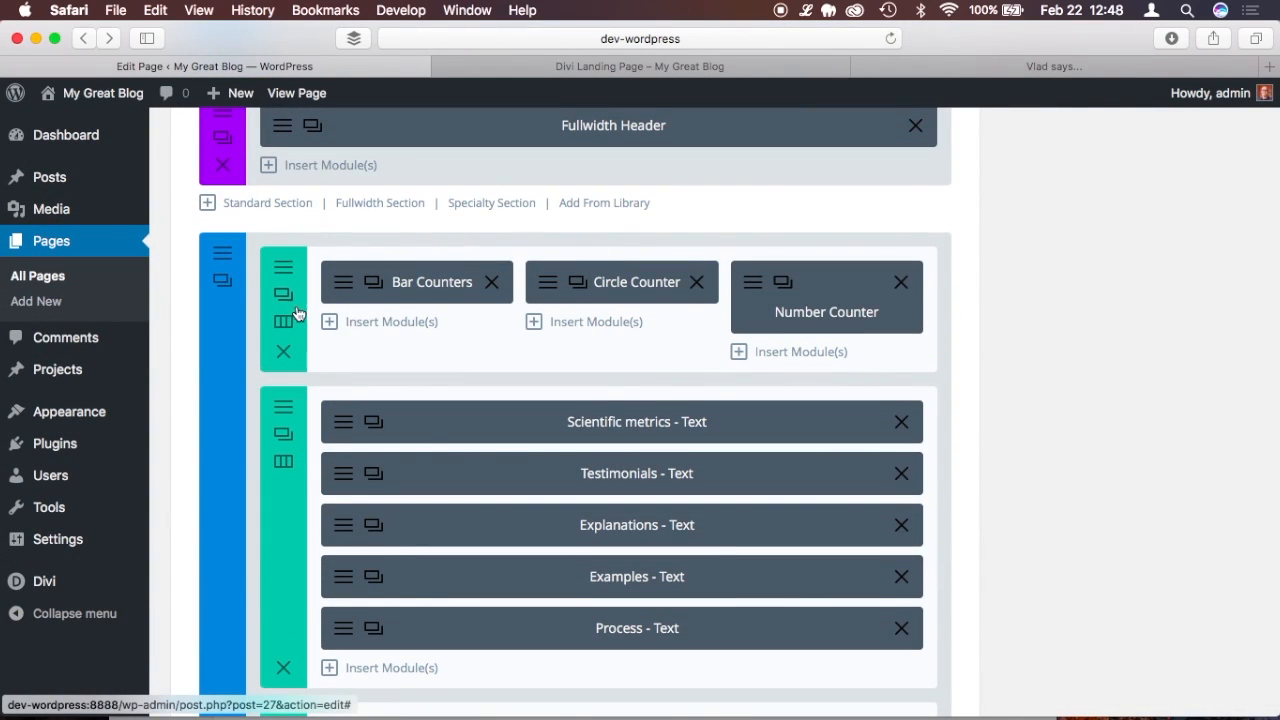
scroll(311, 366, "down", 1)
scroll(311, 420, "down", 4)
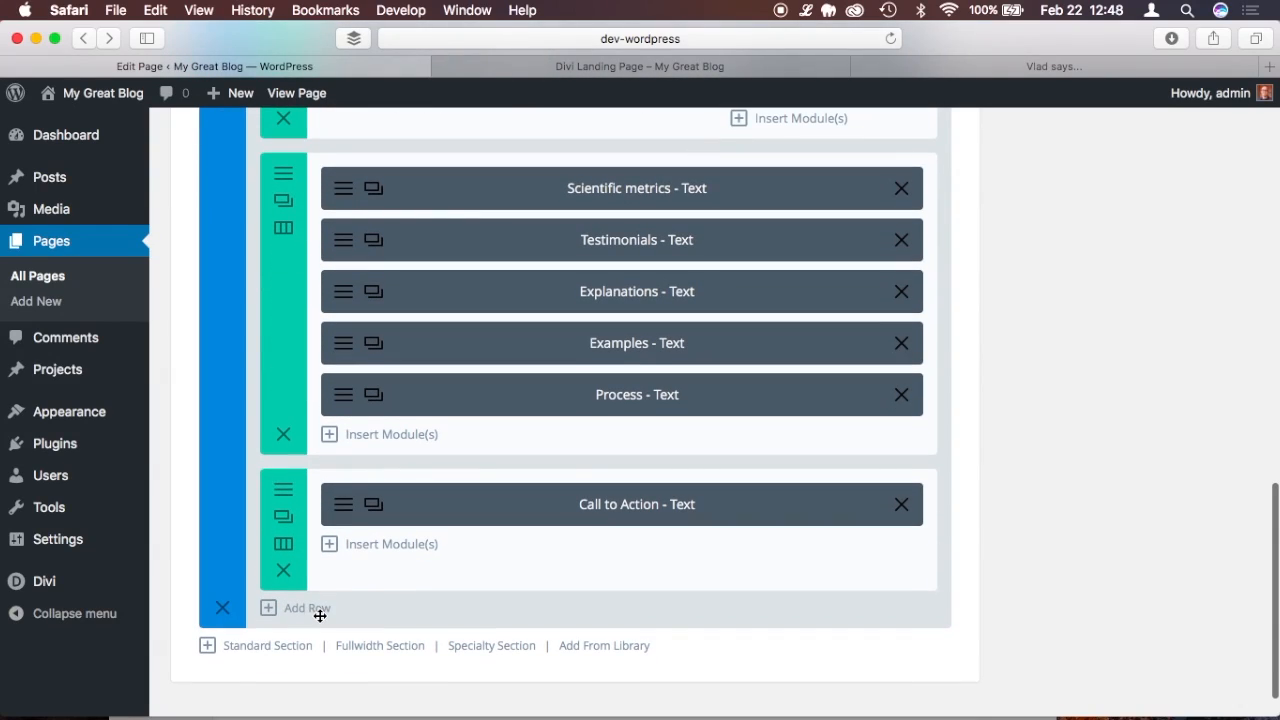
left_click(271, 612)
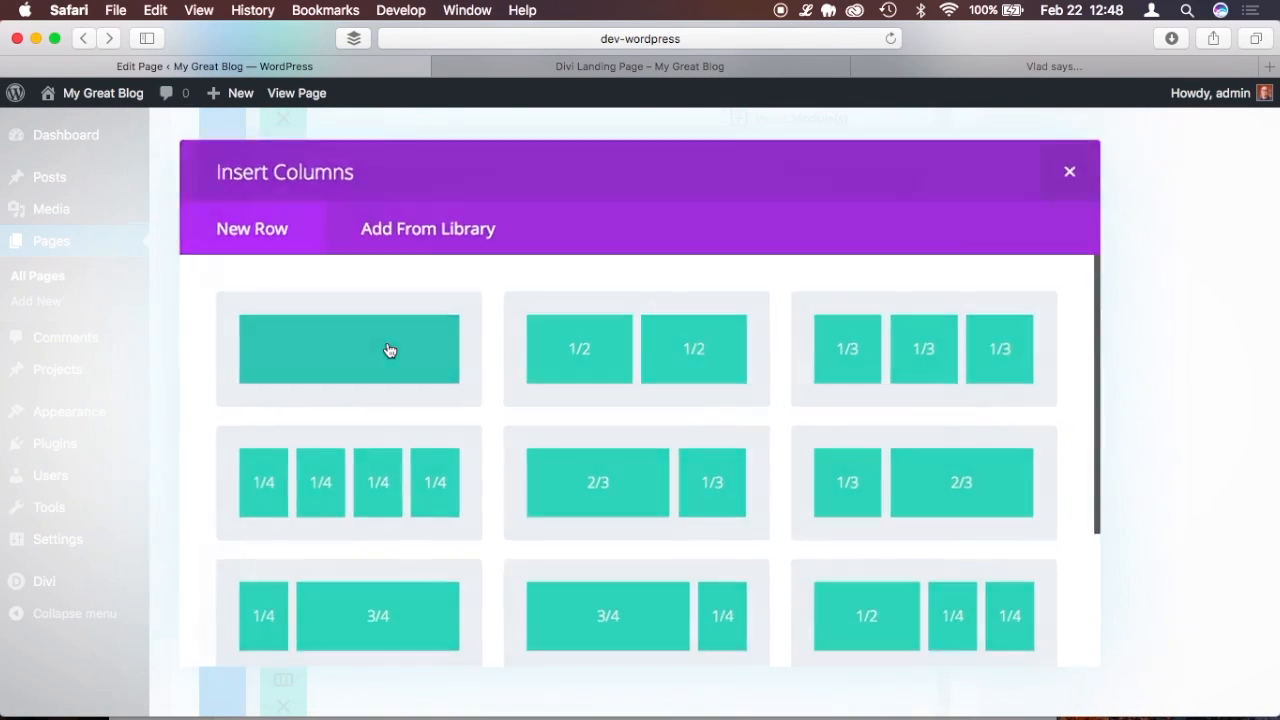
left_click(390, 350)
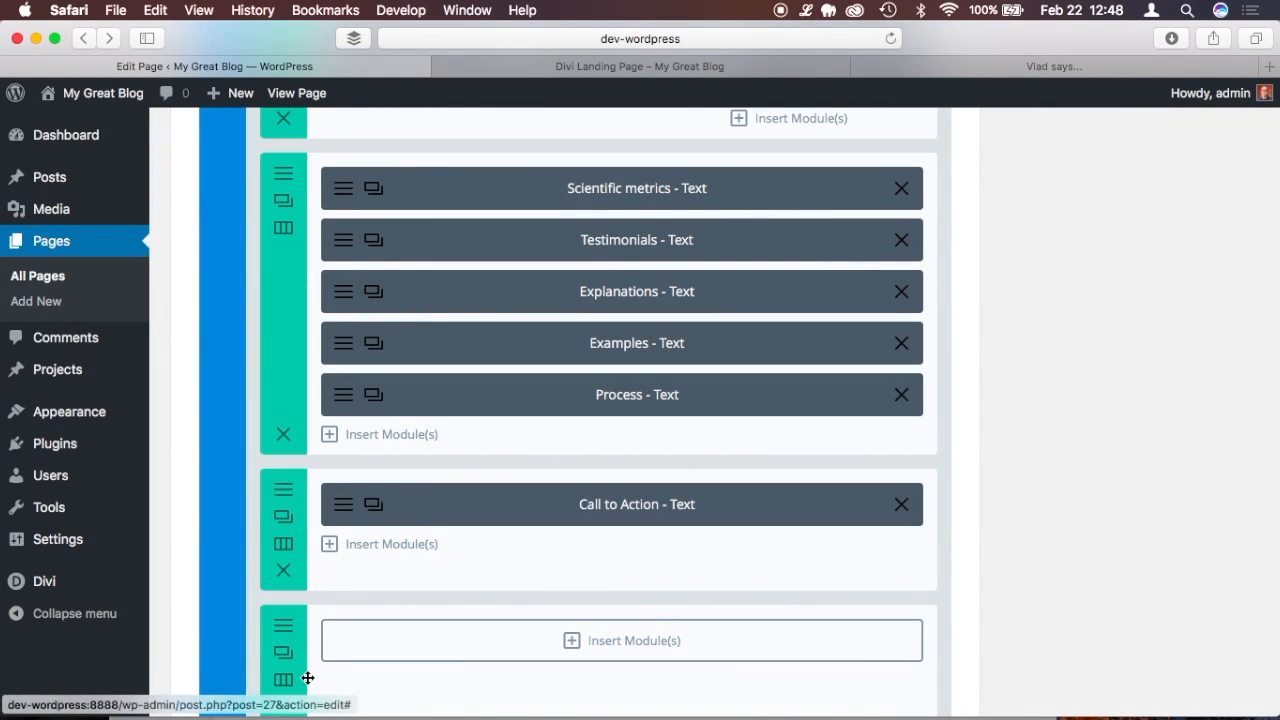
left_click_drag(309, 680, 310, 285)
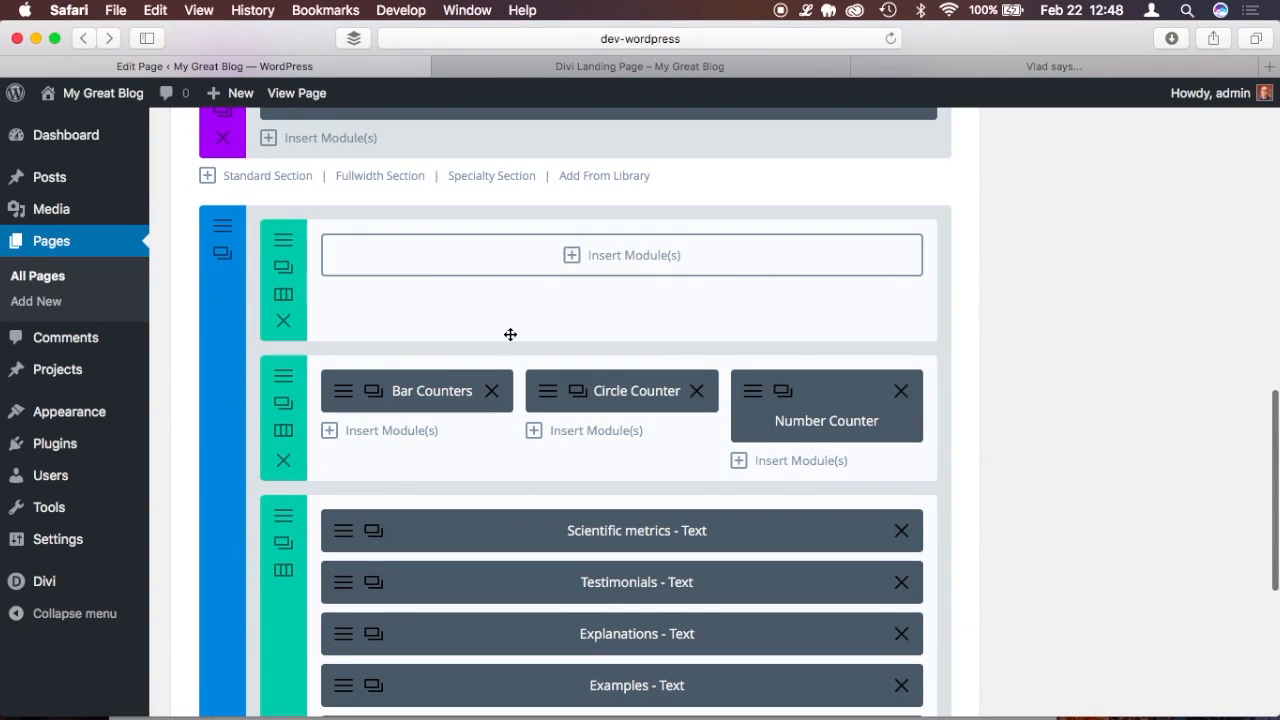
Delete the bullet list under the heading in the Scientific metrics text module and save the module.
left_click(349, 458)
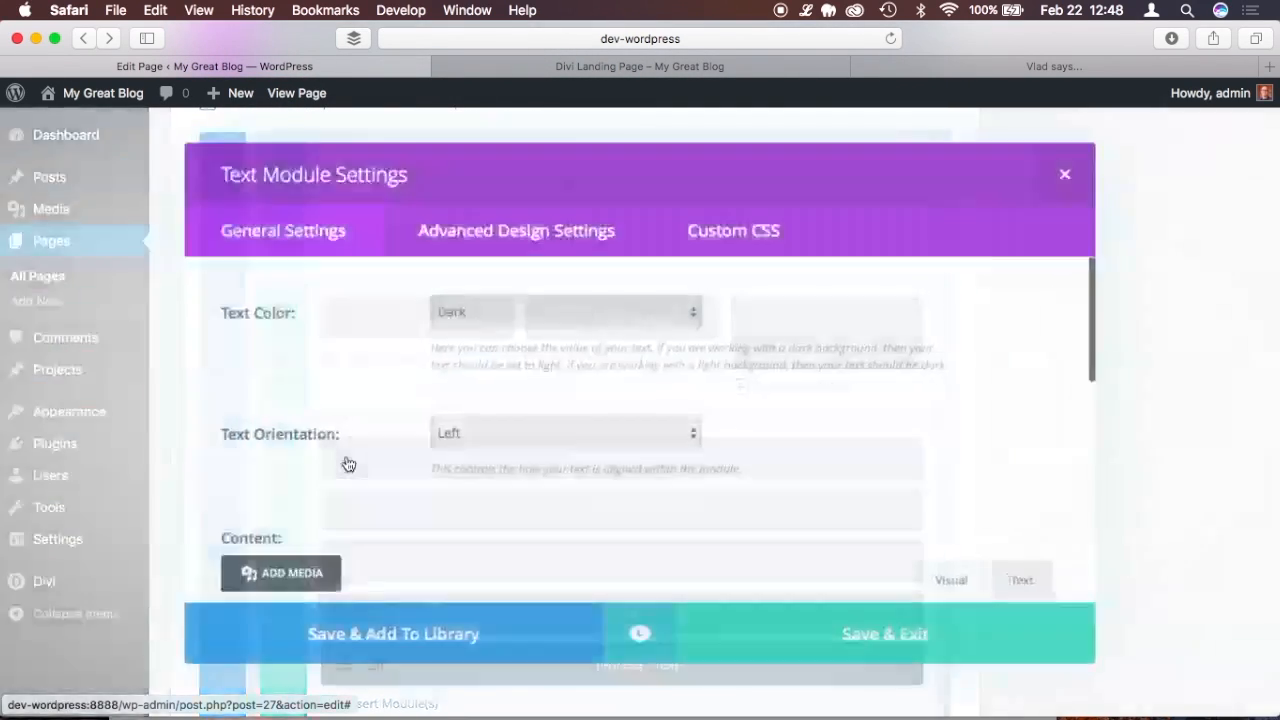
scroll(557, 443, "down", 5)
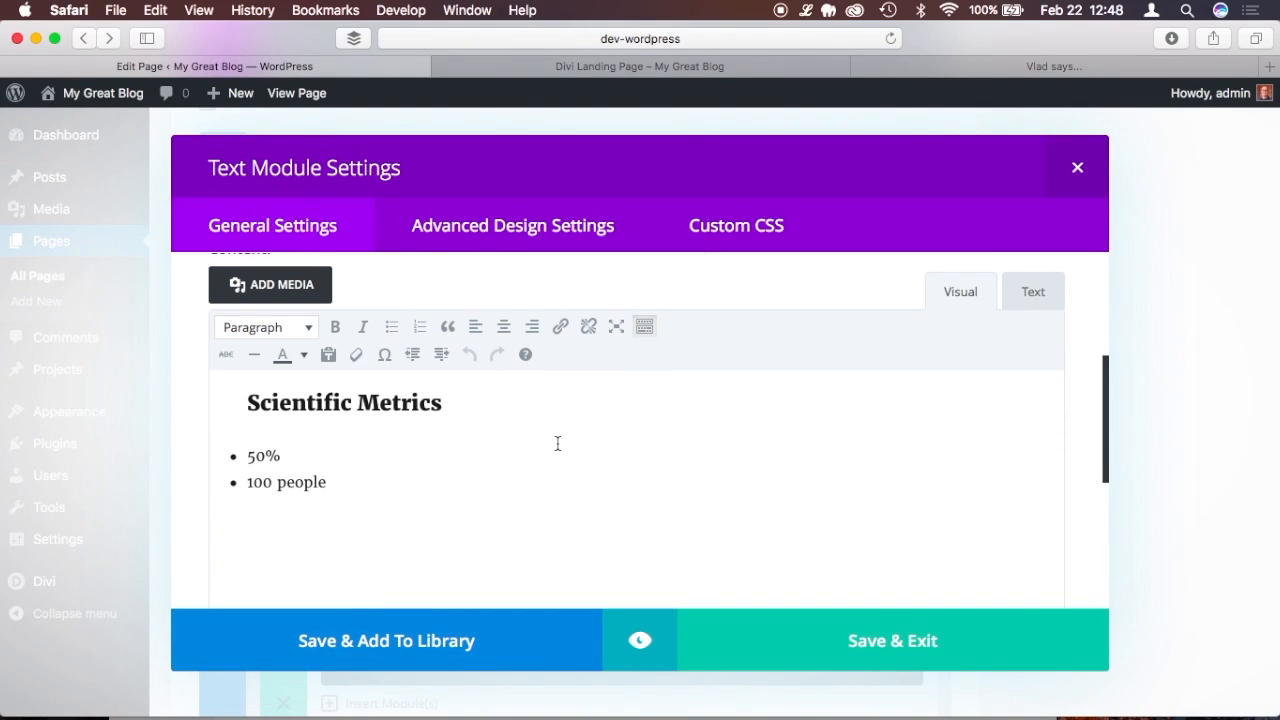
left_click_drag(368, 514, 214, 423)
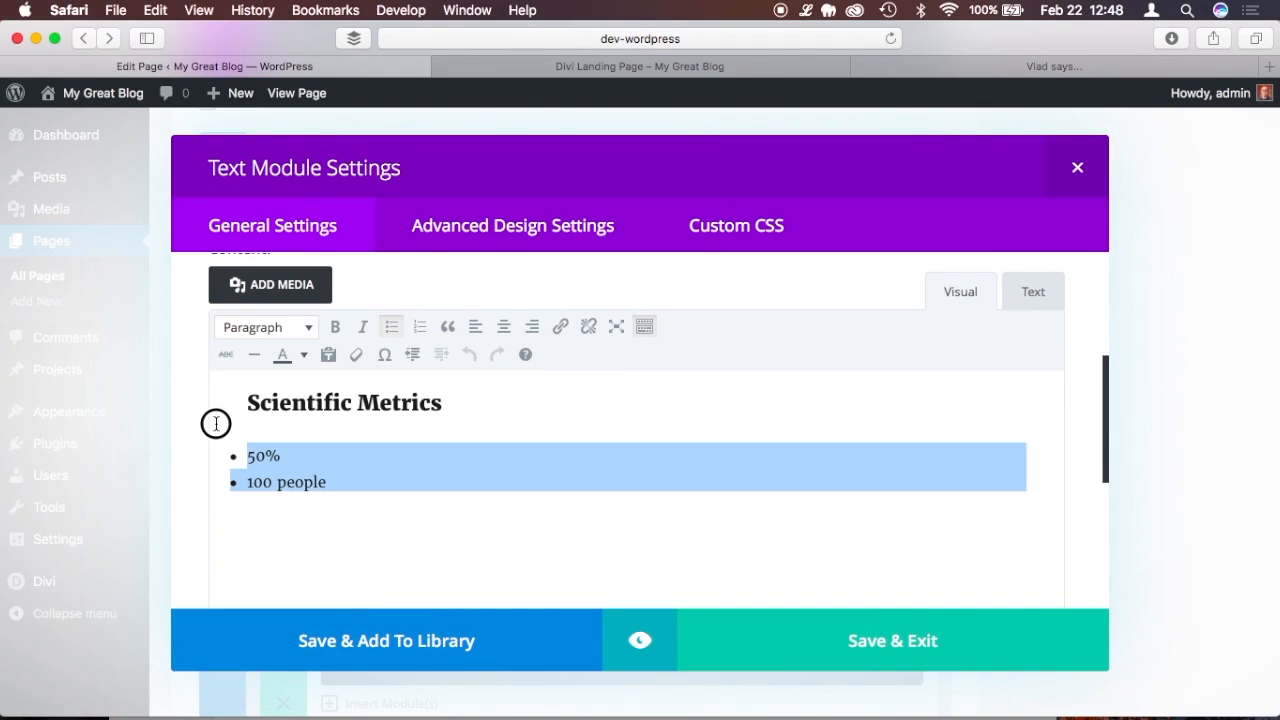
key("BackSpace")
key("BackSpace")
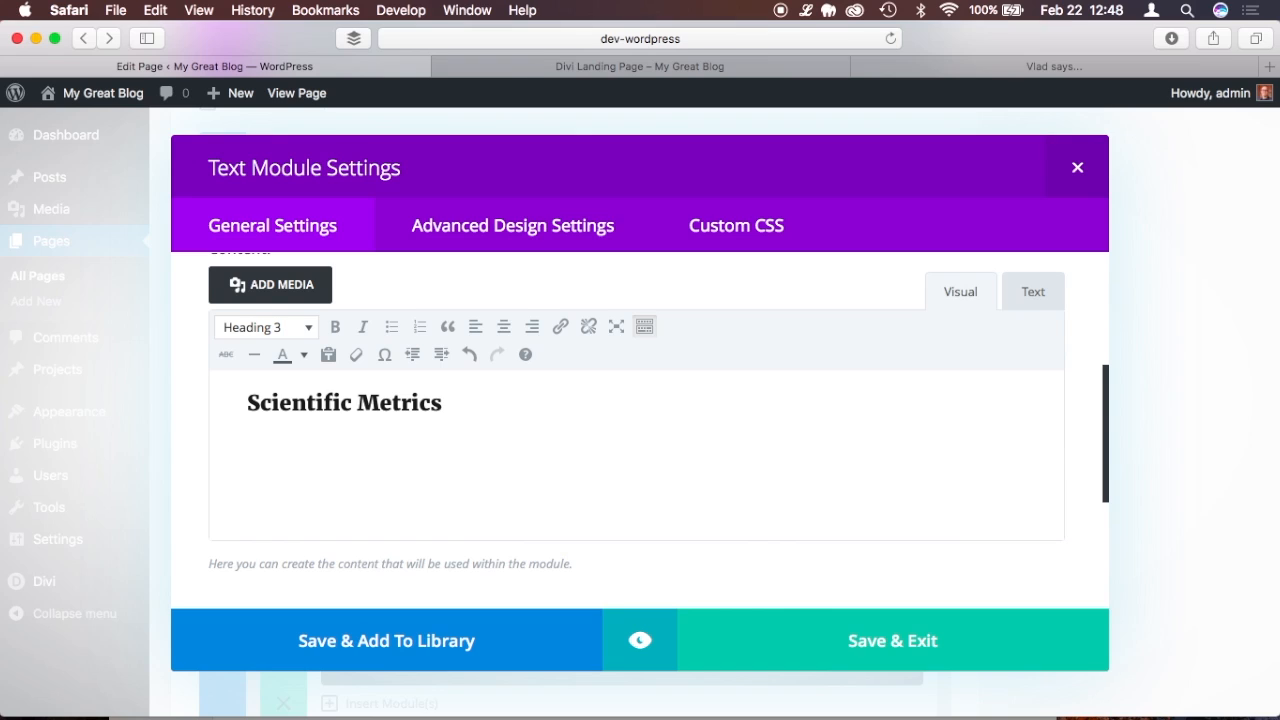
left_click(771, 645)
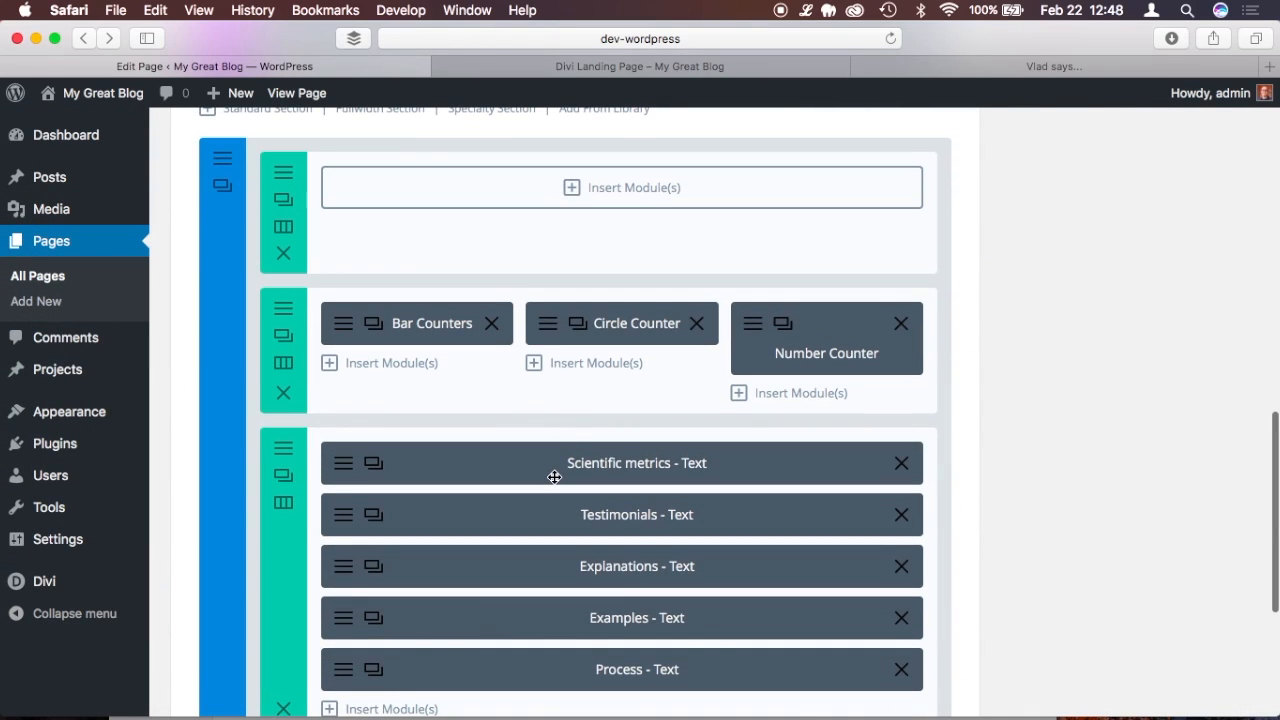
Move the Scientific metrics text module into the empty row above the counters and update the page.
left_click_drag(553, 460, 551, 190)
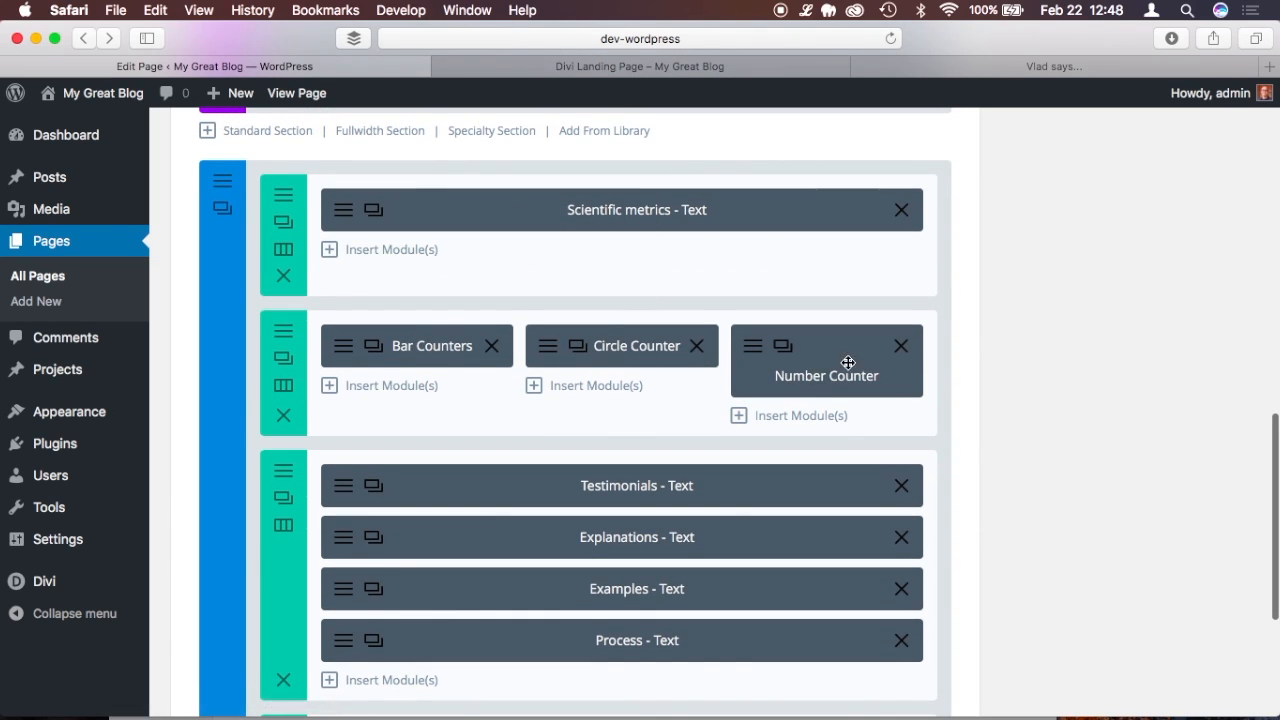
scroll(956, 274, "up", 10)
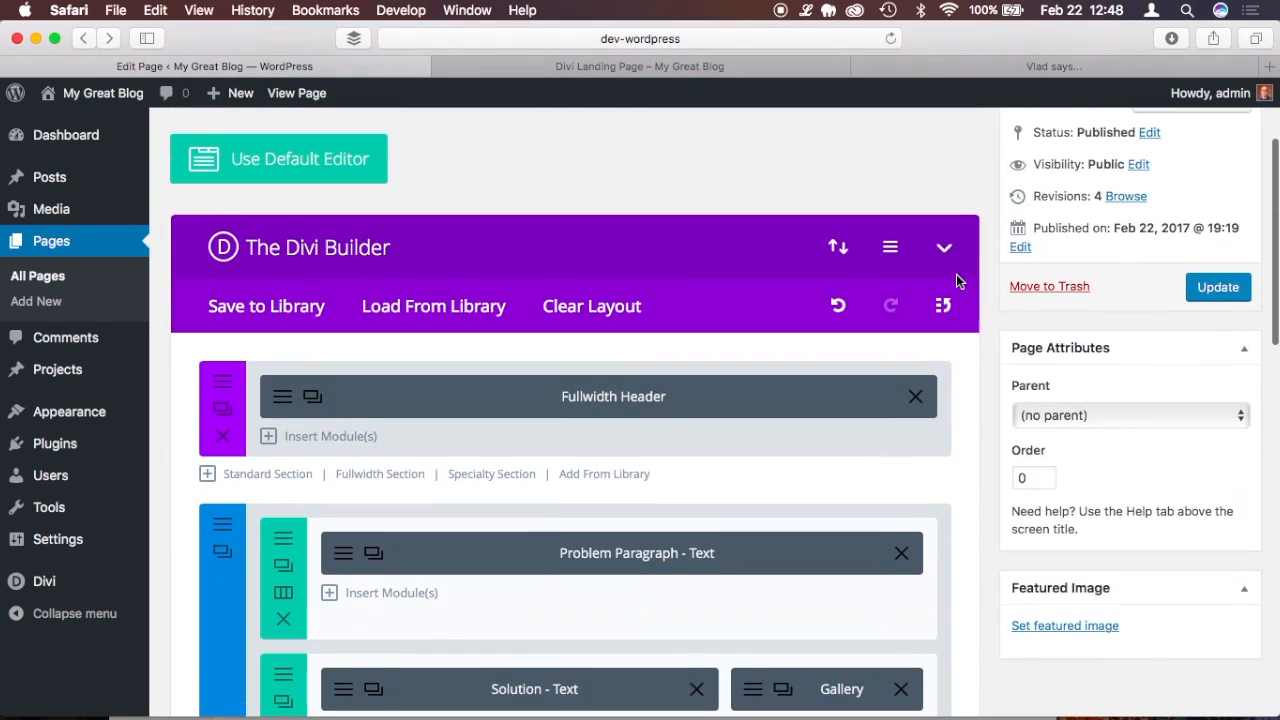
scroll(1031, 240, "up", 4)
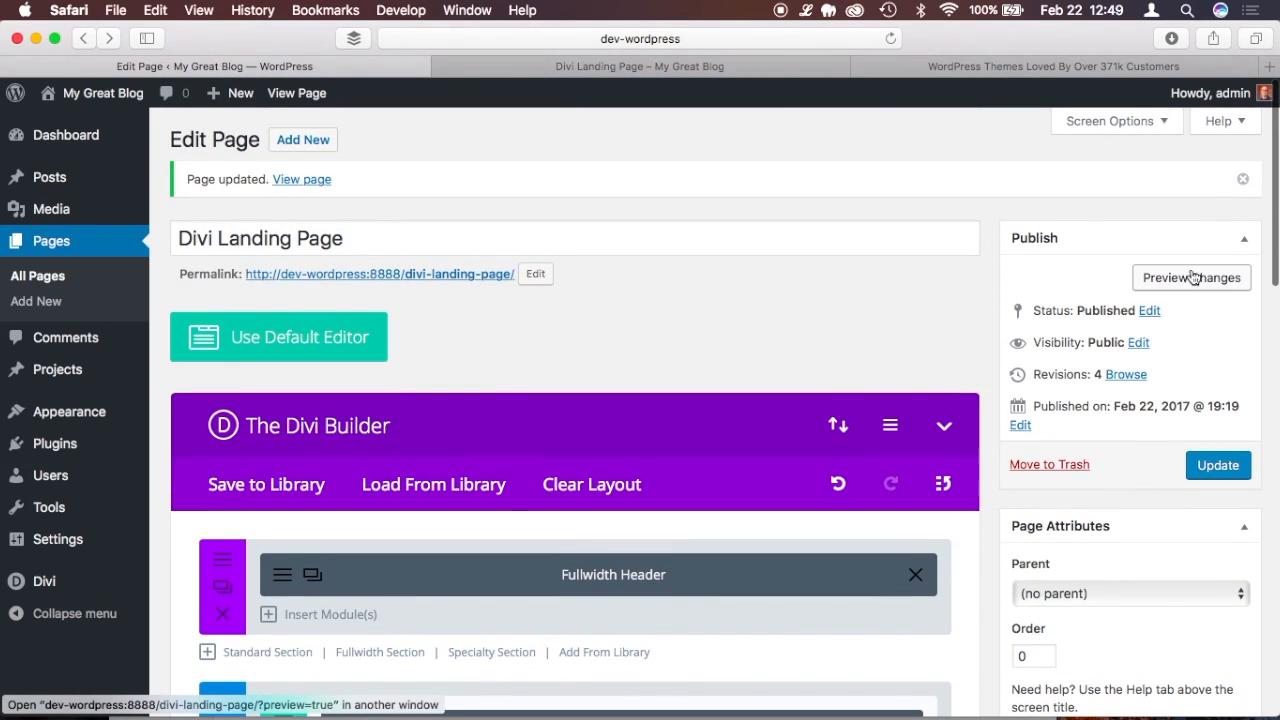
Reload the live Divi Landing Page and examine the Scientific Metrics heading and counters below the Verification header.
left_click(613, 66)
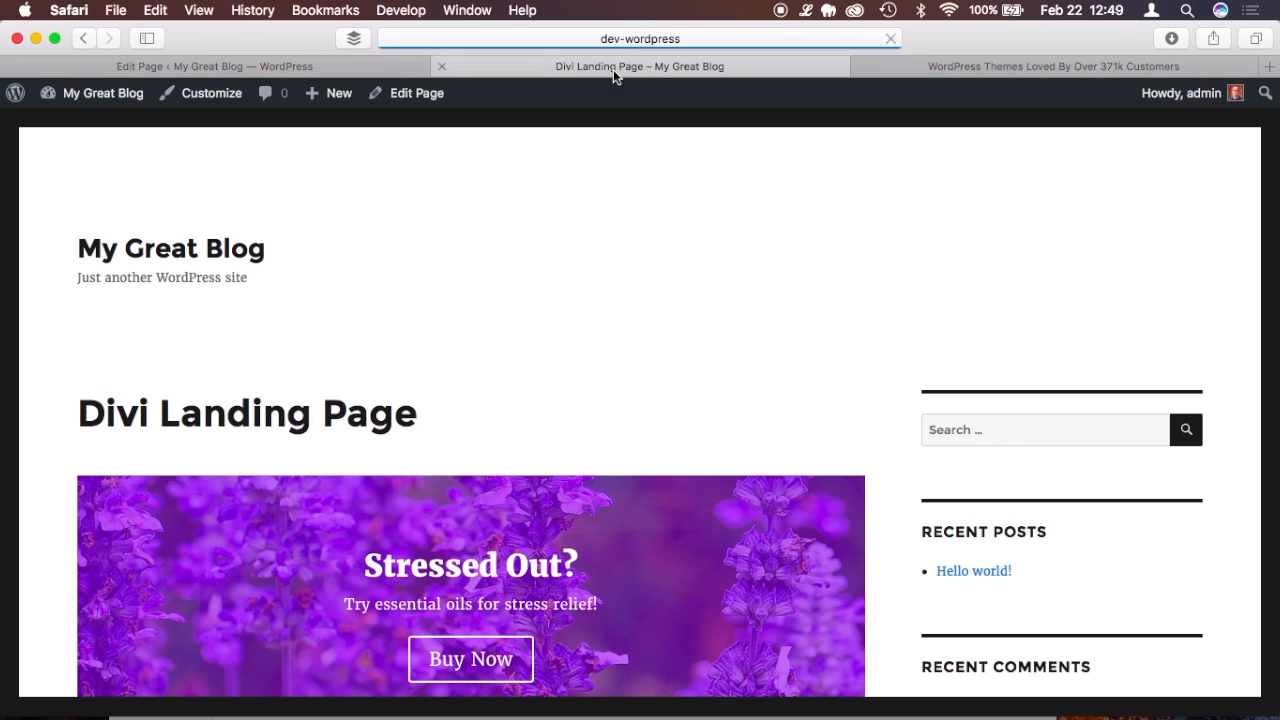
scroll(746, 382, "down", 10)
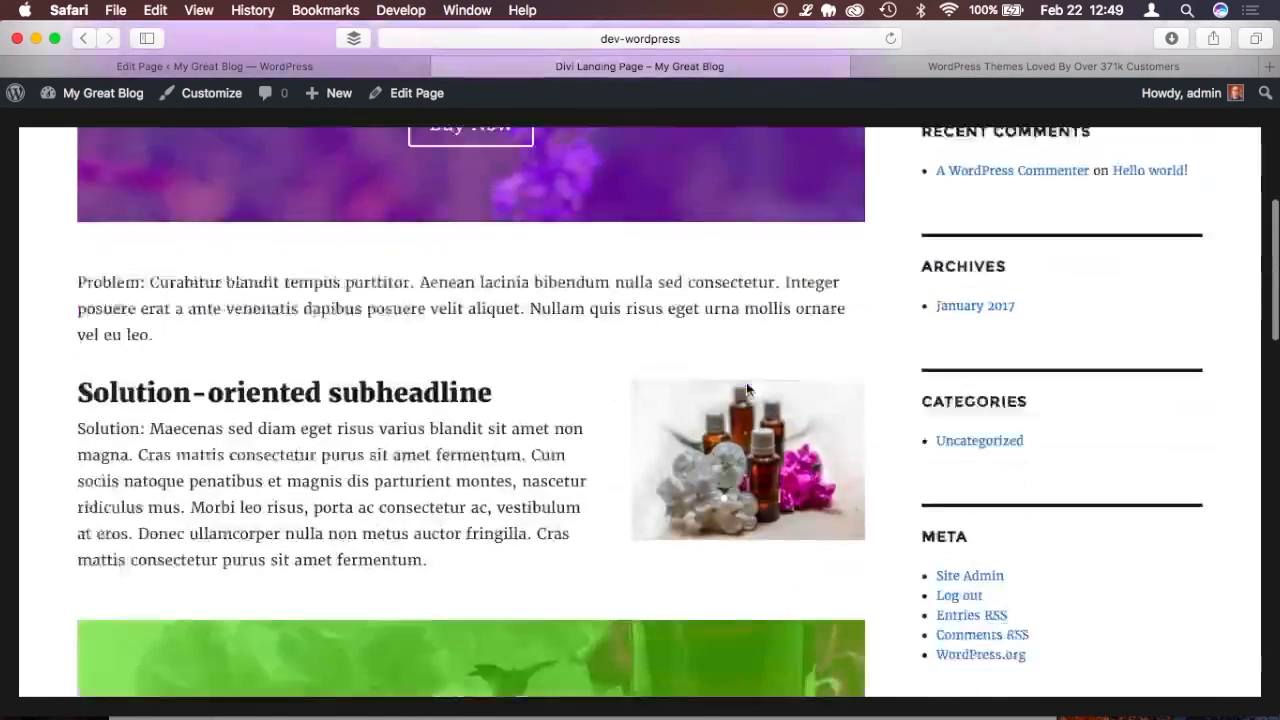
scroll(746, 390, "down", 8)
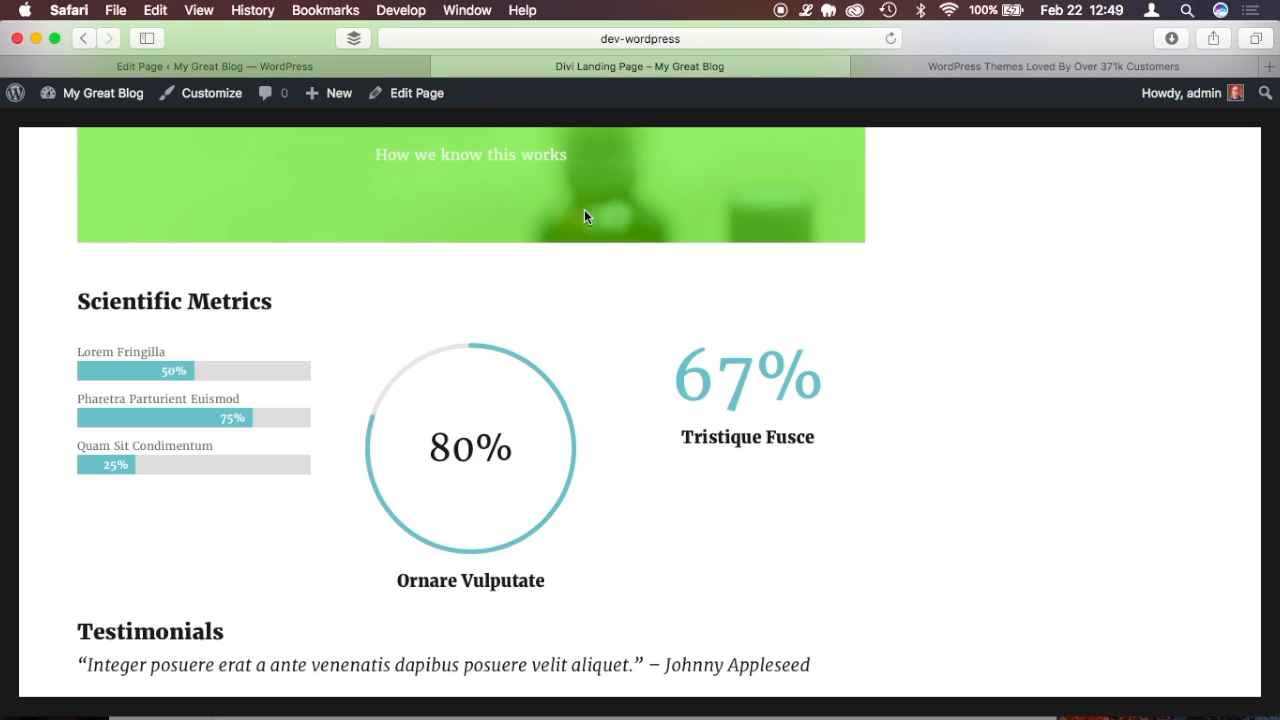
scroll(584, 214, "up", 1)
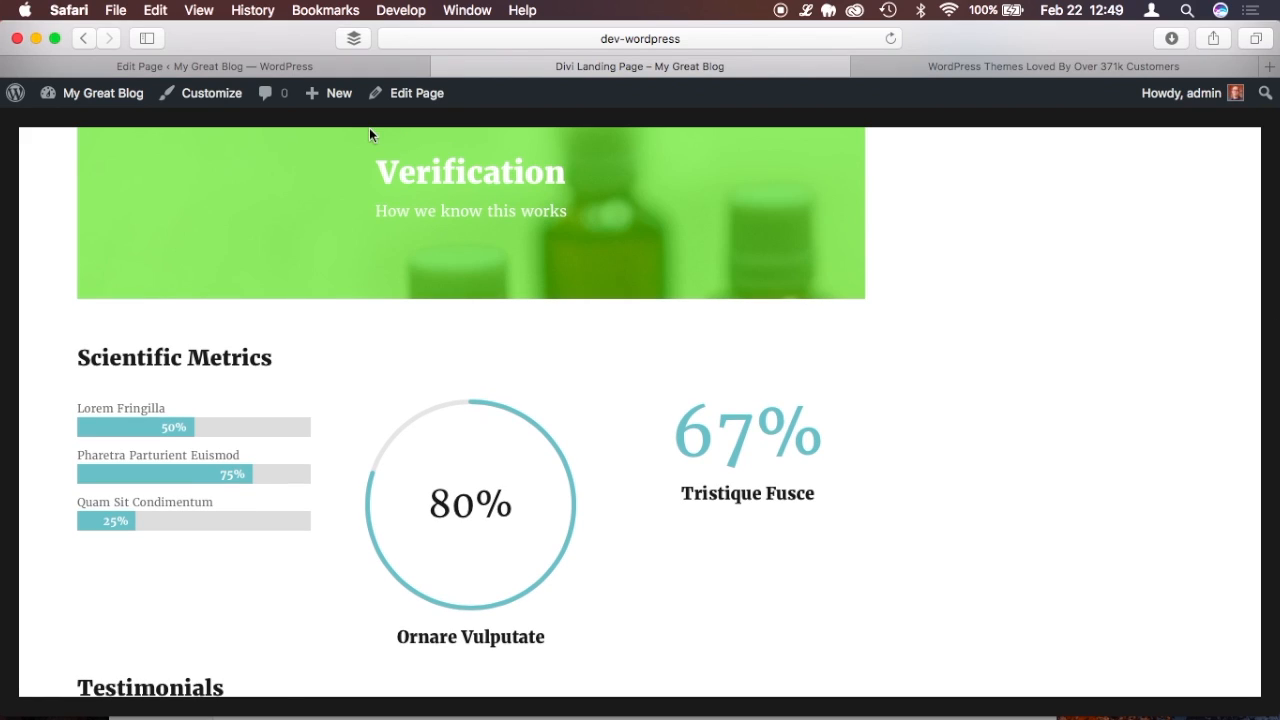
Return to the page editor, add a row of three equal columns, and move it directly above the Testimonials row.
left_click(246, 64)
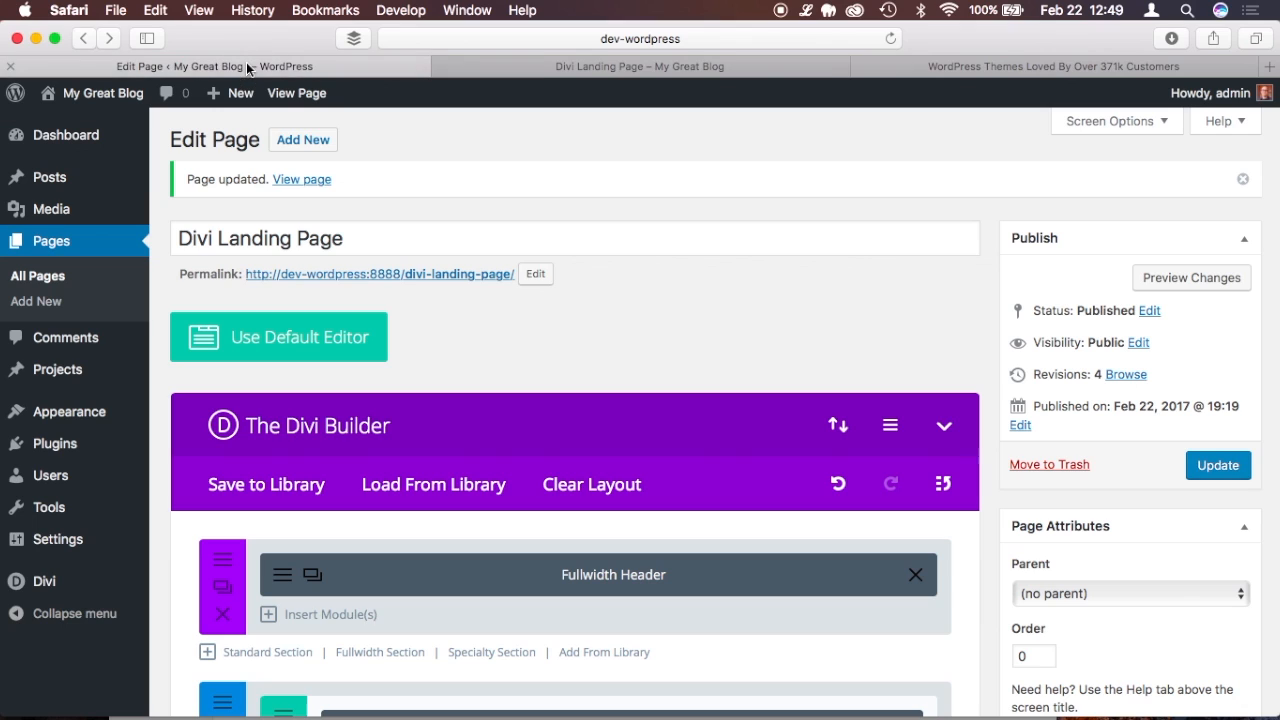
scroll(988, 353, "down", 10)
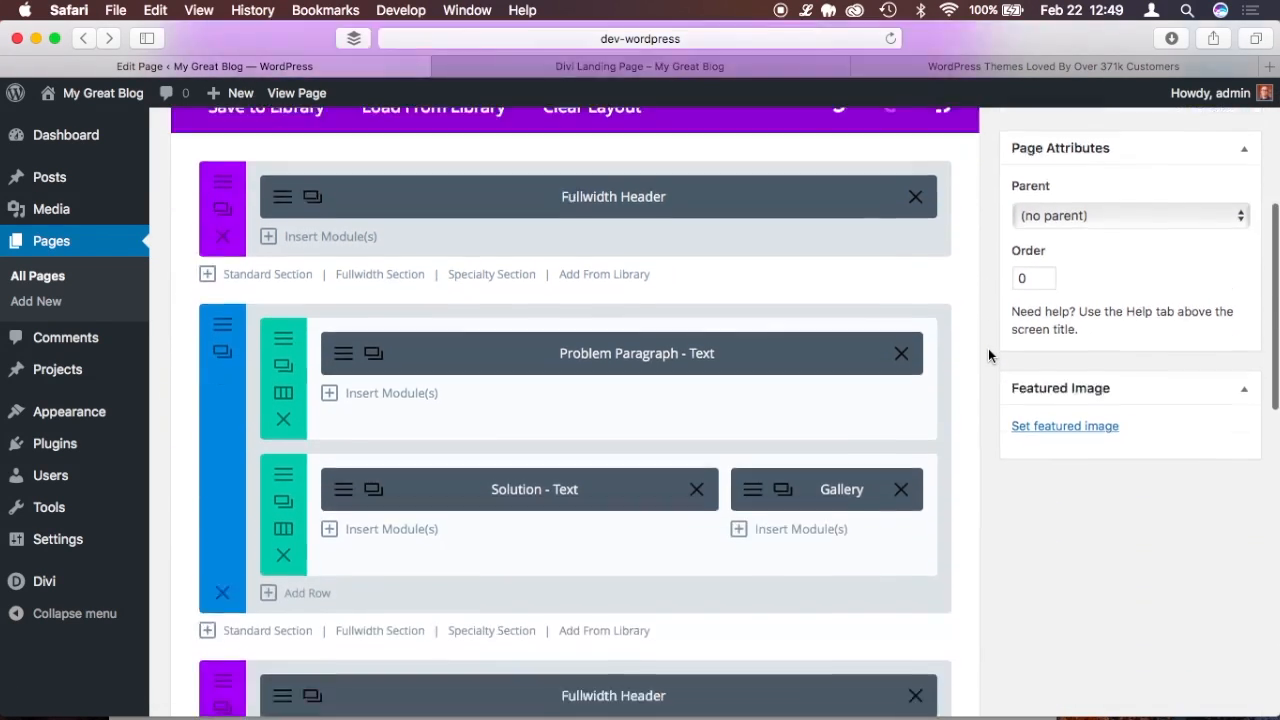
scroll(988, 355, "down", 8)
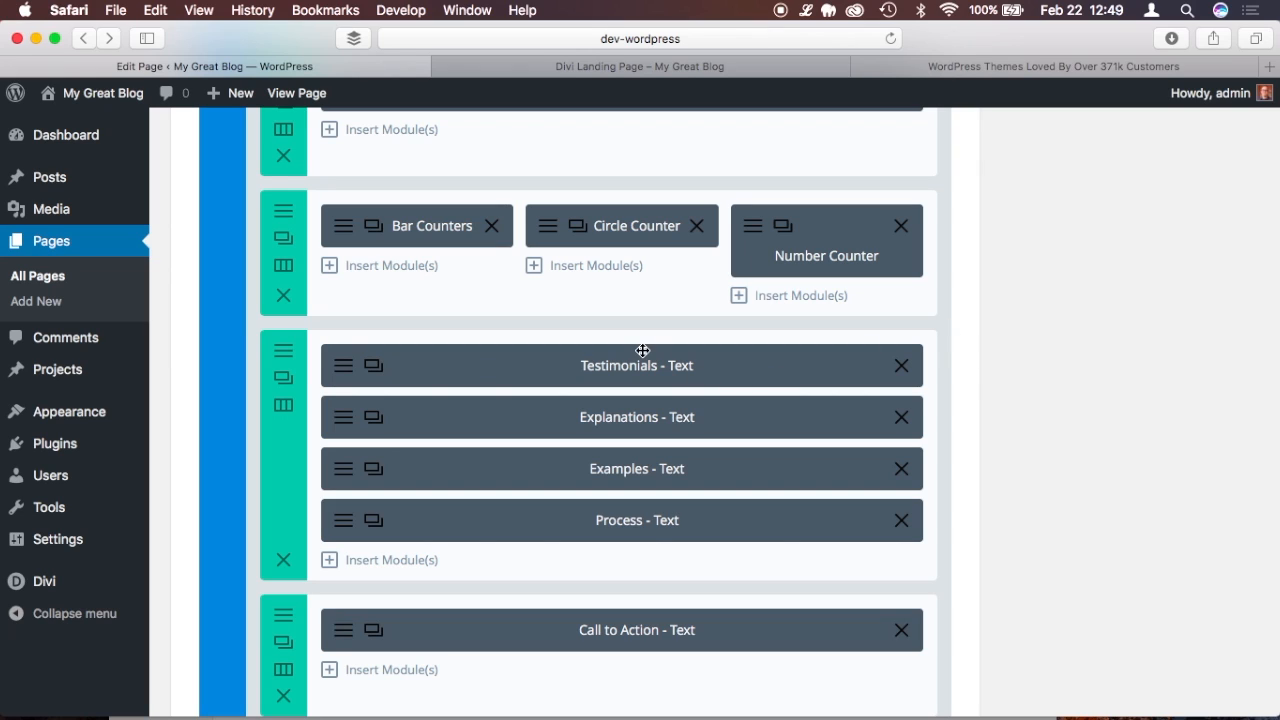
scroll(366, 380, "down", 3)
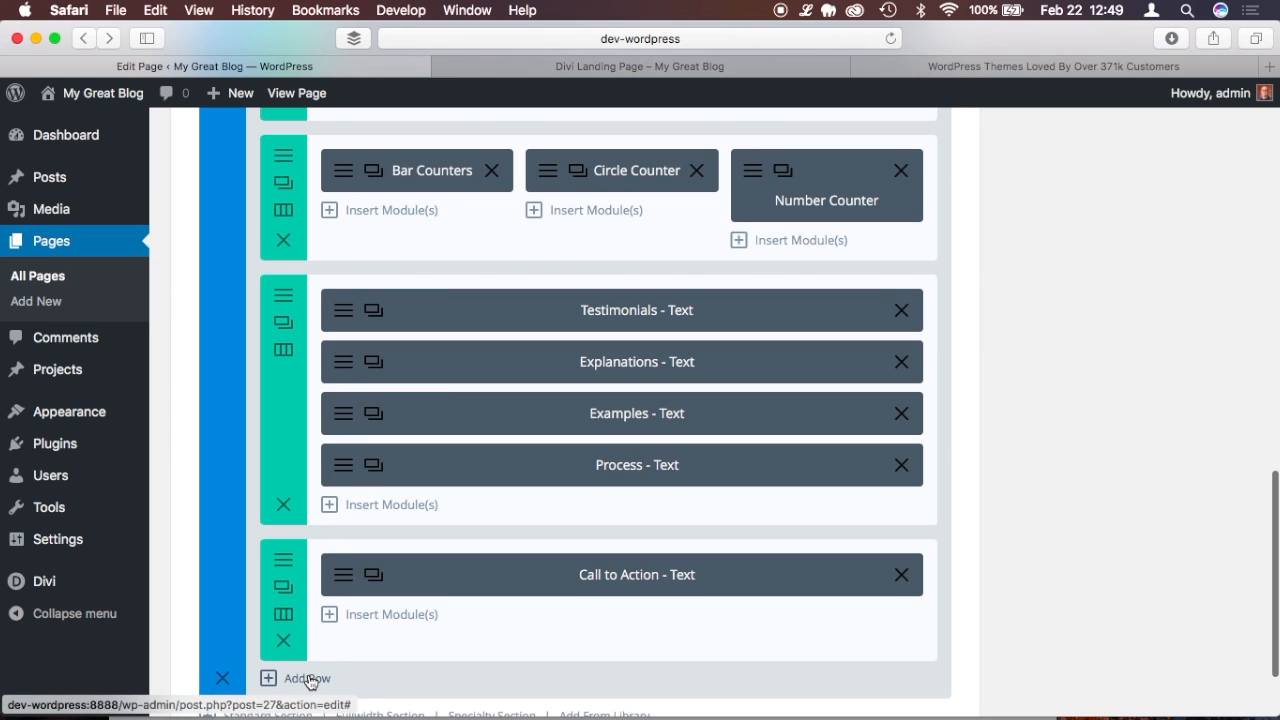
left_click(272, 679)
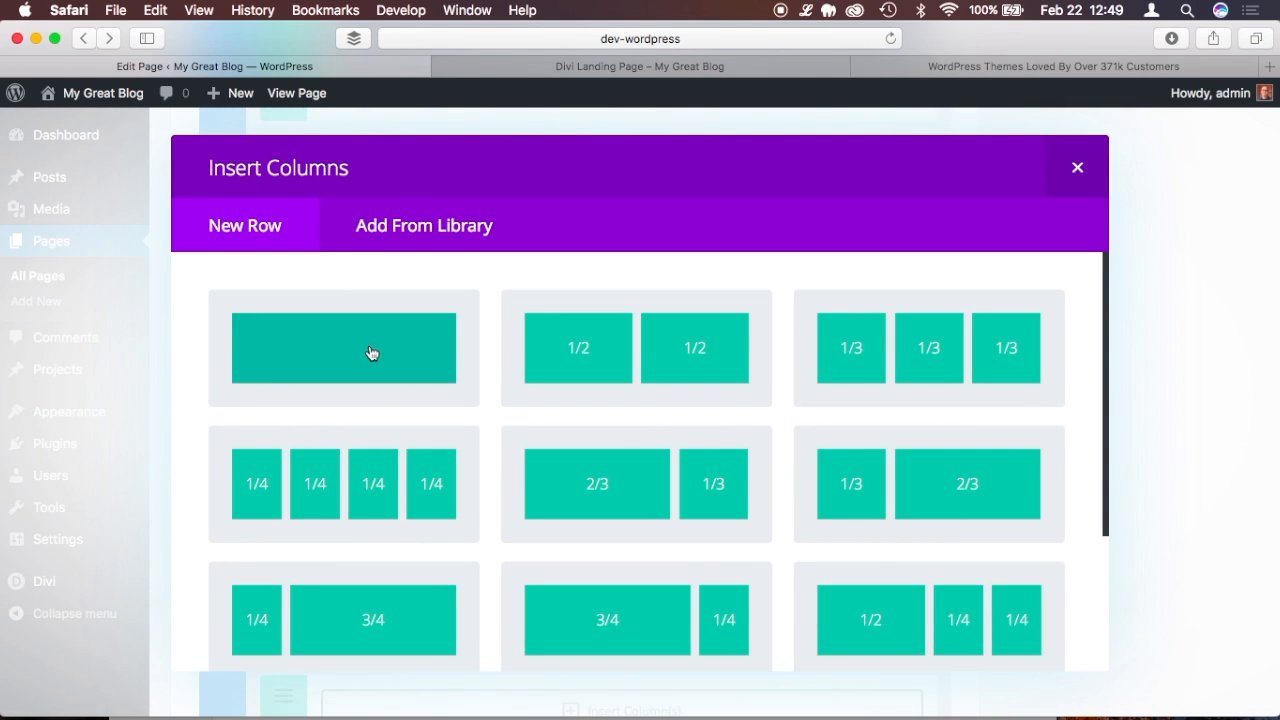
left_click(849, 366)
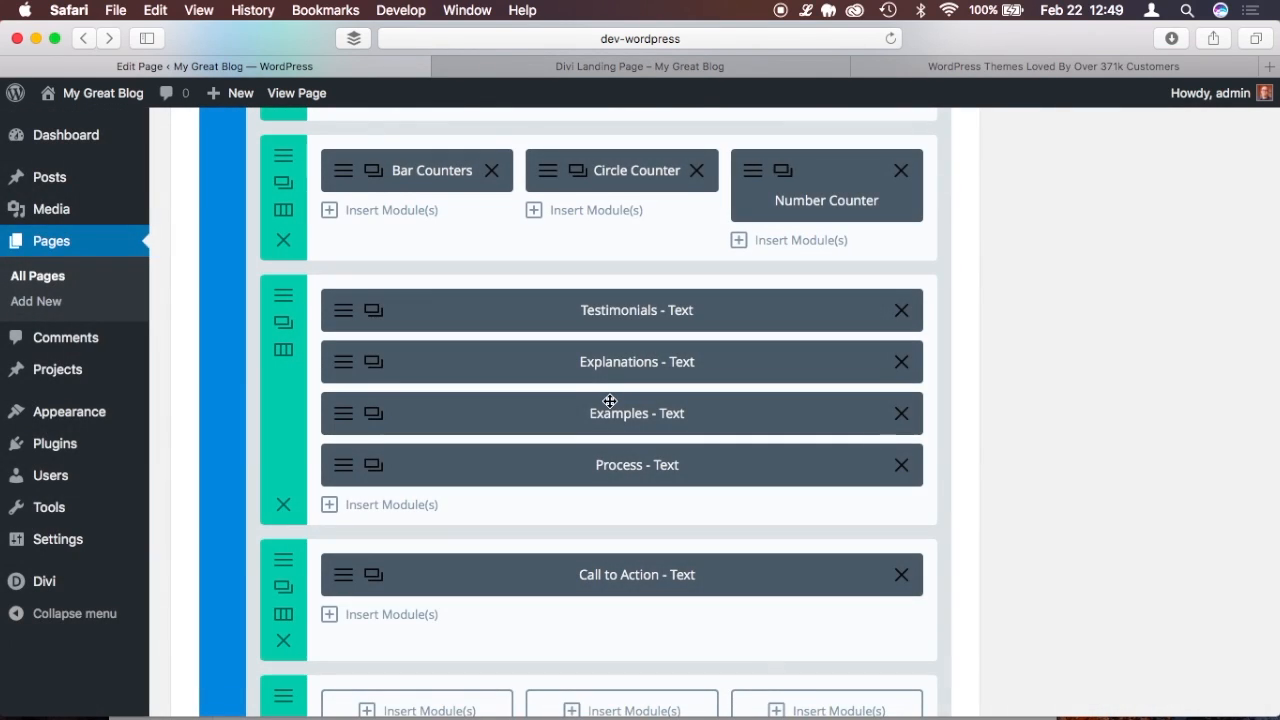
left_click_drag(309, 692, 325, 293)
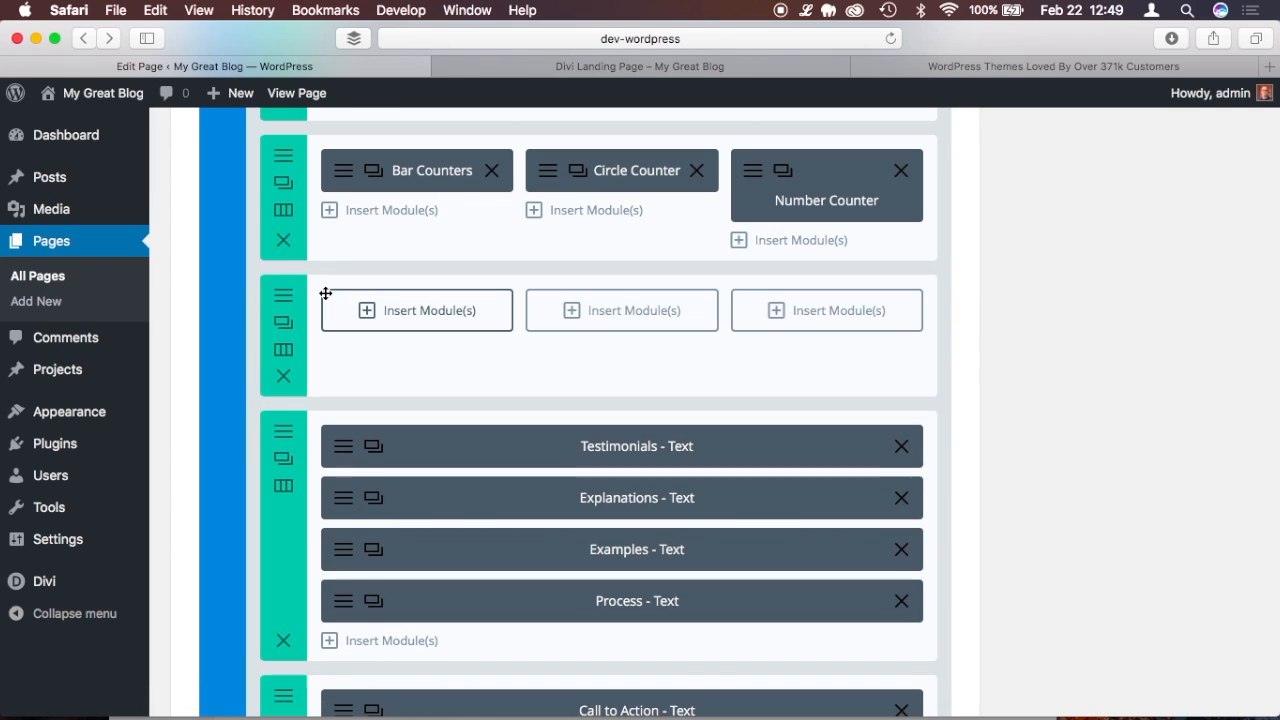
Change the empty row above the Testimonials row to two equal half-width columns.
left_click(284, 355)
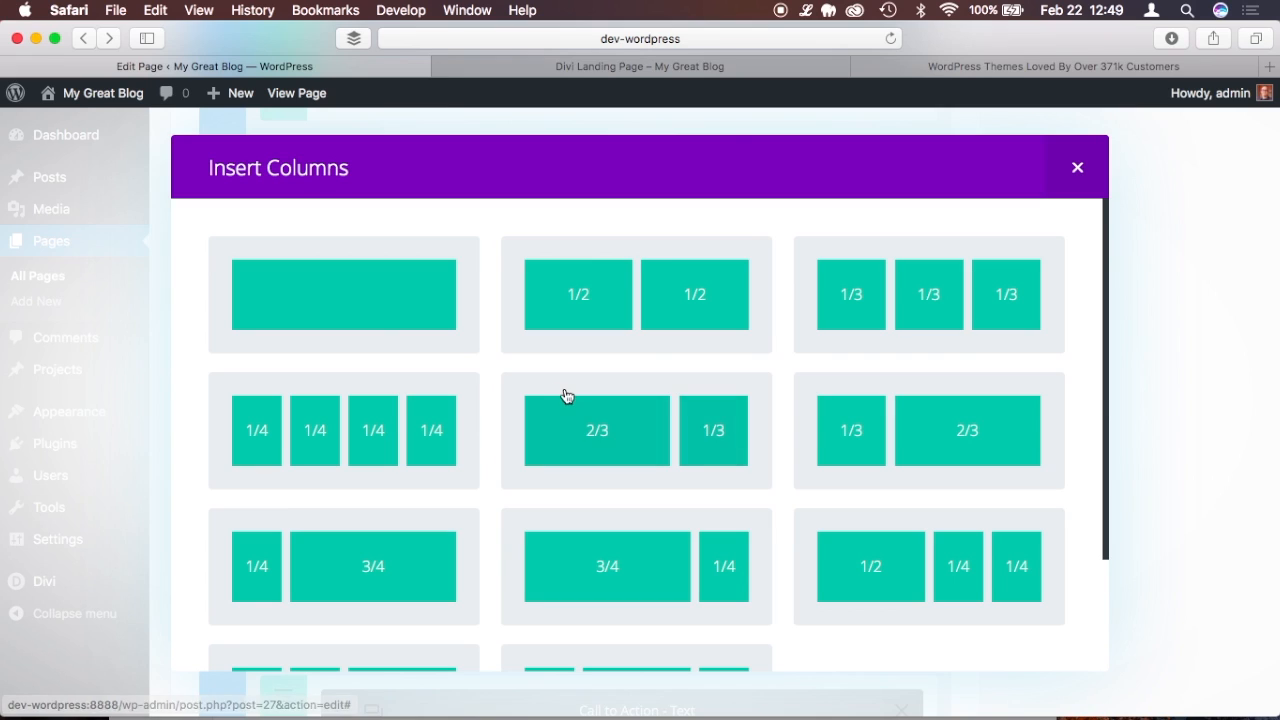
scroll(524, 429, "down", 2)
scroll(523, 430, "up", 3)
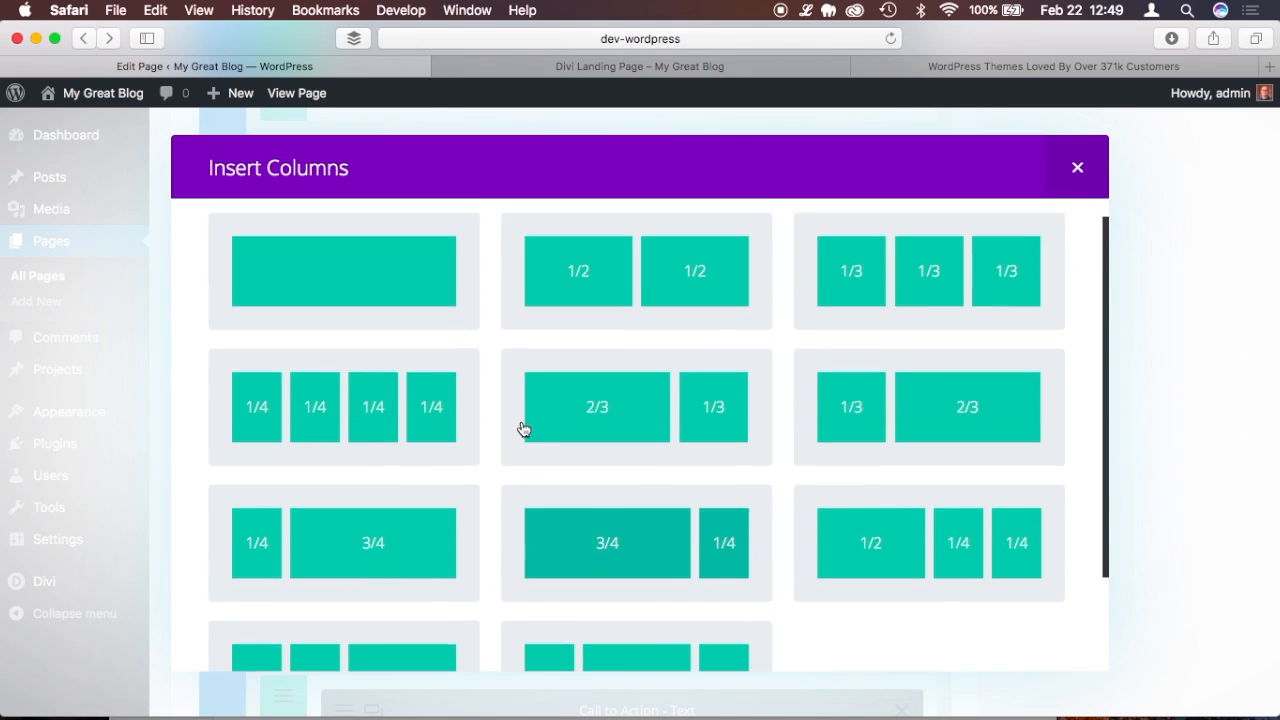
left_click(738, 352)
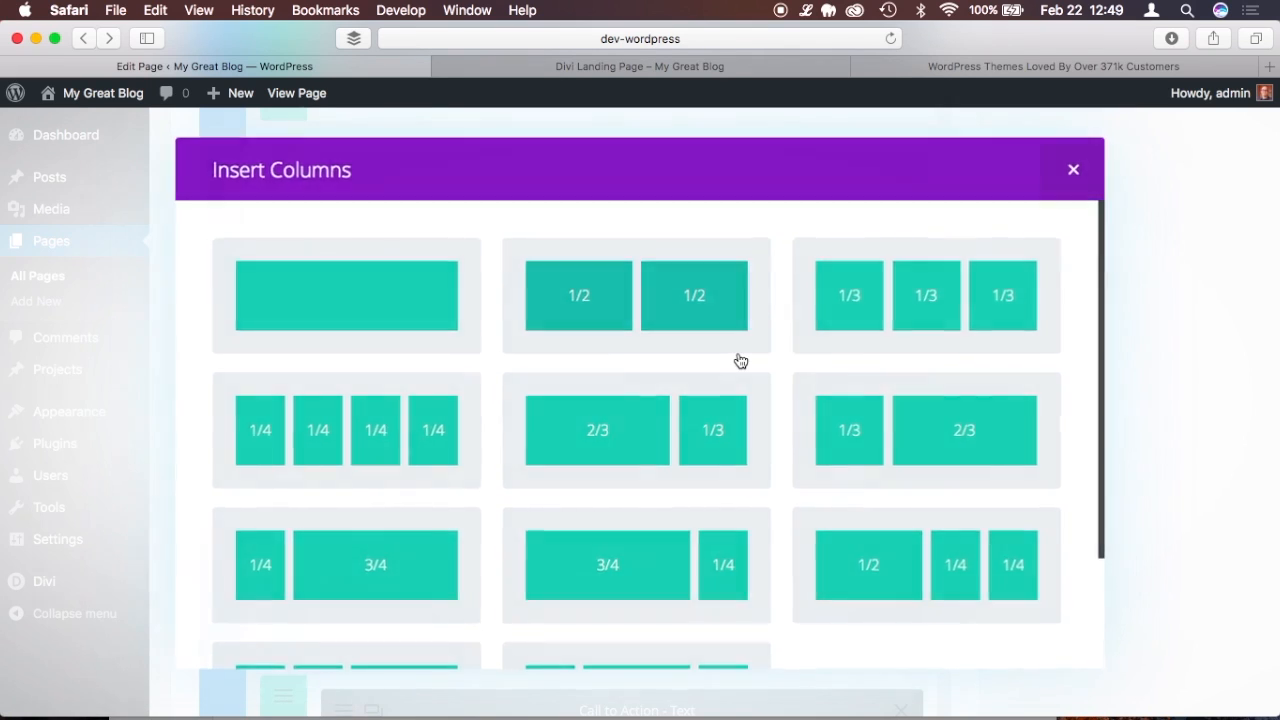
Insert a Testimonial module into the first column of the two-column row.
left_click(419, 312)
scroll(754, 462, "down", 4)
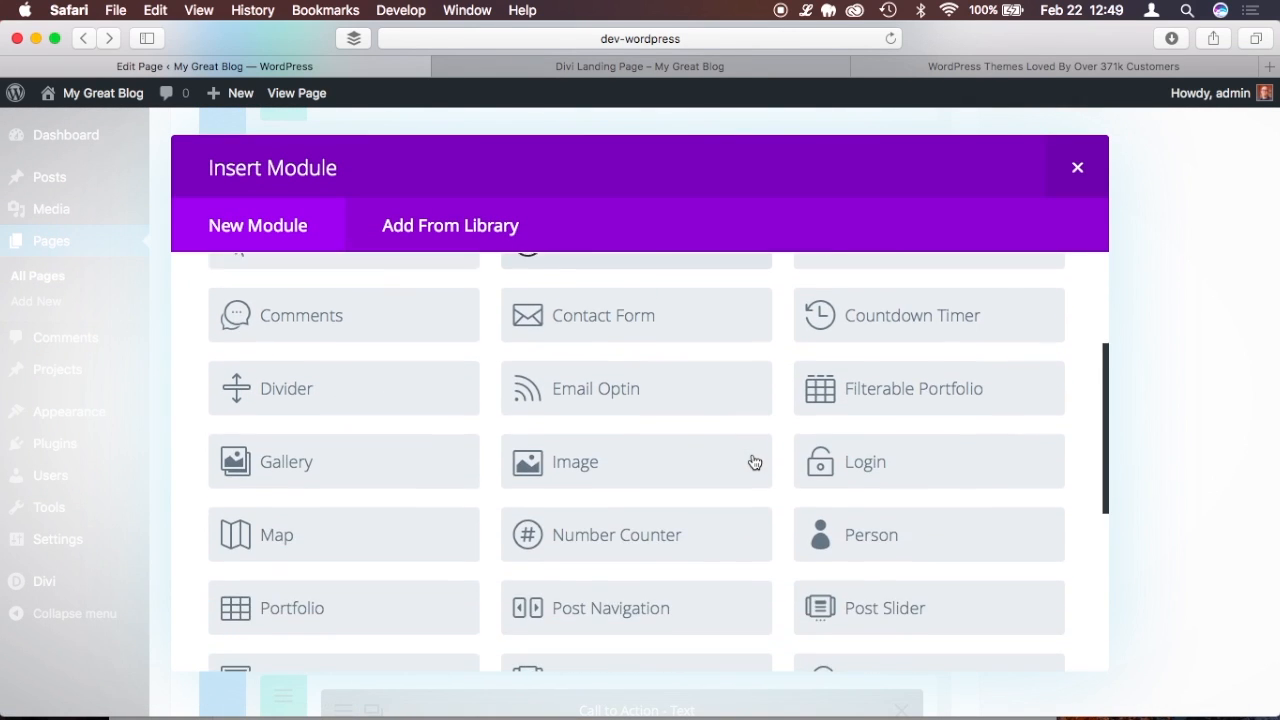
scroll(754, 462, "down", 6)
left_click(892, 487)
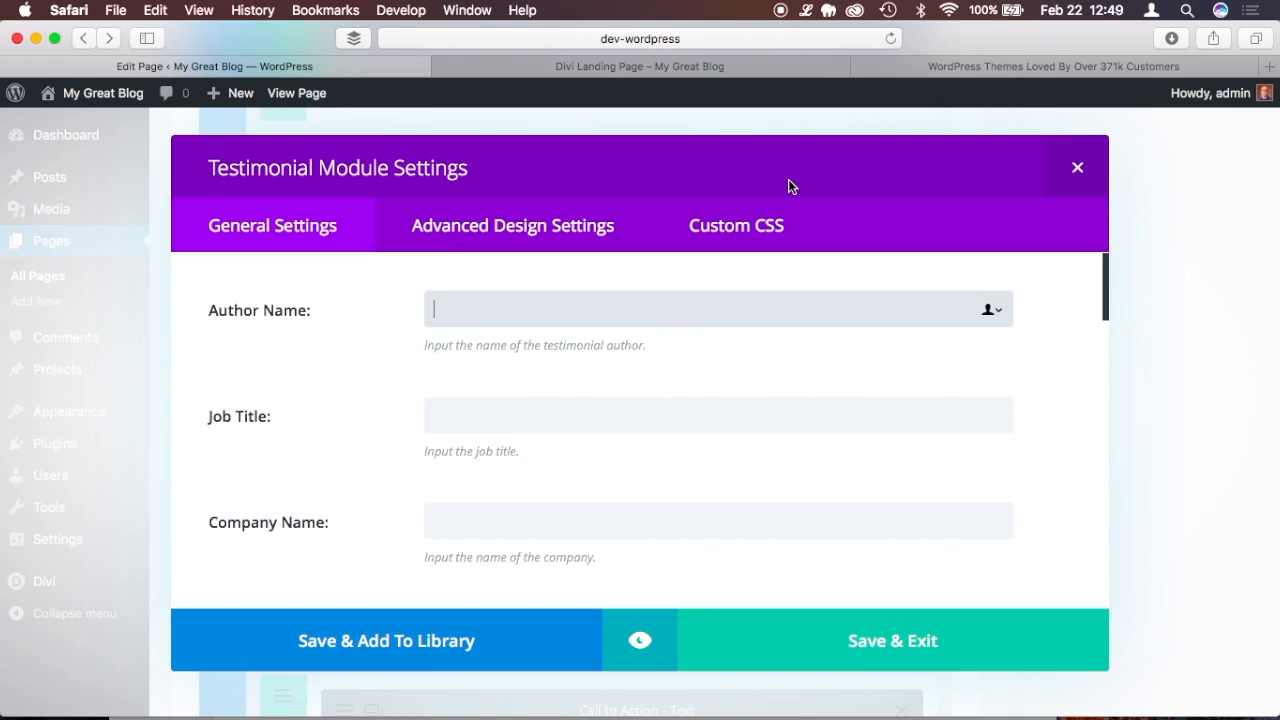
Enter the testimonial author's name, the job title Puncher and the company name Double Dragon Inc.
type("Bi")
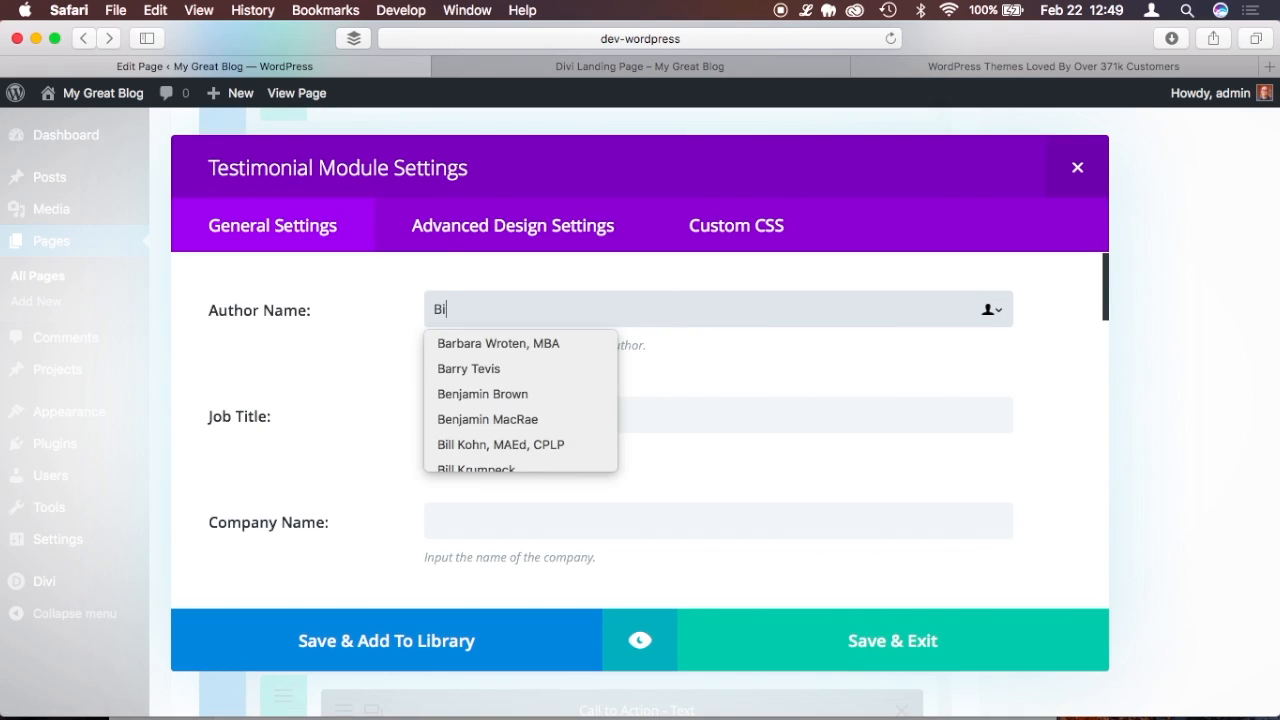
type("mmy Dragon")
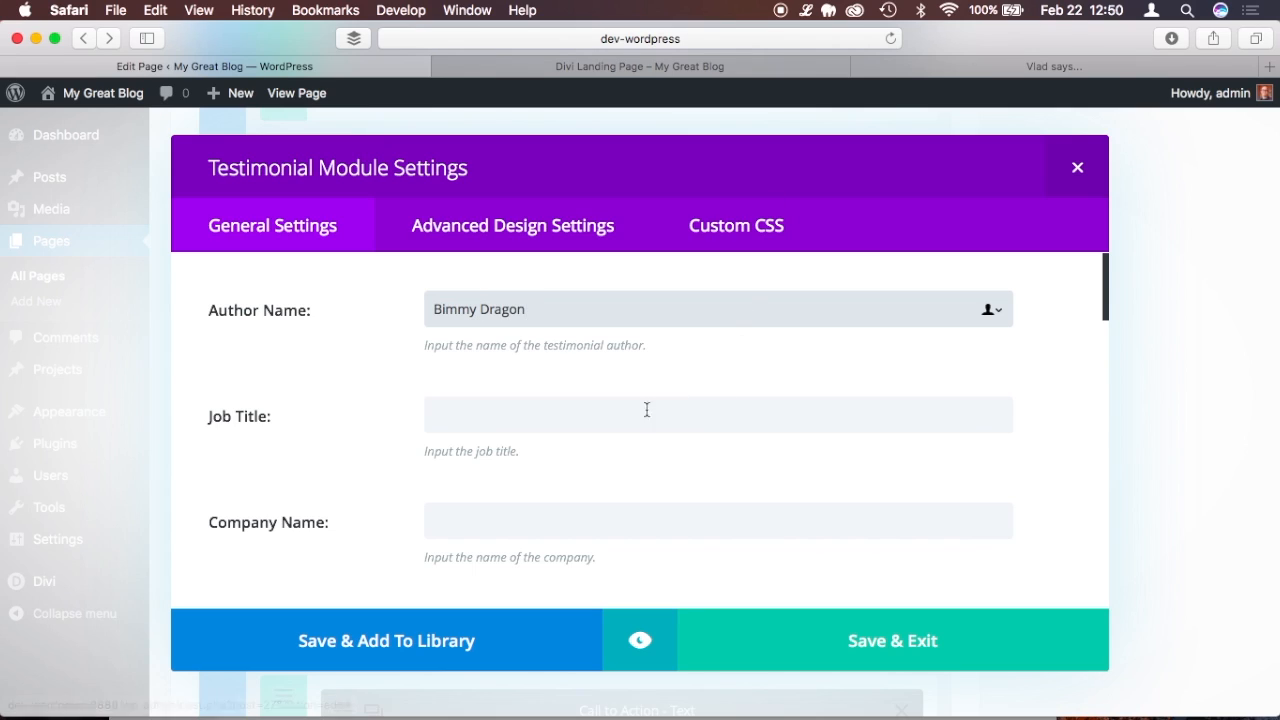
left_click(613, 417)
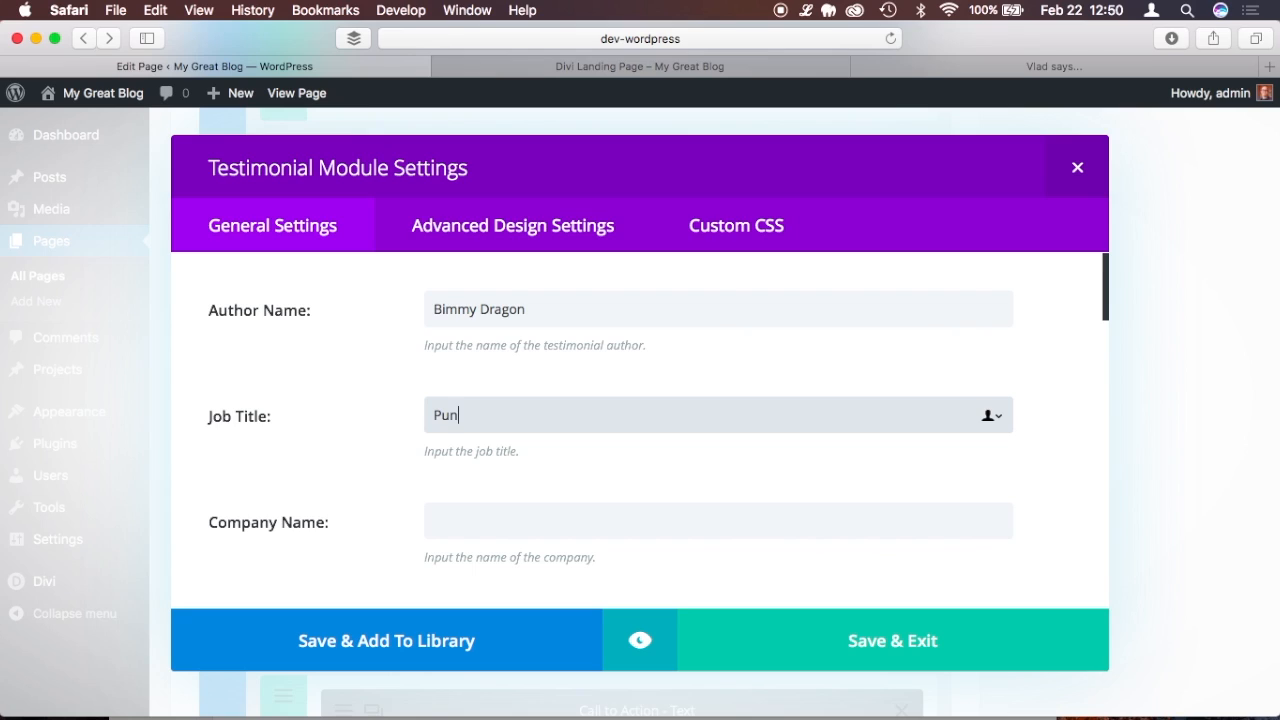
left_click(520, 506)
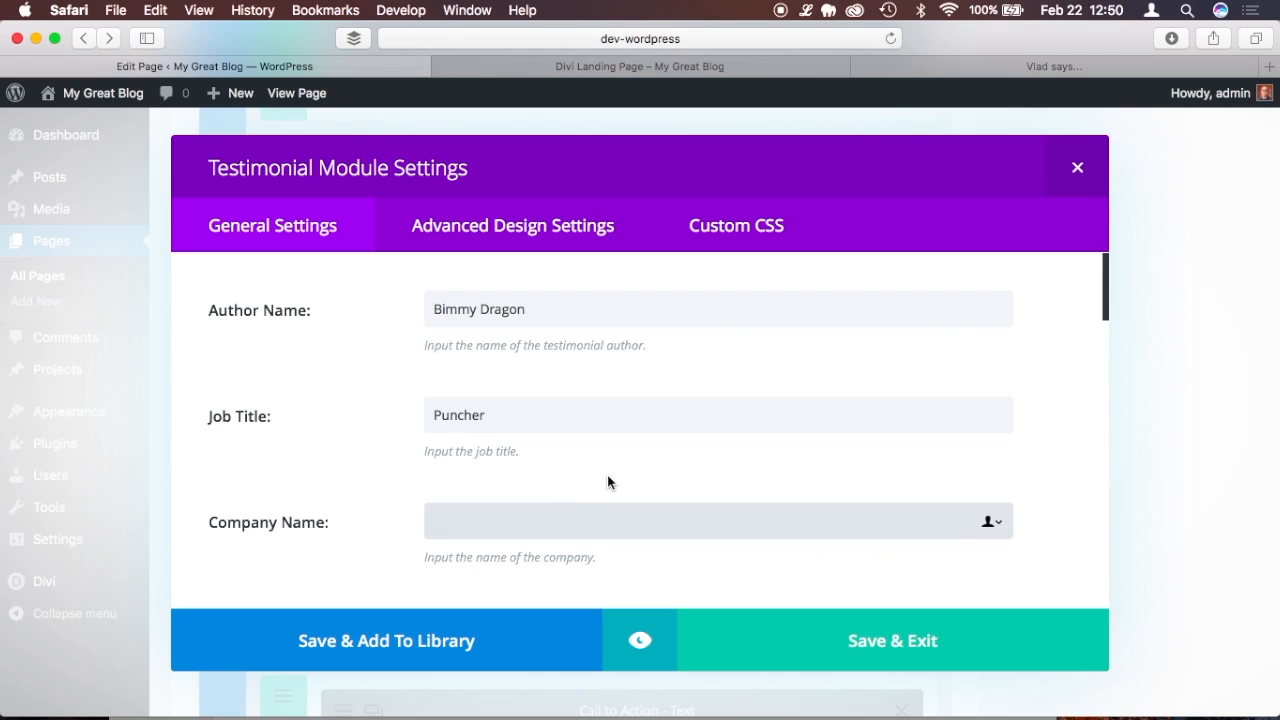
type("Dou")
Fill the testimonial's content with a short LittleIpsum placeholder paragraph beginning "Aenean lacinia bibendum nulla sed consectetur.".
scroll(600, 445, "down", 5)
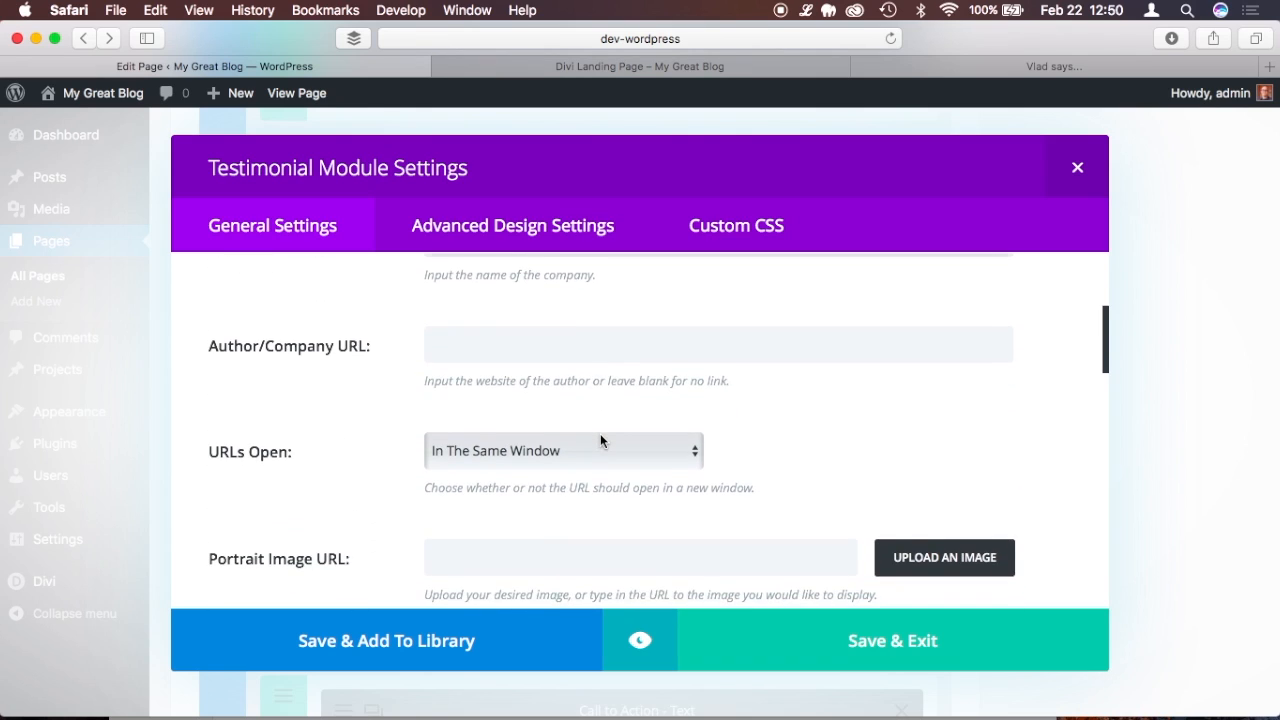
scroll(600, 437, "down", 3)
scroll(420, 410, "down", 1)
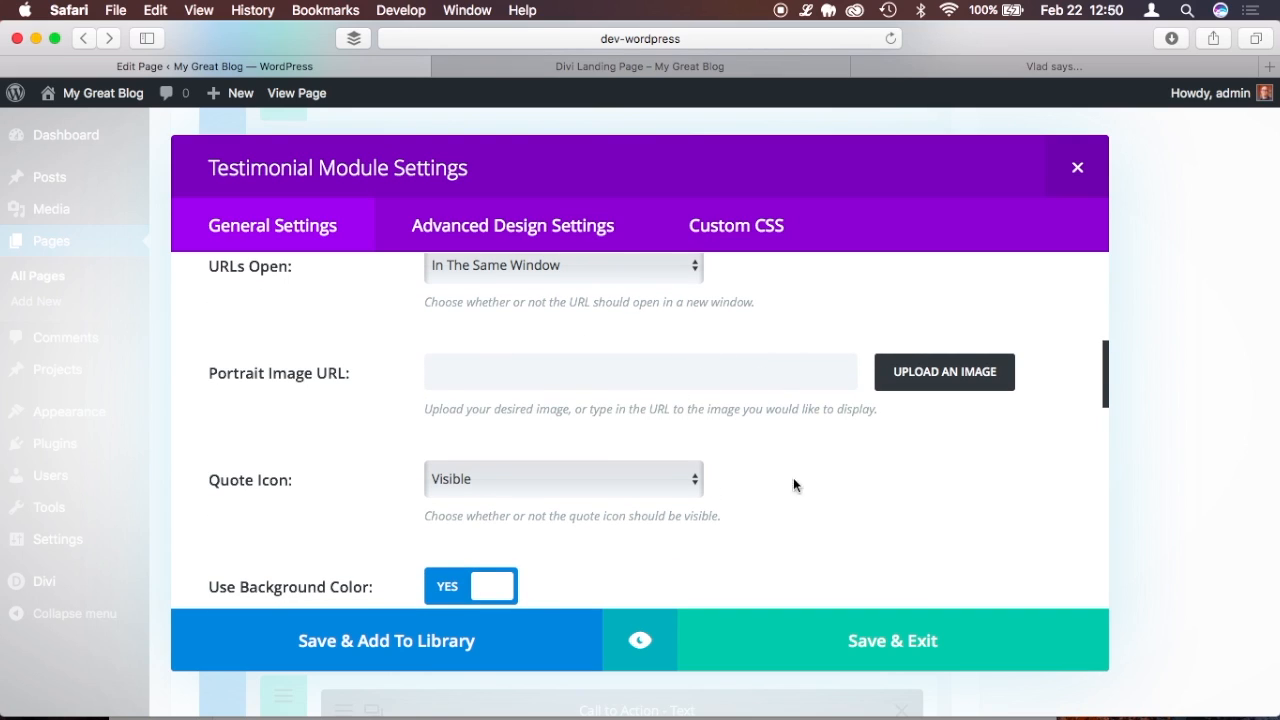
scroll(810, 488, "down", 7)
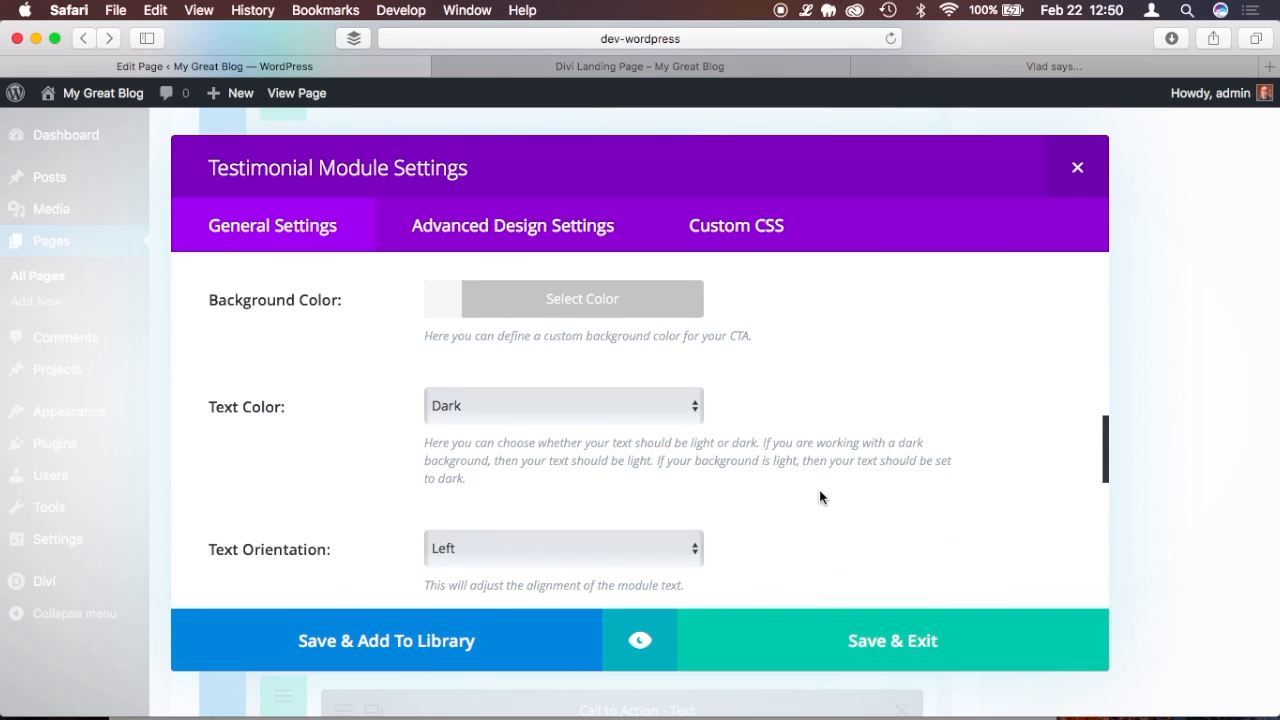
scroll(819, 497, "down", 6)
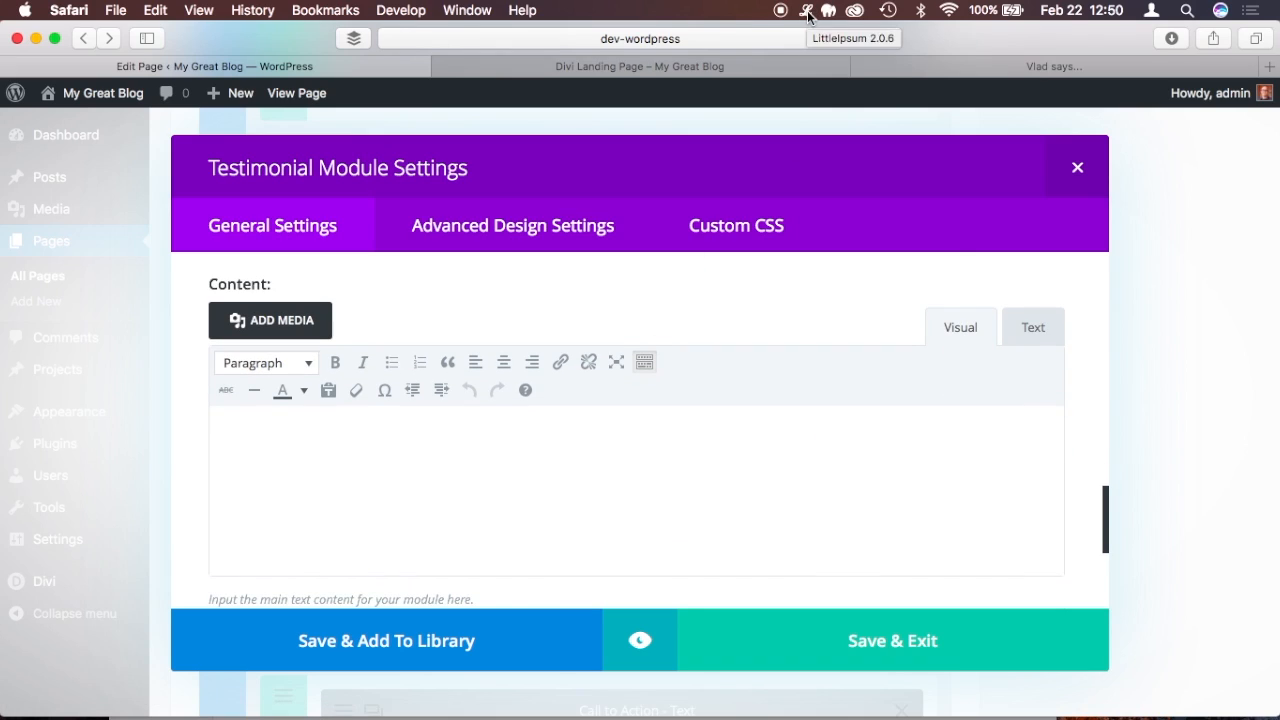
left_click(806, 12)
left_click(851, 126)
left_click(509, 498)
type("Aenean lacinia bibendum nulla sed consectetur. Maecenas faucibus mollis interdum. Lorem ipsum dolor sit amet, consectetur adipiscing elit. Cras mattis consectetur purus sit amet fermentum.")
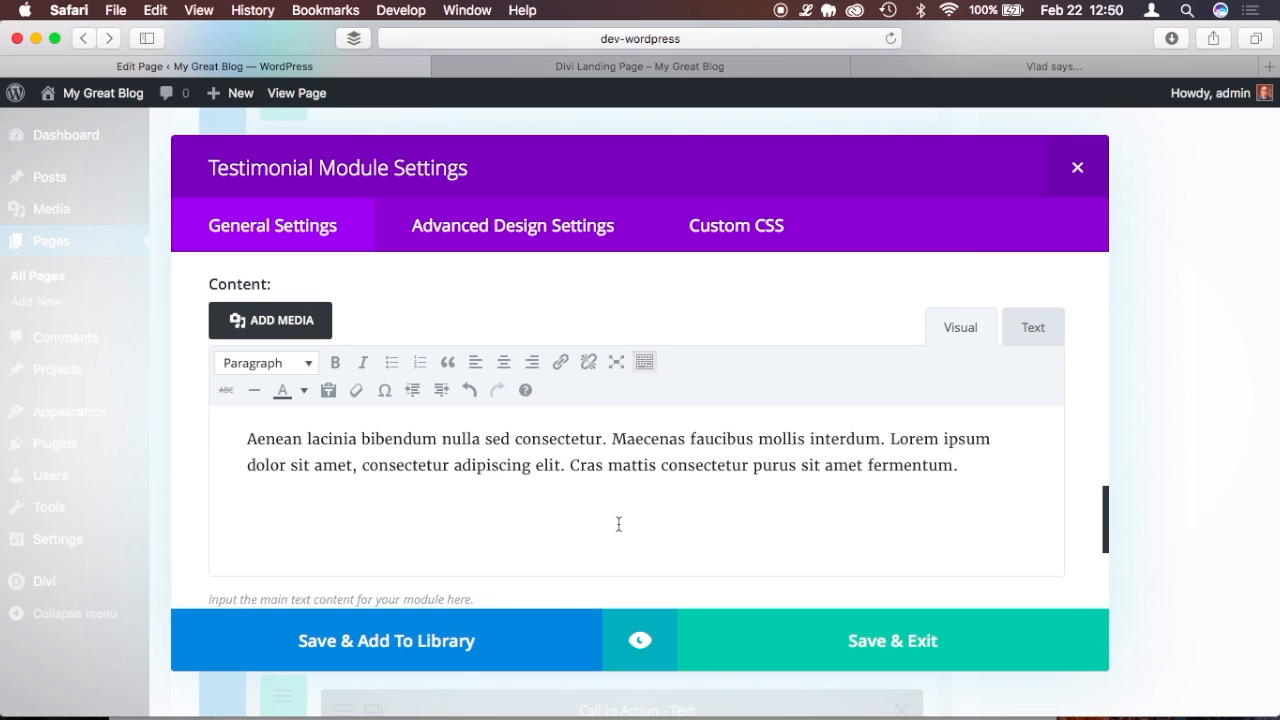
Preview the testimonial within the page, check its quote text and author details, and save the module.
left_click(640, 641)
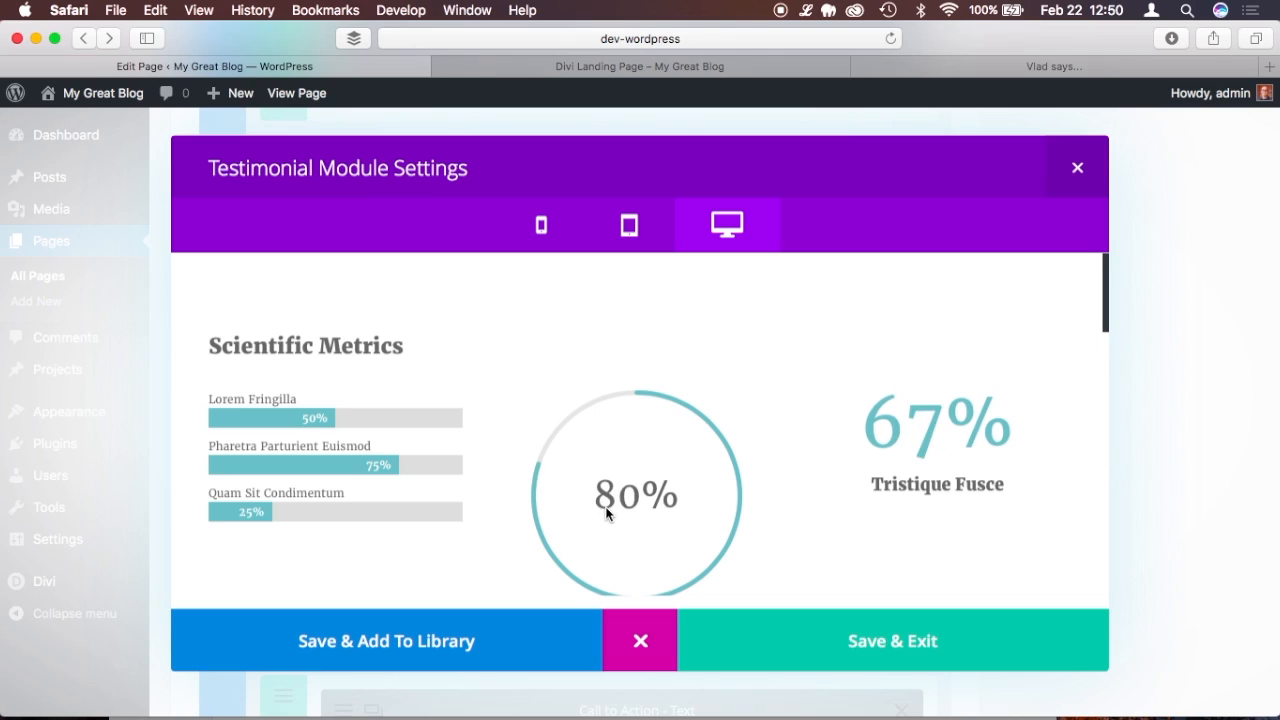
scroll(606, 514, "down", 5)
scroll(606, 514, "down", 2)
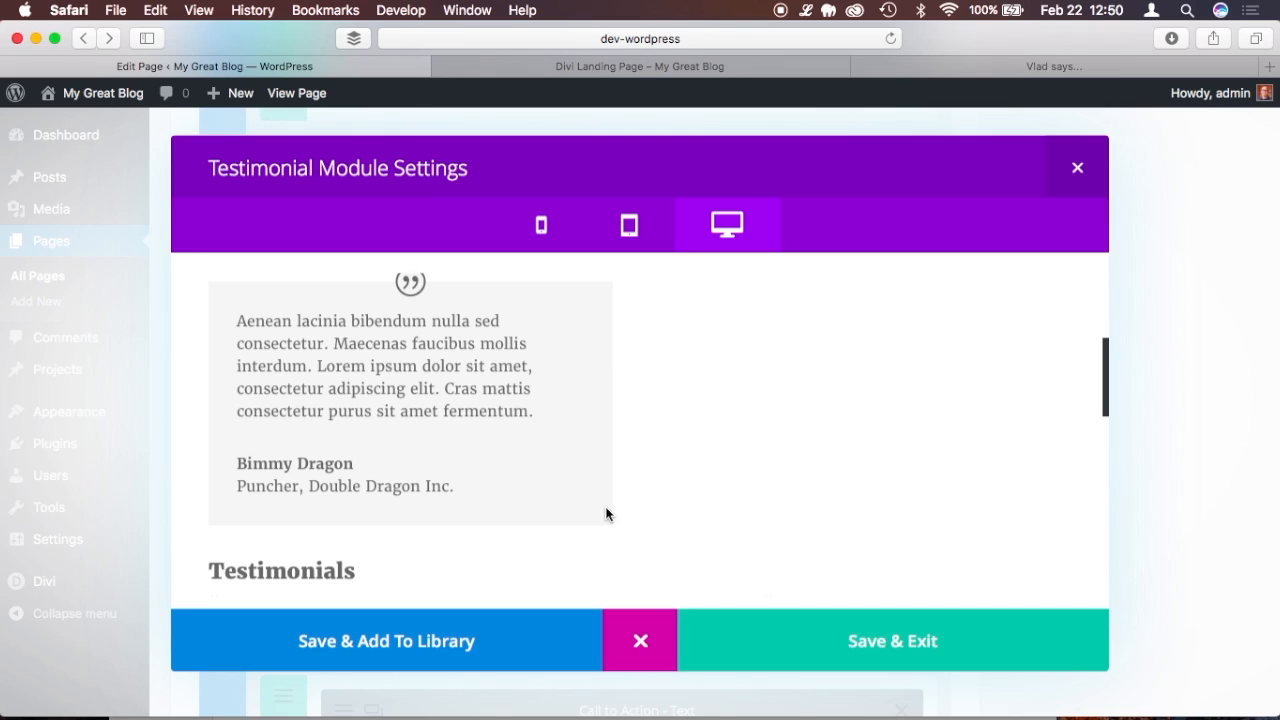
scroll(697, 513, "up", 1)
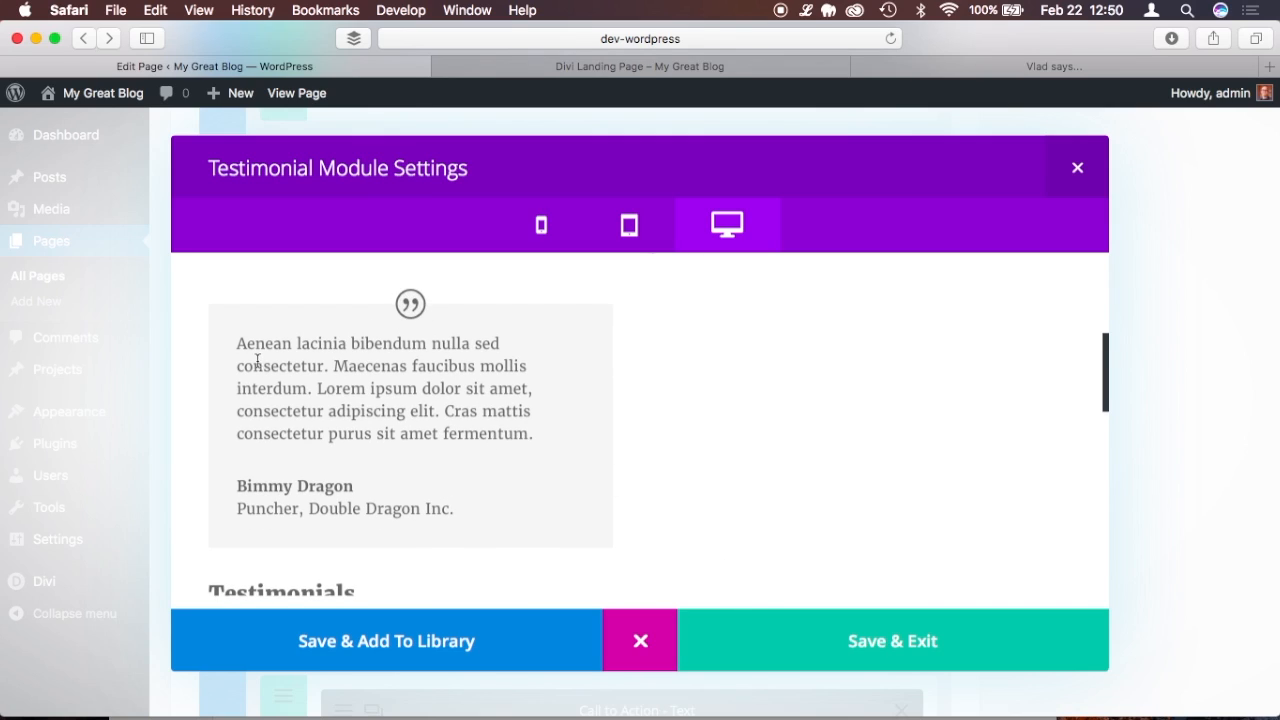
left_click_drag(240, 341, 546, 437)
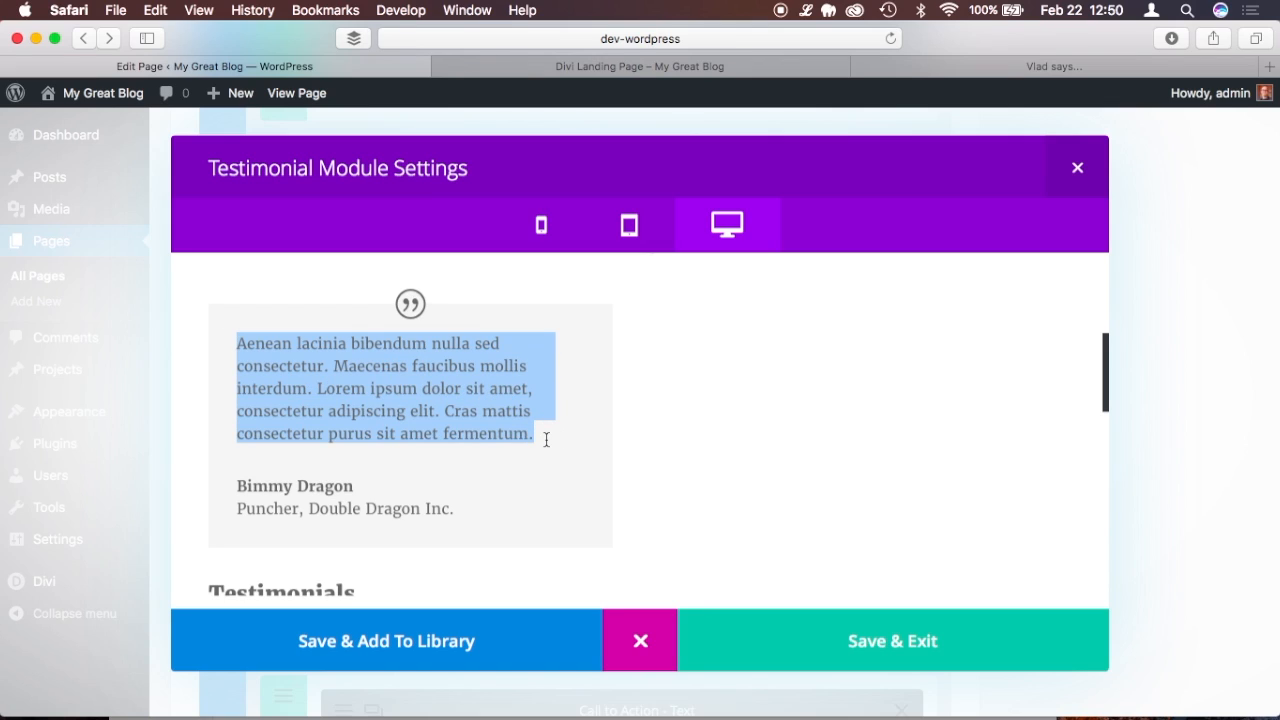
left_click(543, 443)
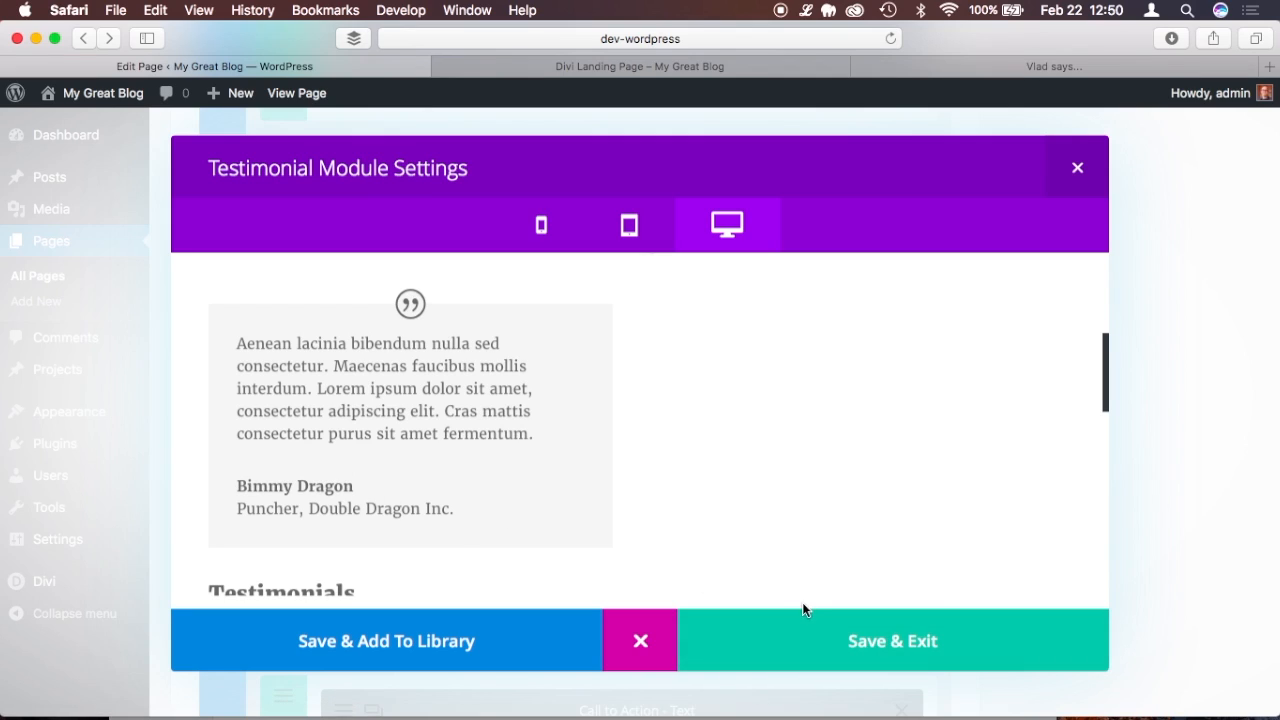
left_click(915, 645)
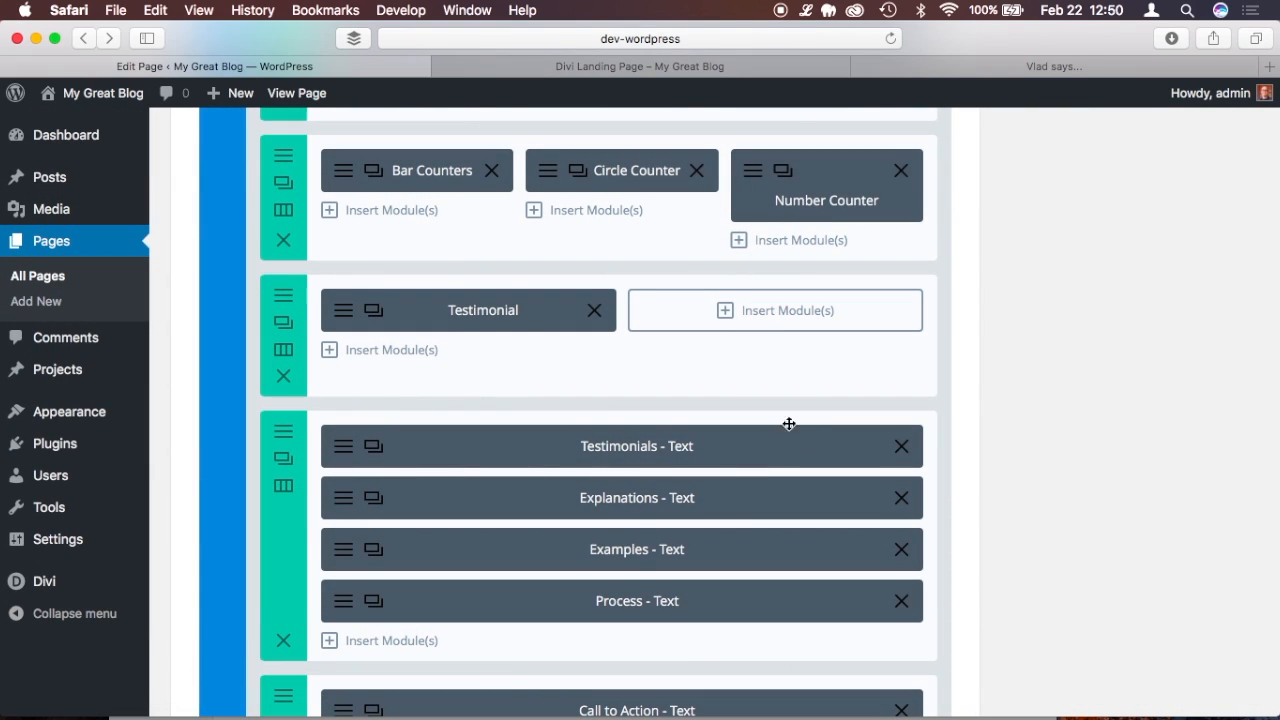
Duplicate the Testimonial module and move the copy into the row's empty second column.
left_click(376, 314)
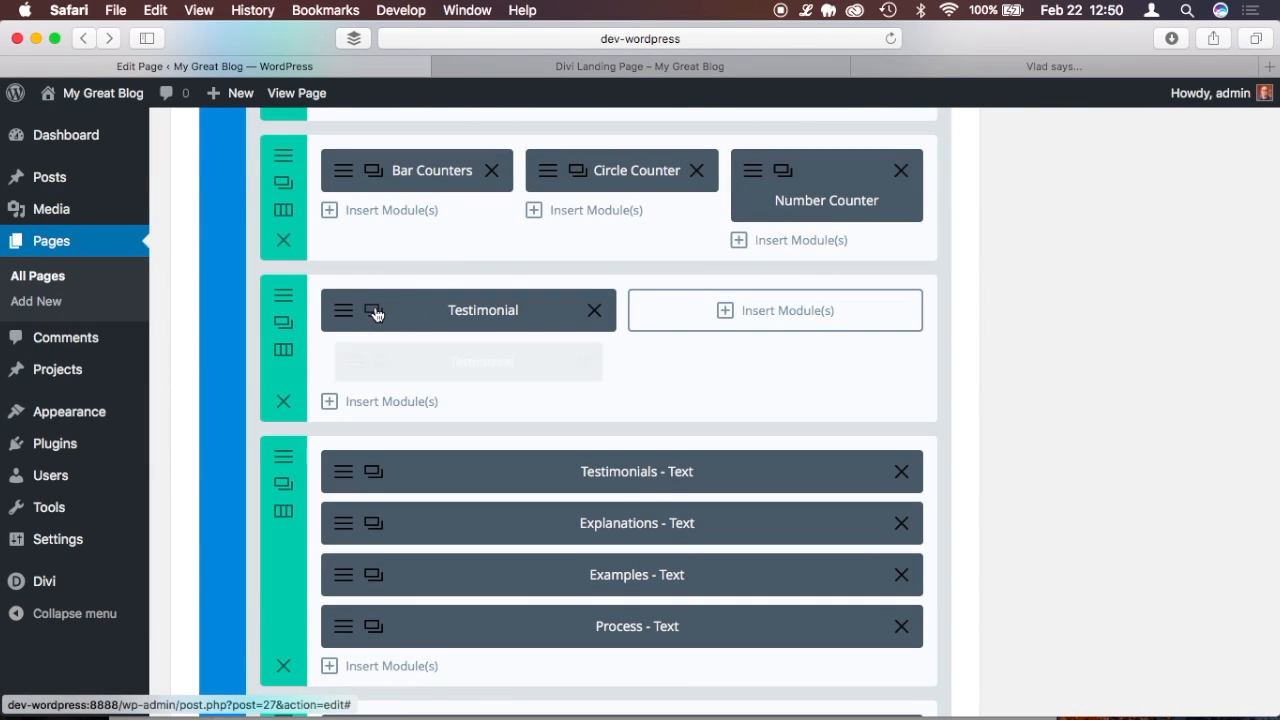
left_click_drag(443, 363, 651, 329)
In the second testimonial's settings, change the author's first name and set the company name to AVGN Inc.
left_click(651, 310)
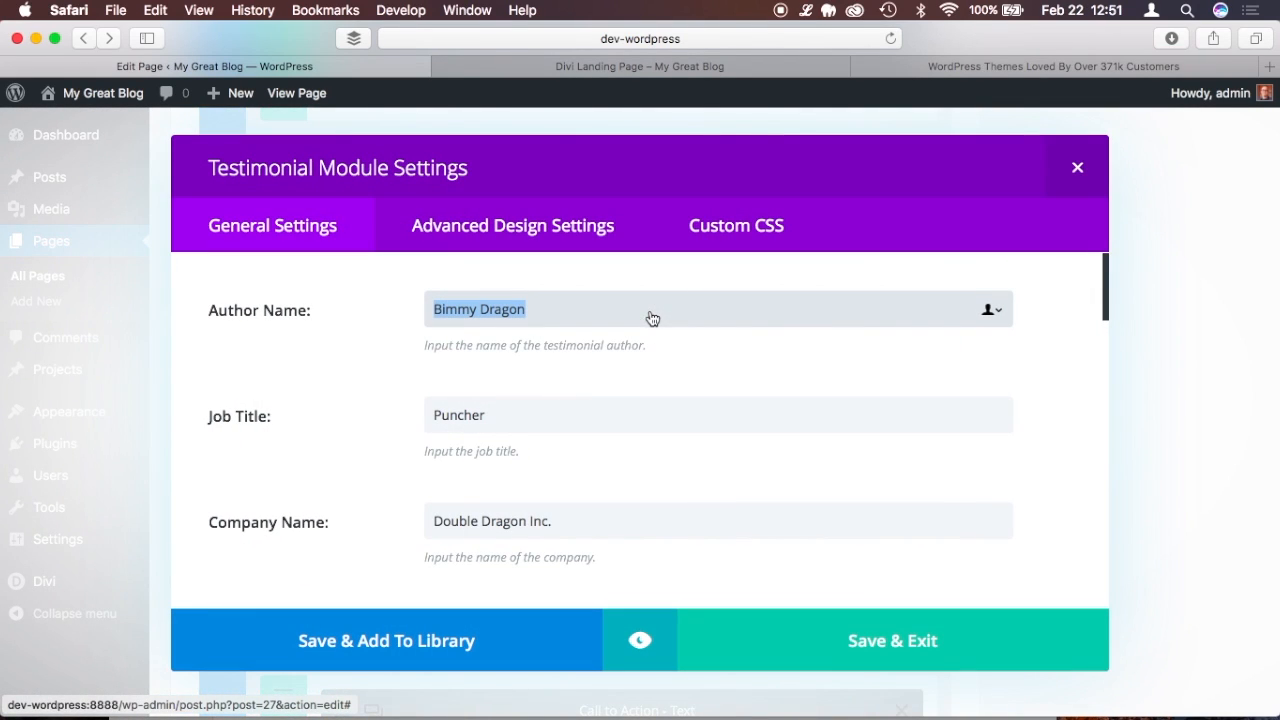
left_click(452, 310)
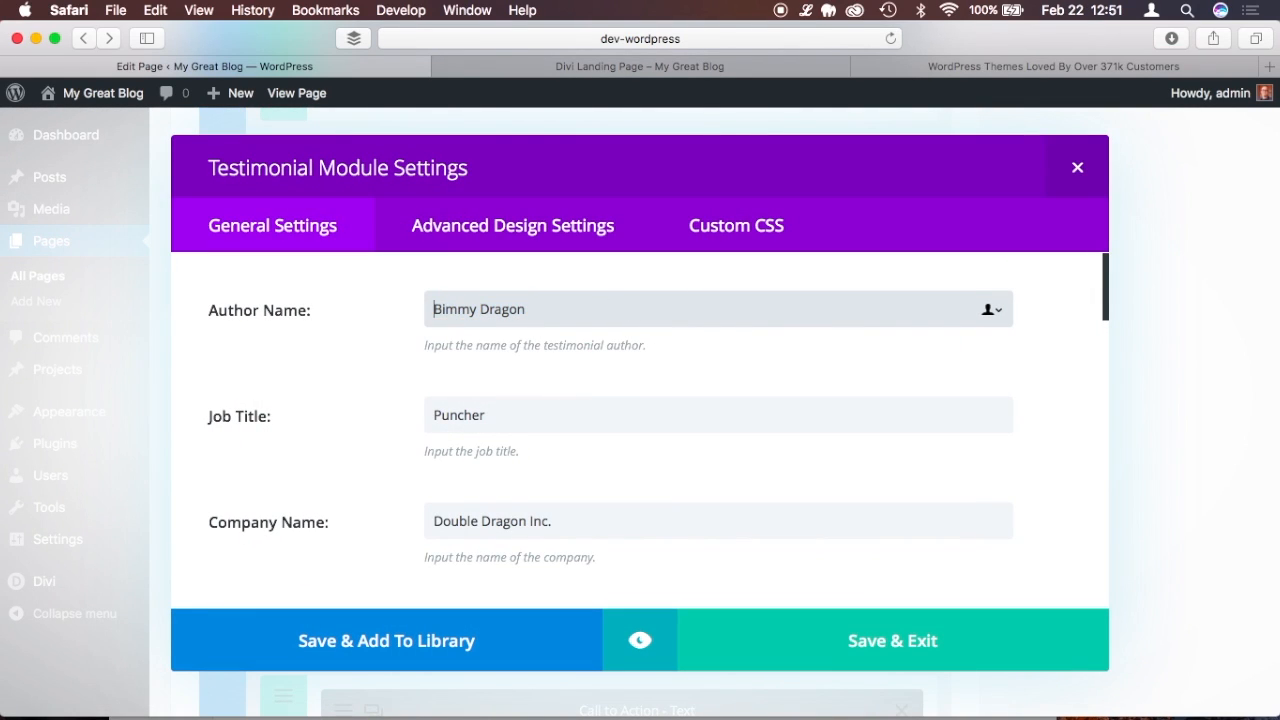
type("J")
left_click_drag(551, 520, 335, 487)
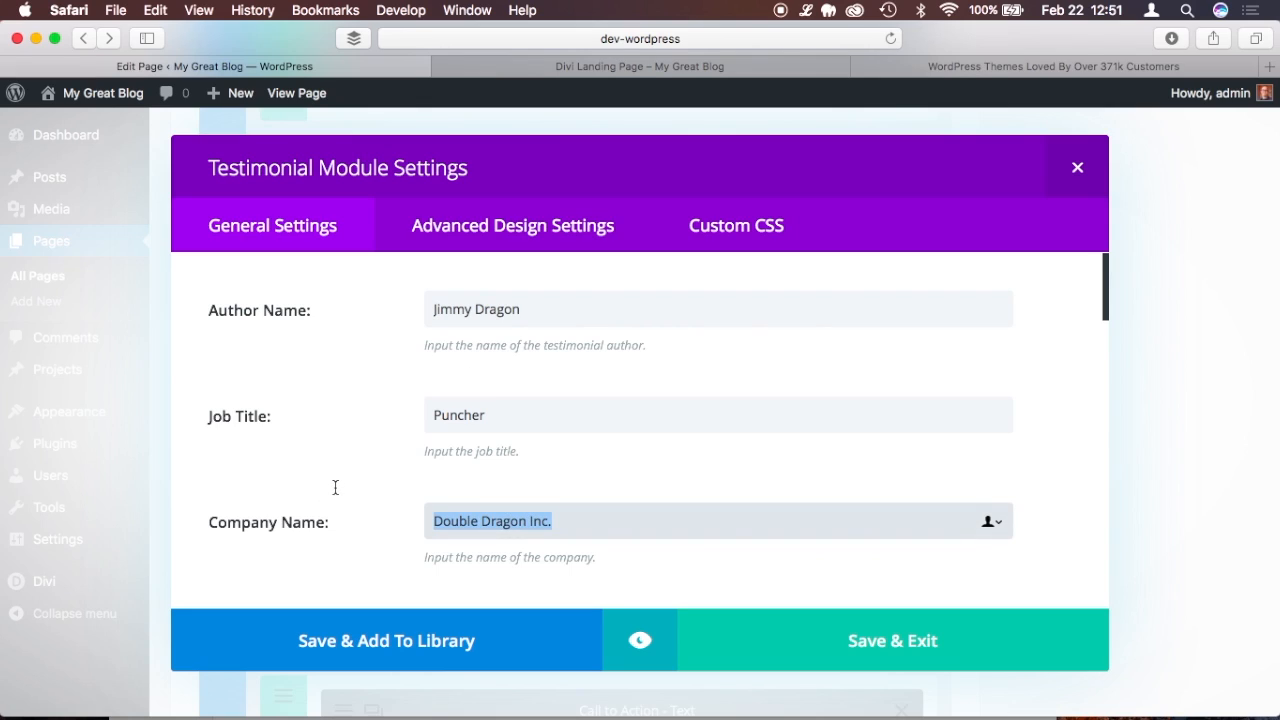
type("Nintendo")
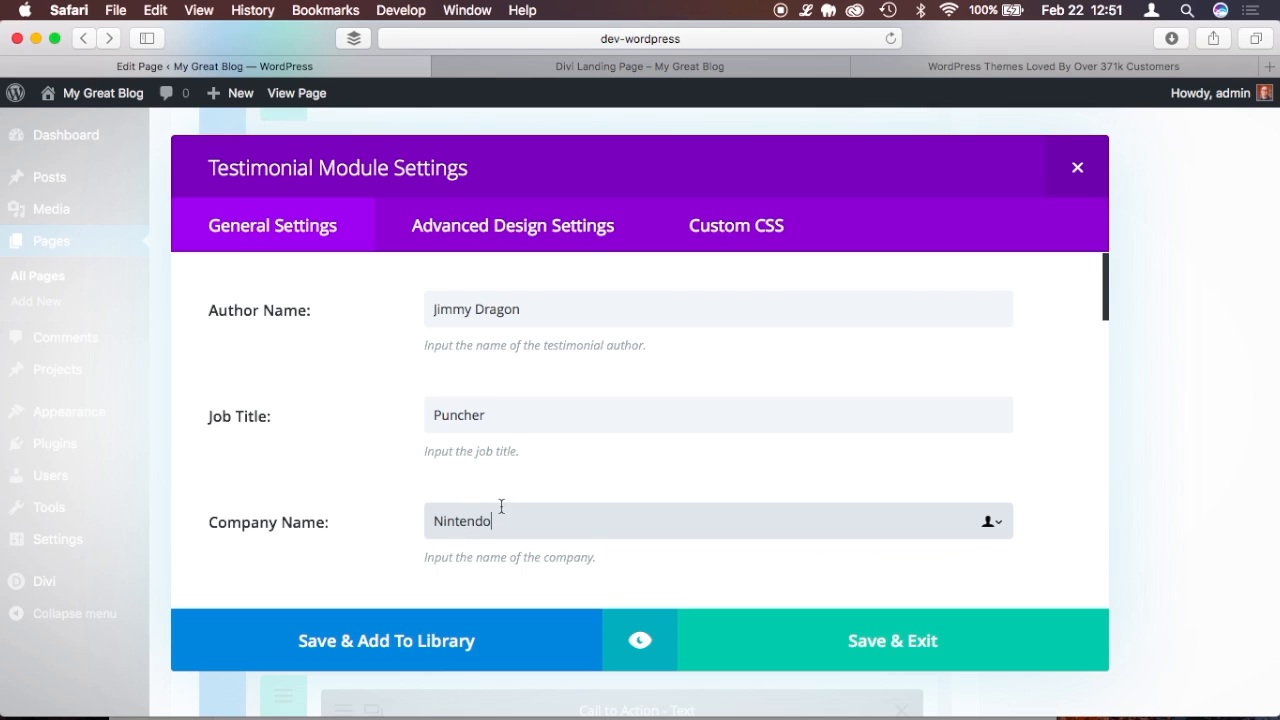
double_click(460, 521)
Replace the second testimonial's content with a longer LittleIpsum paragraph beginning "Nullam id dolor id nibh ultricies vehicula ut id elit.".
scroll(388, 450, "down", 8)
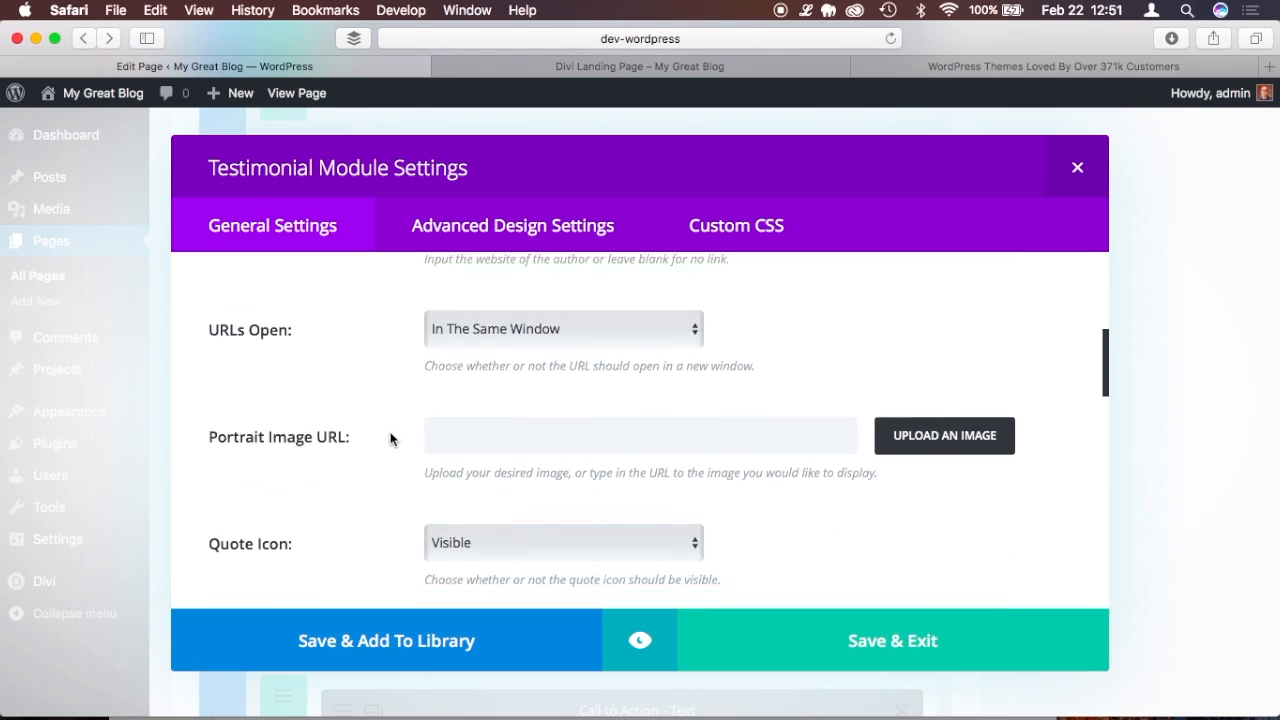
scroll(390, 438, "down", 10)
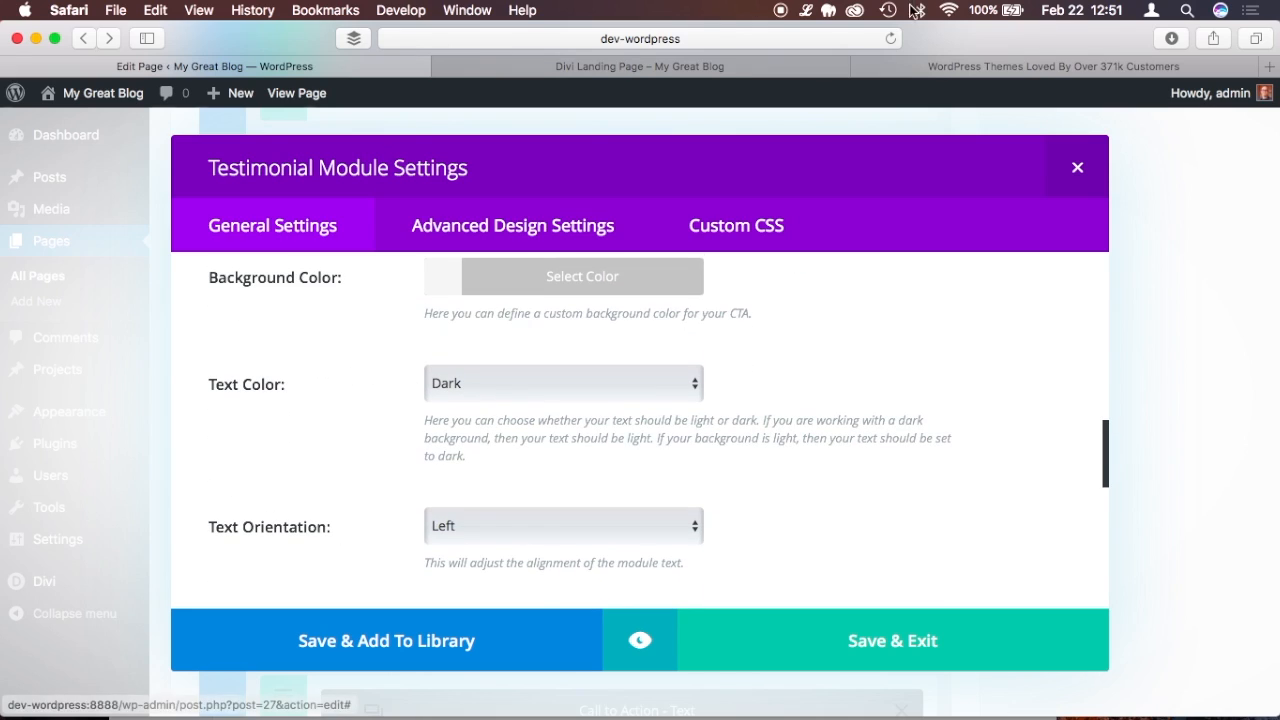
left_click(811, 6)
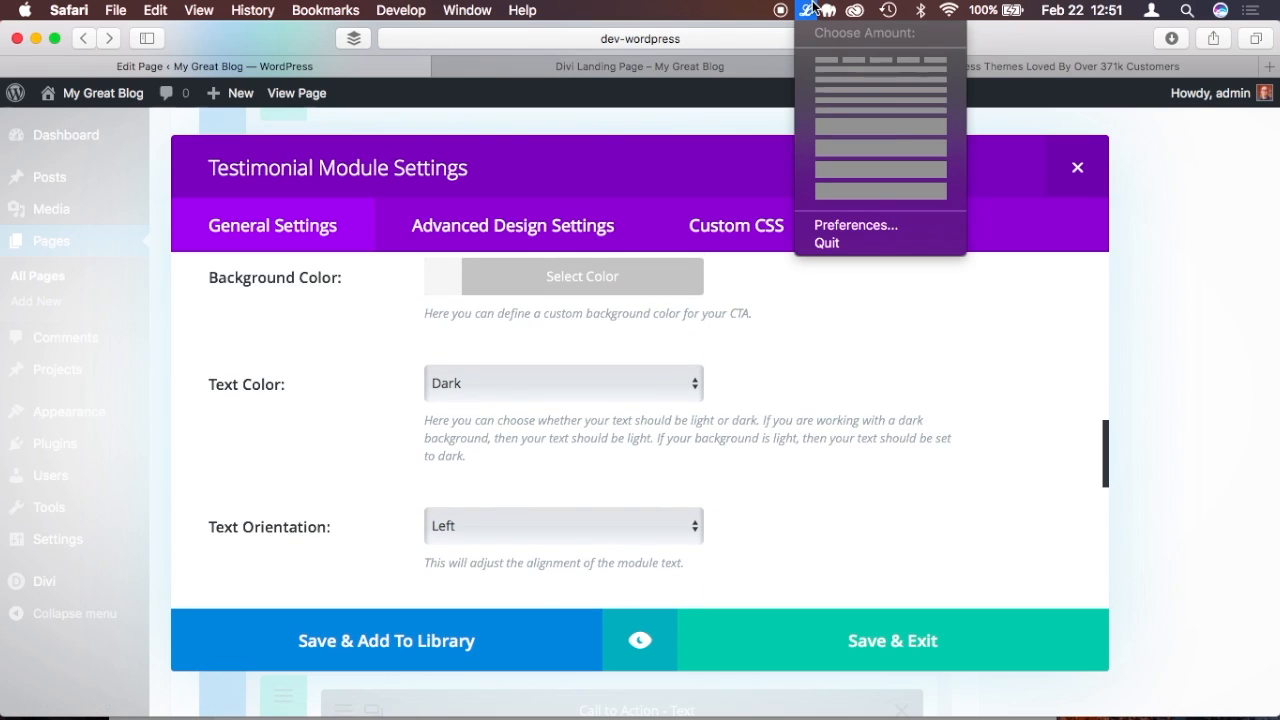
left_click(841, 120)
scroll(387, 466, "down", 5)
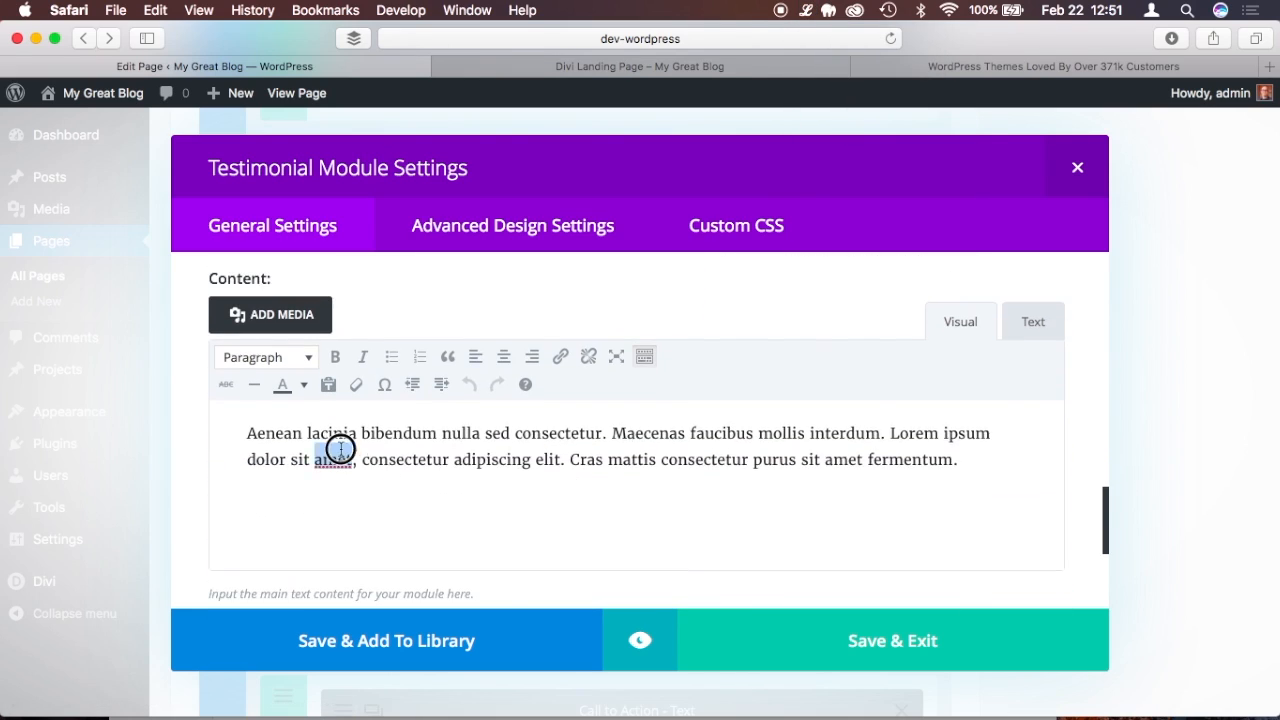
triple_click(335, 457)
type("Nullam id dolor id nibh ultricies vehicula ut id elit. Maecenas sed diam eget risus varius blandit sit amet non magna. Donec sed odio dui. Cum sociis natoque penatibus et magnis dis parturient montes, nascetur ridiculus mus. Cras mattis consectetur purus sit amet fermentum. Cras justo odio, dapibus ac facilisis in, egestas eget quam. Donec ullamcorper nulla non metus auctor fringilla.")
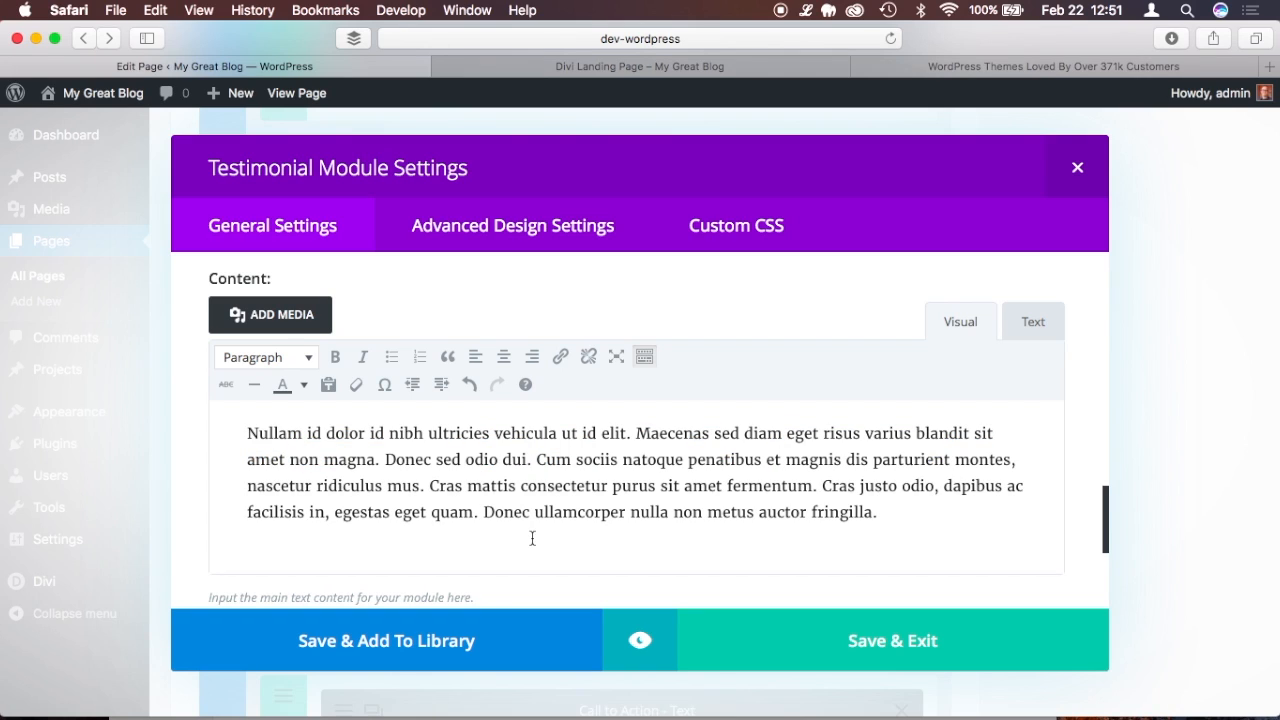
Preview both testimonials side by side and save the second Testimonial module.
left_click(646, 641)
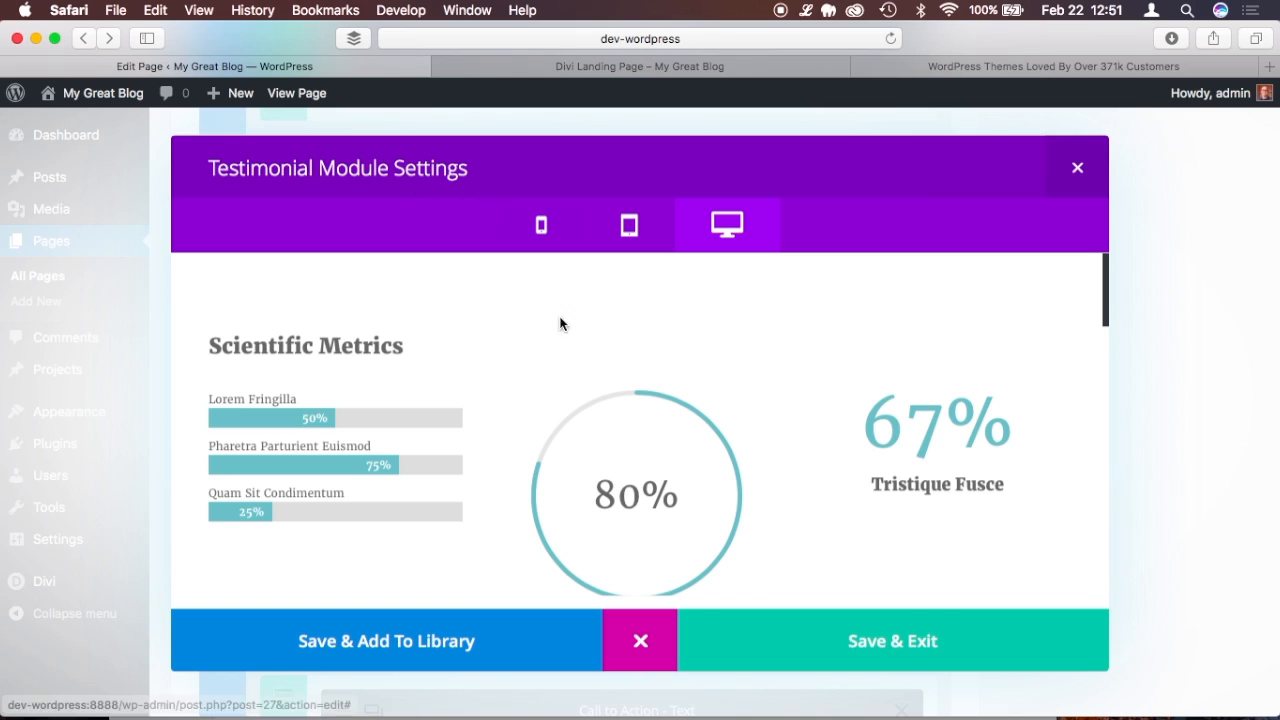
scroll(574, 457, "down", 5)
scroll(574, 460, "down", 3)
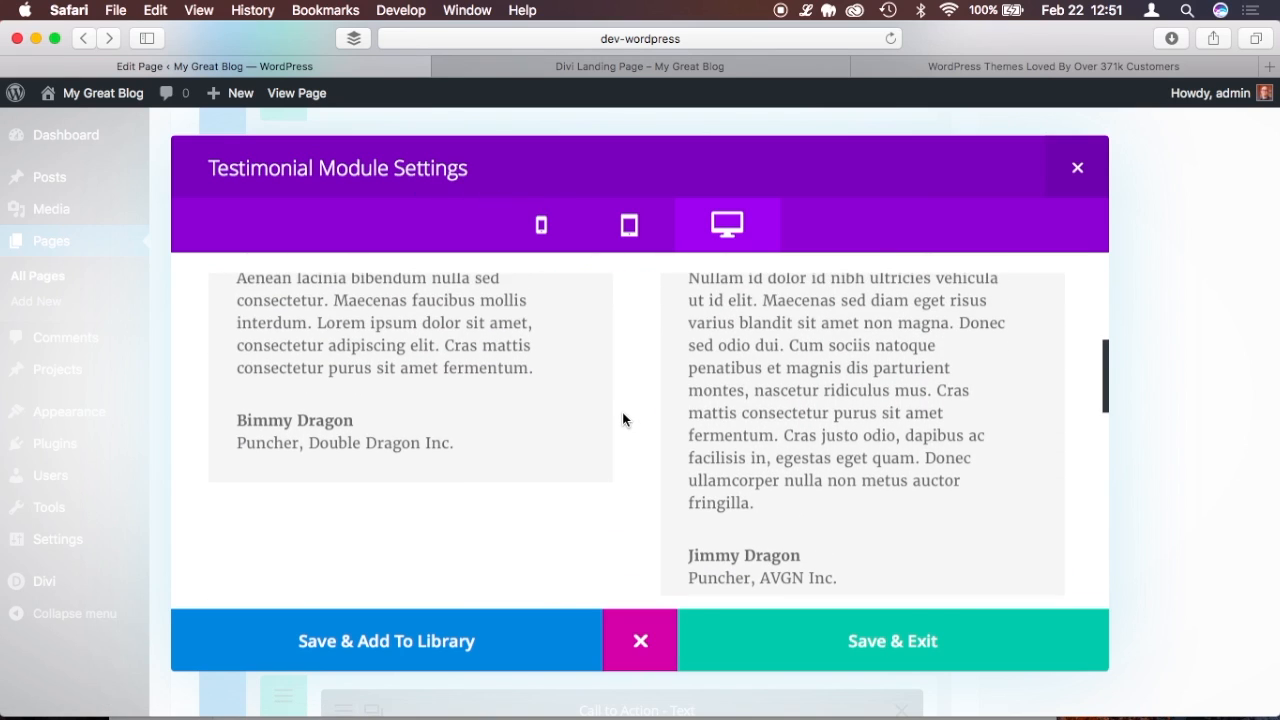
scroll(622, 415, "up", 4)
left_click(827, 664)
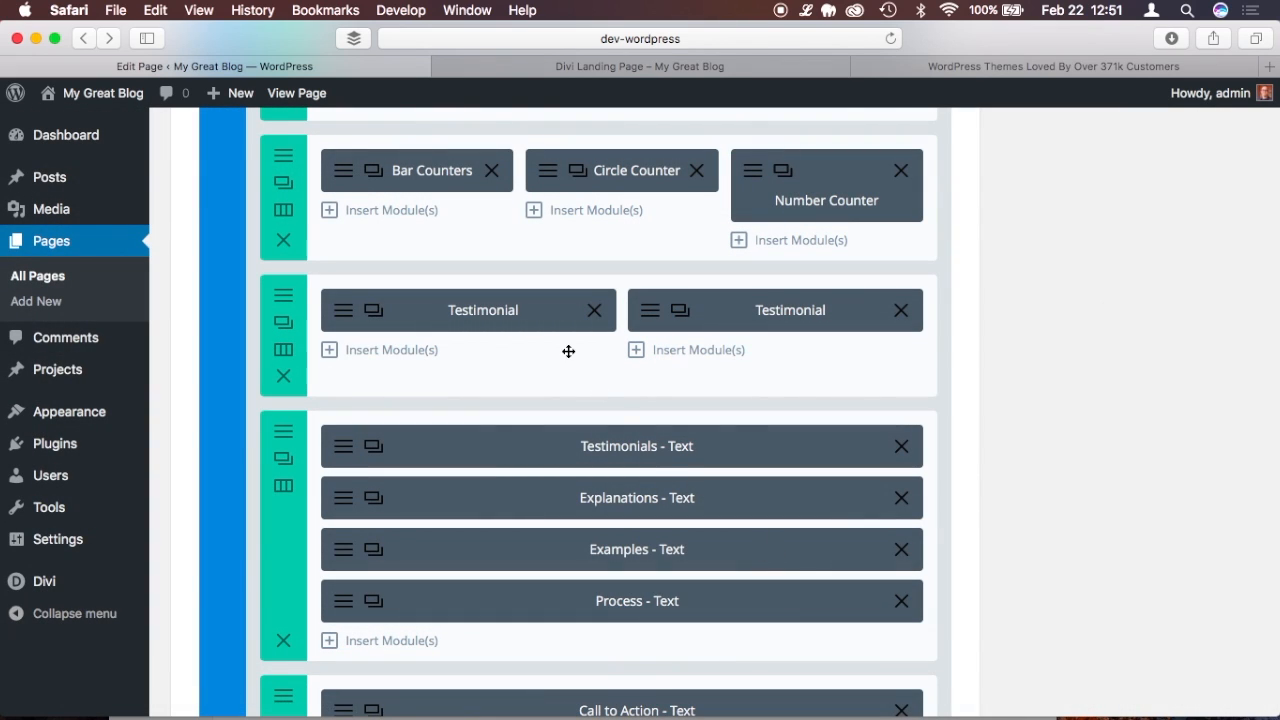
Review the testimonials row in the page builder and the testimonials and text below them on the live page.
scroll(568, 351, "up", 5)
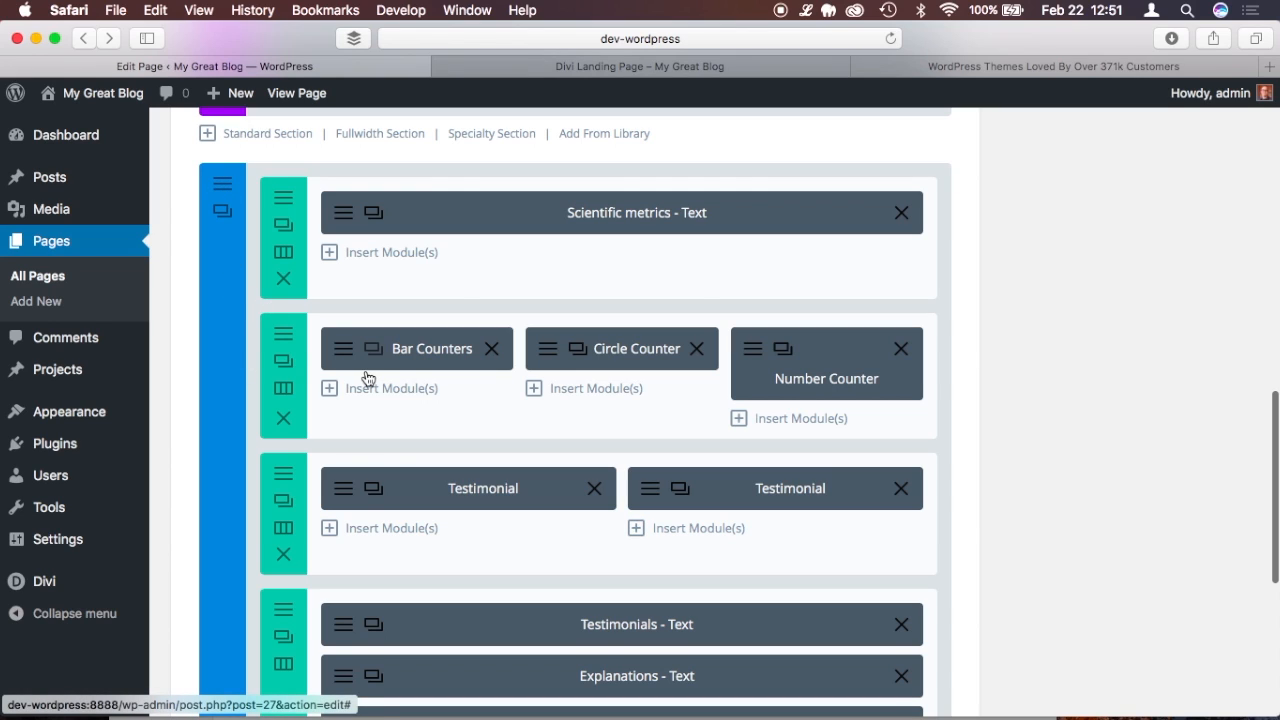
scroll(366, 376, "down", 3)
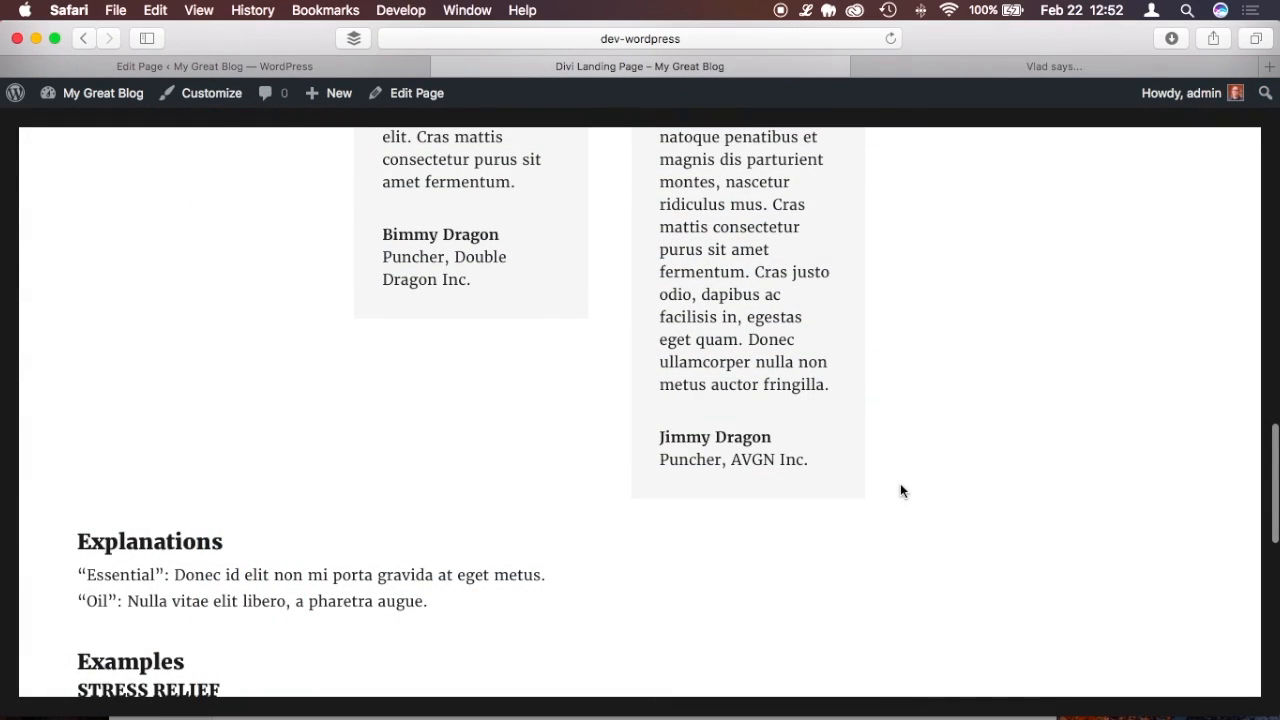
scroll(900, 490, "down", 1)
scroll(900, 490, "down", 3)
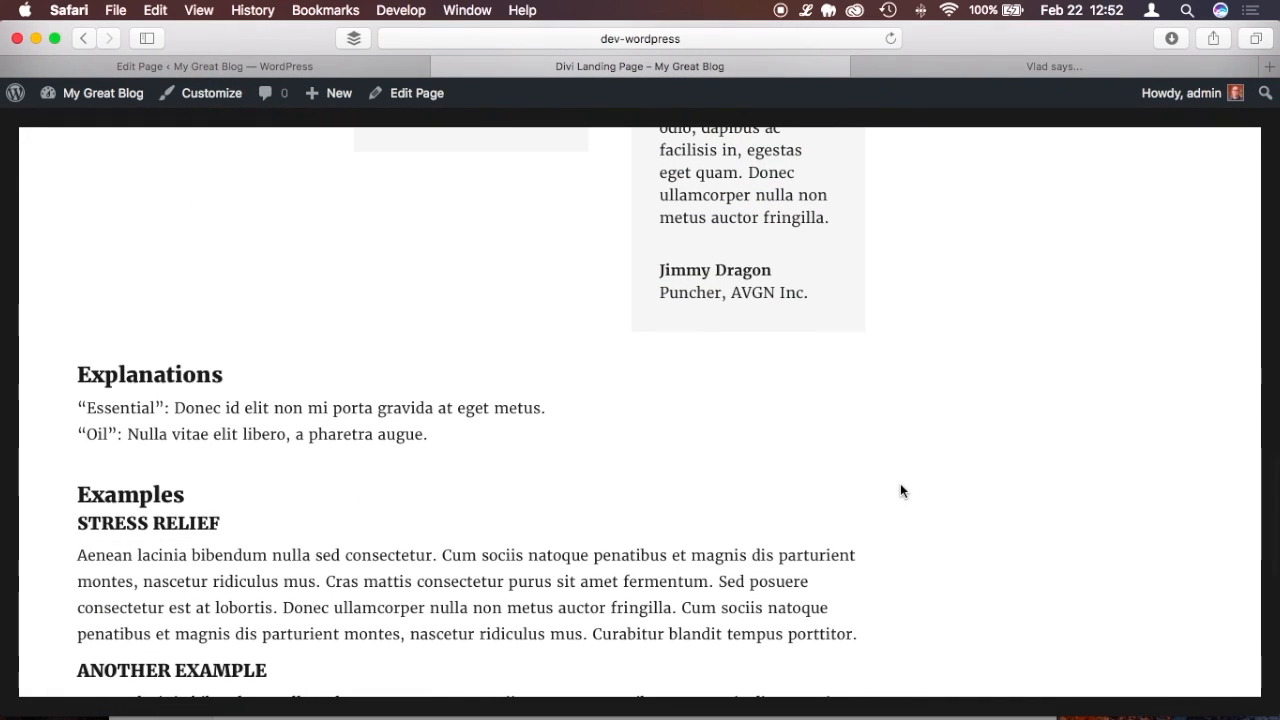
Back in the page editor, add a three-column row below the testimonials row and insert a Blurb module in its first column.
left_click(384, 68)
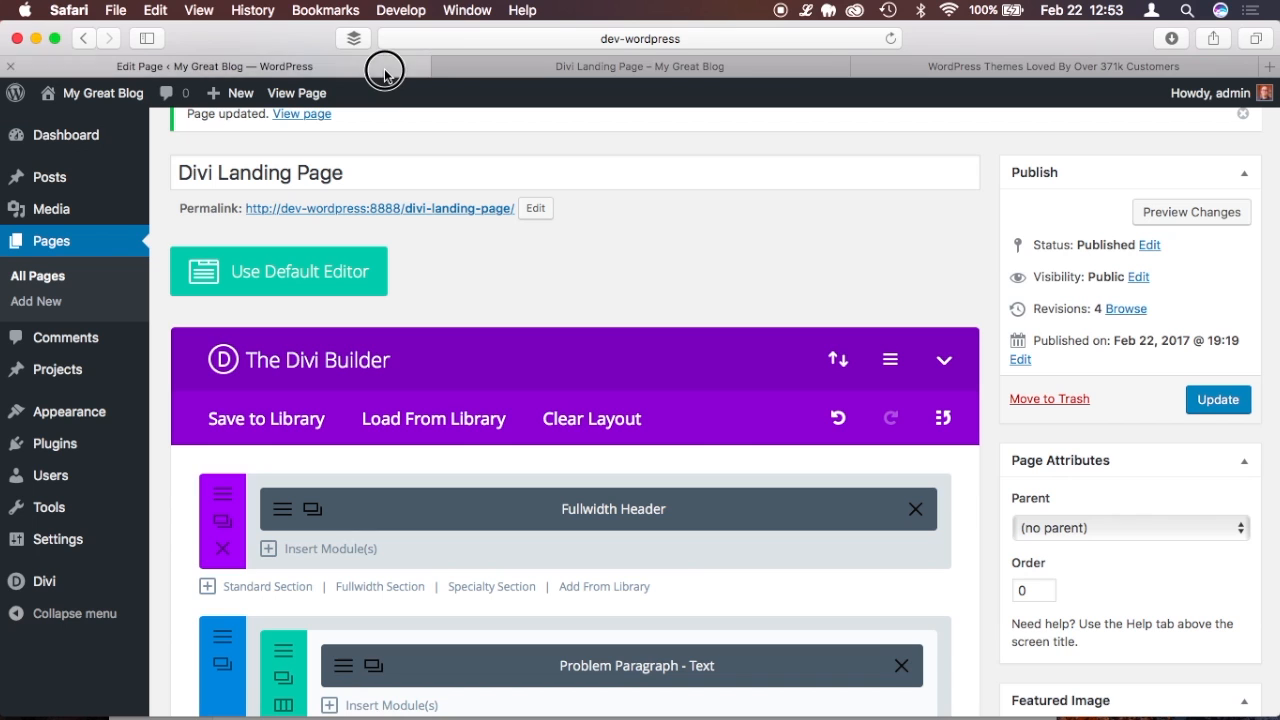
scroll(767, 401, "down", 15)
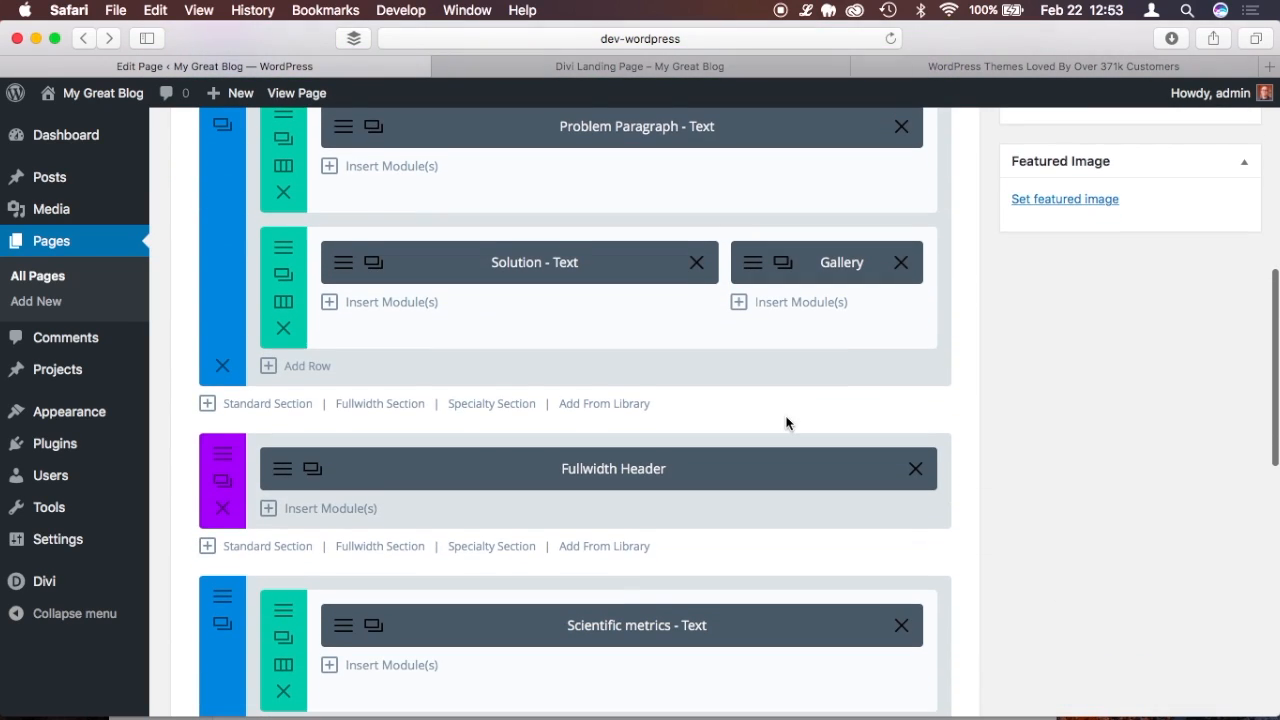
scroll(787, 418, "down", 1)
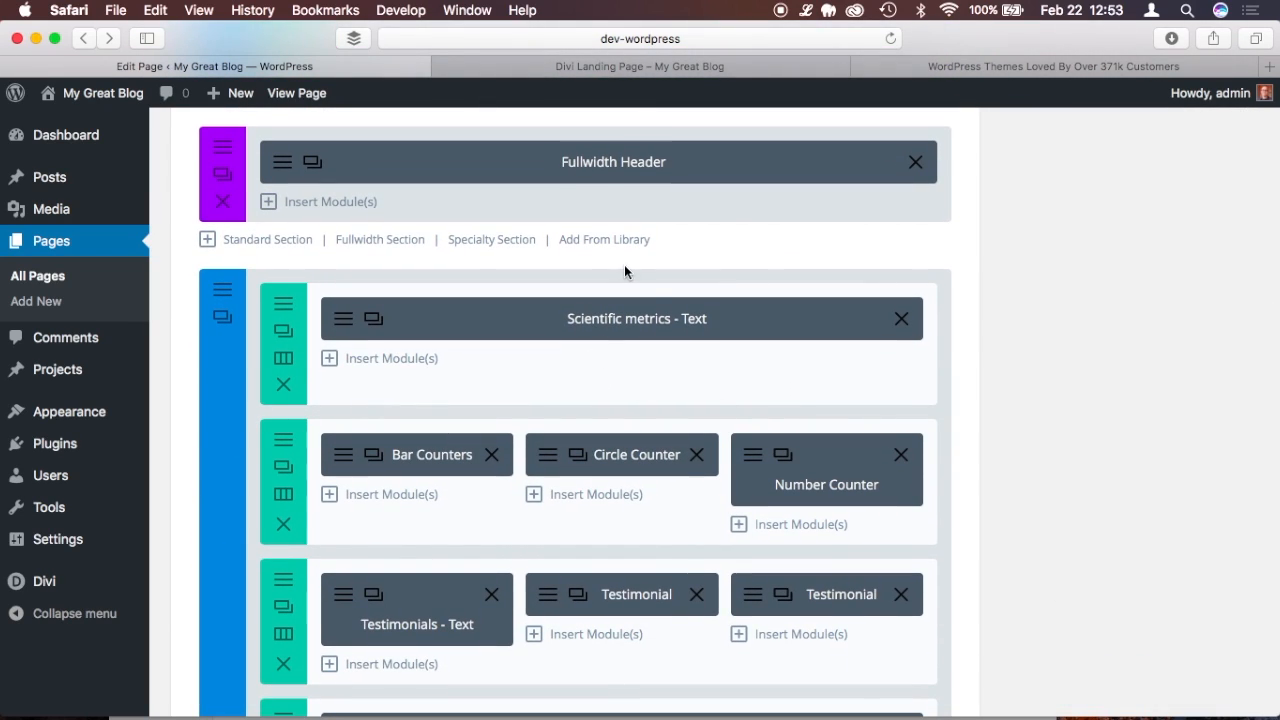
scroll(656, 328, "down", 5)
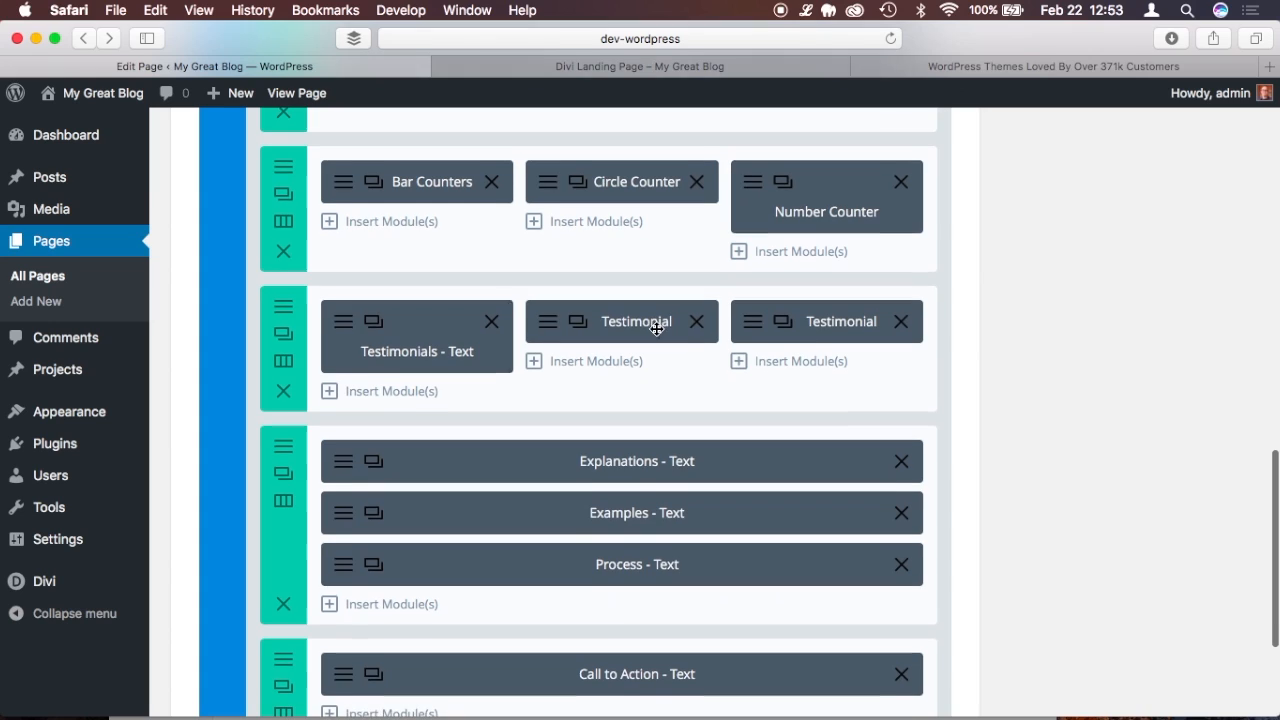
scroll(574, 343, "down", 3)
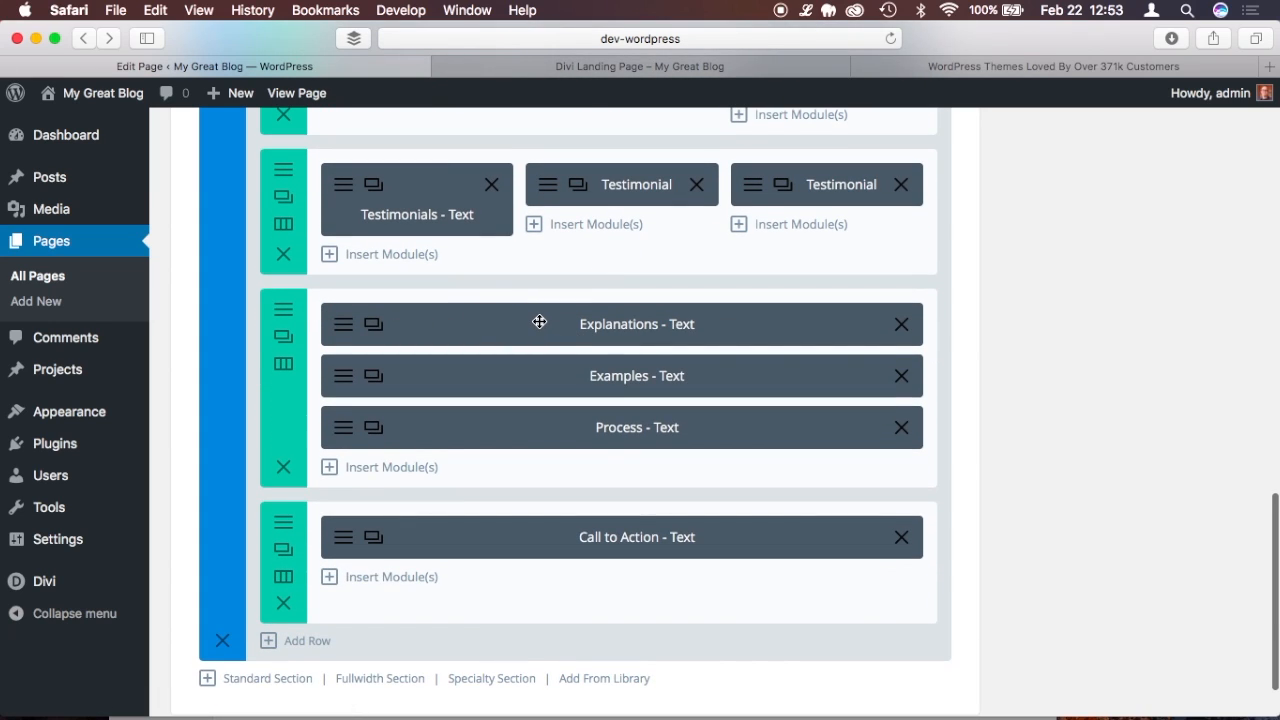
left_click(300, 643)
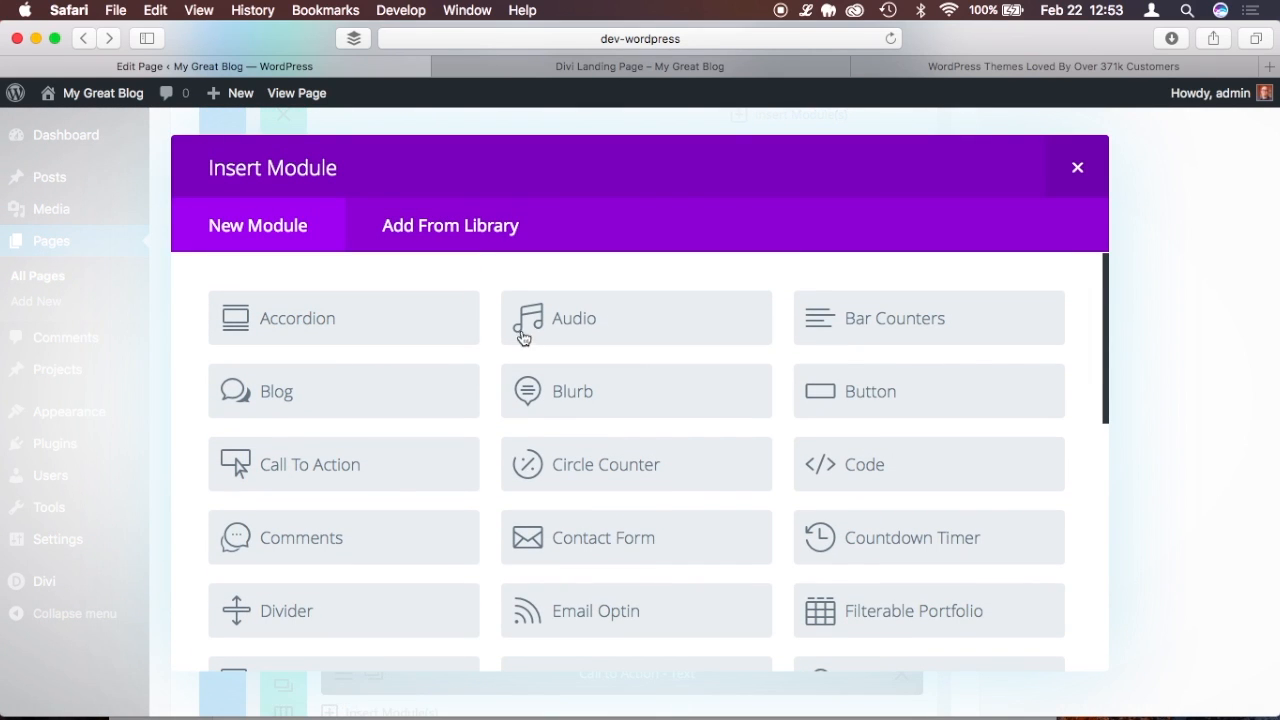
left_click(573, 402)
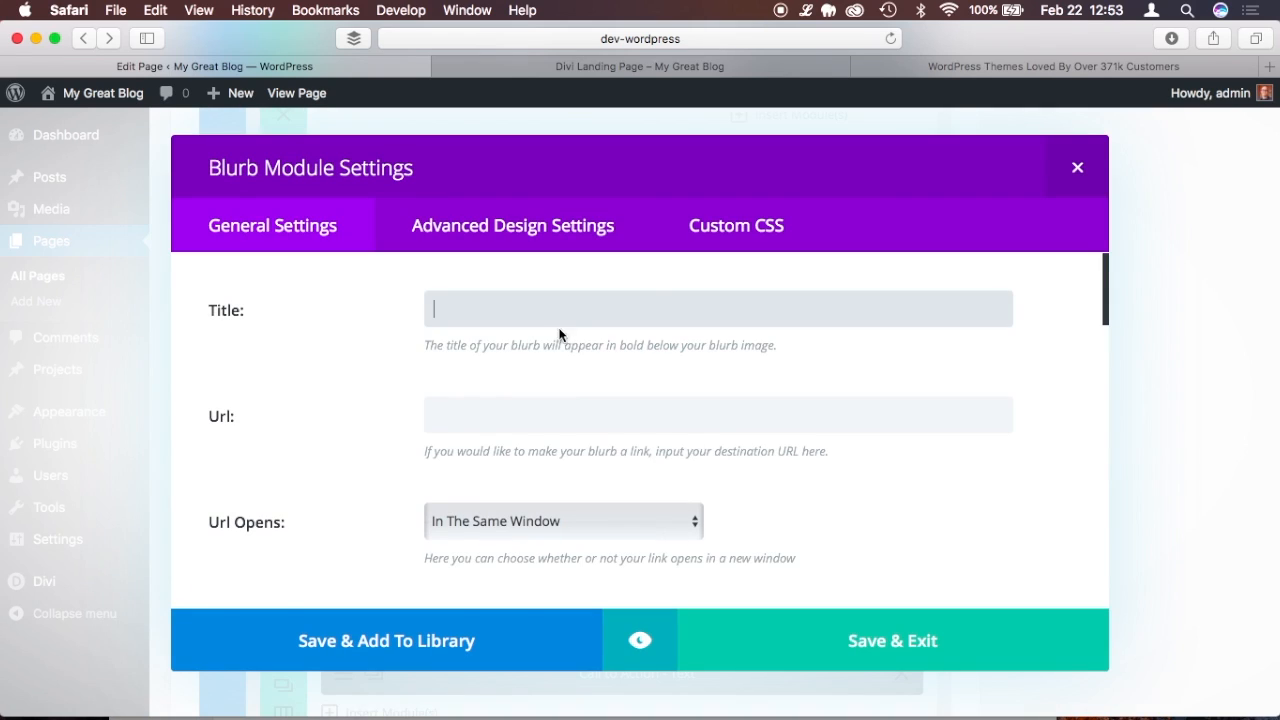
Fill in the blurb's title with the LittleIpsum placeholder words "Cursus Dolor".
left_click(803, 12)
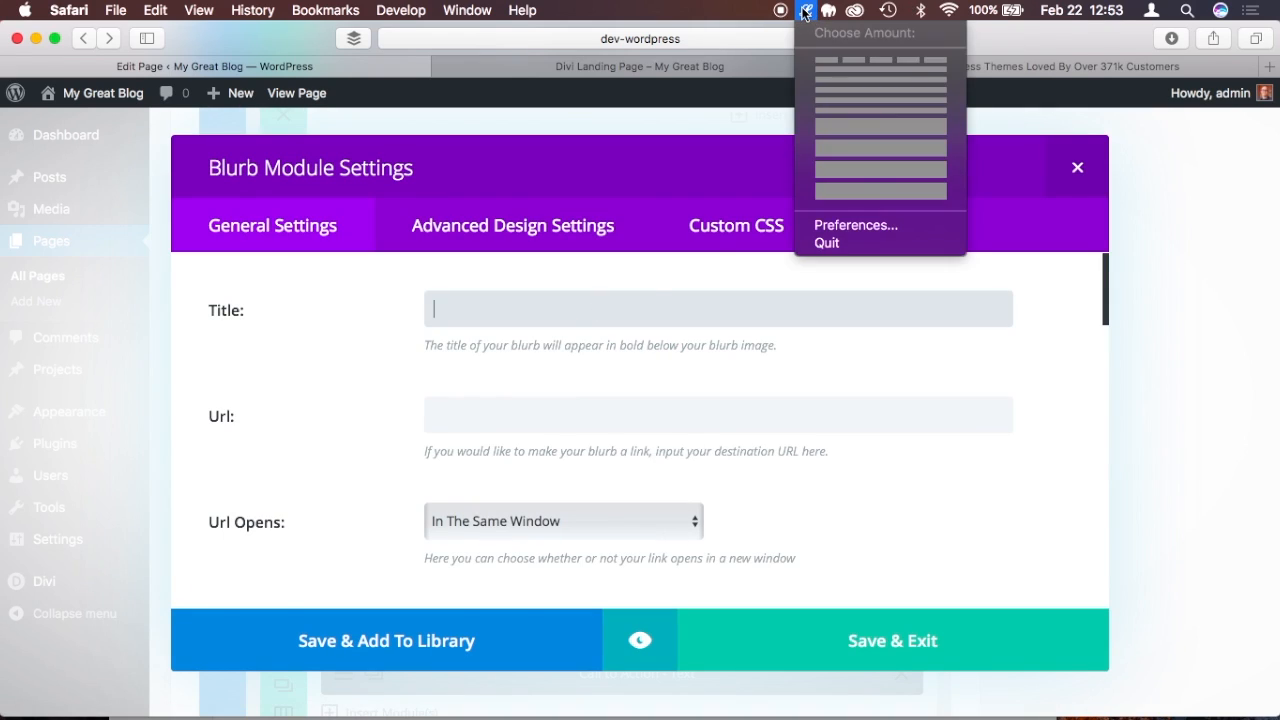
left_click(848, 62)
left_click(613, 310)
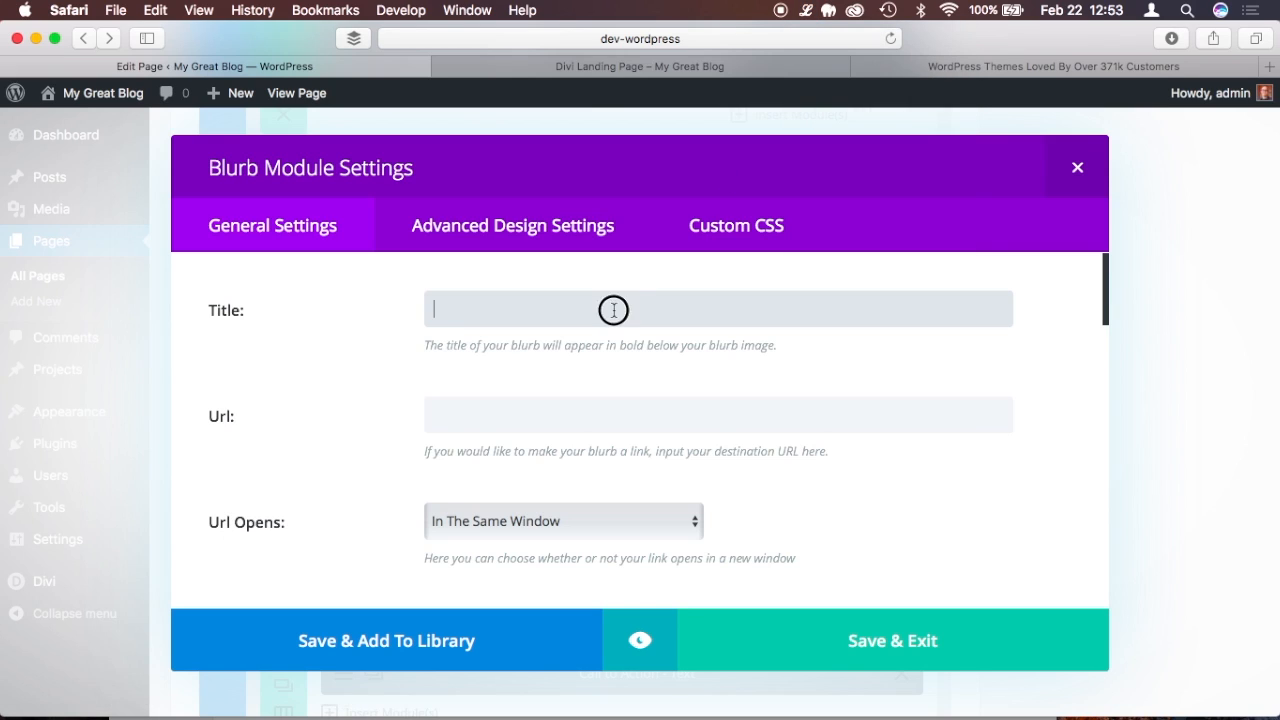
Enable the icon option for the blurb and choose the cup icon.
scroll(910, 418, "down", 5)
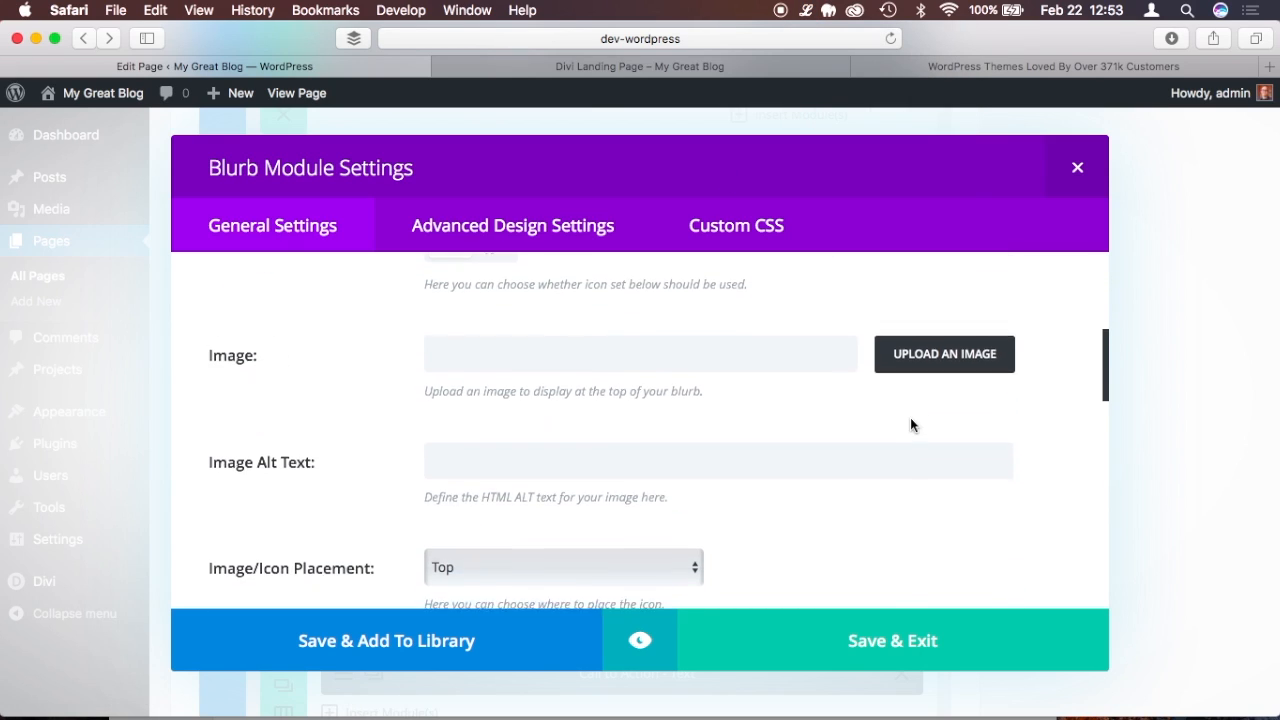
scroll(998, 490, "up", 2)
scroll(998, 490, "up", 5)
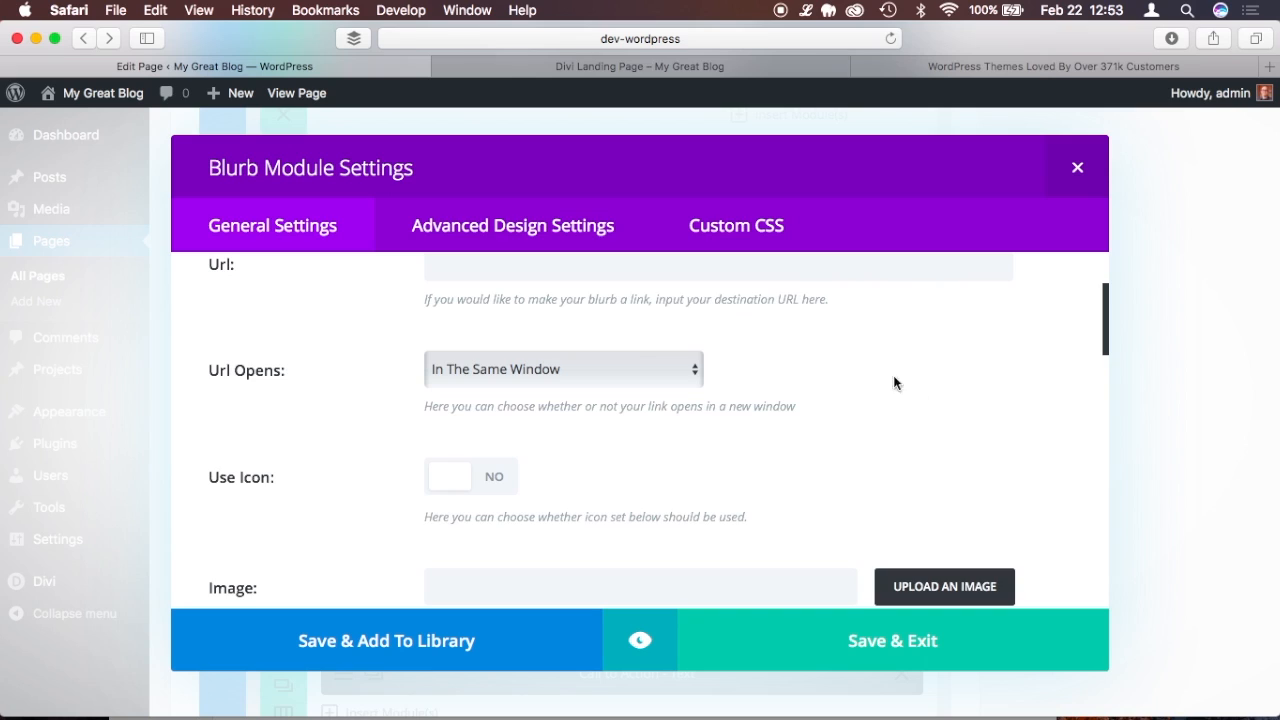
scroll(883, 352, "down", 3)
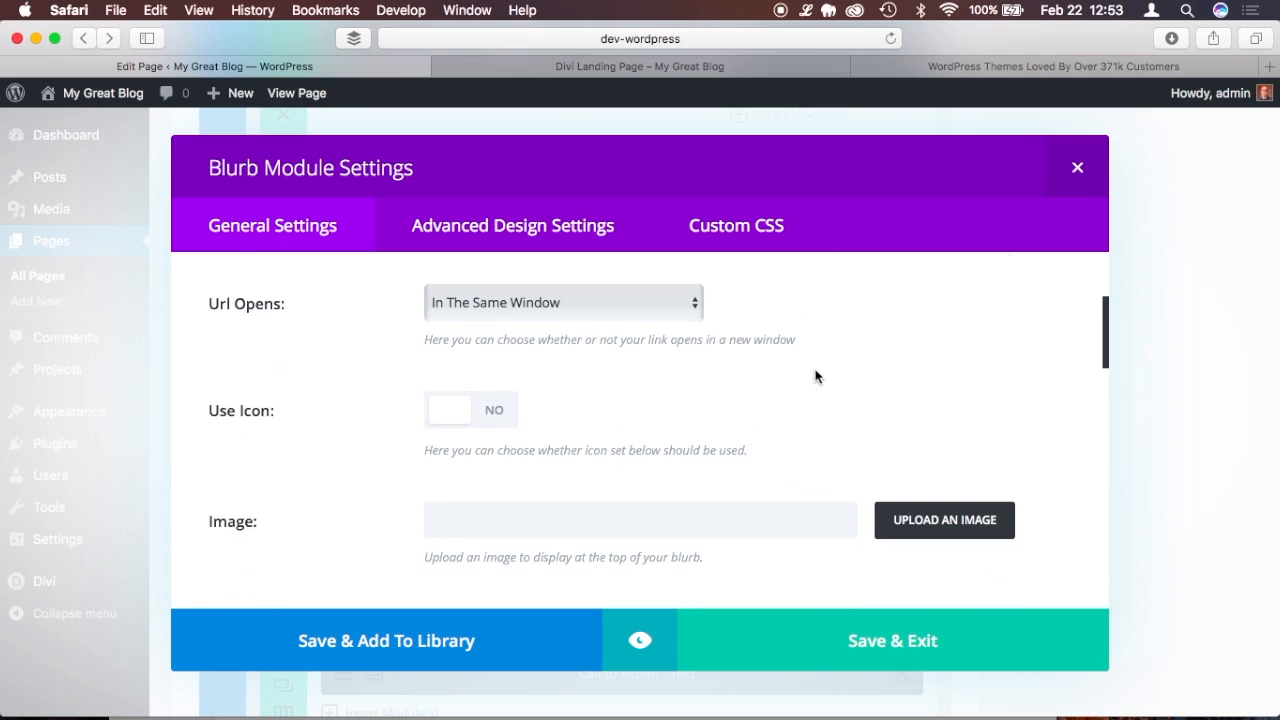
left_click(503, 424)
scroll(737, 410, "down", 3)
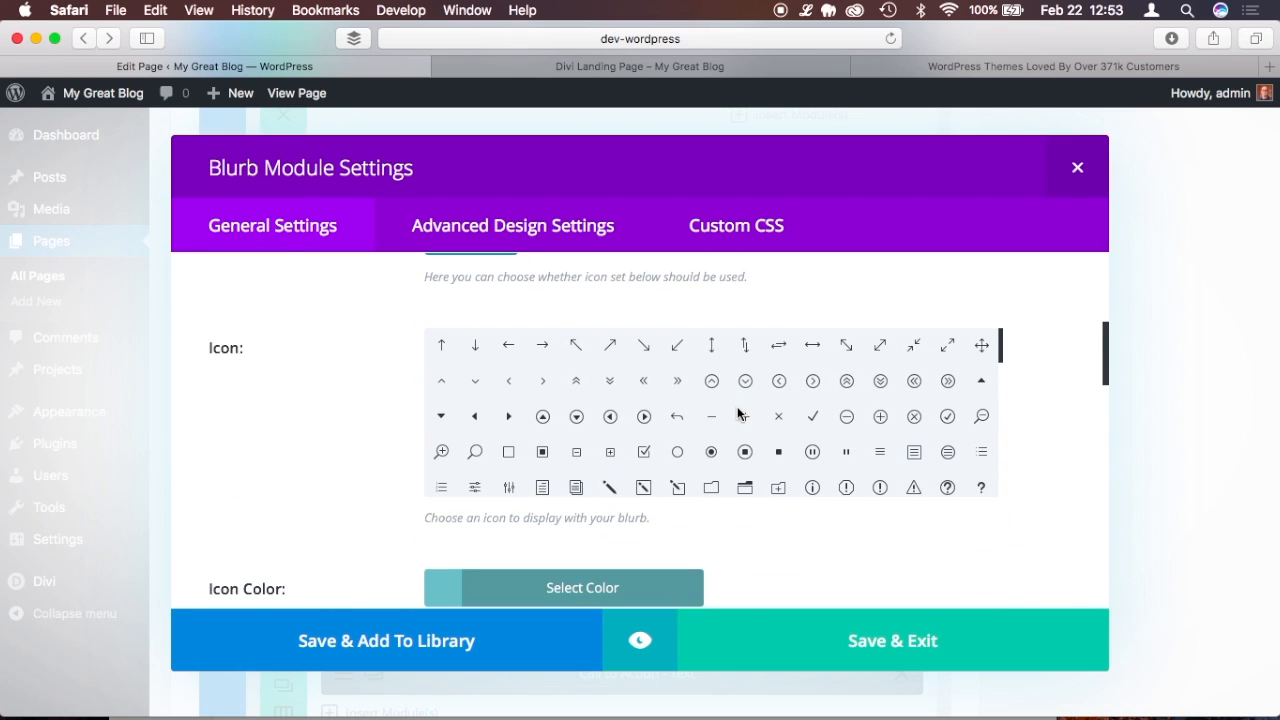
scroll(782, 418, "down", 2)
scroll(782, 418, "down", 3)
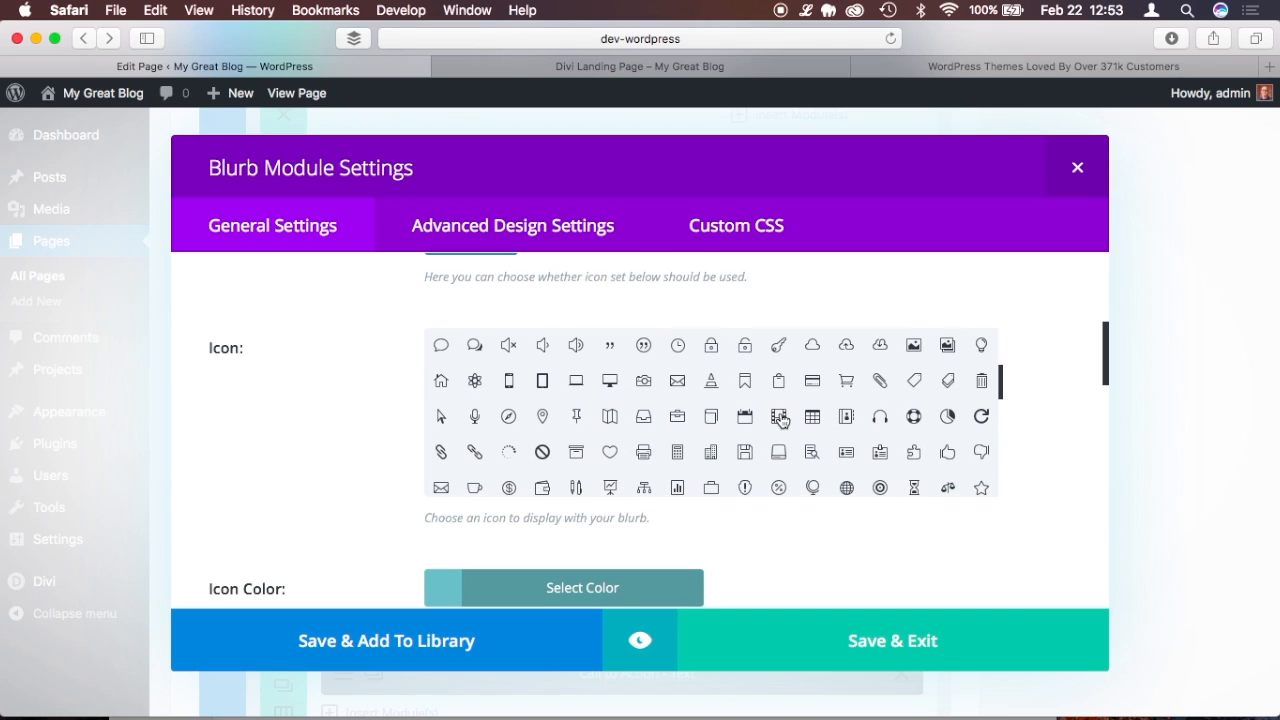
scroll(782, 420, "down", 2)
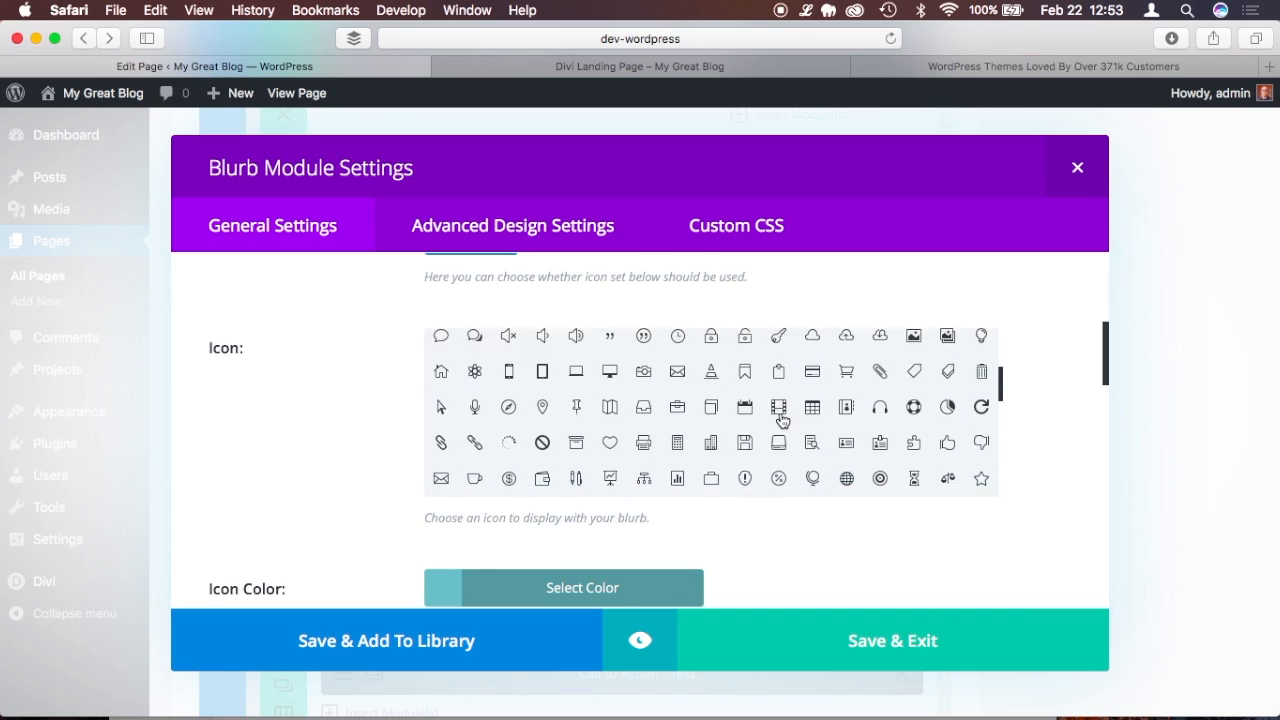
scroll(782, 420, "up", 1)
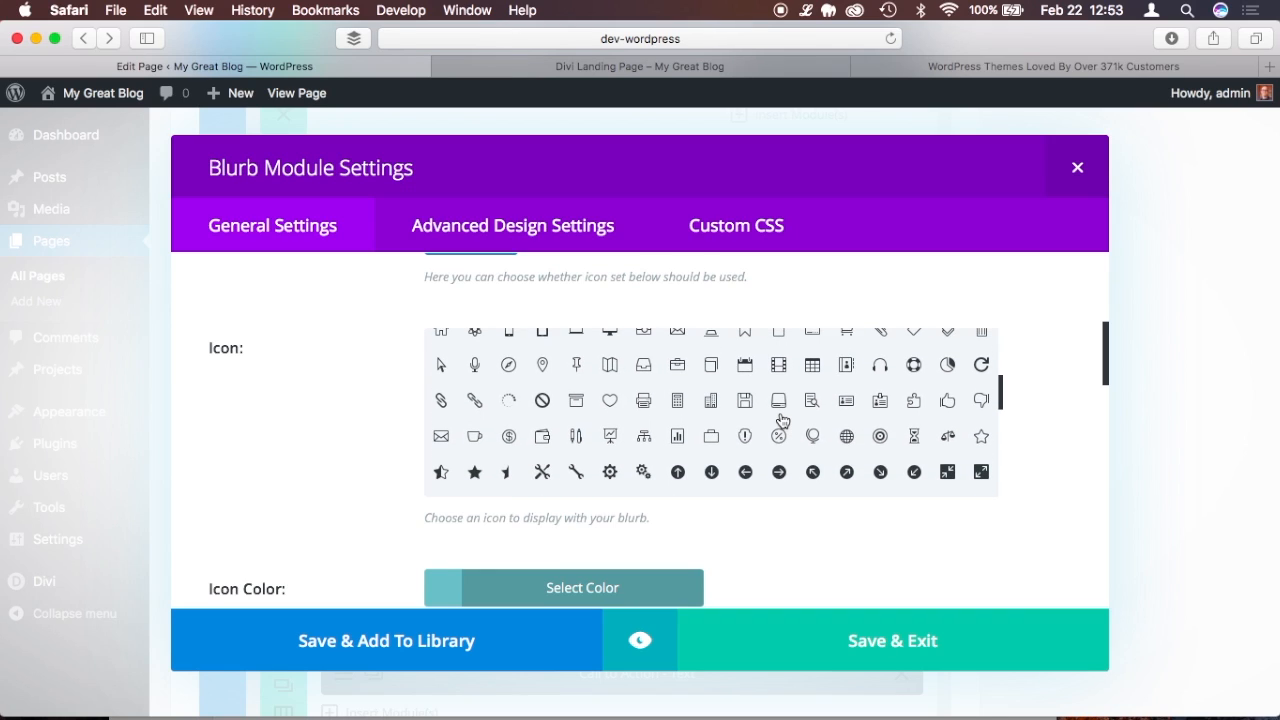
left_click(476, 440)
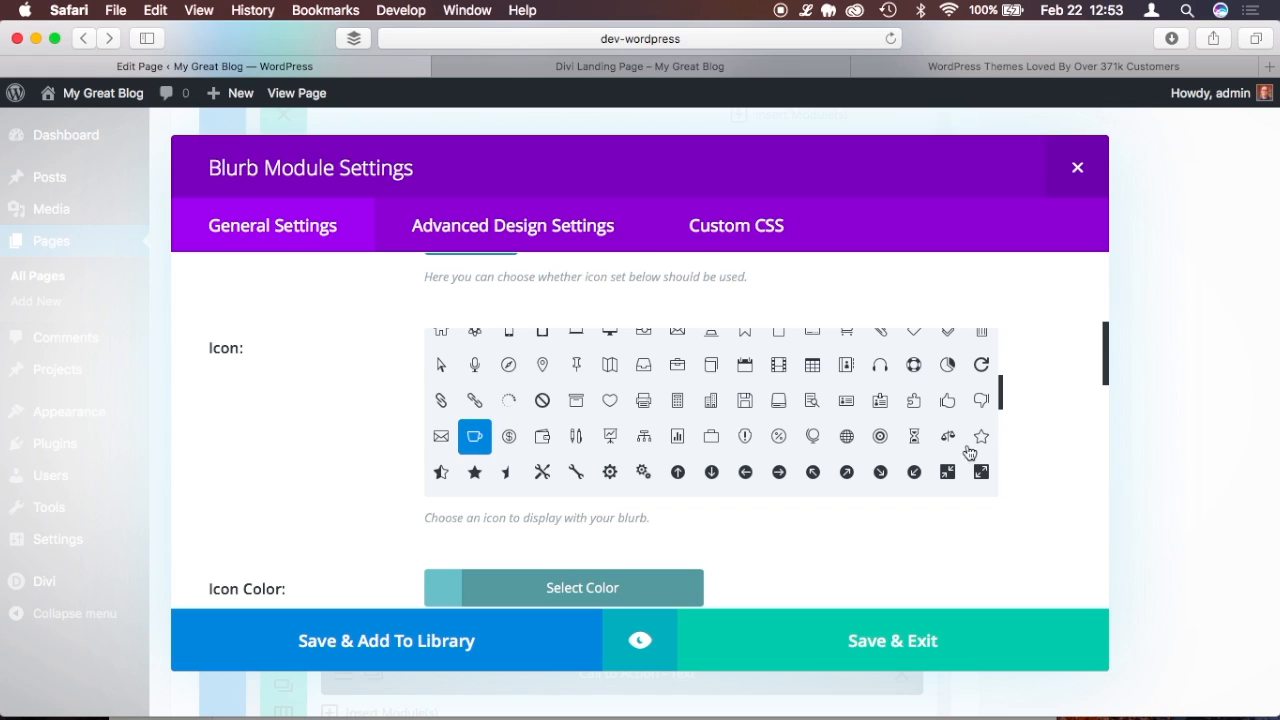
Fill the blurb's content with a LittleIpsum paragraph beginning "Maecenas faucibus mollis interdum.".
scroll(1034, 434, "down", 5)
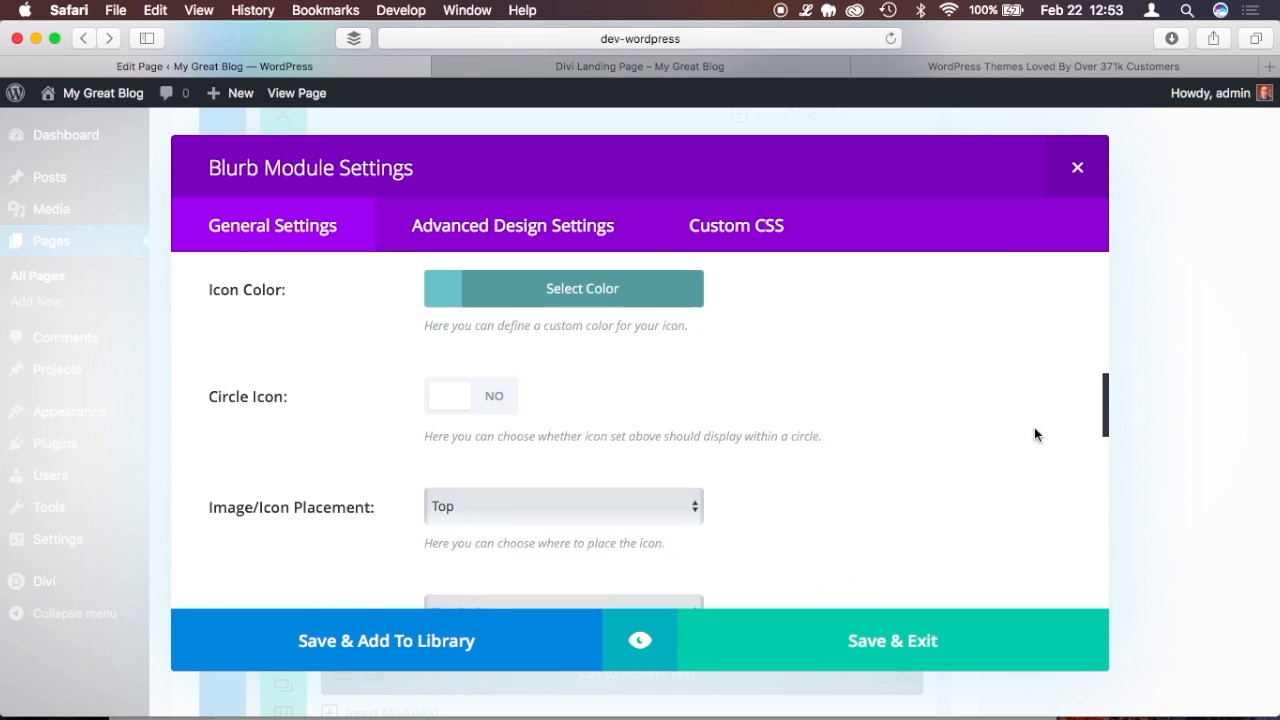
scroll(1034, 434, "up", 3)
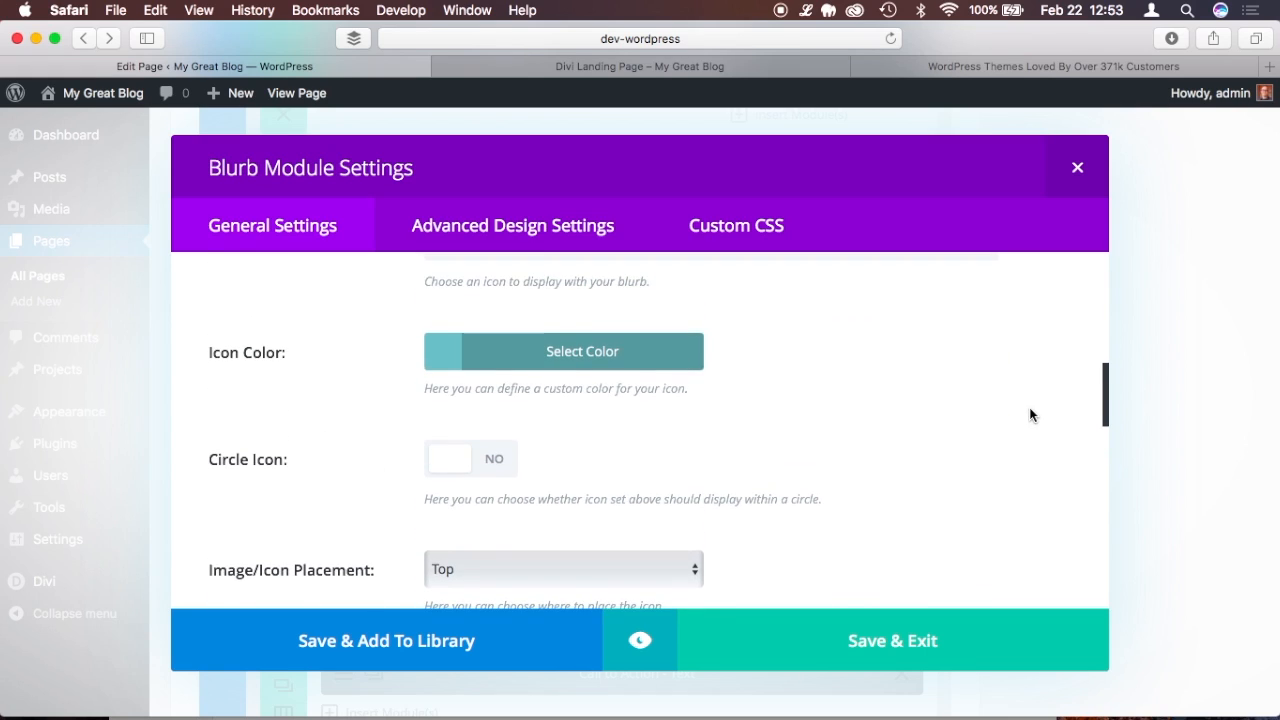
scroll(601, 460, "down", 4)
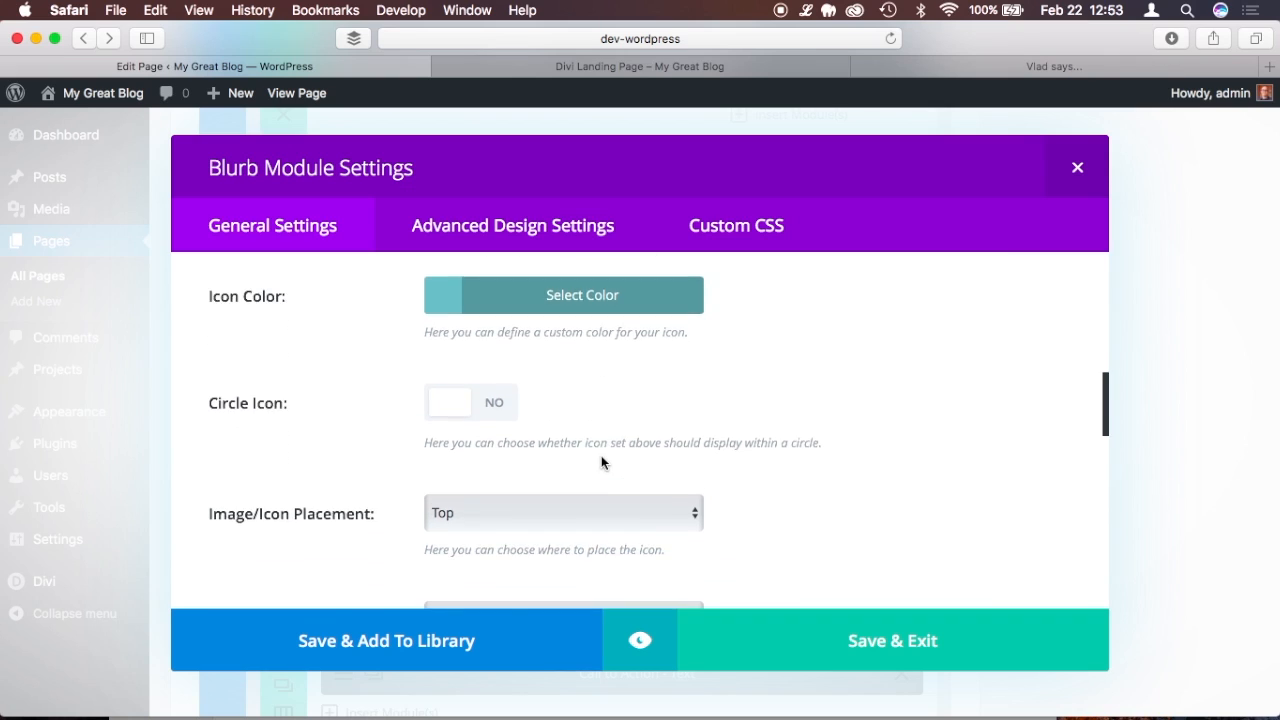
scroll(601, 460, "down", 2)
scroll(601, 460, "down", 5)
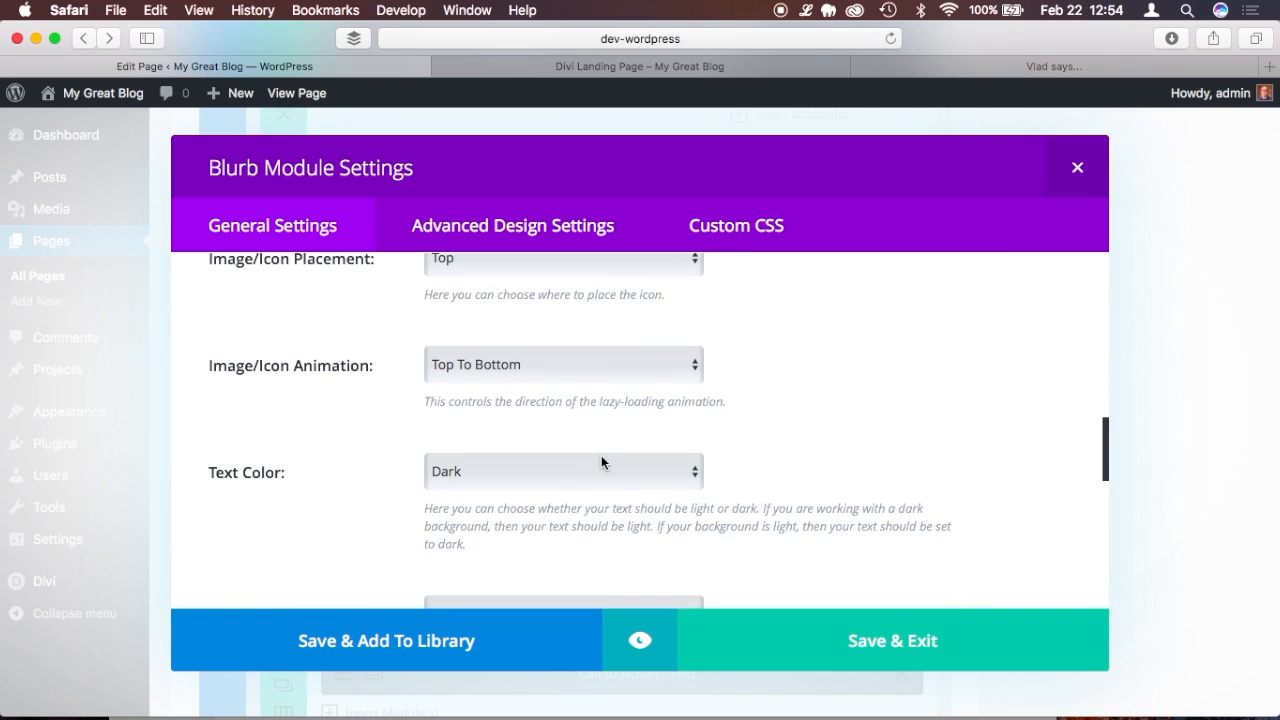
scroll(601, 456, "down", 4)
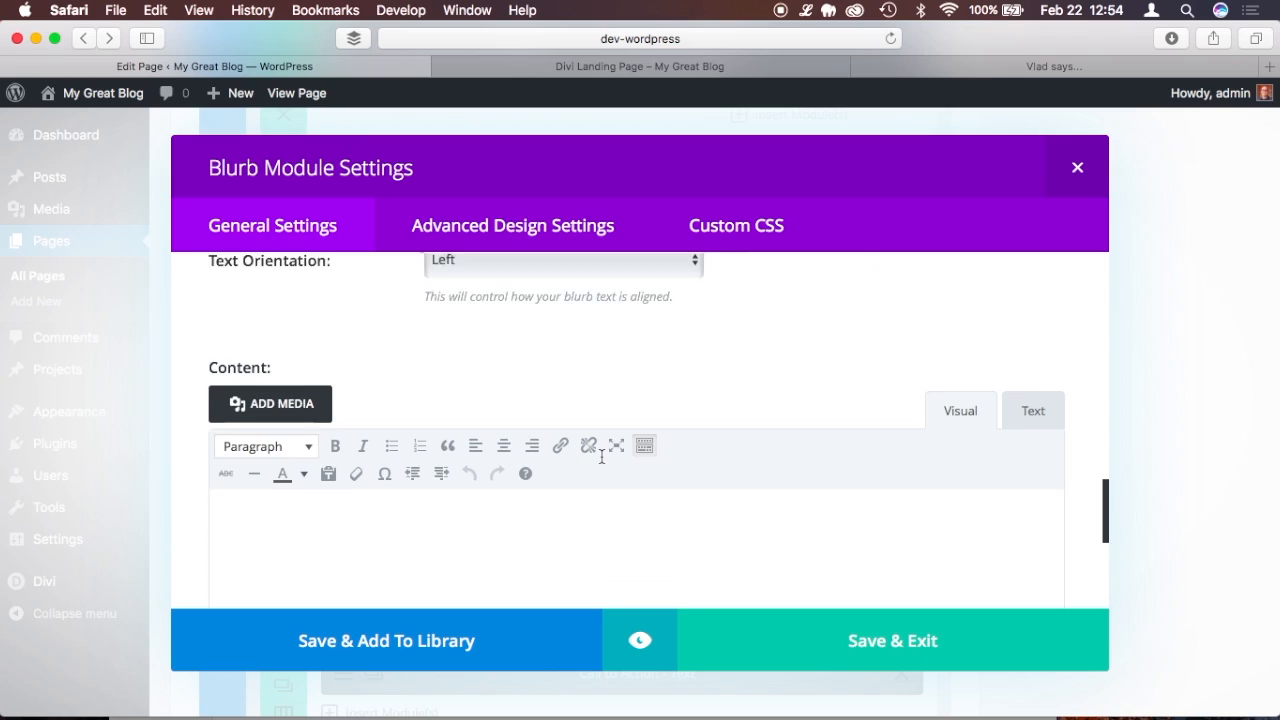
left_click(806, 10)
left_click(847, 128)
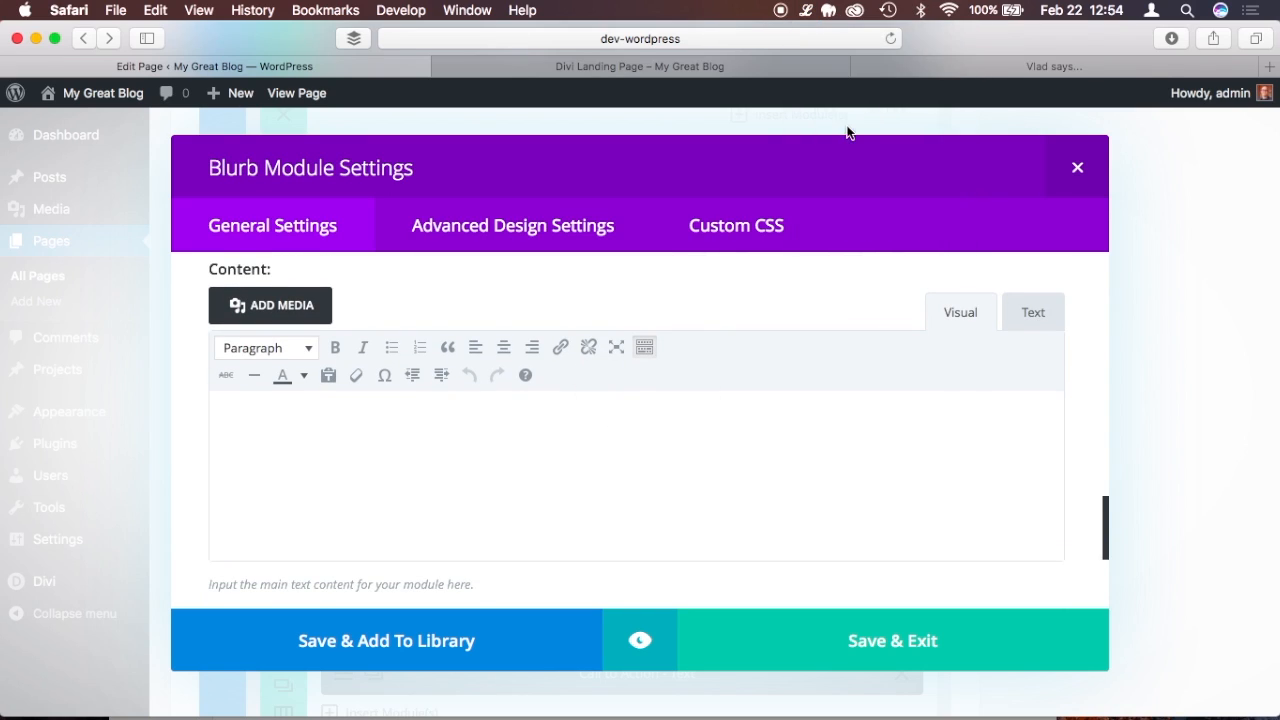
left_click(514, 450)
type("Maecenas faucibus mollis interdum. Nullam quis risus eget urna mollis ornare vel eu leo. Curabitur blandit tempus porttitor. Maecenas sed diam eget risus varius blandit sit amet non magna. Maecenas sed diam eget risus varius blandit sit amet non magna. Cum sociis natoque penatibus et magnis dis parturient montes, nascetur ridiculus mus. Nullam id dolor id nibh ultricies vehicula ut id elit.")
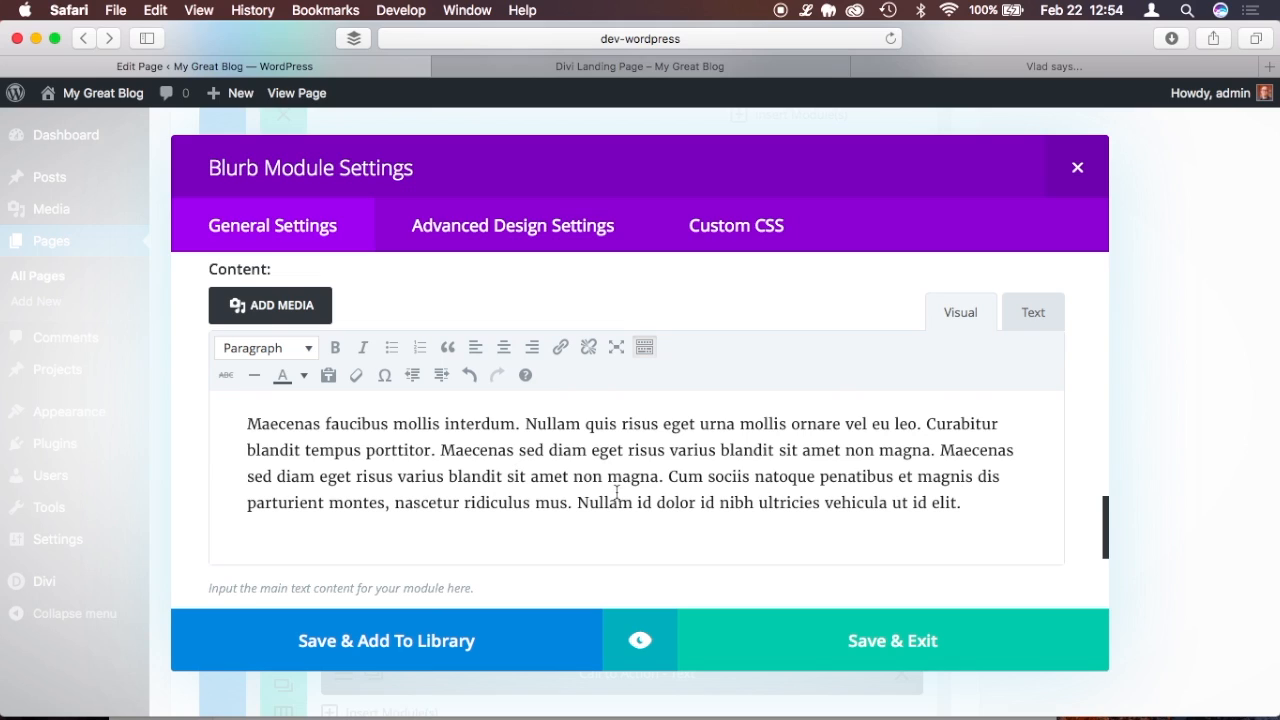
Preview the blurb's icon, title and paragraph at desktop size, and save the Blurb module.
left_click(642, 640)
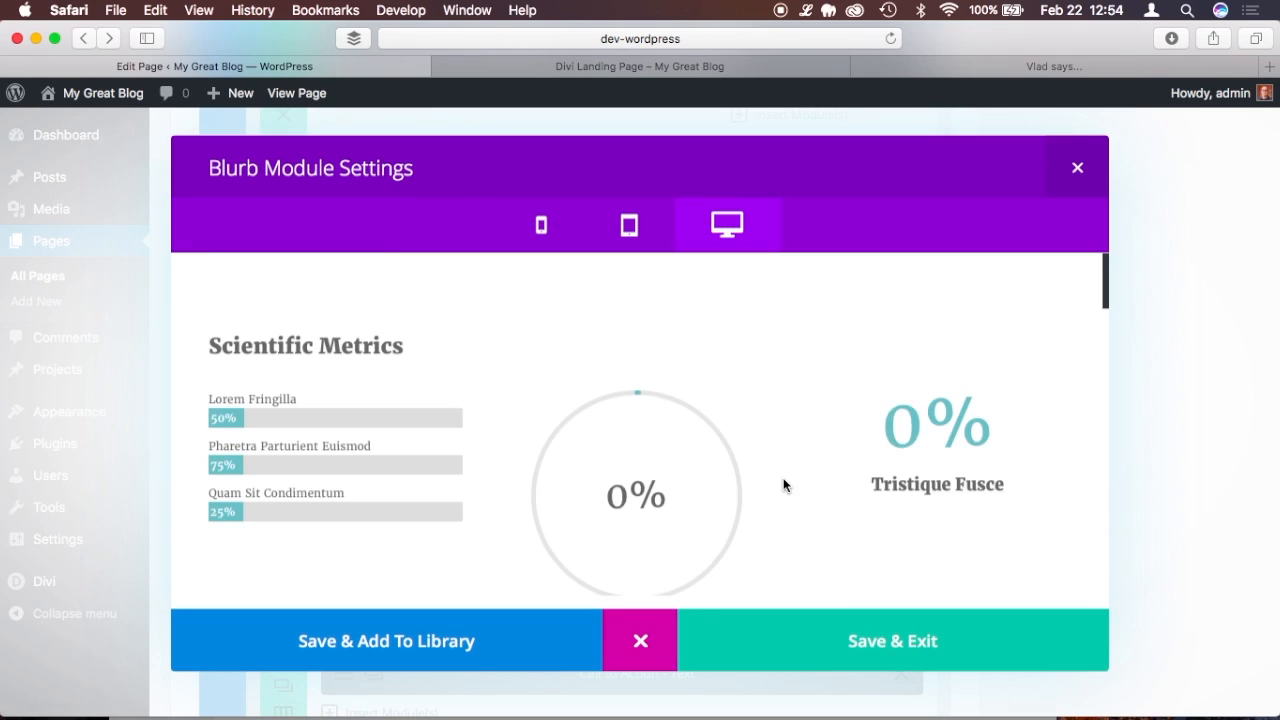
scroll(784, 485, "down", 15)
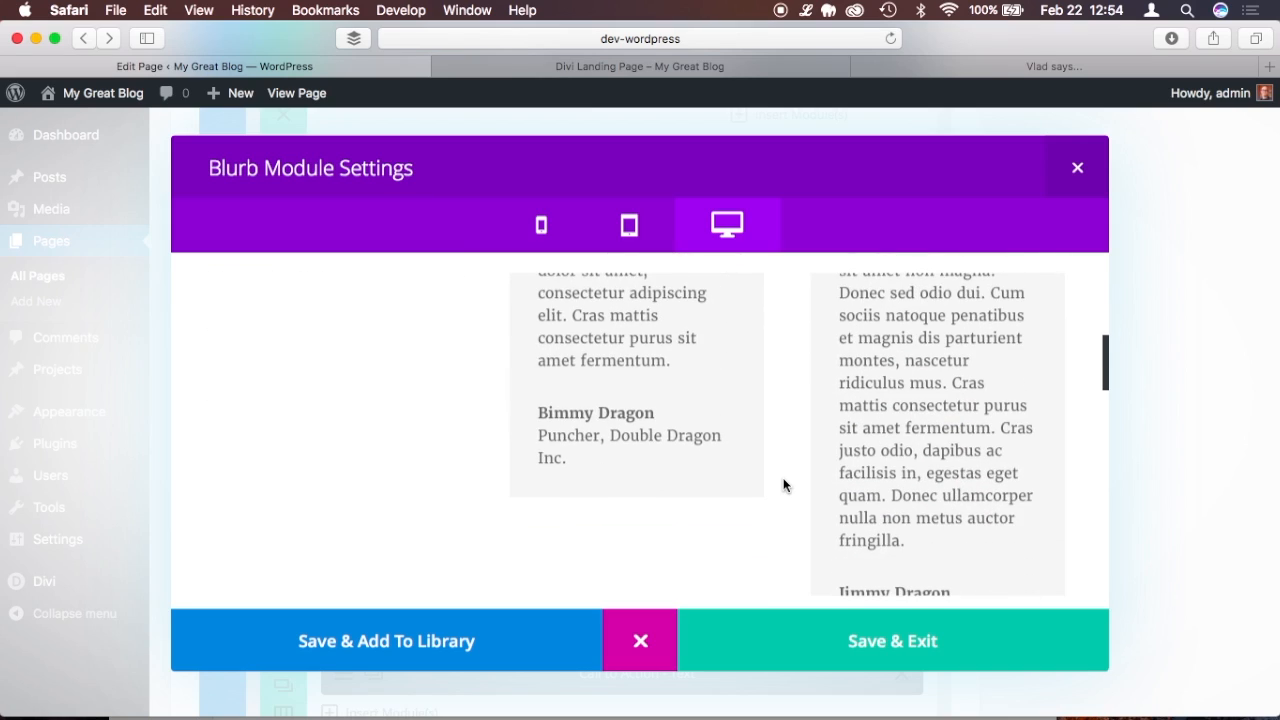
scroll(784, 485, "down", 3)
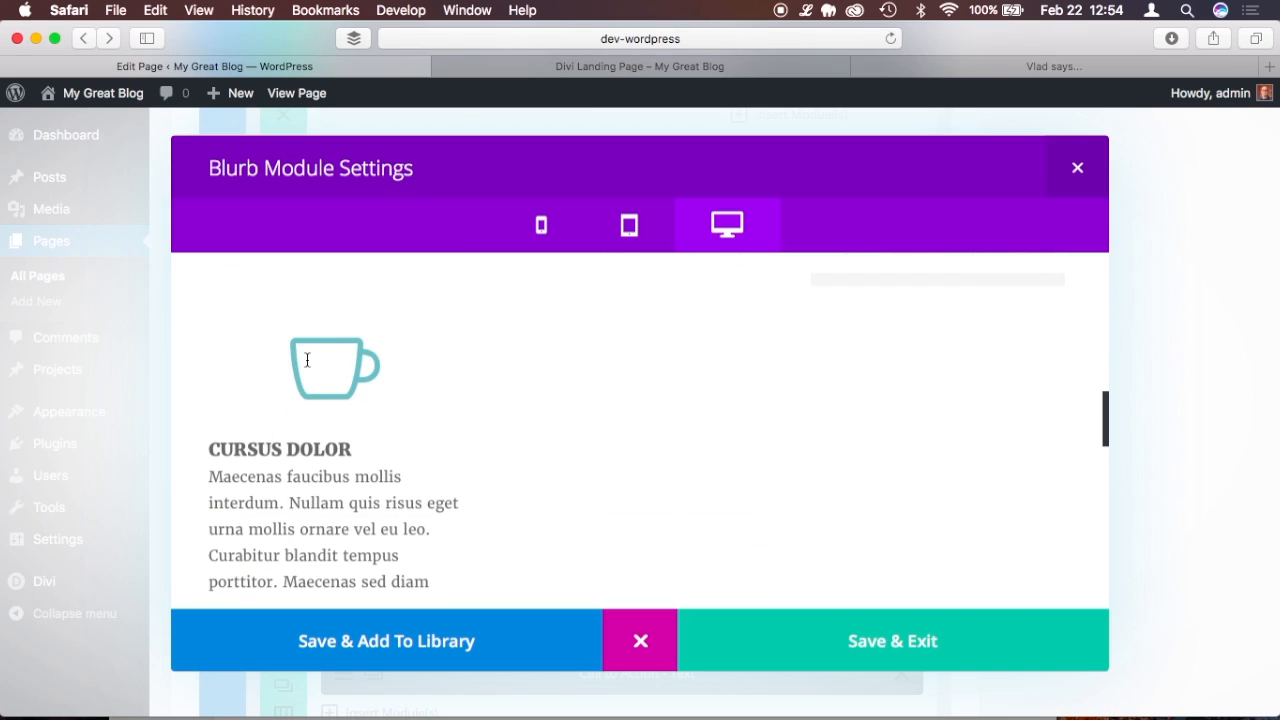
double_click(236, 447)
left_click(317, 455)
scroll(276, 378, "down", 3)
scroll(274, 375, "down", 5)
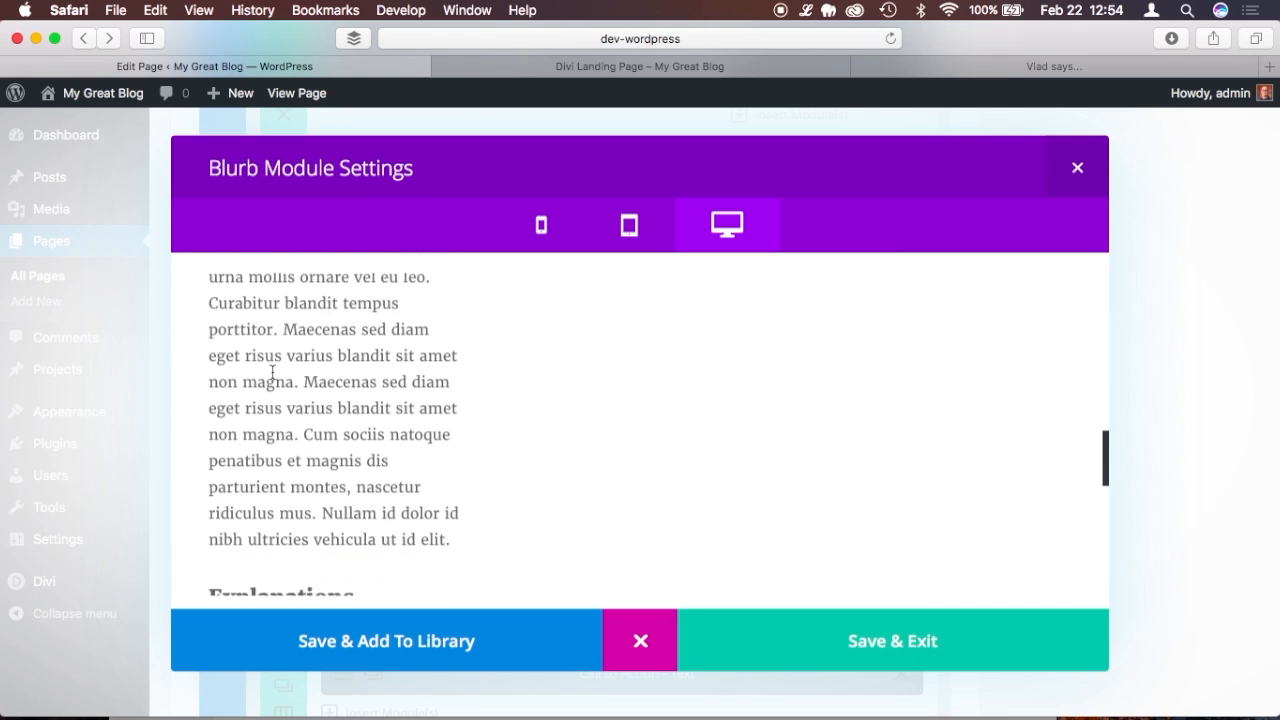
scroll(272, 373, "up", 1)
left_click(870, 647)
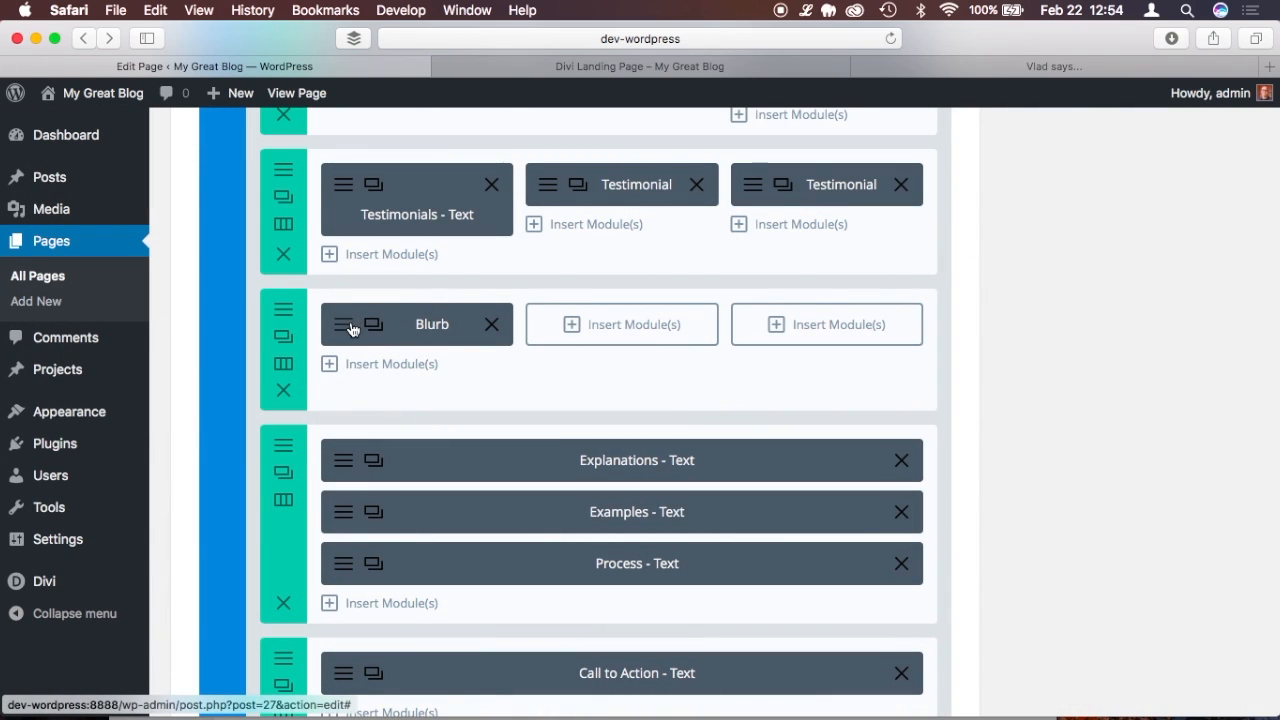
Duplicate the Blurb module twice and move the copies into the row's empty second and third columns.
left_click(373, 327)
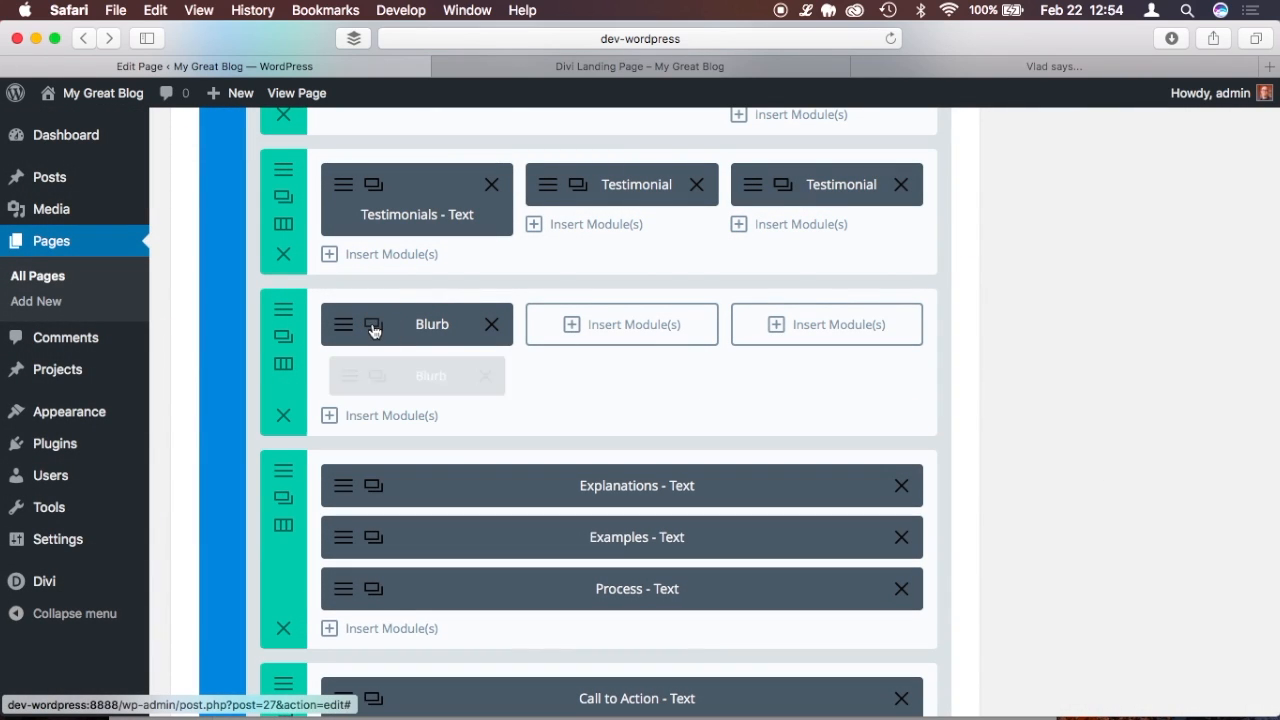
left_click(373, 327)
left_click_drag(406, 388, 600, 328)
left_click_drag(417, 374, 825, 335)
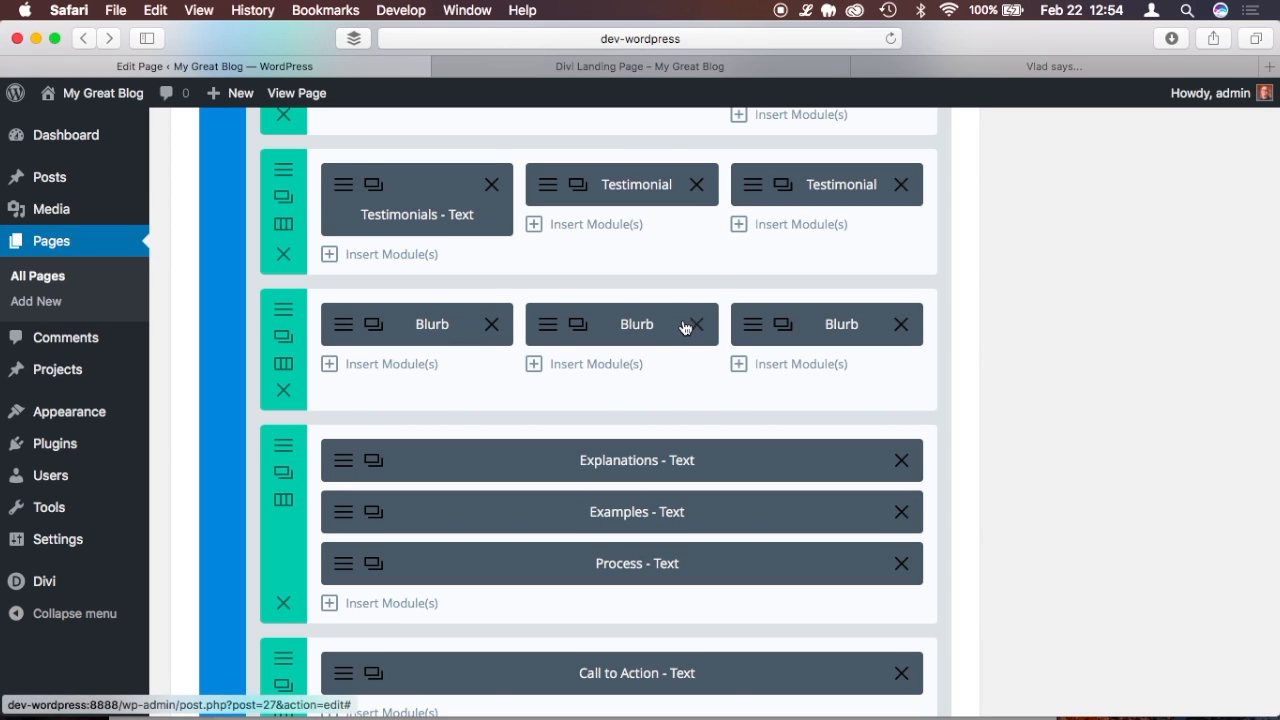
Change the admin label of the first-column blurb to "Coffee Mug - Blurb" and save the module.
left_click(341, 330)
scroll(956, 498, "down", 2)
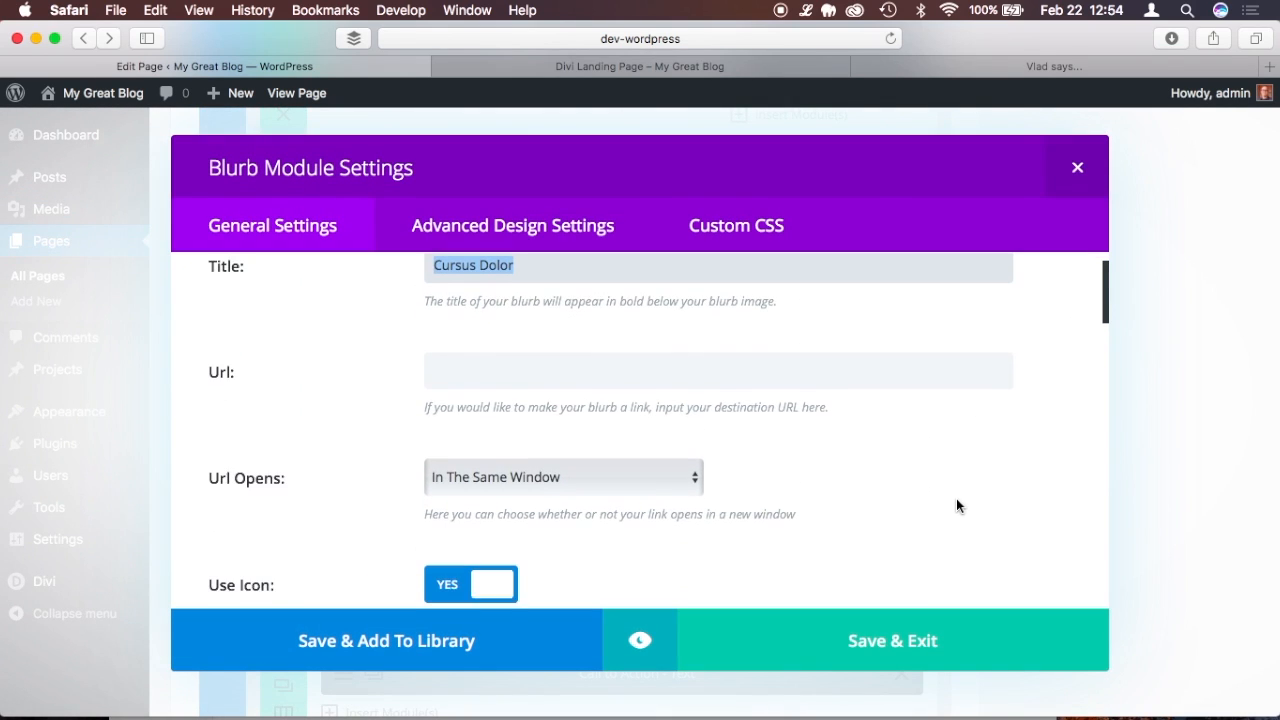
scroll(956, 500, "down", 10)
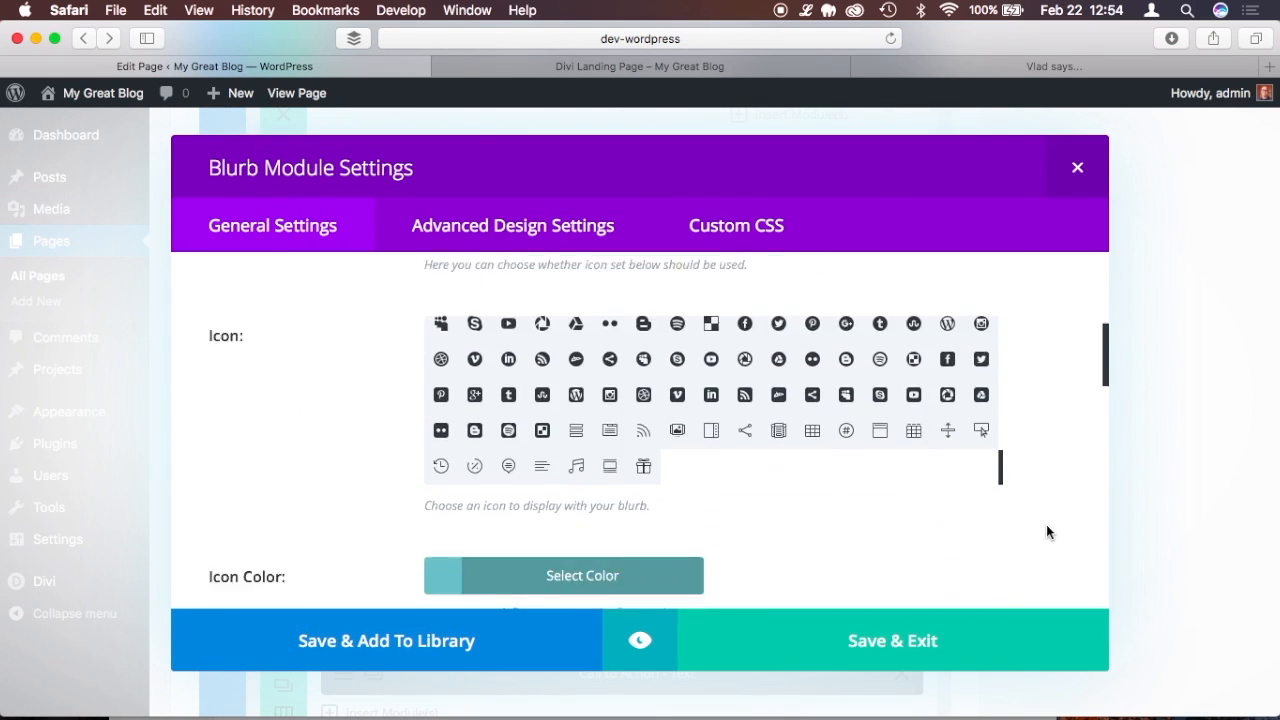
scroll(1047, 526, "down", 10)
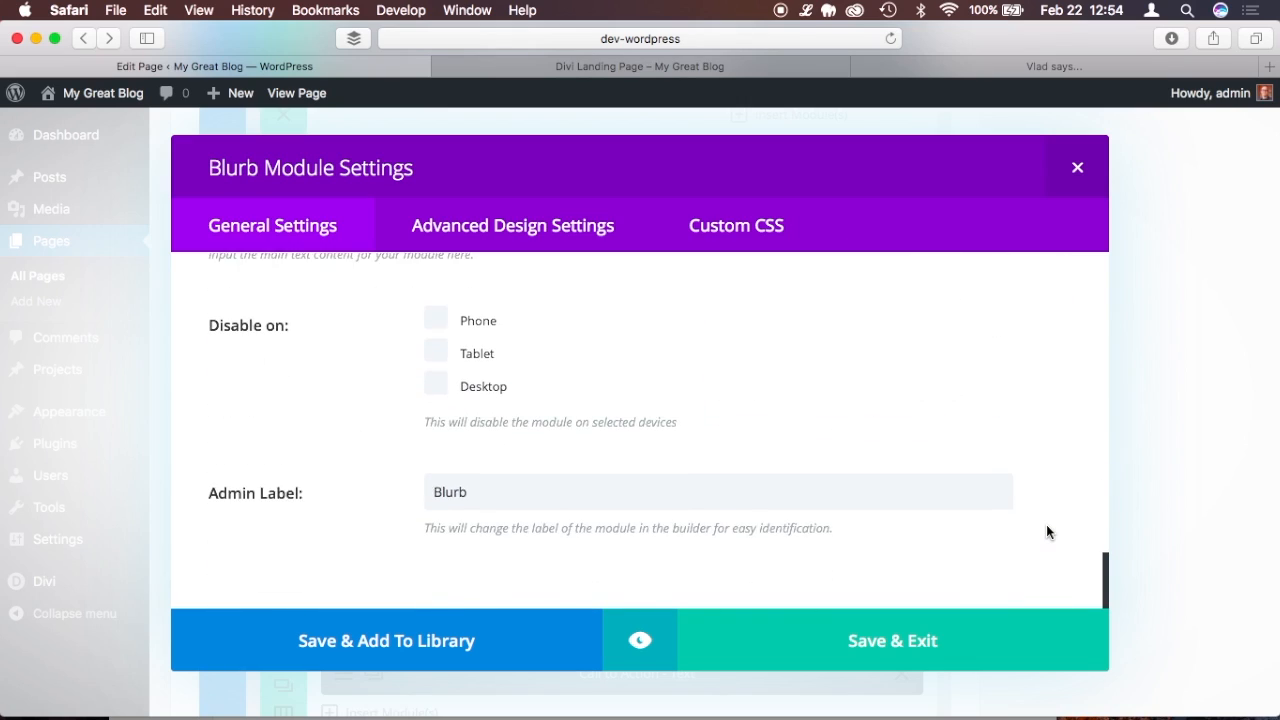
left_click(434, 508)
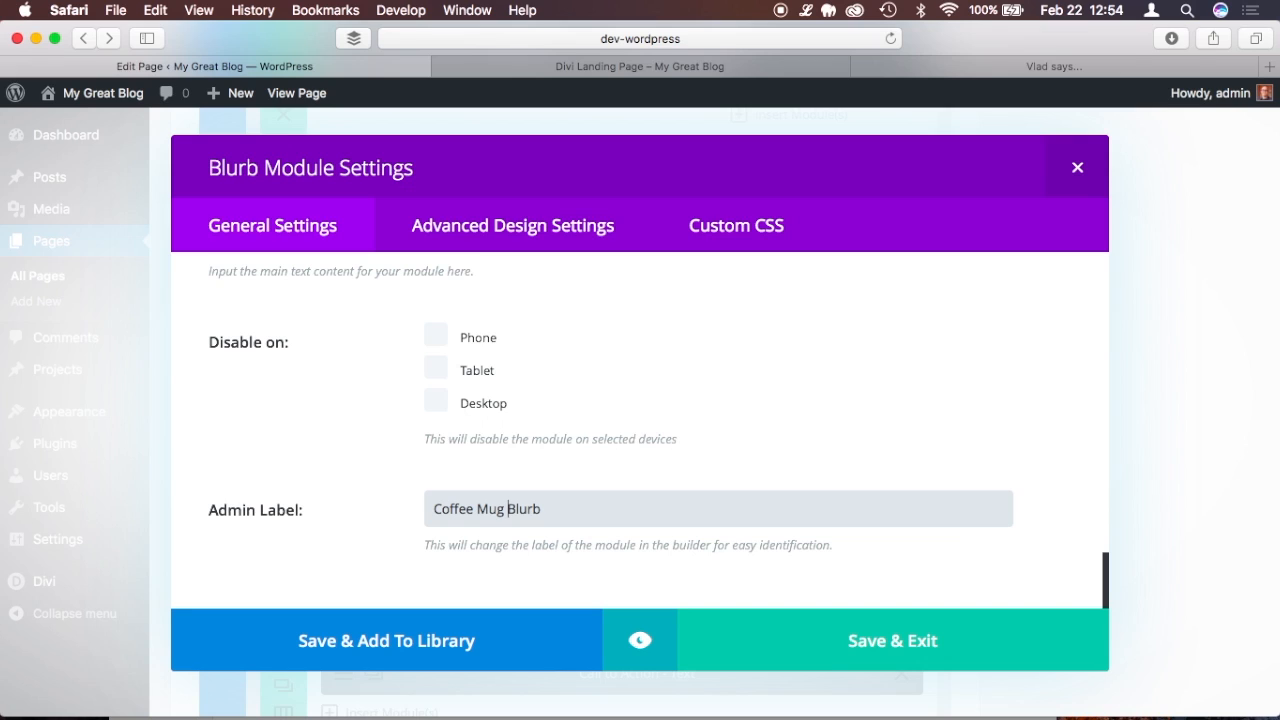
left_click(837, 648)
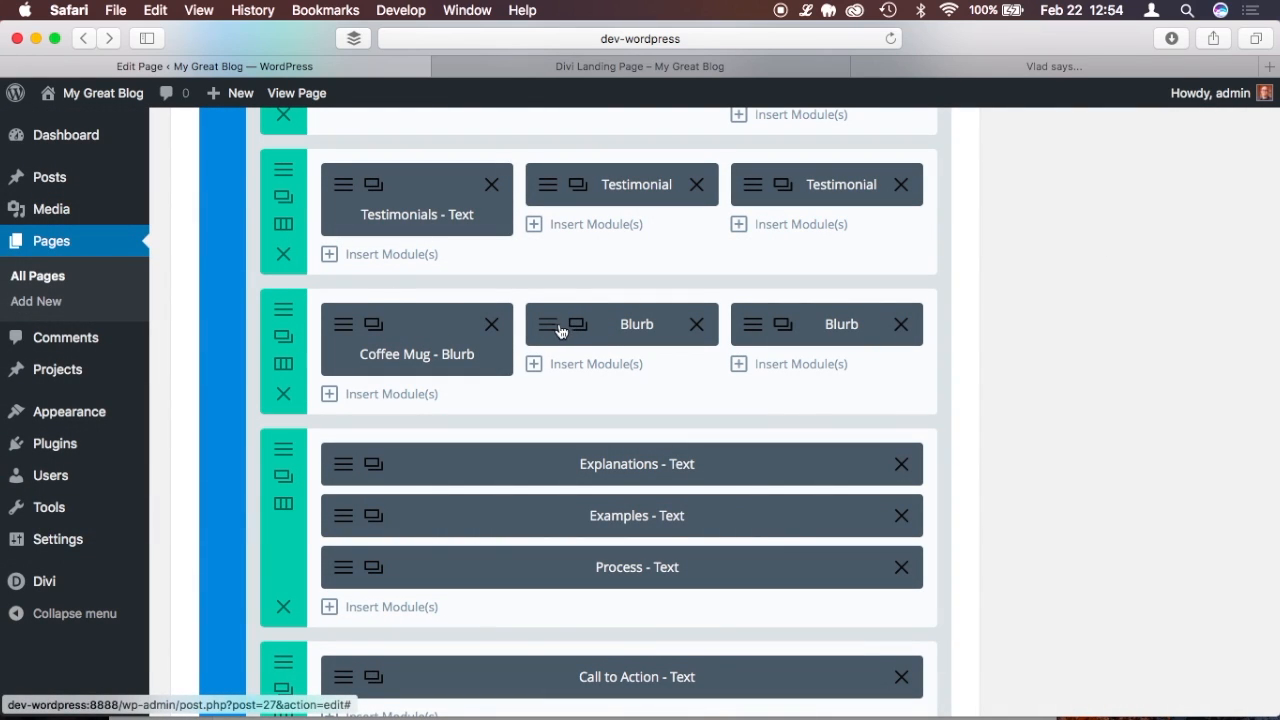
Replace the title of the second-column blurb with the two-word LittleIpsum text "Vulputate Fringilla".
left_click(550, 328)
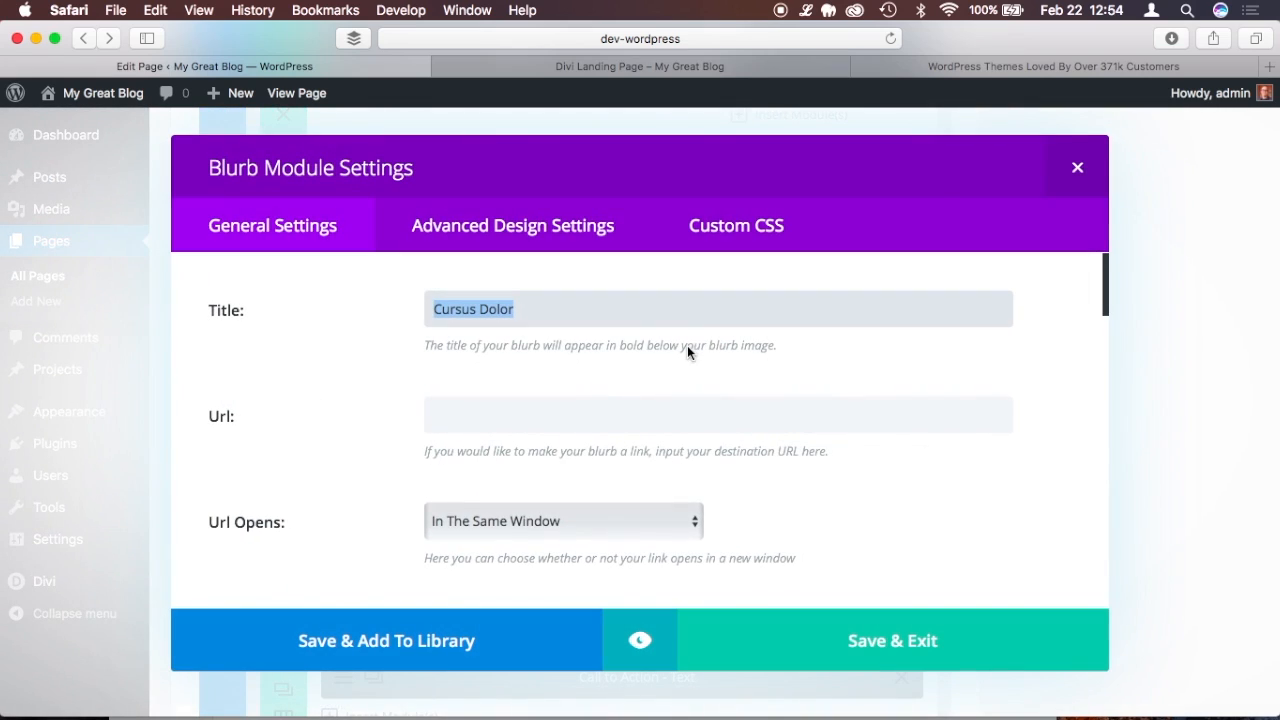
left_click(806, 10)
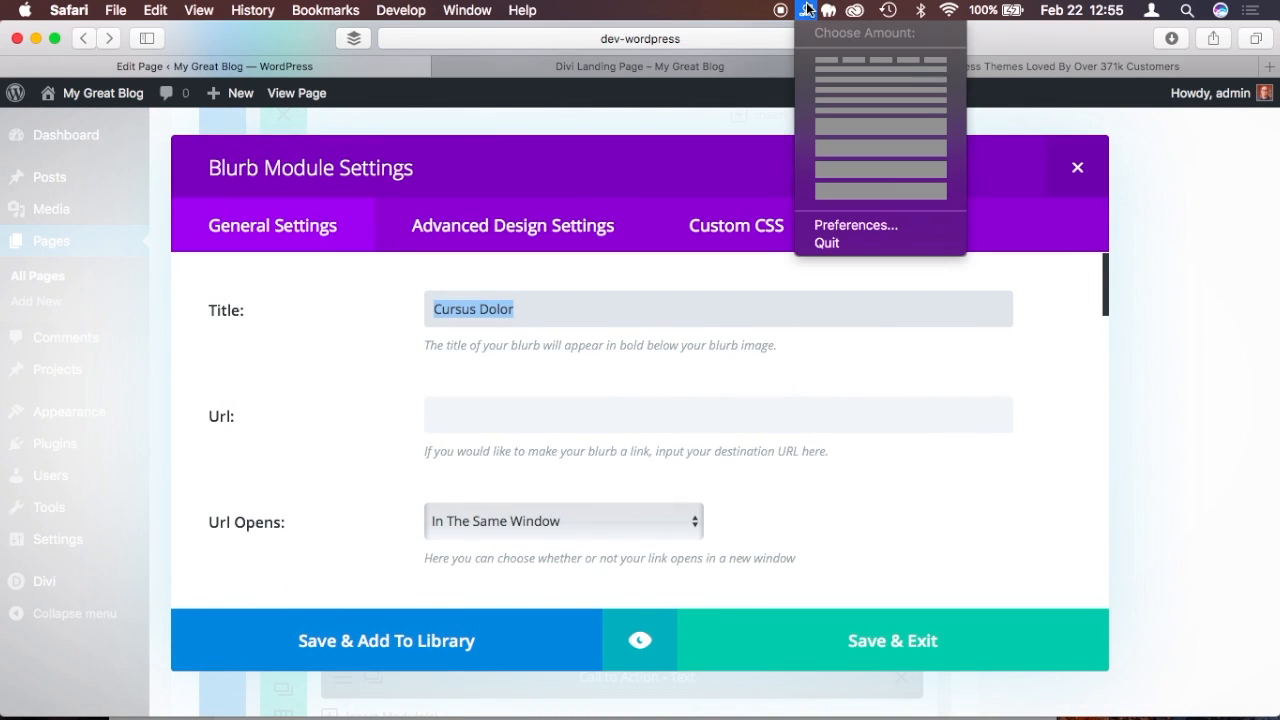
left_click(846, 62)
triple_click(571, 310)
type("Cursus Dolor")
scroll(959, 530, "down", 3)
scroll(959, 530, "up", 2)
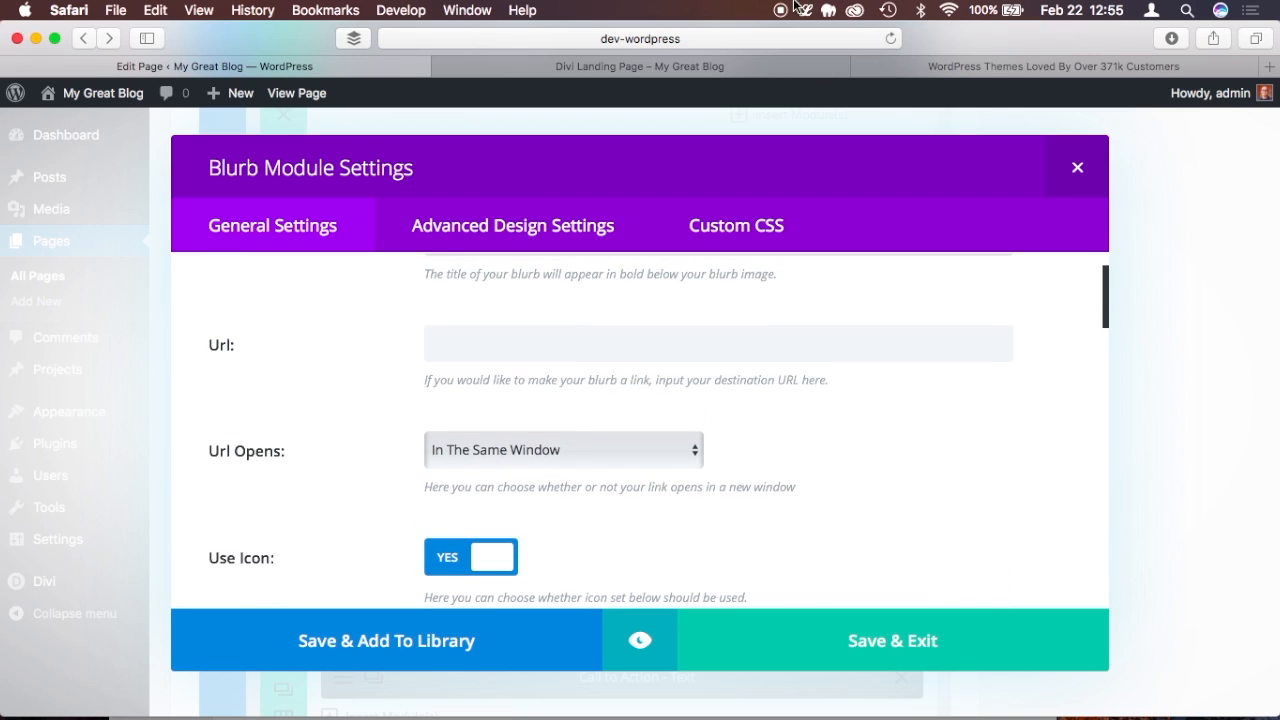
left_click(806, 10)
left_click(847, 60)
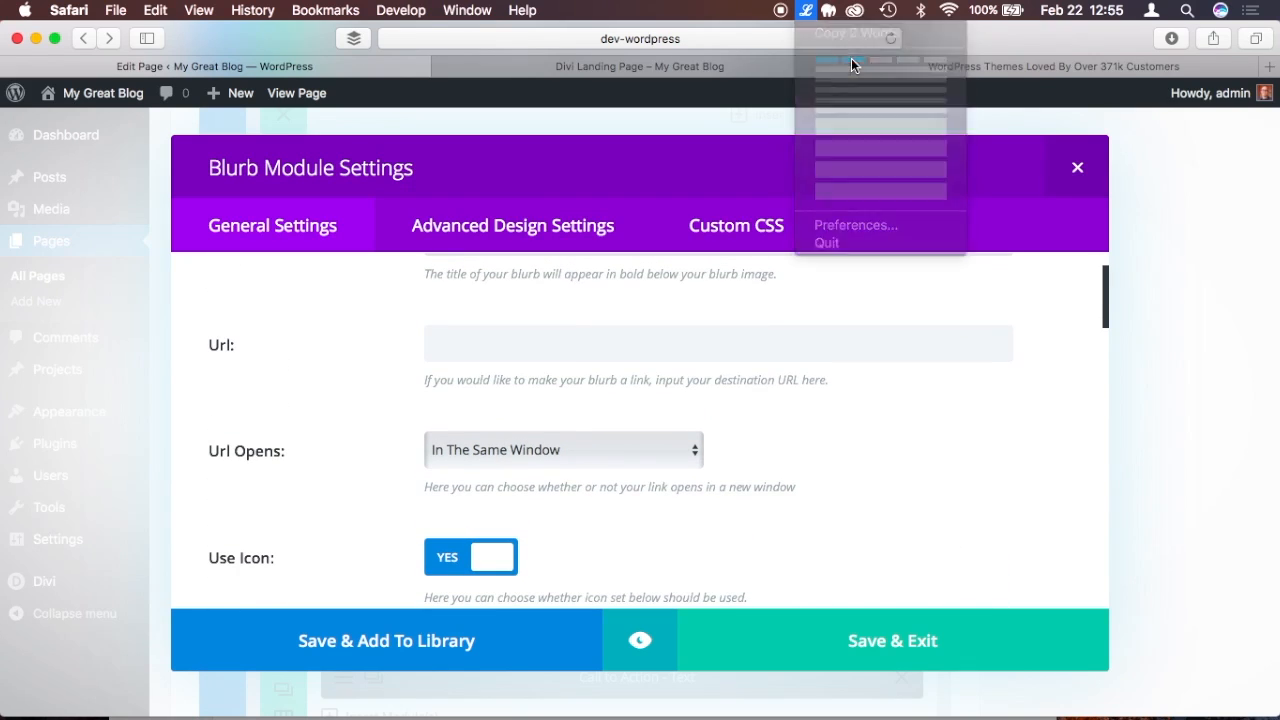
scroll(913, 419, "up", 2)
left_click(513, 310)
type("Vulputate Fringilla")
Replace the second blurb's content with a LittleIpsum paragraph beginning "Aenean lacinia bibendum nulla sed consectetur." and save the module.
scroll(857, 412, "down", 10)
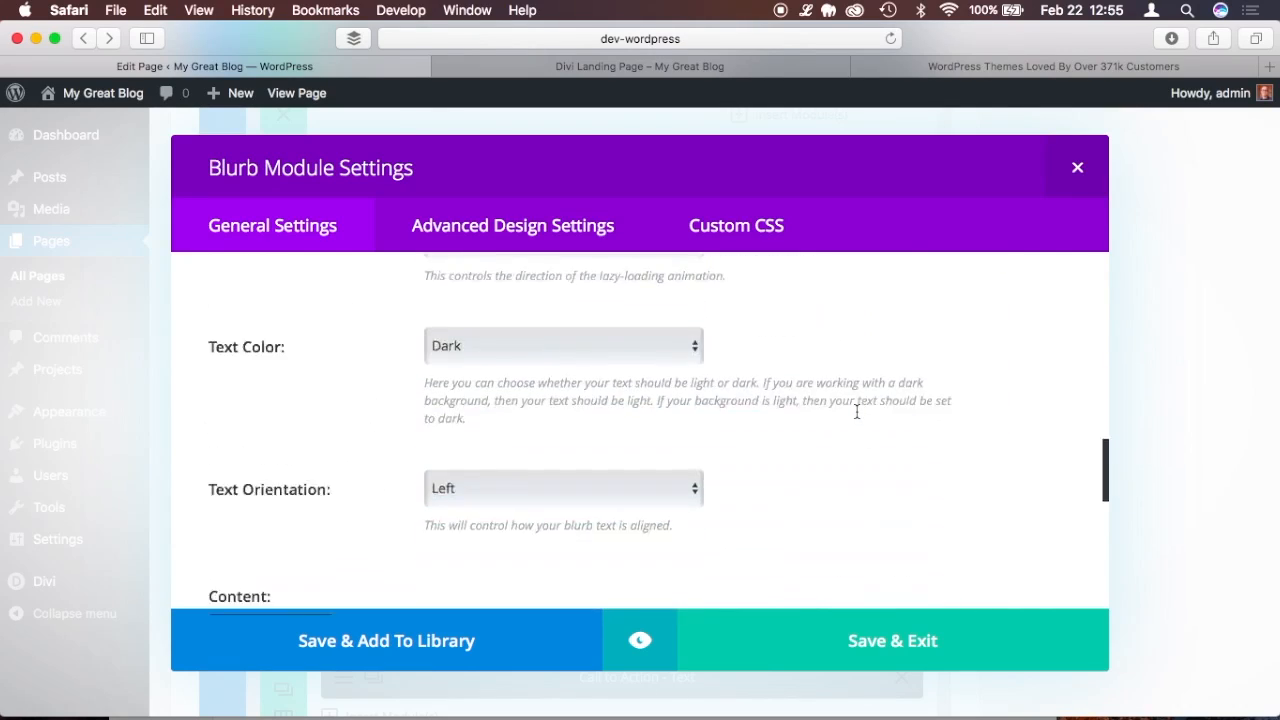
scroll(857, 412, "down", 5)
left_click(806, 10)
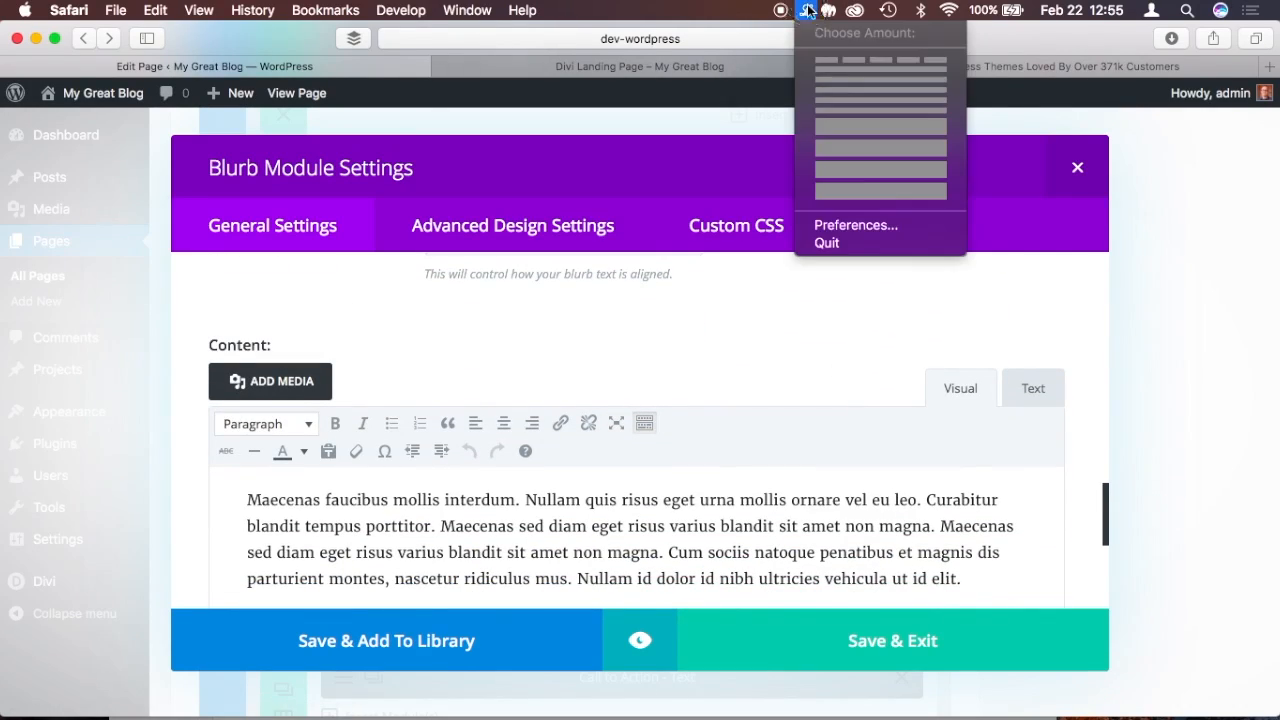
left_click(853, 125)
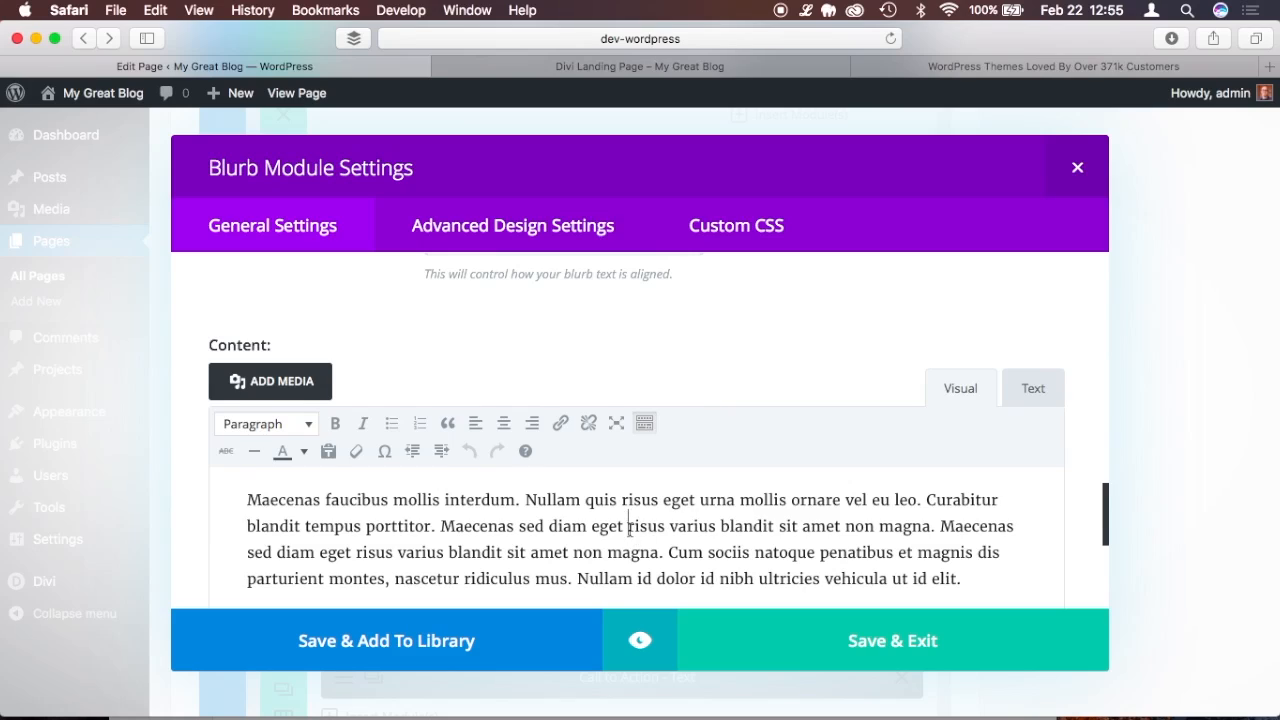
key("super+a")
key("super+v")
left_click(801, 638)
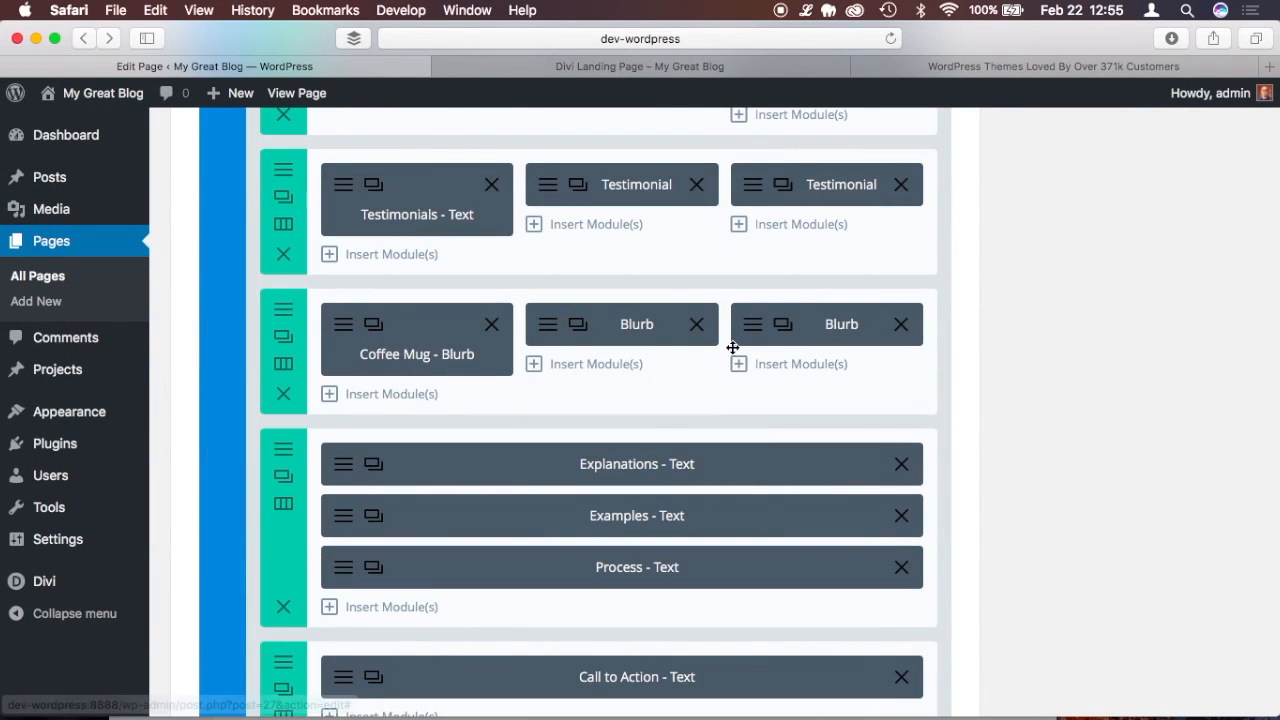
Update the page and review the three-column blurb row and the text beneath it on the published landing page.
scroll(969, 209, "up", 10)
scroll(969, 209, "up", 5)
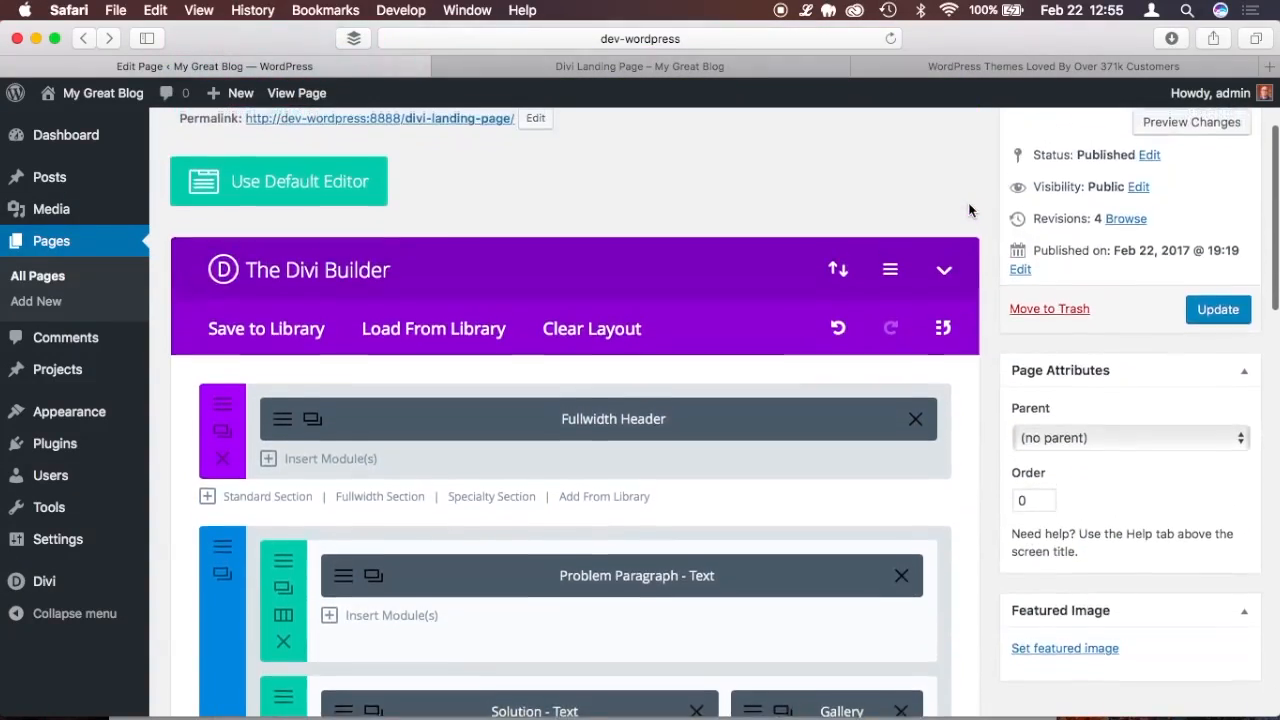
left_click(572, 67)
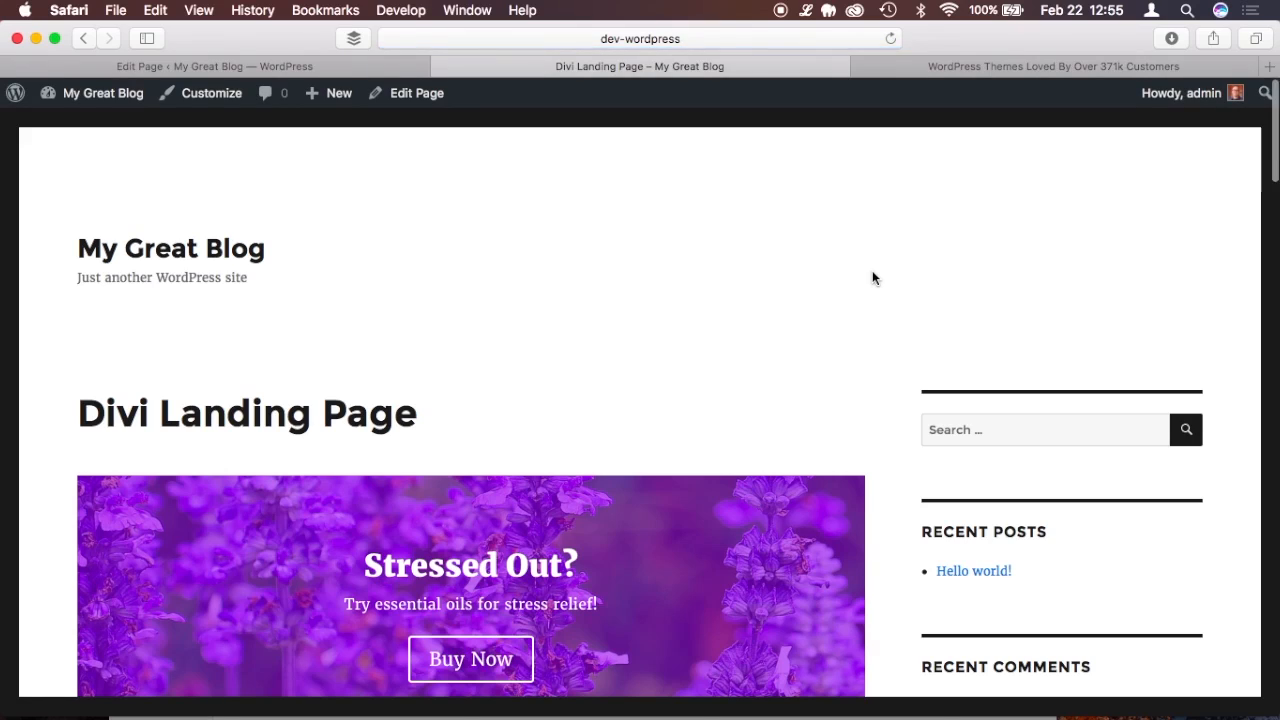
scroll(873, 277, "down", 8)
scroll(872, 278, "down", 12)
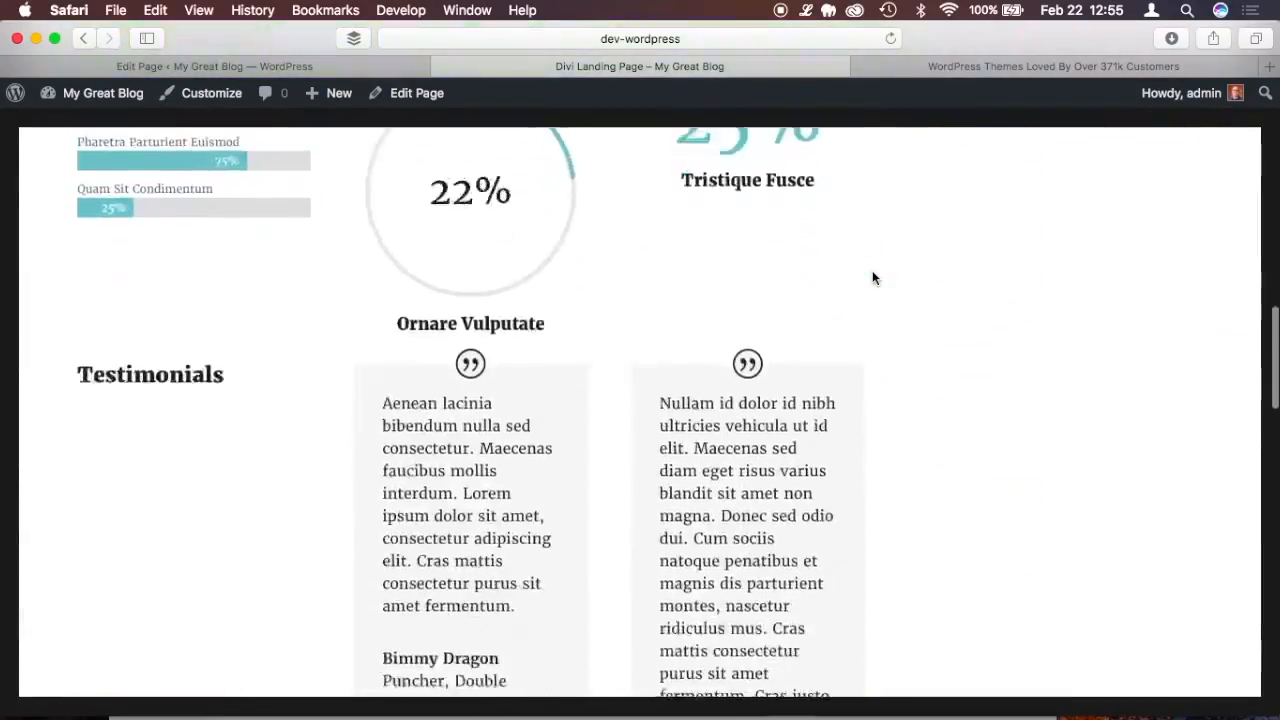
scroll(872, 278, "down", 3)
scroll(872, 278, "up", 1)
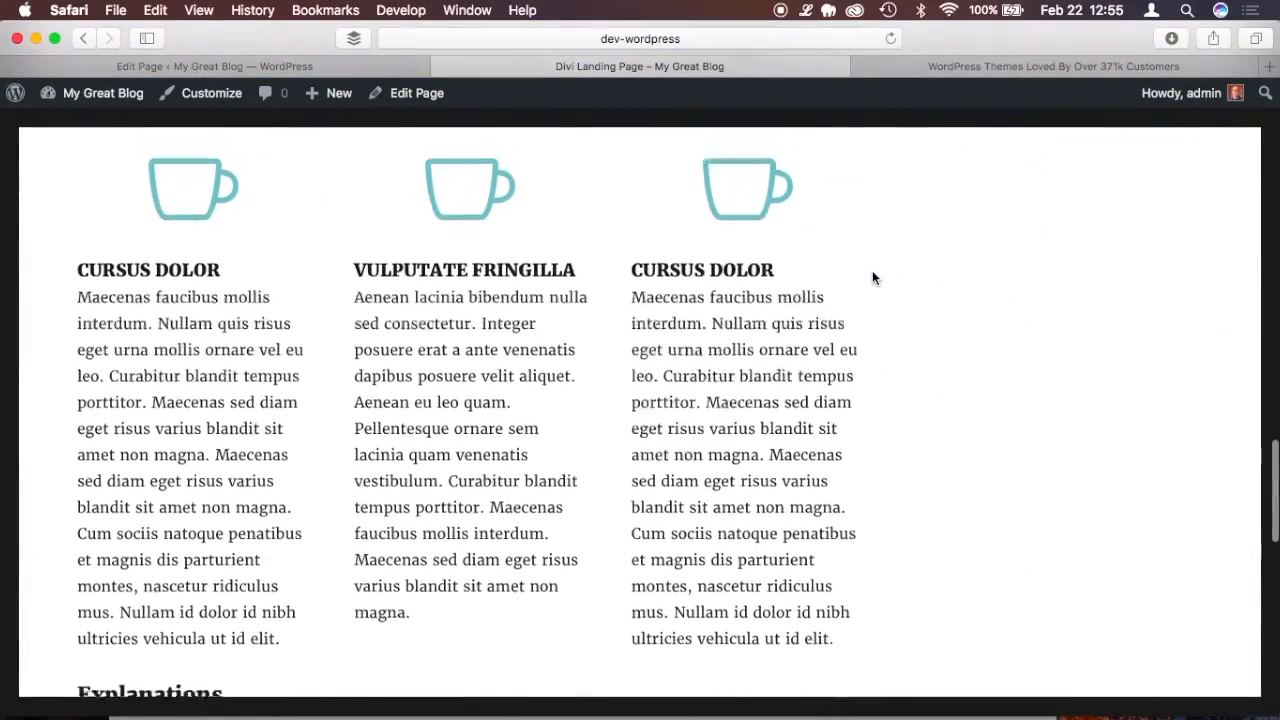
scroll(872, 278, "down", 6)
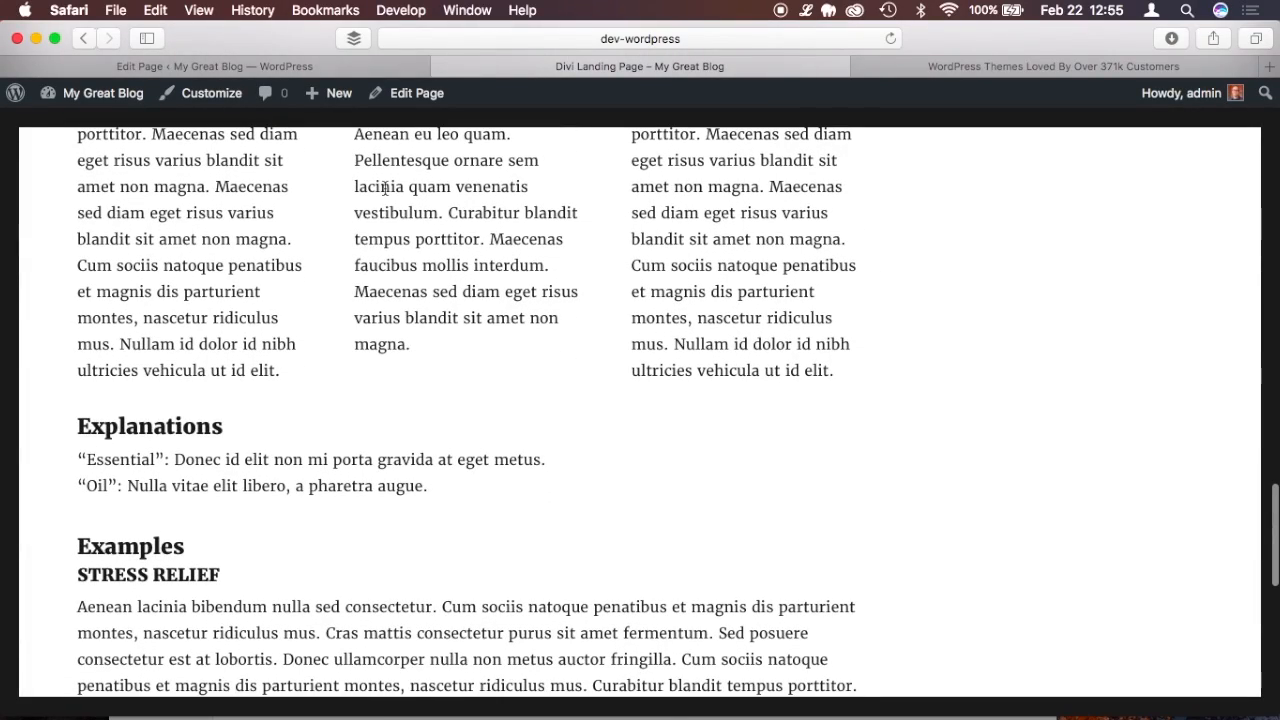
Return to the page editor and delete the Explanations text module from the row below the blurbs.
left_click(285, 66)
scroll(998, 452, "down", 20)
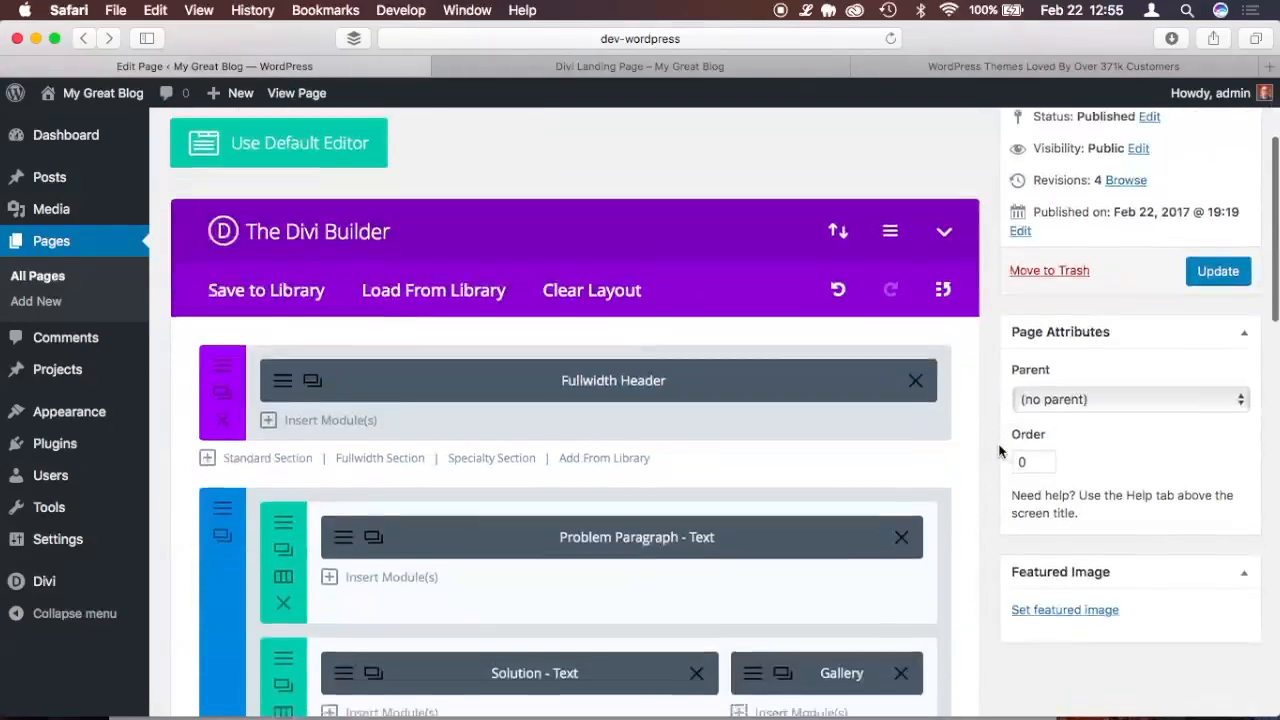
scroll(998, 452, "down", 6)
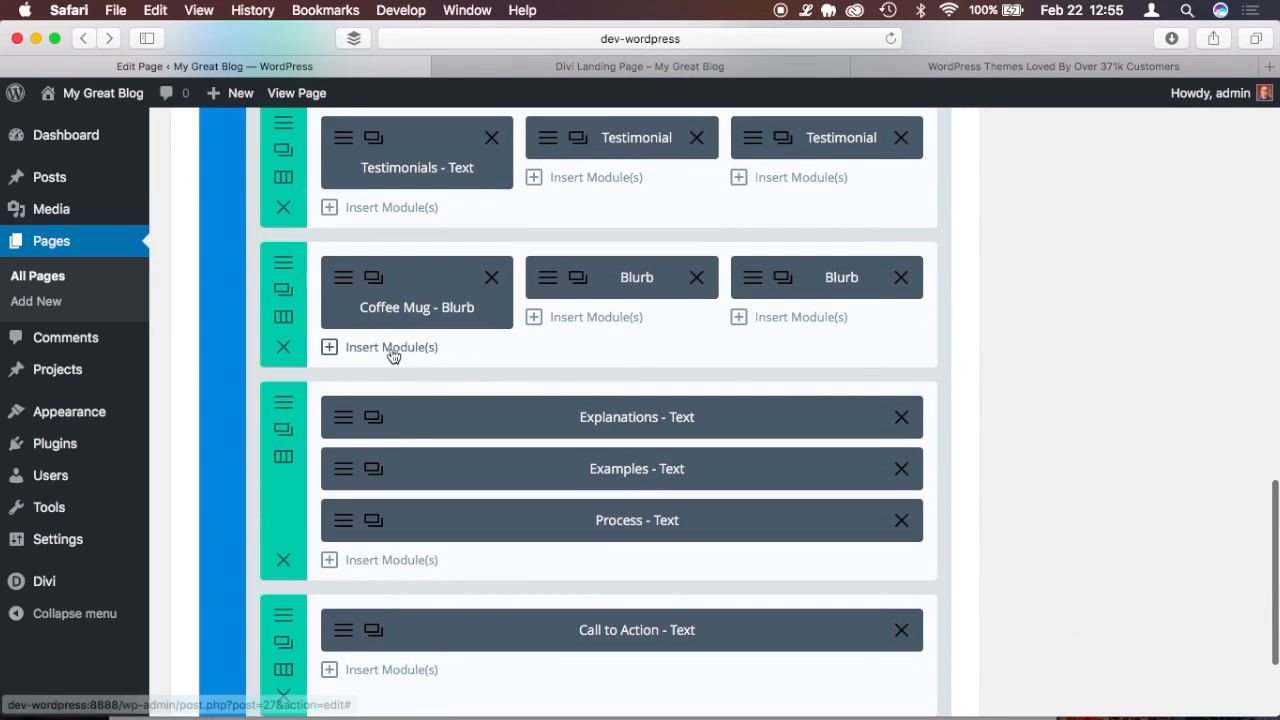
left_click(901, 417)
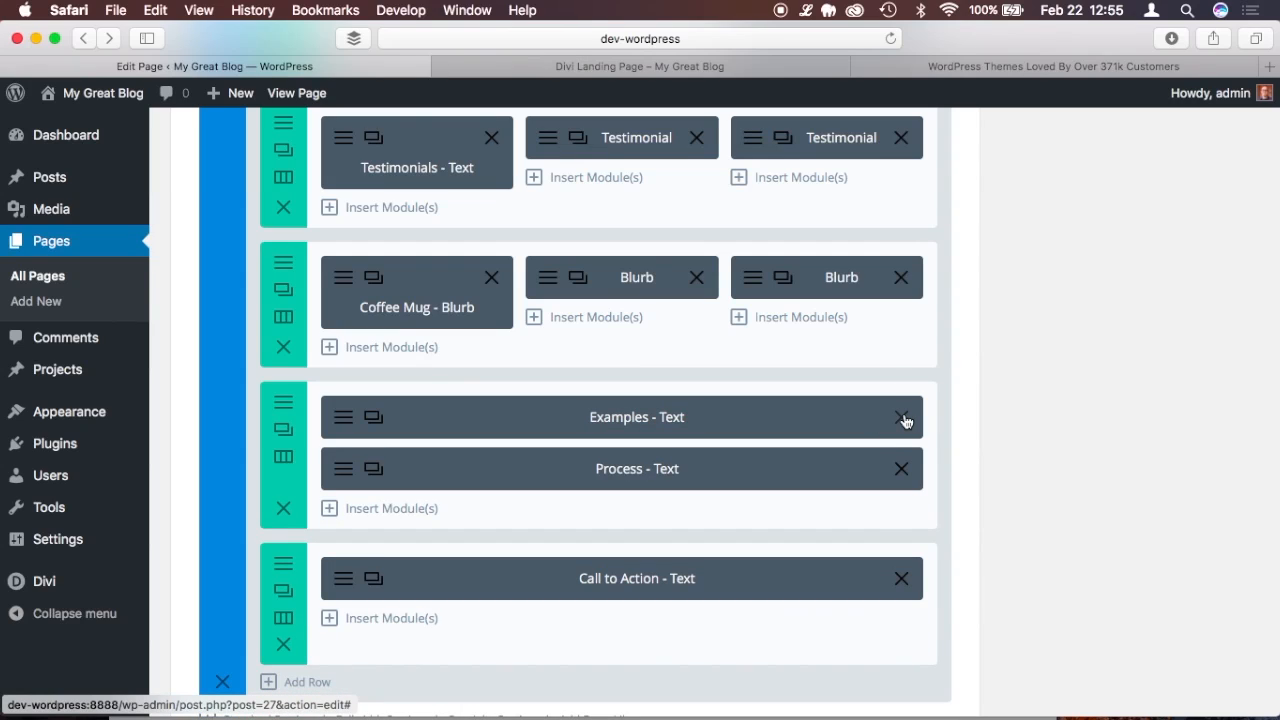
Insert a Button module below the Call to Action text with URL "#", text "Order Now" and center alignment.
left_click(372, 625)
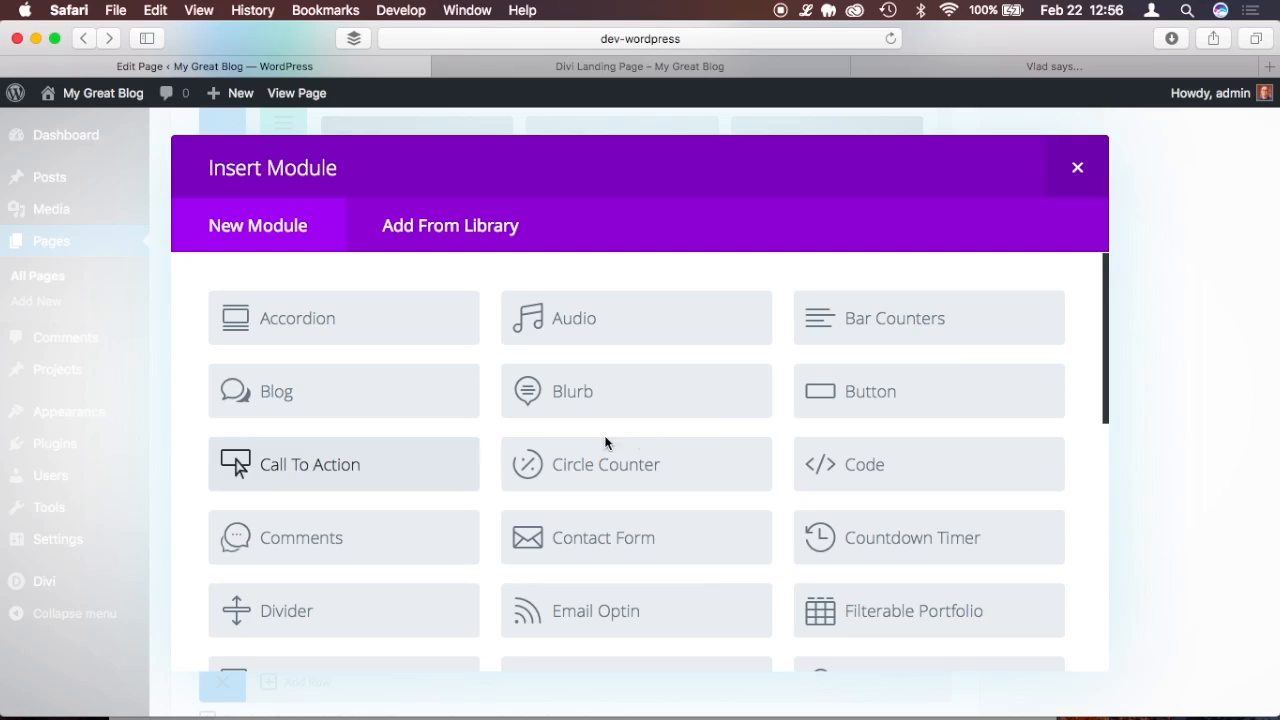
left_click(866, 398)
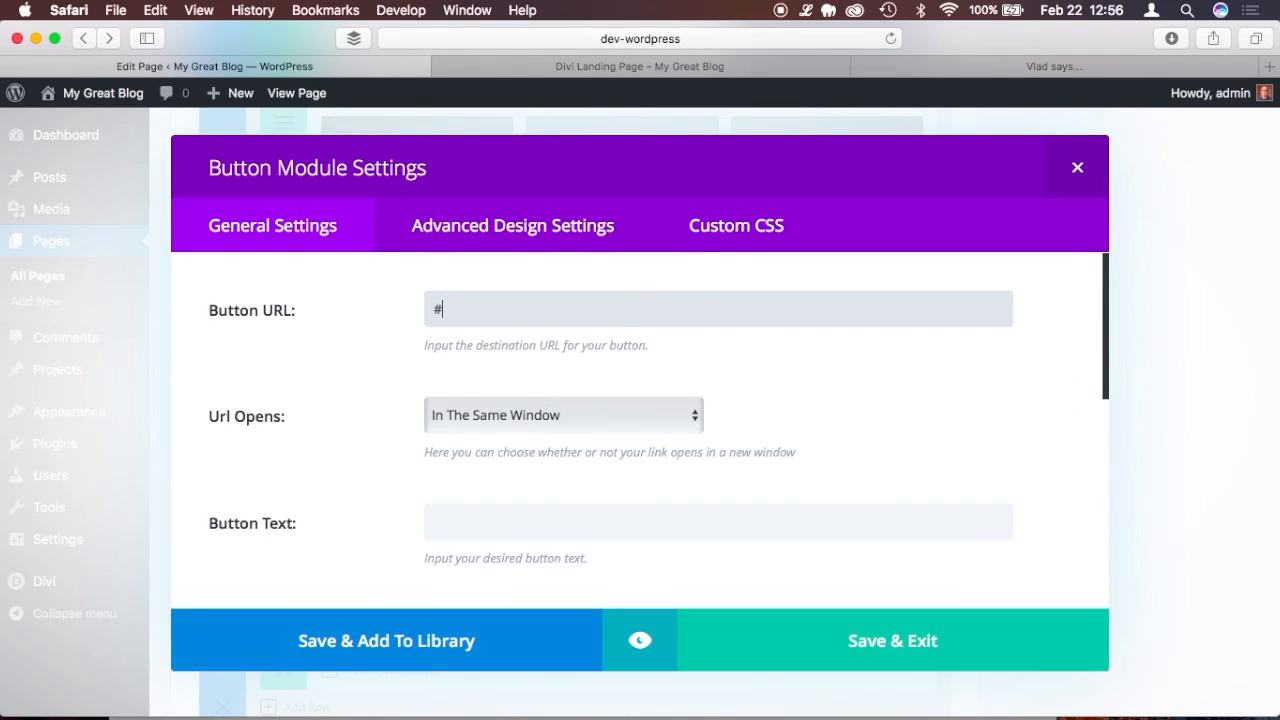
scroll(873, 380, "down", 2)
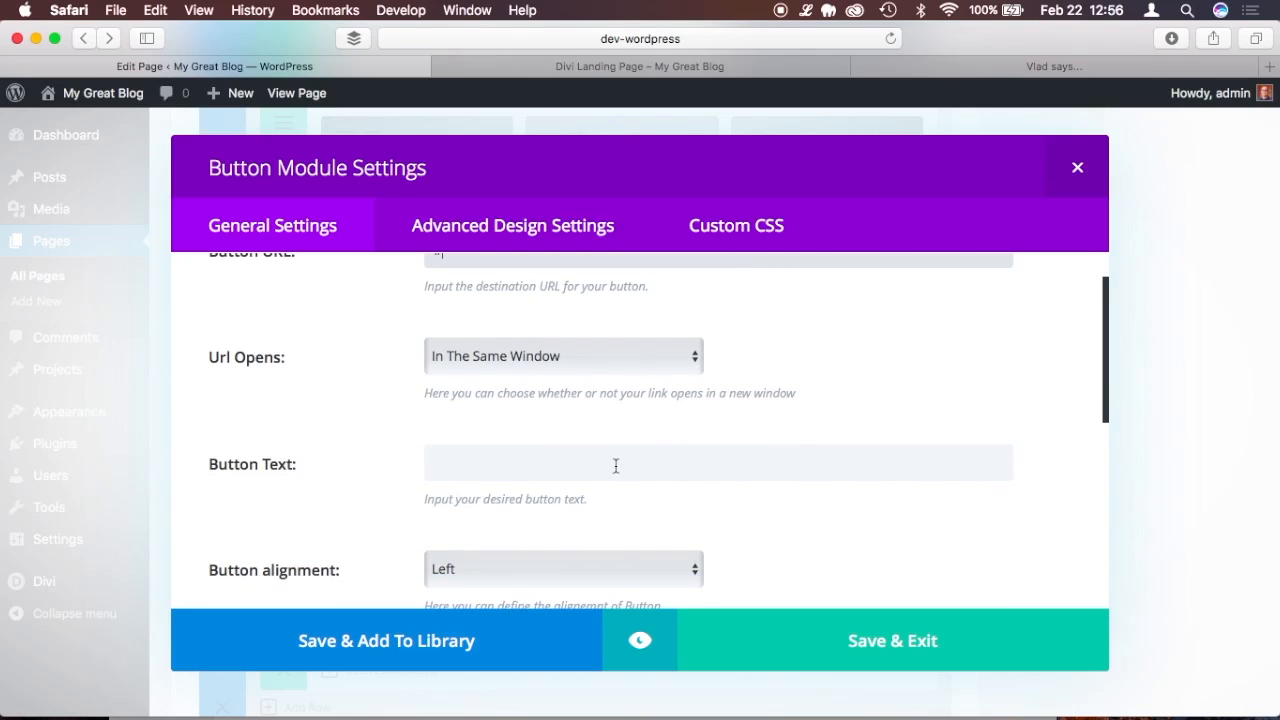
left_click(567, 460)
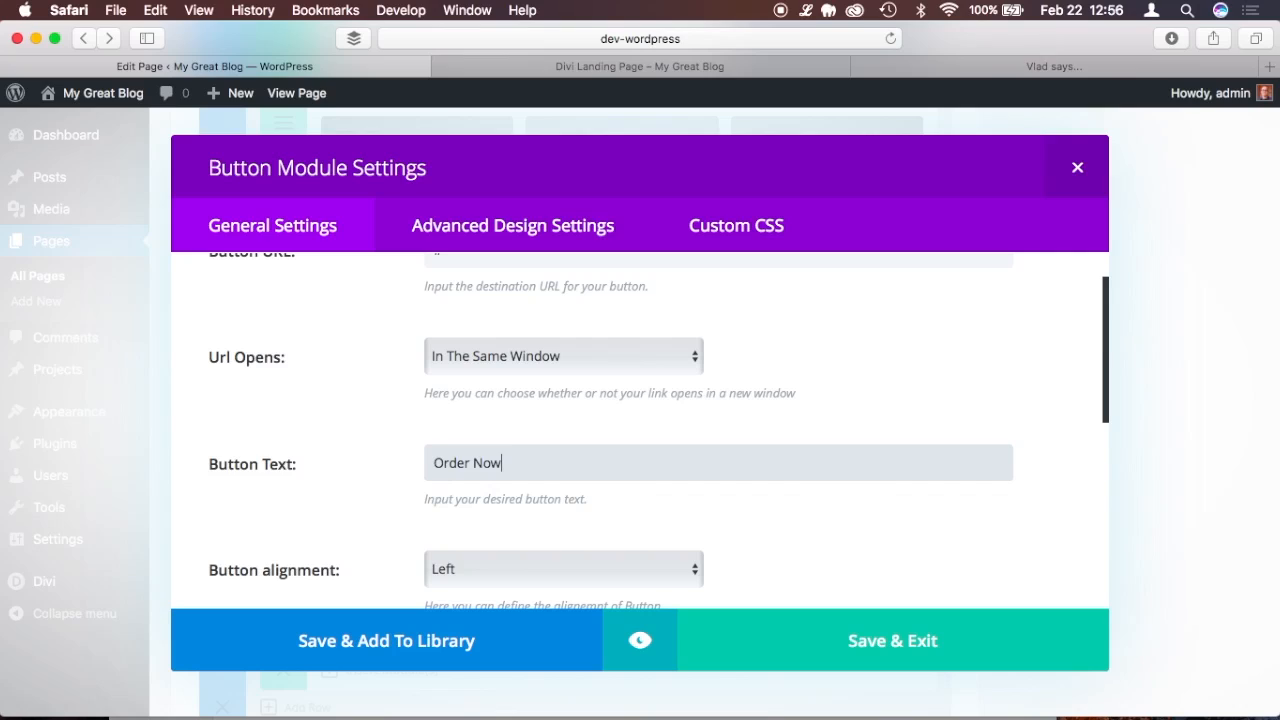
scroll(722, 490, "down", 3)
left_click(562, 483)
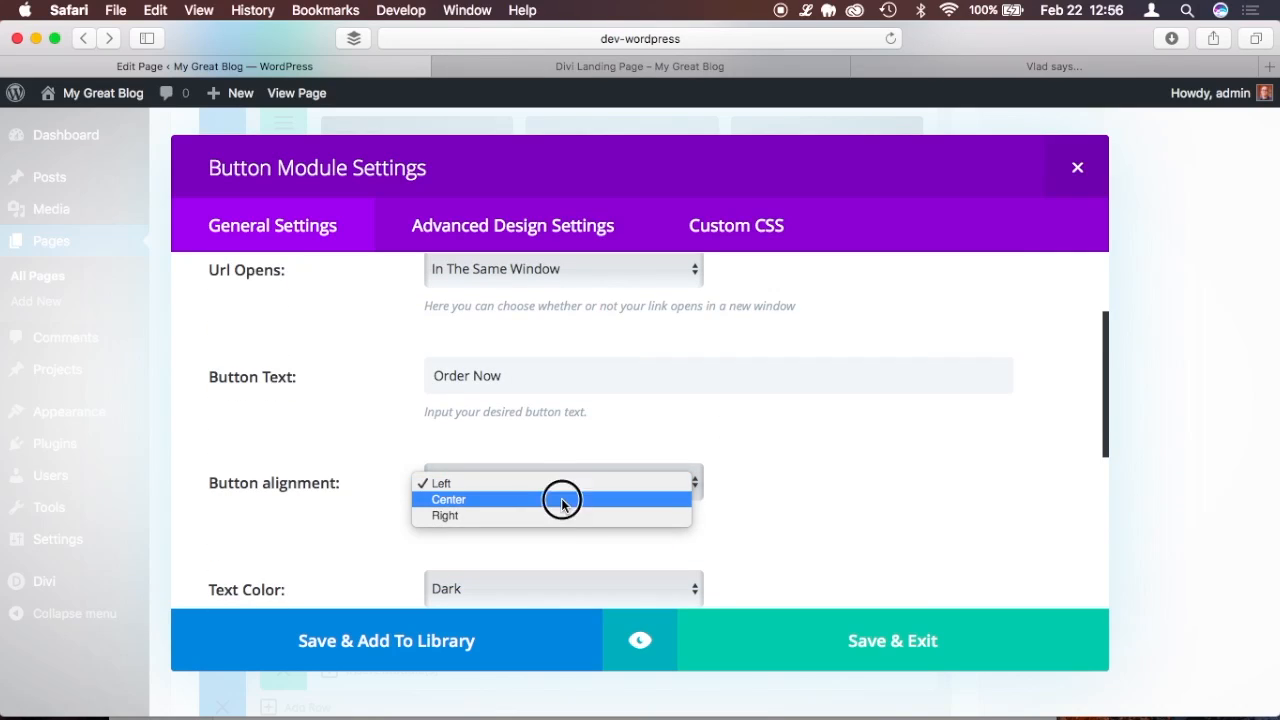
left_click(563, 499)
scroll(832, 511, "down", 15)
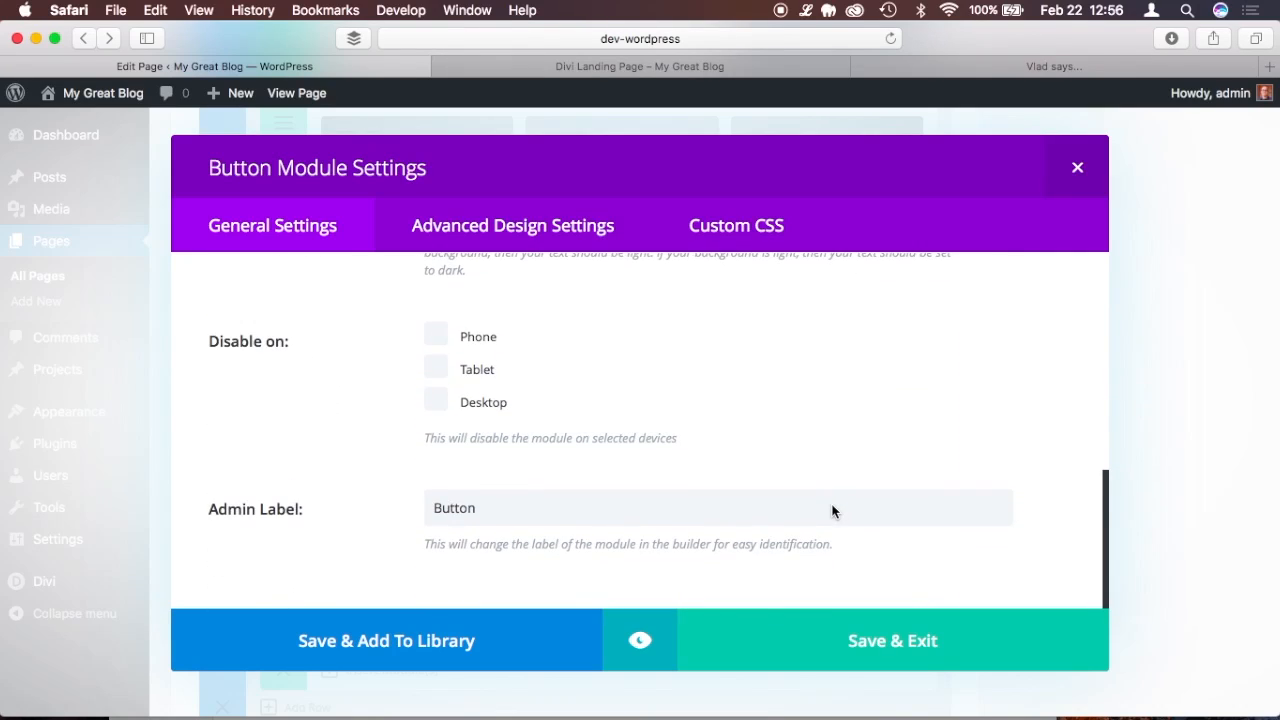
Preview the Order Now button at desktop size at the end of the section and save the Button module.
left_click(649, 656)
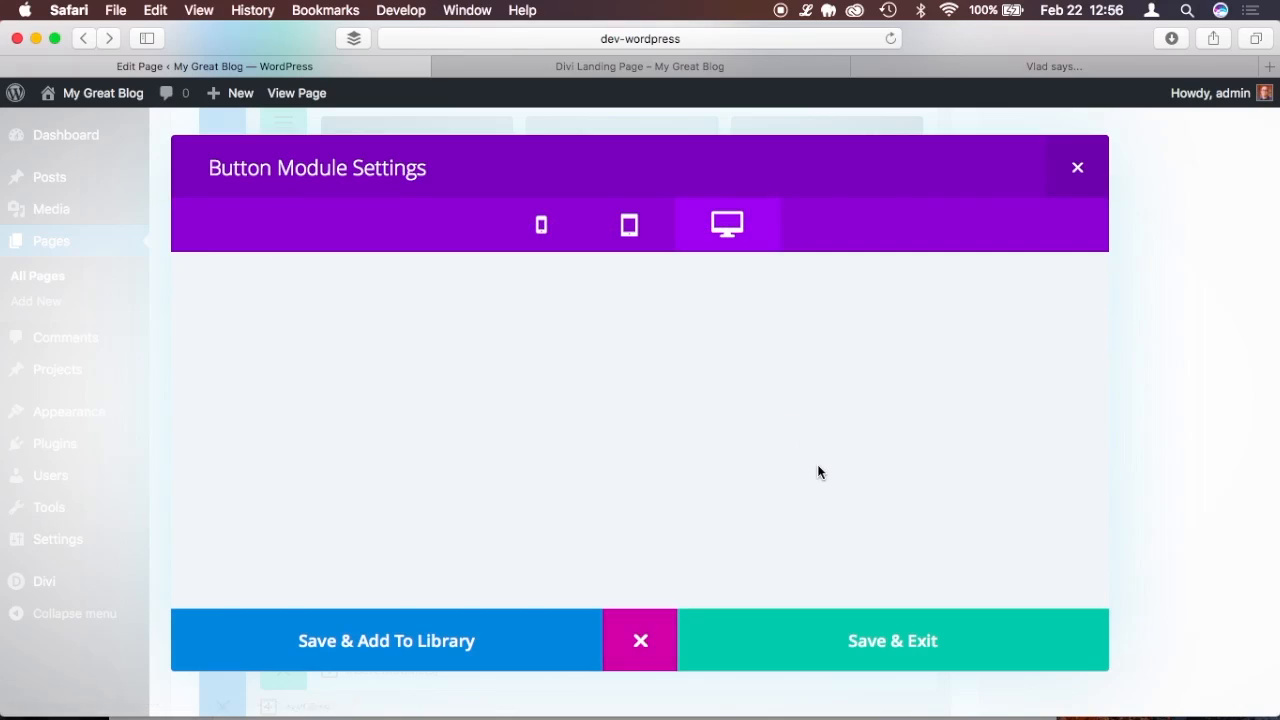
scroll(818, 473, "down", 10)
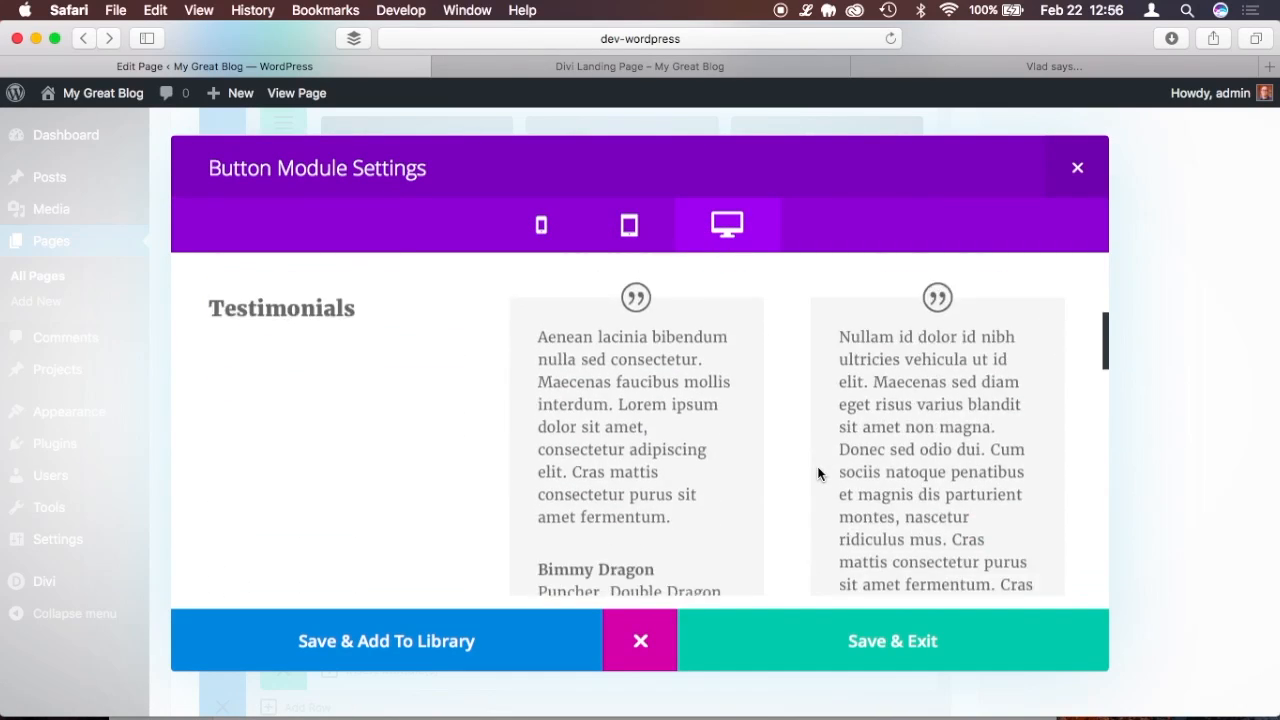
scroll(818, 473, "down", 15)
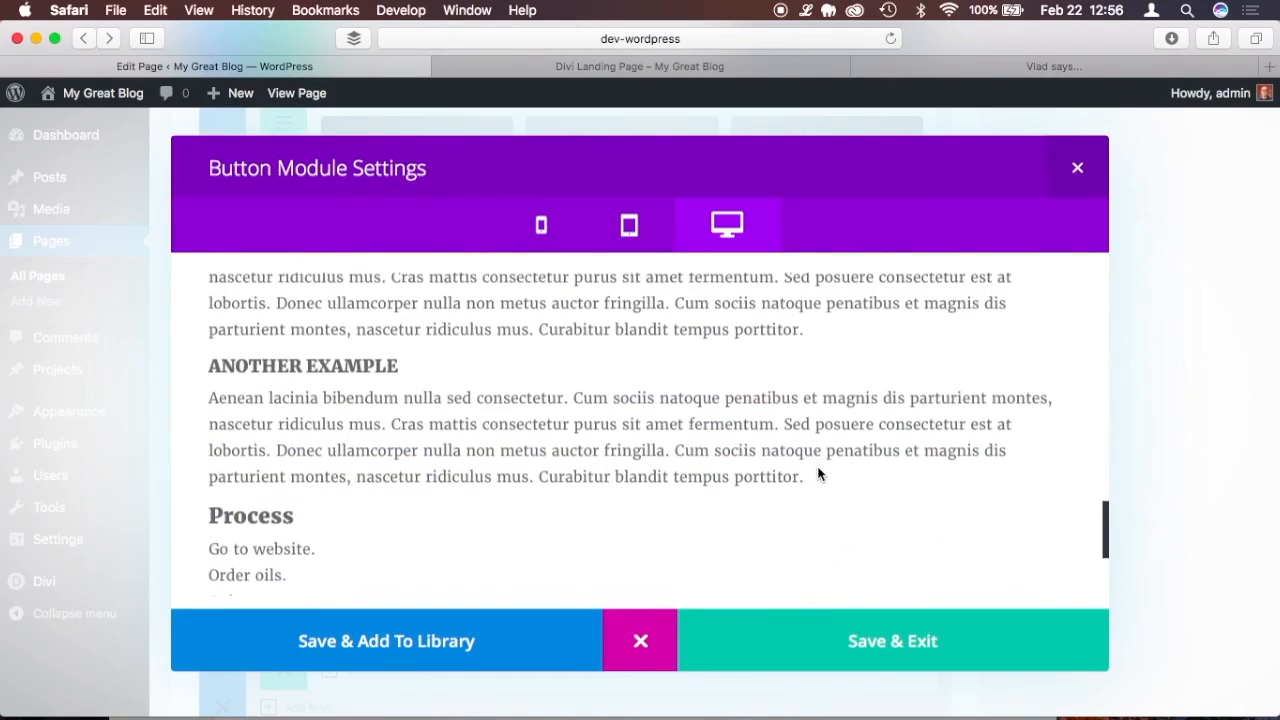
scroll(818, 473, "down", 2)
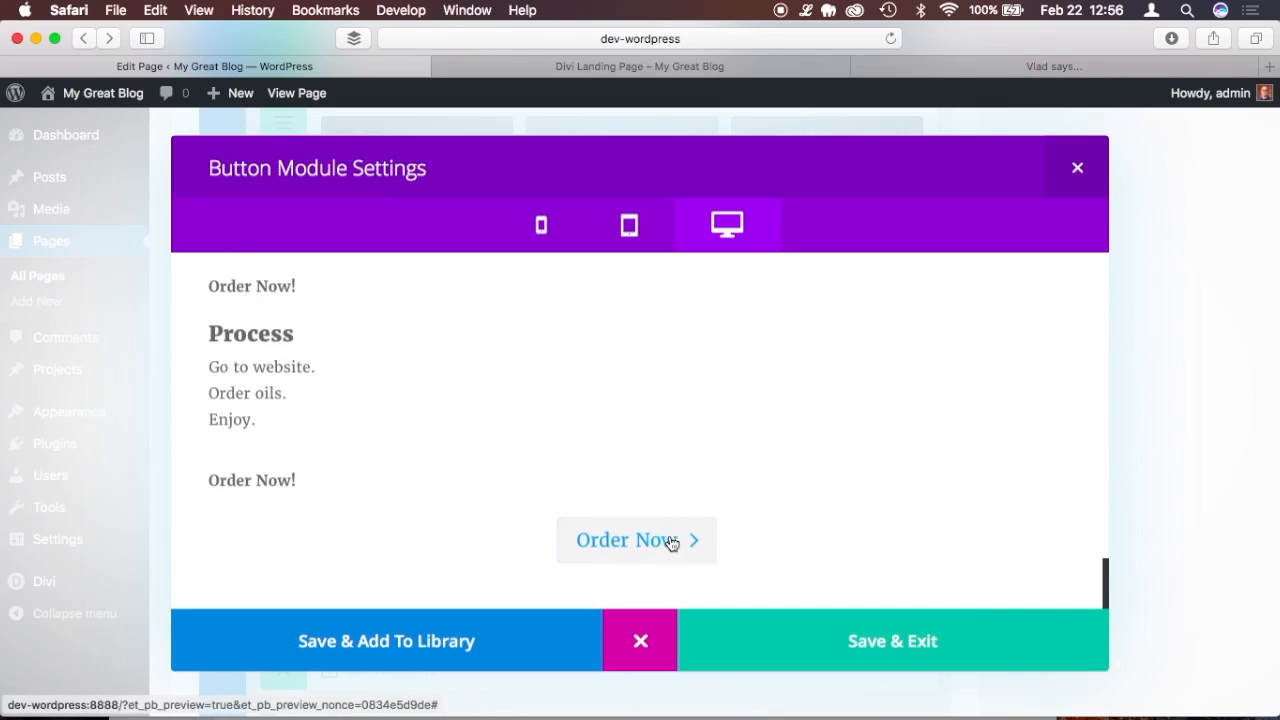
left_click(862, 650)
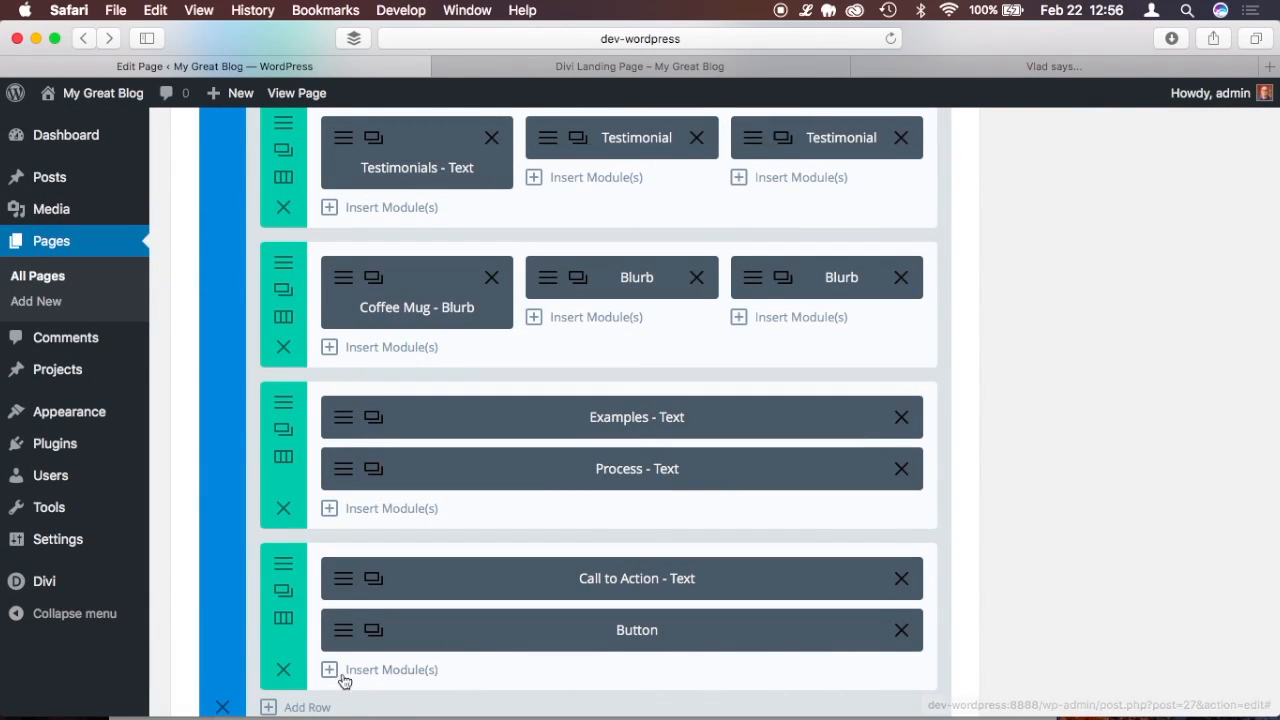
Insert a Call To Action module below the button and title it "Call to Action Title".
left_click(352, 675)
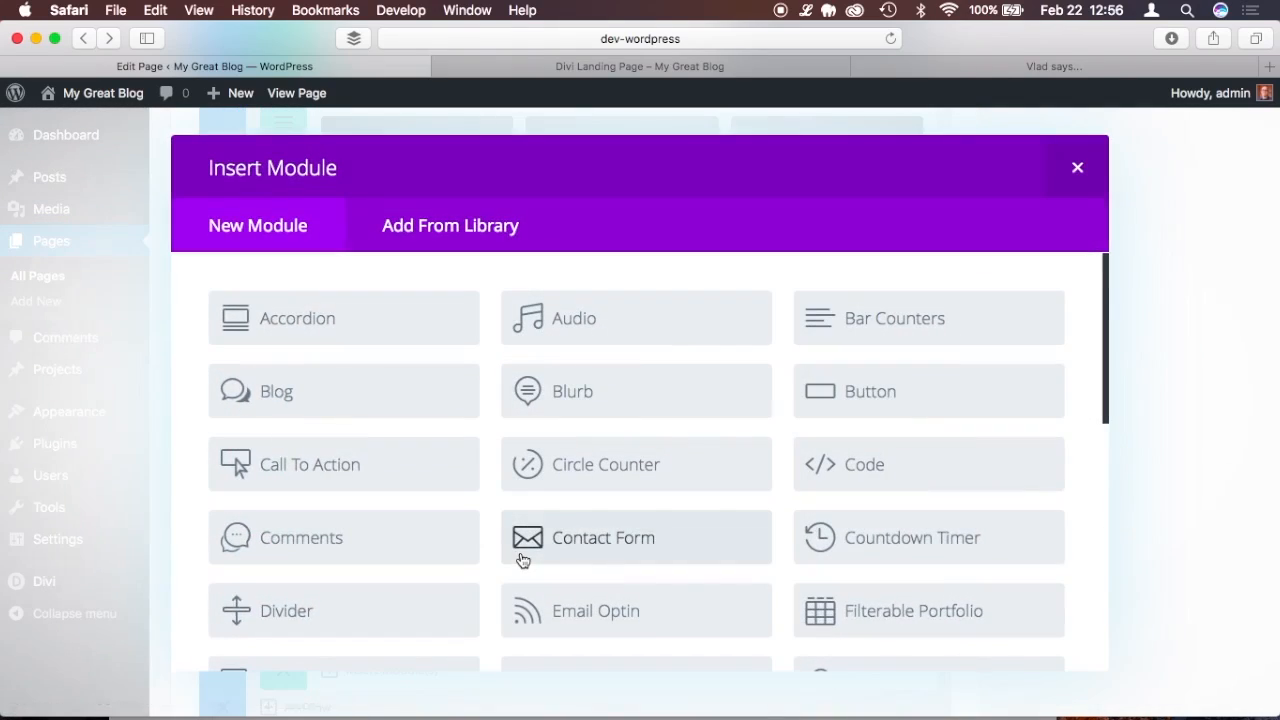
left_click(327, 467)
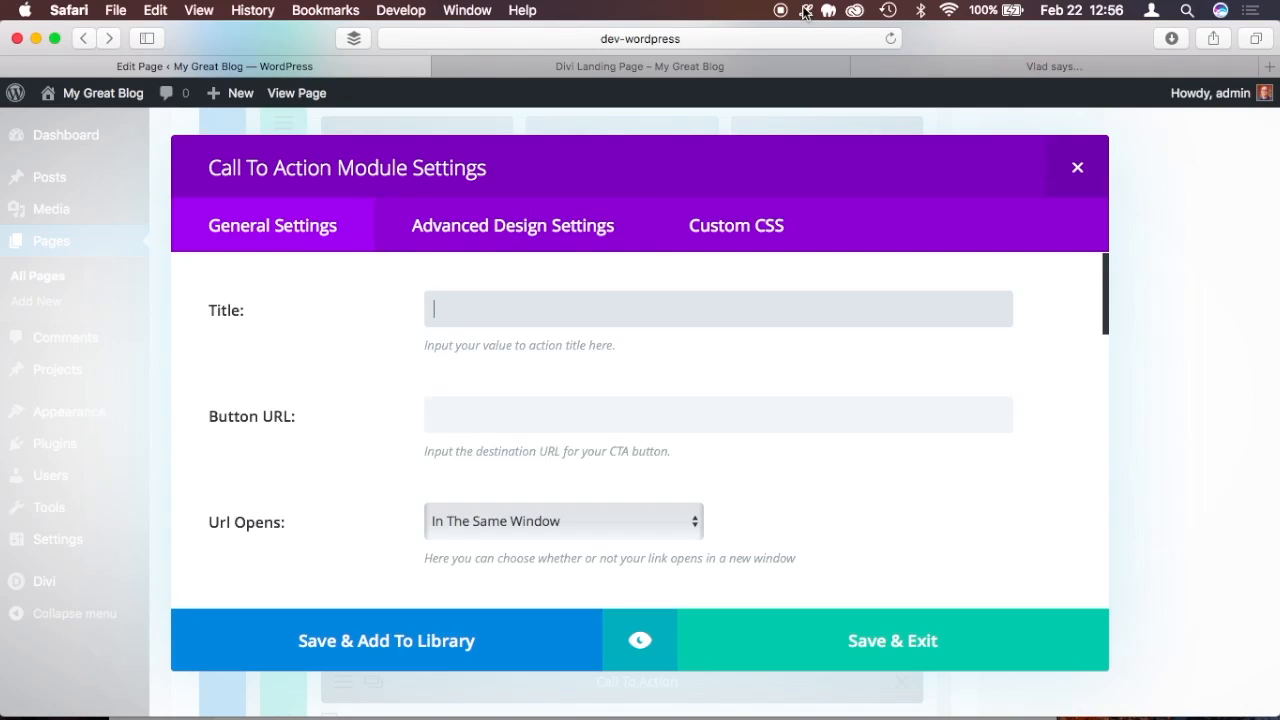
type("Call to Action Title")
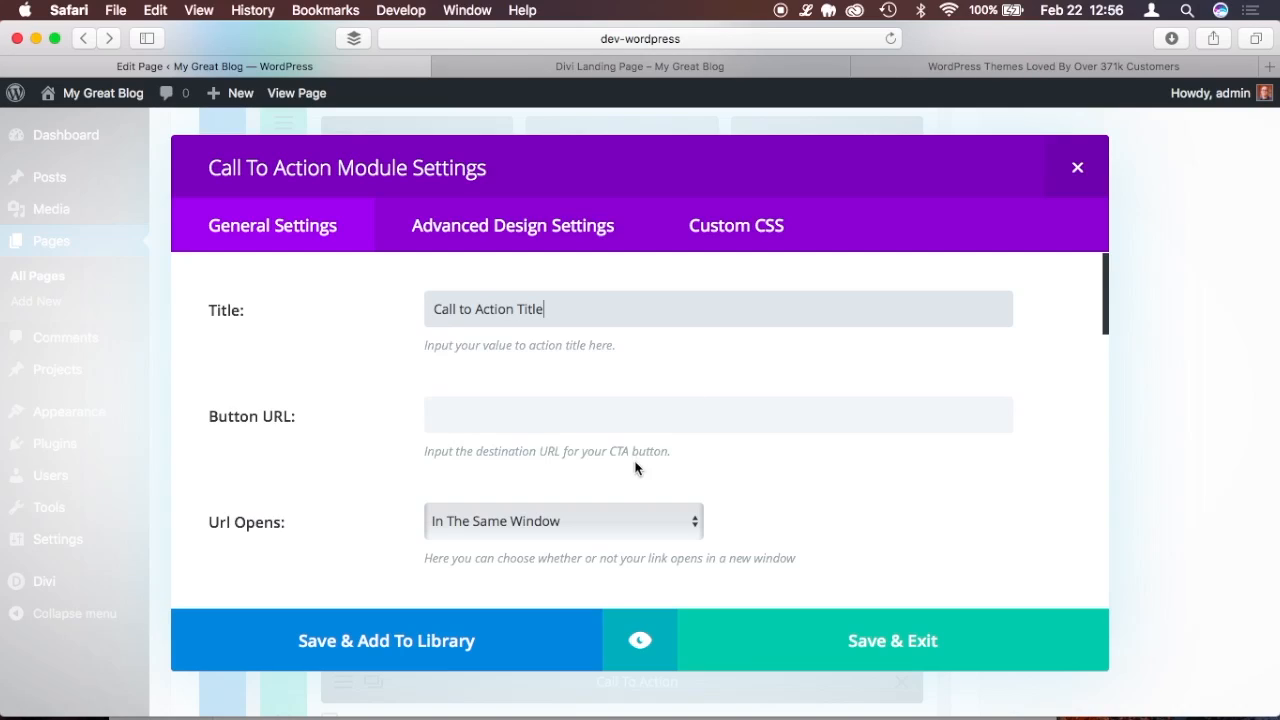
Set the Call To Action module's button URL to "#" and its button text to "Order Now".
left_click(583, 423)
type("#")
scroll(356, 454, "down", 2)
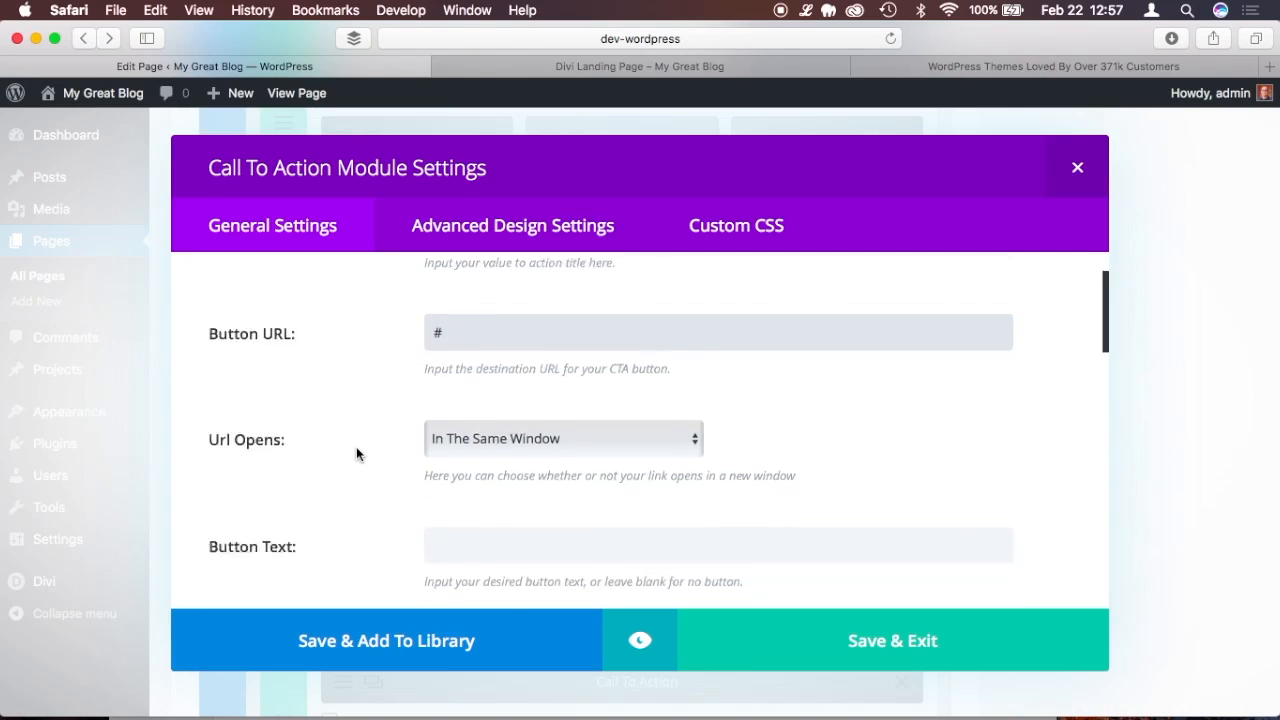
scroll(356, 454, "down", 2)
left_click(510, 443)
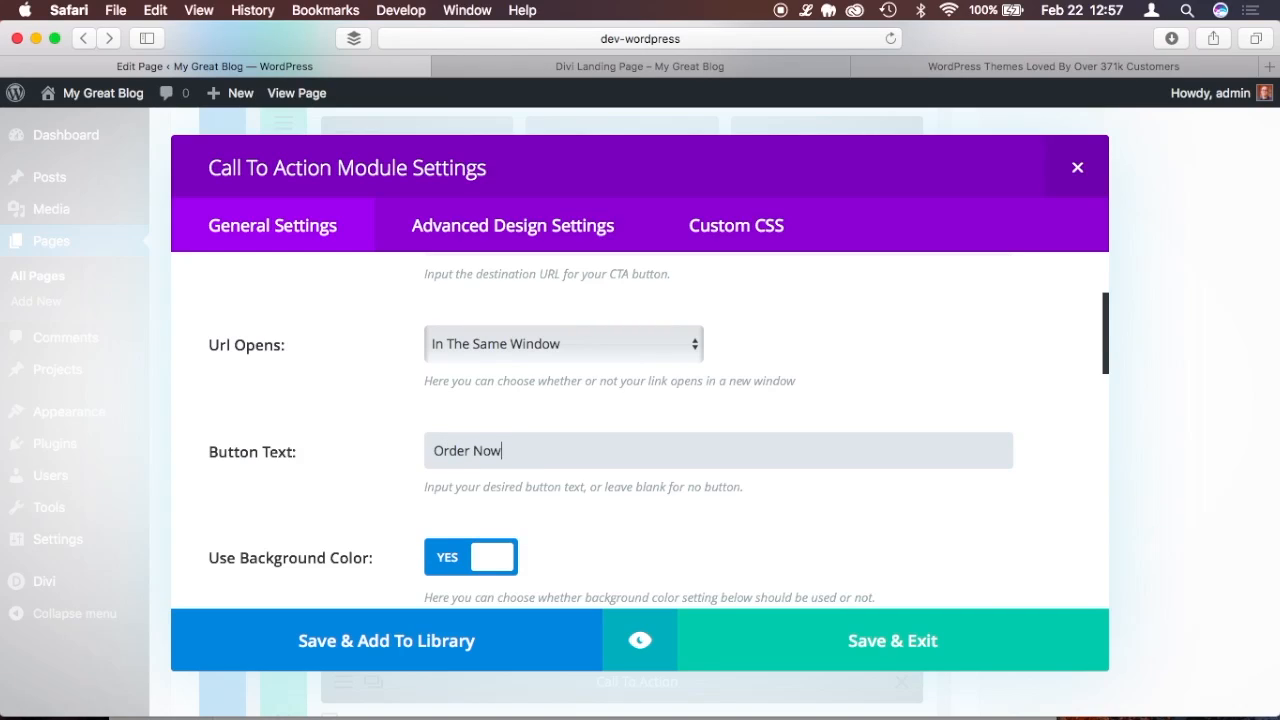
Fill the Call To Action content with a generated placeholder paragraph beginning "Aenean eu leo quam".
scroll(608, 530, "down", 8)
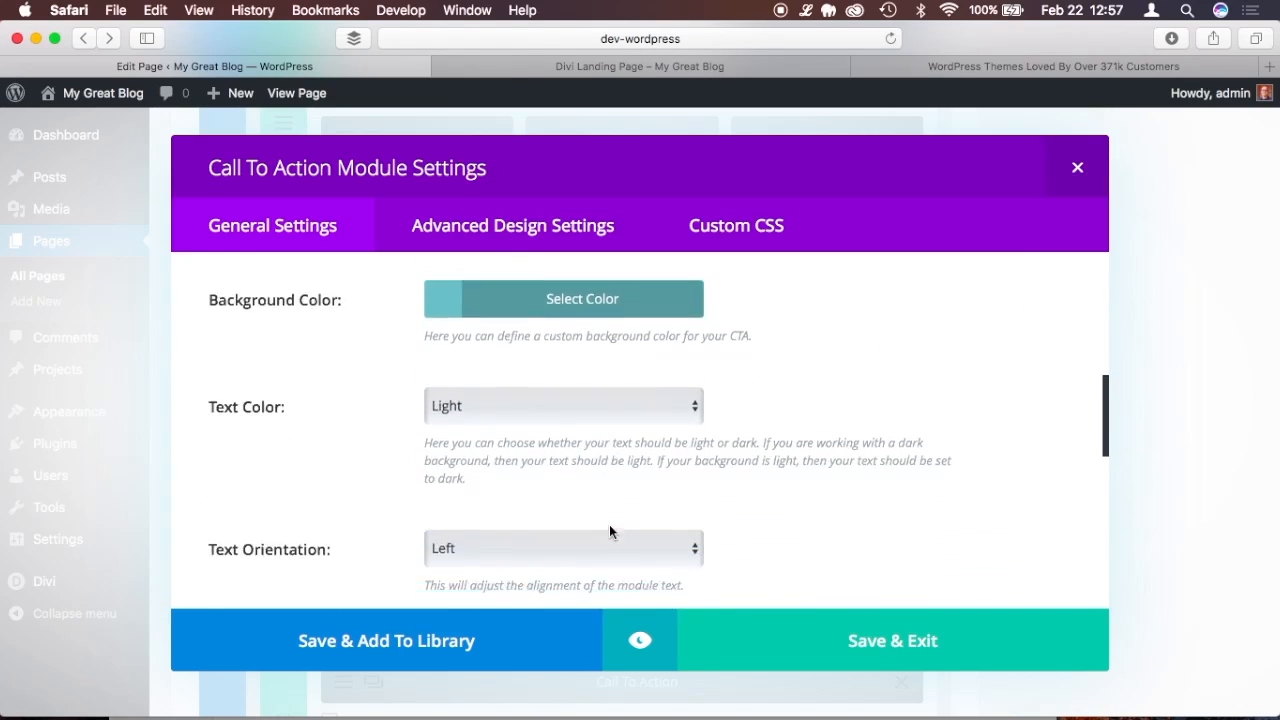
scroll(609, 530, "down", 4)
scroll(591, 392, "down", 5)
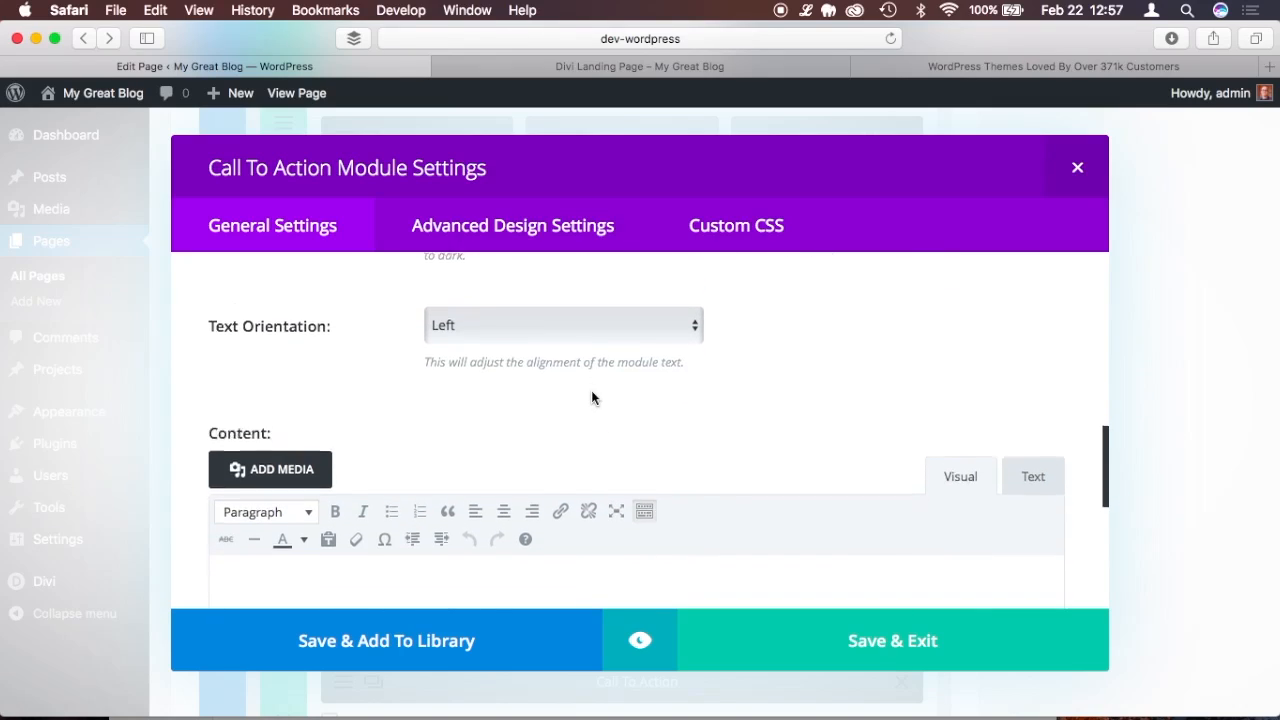
left_click(806, 14)
left_click(845, 129)
left_click(398, 394)
type("Aenean eu leo quam. Pellentesque ornare sem lacinia quam venenatis vestibulum. Nullam id dolor id nibh ultricies vehicula ut id elit. Maecenas faucibus mollis interdum. Nullam quis risus eget urna mollis ornare vel eu leo. Morbi leo risus, porta ac consectetur ac, vestibulum at eros.")
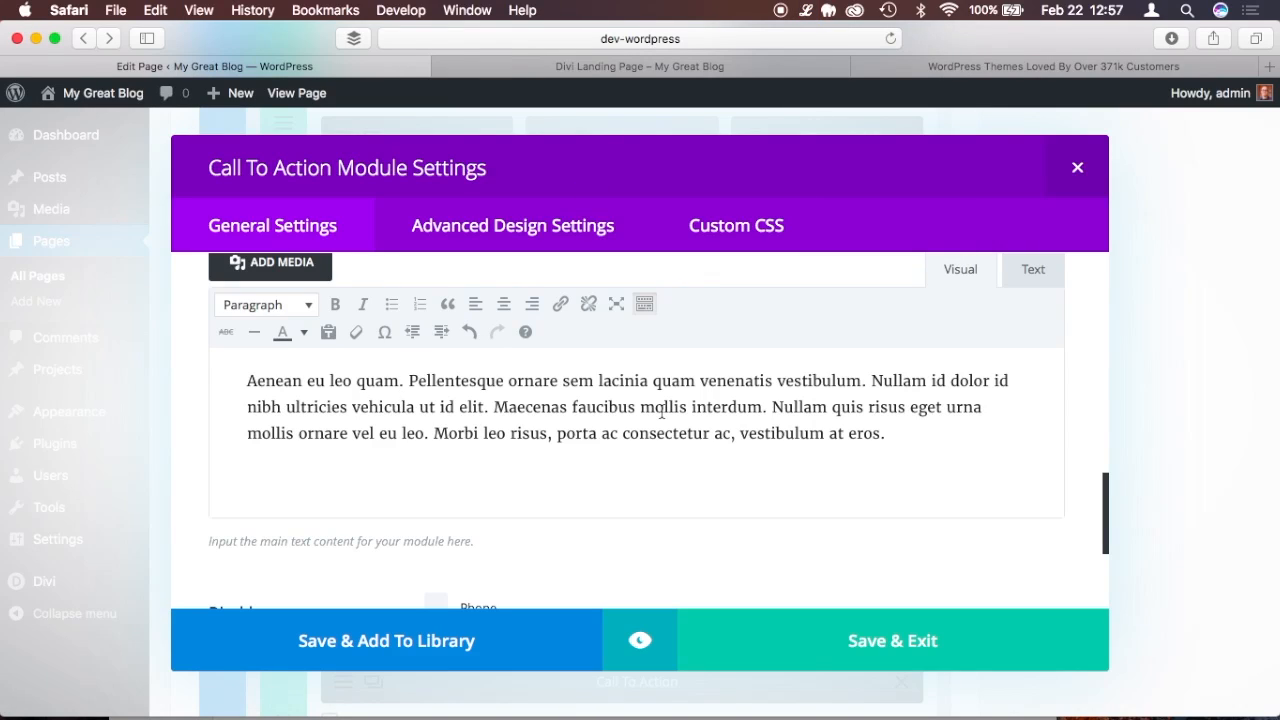
scroll(662, 430, "down", 5)
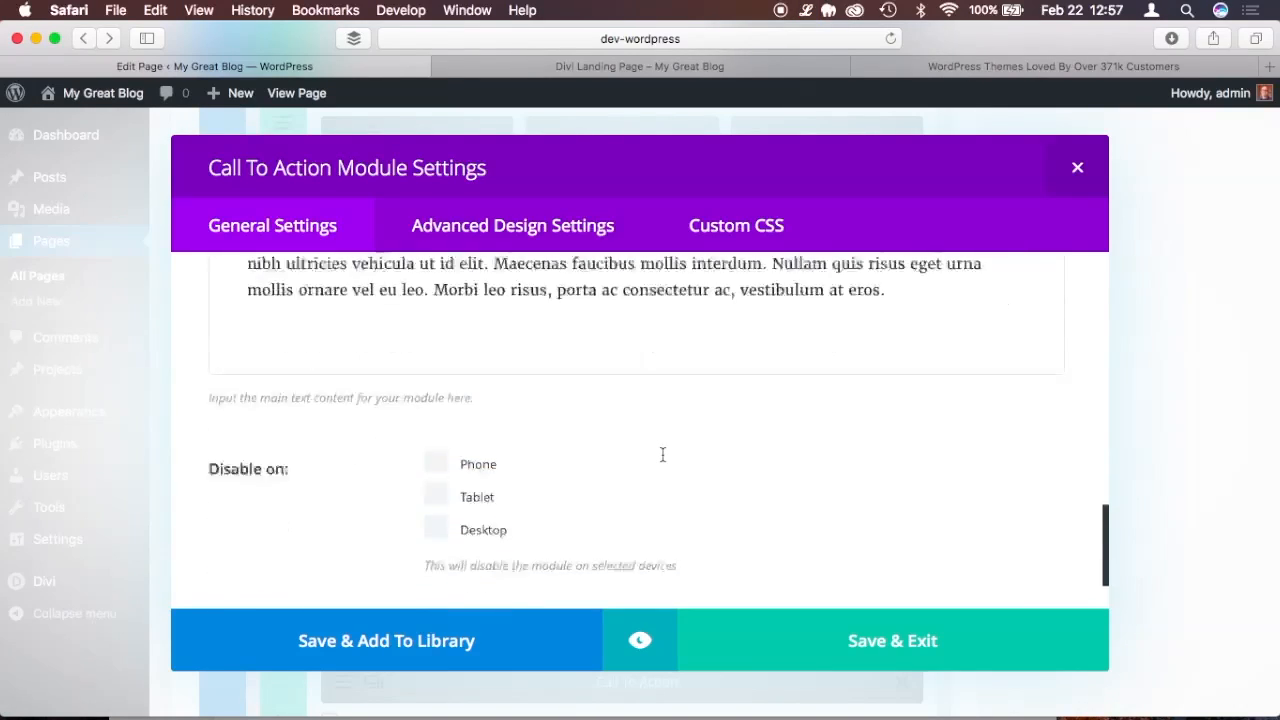
Preview the Call To Action box beneath the Order Now button at desktop size and save the module.
left_click(640, 641)
scroll(728, 455, "down", 4)
scroll(728, 458, "down", 20)
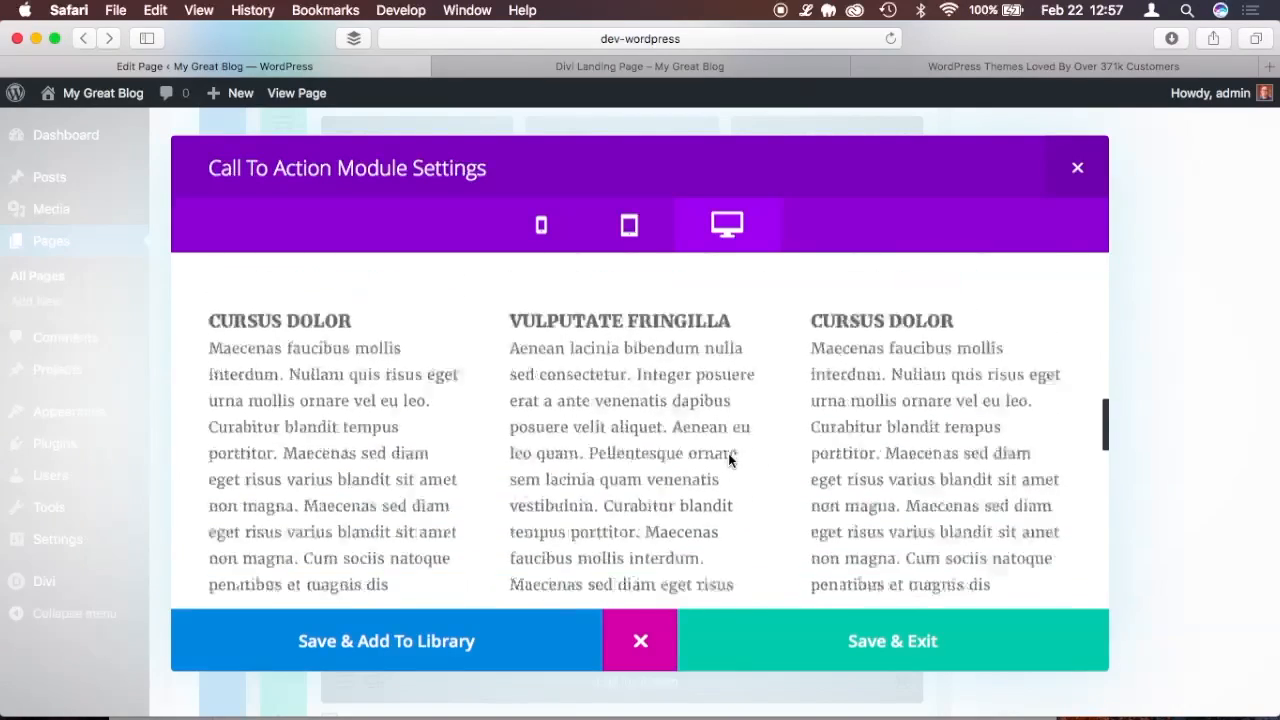
scroll(729, 459, "down", 15)
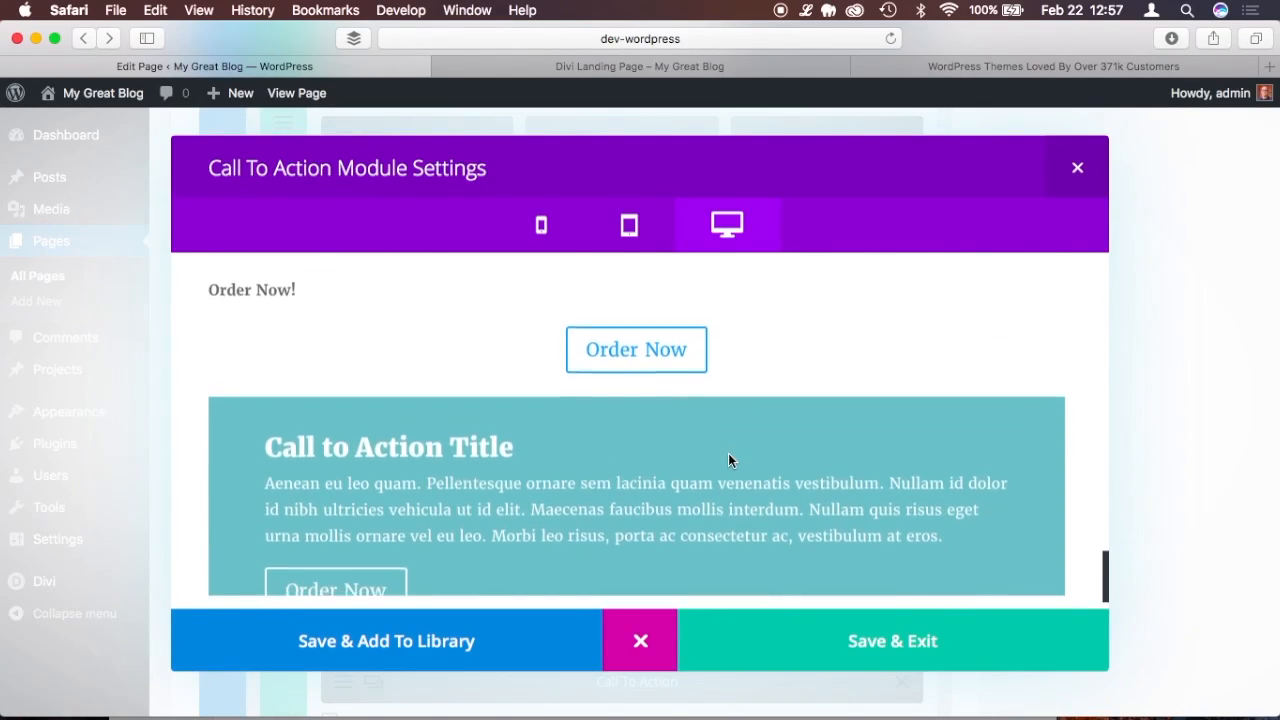
scroll(728, 461, "up", 2)
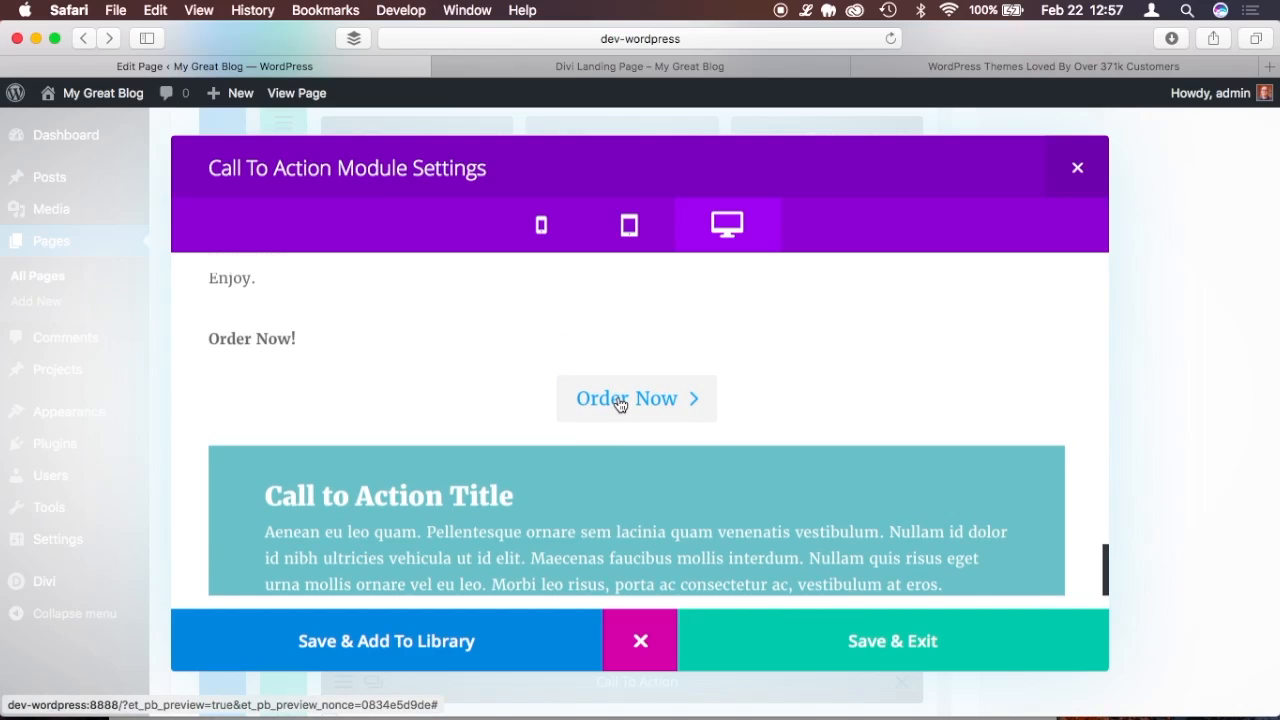
scroll(728, 474, "down", 2)
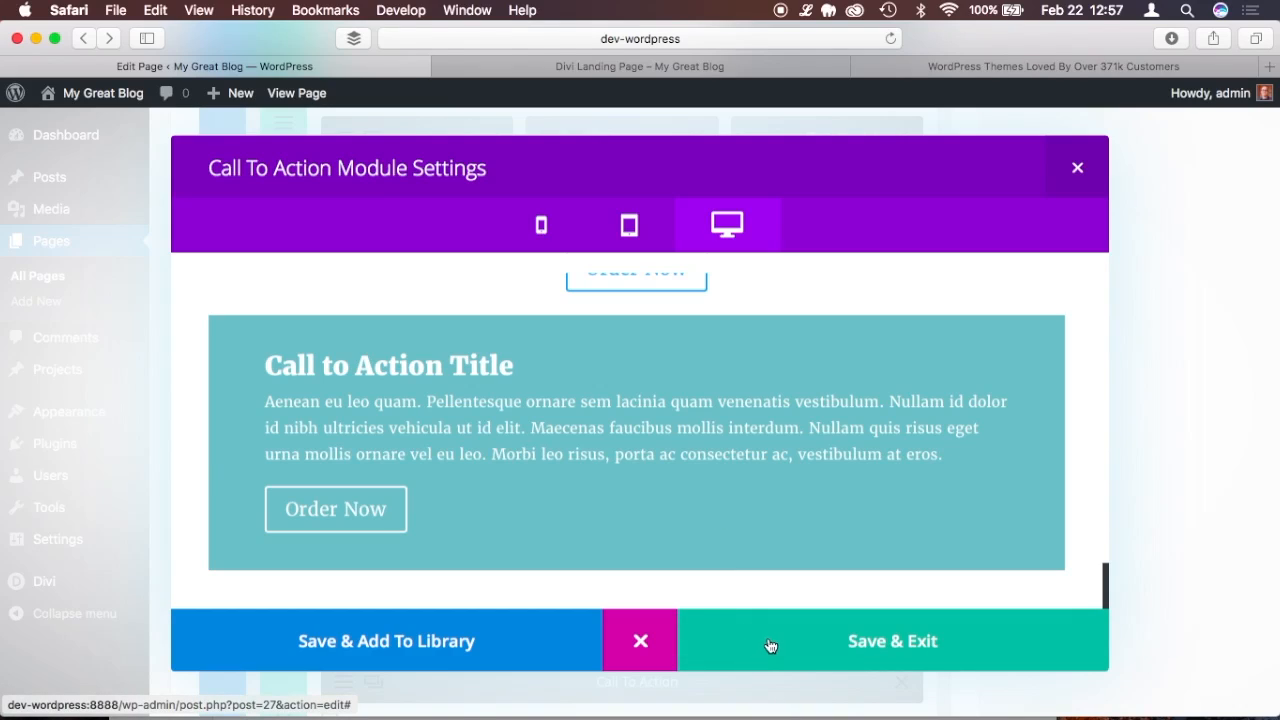
scroll(743, 575, "up", 1)
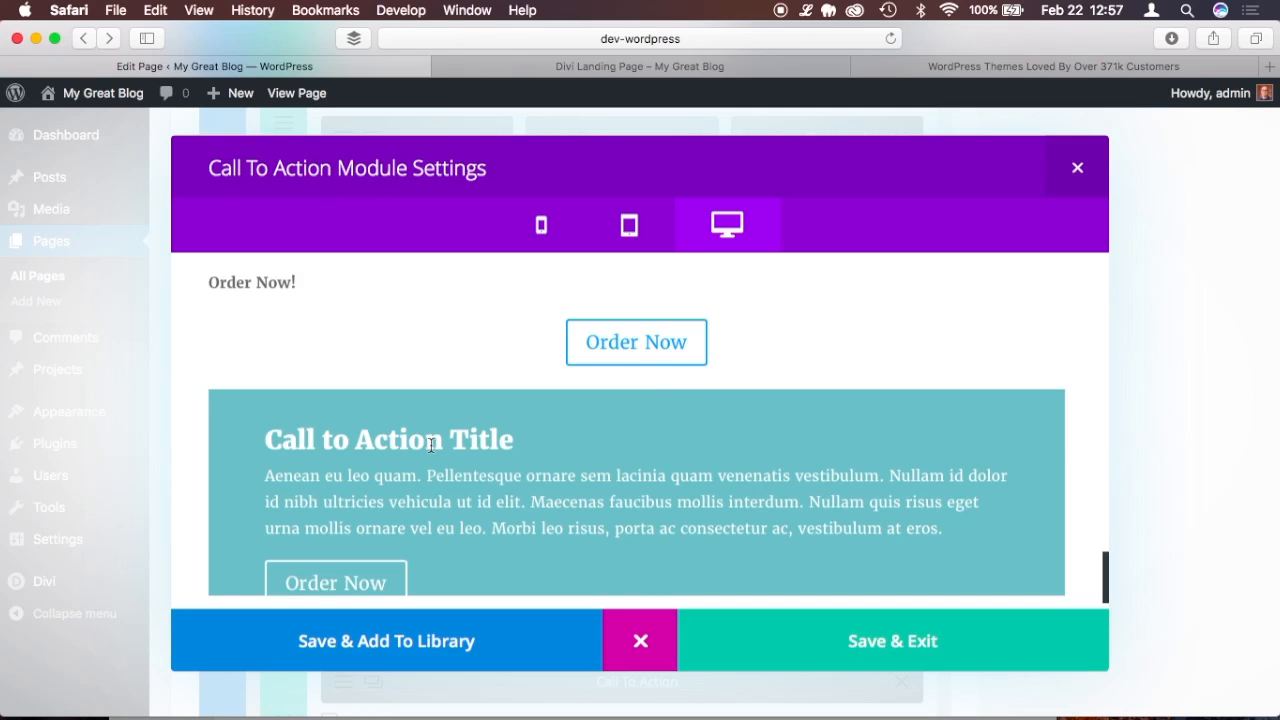
left_click(797, 623)
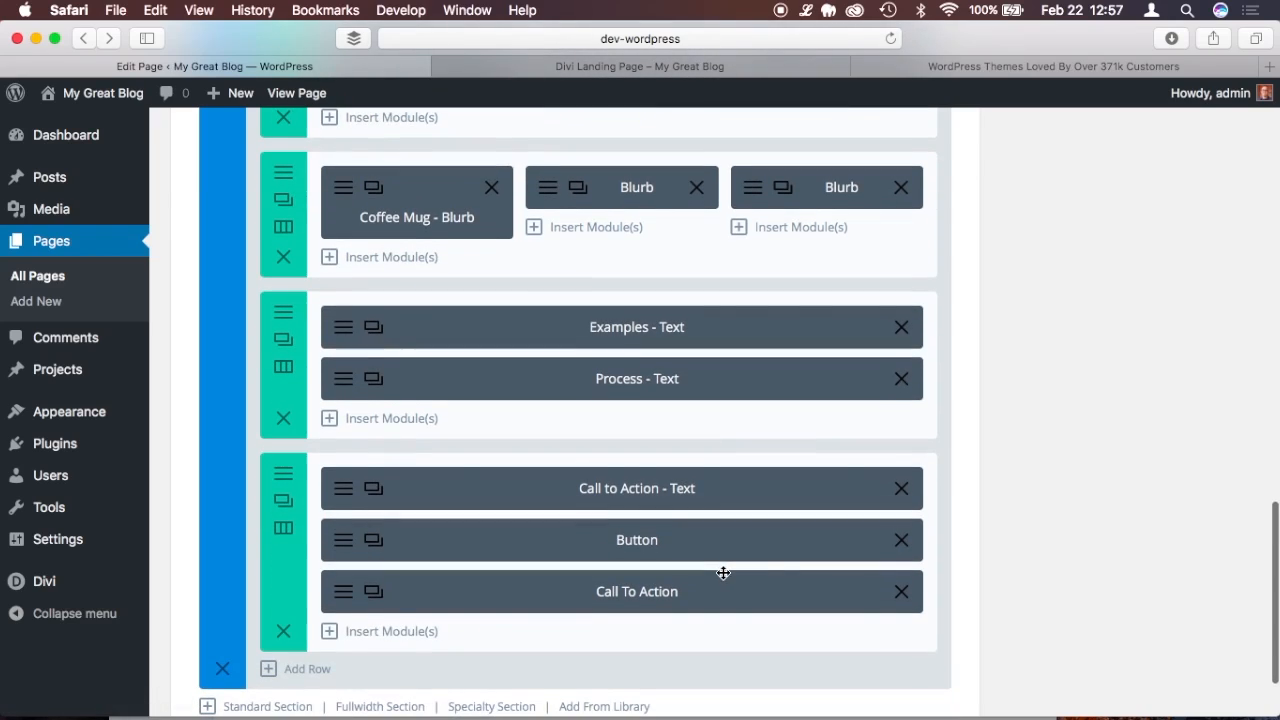
Delete the Button module and the Call to Action text module from the last row.
left_click(903, 540)
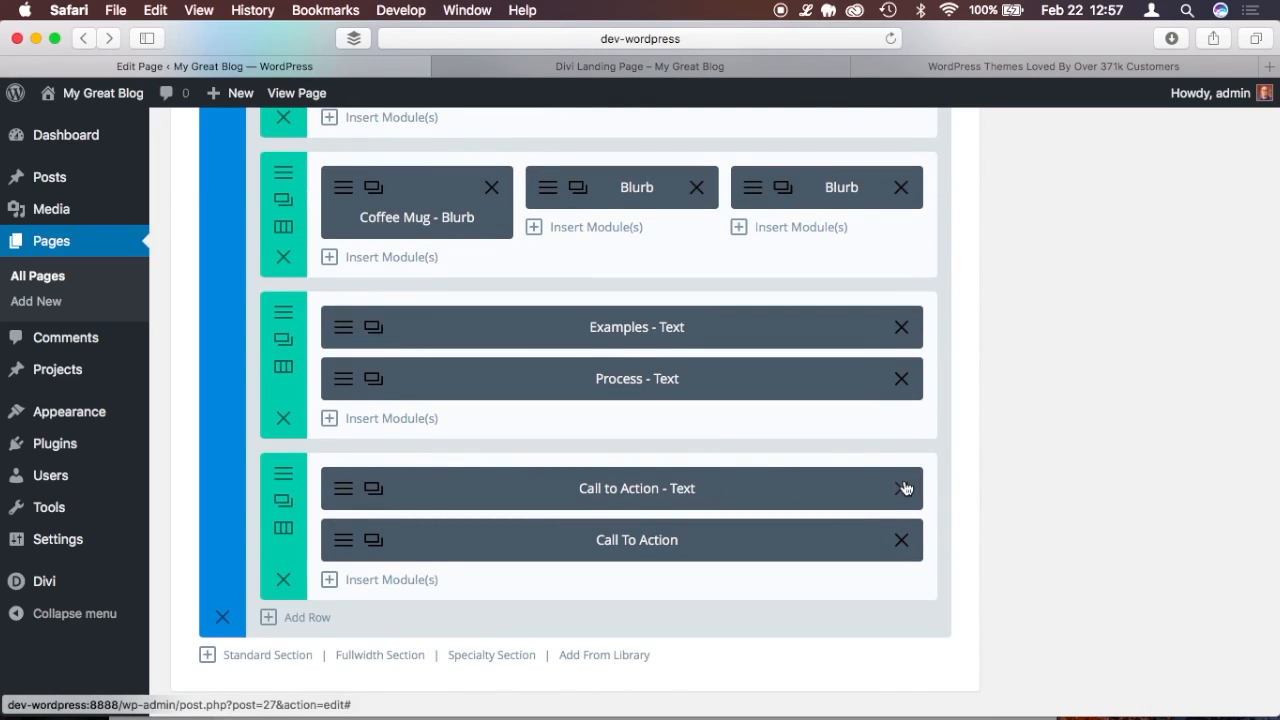
left_click(903, 488)
Insert an Accordion module below the Process text module and add a first item titled "Example 1".
scroll(646, 385, "up", 2)
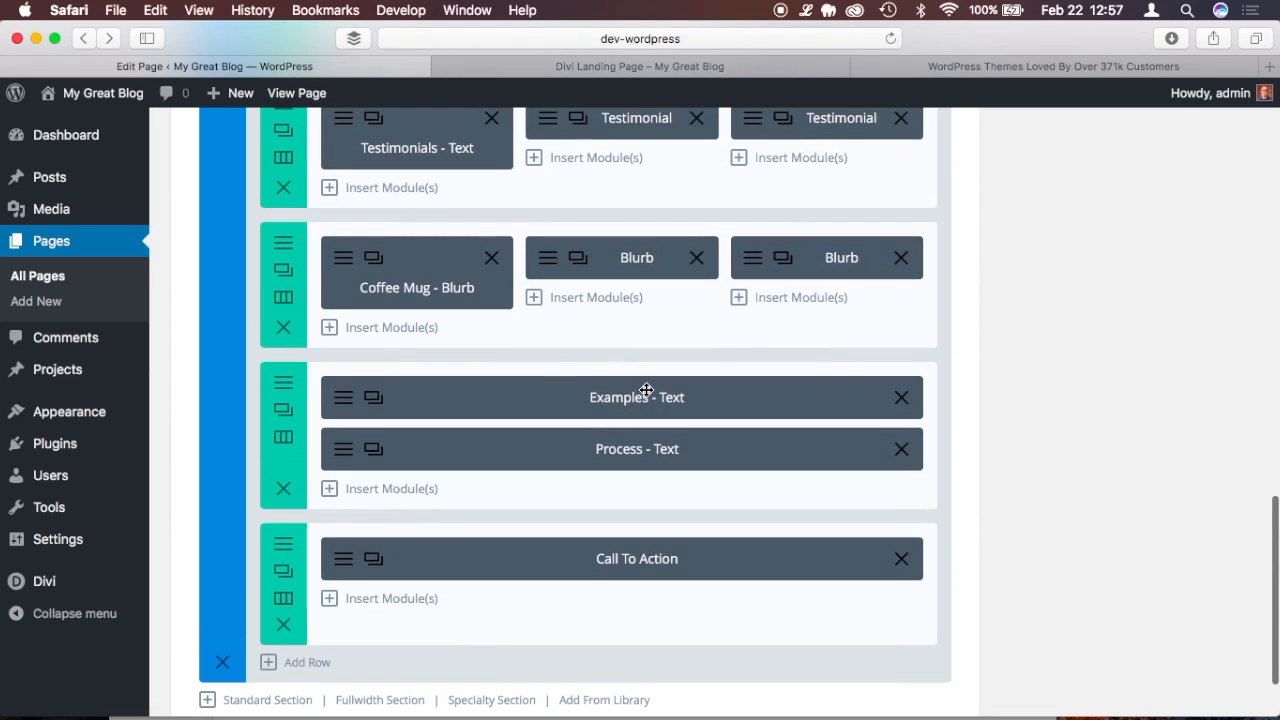
left_click(388, 490)
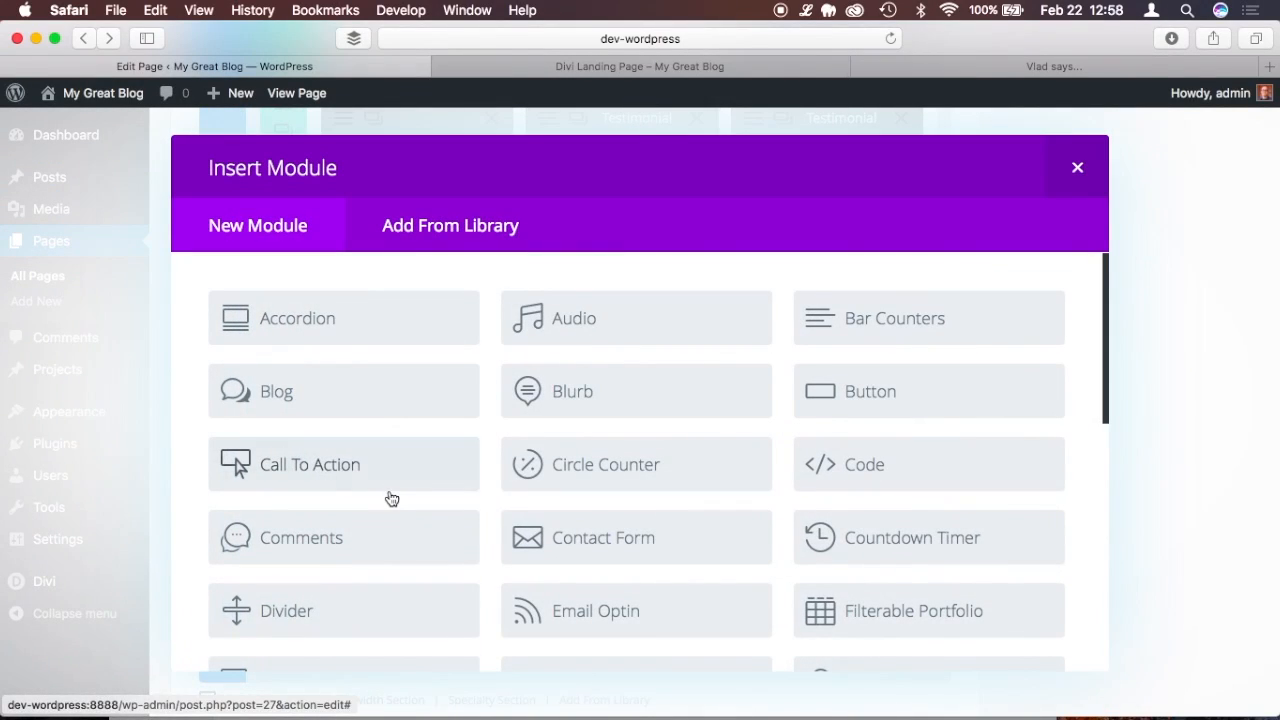
left_click(310, 320)
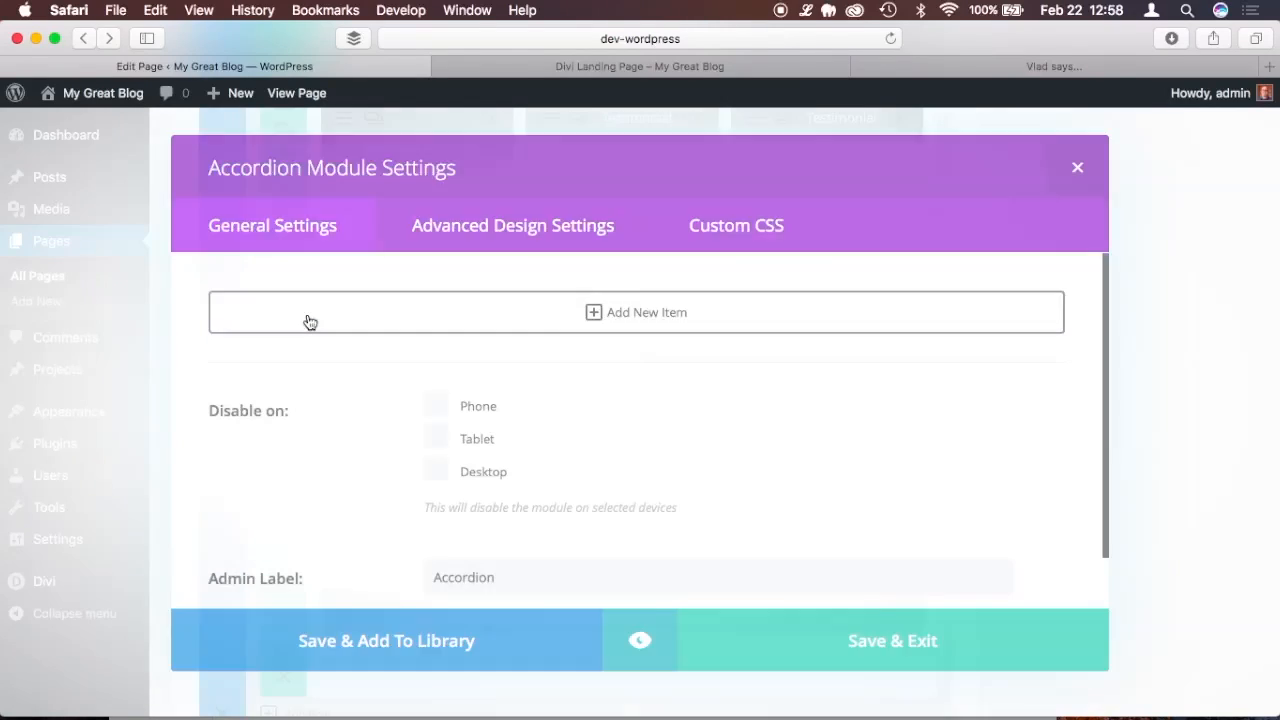
left_click(612, 313)
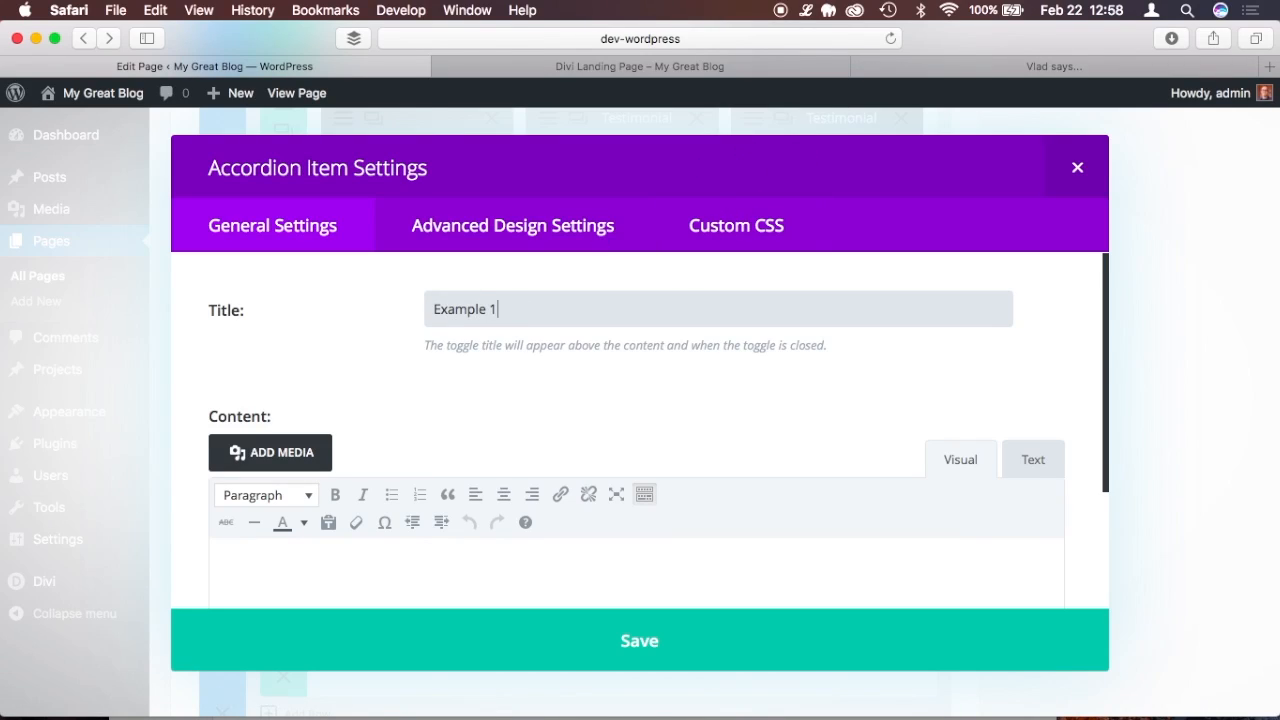
Fill the Example 1 content with a generated placeholder paragraph beginning "Praesent commodo cursus magna" and save the item.
left_click(806, 10)
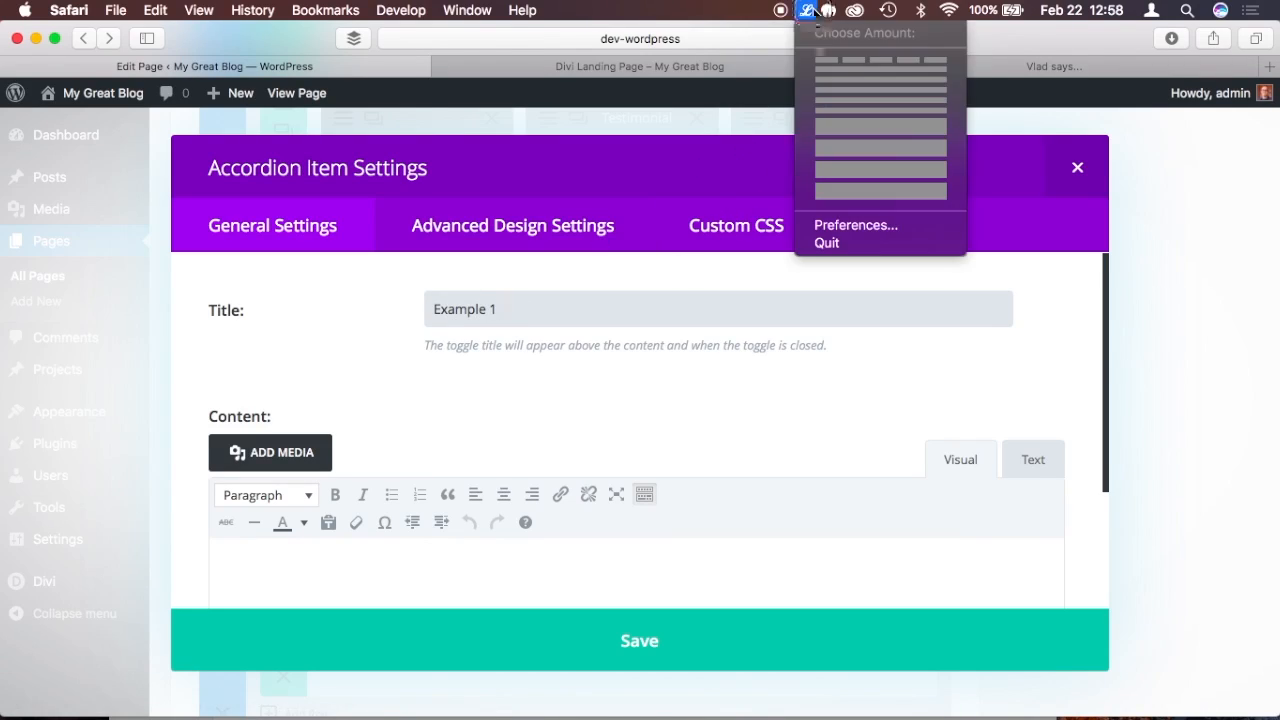
left_click(834, 127)
scroll(740, 300, "down", 3)
left_click(645, 427)
type("Praesent commodo cursus magna, vel scelerisque nisl consectetur et. Cras justo odio, dapibus ac facilisis in, egestas eget quam. Morbi leo risus, porta ac consectetur ac, vestibulum at eros. Vestibulum id ligula porta felis euismod semper. Maecenas sed diam eget risus varius blandit sit amet non magna. Donec ullamcorper nulla non metus auctor fringilla.")
scroll(766, 483, "down", 1)
left_click(665, 652)
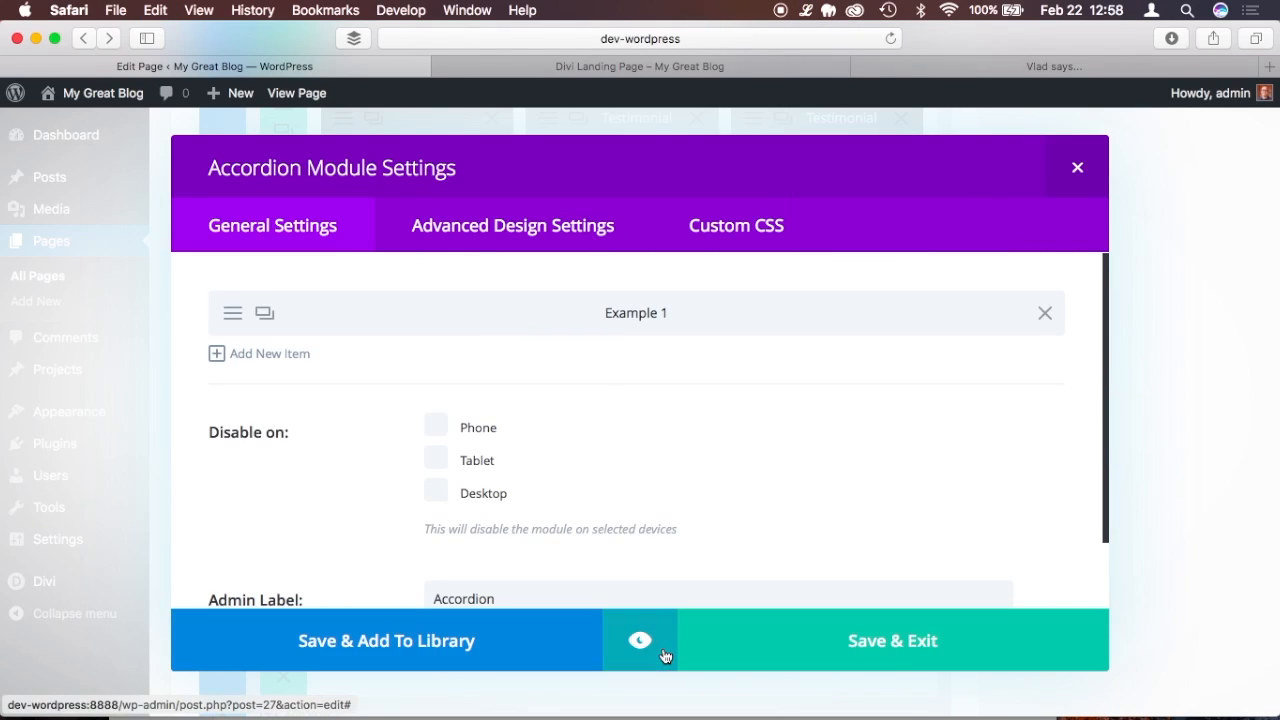
Duplicate the Example 1 accordion item and title the copy "Example 2".
left_click(263, 316)
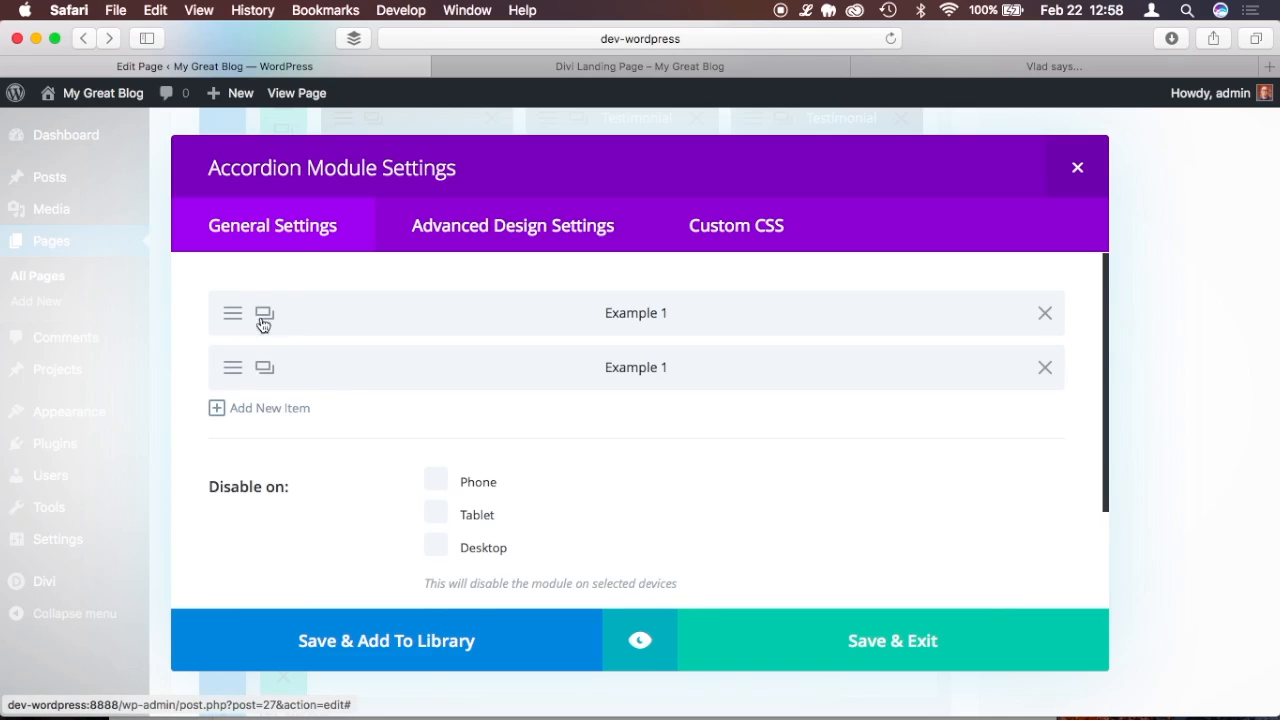
left_click(233, 372)
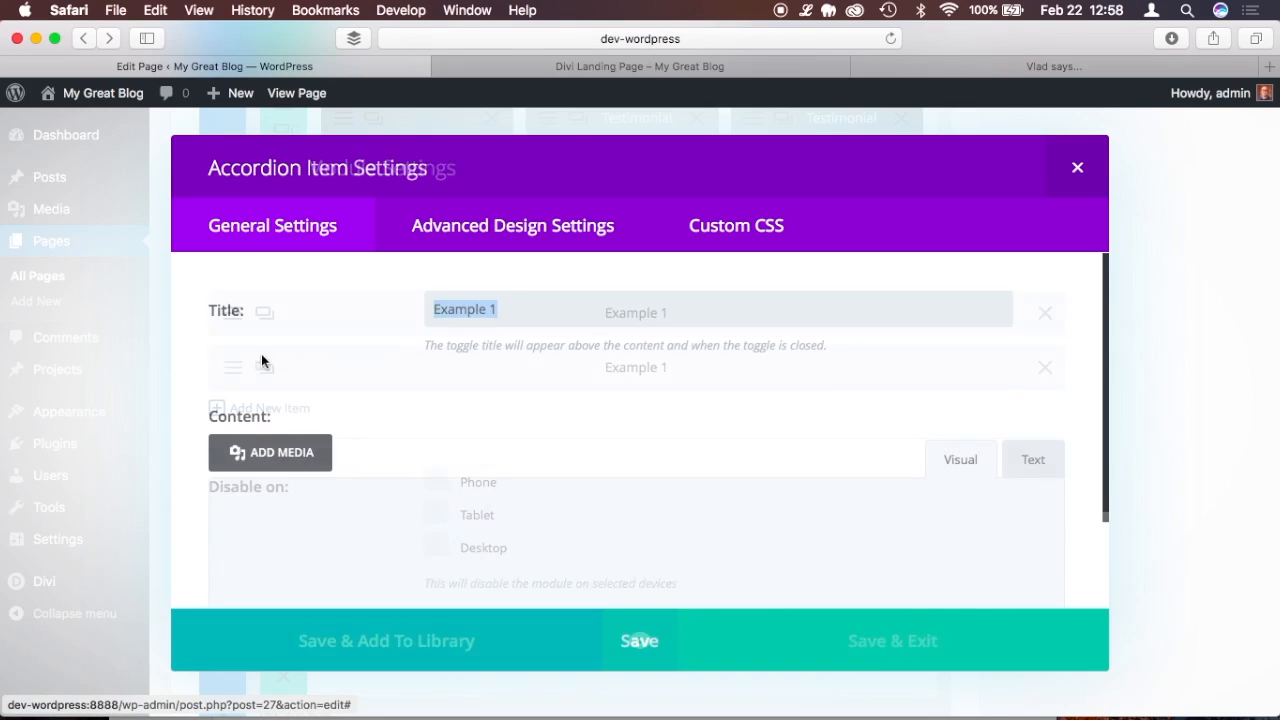
left_click(495, 308)
Replace the Example 2 content with a generated placeholder paragraph beginning "Maecenas sed diam eget risus" and save the item.
scroll(725, 446, "down", 4)
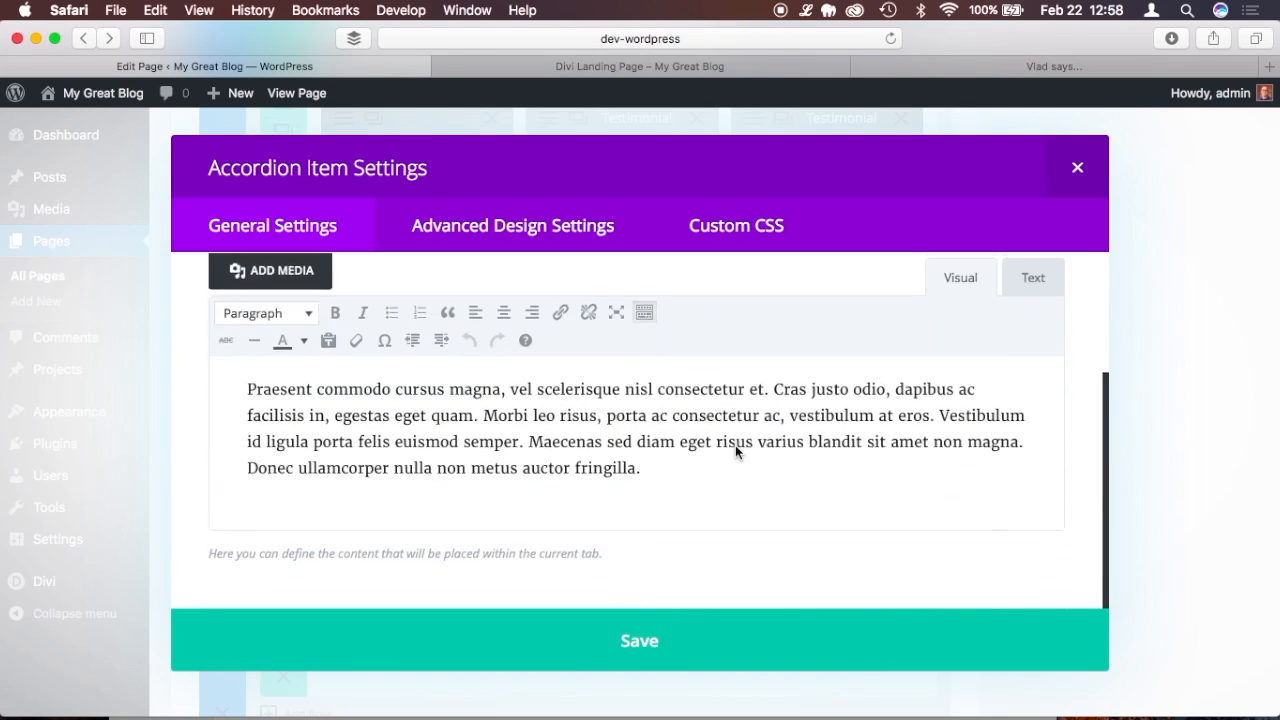
left_click(812, 9)
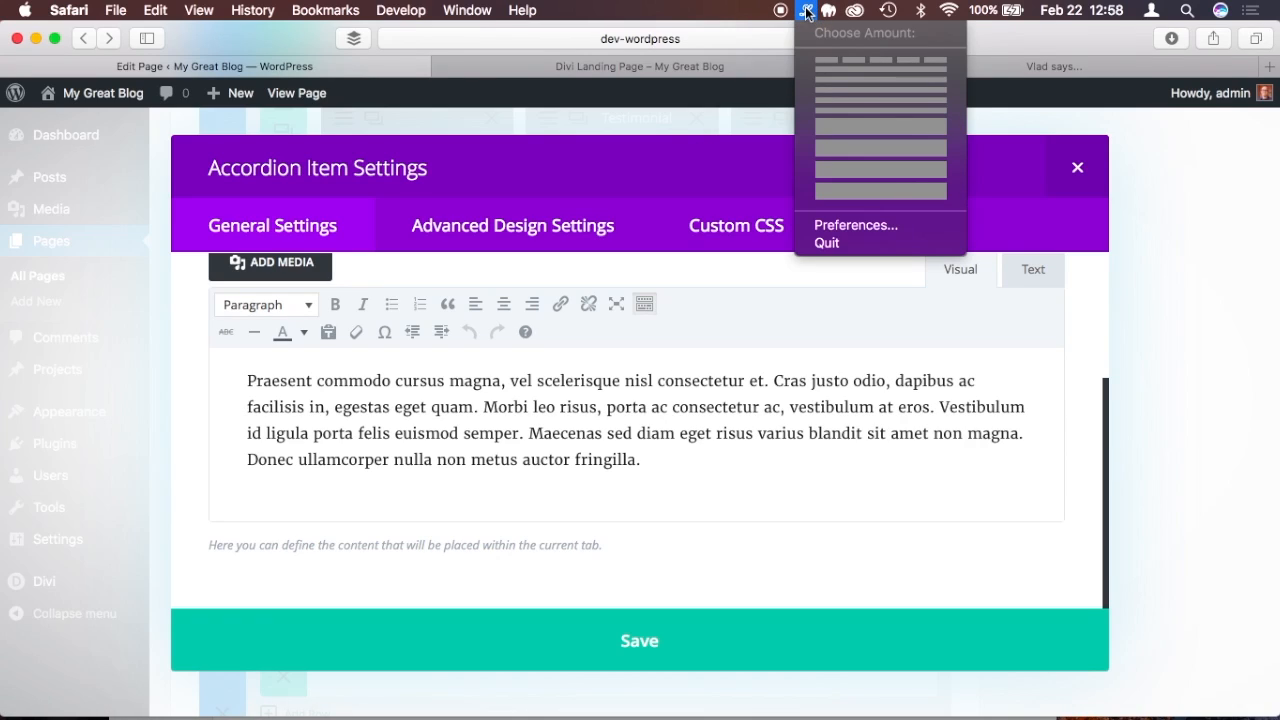
left_click(835, 126)
triple_click(576, 456)
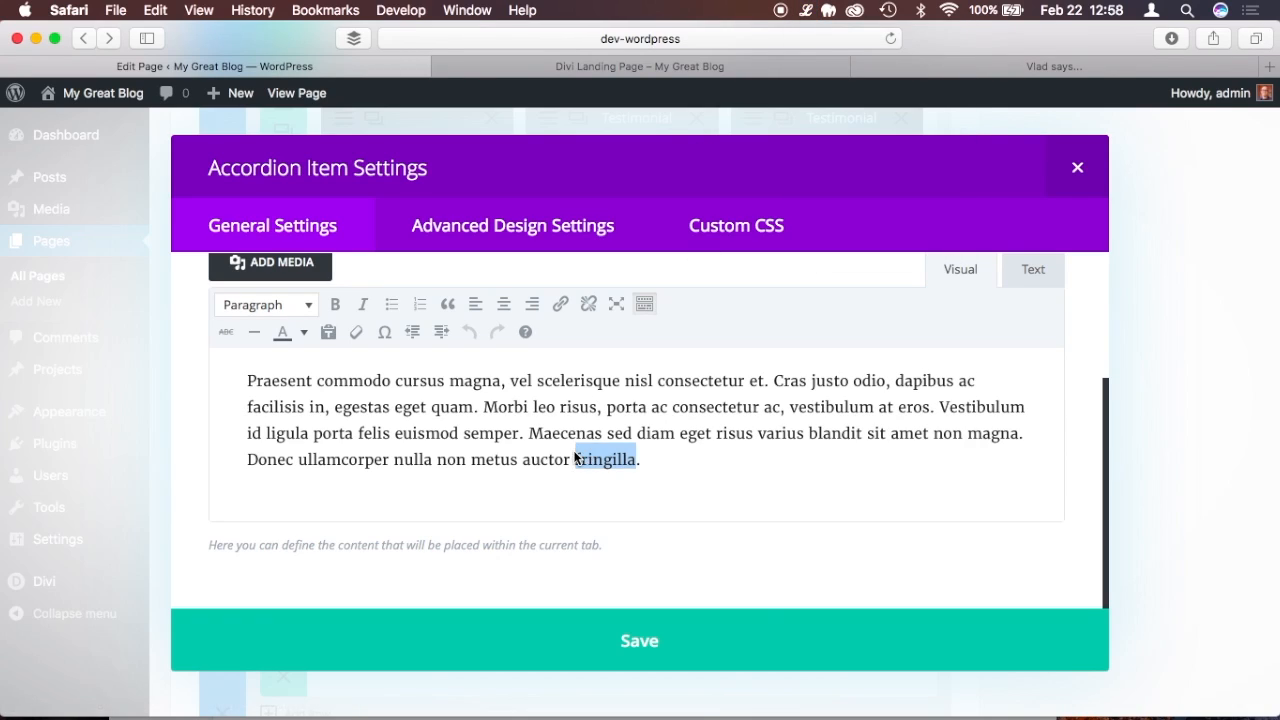
type("Maecenas sed diam eget risus varius blandit sit amet non magna. Nullam id dolor id nibh ultricies vehicula ut id elit. Aenean eu leo quam. Pellentesque ornare sem lacinia quam venenatis vestibulum. Aenean lacinia bibendum nulla sed consectetur.")
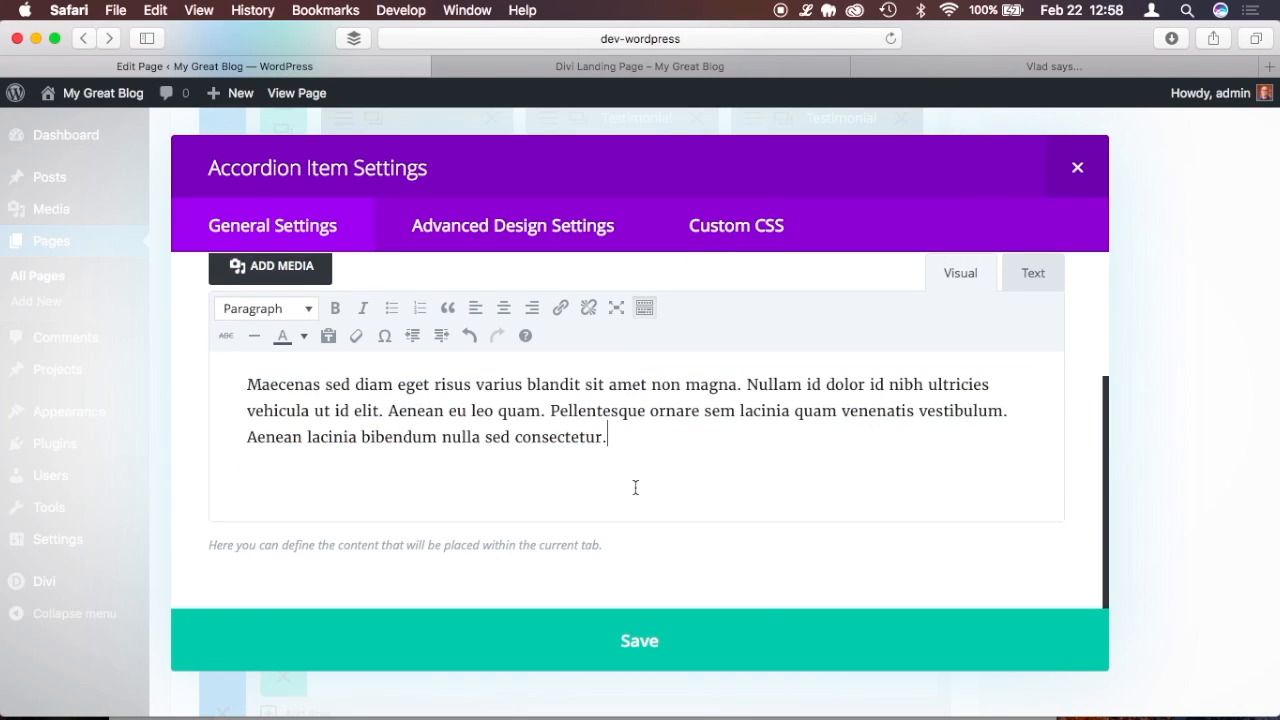
left_click(668, 651)
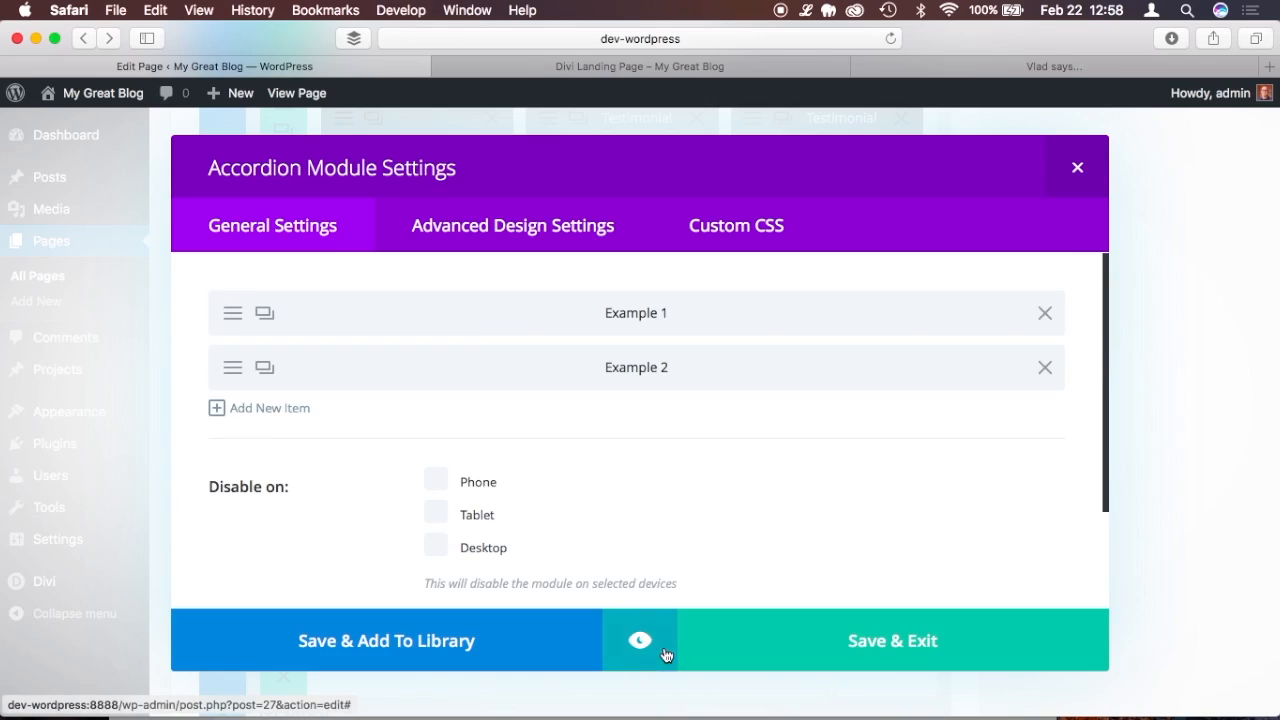
Duplicate the Example 2 accordion item and title the copy "Example 3".
left_click(267, 369)
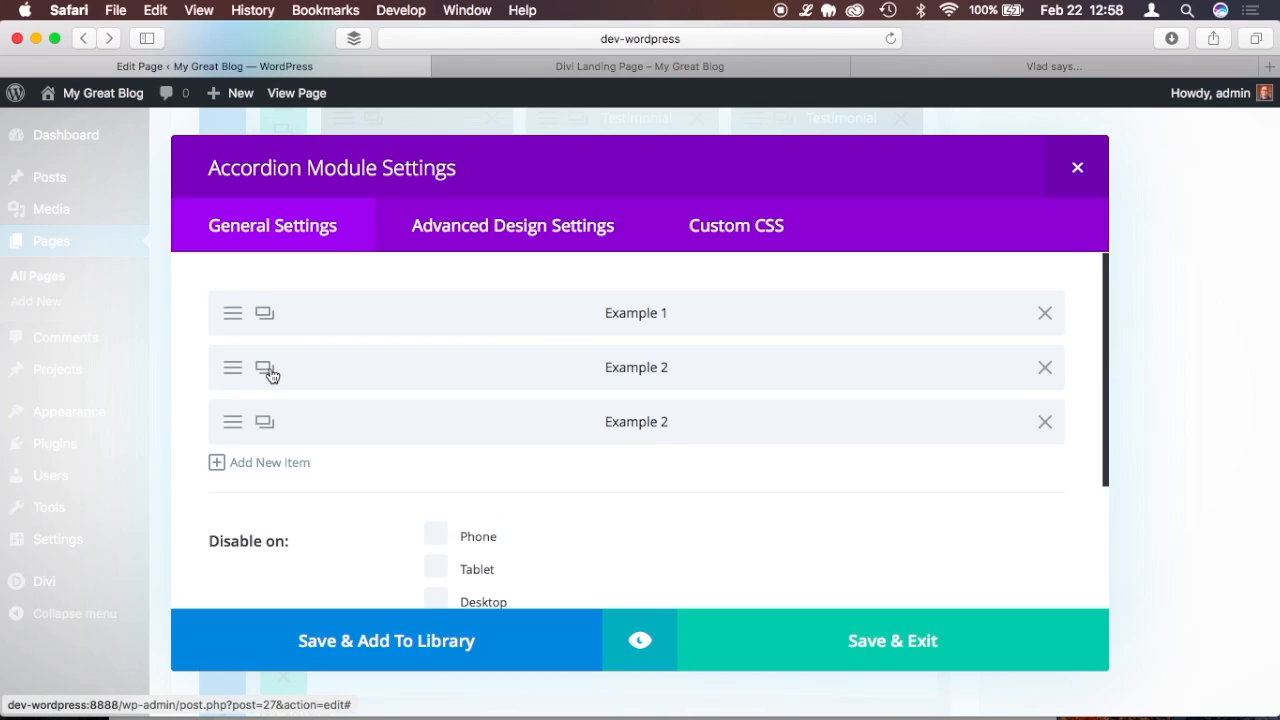
left_click(234, 426)
left_click(561, 309)
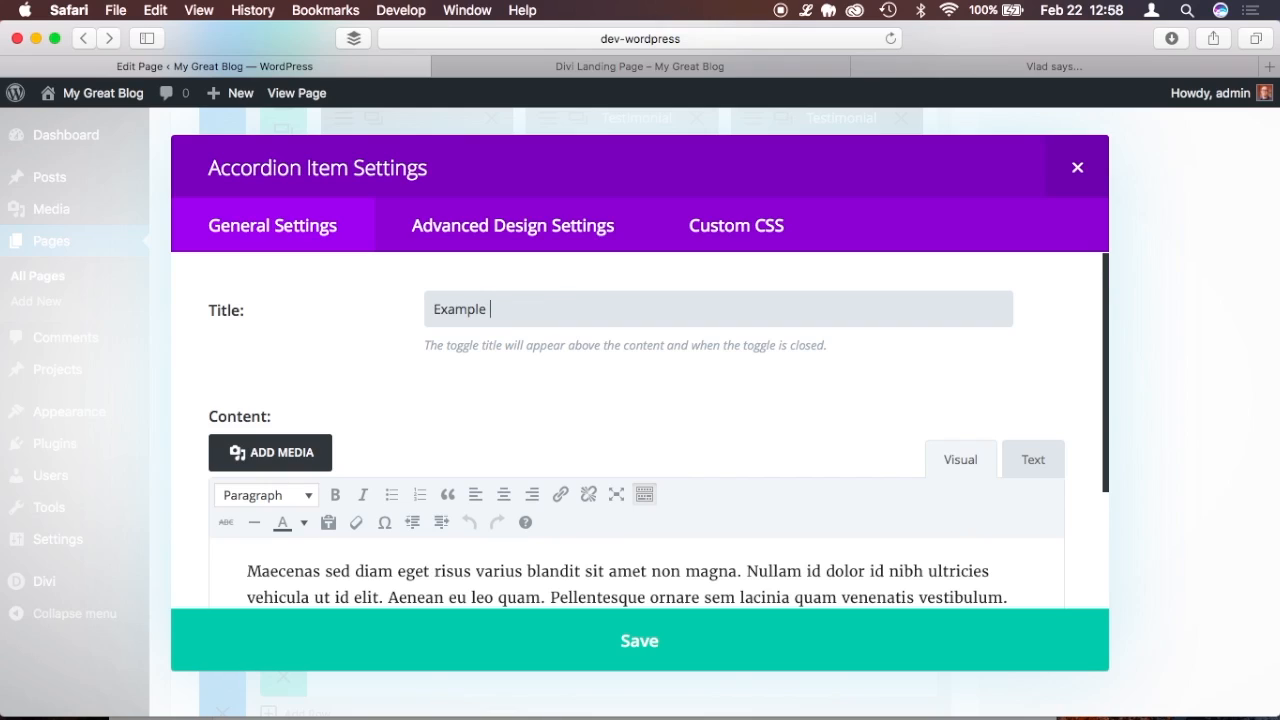
Replace the Example 3 content with a longer generated placeholder text beginning "Vestibulum id ligula porta felis".
left_click(811, 12)
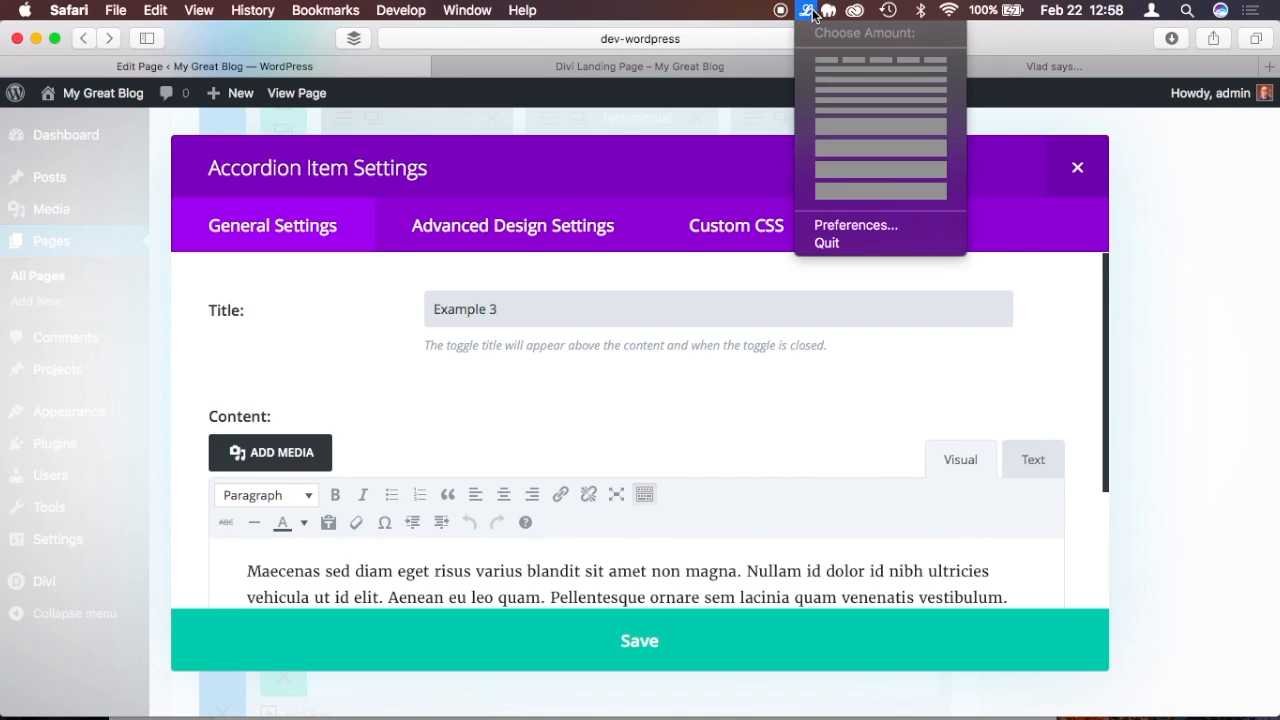
left_click(853, 131)
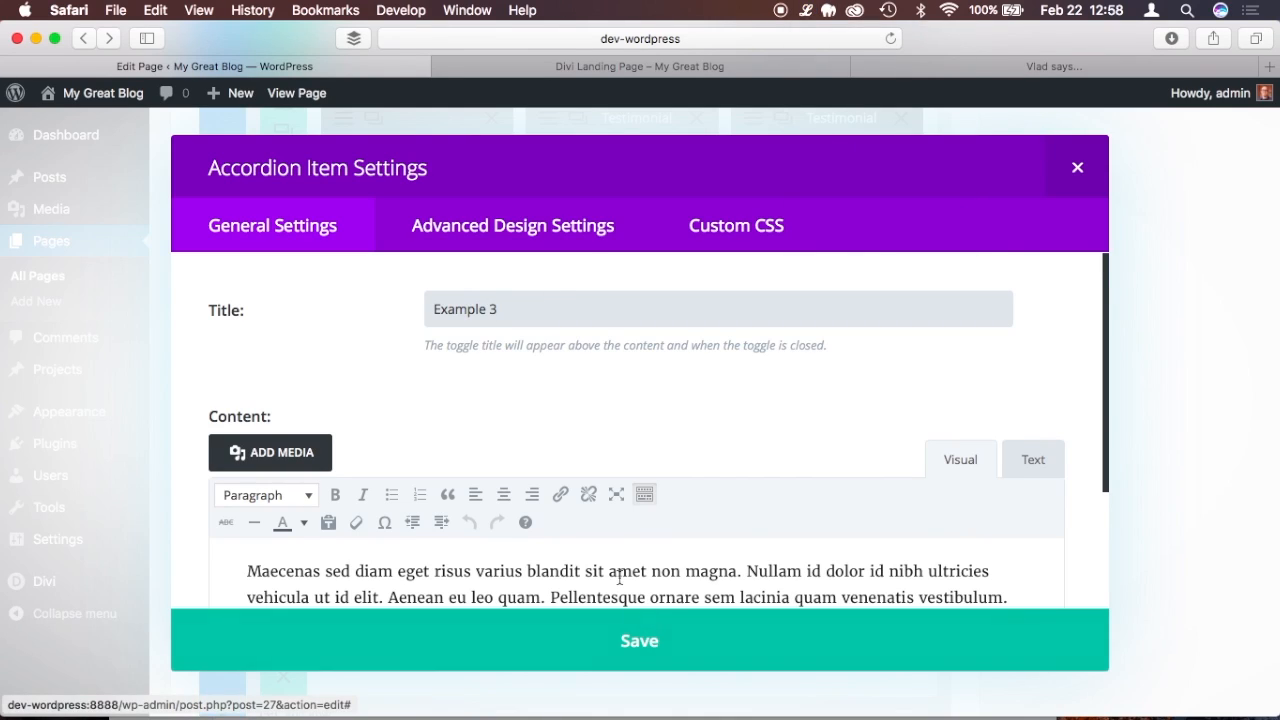
scroll(620, 578, "down", 3)
left_click(804, 14)
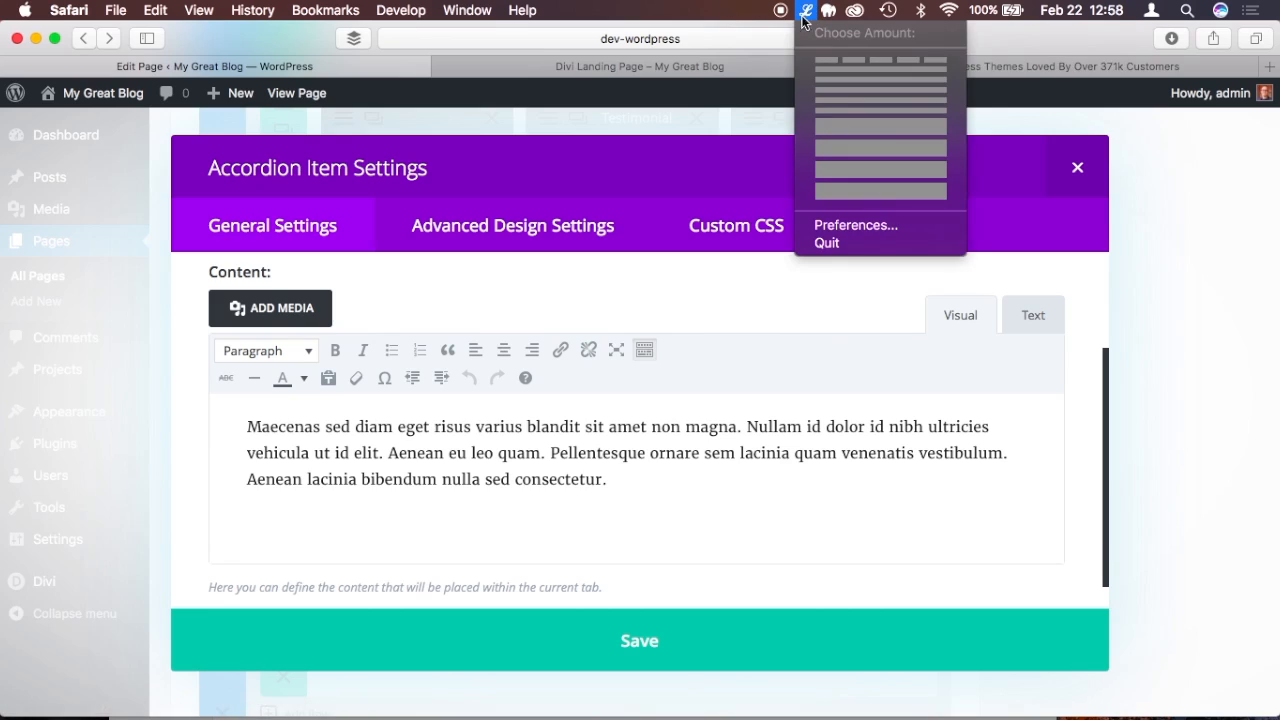
left_click(835, 144)
key("cmd+a")
key("cmd+v")
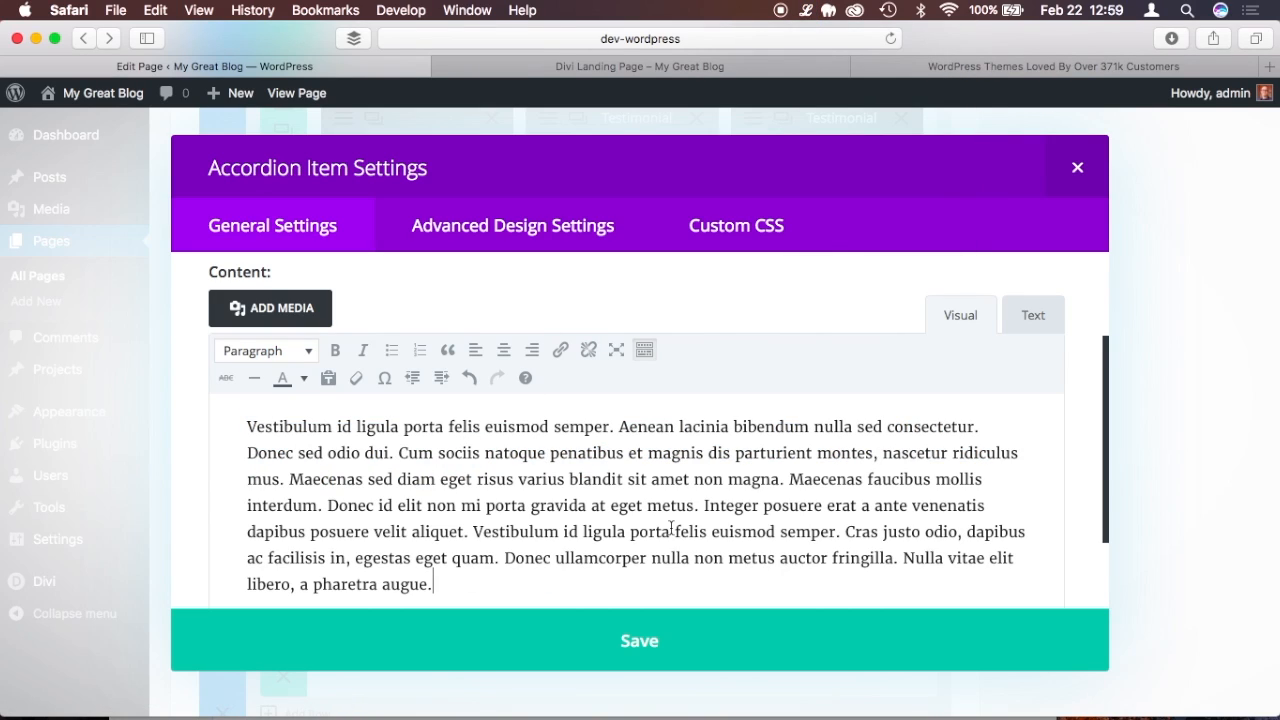
Split the Example 3 content into two paragraphs before "Donec id elit" and save the item.
left_click(330, 503)
key("Return")
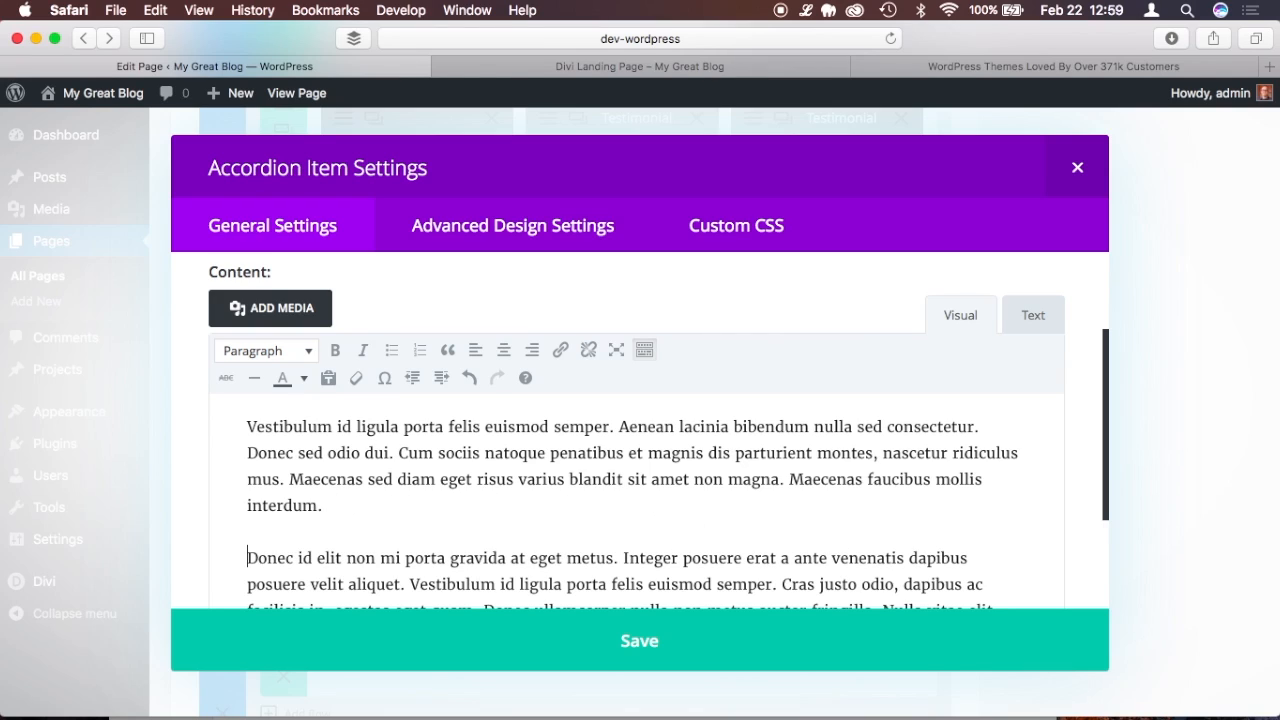
left_click(623, 642)
Save the Example 3 item's settings and preview the accordion module within the landing page.
left_click(641, 641)
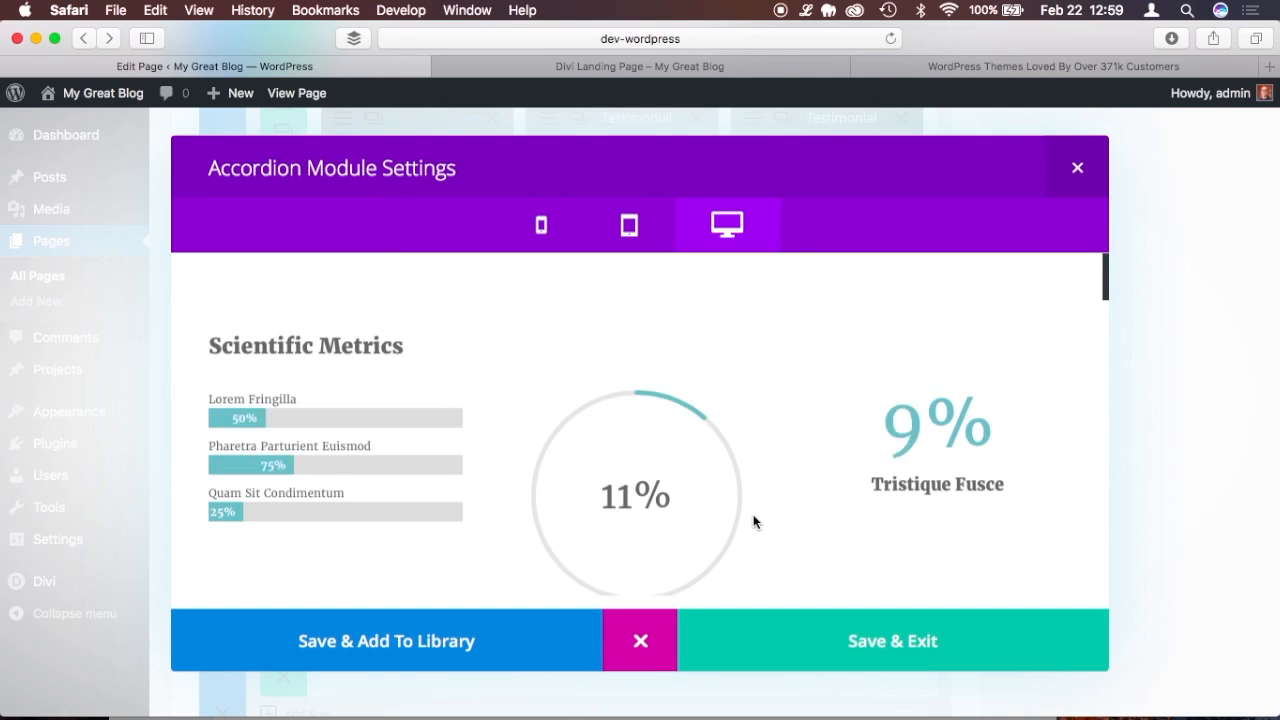
scroll(753, 514, "down", 2)
scroll(753, 520, "down", 15)
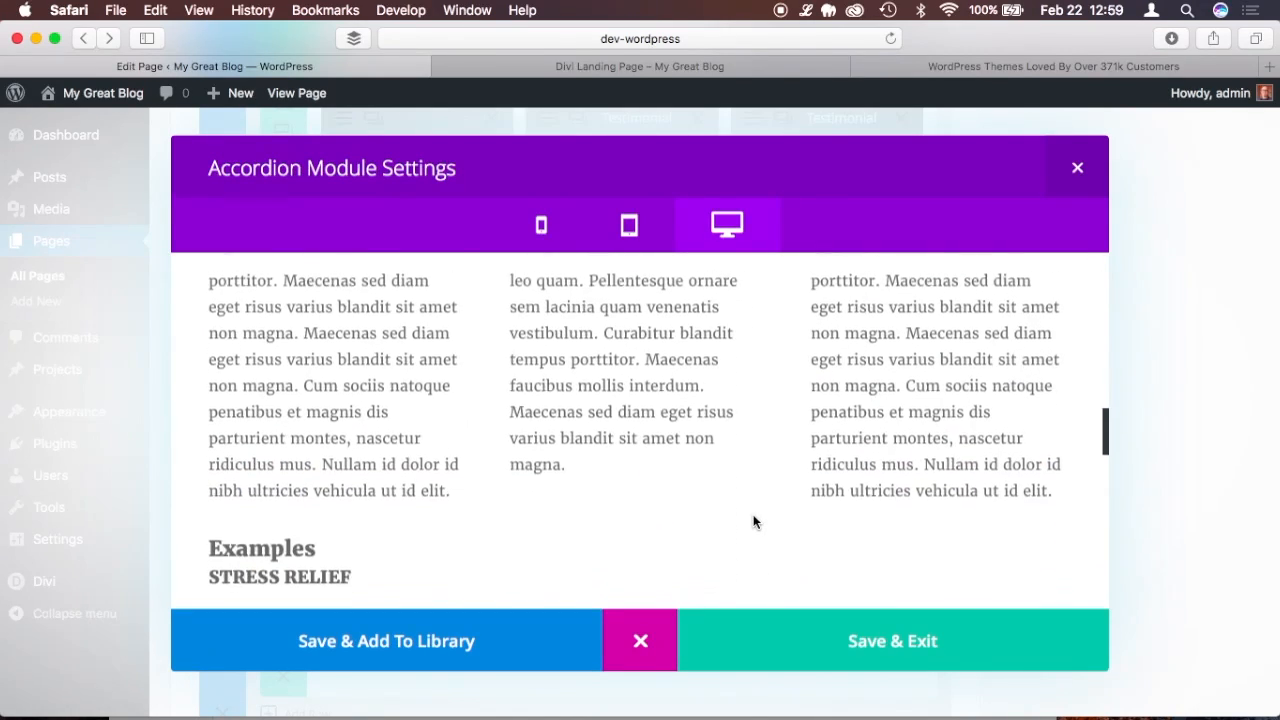
scroll(753, 520, "down", 10)
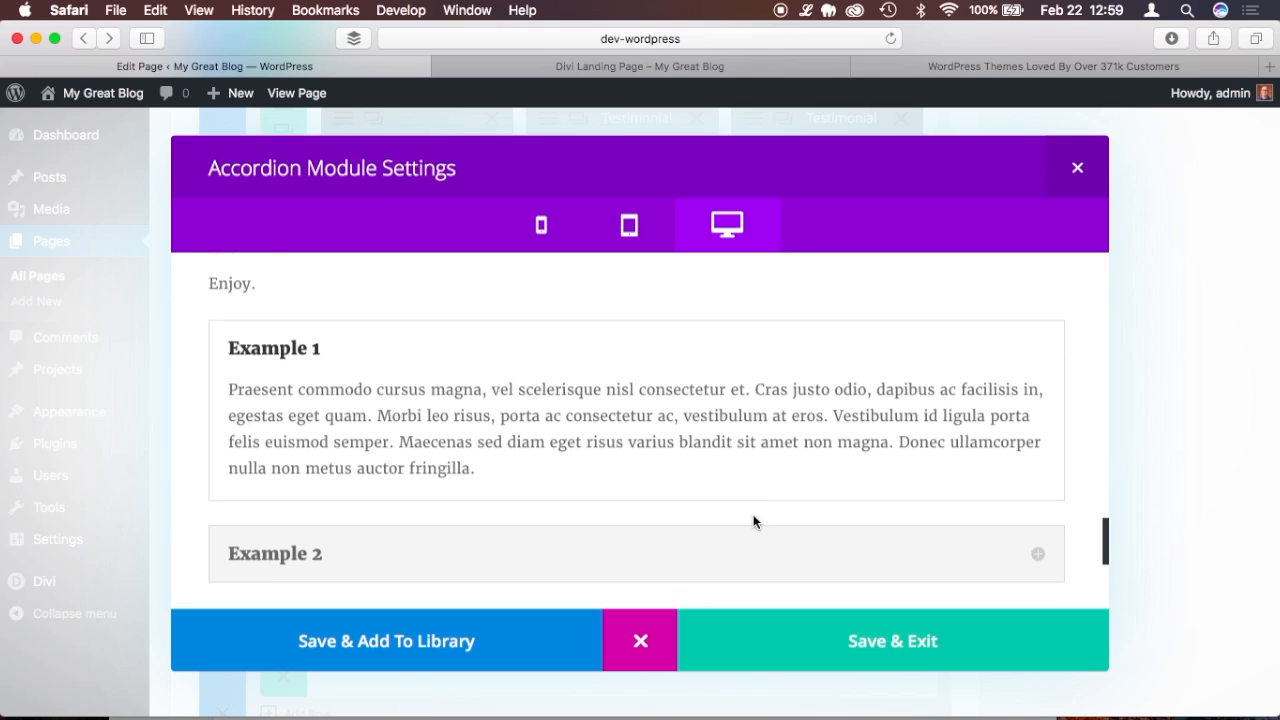
Test expanding Example 2, Example 3 and Example 1 in the preview, and save and exit the accordion module.
left_click(700, 500)
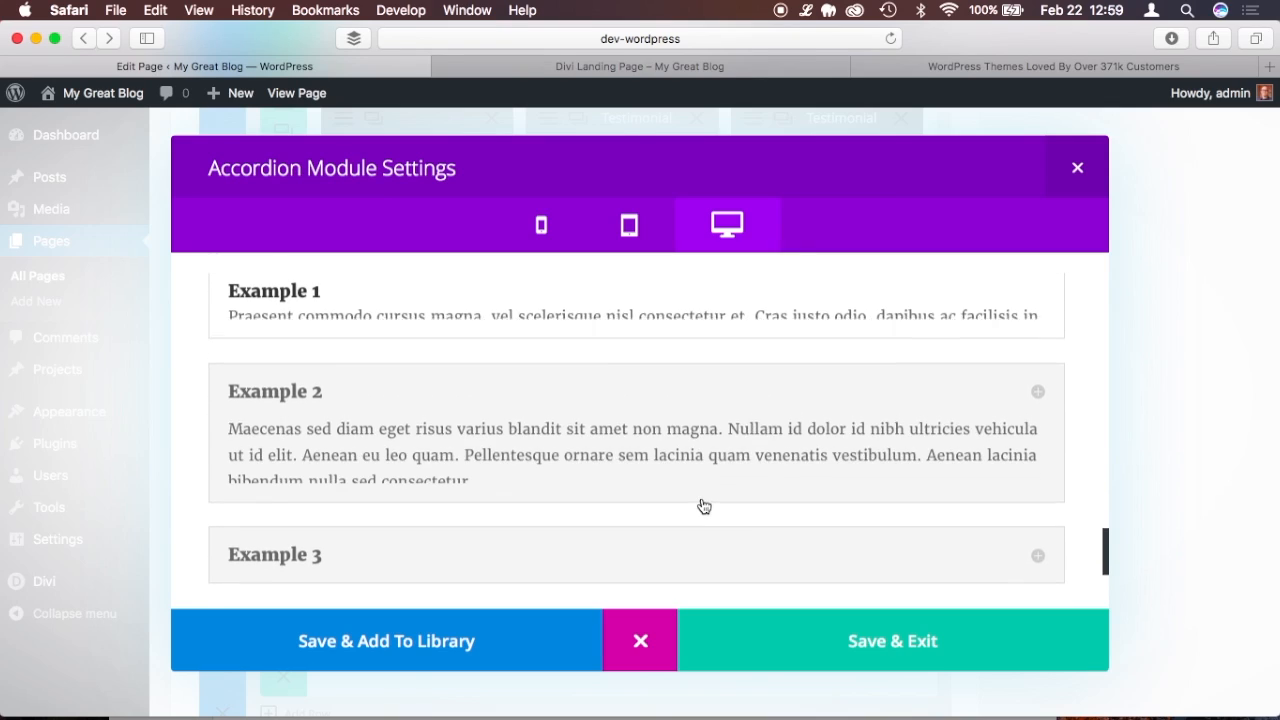
scroll(674, 430, "down", 2)
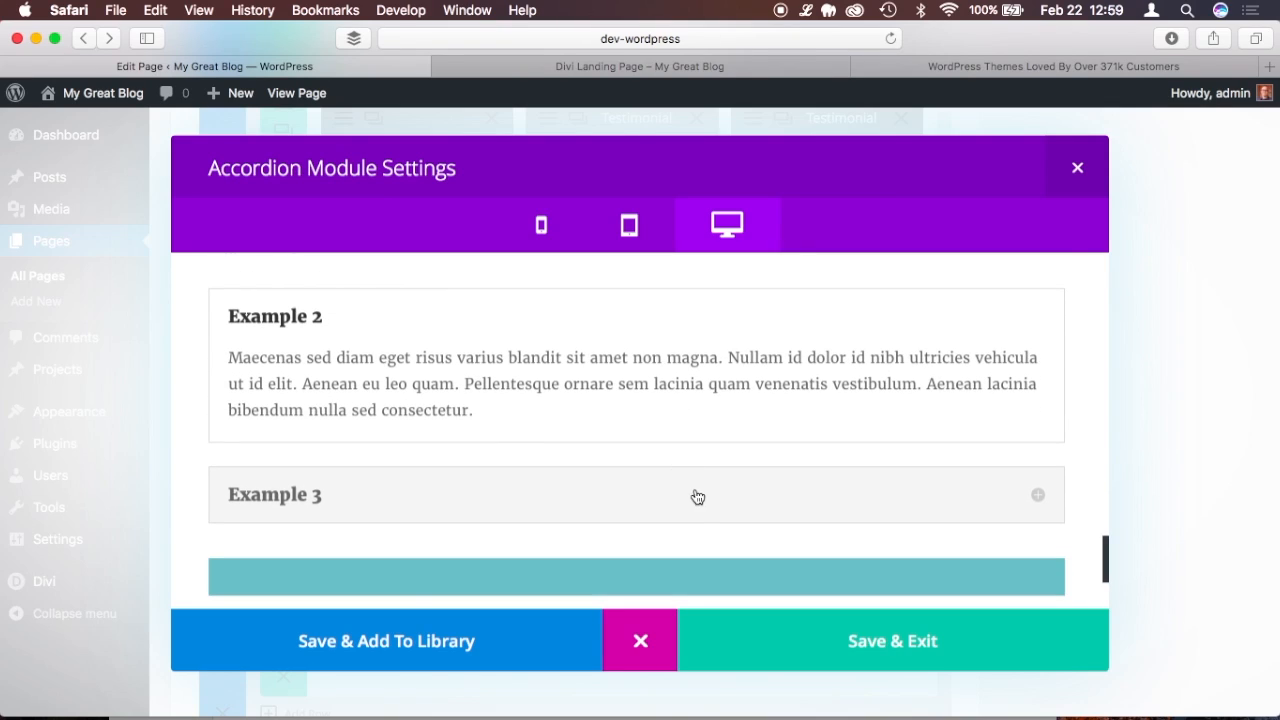
left_click(695, 495)
scroll(680, 406, "up", 2)
left_click(660, 363)
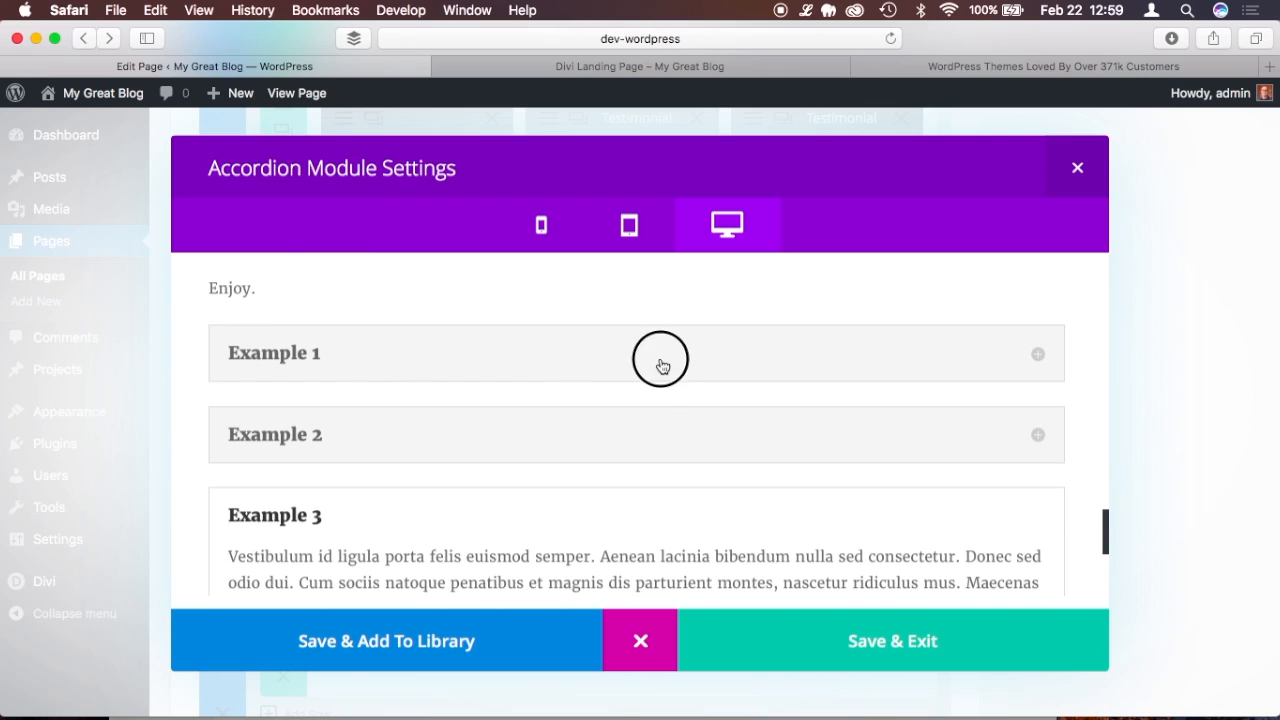
scroll(734, 457, "down", 3)
left_click(657, 380)
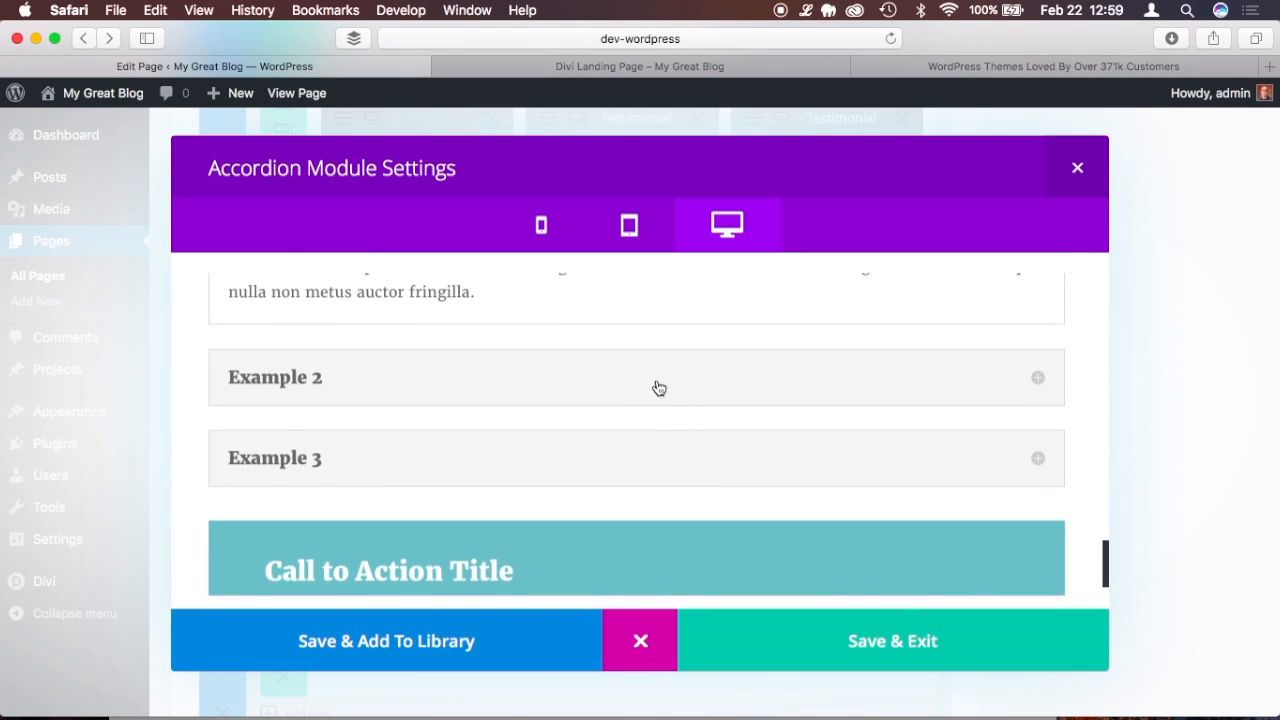
left_click(834, 645)
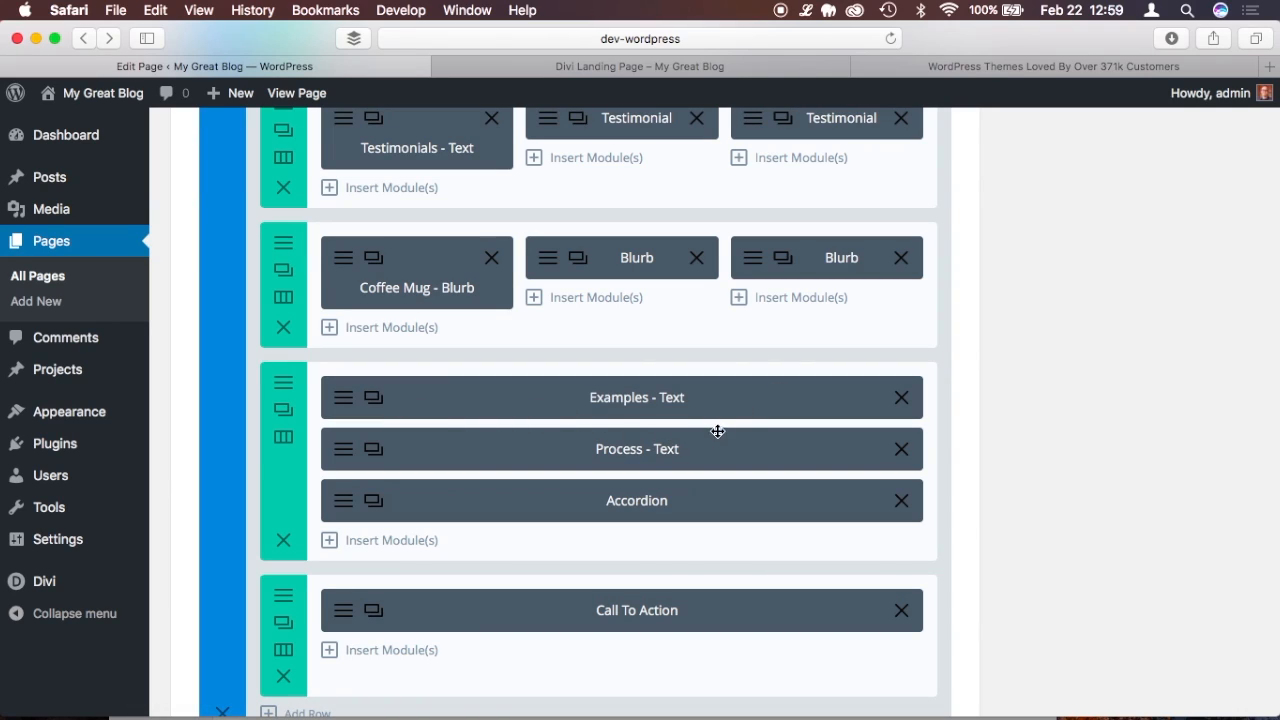
Delete the Examples and Process text modules above the accordion and update the page.
left_click(902, 397)
left_click(903, 398)
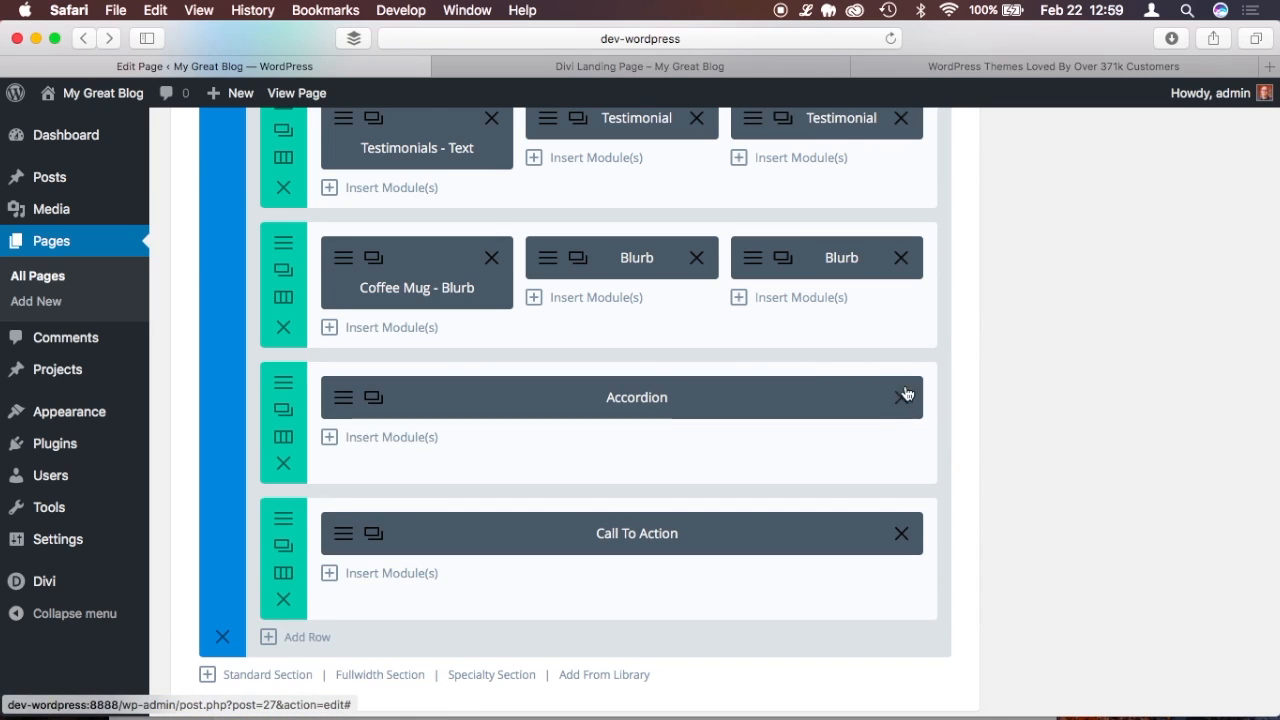
scroll(934, 331, "up", 15)
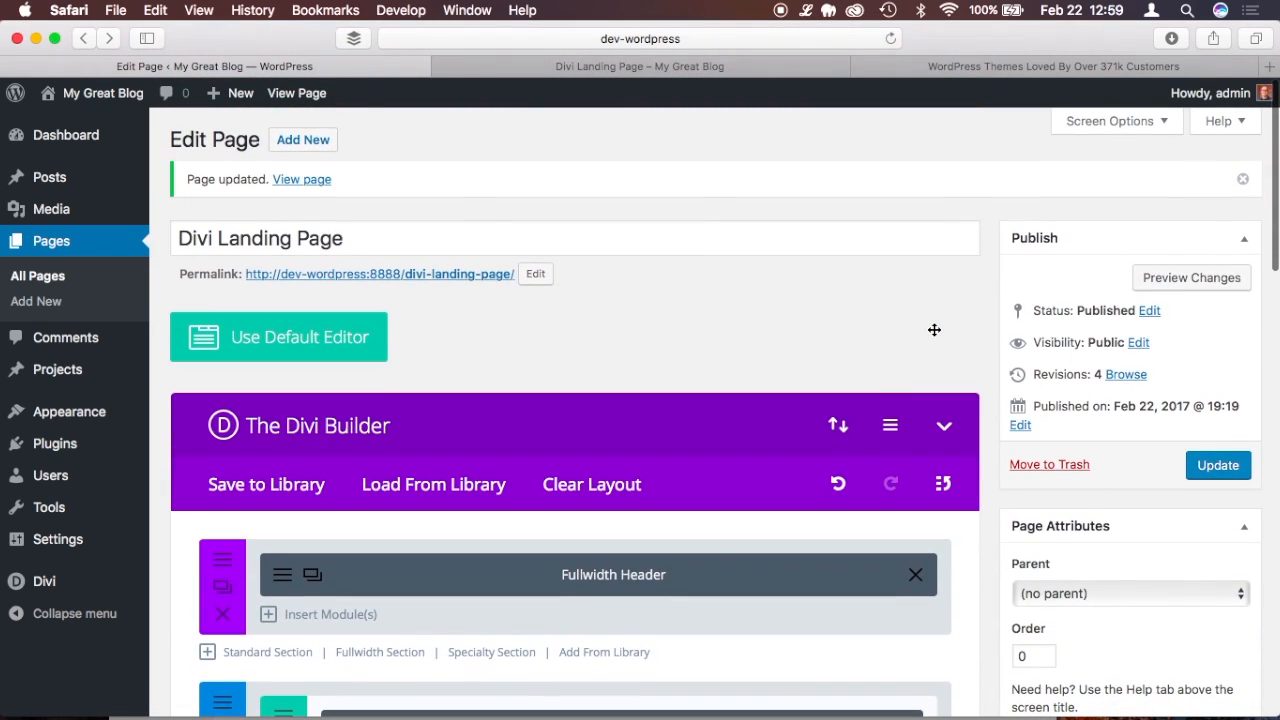
scroll(934, 331, "down", 1)
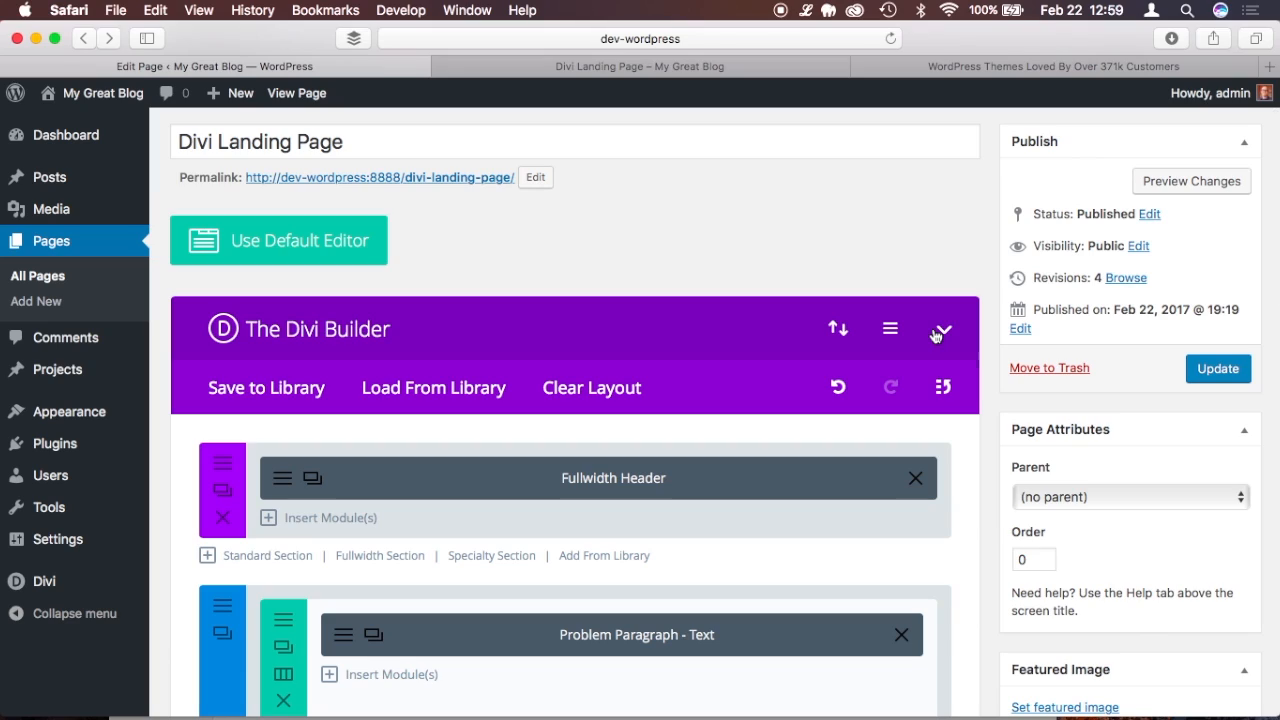
left_click(1222, 370)
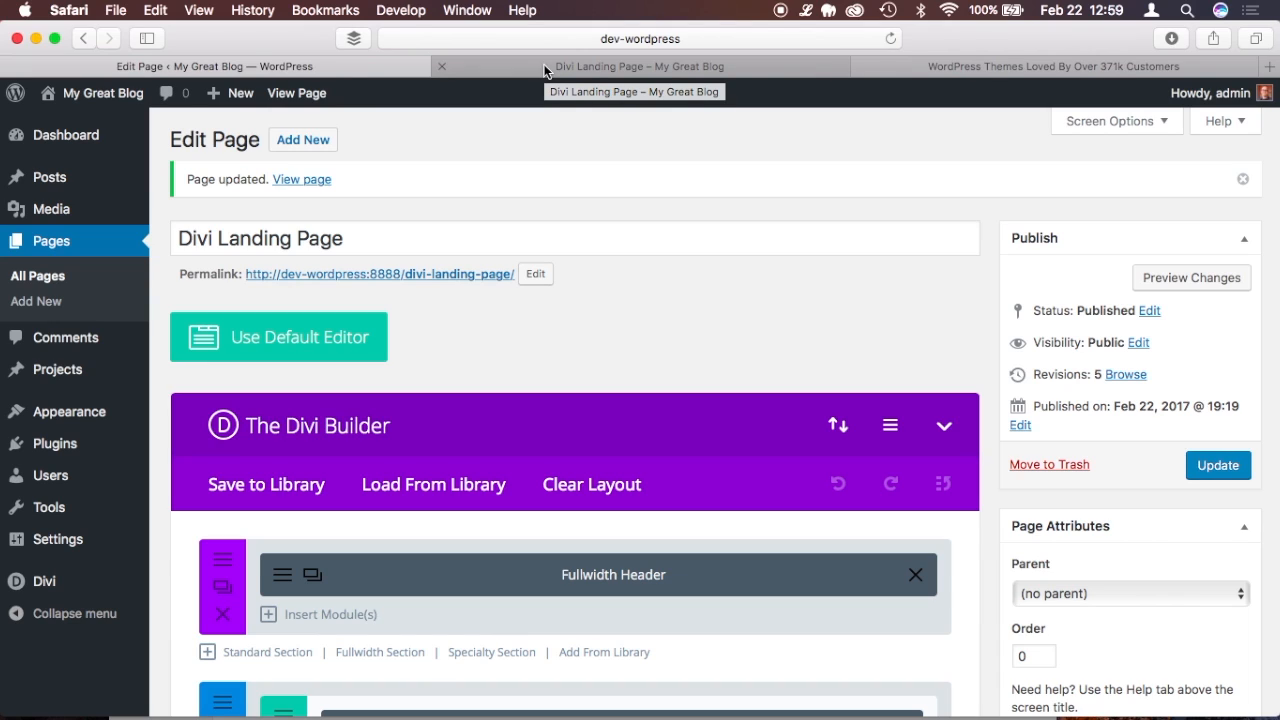
Close the old Divi Landing Page browser tab and view the updated page on the site.
left_click(545, 67)
left_click(440, 64)
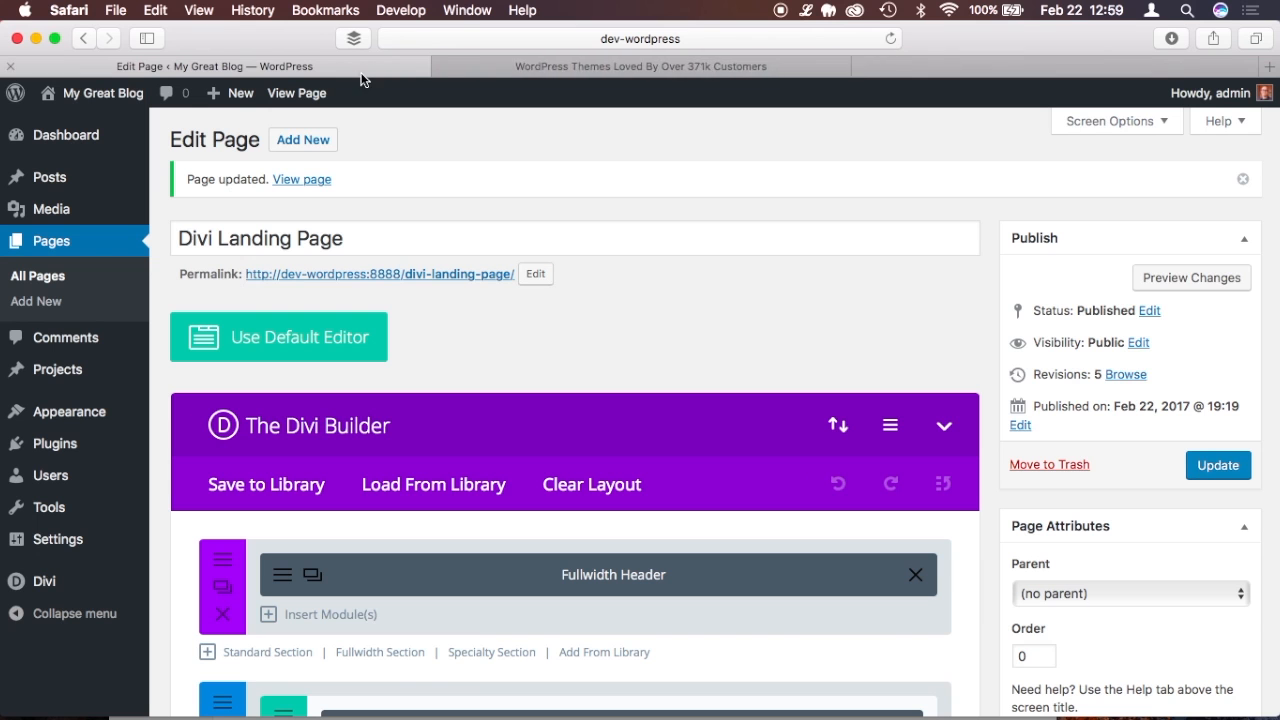
left_click(302, 181)
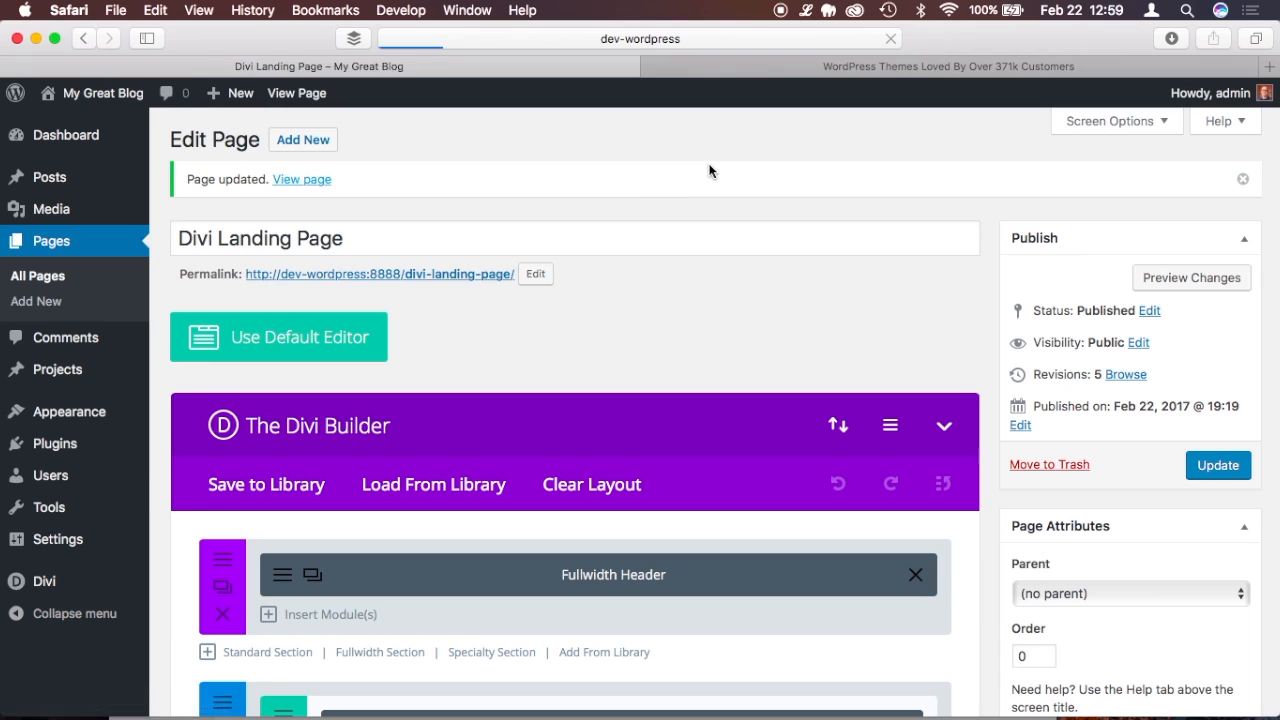
Review the live page's header, problem and solution text, image slider, Verification banner and Scientific Metrics section.
scroll(737, 226, "down", 4)
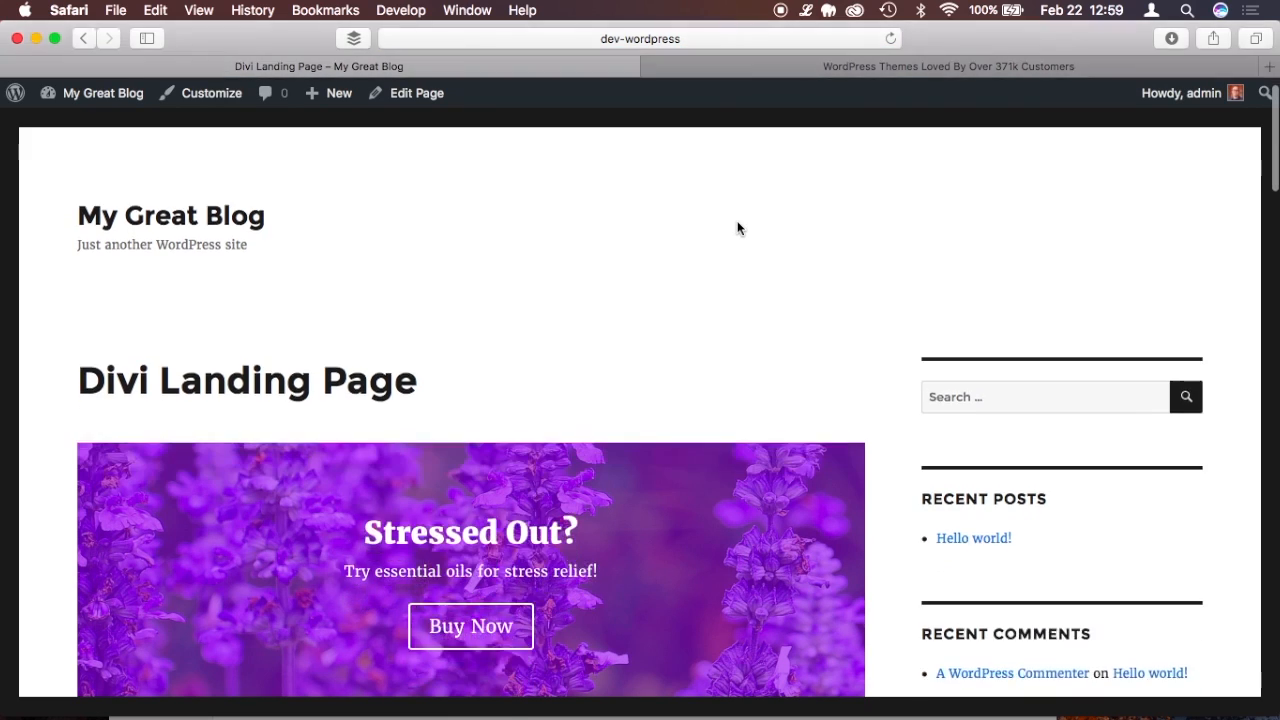
scroll(811, 325, "down", 2)
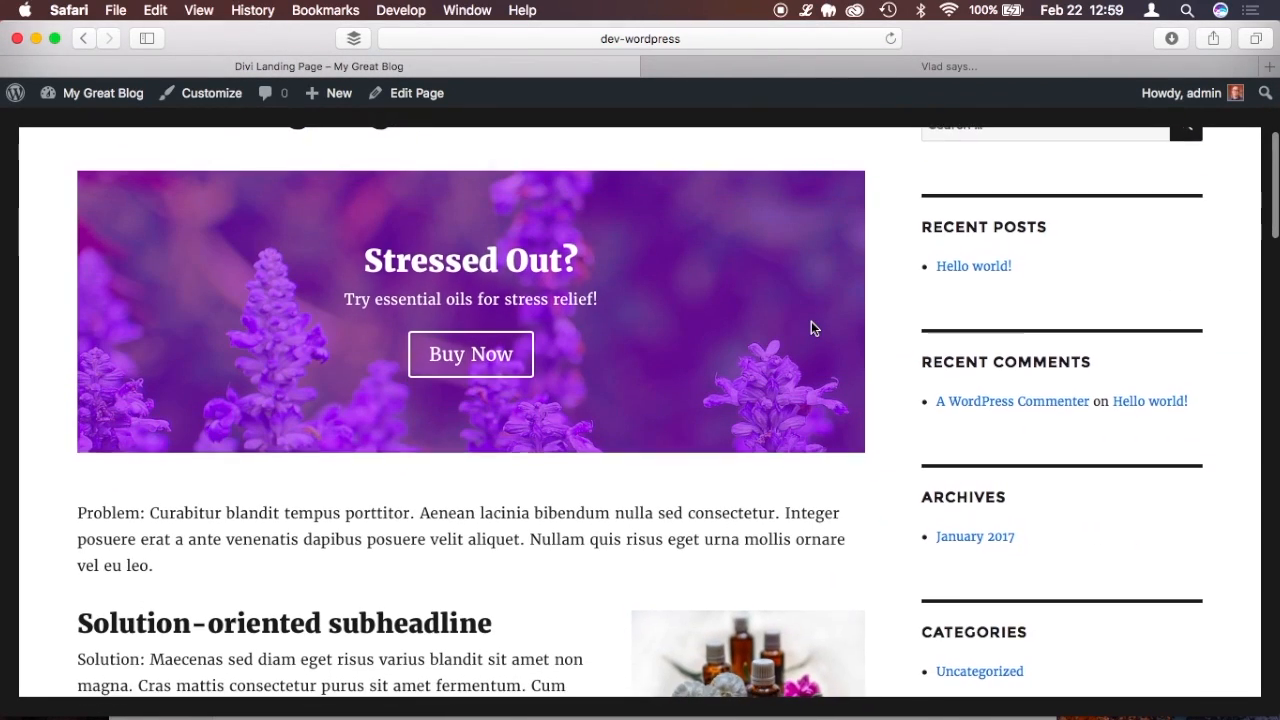
scroll(811, 325, "up", 4)
scroll(811, 328, "up", 3)
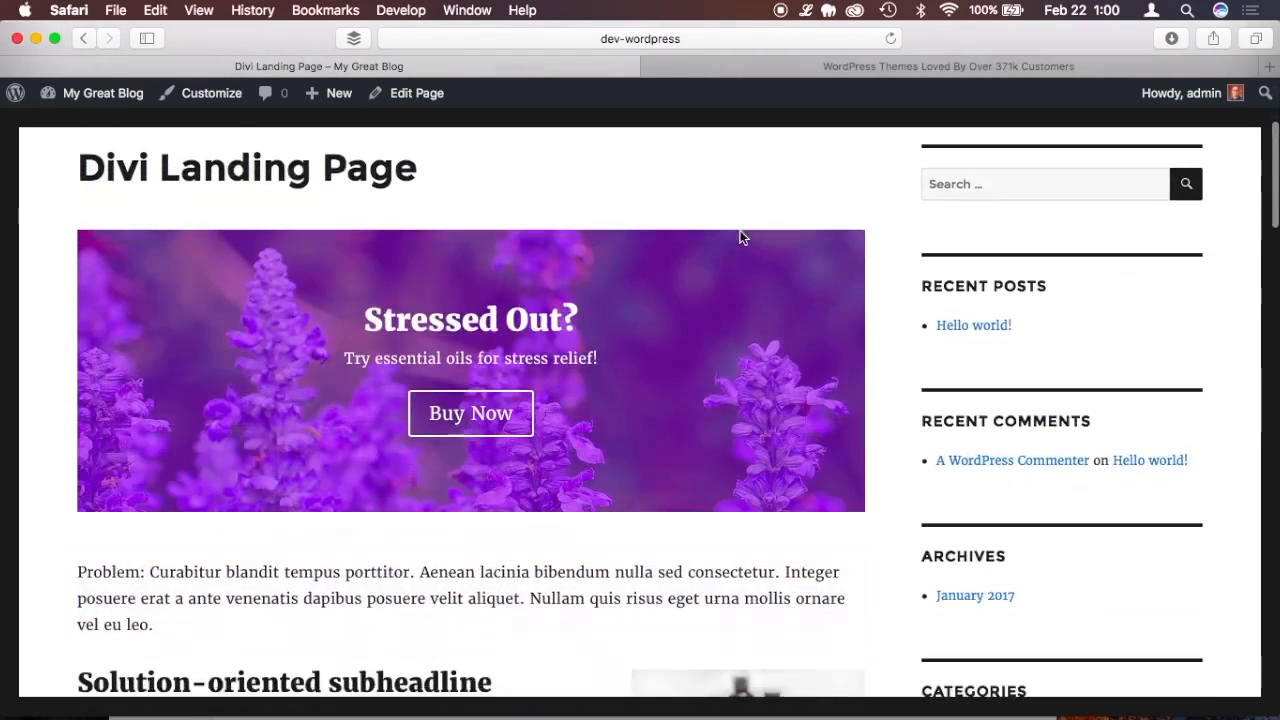
scroll(576, 330, "down", 4)
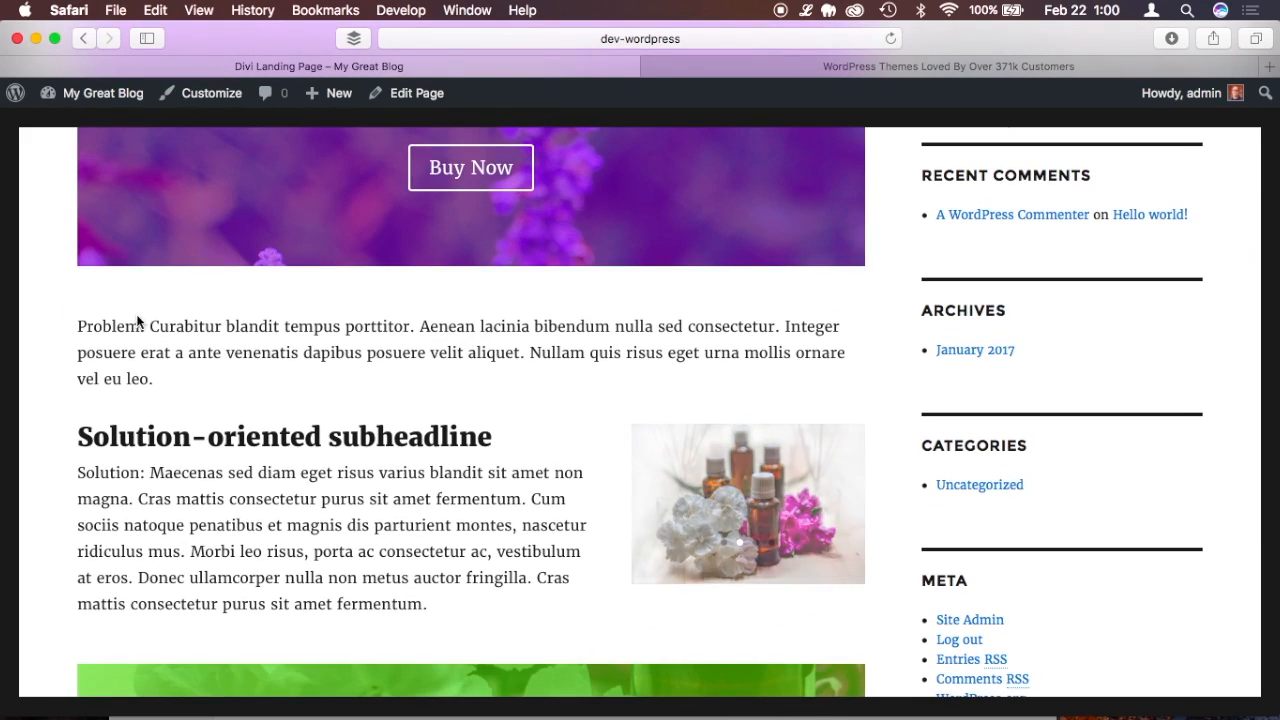
scroll(399, 386, "down", 4)
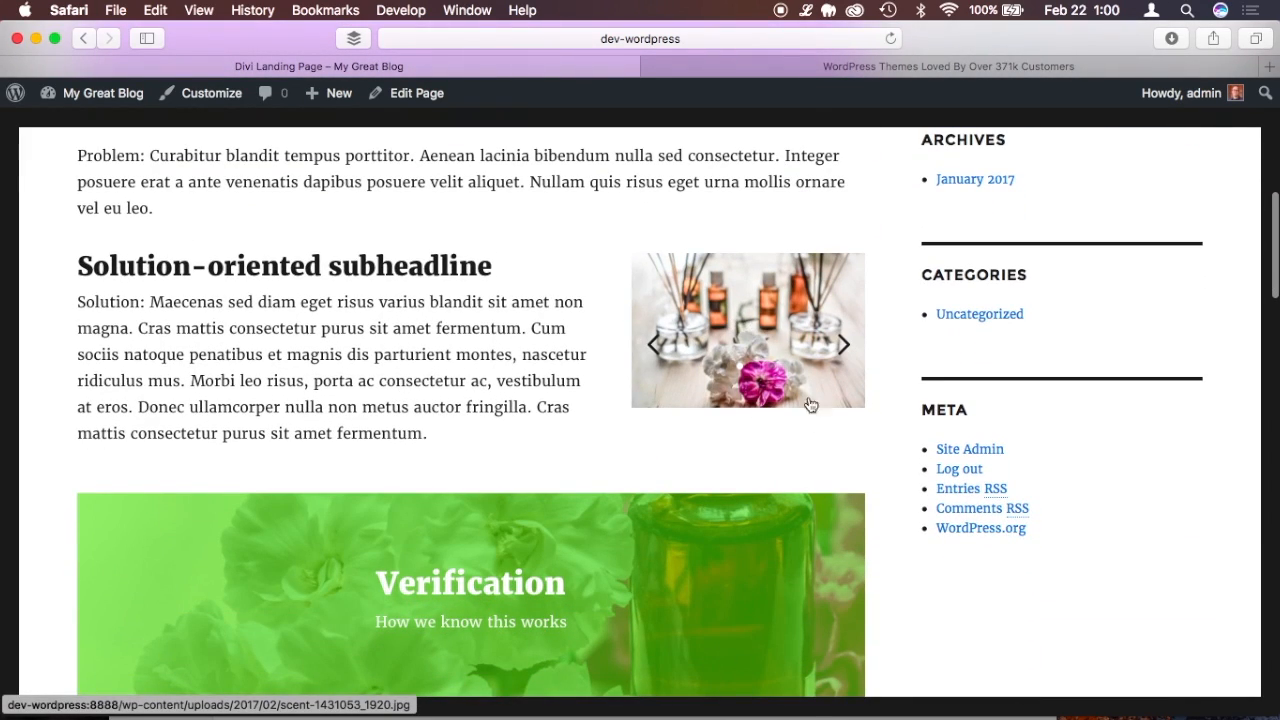
scroll(824, 442, "down", 3)
scroll(535, 393, "down", 2)
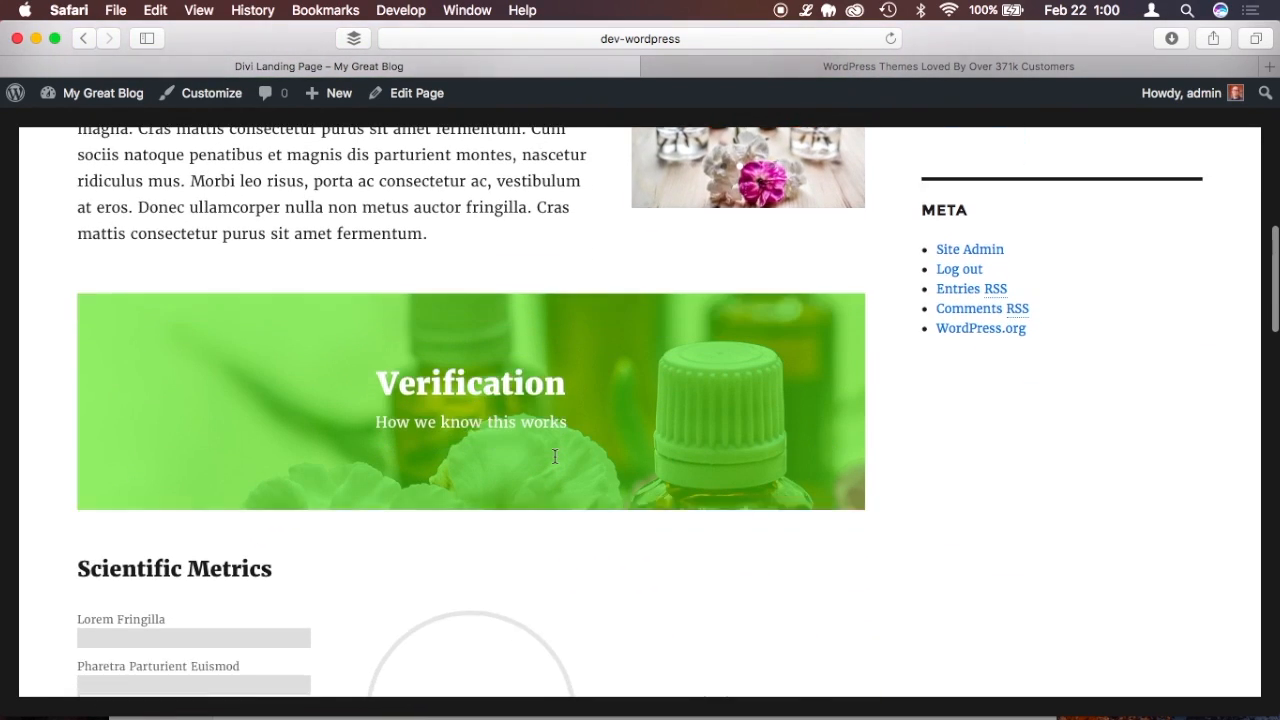
scroll(534, 390, "down", 2)
scroll(534, 390, "up", 3)
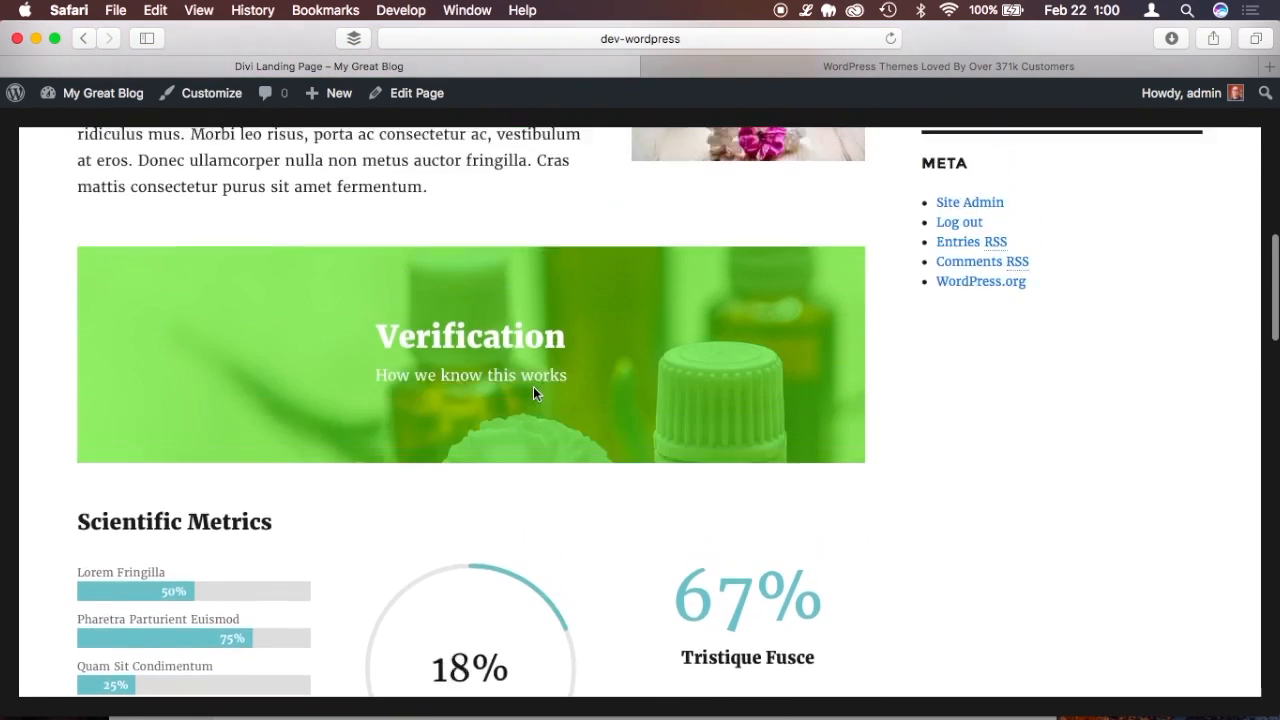
scroll(534, 390, "down", 3)
scroll(534, 390, "down", 3)
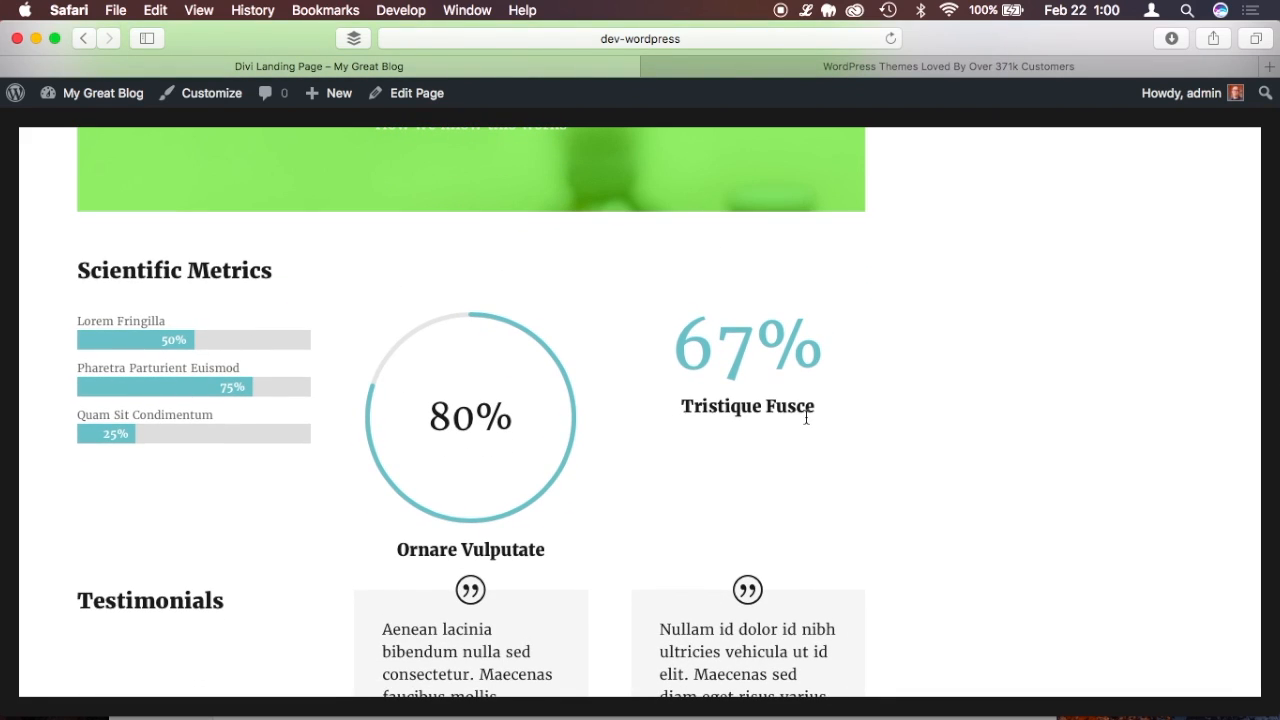
Examine the testimonials and the three coffee mug blurbs with their headings on the live page.
scroll(806, 416, "down", 2)
scroll(806, 417, "down", 4)
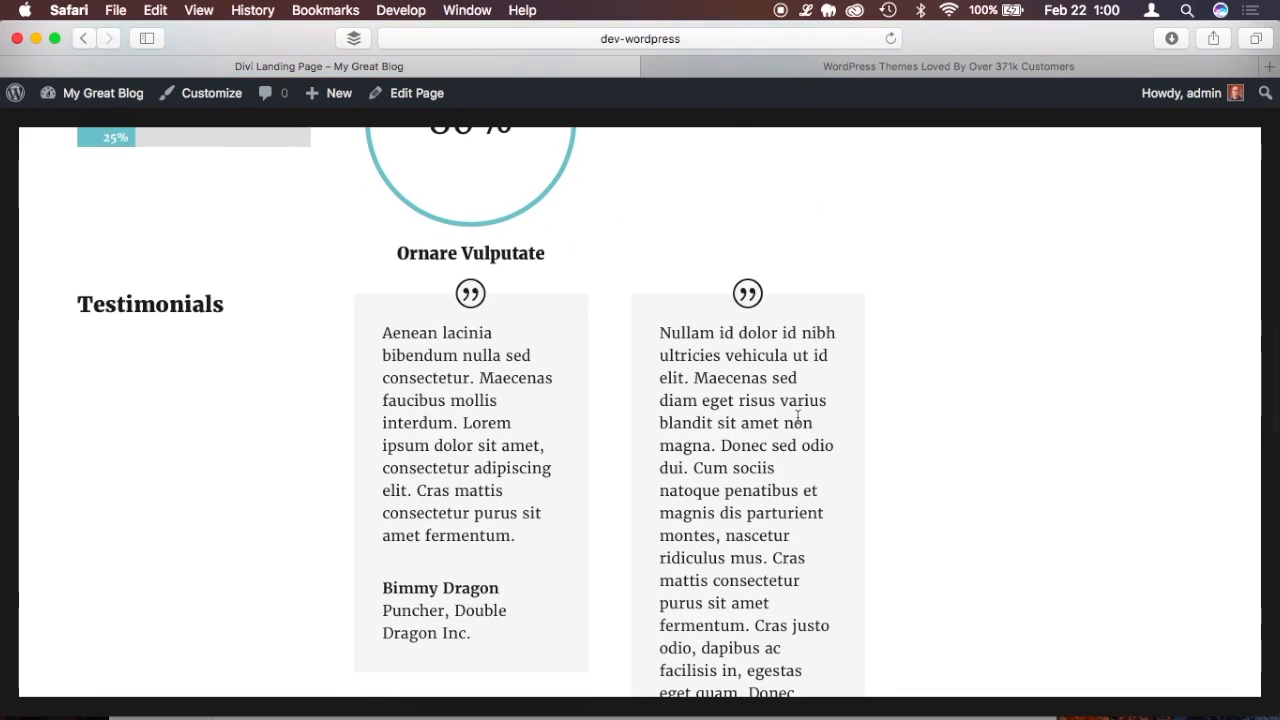
scroll(511, 413, "down", 2)
scroll(511, 413, "down", 5)
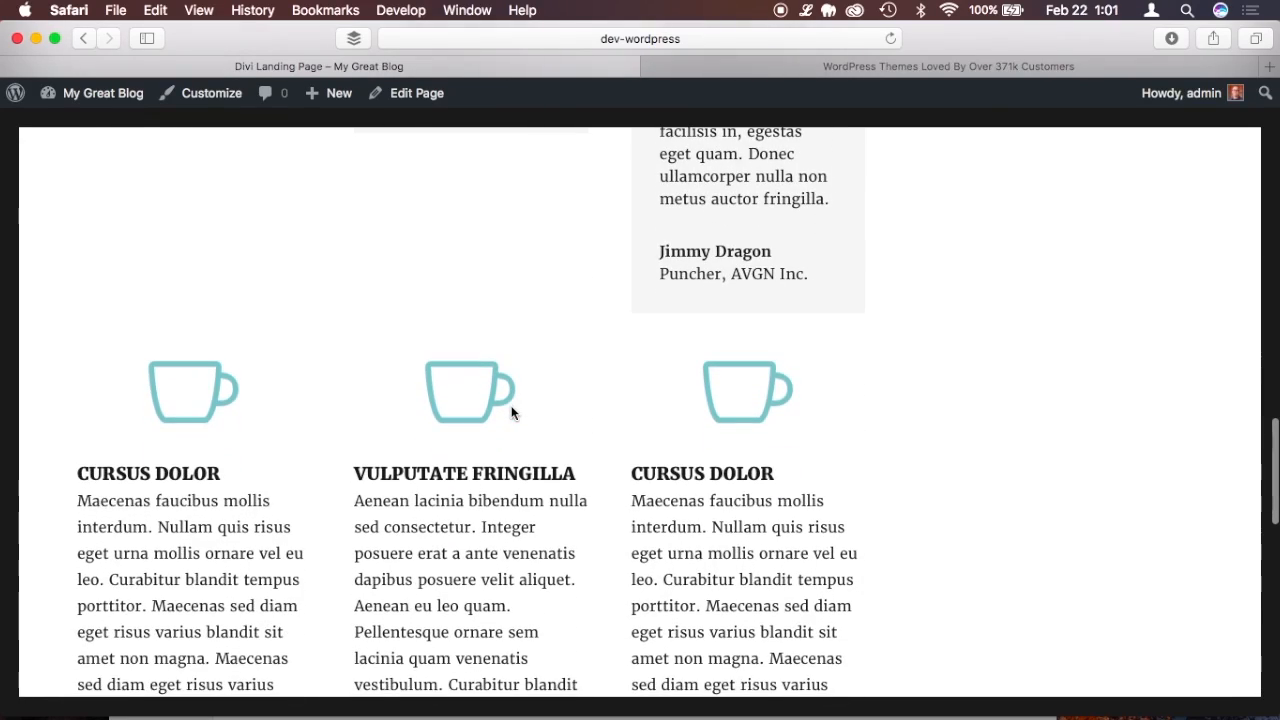
scroll(502, 420, "down", 2)
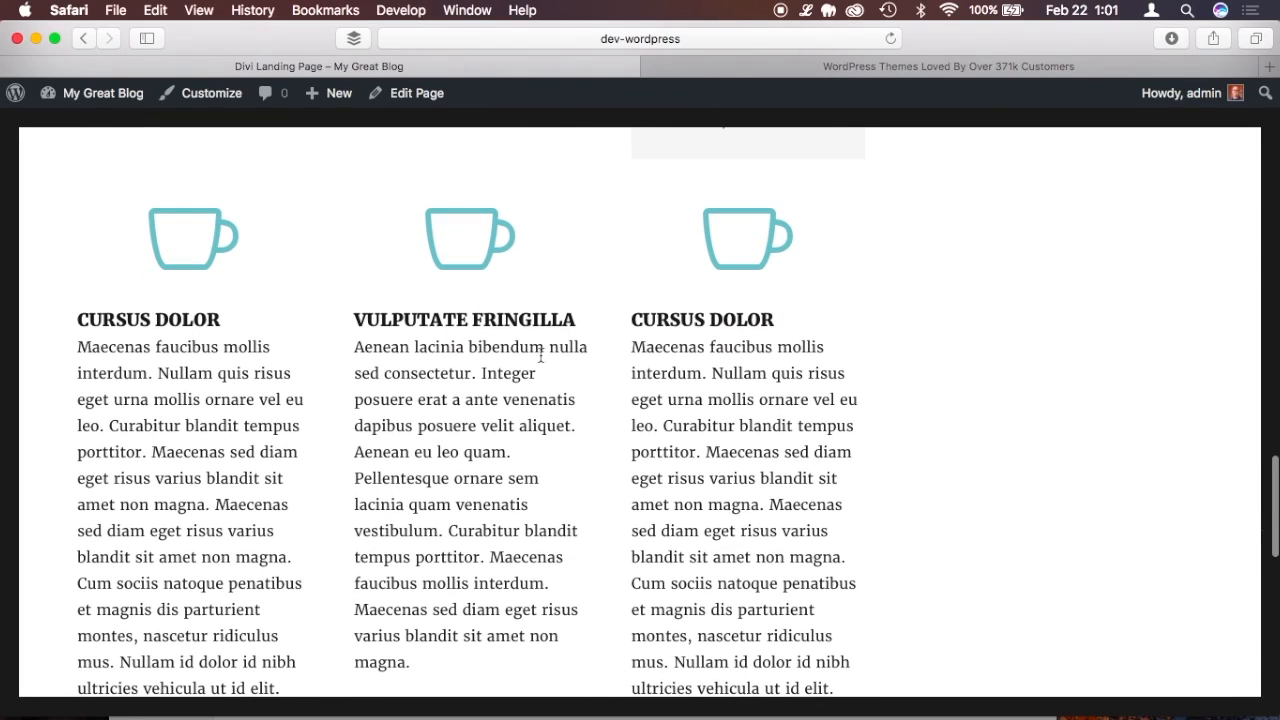
scroll(671, 420, "down", 2)
scroll(671, 420, "up", 1)
scroll(671, 424, "down", 1)
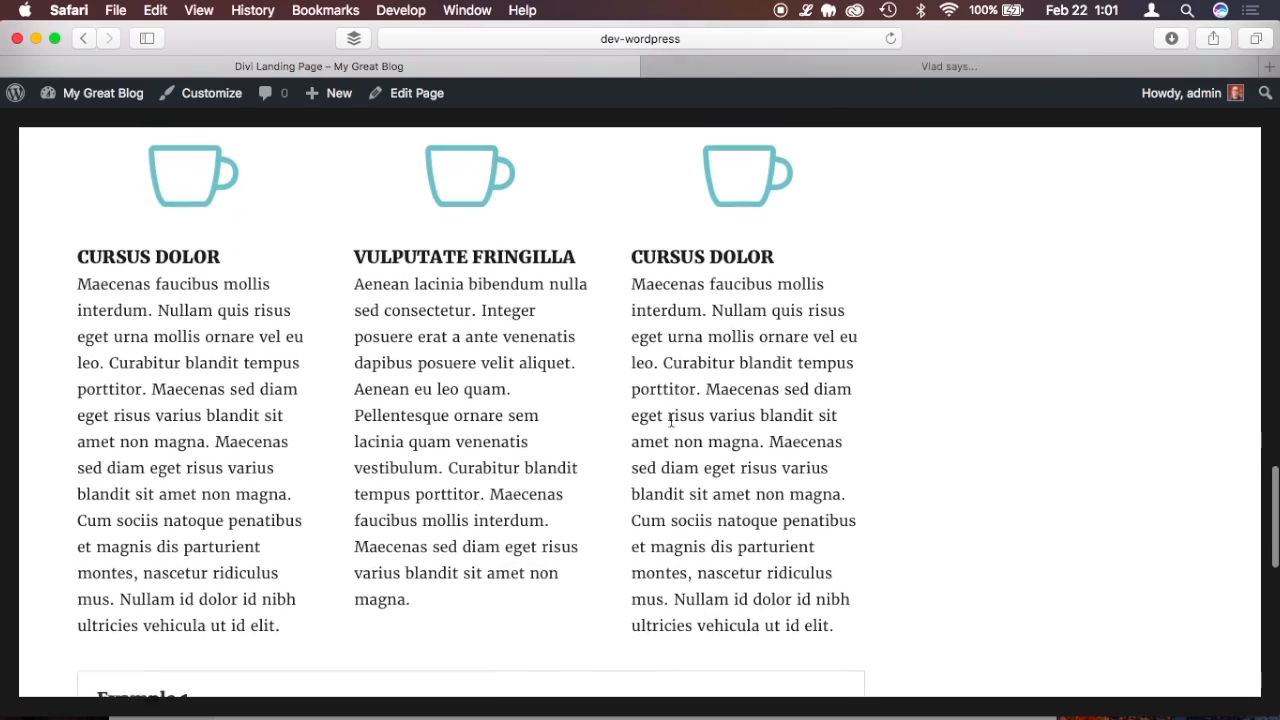
scroll(671, 423, "down", 3)
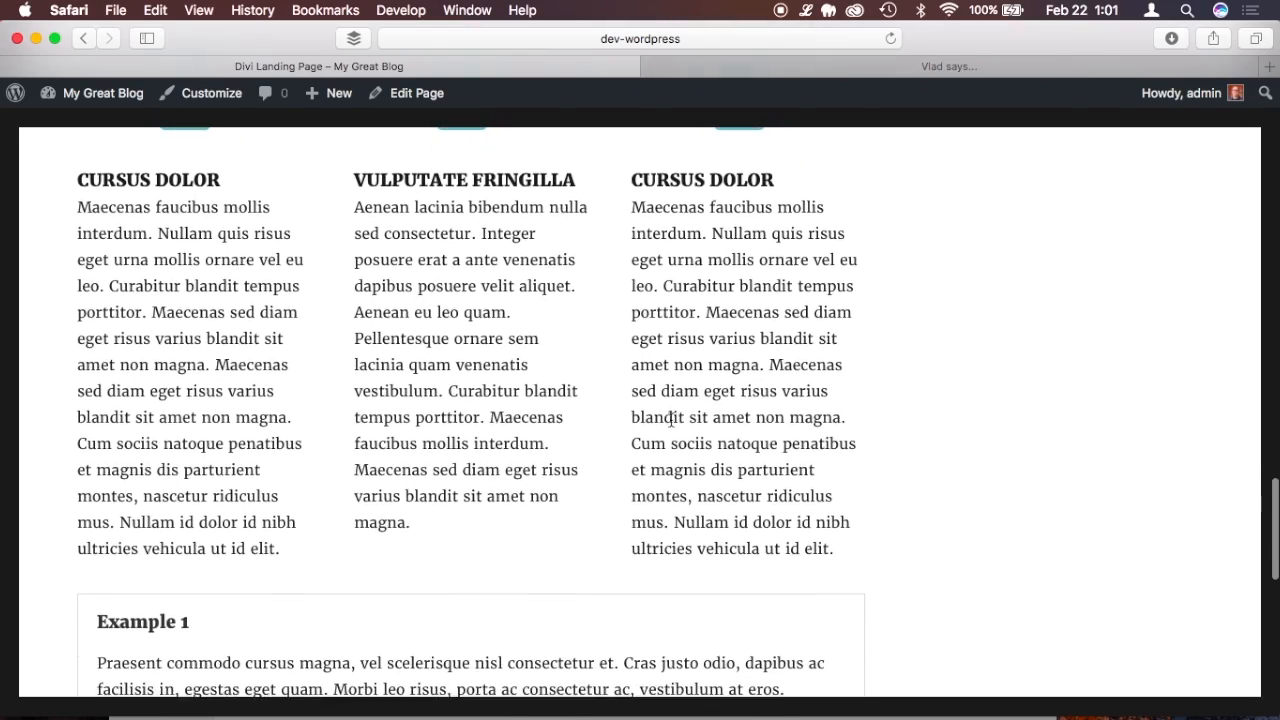
scroll(671, 420, "up", 3)
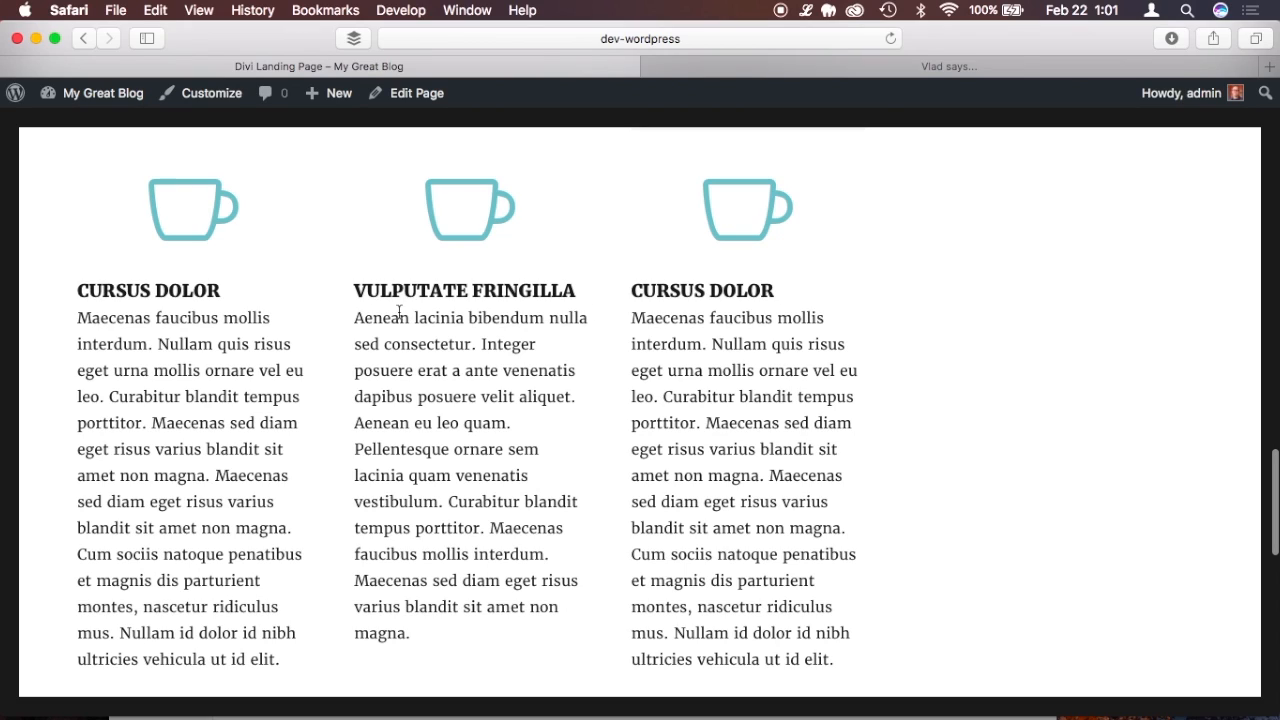
double_click(184, 291)
double_click(437, 290)
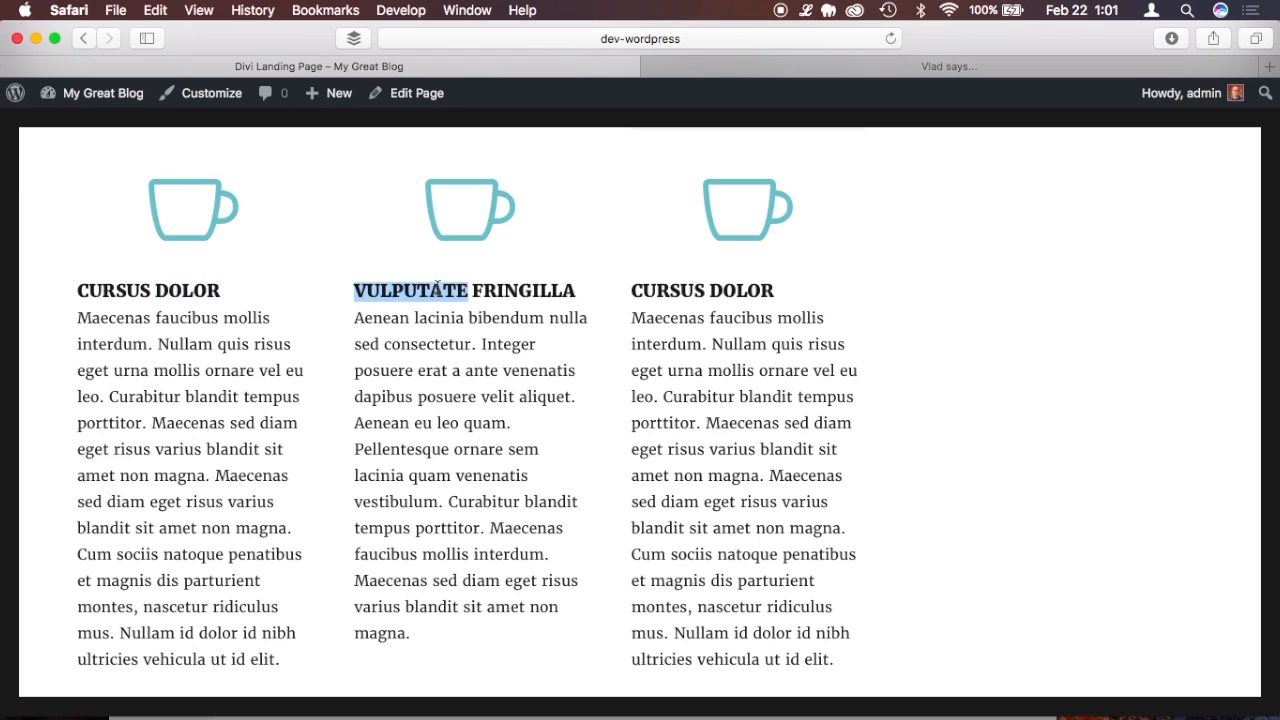
double_click(678, 290)
scroll(748, 420, "down", 5)
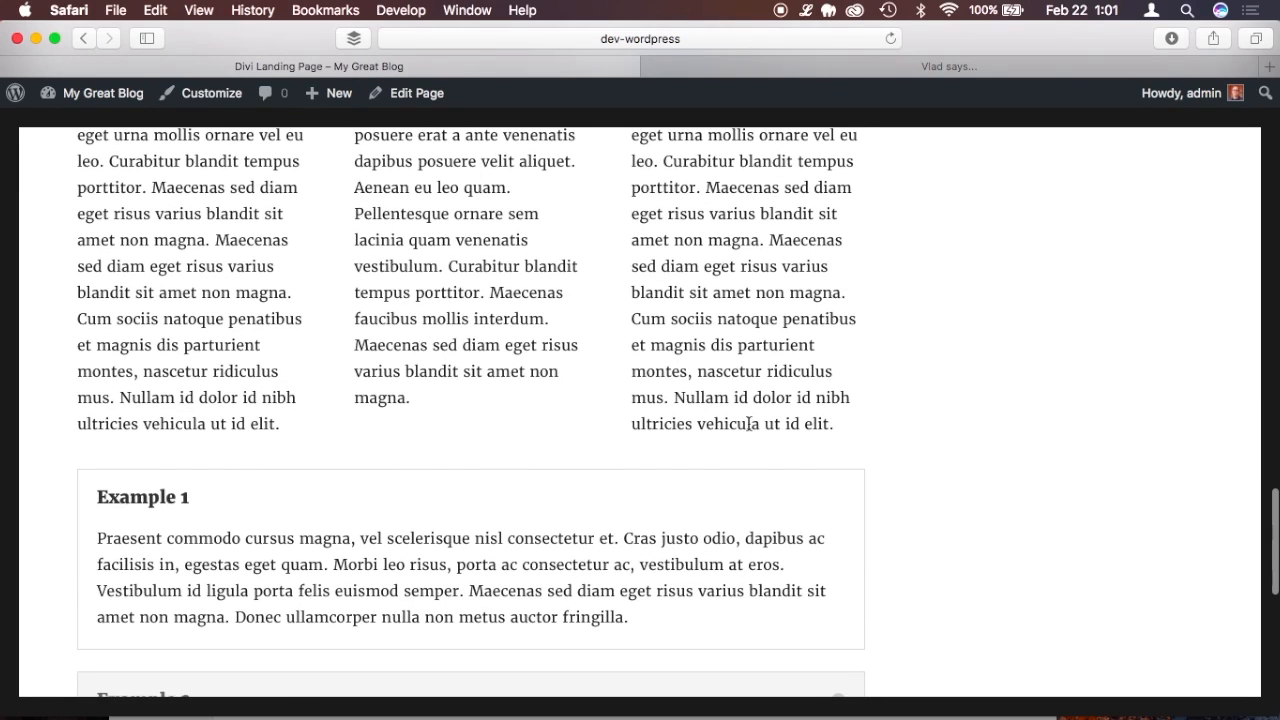
Expand Example 2 in the live accordion and review the Call to Action section below it.
scroll(748, 424, "down", 1)
scroll(675, 420, "down", 1)
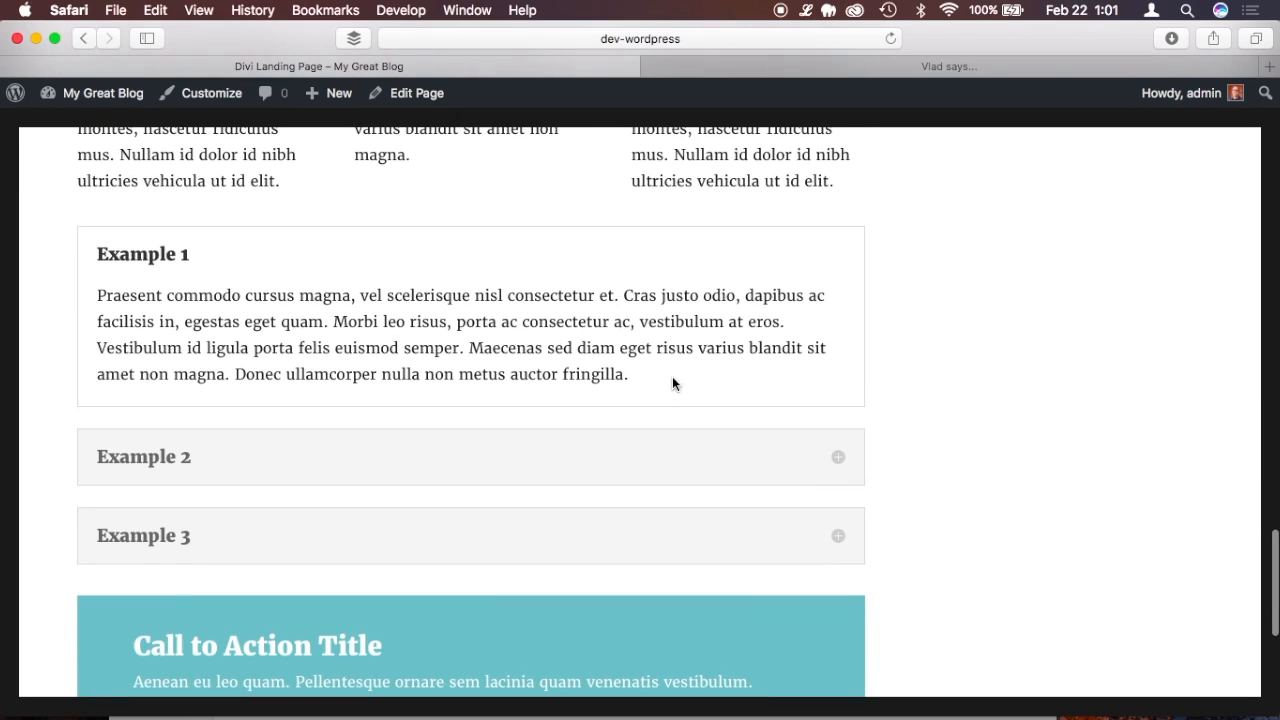
left_click(489, 462)
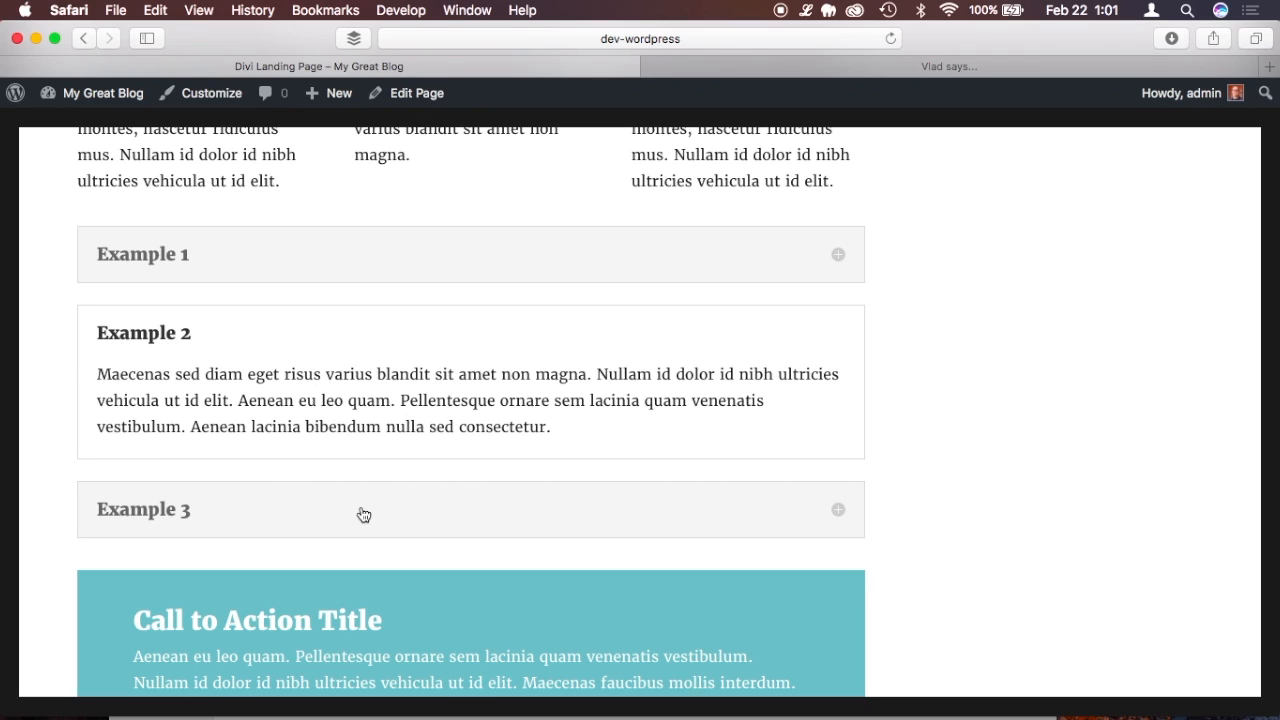
scroll(363, 515, "up", 3)
scroll(363, 515, "down", 1)
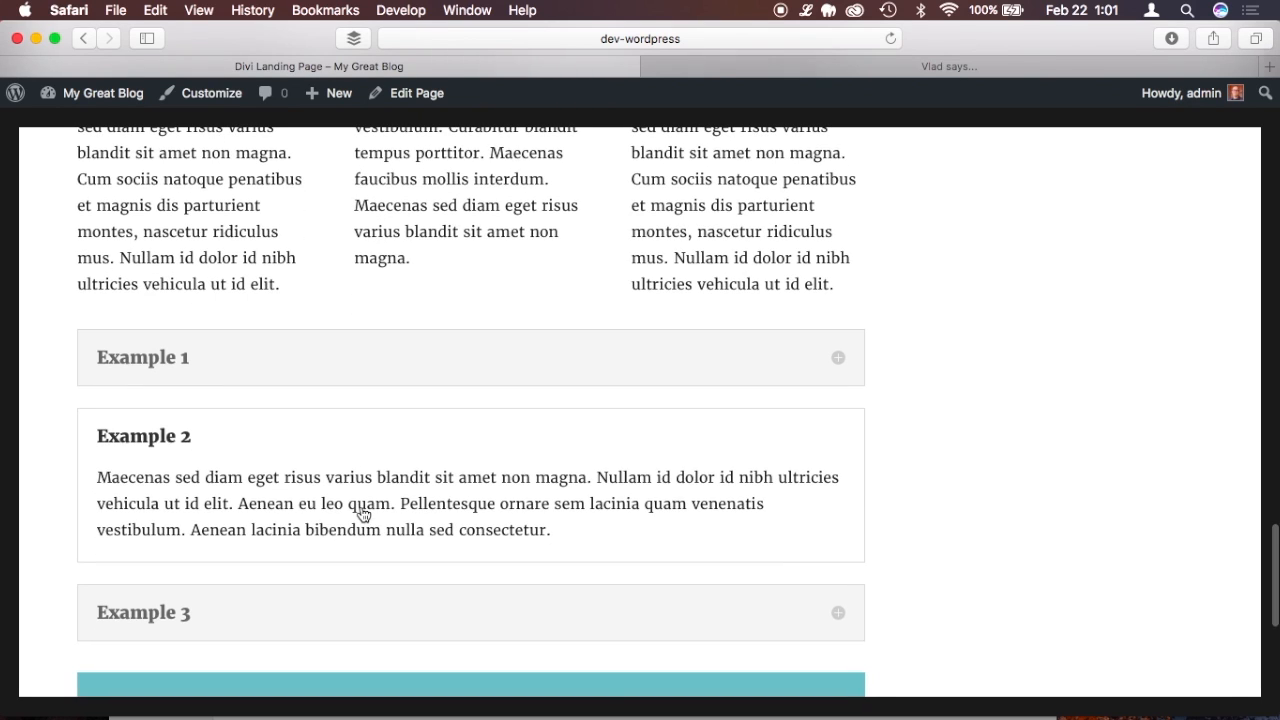
scroll(674, 440, "down", 8)
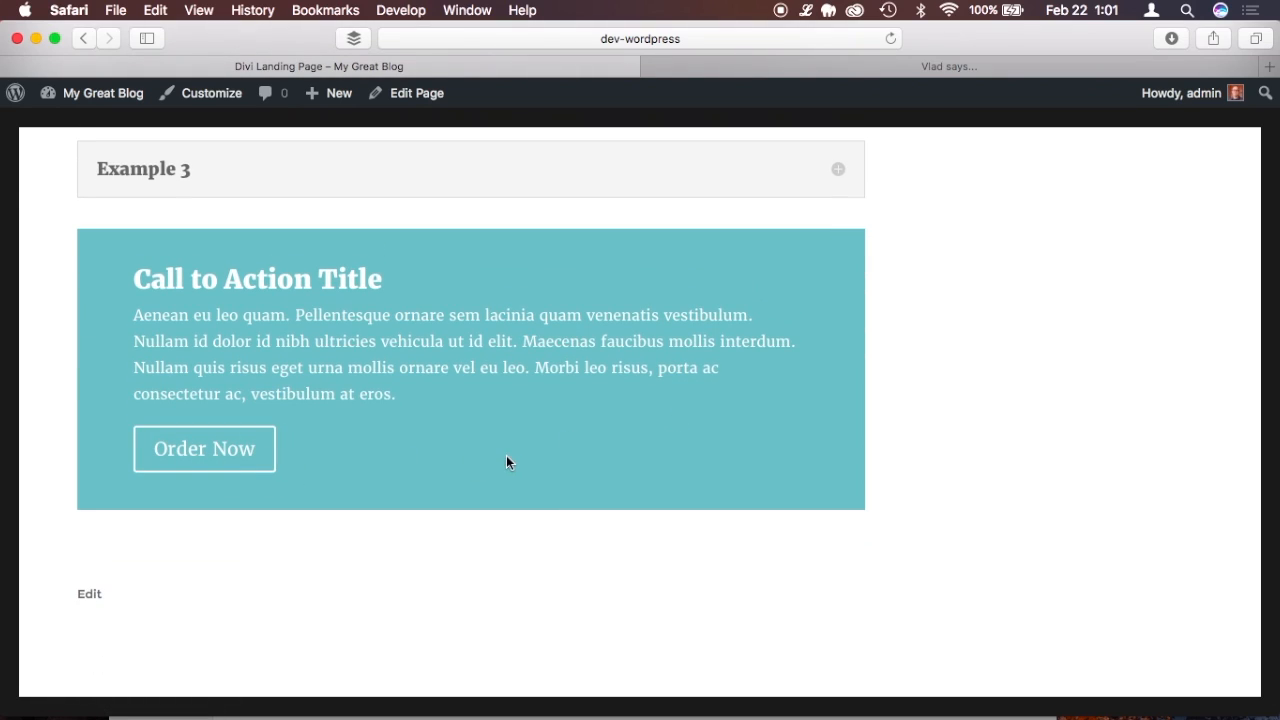
scroll(506, 462, "down", 2)
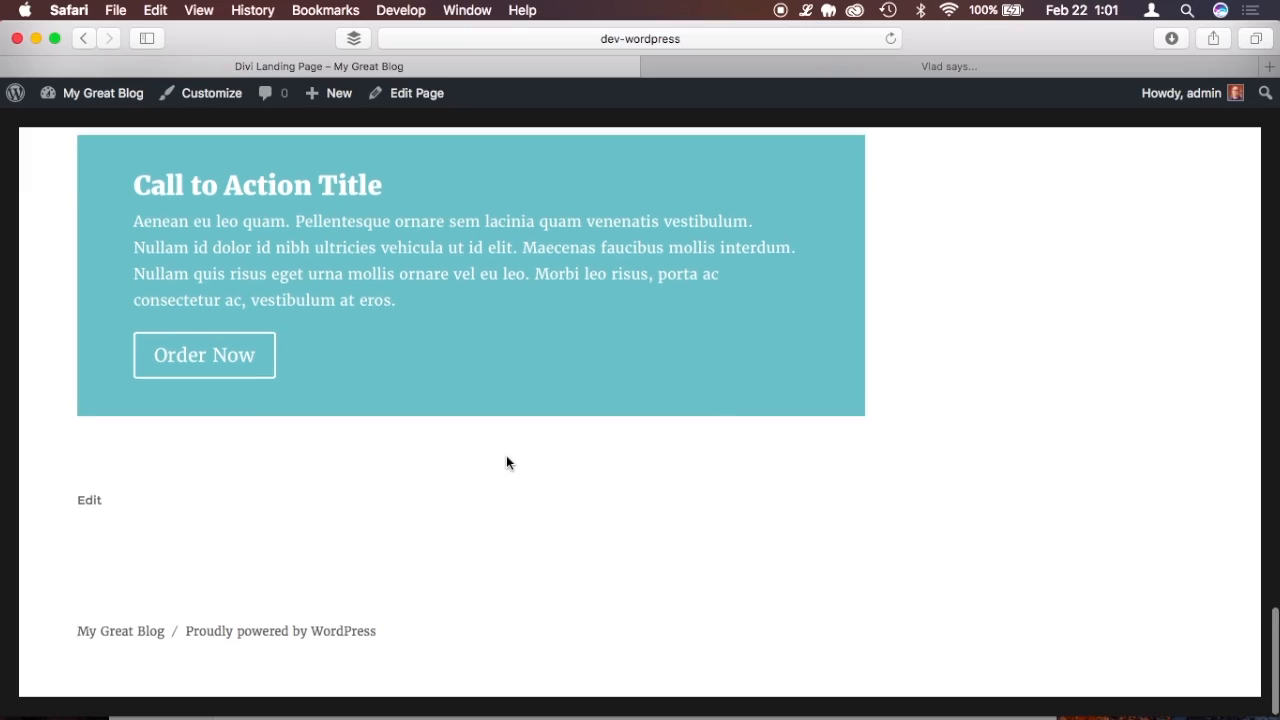
Look back over the live landing page, examining the Stressed Out header, sidebar widgets, and problem and solution sections.
scroll(506, 462, "up", 2)
scroll(875, 347, "up", 15)
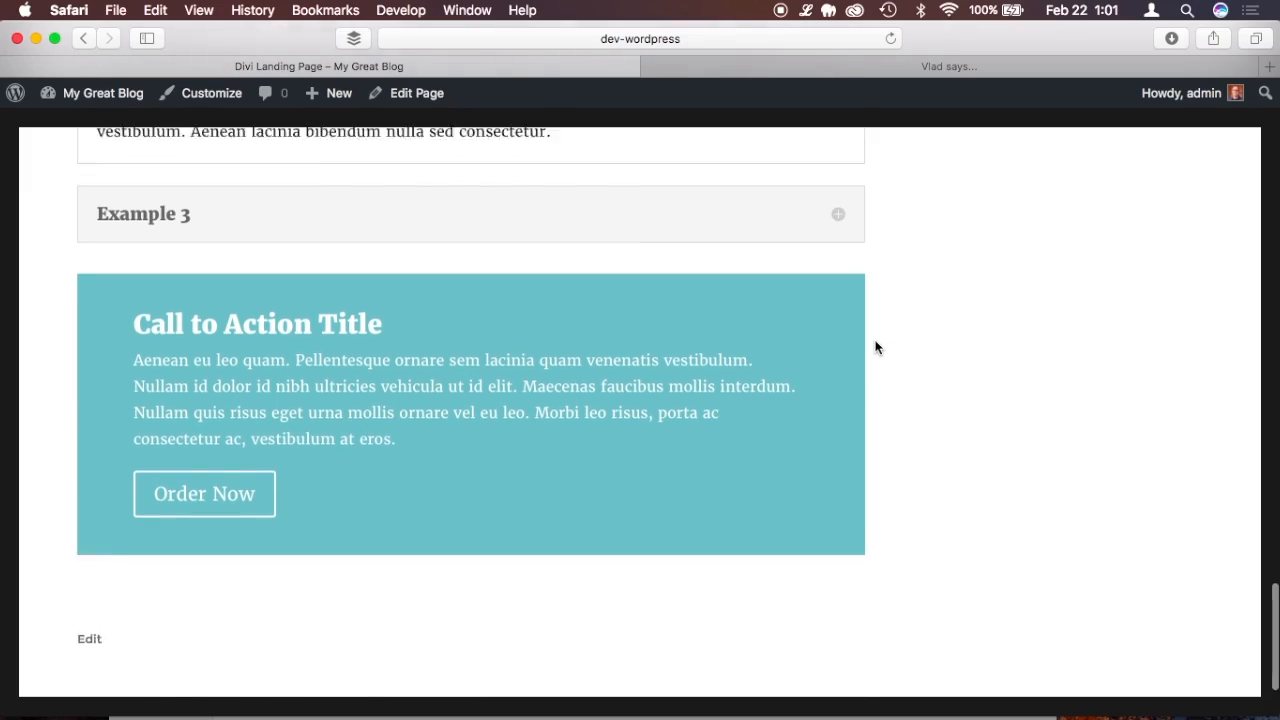
scroll(875, 347, "up", 15)
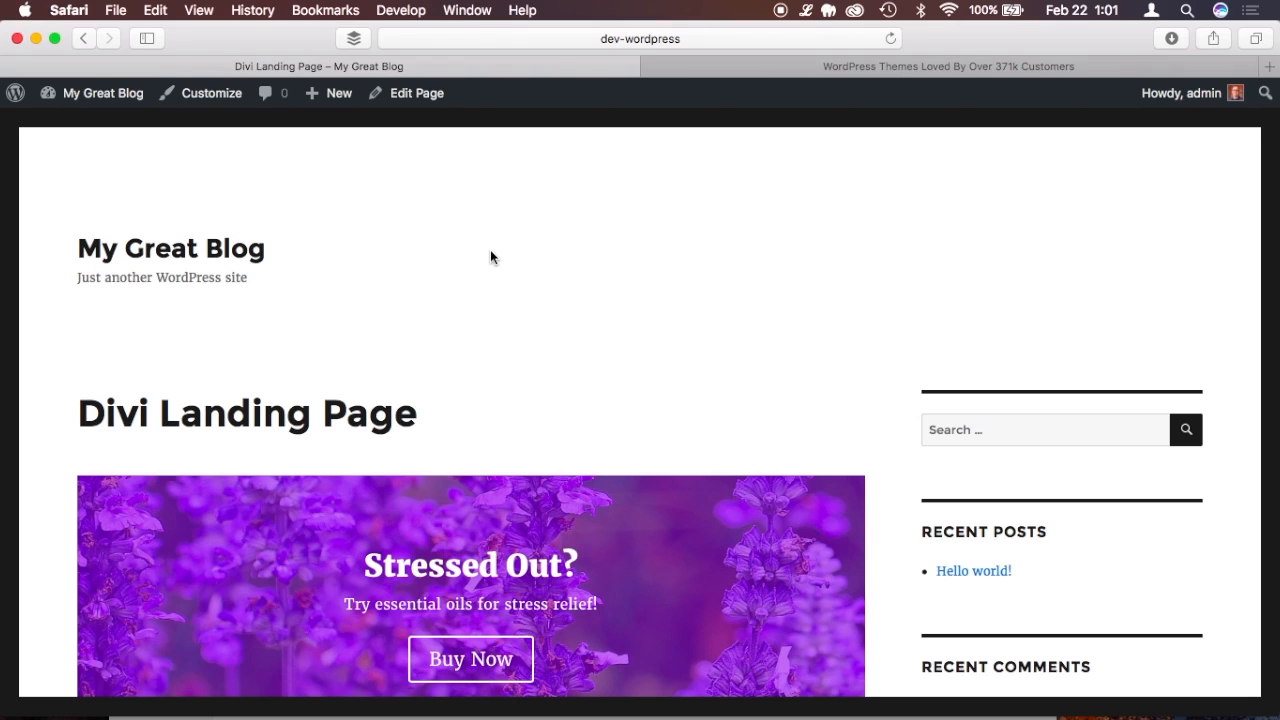
scroll(769, 327, "down", 3)
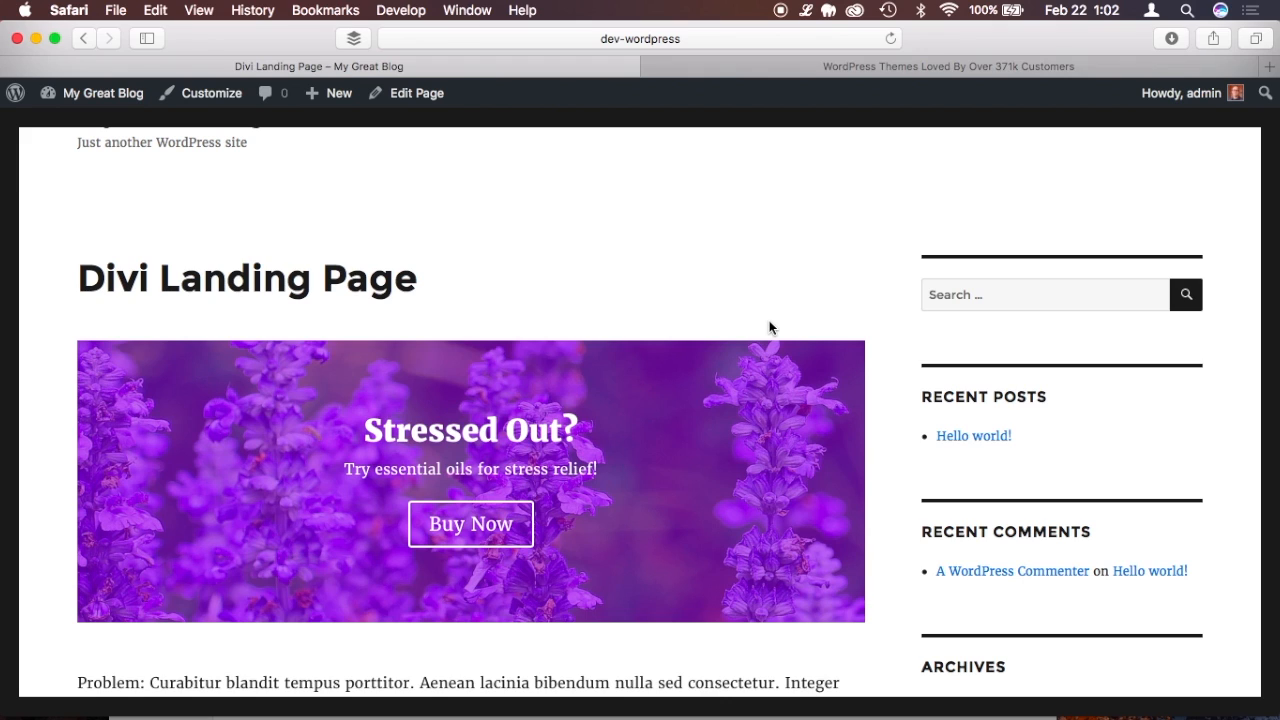
scroll(855, 348, "down", 2)
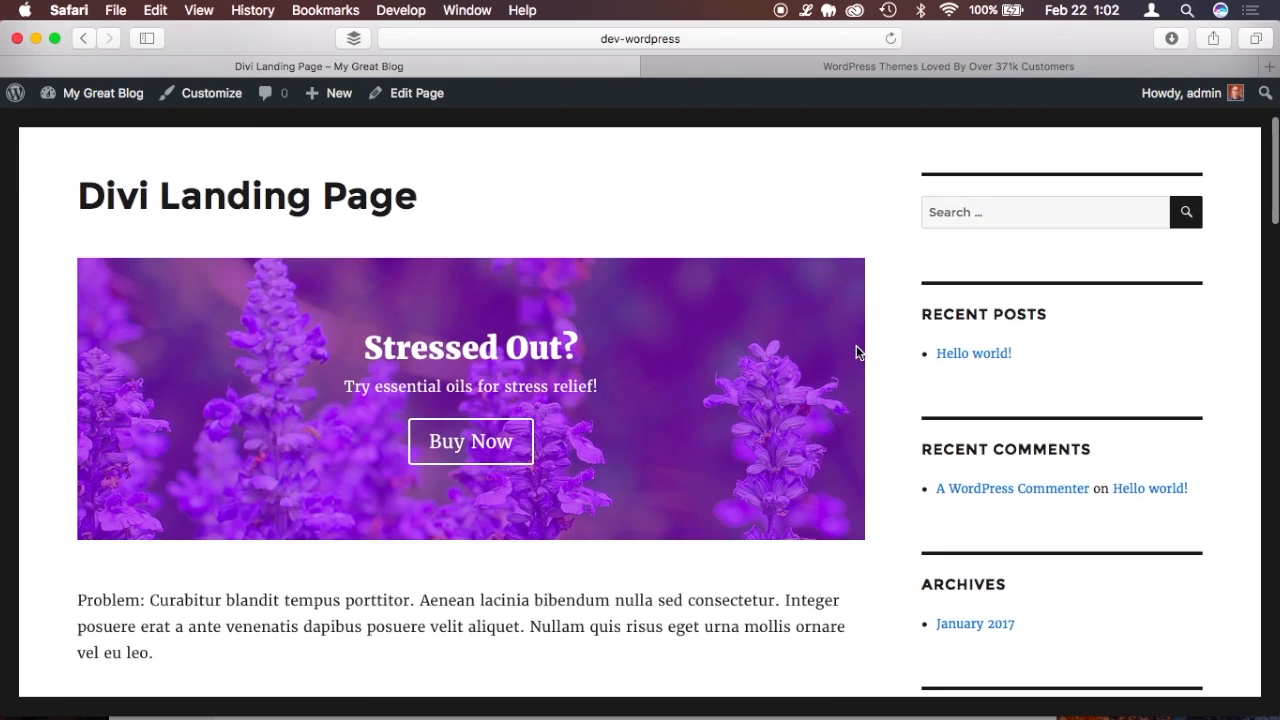
scroll(856, 346, "up", 5)
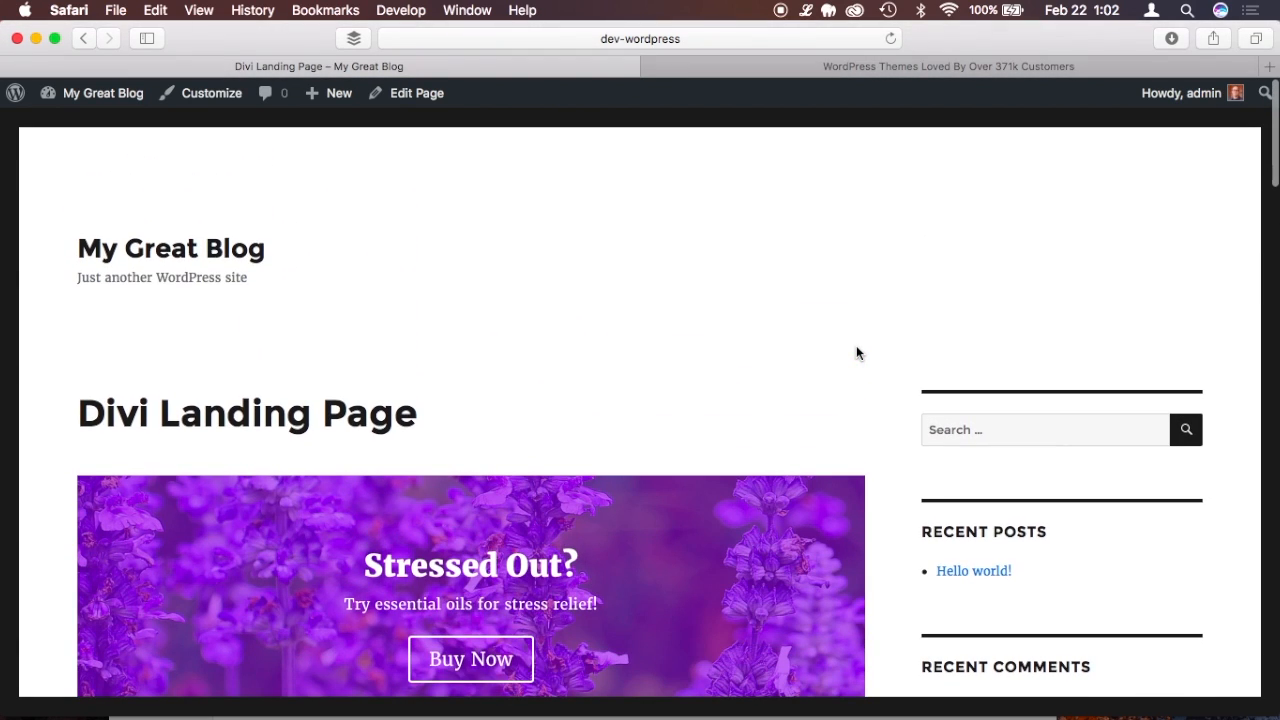
scroll(856, 347, "down", 10)
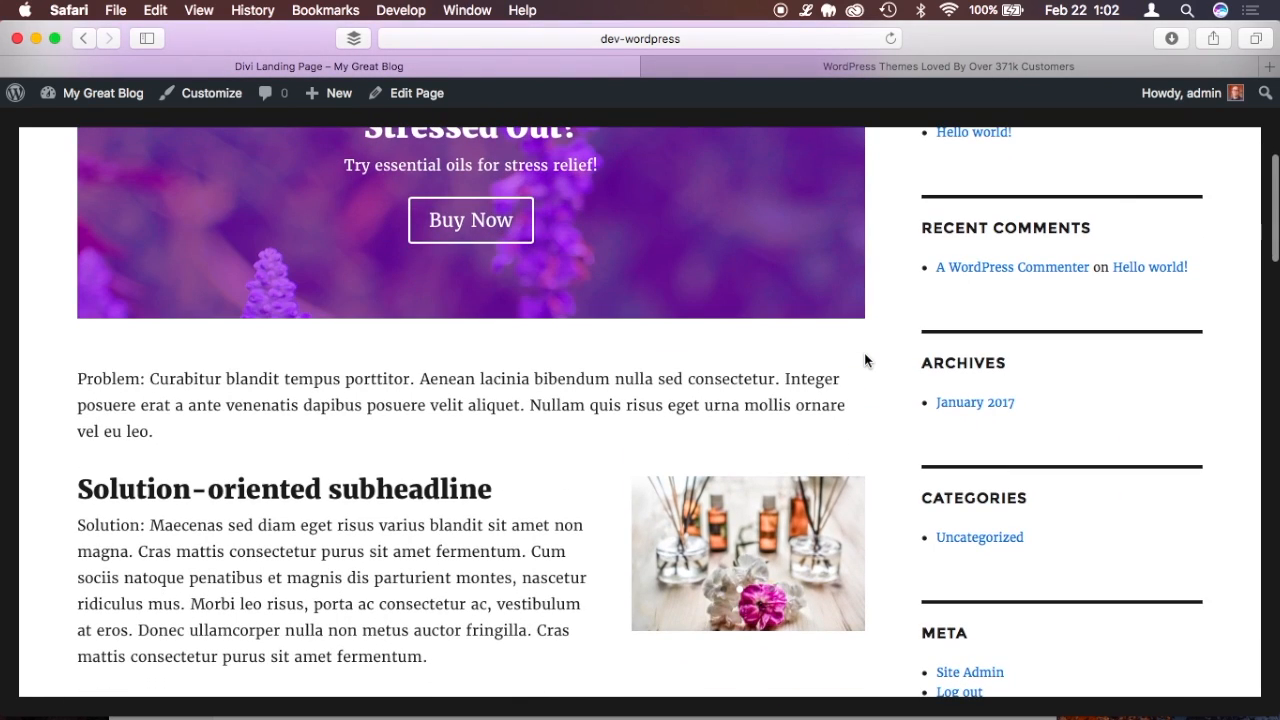
scroll(866, 360, "down", 3)
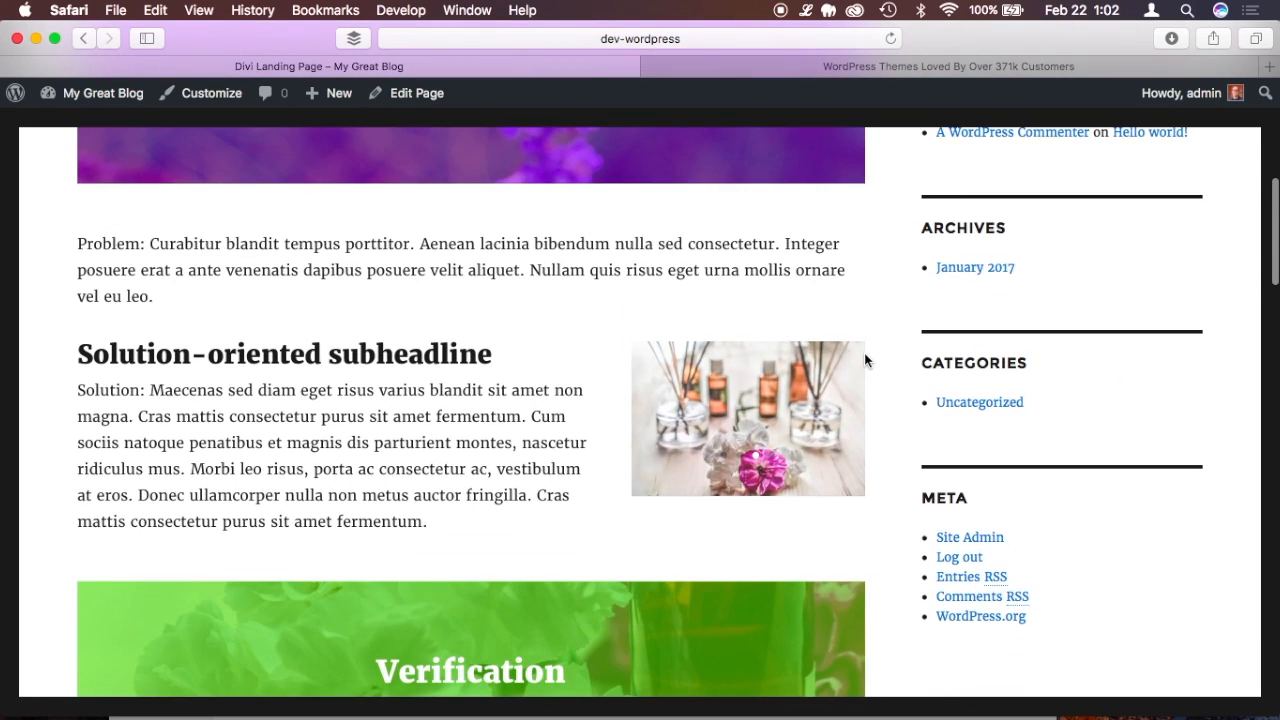
scroll(866, 360, "up", 12)
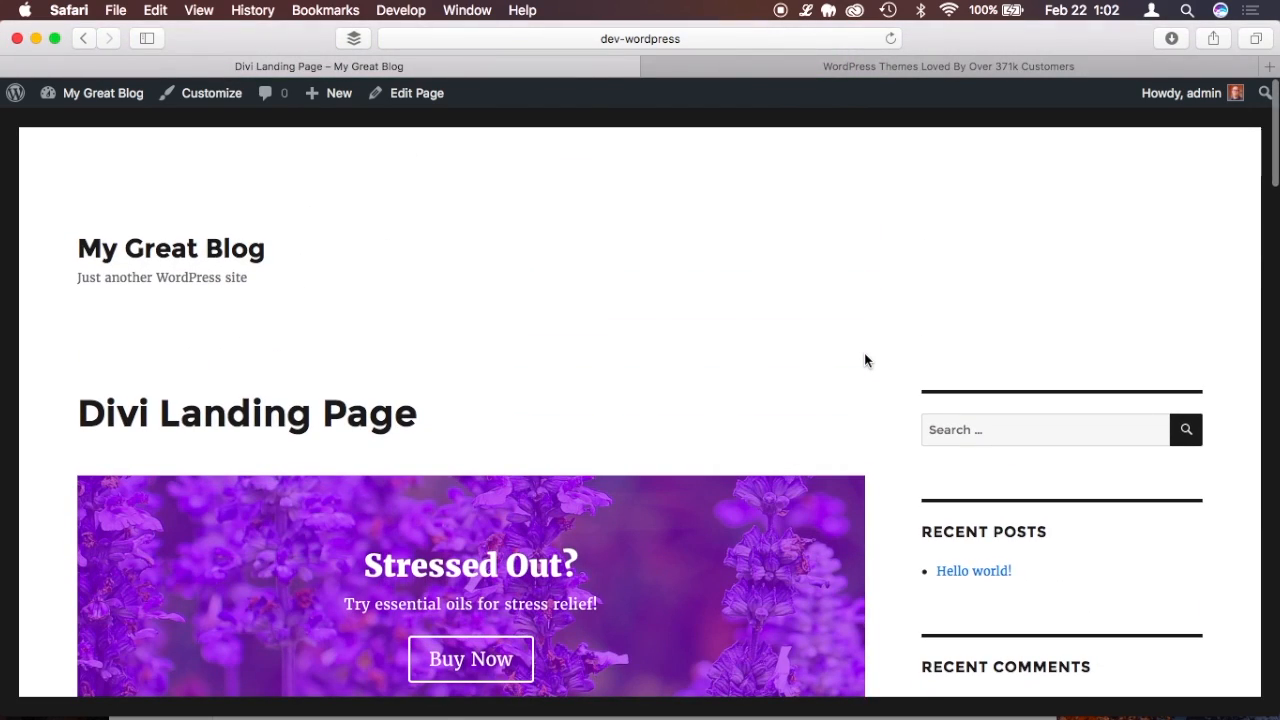